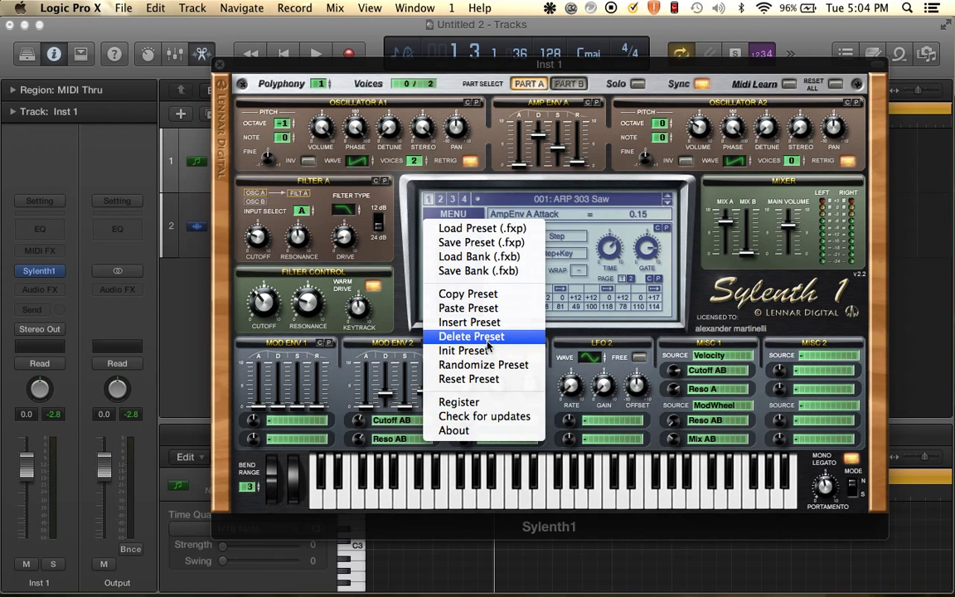
Initialize the current Sylenth1 preset and close the synth window.
{"action": "left_click", "coordinate": [486, 350]}
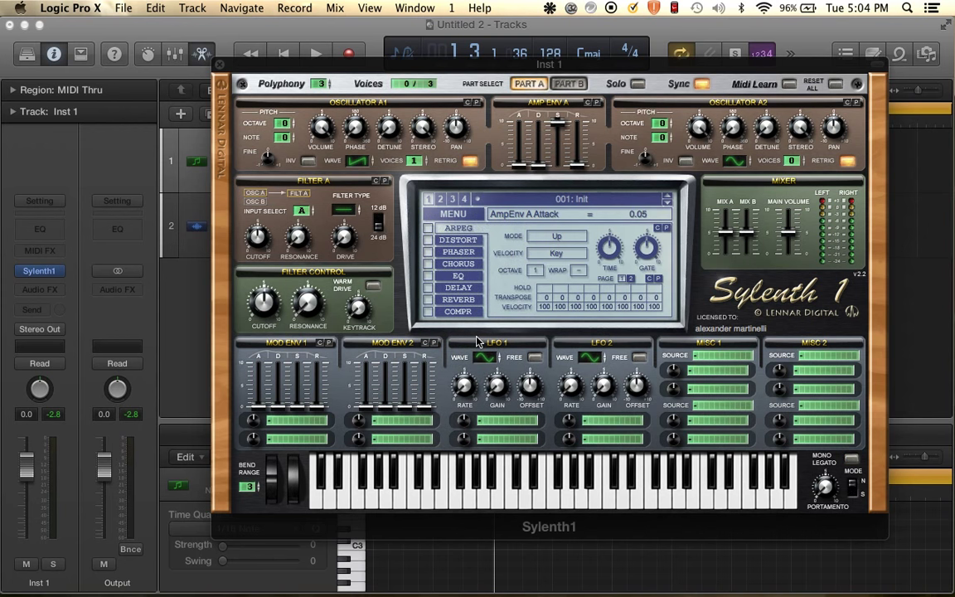
{"action": "left_click", "coordinate": [219, 65]}
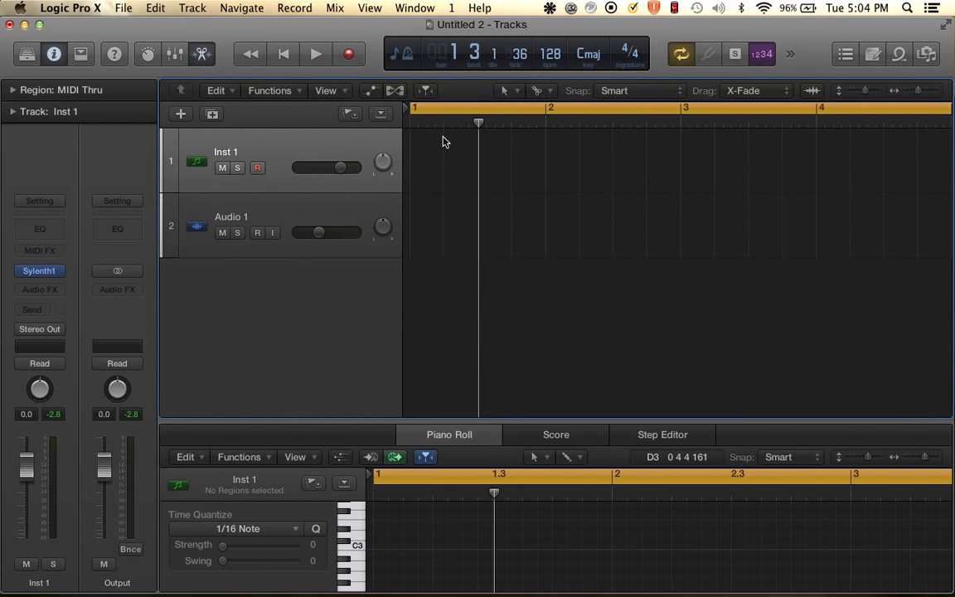
Draw a MIDI region with the Pencil tool at bar 1 on the Inst 1 track and extend it to four bars.
{"action": "left_click", "coordinate": [539, 90]}
{"action": "left_click", "coordinate": [562, 139]}
{"action": "left_click", "coordinate": [427, 176]}
{"action": "scroll", "coordinate": [504, 166], "scroll_direction": "down", "scroll_amount": 5}
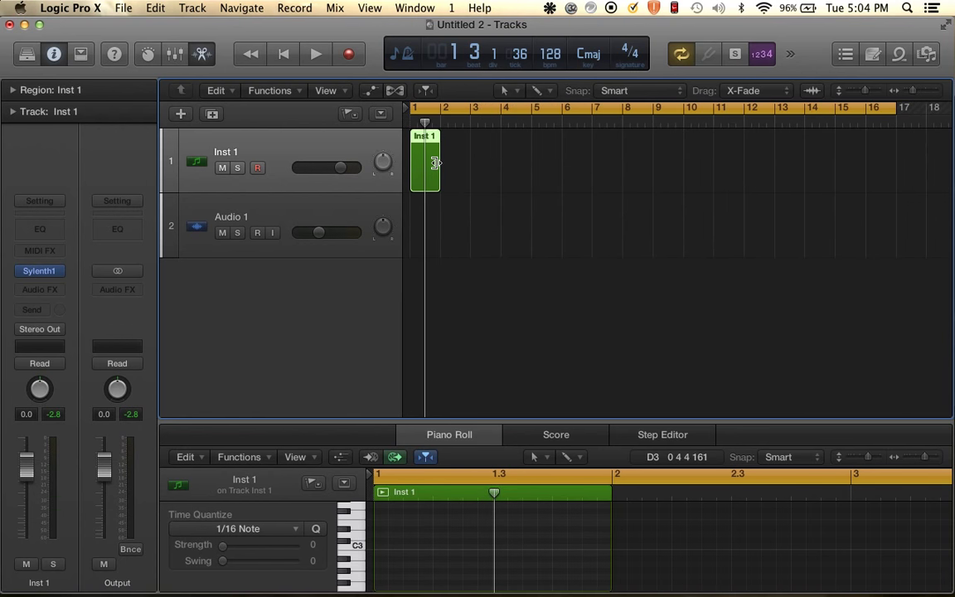
{"action": "left_click_drag", "start_coordinate": [435, 164], "coordinate": [531, 159]}
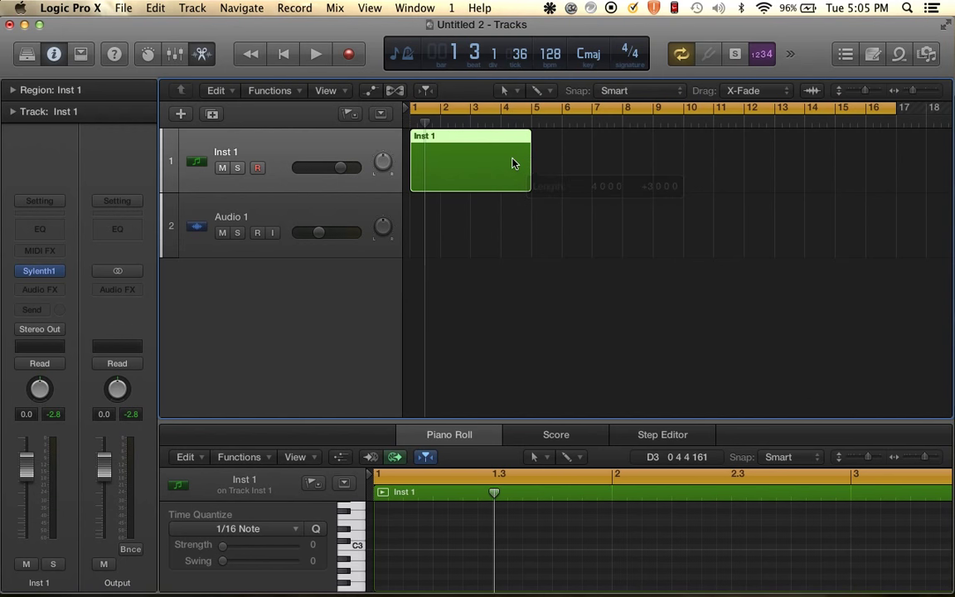
{"action": "scroll", "coordinate": [513, 158], "scroll_direction": "up", "scroll_amount": 4}
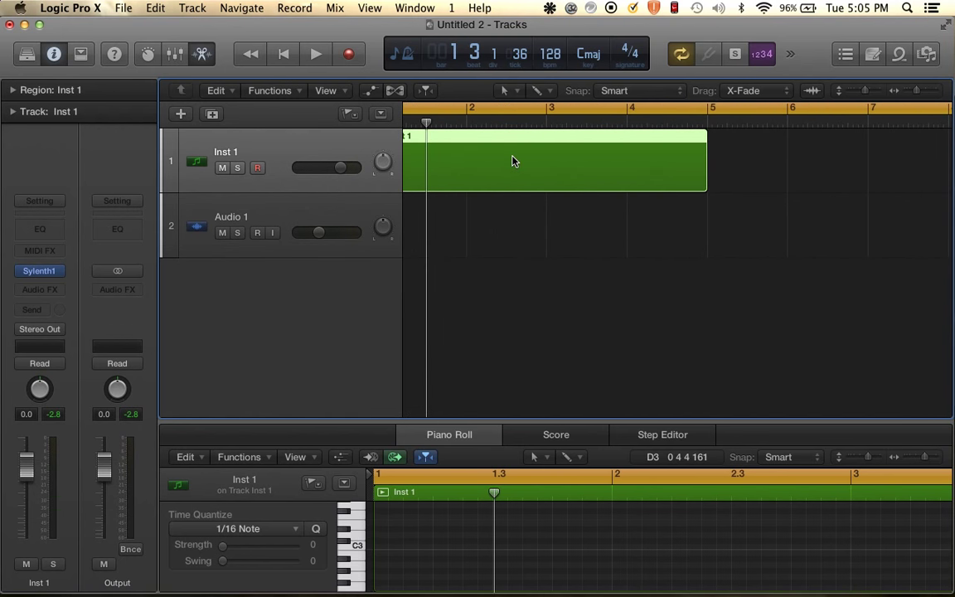
{"action": "scroll", "coordinate": [513, 156], "scroll_direction": "down", "scroll_amount": 5}
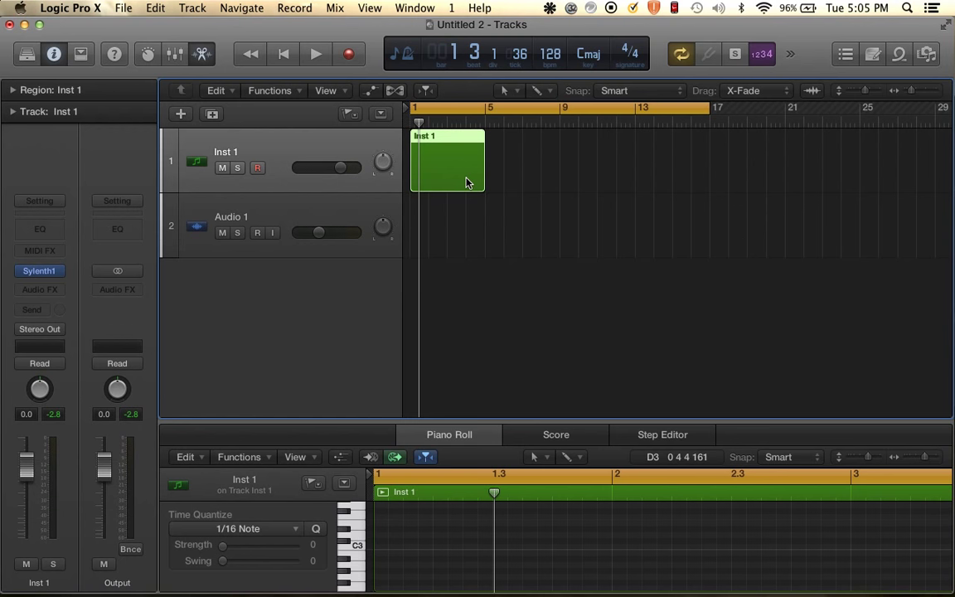
{"action": "scroll", "coordinate": [466, 179], "scroll_direction": "up", "scroll_amount": 1}
{"action": "left_click", "coordinate": [321, 213]}
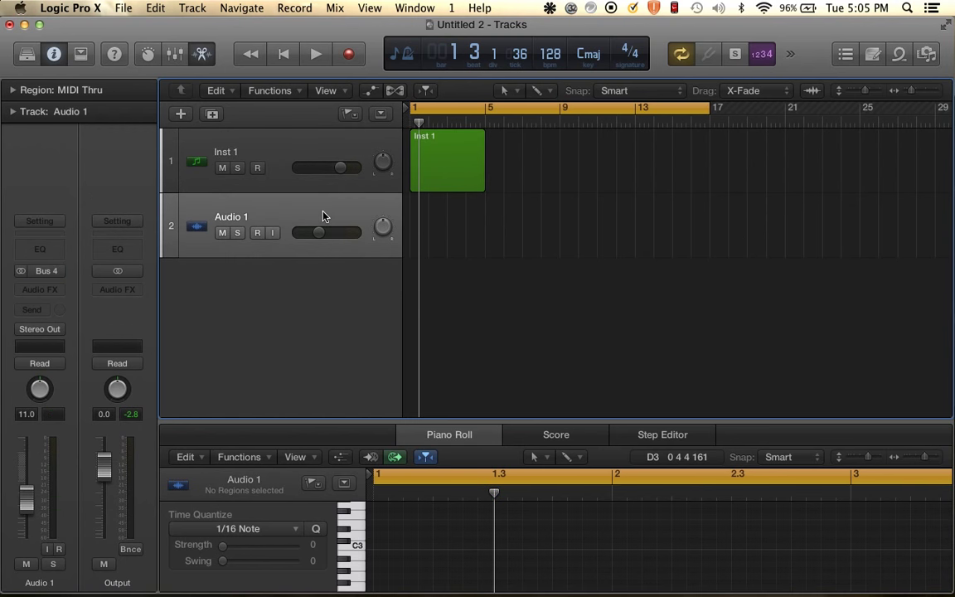
{"action": "left_click", "coordinate": [279, 174]}
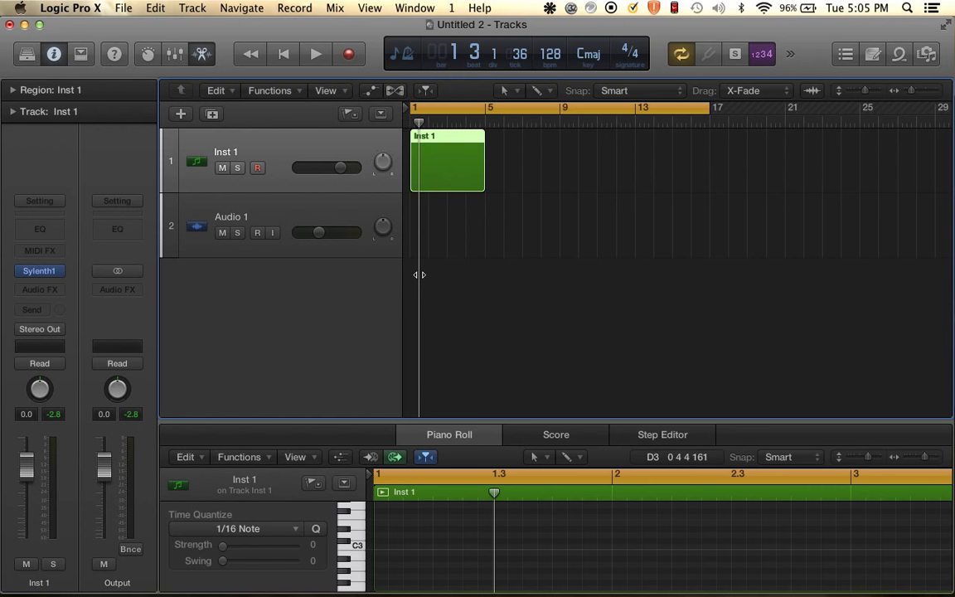
{"action": "scroll", "coordinate": [448, 247], "scroll_direction": "up", "scroll_amount": 5}
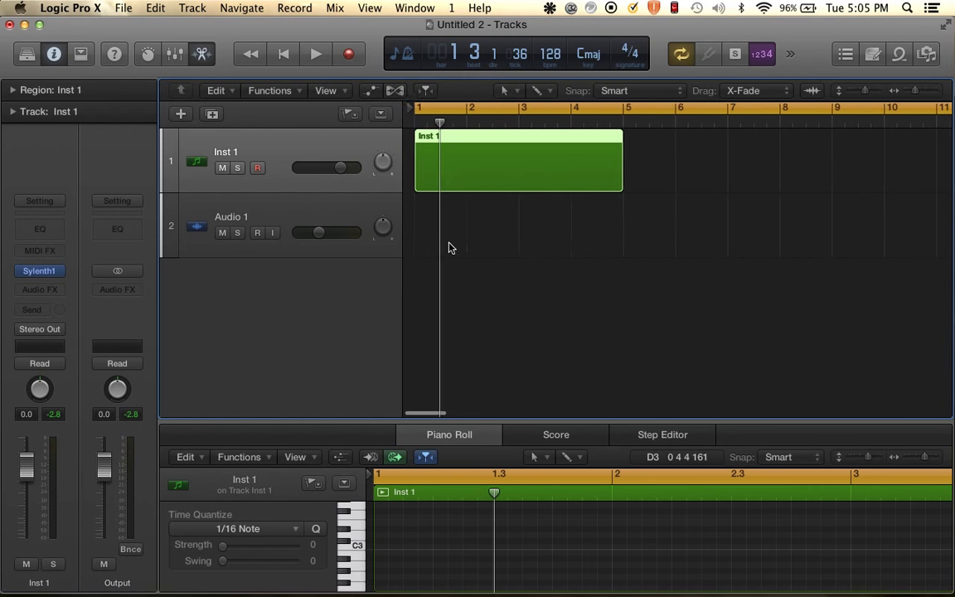
{"action": "scroll", "coordinate": [437, 213], "scroll_direction": "down", "scroll_amount": 4}
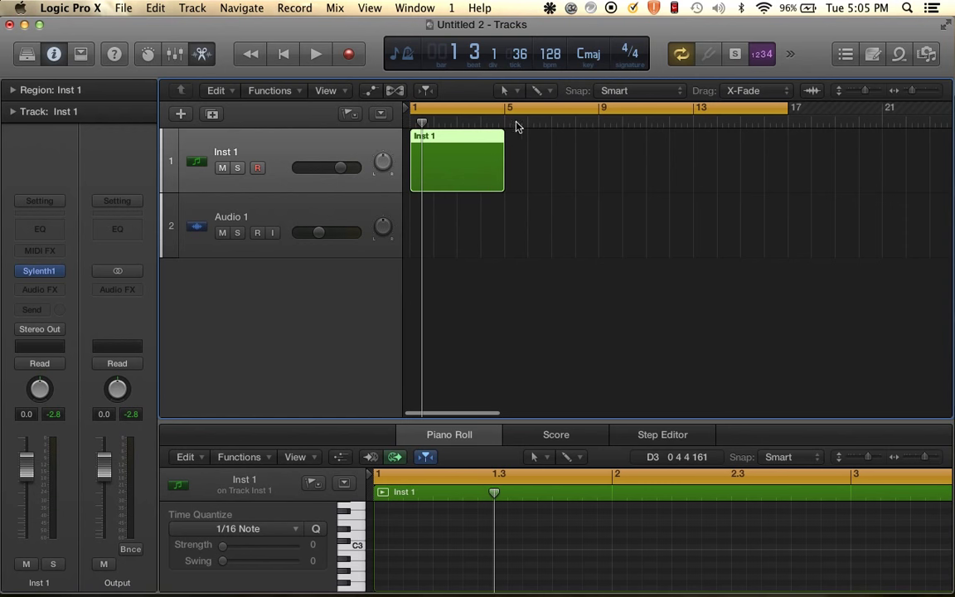
{"action": "mouse_move", "coordinate": [500, 166]}
{"action": "left_mouse_down"}
{"action": "mouse_move", "coordinate": [786, 166]}
{"action": "mouse_move", "coordinate": [600, 206]}
{"action": "mouse_move", "coordinate": [501, 178]}
{"action": "left_mouse_up"}
{"action": "key", "text": "super+Right"}
{"action": "key", "text": "super+Right"}
{"action": "key", "text": "super+Right"}
{"action": "key", "text": "super+Right"}
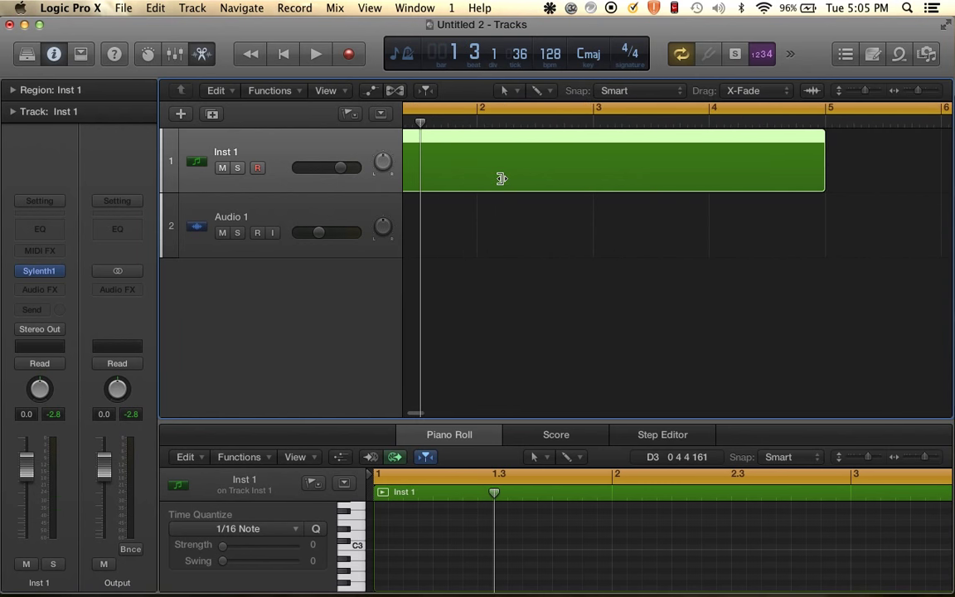
{"action": "scroll", "coordinate": [501, 178], "scroll_direction": "left", "scroll_amount": 2}
{"action": "key", "text": "super+Left"}
{"action": "key", "text": "super+Left"}
{"action": "key", "text": "super+Left"}
{"action": "key", "text": "super+Left"}
{"action": "key", "text": "super+Left"}
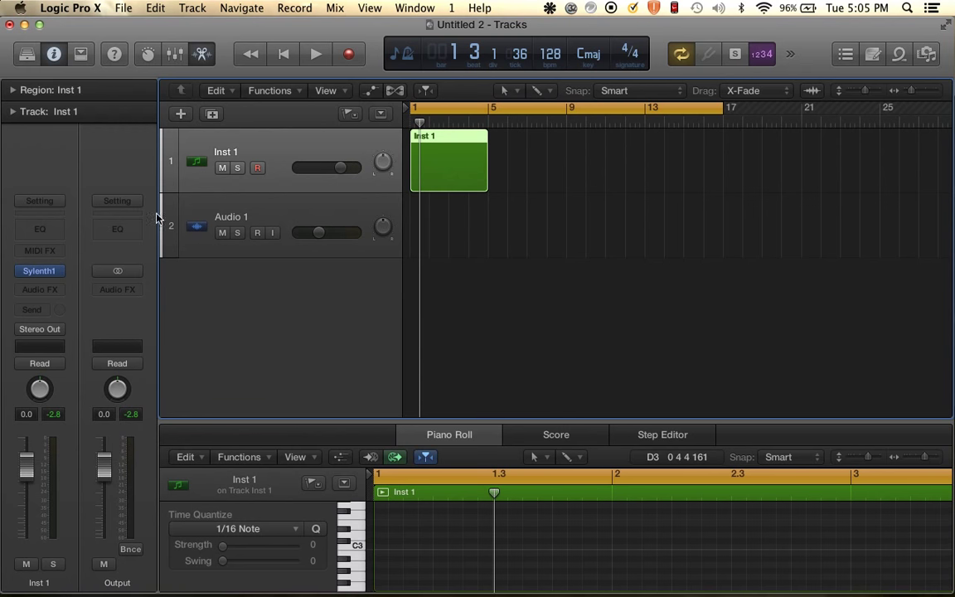
Open Sylenth1 on the Inst 1 track, set Oscillator A1 to 8 voices and turn off its retrig.
{"action": "left_click", "coordinate": [41, 274]}
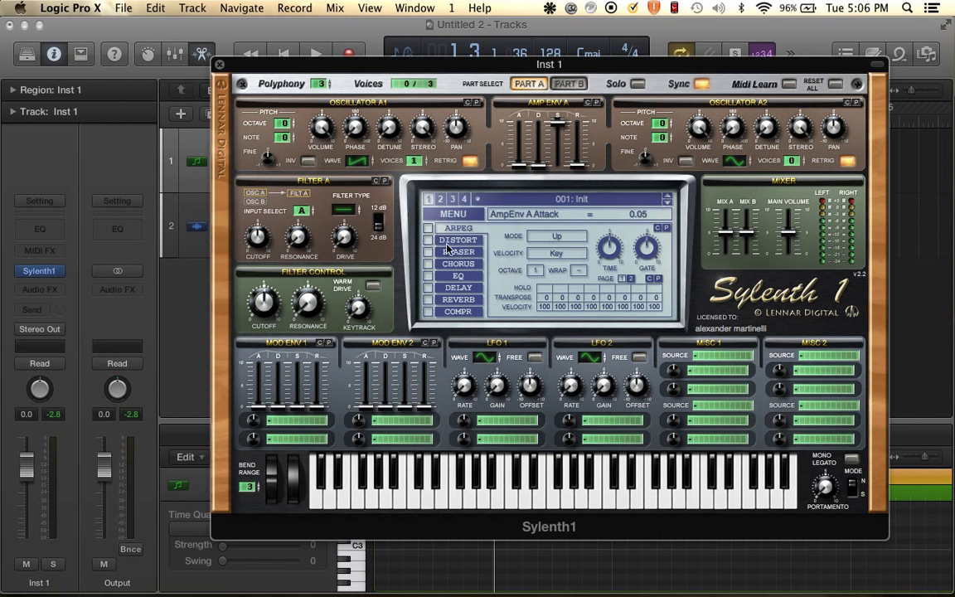
{"action": "left_click_drag", "start_coordinate": [417, 161], "coordinate": [420, 49]}
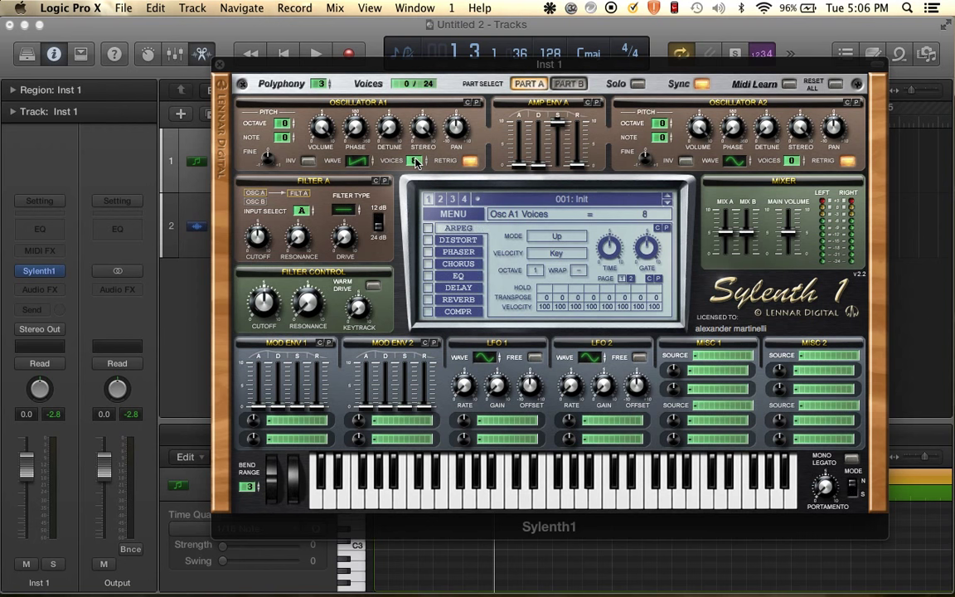
{"action": "left_click_drag", "start_coordinate": [388, 126], "coordinate": [350, 151]}
{"action": "left_click", "coordinate": [452, 213]}
{"action": "left_click", "coordinate": [509, 197]}
{"action": "left_click_drag", "start_coordinate": [415, 160], "coordinate": [470, 160]}
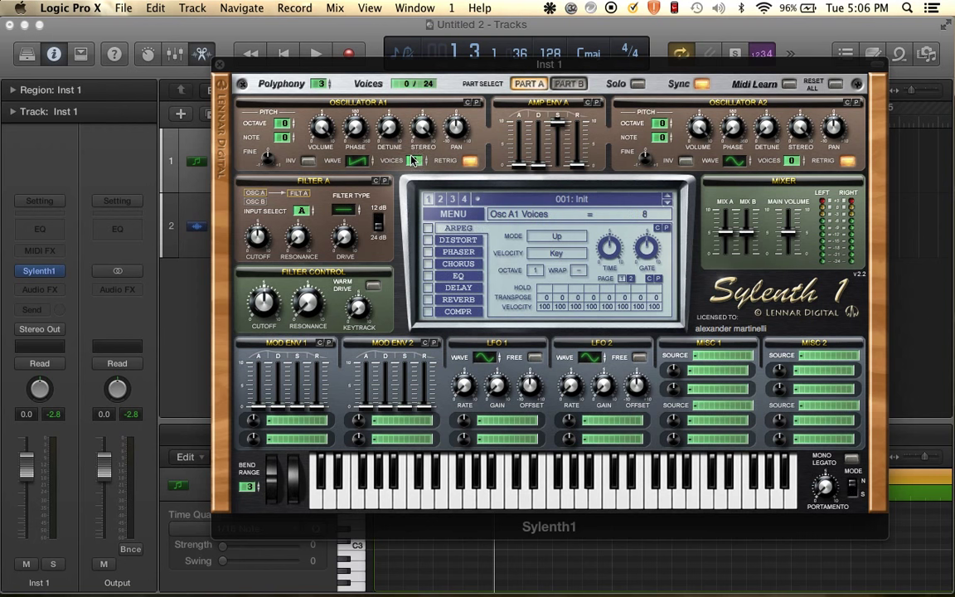
{"action": "left_click", "coordinate": [469, 162]}
Configure Oscillator A2 with retrig off, a Saw wave, 8 voices and a detune of about 3.52.
{"action": "left_click", "coordinate": [848, 161]}
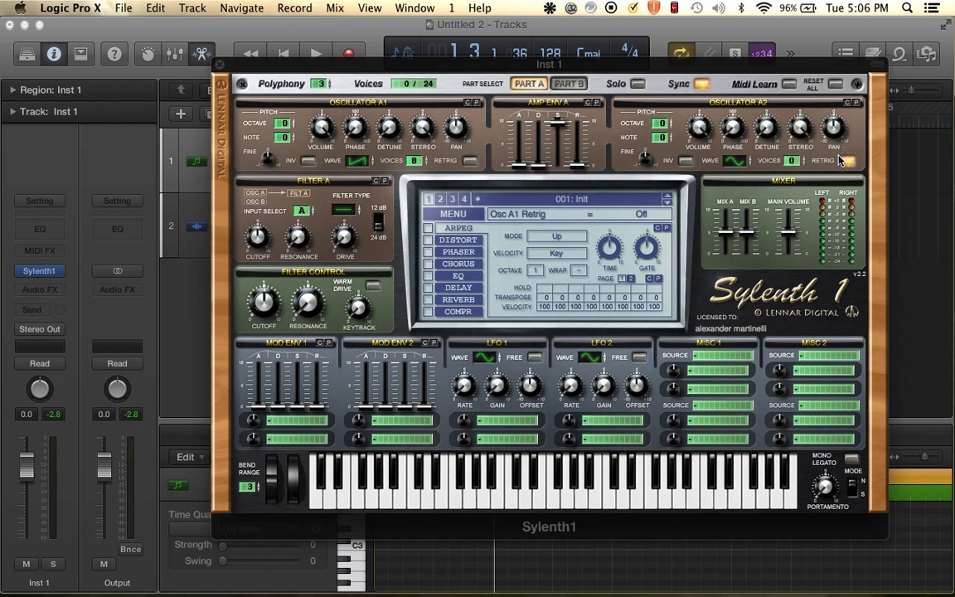
{"action": "left_click", "coordinate": [745, 162]}
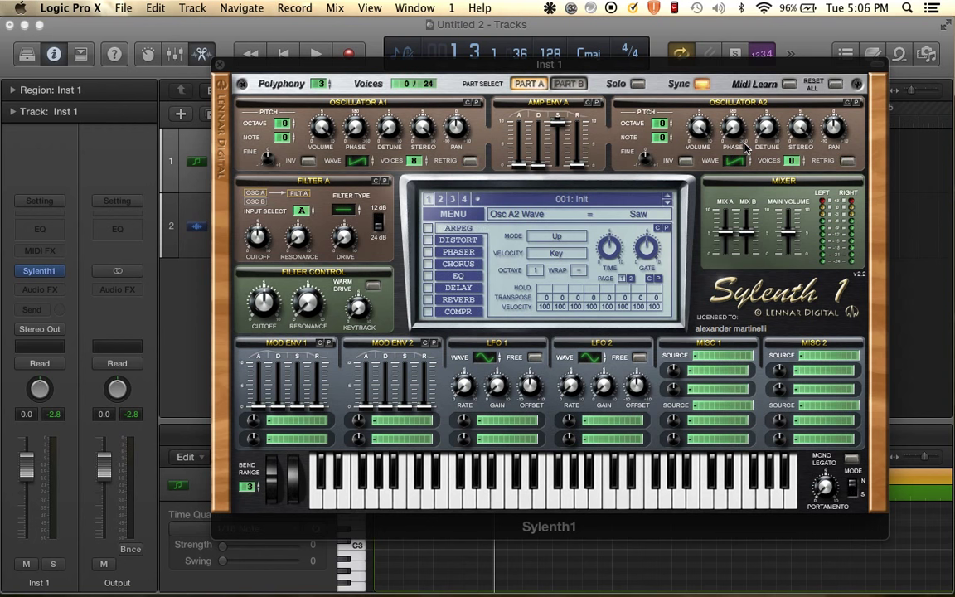
{"action": "left_click", "coordinate": [794, 161]}
{"action": "left_click_drag", "start_coordinate": [793, 161], "coordinate": [793, 148]}
{"action": "left_click_drag", "start_coordinate": [770, 128], "coordinate": [756, 57]}
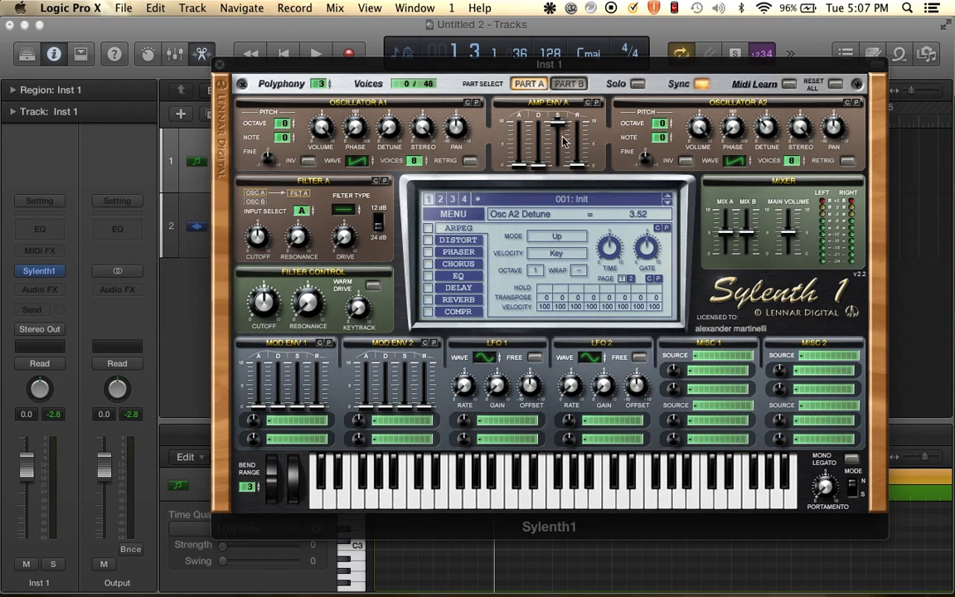
Set Amp Env A's attack to about 0.80 and its release to about 0.67.
{"action": "left_click_drag", "start_coordinate": [519, 165], "coordinate": [518, 155]}
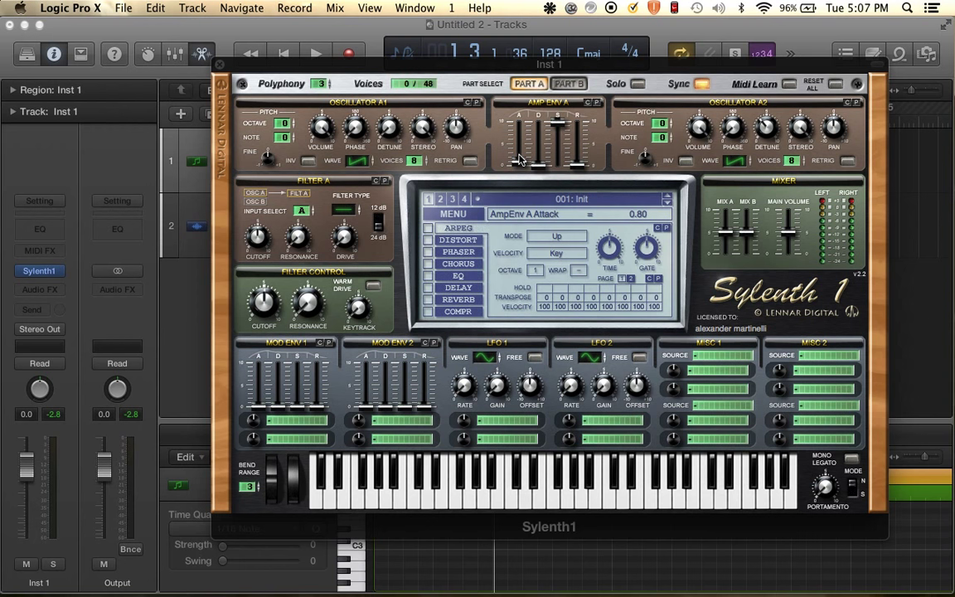
{"action": "left_click_drag", "start_coordinate": [580, 165], "coordinate": [581, 162]}
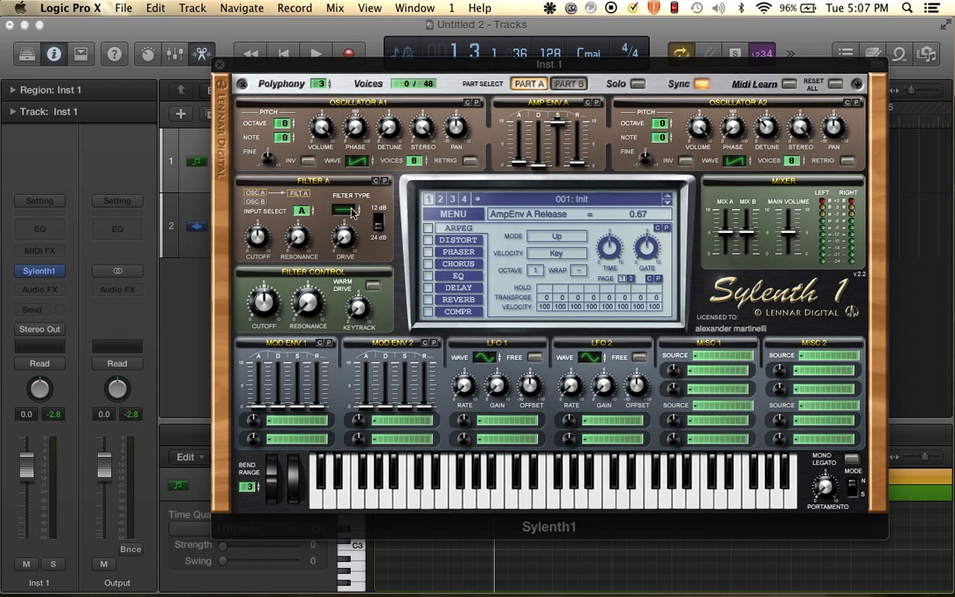
Set Filter A's type to Lowpass and audition the sound with progressively lower notes.
{"action": "left_click_drag", "start_coordinate": [351, 212], "coordinate": [344, 223]}
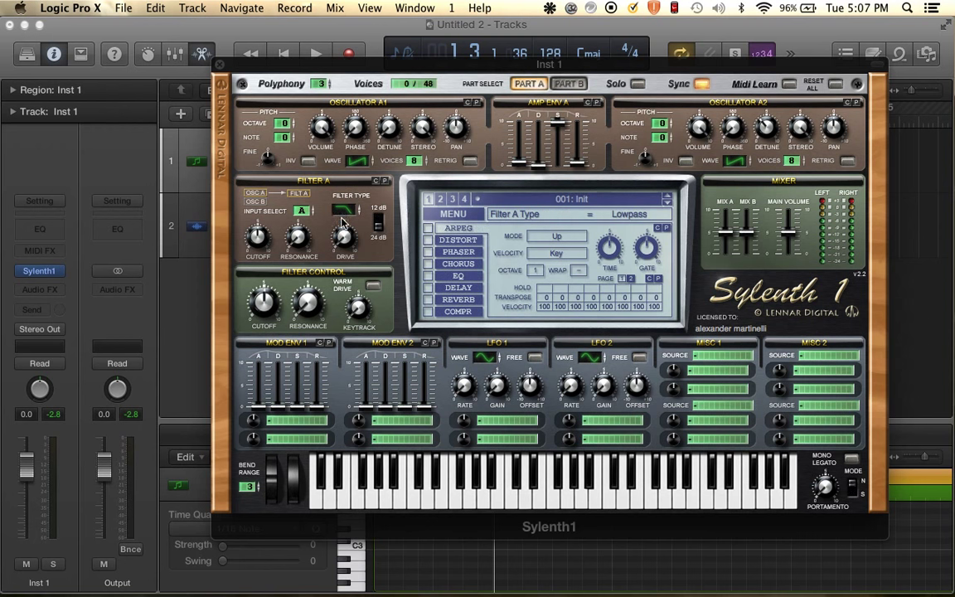
{"action": "left_click", "coordinate": [466, 500]}
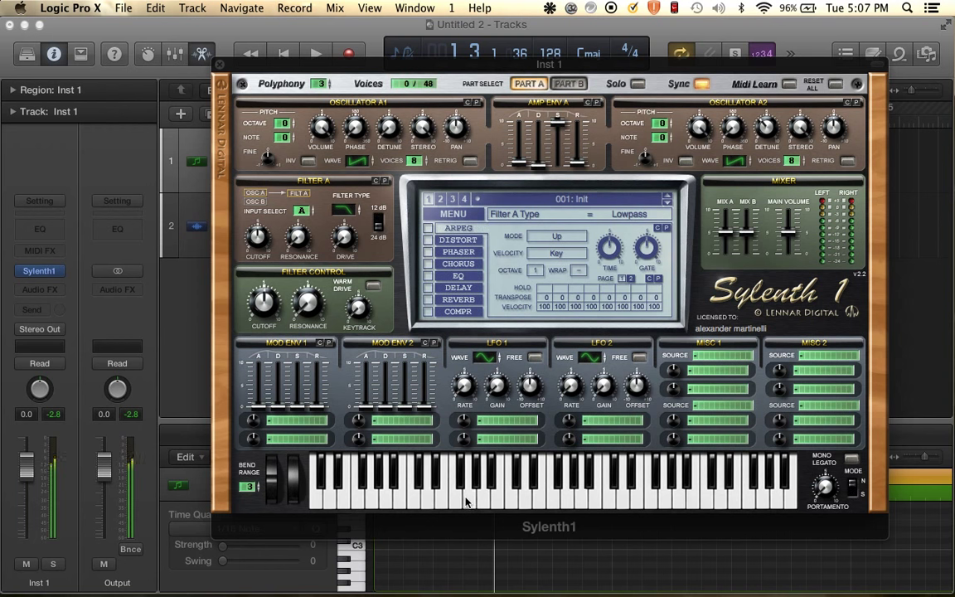
{"action": "left_click", "coordinate": [384, 496]}
{"action": "left_click", "coordinate": [335, 496]}
{"action": "left_click", "coordinate": [318, 503]}
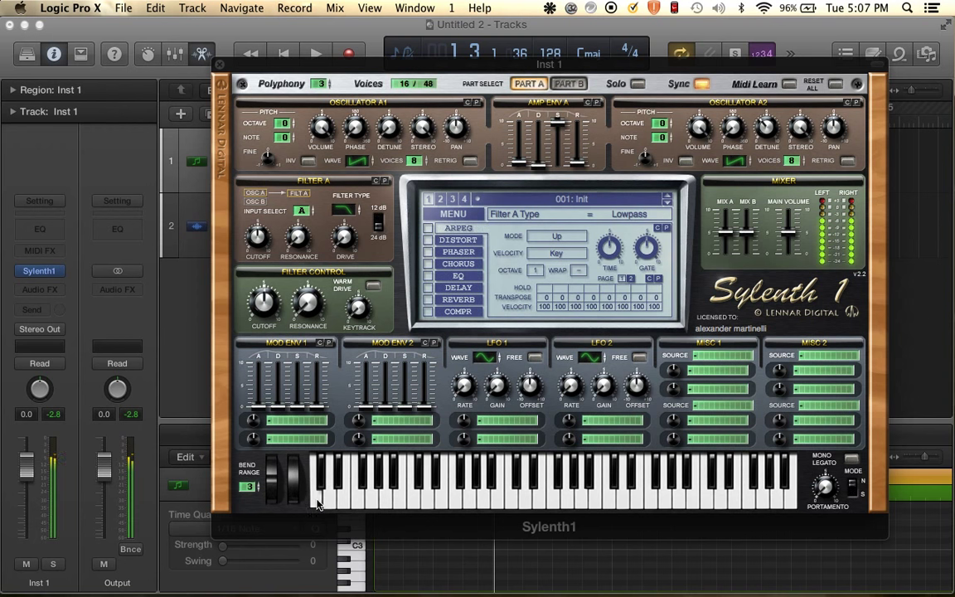
Lower the Filter Control cutoff to about 14.98 Hz while auditioning the lowest notes.
{"action": "left_click_drag", "start_coordinate": [267, 308], "coordinate": [315, 448]}
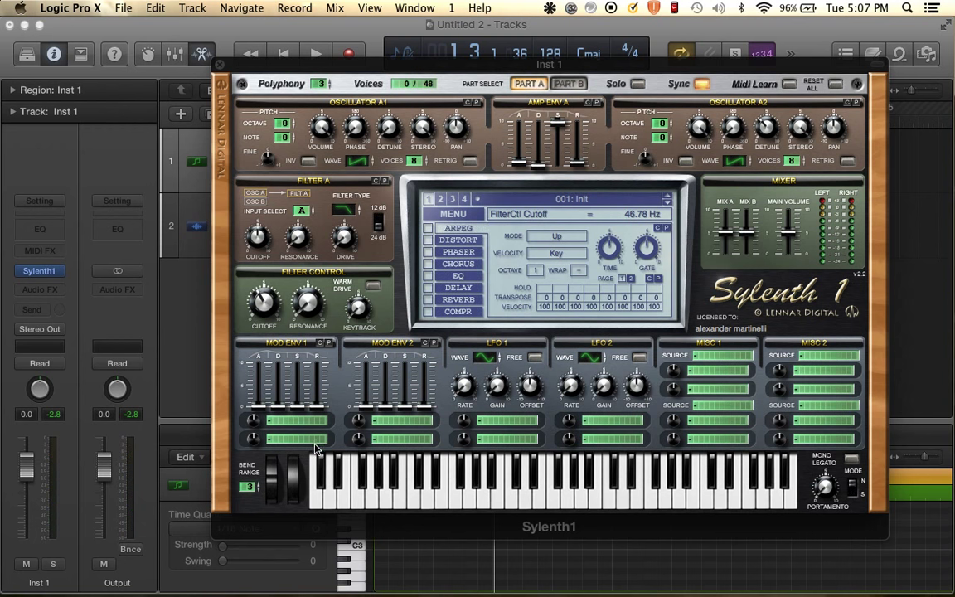
{"action": "left_click", "coordinate": [315, 495]}
{"action": "left_click_drag", "start_coordinate": [305, 292], "coordinate": [273, 221]}
{"action": "left_click", "coordinate": [314, 498]}
{"action": "left_click_drag", "start_coordinate": [266, 302], "coordinate": [259, 326]}
{"action": "left_click", "coordinate": [320, 503]}
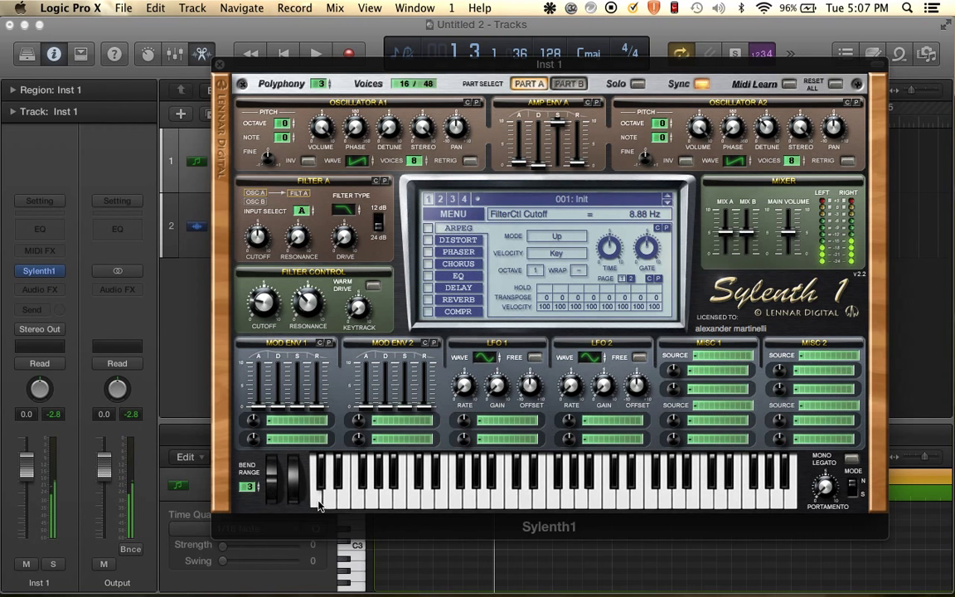
{"action": "left_click_drag", "start_coordinate": [264, 301], "coordinate": [263, 294]}
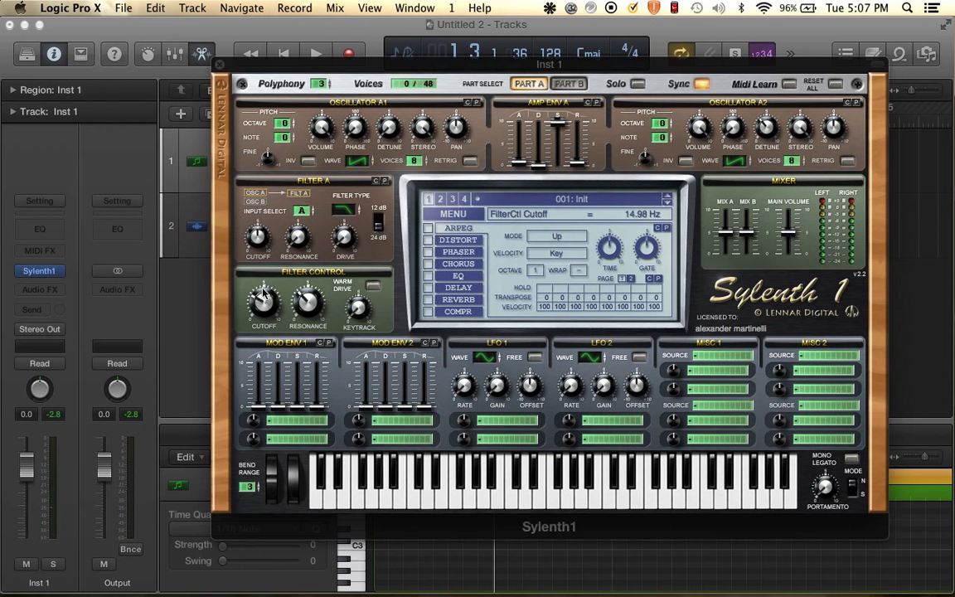
{"action": "left_click", "coordinate": [319, 500]}
Enable the EQ effect, adjust its bass frequency and raise the bass to 15 dB, checking it with a low note.
{"action": "left_click", "coordinate": [428, 276]}
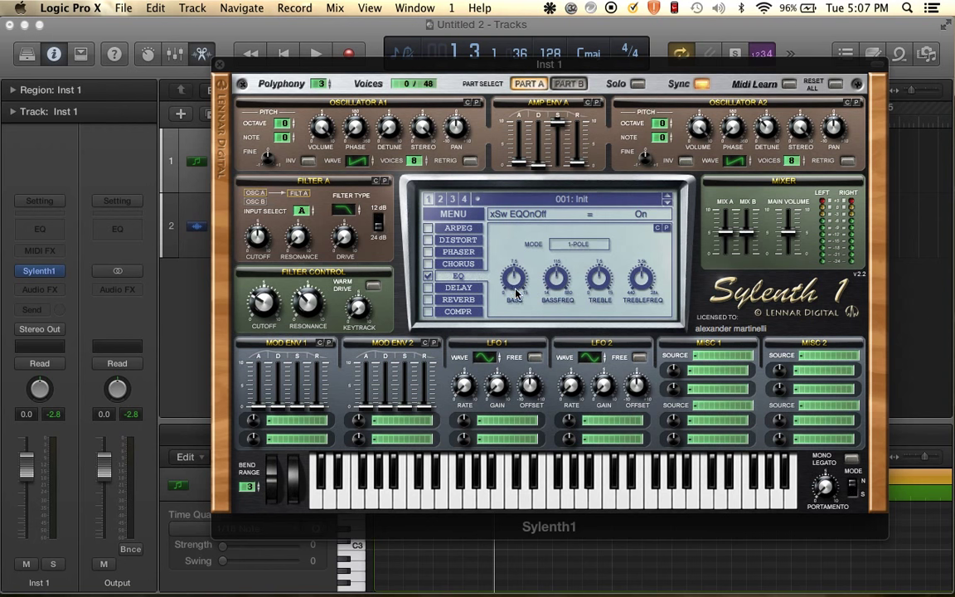
{"action": "left_click_drag", "start_coordinate": [559, 280], "coordinate": [557, 286]}
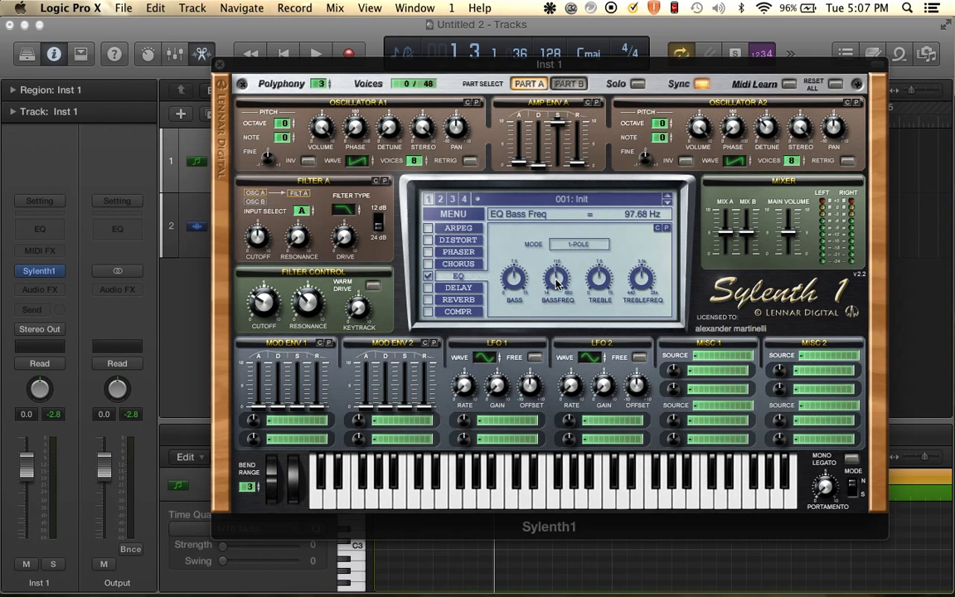
{"action": "left_click_drag", "start_coordinate": [557, 283], "coordinate": [556, 277]}
{"action": "left_click_drag", "start_coordinate": [514, 280], "coordinate": [515, 194]}
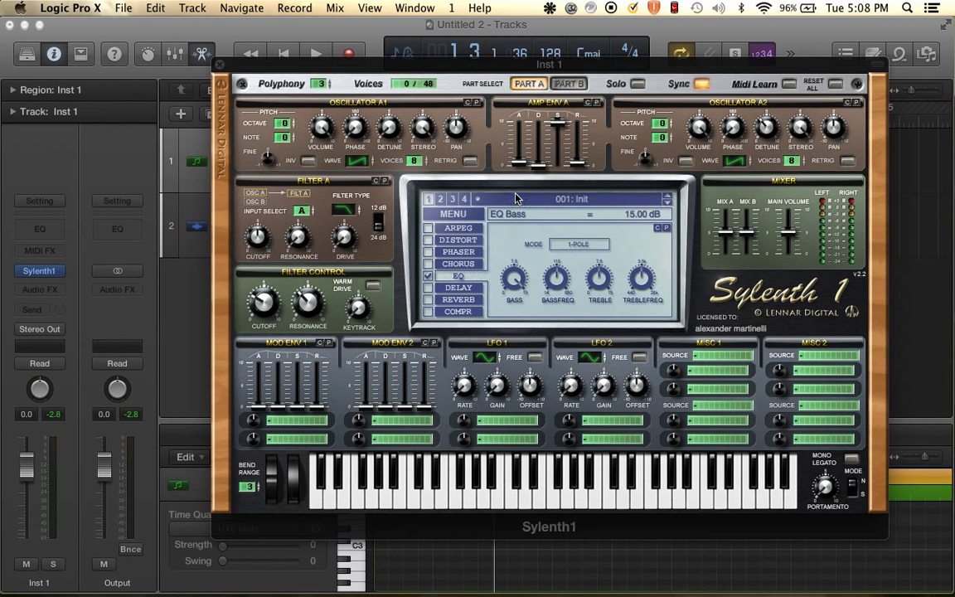
{"action": "left_click", "coordinate": [320, 497]}
Adjust the filter resonance, set Filter A's drive to about 0.86 and close the synth window after auditioning a low note.
{"action": "left_click_drag", "start_coordinate": [303, 301], "coordinate": [303, 291]}
{"action": "left_click", "coordinate": [300, 234]}
{"action": "left_click_drag", "start_coordinate": [300, 234], "coordinate": [340, 224]}
{"action": "left_click", "coordinate": [342, 235]}
{"action": "left_click", "coordinate": [316, 496]}
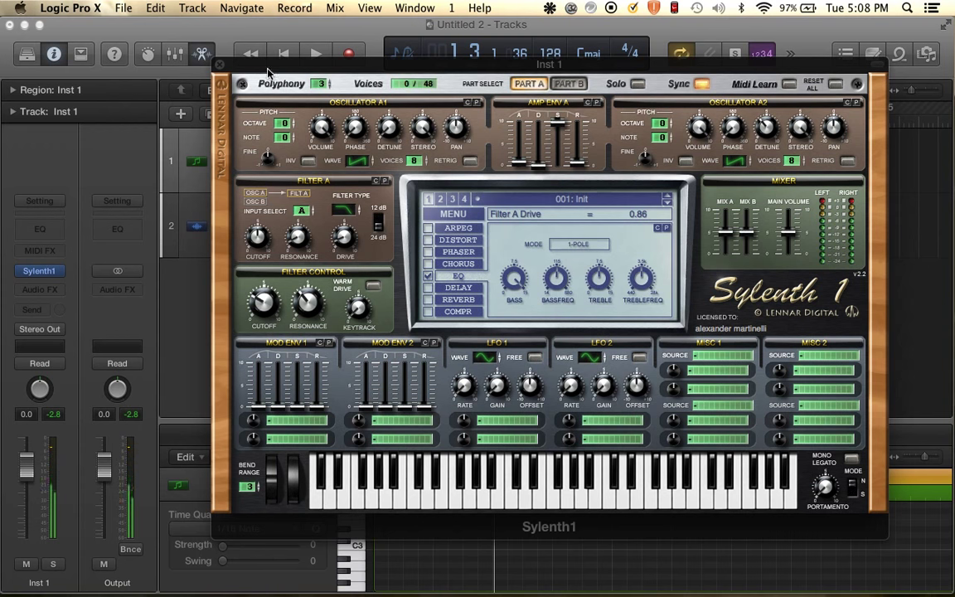
{"action": "left_click", "coordinate": [220, 64]}
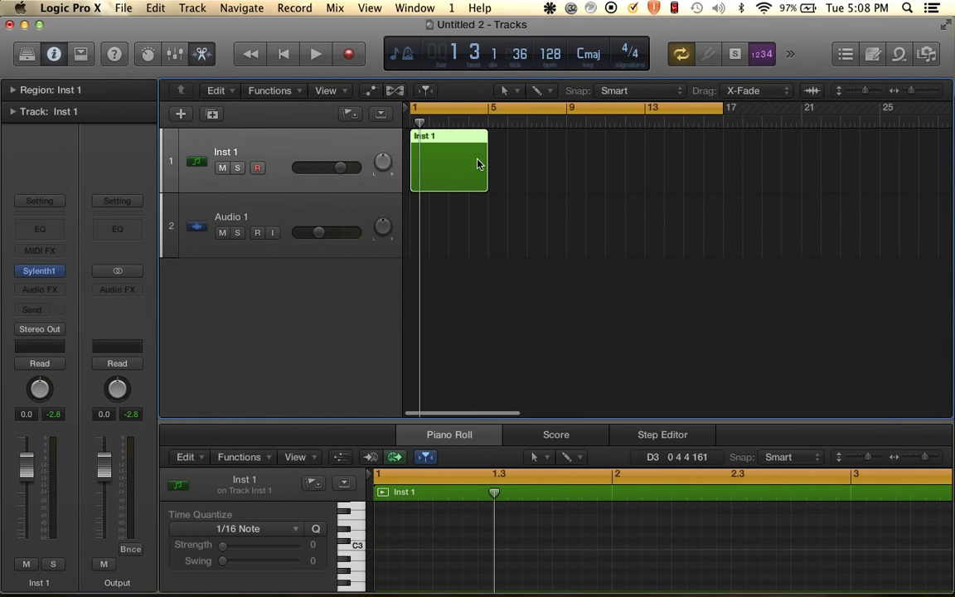
{"action": "scroll", "coordinate": [477, 158], "scroll_direction": "up", "scroll_amount": 5}
{"action": "scroll", "coordinate": [477, 131], "scroll_direction": "left", "scroll_amount": 1}
{"action": "scroll", "coordinate": [540, 181], "scroll_direction": "right", "scroll_amount": 1}
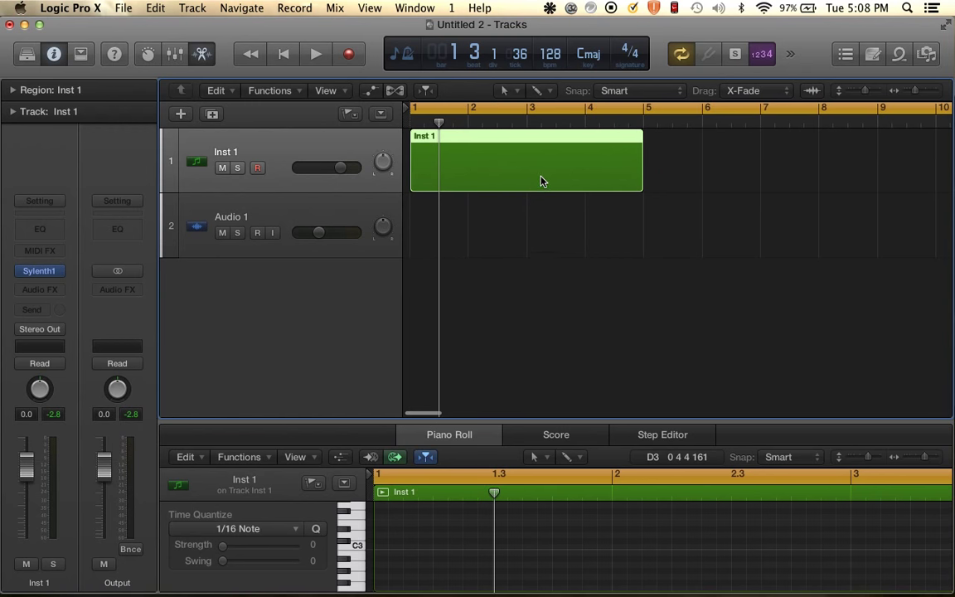
{"action": "key", "text": "super+Left"}
{"action": "key", "text": "super+Left"}
{"action": "key", "text": "super+Left"}
{"action": "key", "text": "super+Left"}
{"action": "key", "text": "super+Left"}
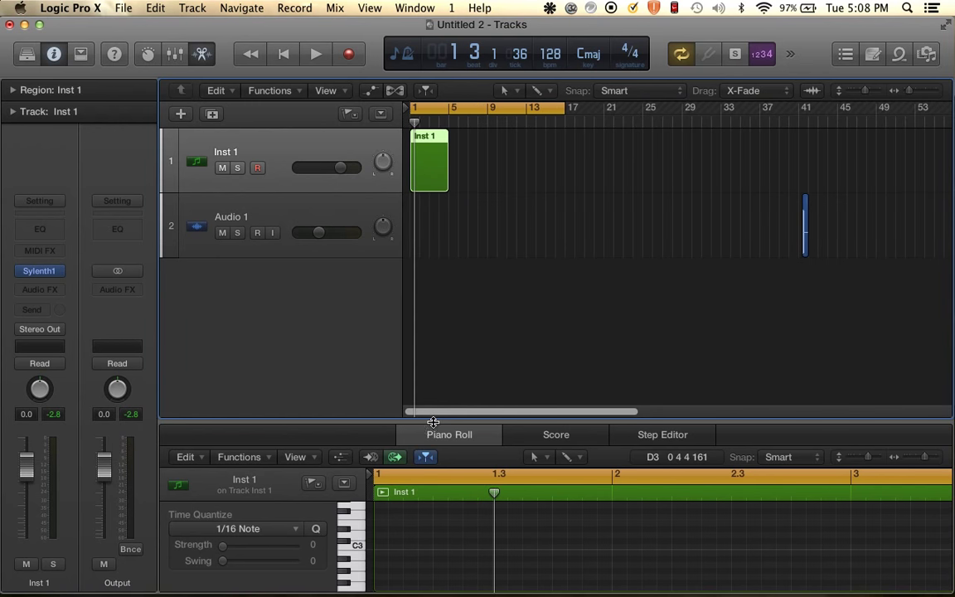
Enlarge the Piano Roll editor and zoom it to show all four bars of the Inst 1 region.
{"action": "left_click_drag", "start_coordinate": [433, 420], "coordinate": [435, 241]}
{"action": "key", "text": "super+Right"}
{"action": "key", "text": "super+Right"}
{"action": "key", "text": "super+Right"}
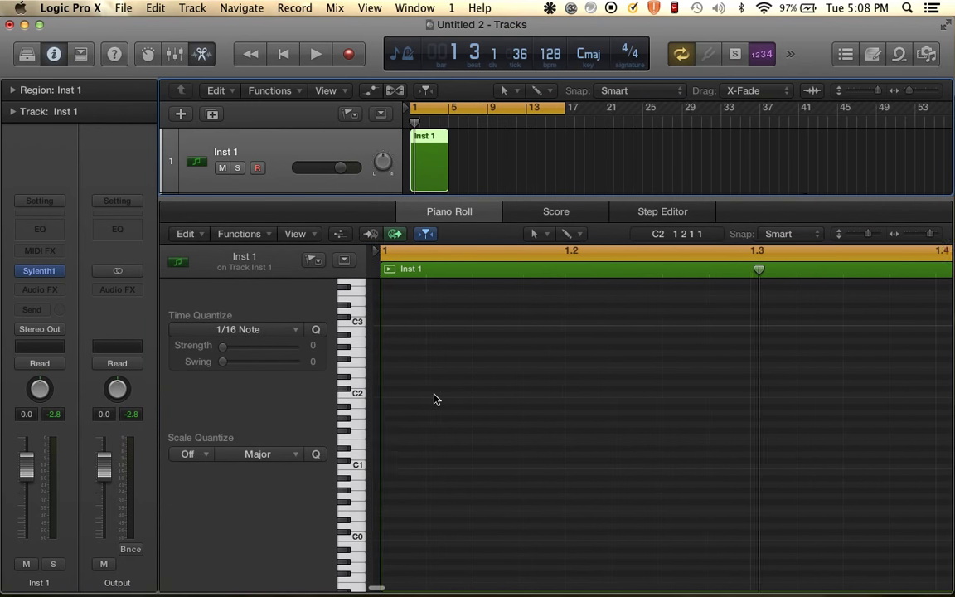
{"action": "key", "text": "super+Left"}
{"action": "key", "text": "super+Left"}
{"action": "key", "text": "super+Left"}
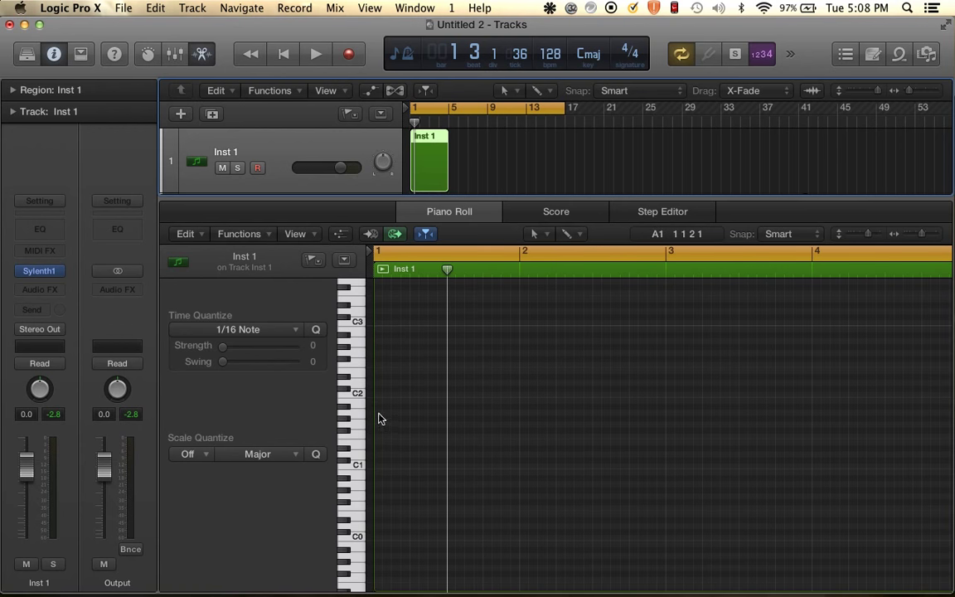
Audition C1 and C0 in the Piano Roll and add a C1 note at the start of the Inst 1 region.
{"action": "key", "text": "super+Right"}
{"action": "key", "text": "super+Right"}
{"action": "scroll", "coordinate": [372, 472], "scroll_direction": "left", "scroll_amount": 4}
{"action": "scroll", "coordinate": [371, 473], "scroll_direction": "down", "scroll_amount": 3}
{"action": "scroll", "coordinate": [381, 436], "scroll_direction": "up", "scroll_amount": 2}
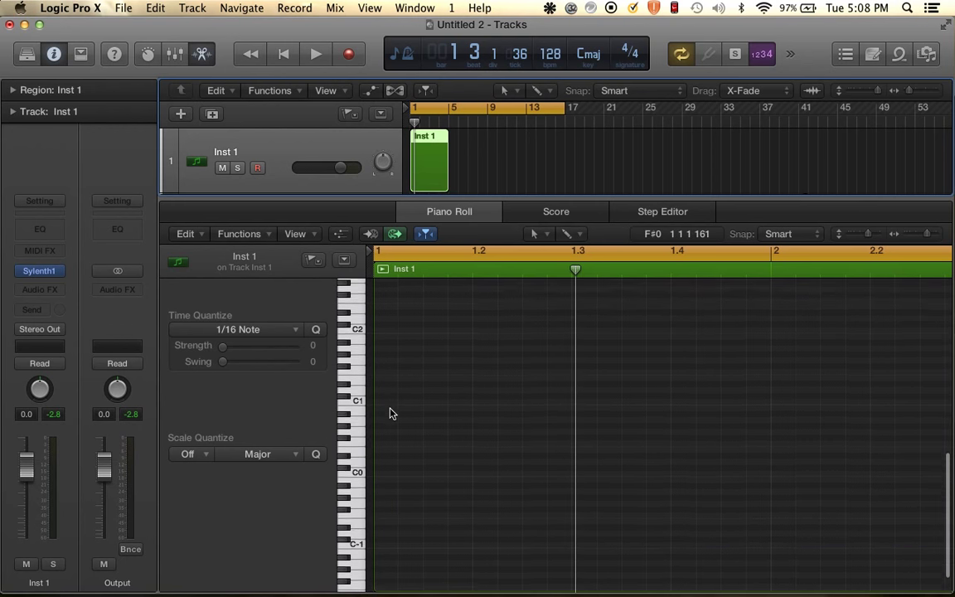
{"action": "left_click", "coordinate": [360, 406]}
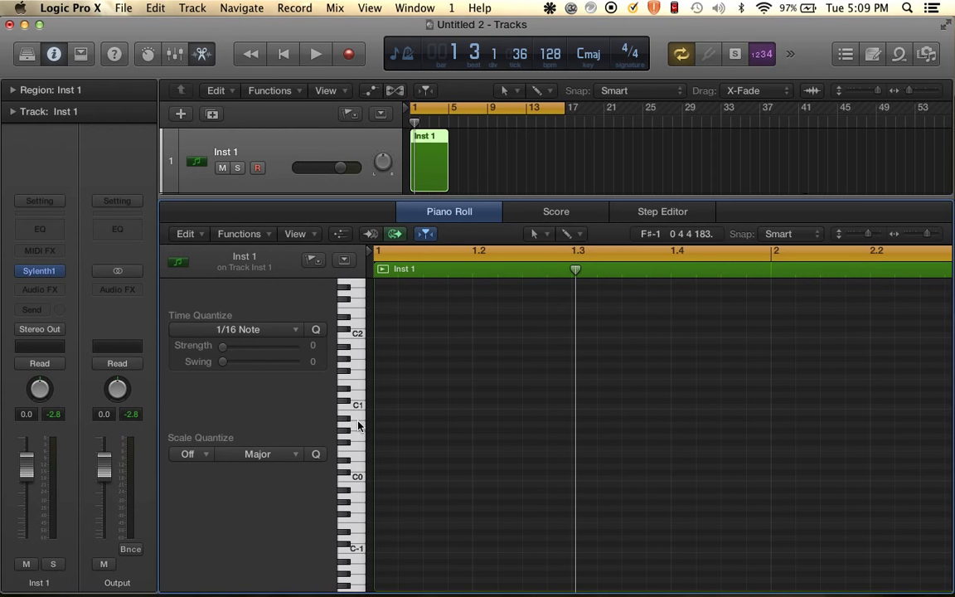
{"action": "left_click", "coordinate": [359, 475]}
{"action": "left_click", "coordinate": [359, 406]}
{"action": "scroll", "coordinate": [427, 419], "scroll_direction": "up", "scroll_amount": 3}
{"action": "scroll", "coordinate": [426, 419], "scroll_direction": "left", "scroll_amount": 3}
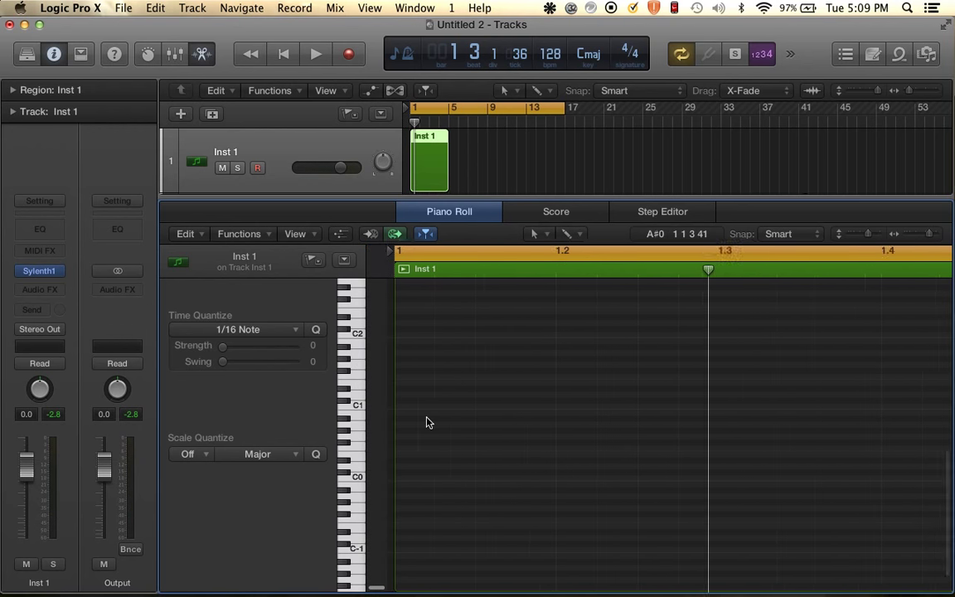
{"action": "left_click", "coordinate": [359, 407]}
{"action": "left_click", "coordinate": [378, 407], "text": "super"}
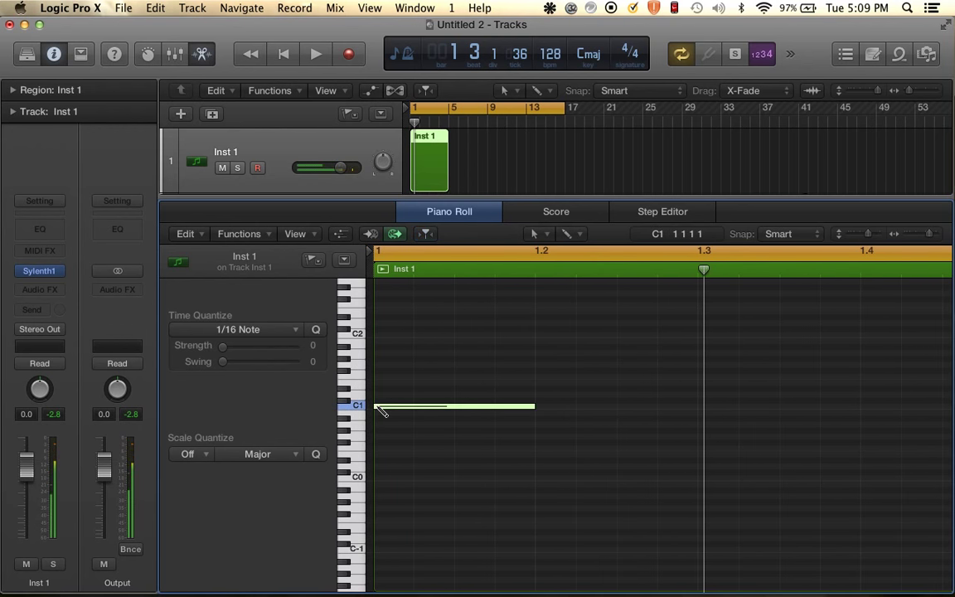
Play the note, move it down to C0, lengthen it to one bar and play it back.
{"action": "scroll", "coordinate": [521, 407], "scroll_direction": "down", "scroll_amount": 3}
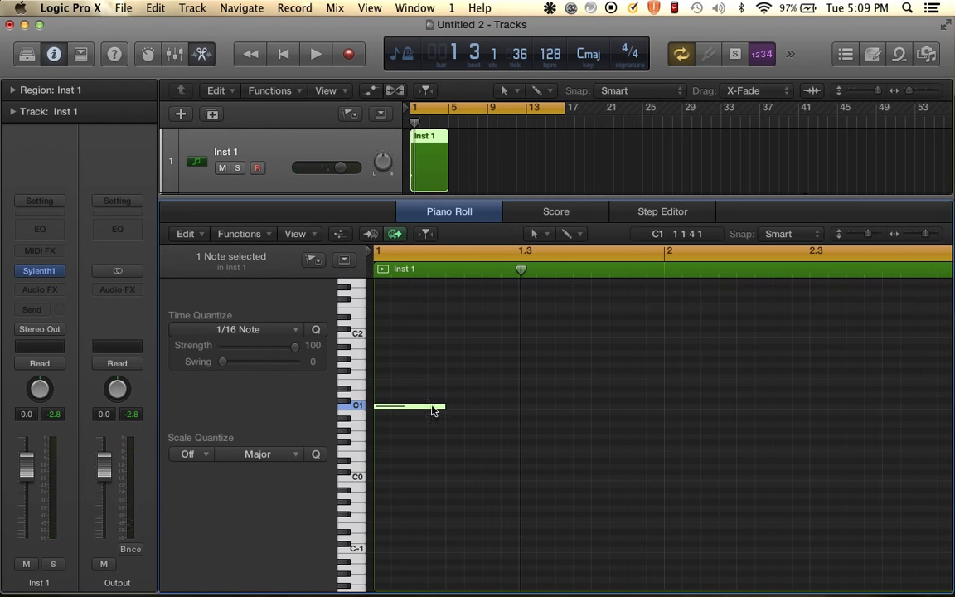
{"action": "key", "text": "space"}
{"action": "key", "text": "space"}
{"action": "left_click_drag", "start_coordinate": [441, 407], "coordinate": [604, 483]}
{"action": "key", "text": "space"}
{"action": "key", "text": "super+Left"}
{"action": "key", "text": "super+Left"}
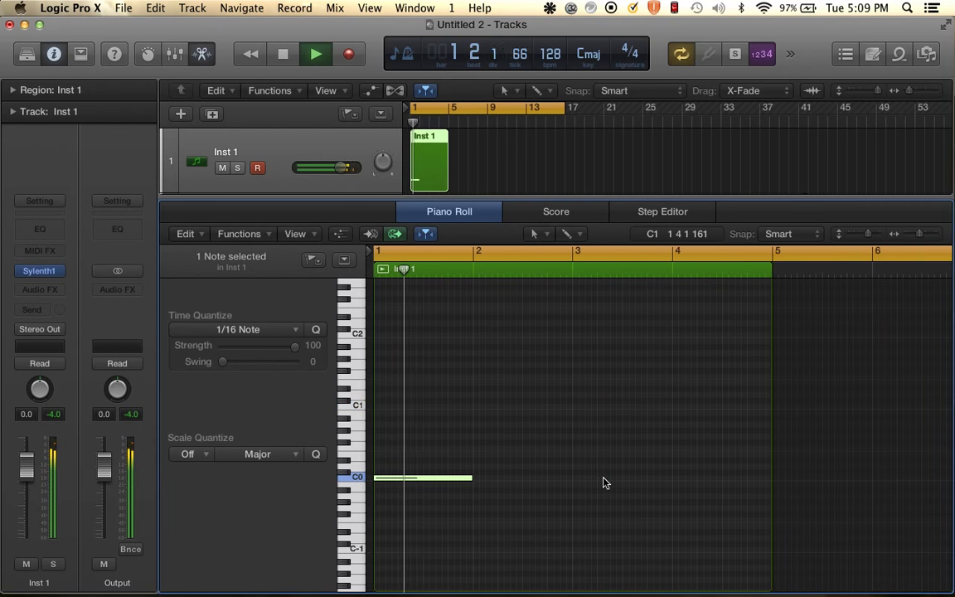
{"action": "key", "text": "space"}
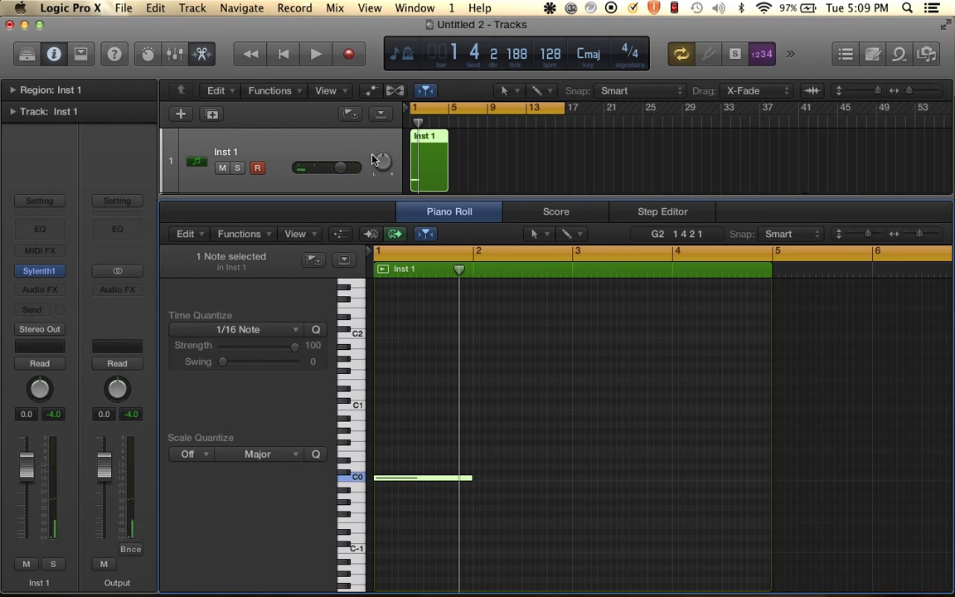
Enlarge the Tracks area and add a second software instrument track below Audio 1.
{"action": "left_click_drag", "start_coordinate": [369, 195], "coordinate": [367, 366]}
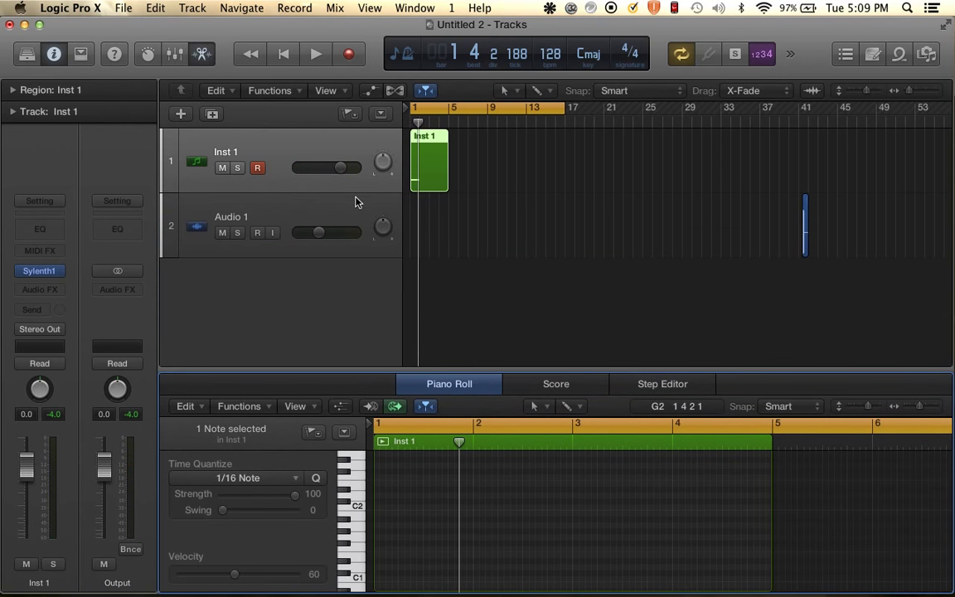
{"action": "double_click", "coordinate": [305, 292]}
{"action": "key", "text": "super+Right"}
{"action": "key", "text": "super+Right"}
{"action": "key", "text": "super+Right"}
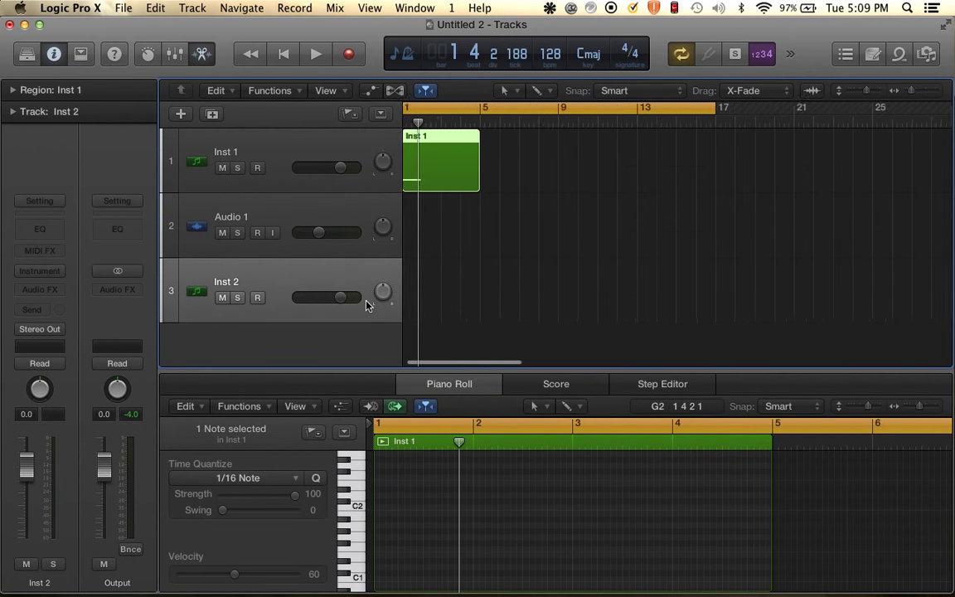
Load the stereo version of Sylenth1 as the instrument on the Inst 2 track.
{"action": "left_click", "coordinate": [49, 272]}
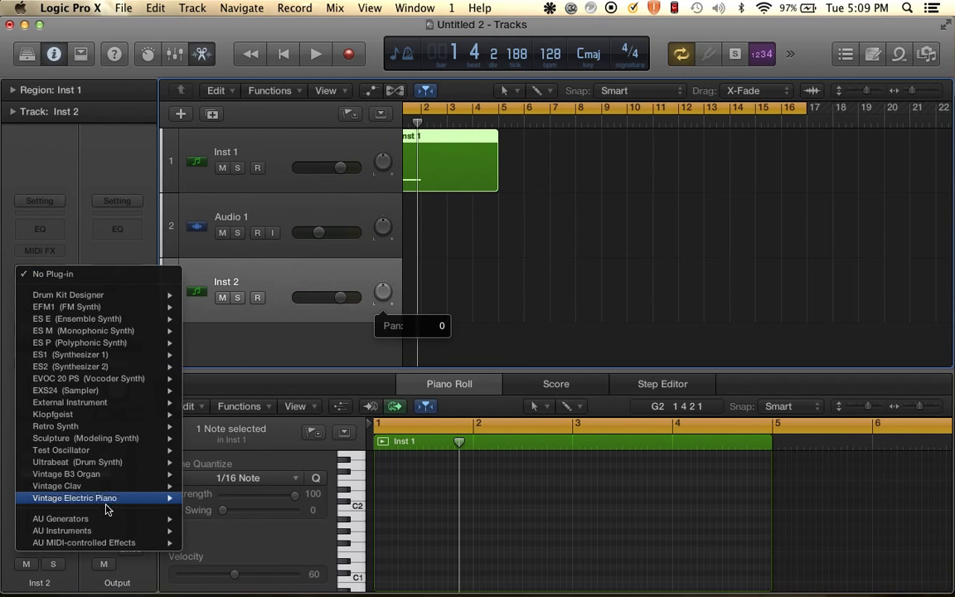
{"action": "mouse_move", "coordinate": [104, 531]}
{"action": "mouse_move", "coordinate": [249, 554]}
{"action": "mouse_move", "coordinate": [377, 555]}
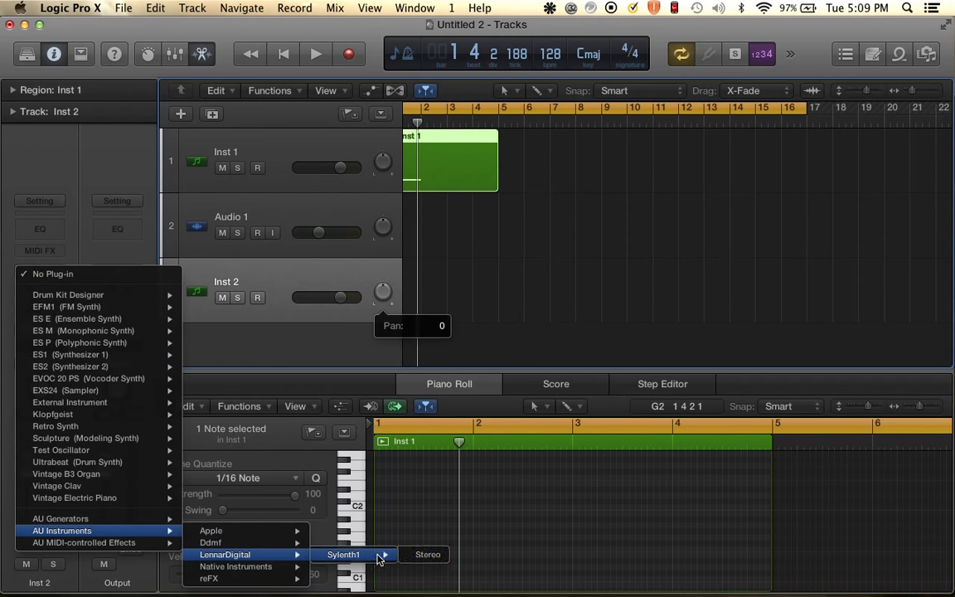
{"action": "left_click", "coordinate": [426, 555]}
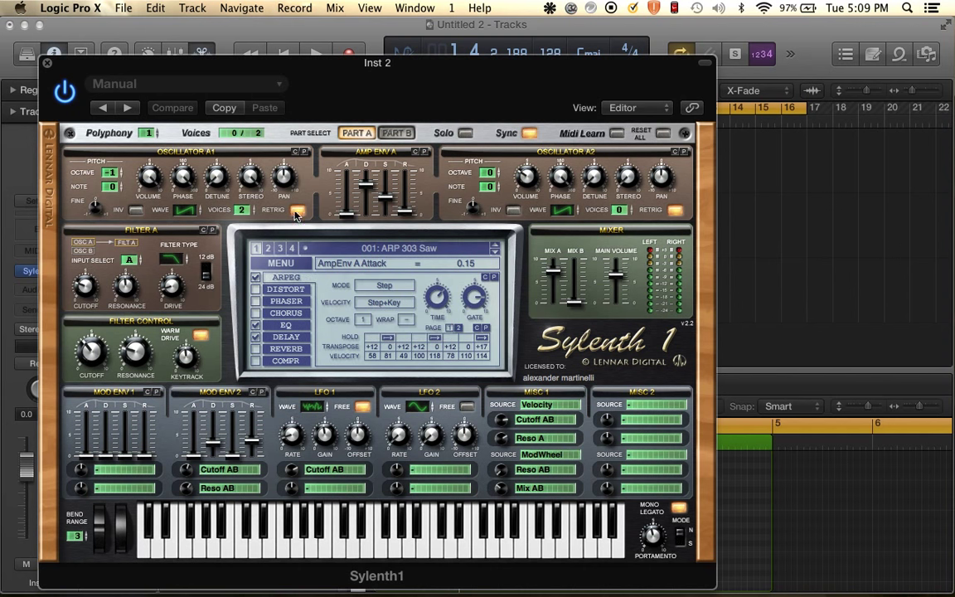
Initialise the Sylenth1 preset and set Oscillator A1 to 8 voices with retrigger off.
{"action": "left_click", "coordinate": [276, 258]}
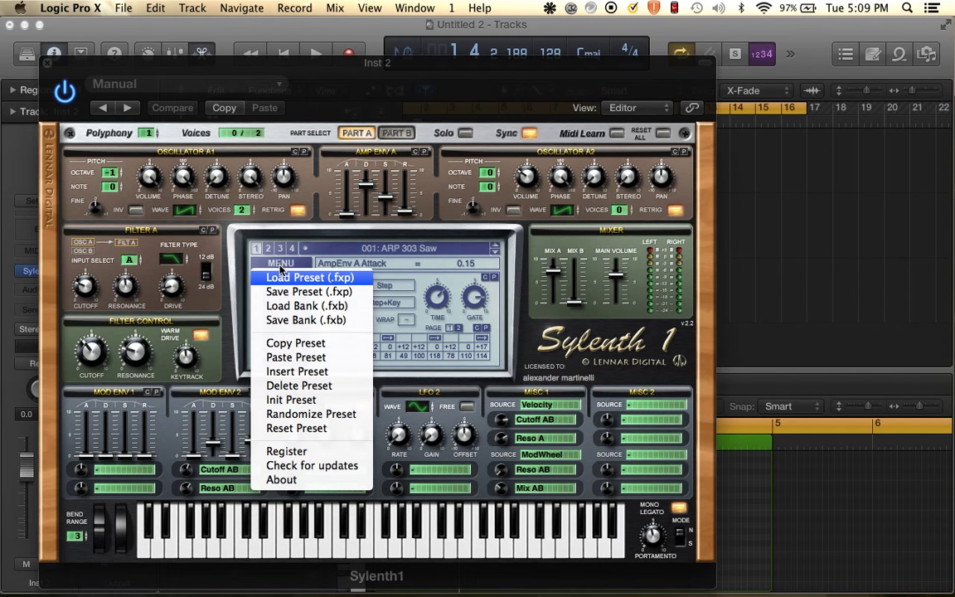
{"action": "left_click", "coordinate": [288, 392]}
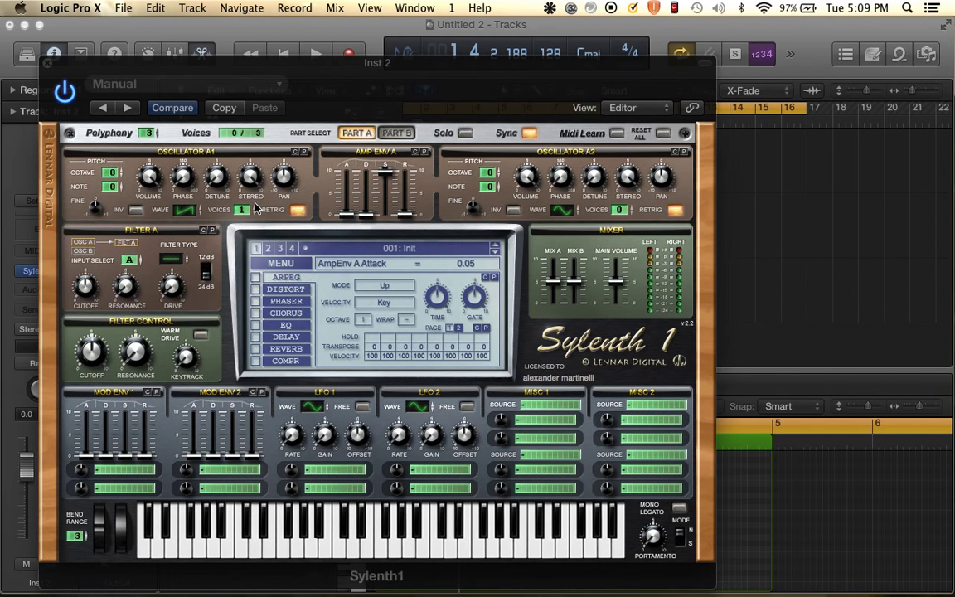
{"action": "left_click", "coordinate": [297, 210]}
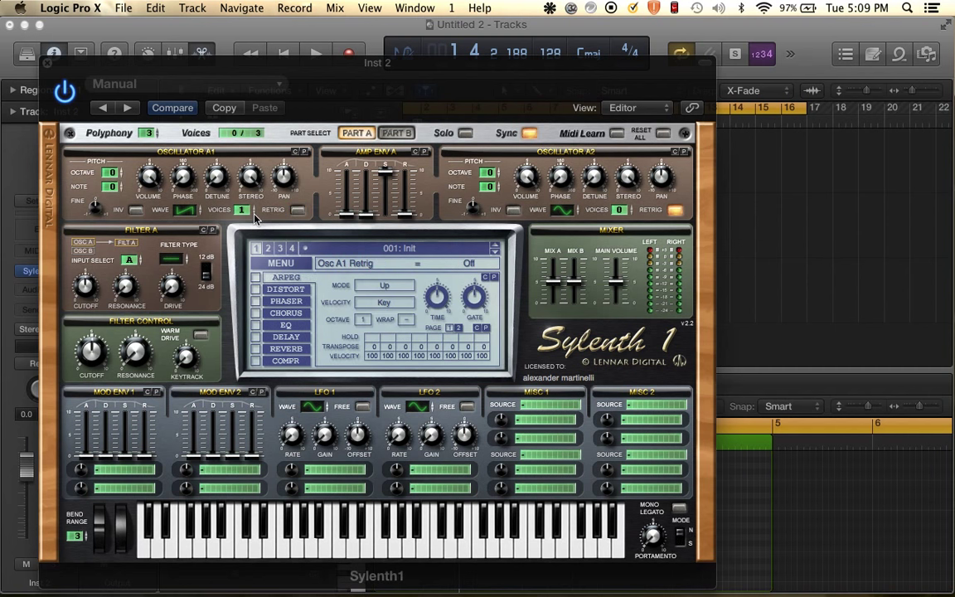
{"action": "left_click_drag", "start_coordinate": [243, 214], "coordinate": [245, 116]}
Set Amp Env A's attack to about 3.15, decay to 10 and release to about 4.41, and audition a low note.
{"action": "left_click_drag", "start_coordinate": [346, 212], "coordinate": [360, 183]}
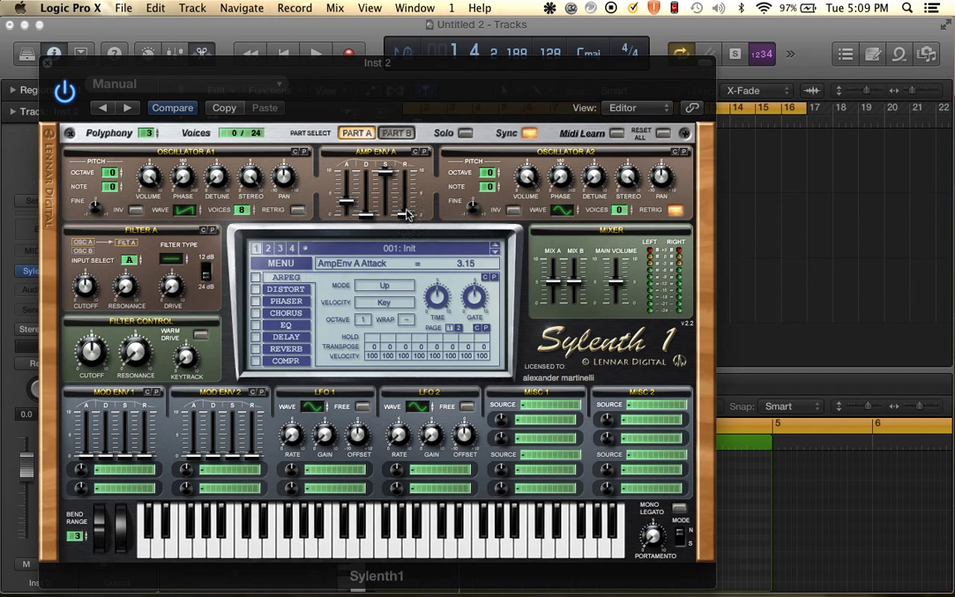
{"action": "left_click_drag", "start_coordinate": [406, 214], "coordinate": [412, 173]}
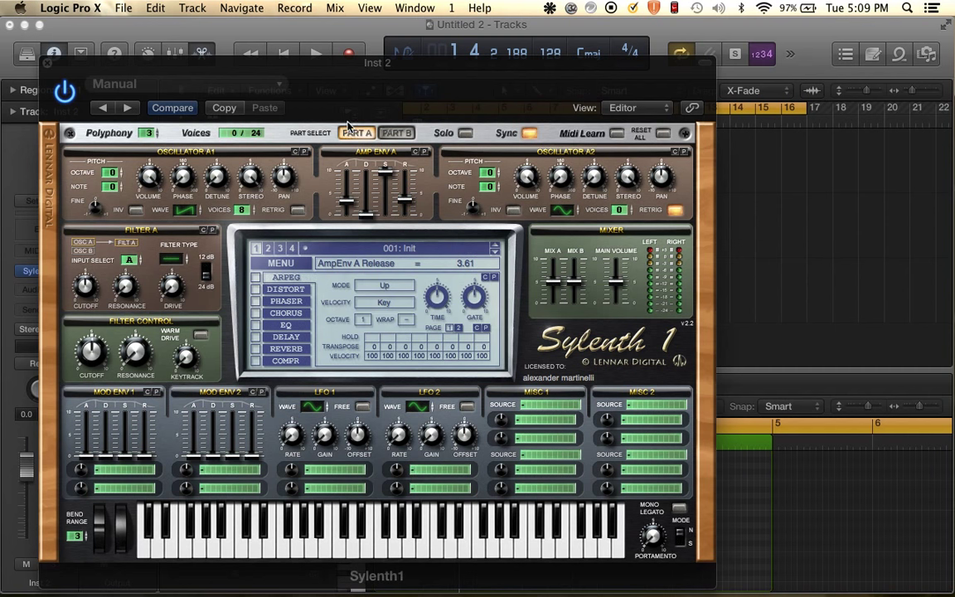
{"action": "left_click_drag", "start_coordinate": [366, 213], "coordinate": [367, 170]}
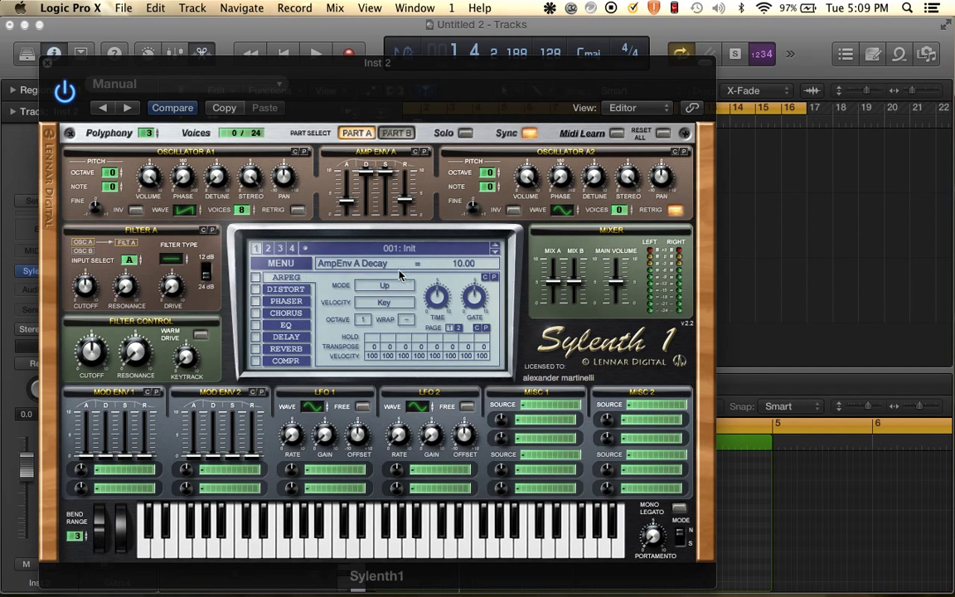
{"action": "mouse_move", "coordinate": [406, 216]}
{"action": "left_mouse_down"}
{"action": "mouse_move", "coordinate": [407, 183]}
{"action": "mouse_move", "coordinate": [406, 199]}
{"action": "left_mouse_up"}
{"action": "left_click", "coordinate": [187, 553]}
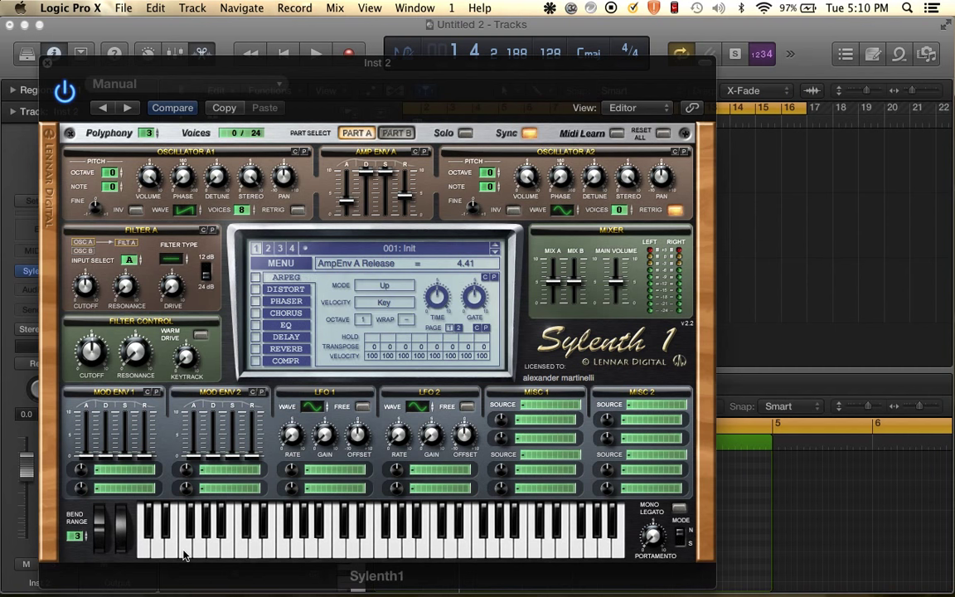
Set Oscillator A1's detune to about 3.48 and collapse the plug-in window's header.
{"action": "left_click", "coordinate": [214, 177]}
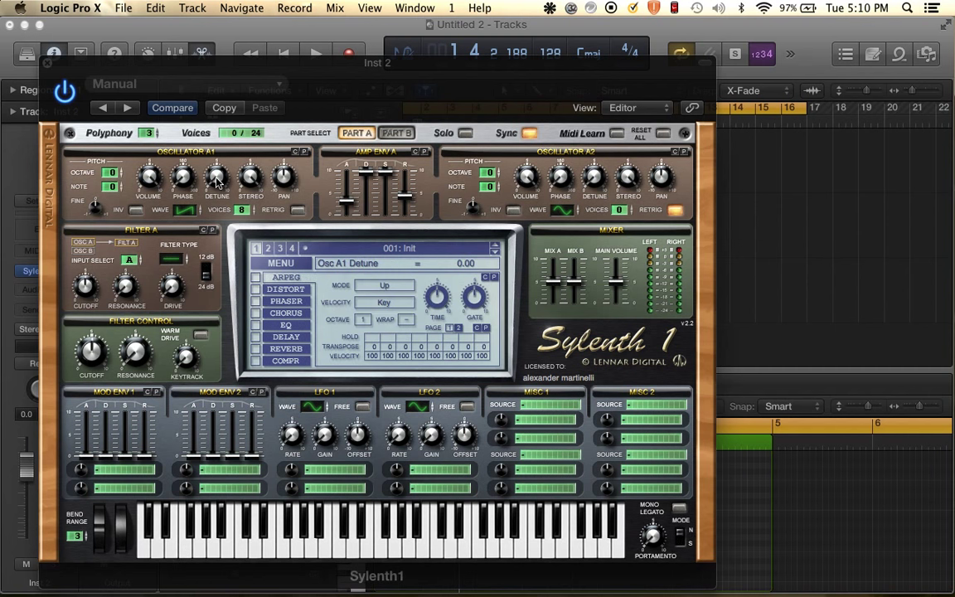
{"action": "left_click_drag", "start_coordinate": [210, 121], "coordinate": [209, 118]}
{"action": "double_click", "coordinate": [431, 62]}
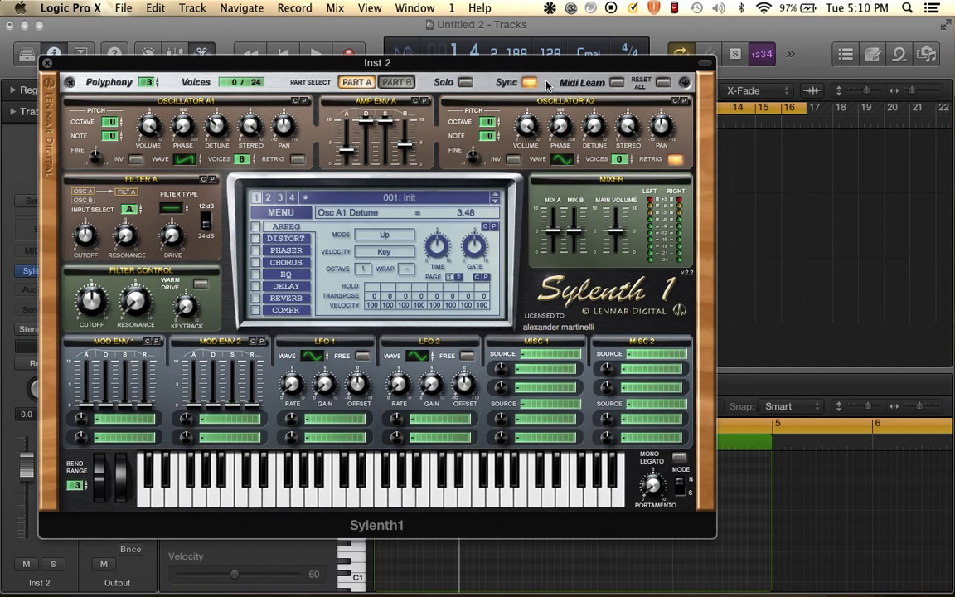
Set Oscillator A2 to a saw wave with 8 voices and retrigger off.
{"action": "left_click", "coordinate": [569, 158]}
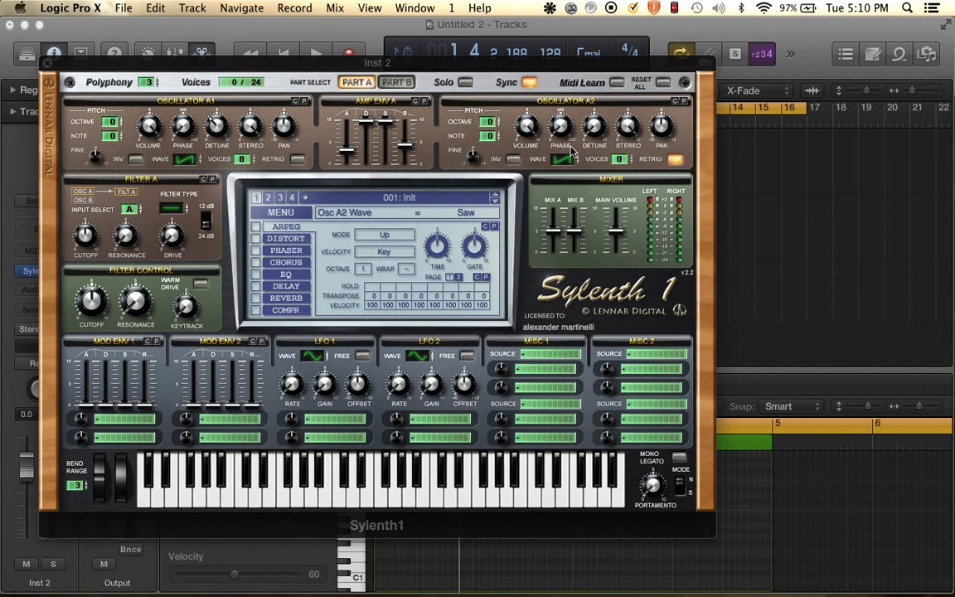
{"action": "left_click_drag", "start_coordinate": [625, 156], "coordinate": [627, 17]}
{"action": "left_click", "coordinate": [676, 157]}
Raise Amp Env A's attack to about 4.53 and audition mid-range notes.
{"action": "left_click_drag", "start_coordinate": [347, 156], "coordinate": [347, 120]}
{"action": "left_click", "coordinate": [403, 496]}
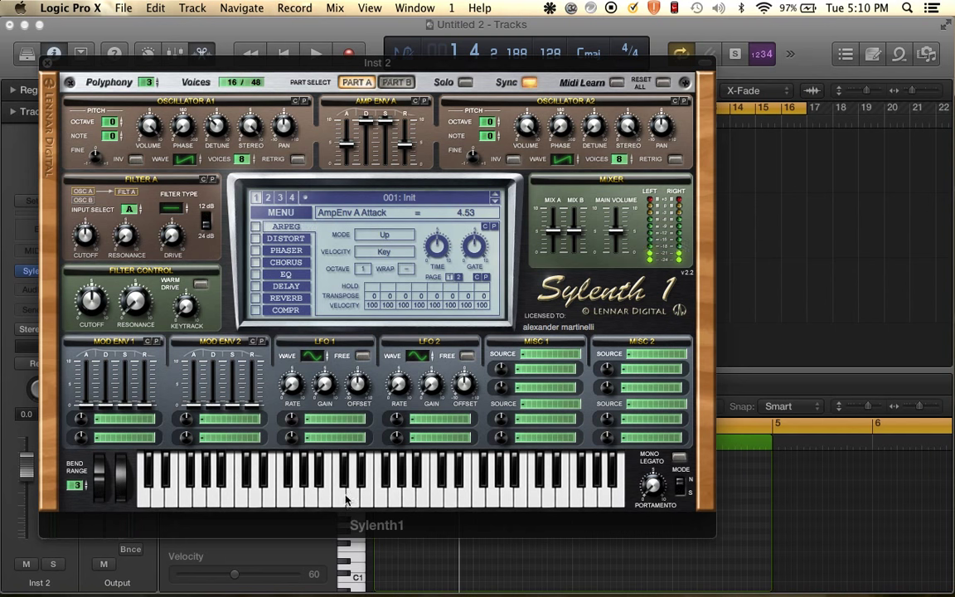
{"action": "left_click", "coordinate": [317, 503]}
Set Filter A to Lowpass and the Filter Control cutoff to about 49.06 Hz, auditioning two notes.
{"action": "left_click", "coordinate": [180, 209]}
{"action": "left_click", "coordinate": [181, 209]}
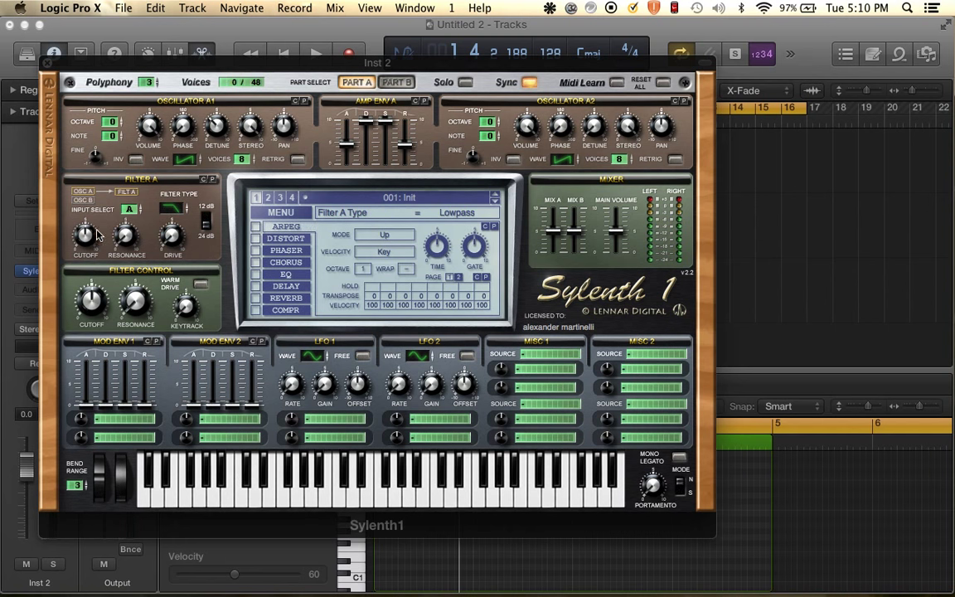
{"action": "left_click_drag", "start_coordinate": [90, 309], "coordinate": [90, 321]}
{"action": "left_click", "coordinate": [262, 493]}
{"action": "left_click", "coordinate": [378, 490]}
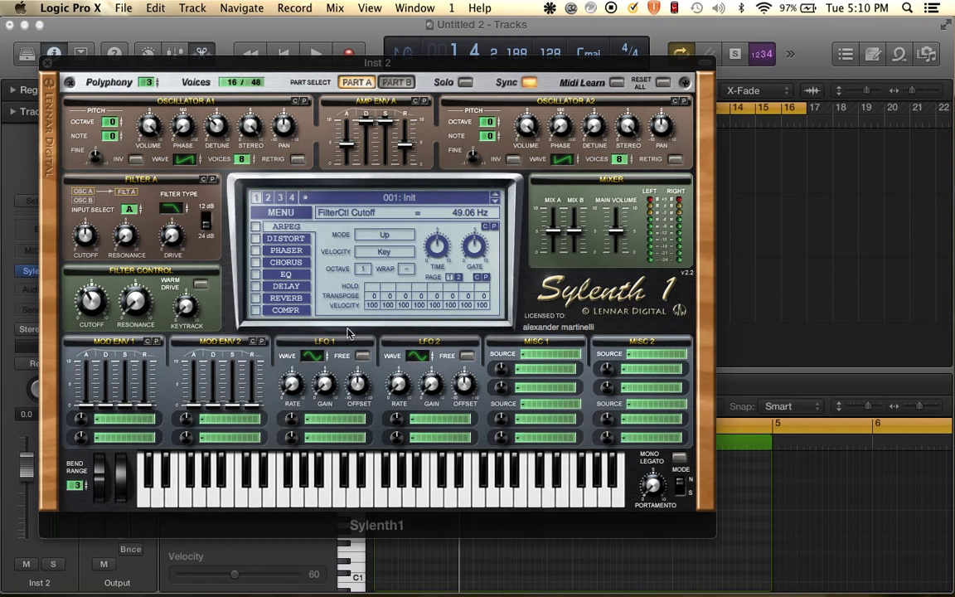
Try long and zero releases on Amp Env A while auditioning notes, and settle on about 6.38.
{"action": "left_click_drag", "start_coordinate": [407, 145], "coordinate": [410, 121]}
{"action": "left_click", "coordinate": [376, 505]}
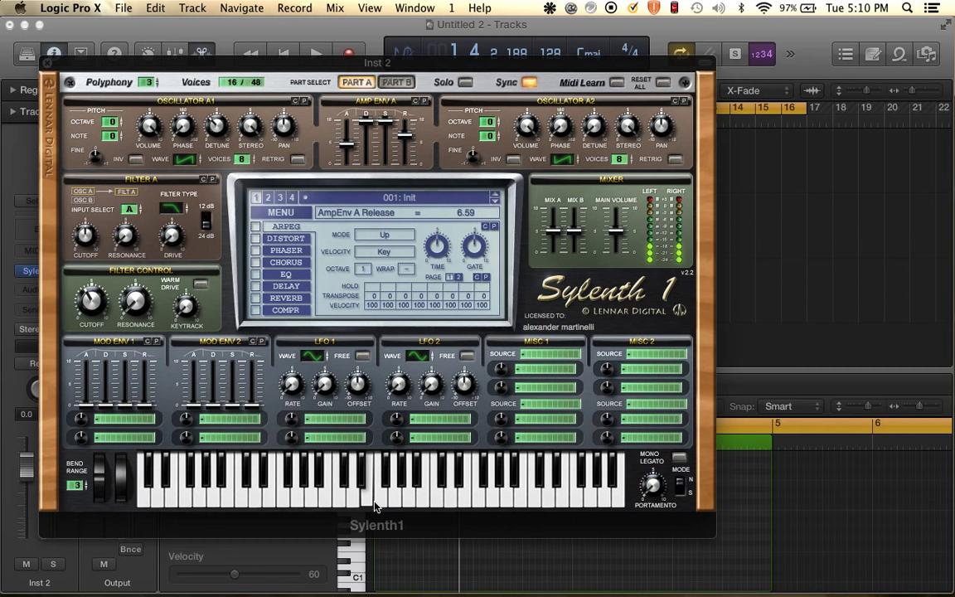
{"action": "left_click", "coordinate": [422, 504]}
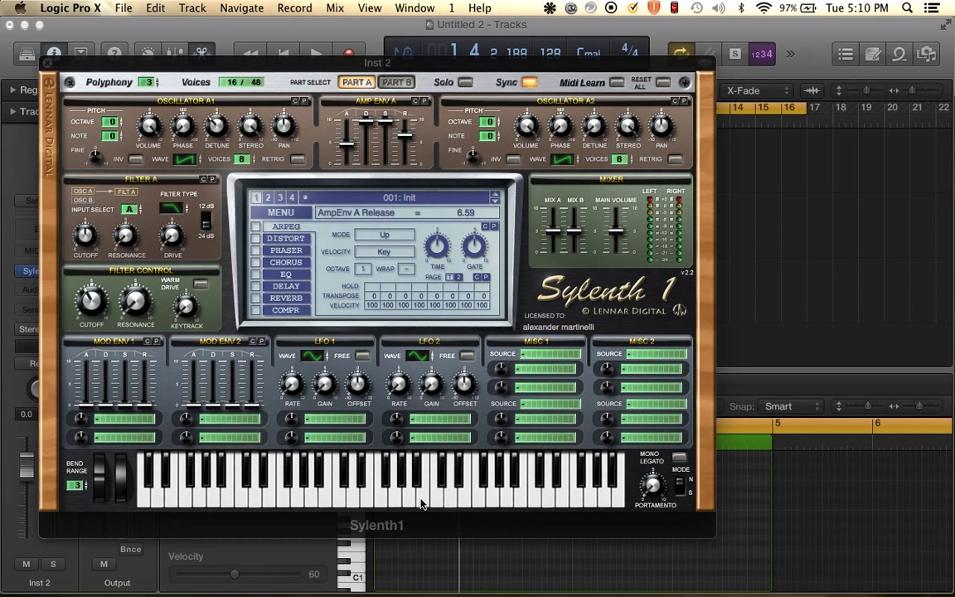
{"action": "left_click_drag", "start_coordinate": [410, 139], "coordinate": [407, 244]}
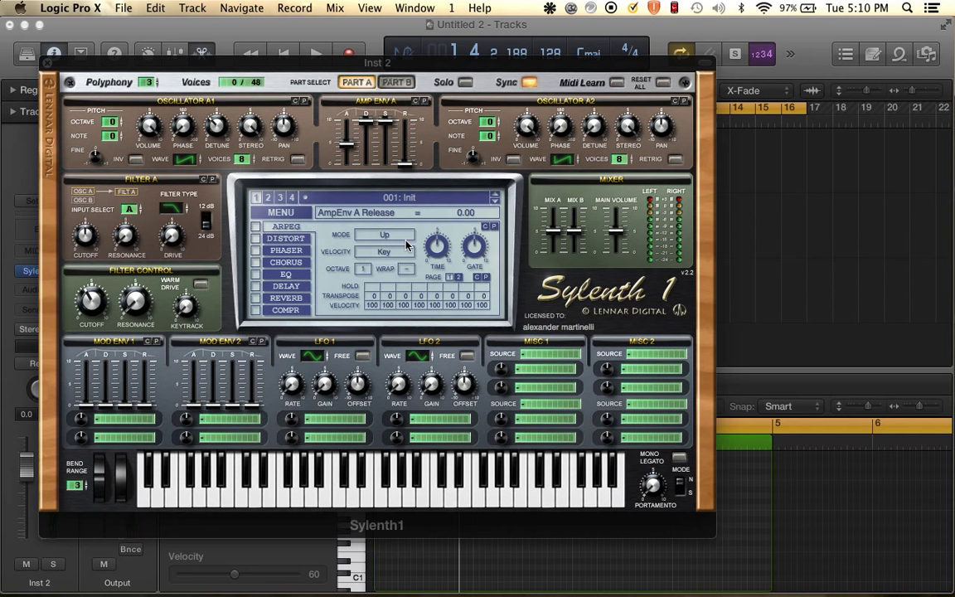
{"action": "left_click", "coordinate": [438, 498]}
{"action": "left_click_drag", "start_coordinate": [404, 169], "coordinate": [372, 68]}
{"action": "left_click", "coordinate": [471, 498]}
{"action": "left_click_drag", "start_coordinate": [404, 135], "coordinate": [404, 147]}
Assign LFO 1 to Cutoff A, set its rate to 1/4T and its gain to about 0.76, and audition a note.
{"action": "left_click", "coordinate": [336, 422]}
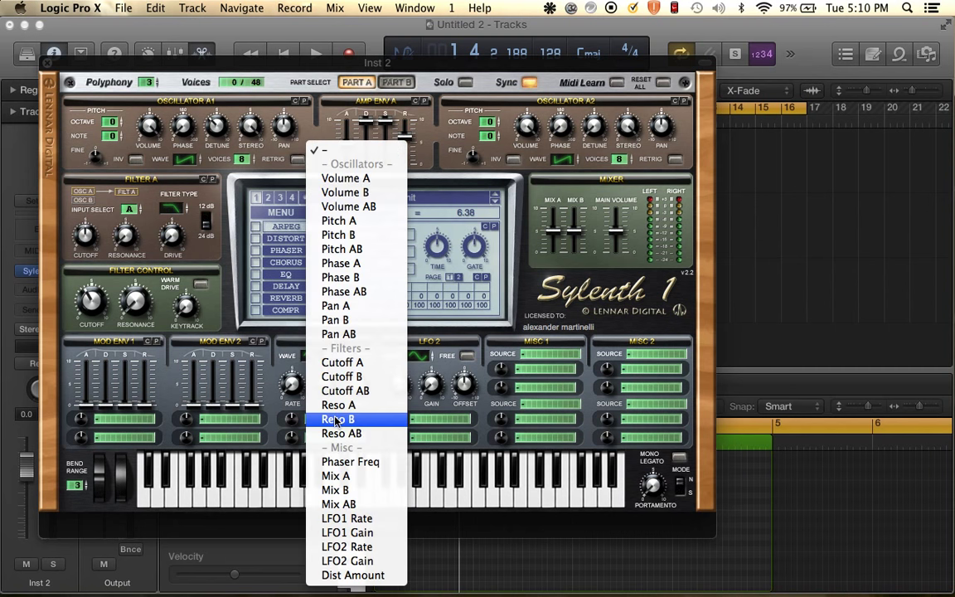
{"action": "left_click", "coordinate": [340, 364]}
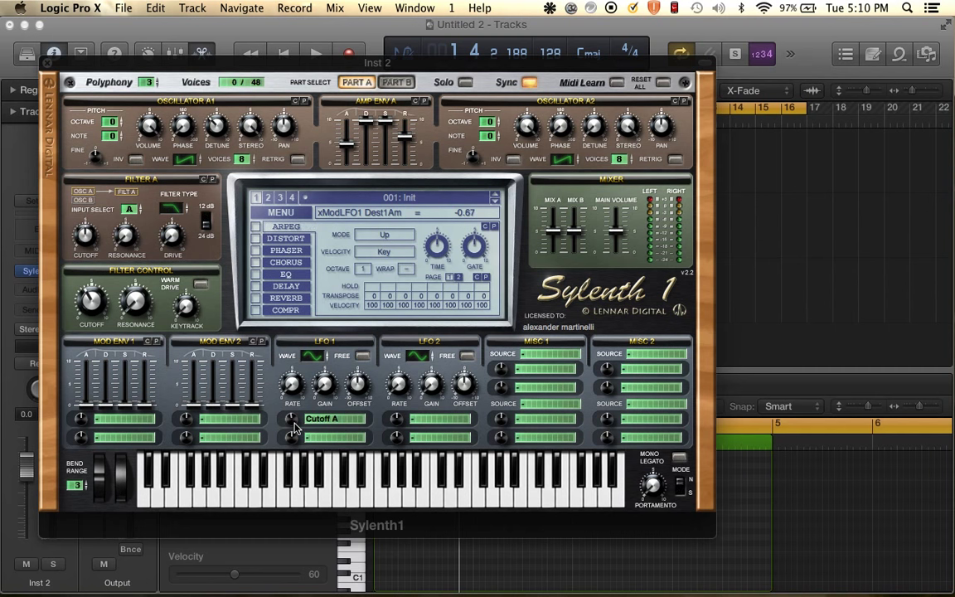
{"action": "left_click_drag", "start_coordinate": [289, 383], "coordinate": [285, 299]}
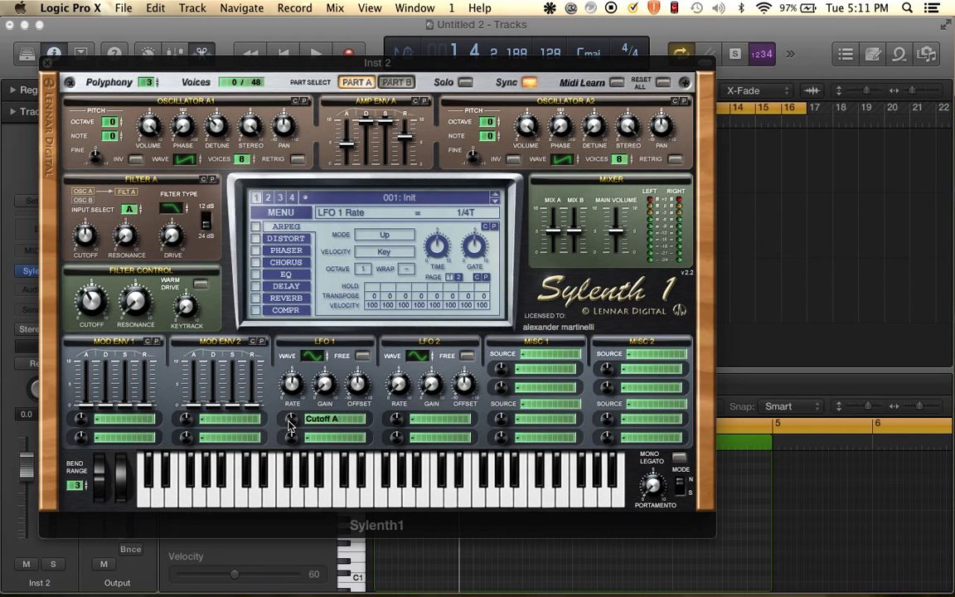
{"action": "left_click_drag", "start_coordinate": [292, 383], "coordinate": [321, 371]}
{"action": "left_click", "coordinate": [370, 501]}
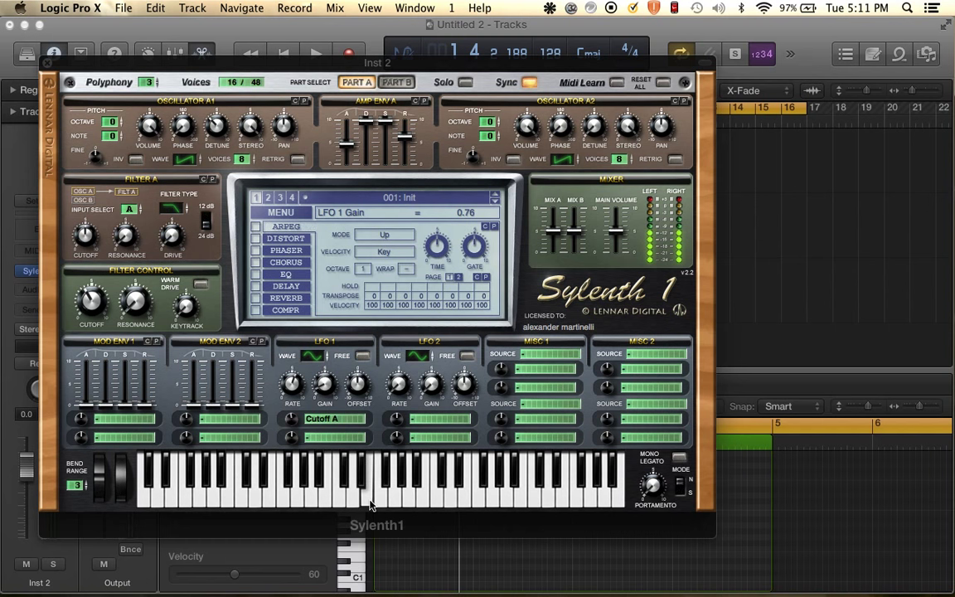
Adjust LFO 1's Cutoff A modulation amount to about -3.05 while auditioning, and close the synth window.
{"action": "left_click_drag", "start_coordinate": [294, 417], "coordinate": [291, 450]}
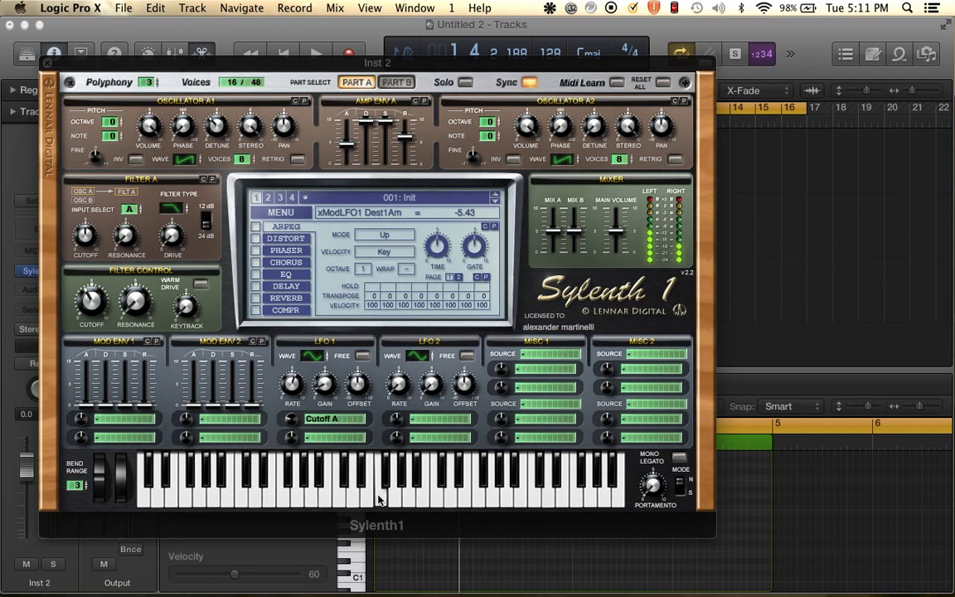
{"action": "left_click_drag", "start_coordinate": [294, 422], "coordinate": [296, 404]}
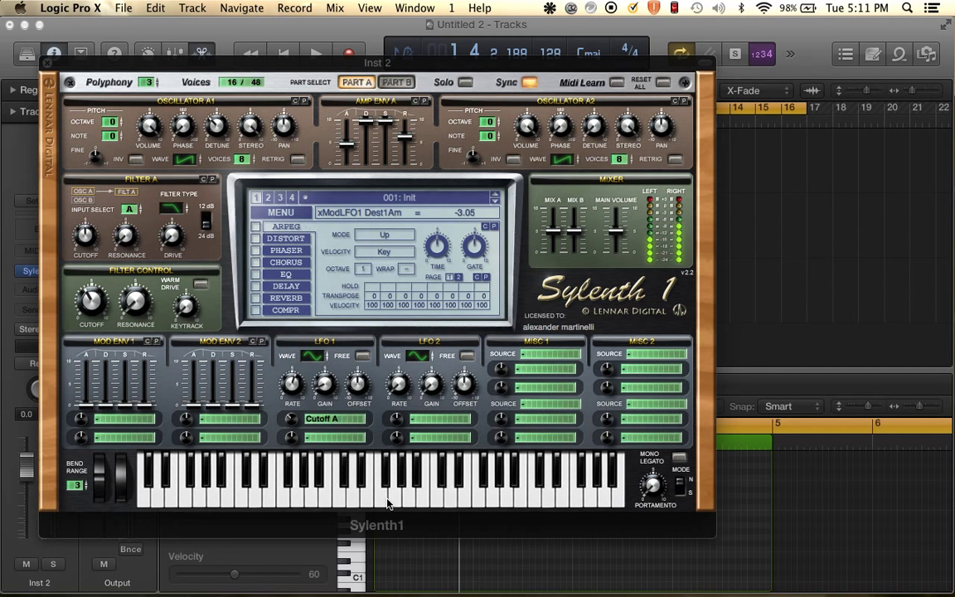
{"action": "left_click", "coordinate": [48, 63]}
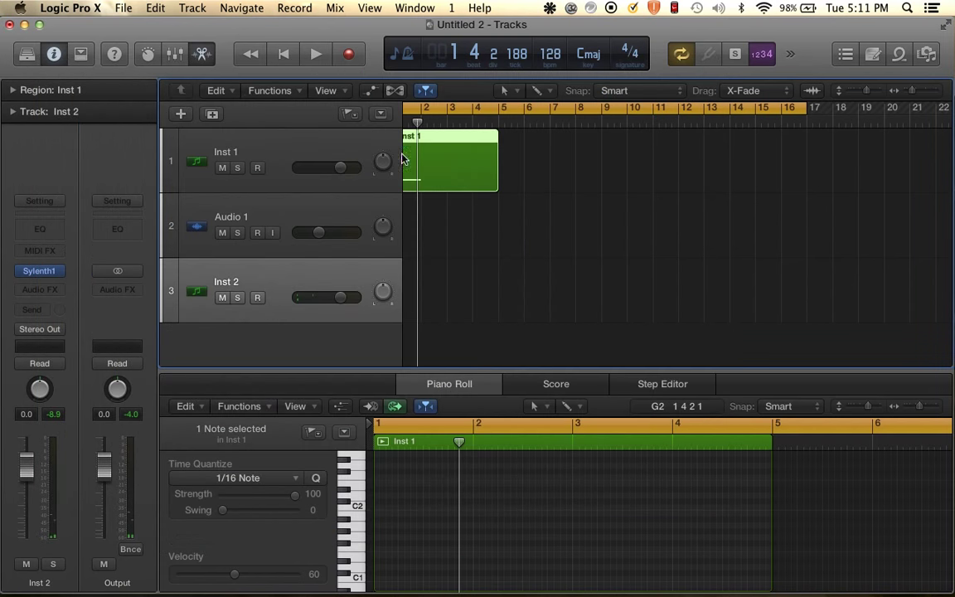
Create a MIDI region on the Inst 2 track at bar 1 and extend it to bar 5.
{"action": "scroll", "coordinate": [464, 190], "scroll_direction": "left", "scroll_amount": 2}
{"action": "double_click", "coordinate": [427, 290]}
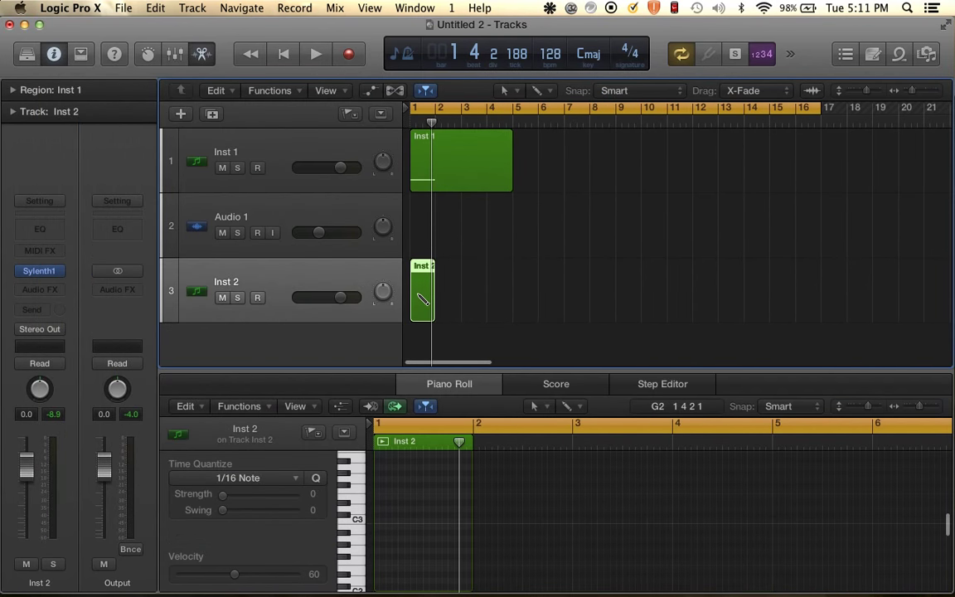
{"action": "left_click_drag", "start_coordinate": [433, 300], "coordinate": [507, 299]}
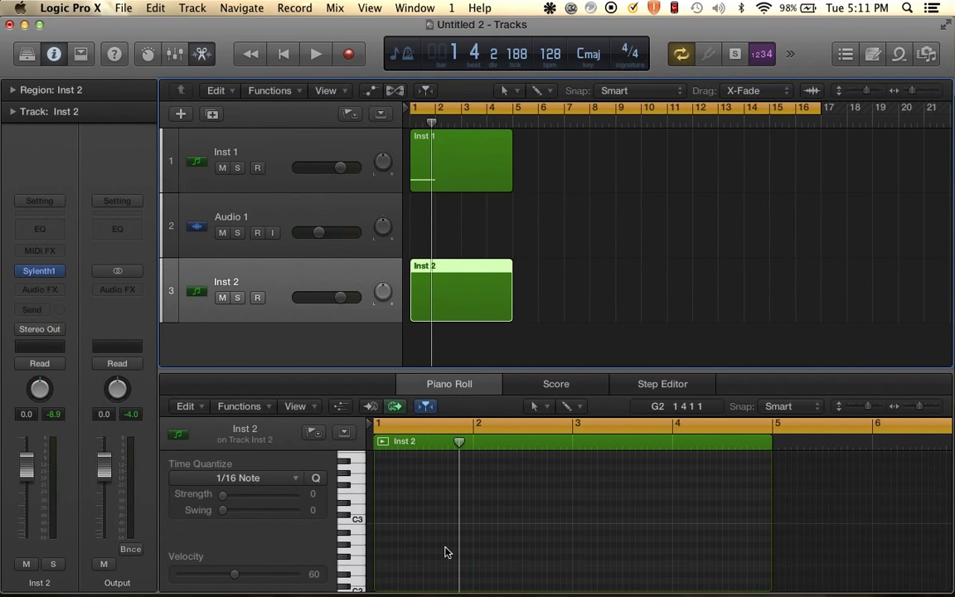
Add a C3 note at the start of the Inst 2 region and lengthen it to fill all four bars.
{"action": "scroll", "coordinate": [446, 552], "scroll_direction": "left", "scroll_amount": 2}
{"action": "left_click", "coordinate": [378, 520]}
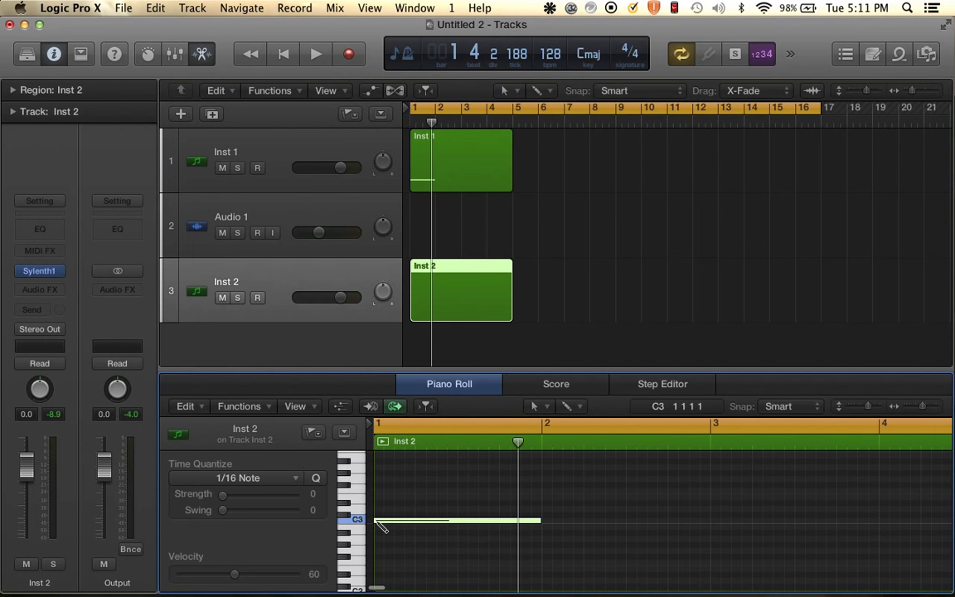
{"action": "left_click_drag", "start_coordinate": [536, 520], "coordinate": [698, 524]}
{"action": "scroll", "coordinate": [636, 517], "scroll_direction": "down", "scroll_amount": 5}
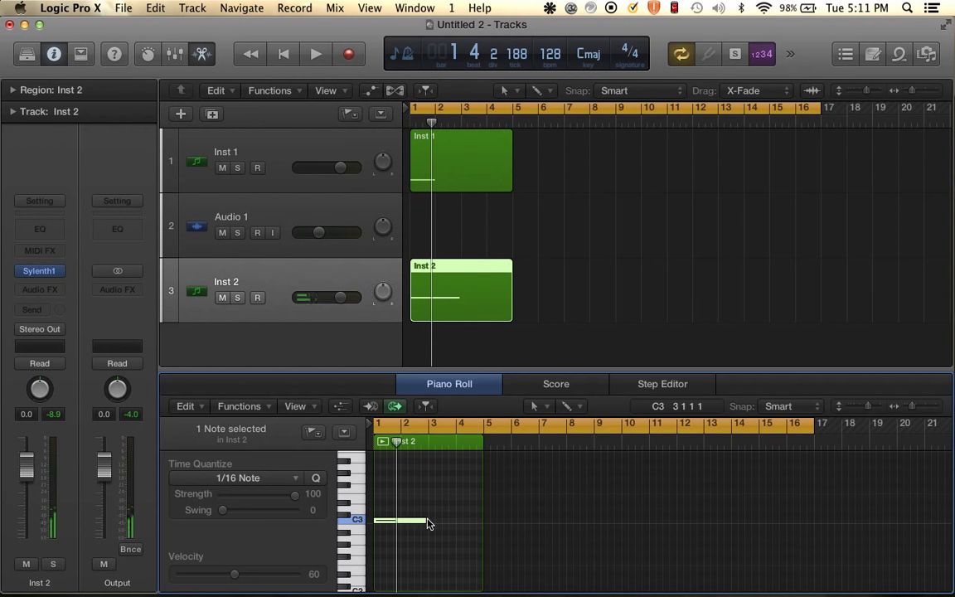
{"action": "left_click_drag", "start_coordinate": [427, 520], "coordinate": [481, 524]}
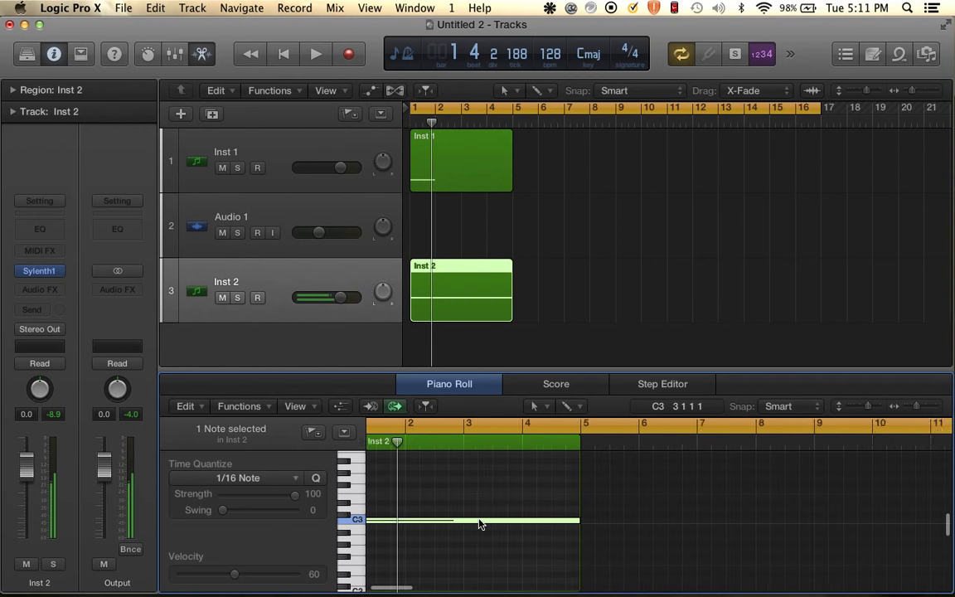
Add a second four-bar note above C3, raise it to F3, and briefly play the arrangement.
{"action": "left_click", "coordinate": [383, 496]}
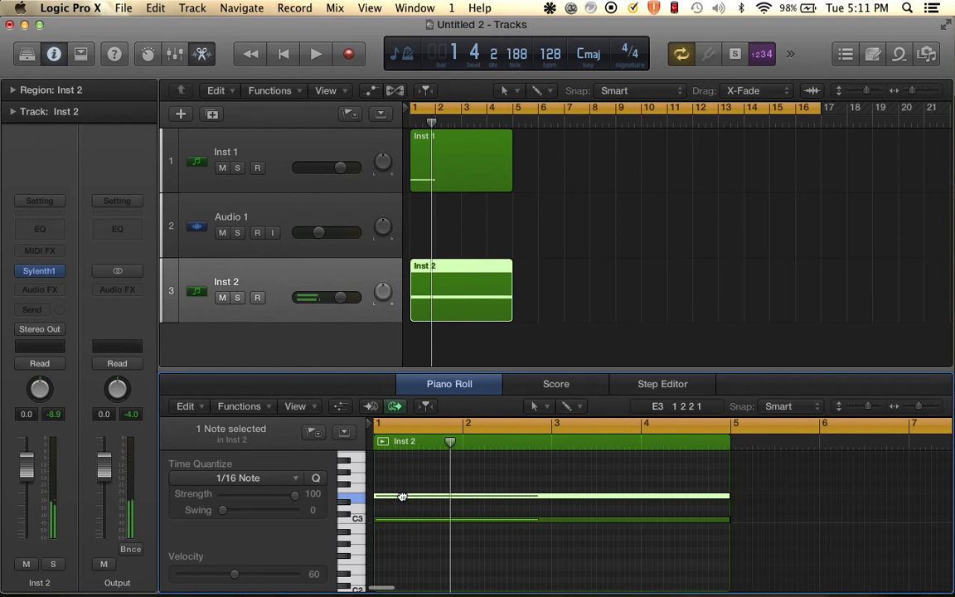
{"action": "left_click_drag", "start_coordinate": [401, 496], "coordinate": [402, 489]}
{"action": "key", "text": "space"}
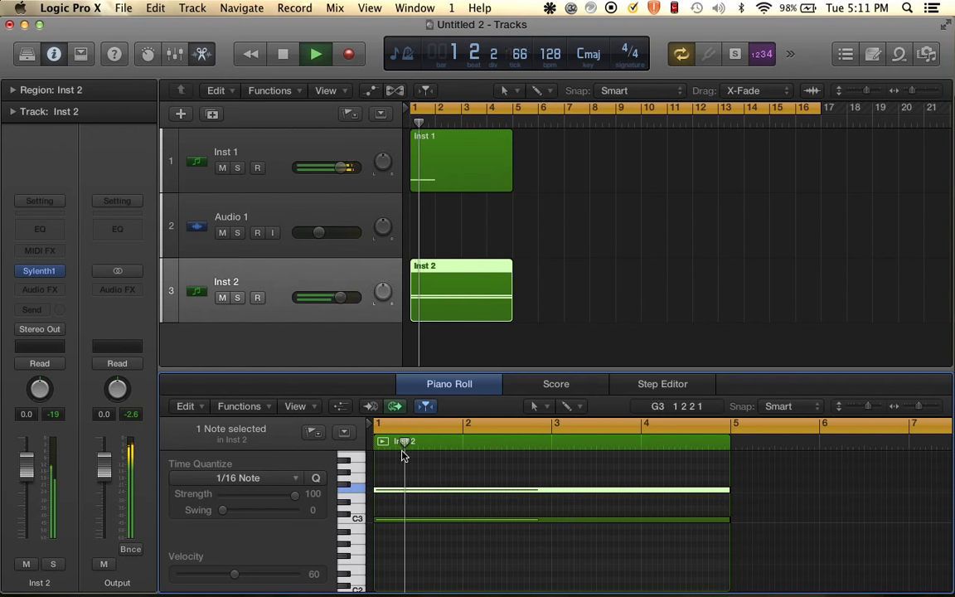
{"action": "key", "text": "space"}
Raise the one-bar note in the Inst 1 region to A0 and play it against Inst 2.
{"action": "left_click", "coordinate": [429, 181]}
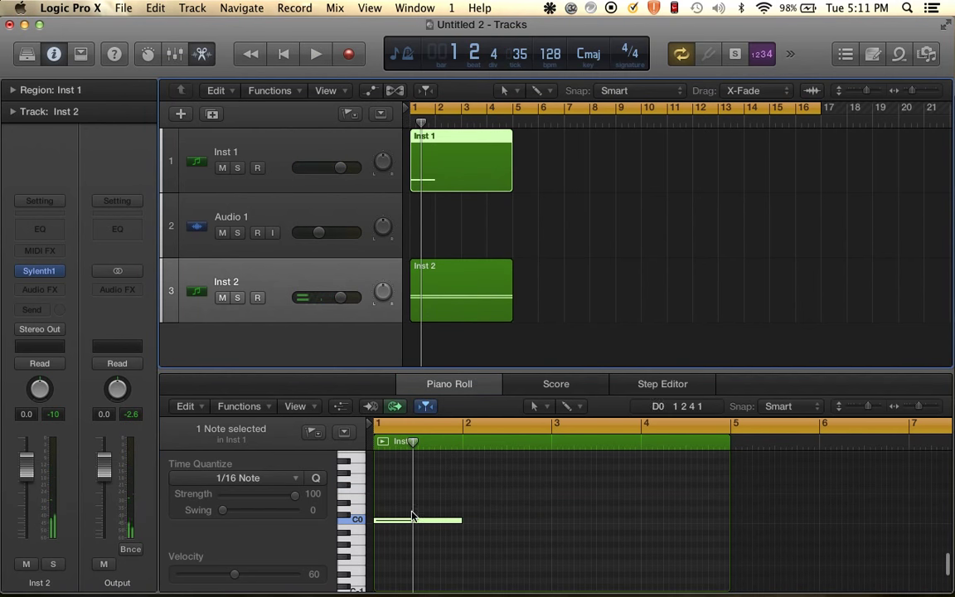
{"action": "left_click_drag", "start_coordinate": [405, 520], "coordinate": [406, 467]}
{"action": "scroll", "coordinate": [406, 469], "scroll_direction": "up", "scroll_amount": 2}
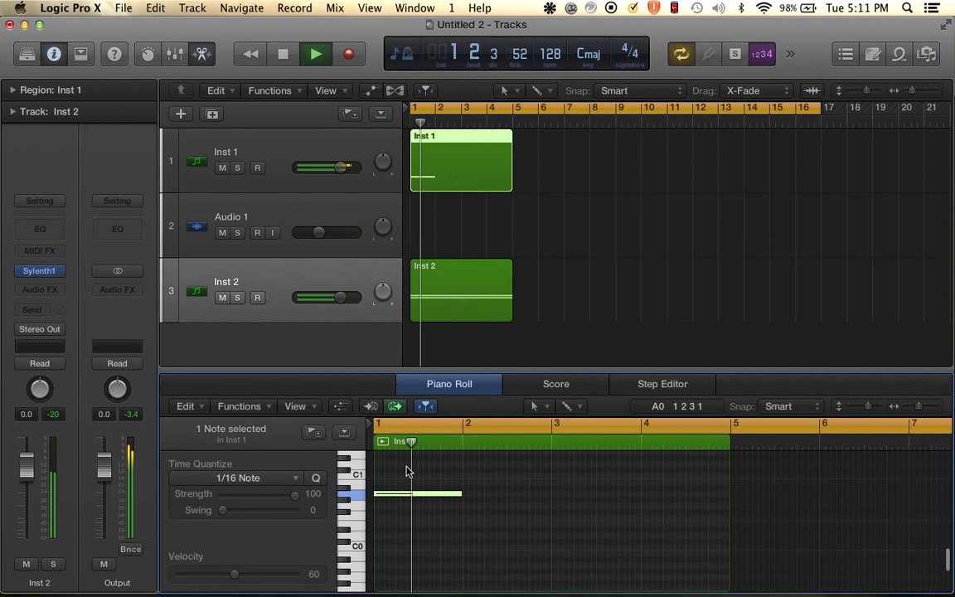
{"action": "scroll", "coordinate": [406, 469], "scroll_direction": "up", "scroll_amount": 2}
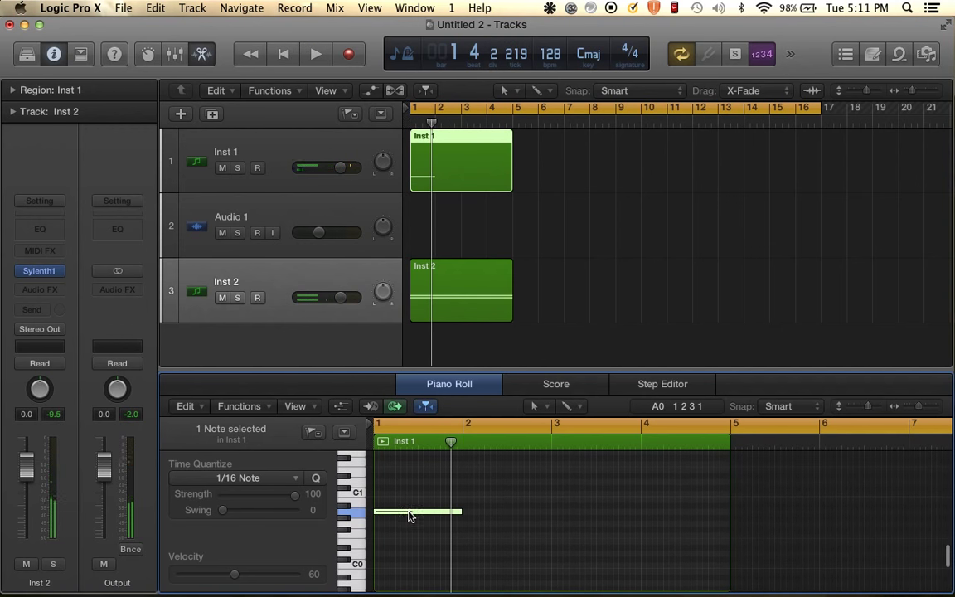
Raise the Inst 1 note by an octave to A1.
{"action": "left_click_drag", "start_coordinate": [409, 512], "coordinate": [408, 445]}
{"action": "scroll", "coordinate": [413, 490], "scroll_direction": "up", "scroll_amount": 3}
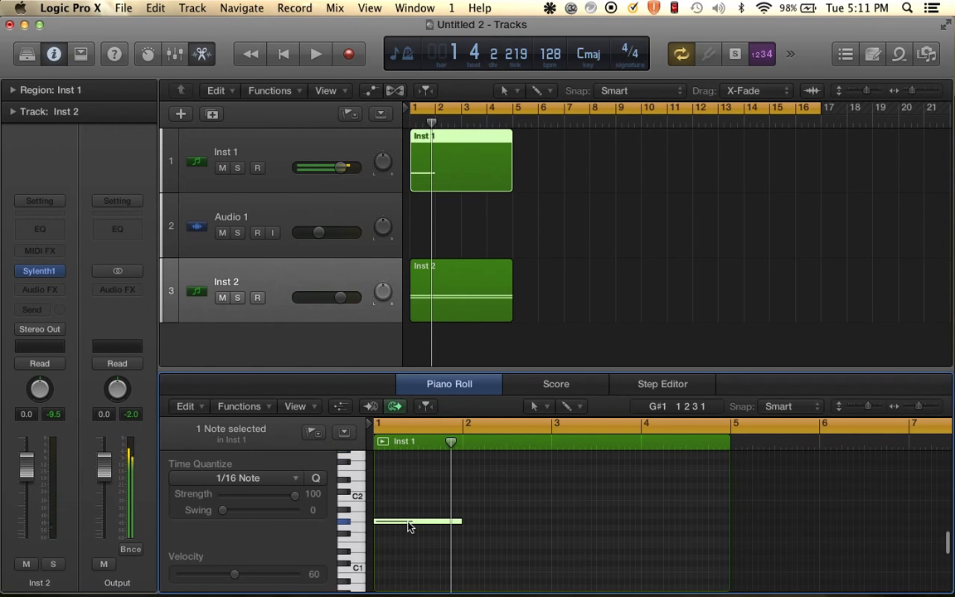
{"action": "left_click_drag", "start_coordinate": [410, 522], "coordinate": [407, 515]}
Raise the upper note in the Inst 2 region to G3 and play it together with Inst 1.
{"action": "left_click", "coordinate": [417, 264]}
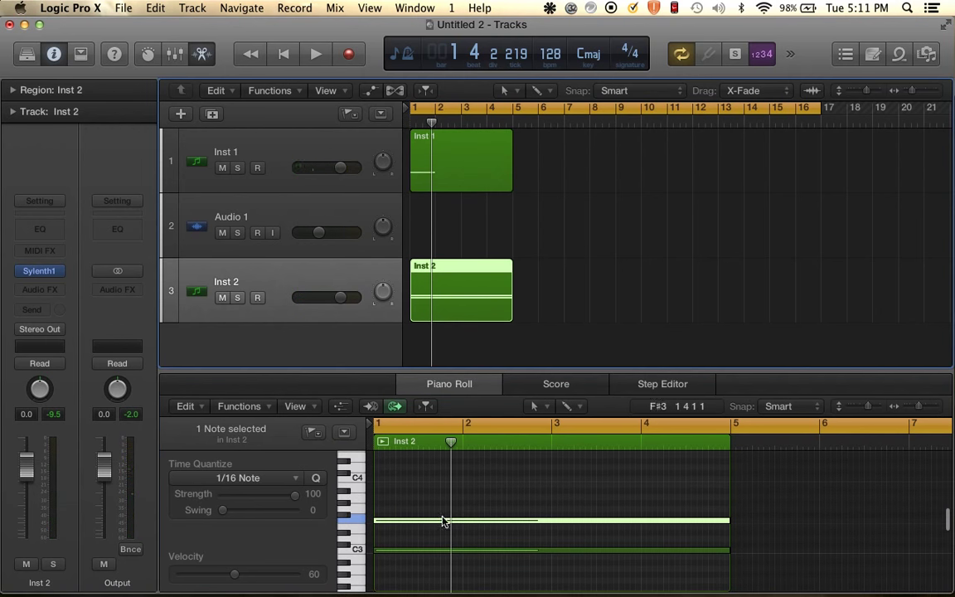
{"action": "scroll", "coordinate": [438, 548], "scroll_direction": "down", "scroll_amount": 1}
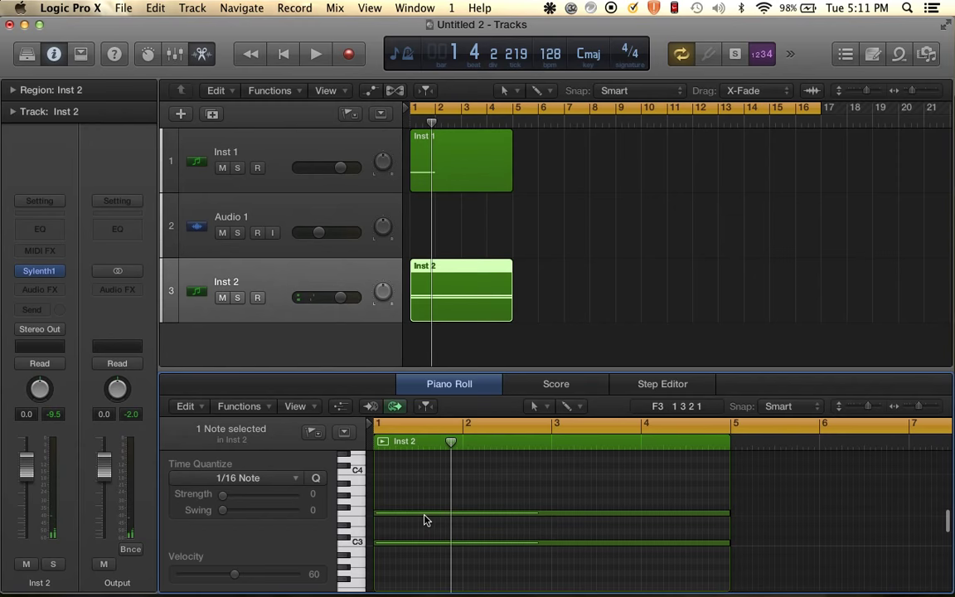
{"action": "left_click_drag", "start_coordinate": [425, 514], "coordinate": [426, 503]}
{"action": "key", "text": "space"}
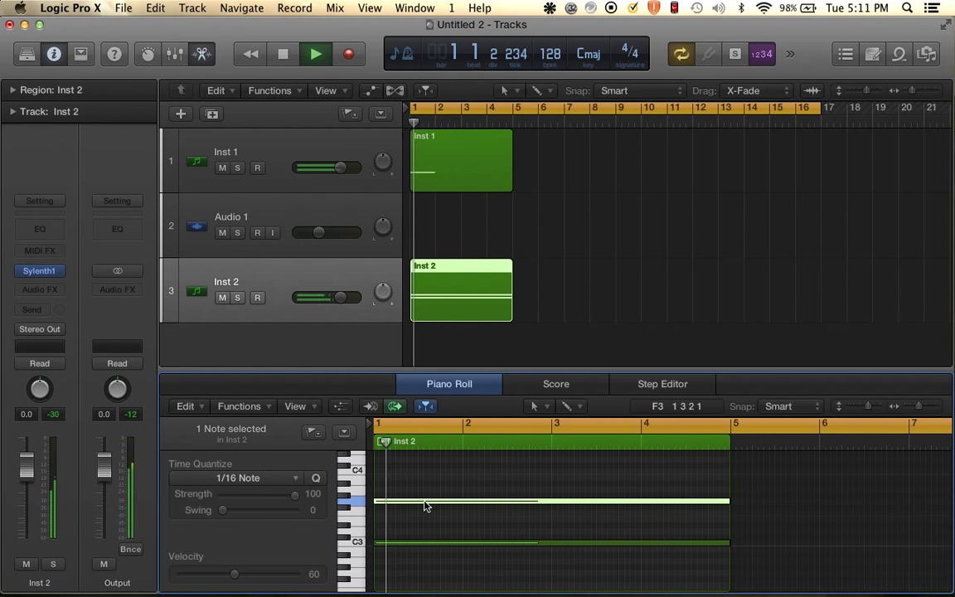
{"action": "left_click", "coordinate": [448, 166]}
{"action": "key", "text": "space"}
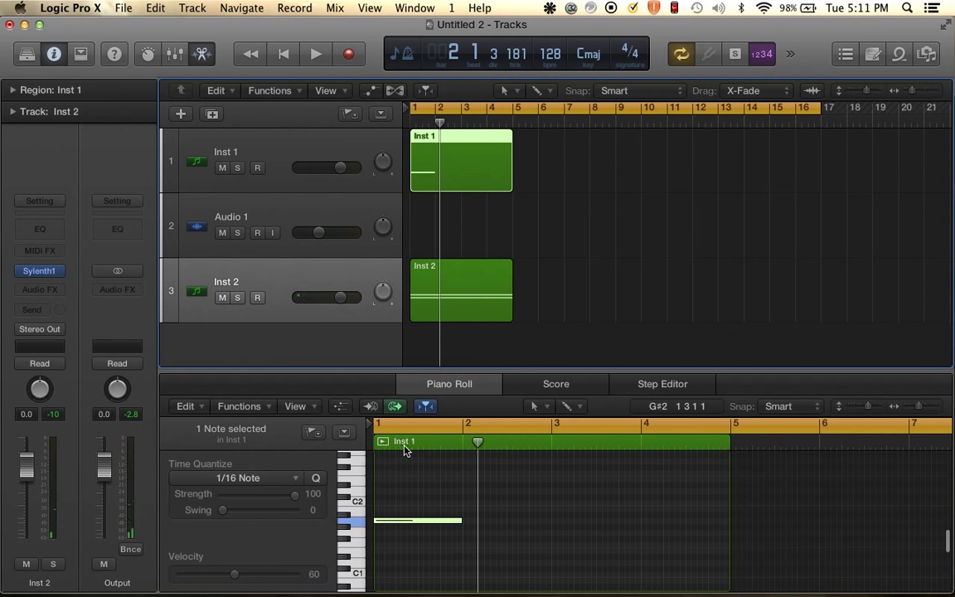
Audition the C3 note and neighbouring piano keys in the Inst 2 region.
{"action": "left_click", "coordinate": [465, 261]}
{"action": "scroll", "coordinate": [410, 561], "scroll_direction": "down", "scroll_amount": 2}
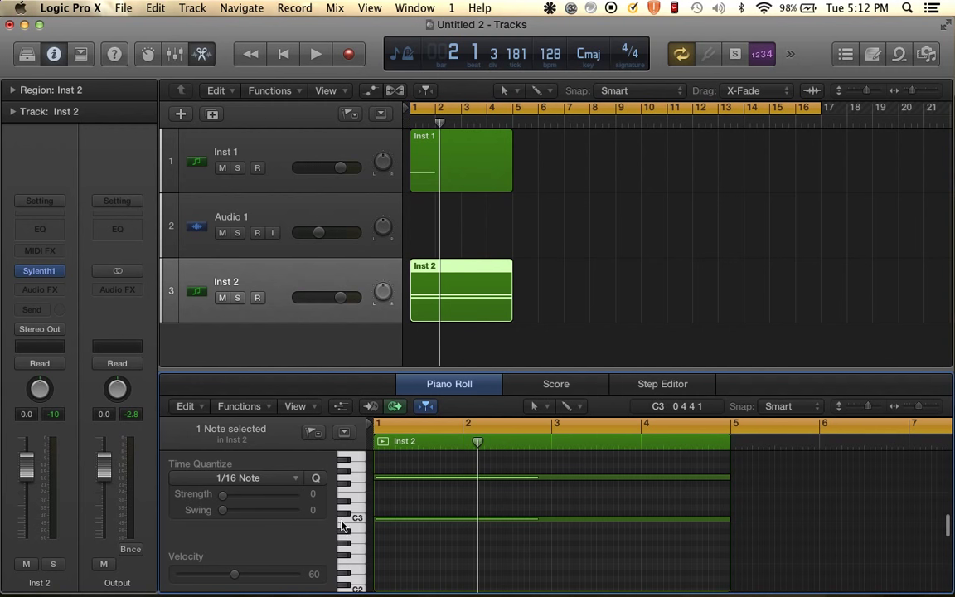
{"action": "left_click", "coordinate": [398, 519]}
{"action": "left_click", "coordinate": [430, 534]}
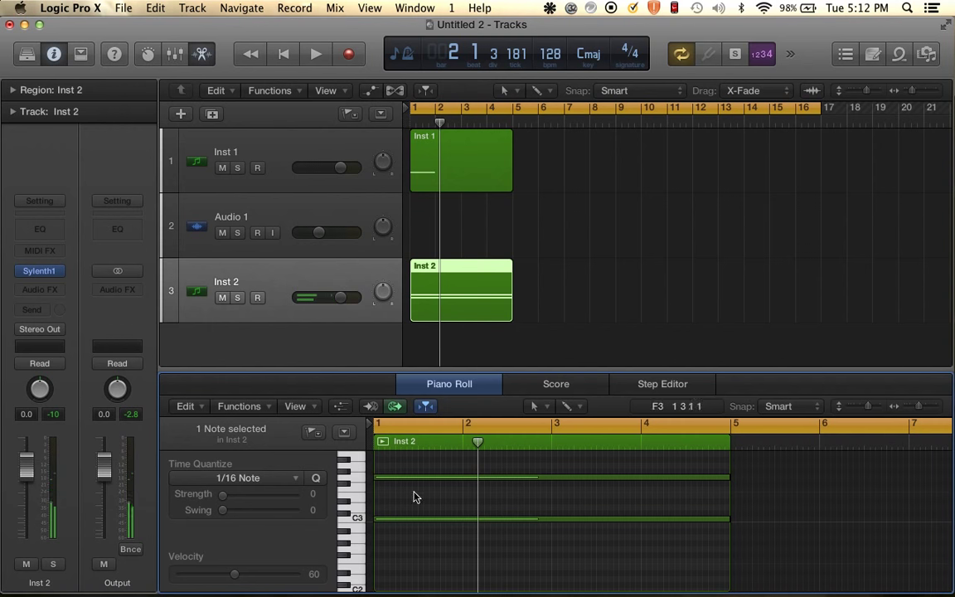
{"action": "left_click", "coordinate": [354, 483]}
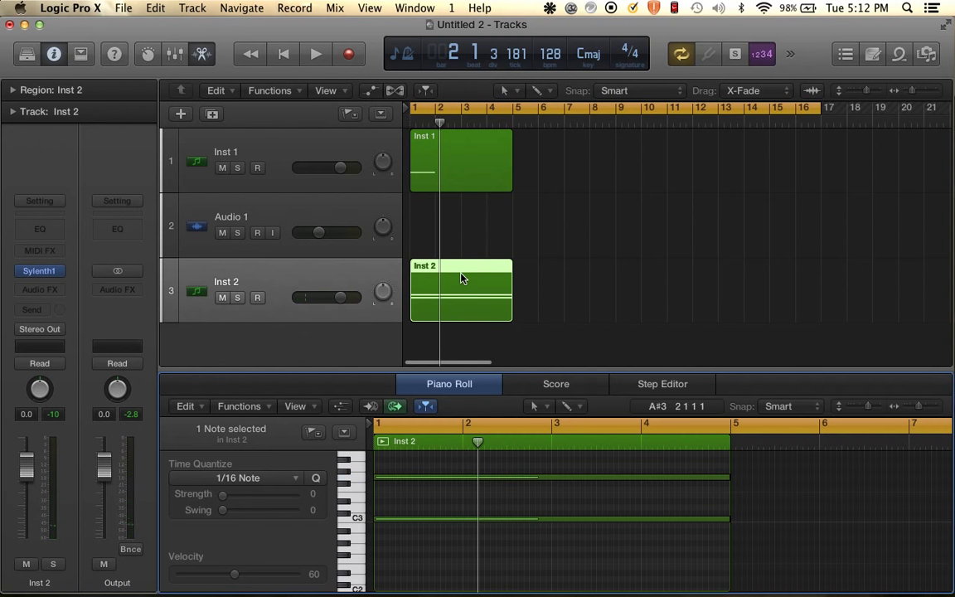
Try the Inst 1 note at C2, return it to A1, and audition nearby piano keys.
{"action": "left_click", "coordinate": [468, 163]}
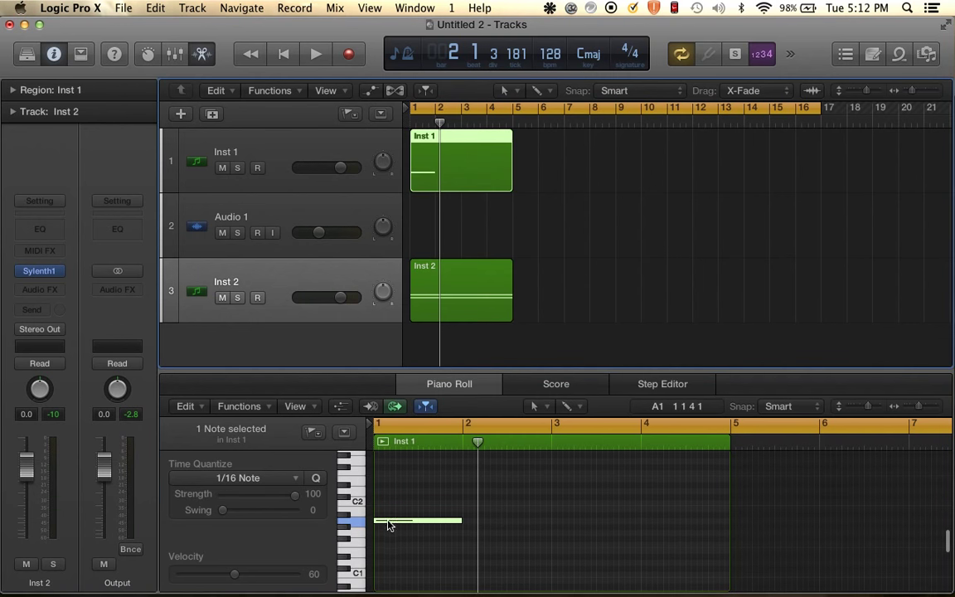
{"action": "left_click_drag", "start_coordinate": [389, 523], "coordinate": [380, 501]}
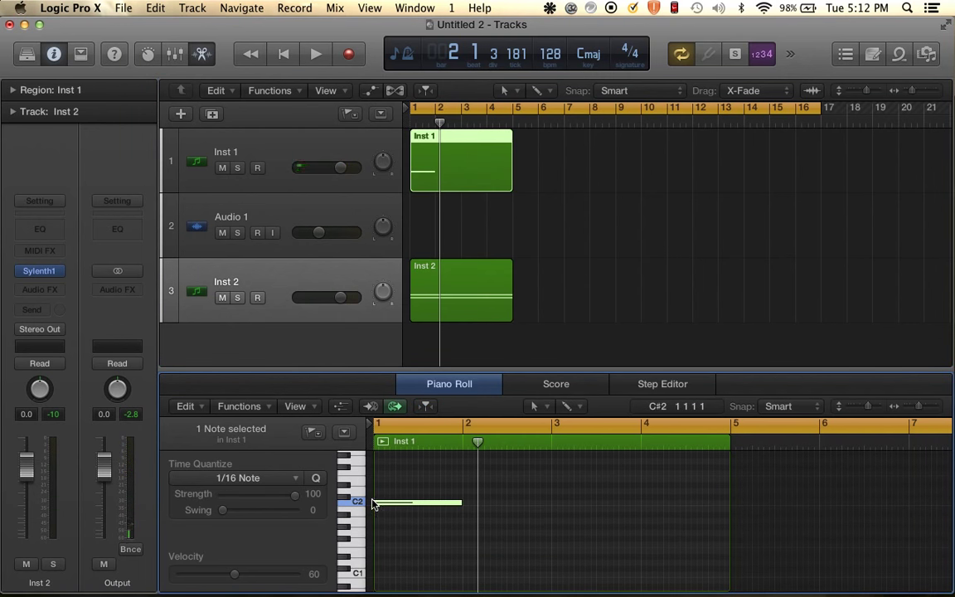
{"action": "scroll", "coordinate": [392, 506], "scroll_direction": "down", "scroll_amount": 1}
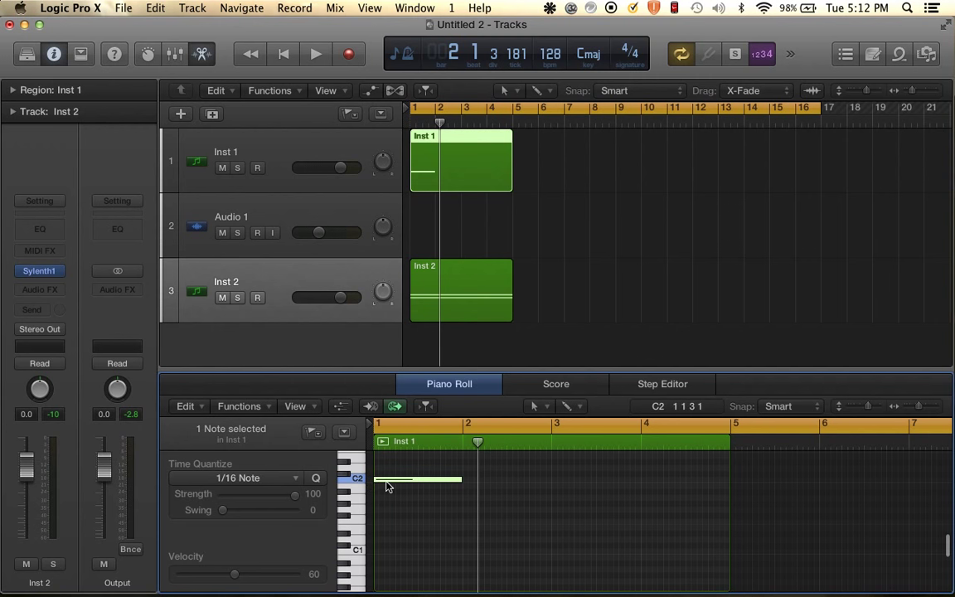
{"action": "left_click_drag", "start_coordinate": [390, 486], "coordinate": [390, 504]}
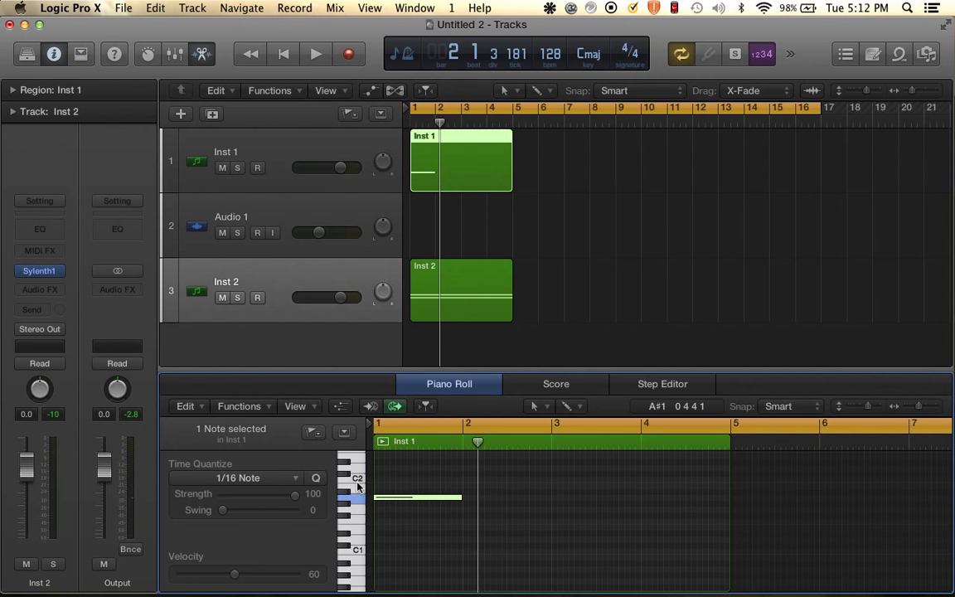
{"action": "left_click", "coordinate": [358, 483]}
{"action": "left_click", "coordinate": [359, 487]}
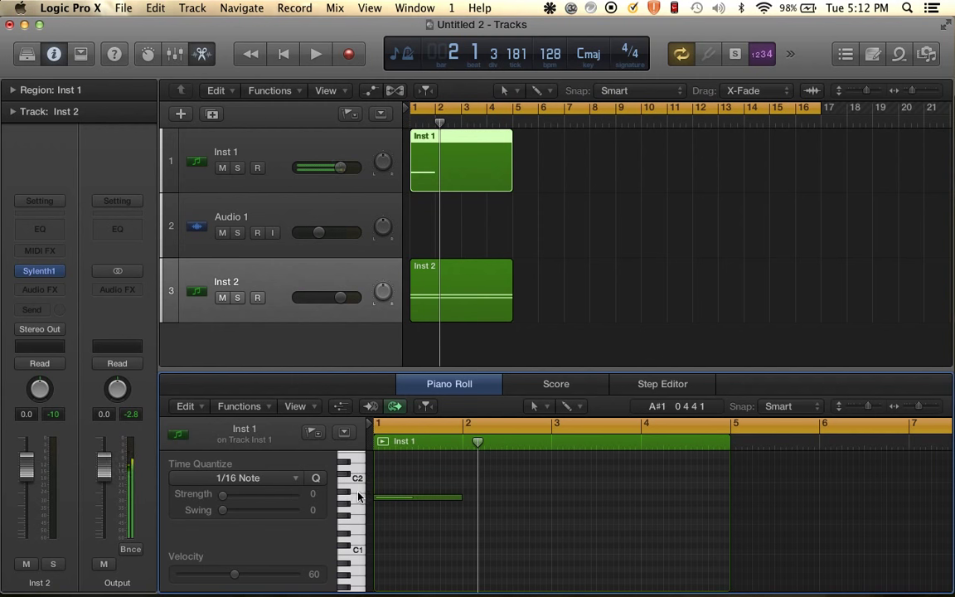
{"action": "left_click", "coordinate": [359, 496]}
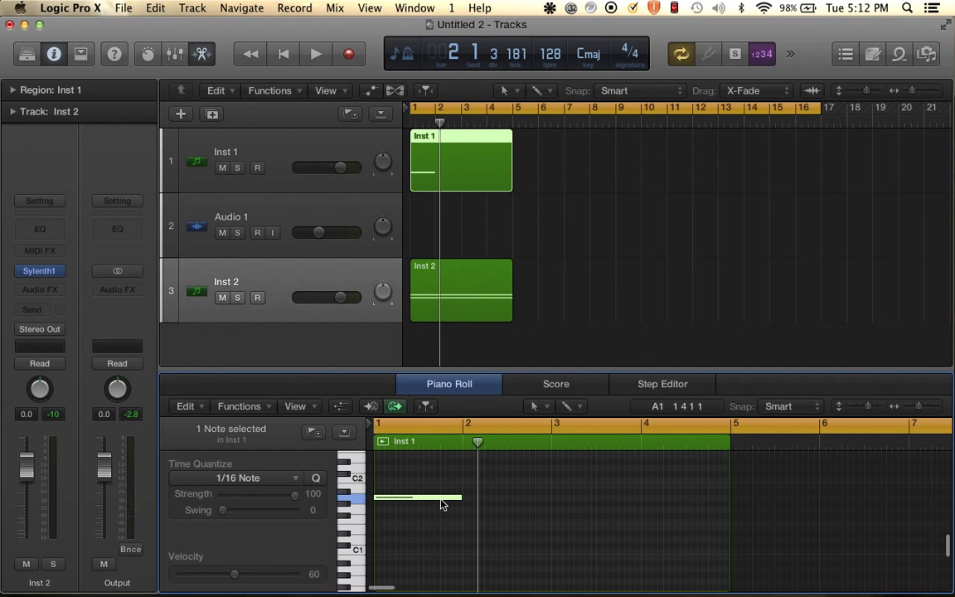
Lower the Inst 1 note by an octave to A0.
{"action": "scroll", "coordinate": [443, 504], "scroll_direction": "up", "scroll_amount": 4}
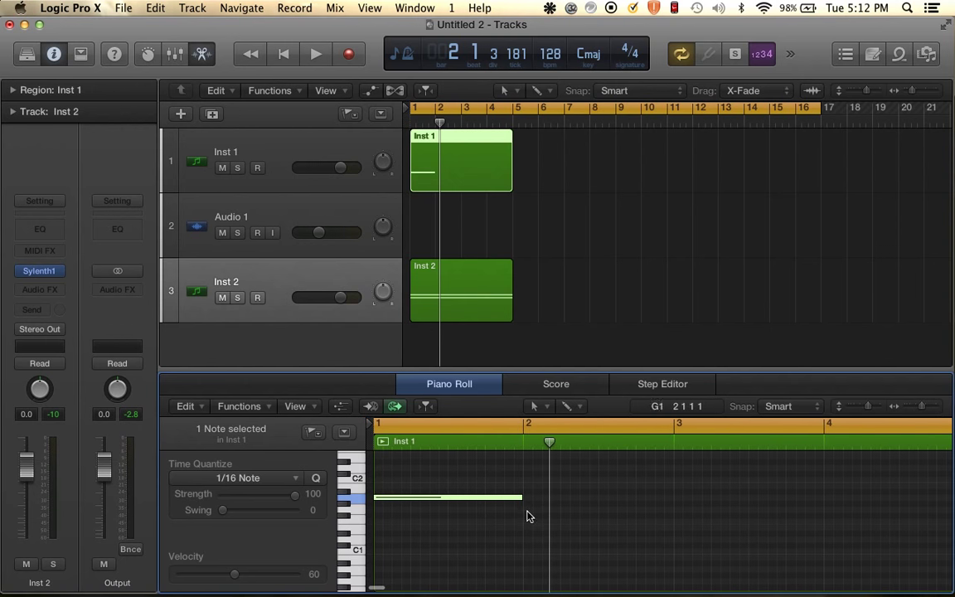
{"action": "key", "text": "super+Left"}
{"action": "key", "text": "super+Left"}
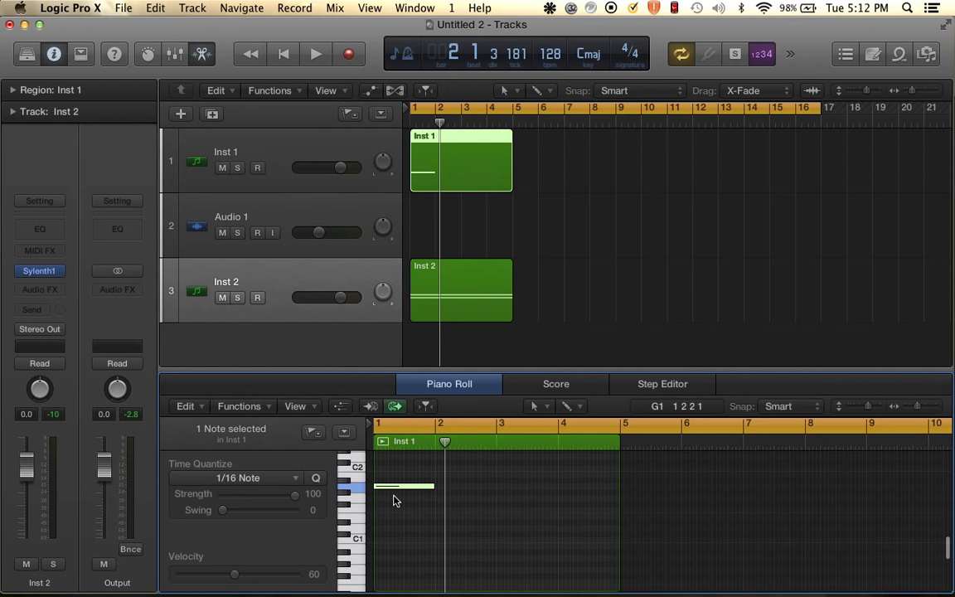
{"action": "left_click_drag", "start_coordinate": [393, 493], "coordinate": [397, 552]}
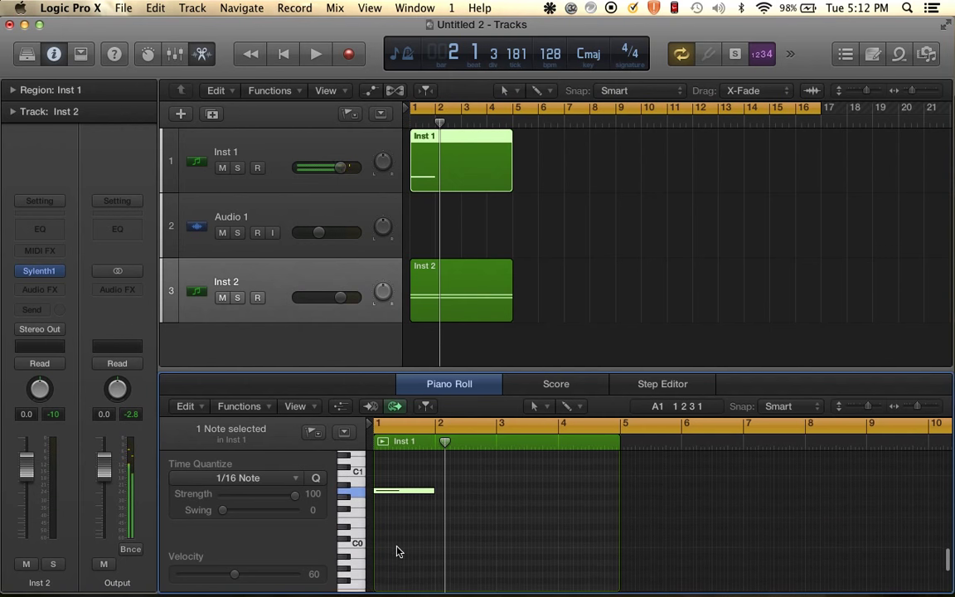
Add one-bar Inst 1 notes descending from A0: G0 at bar 2, E0 at bar 3, and C0 at bar 4.
{"action": "left_click", "coordinate": [437, 503]}
{"action": "left_click", "coordinate": [498, 521]}
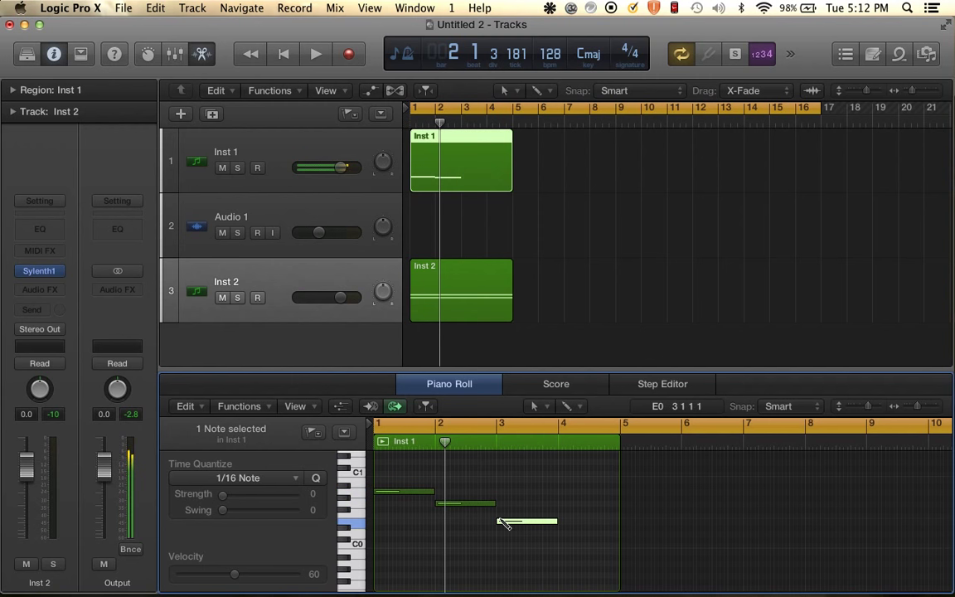
{"action": "left_click", "coordinate": [559, 533]}
{"action": "left_click_drag", "start_coordinate": [566, 534], "coordinate": [526, 521]}
Shorten the cycle range to end at bar 5 while playing the arrangement, and stop playback.
{"action": "key", "text": "space"}
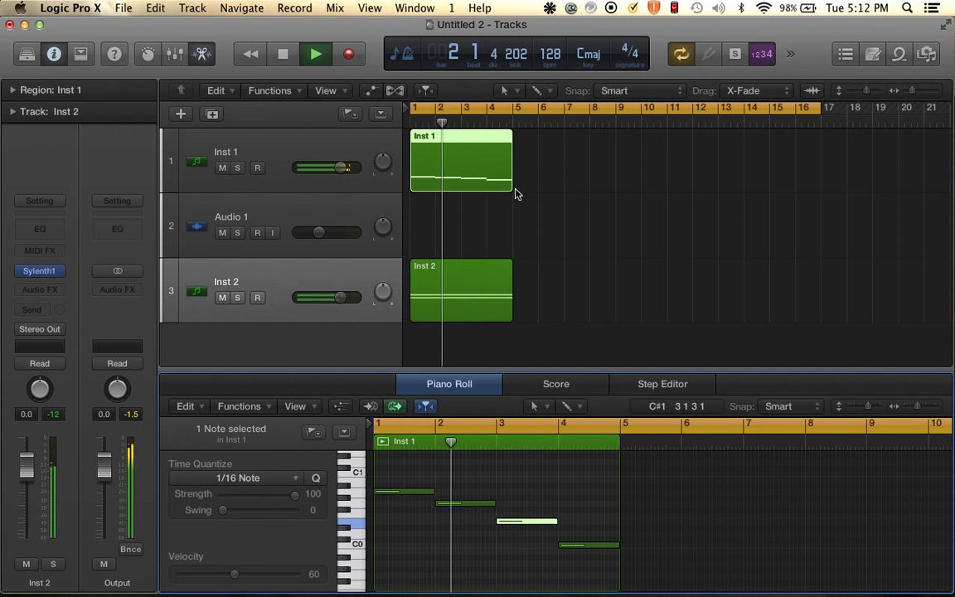
{"action": "left_click_drag", "start_coordinate": [507, 106], "coordinate": [415, 119]}
{"action": "key", "text": "space"}
Raise the bar 3 note in the Inst 1 region to F0 and audition the bar 4 note.
{"action": "left_click", "coordinate": [538, 554]}
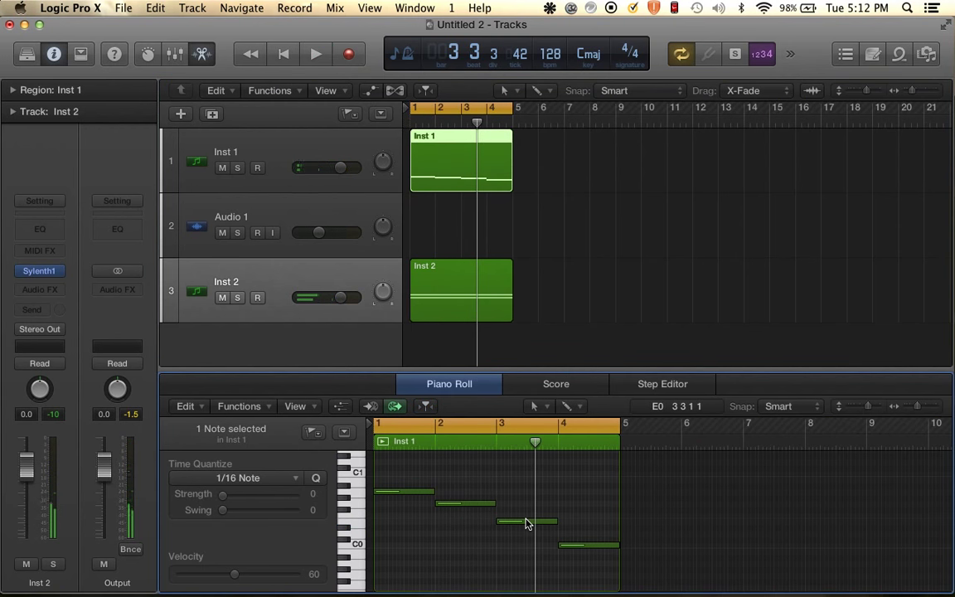
{"action": "left_click_drag", "start_coordinate": [527, 524], "coordinate": [528, 518]}
{"action": "left_click", "coordinate": [577, 551]}
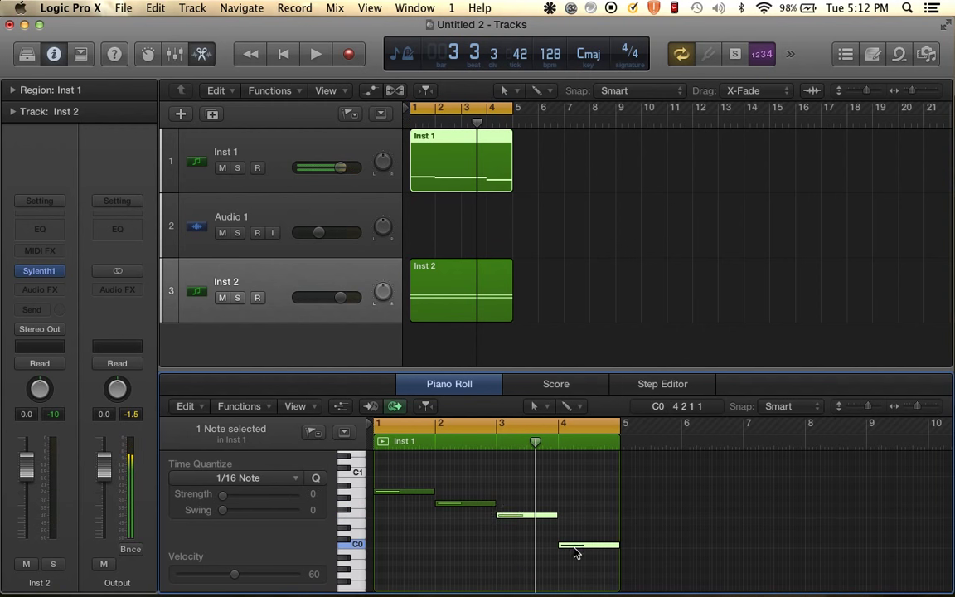
Play the four-bar cycle, selecting the Inst 1 track and the Inst 2 track in turn, and stop playback.
{"action": "key", "text": "space"}
{"action": "left_click", "coordinate": [425, 406]}
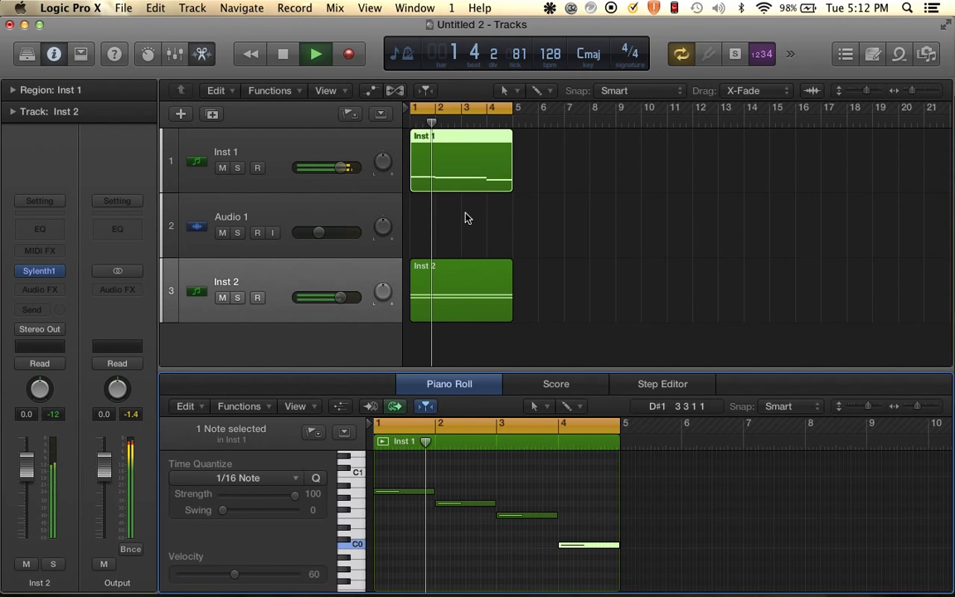
{"action": "left_click", "coordinate": [324, 145]}
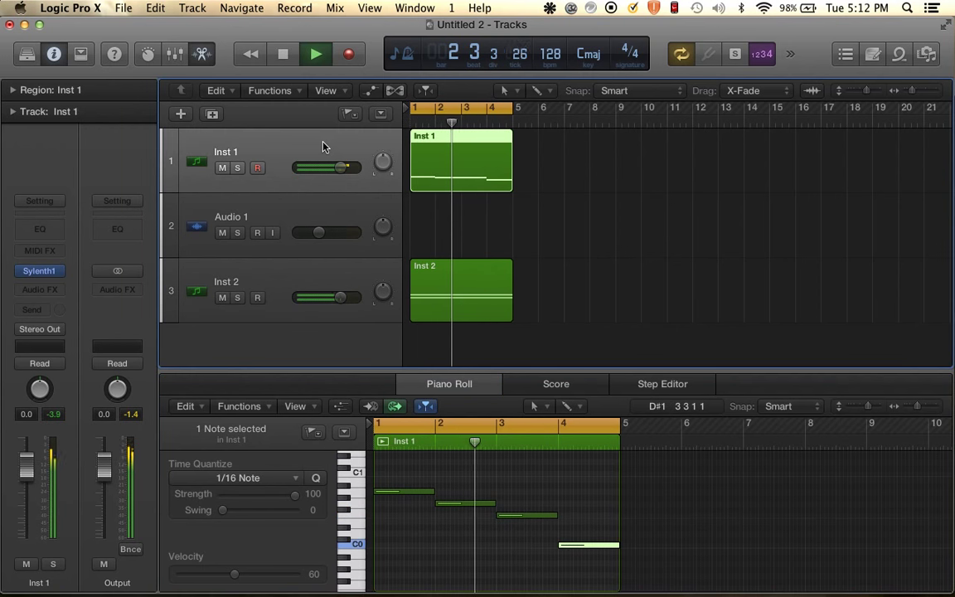
{"action": "left_click", "coordinate": [323, 275]}
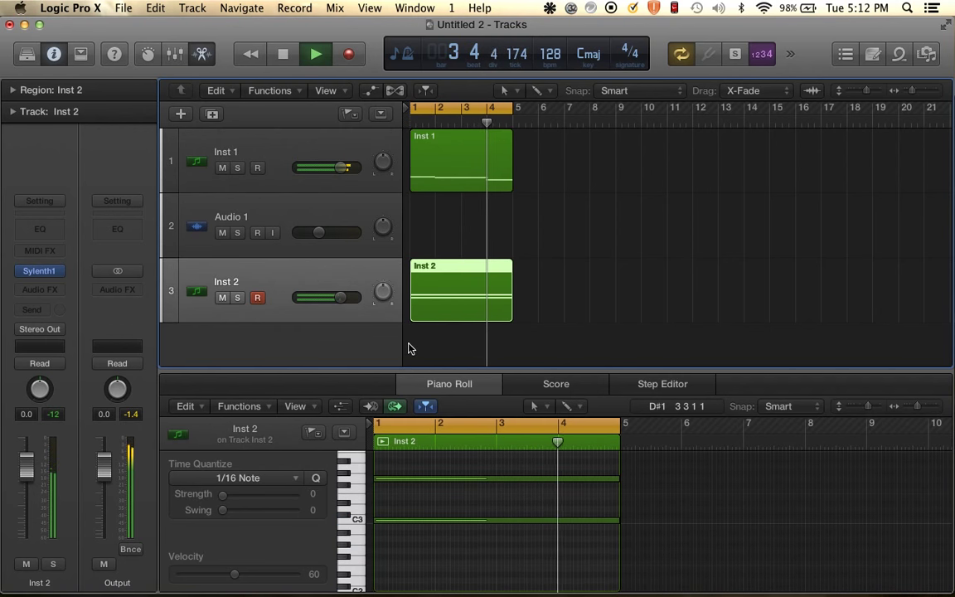
{"action": "key", "text": "space"}
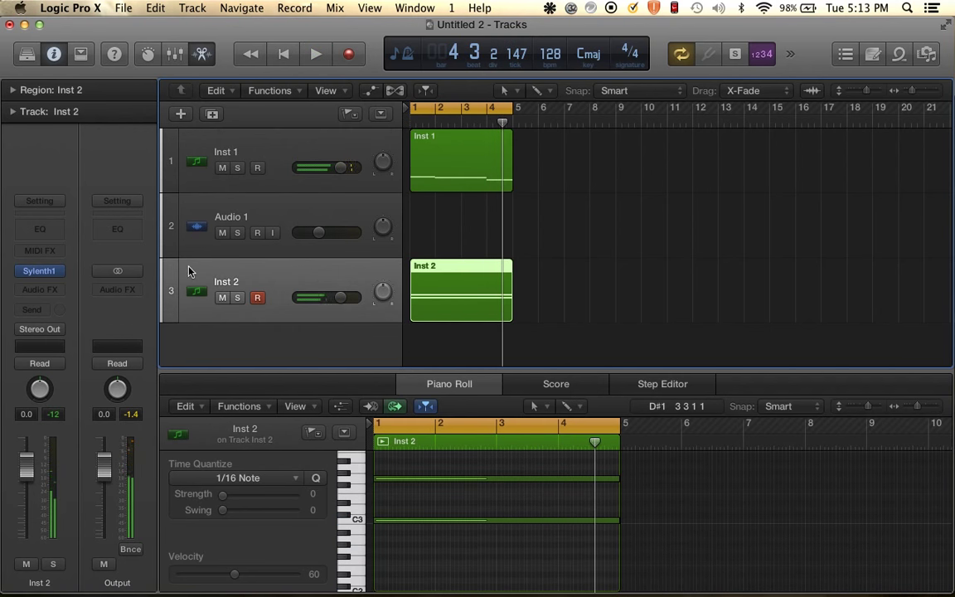
Insert the Space Designer reverb on the Inst 2 track and raise its reverb output to about -13.5 dB.
{"action": "left_click", "coordinate": [40, 289]}
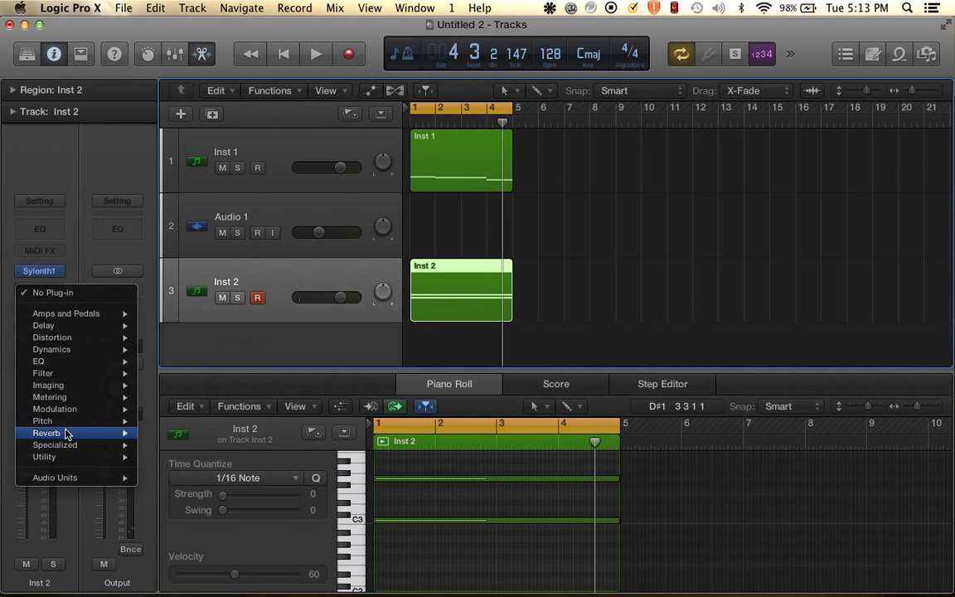
{"action": "mouse_move", "coordinate": [46, 433]}
{"action": "mouse_move", "coordinate": [229, 457]}
{"action": "left_click", "coordinate": [282, 469]}
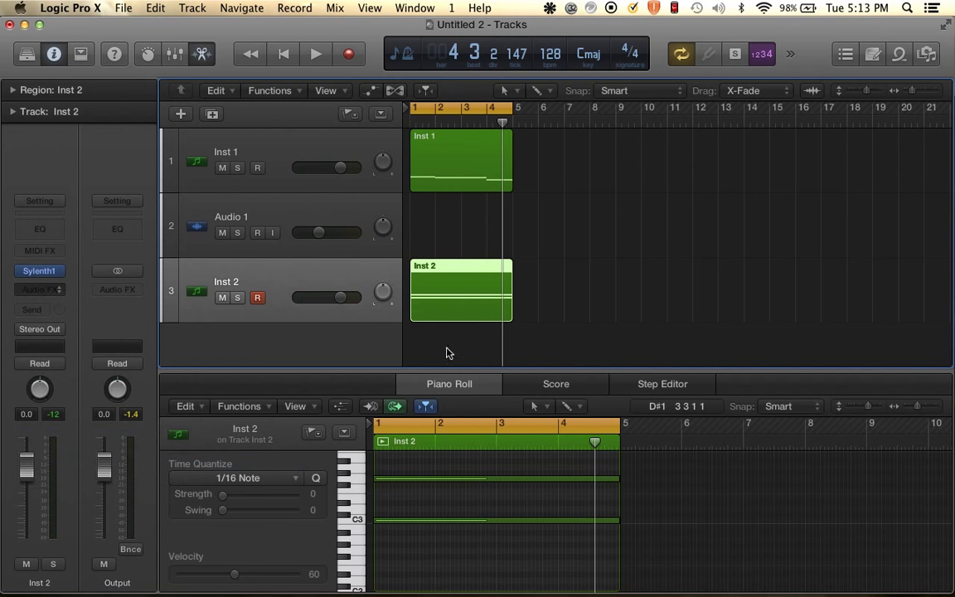
{"action": "left_click_drag", "start_coordinate": [300, 227], "coordinate": [319, 171]}
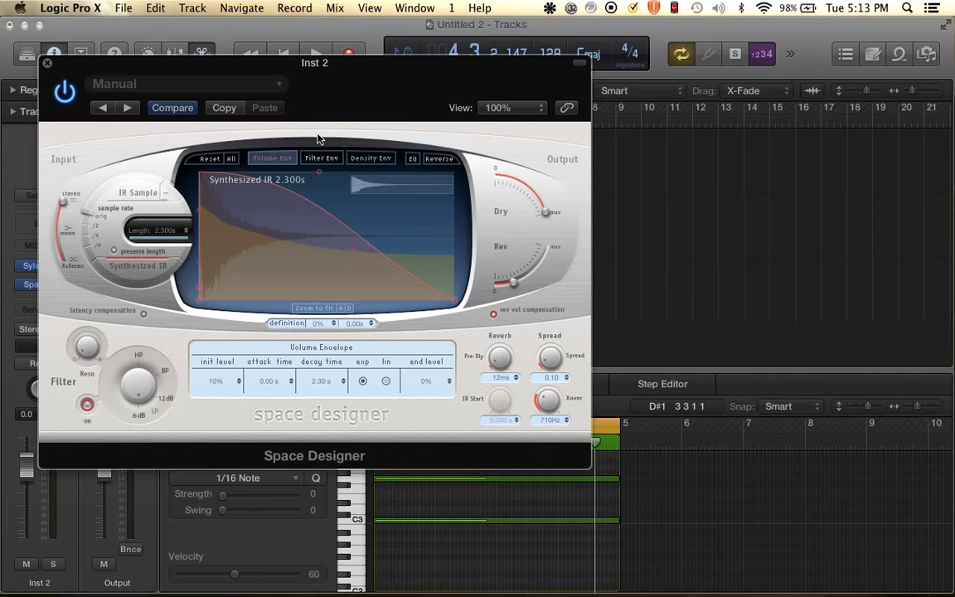
{"action": "left_click_drag", "start_coordinate": [511, 279], "coordinate": [521, 274]}
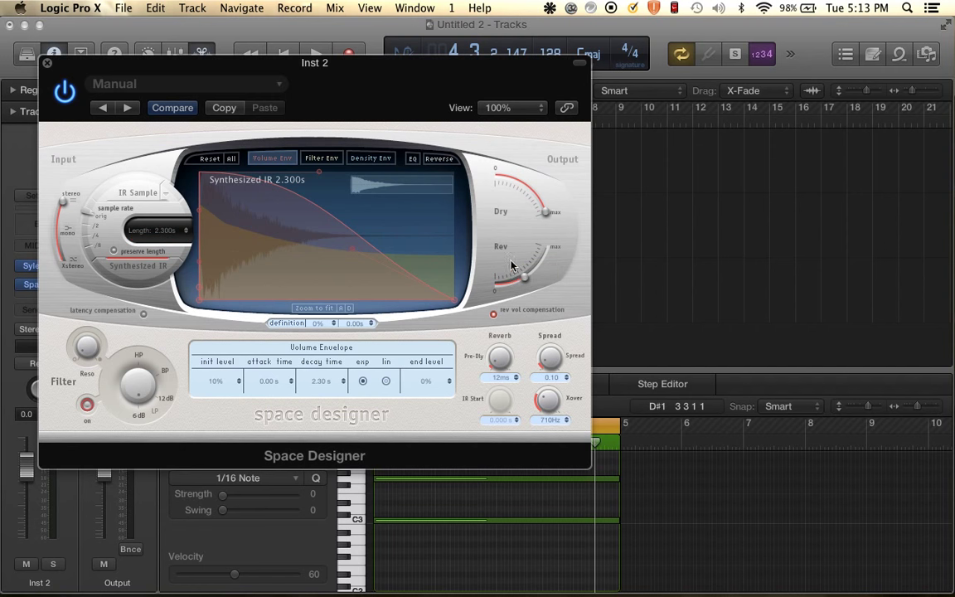
Cut the reverb's low shelf by 24 dB at 98 Hz, set its length to 4.850 s, and raise the reverb level further.
{"action": "left_click", "coordinate": [413, 159]}
{"action": "left_click_drag", "start_coordinate": [249, 247], "coordinate": [214, 282]}
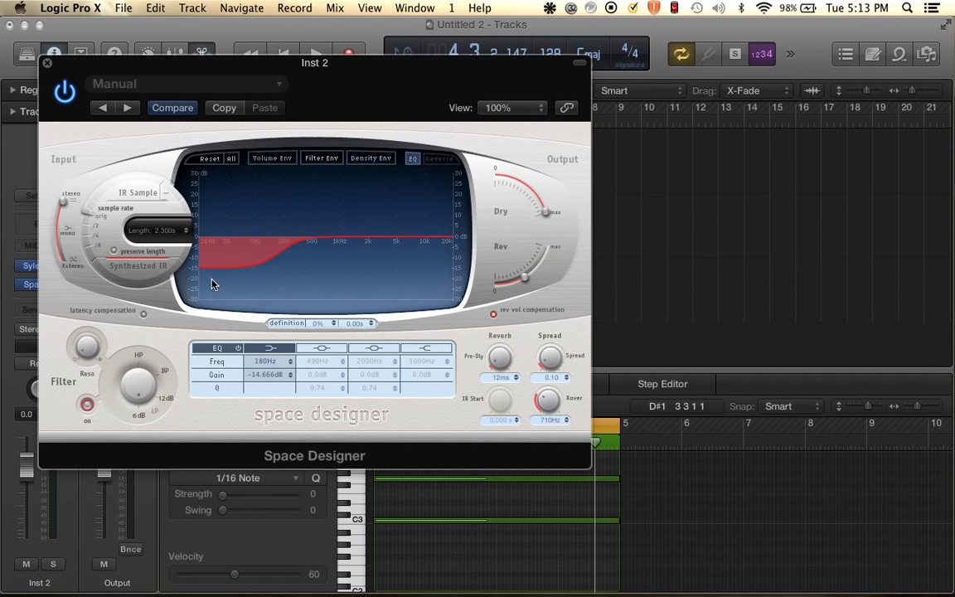
{"action": "left_click_drag", "start_coordinate": [189, 330], "coordinate": [189, 292]}
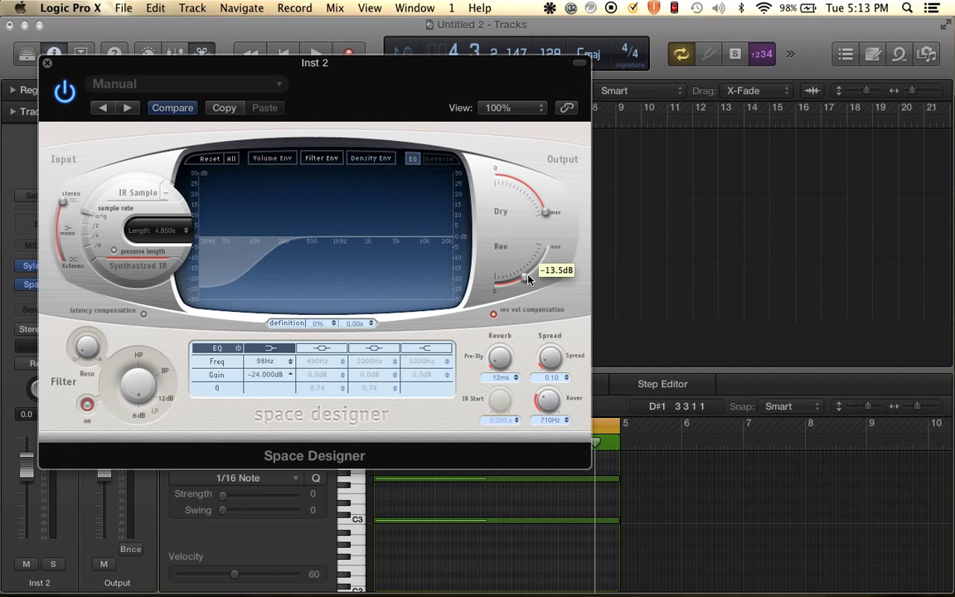
{"action": "left_click_drag", "start_coordinate": [529, 279], "coordinate": [537, 267]}
Audition the reverb, close Space Designer, lower the Inst 2 track volume to -8.4 dB, and resume playback.
{"action": "key", "text": "space"}
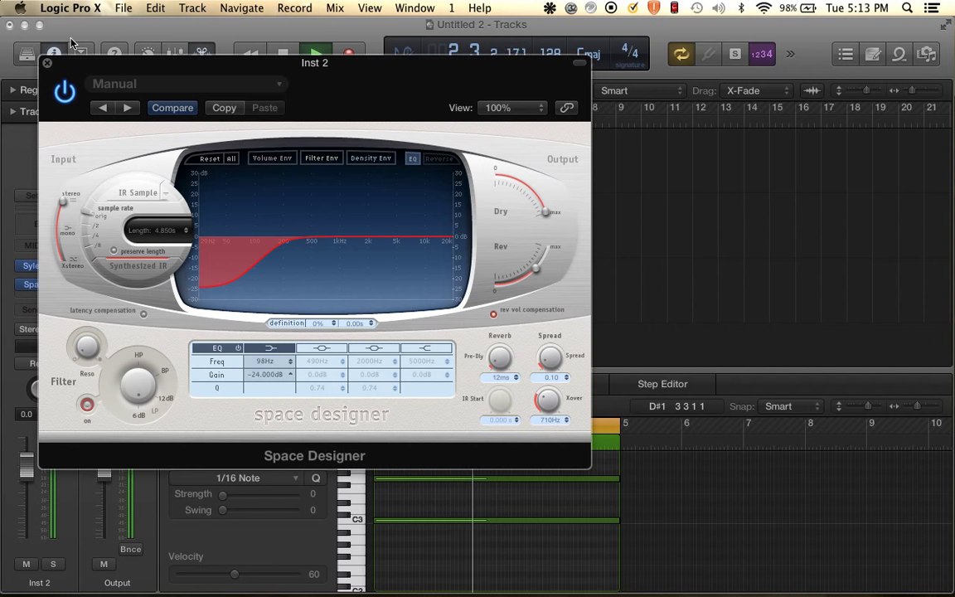
{"action": "left_click", "coordinate": [47, 63]}
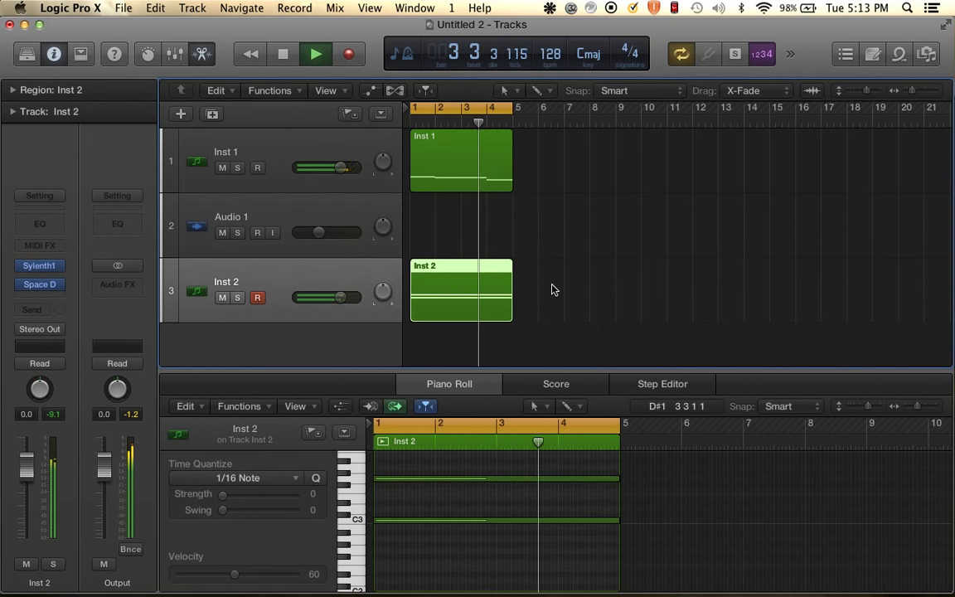
{"action": "key", "text": "space"}
{"action": "left_click_drag", "start_coordinate": [340, 296], "coordinate": [323, 297]}
{"action": "key", "text": "space"}
Examine the Inst 1 region's notes in an enlarged Piano Roll, stopping playback, and restore the full arrangement view.
{"action": "left_click", "coordinate": [489, 153]}
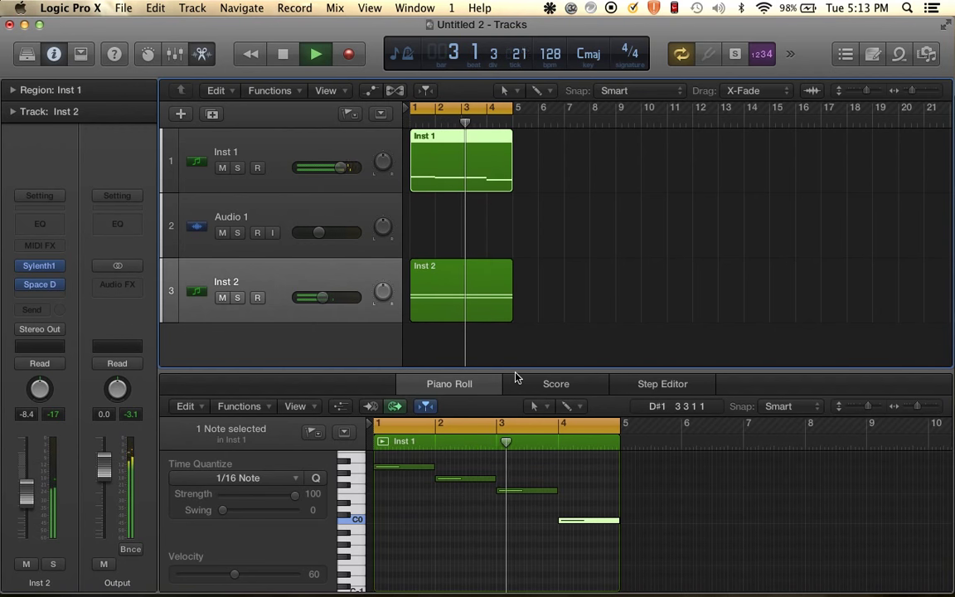
{"action": "left_click_drag", "start_coordinate": [515, 377], "coordinate": [533, 284]}
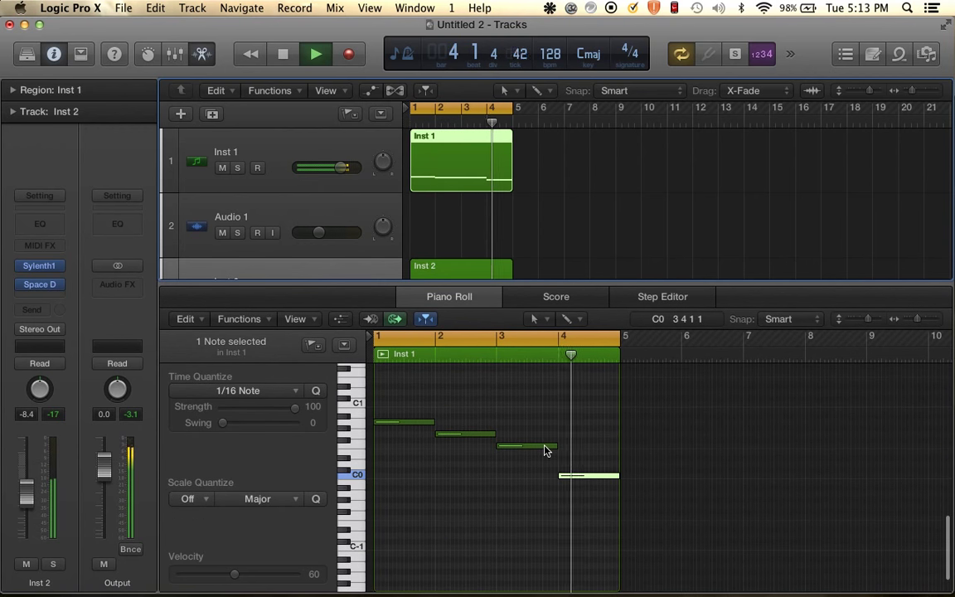
{"action": "key", "text": "space"}
{"action": "left_click", "coordinate": [485, 563]}
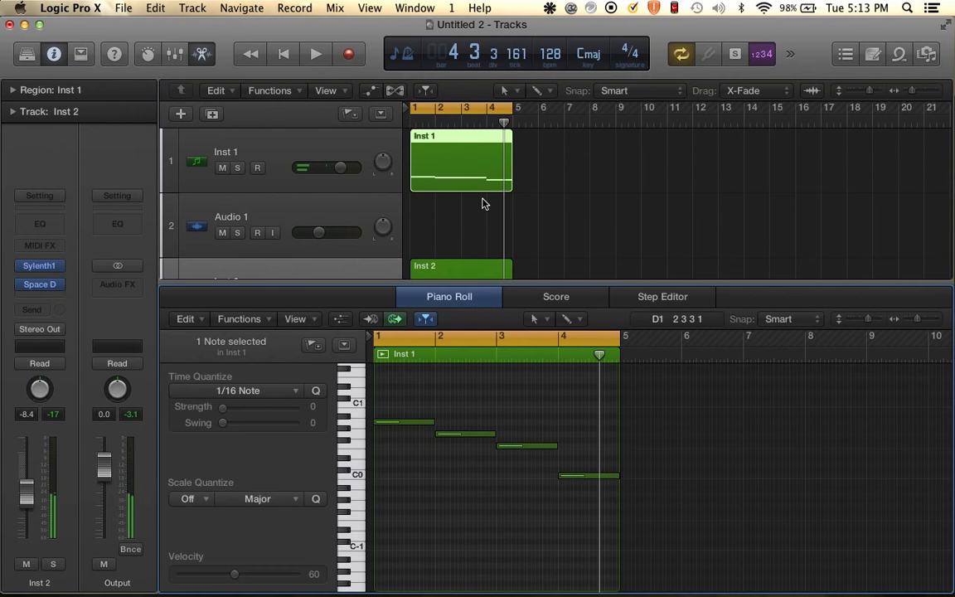
{"action": "scroll", "coordinate": [484, 204], "scroll_direction": "down", "scroll_amount": 2}
{"action": "scroll", "coordinate": [484, 203], "scroll_direction": "up", "scroll_amount": 1}
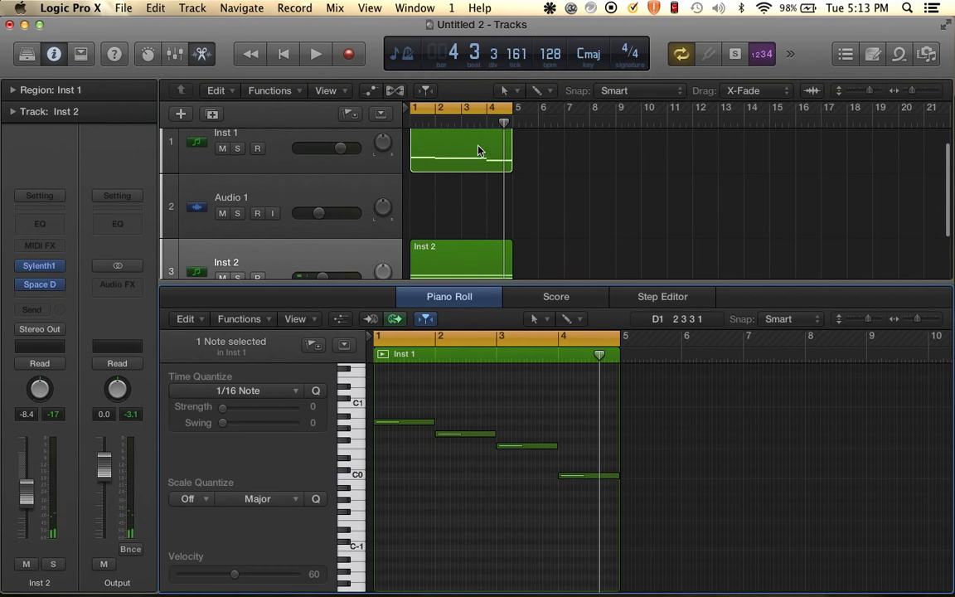
{"action": "left_click", "coordinate": [486, 505]}
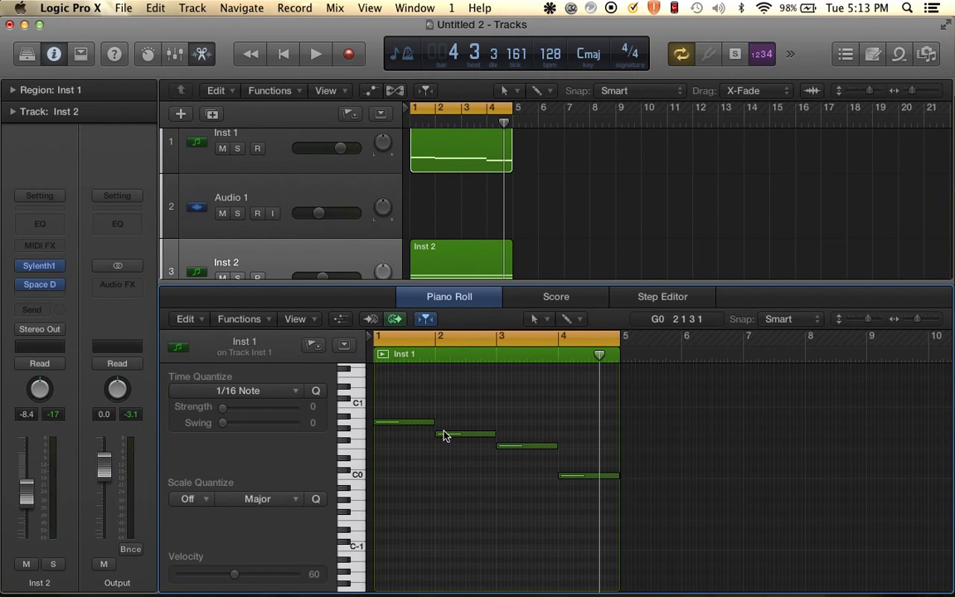
{"action": "scroll", "coordinate": [442, 487], "scroll_direction": "up", "scroll_amount": 3}
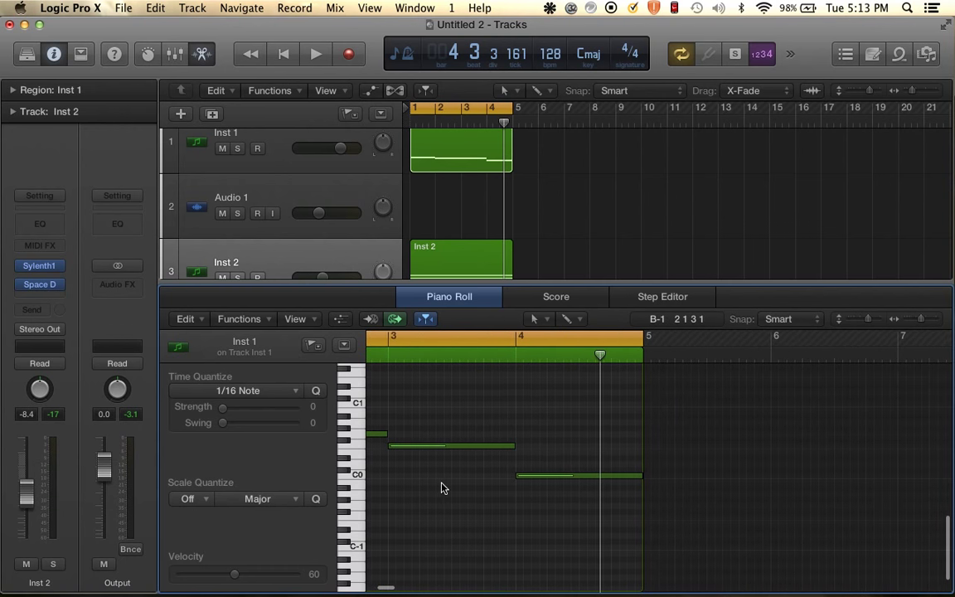
{"action": "scroll", "coordinate": [442, 488], "scroll_direction": "left", "scroll_amount": 3}
{"action": "scroll", "coordinate": [441, 488], "scroll_direction": "up", "scroll_amount": 2}
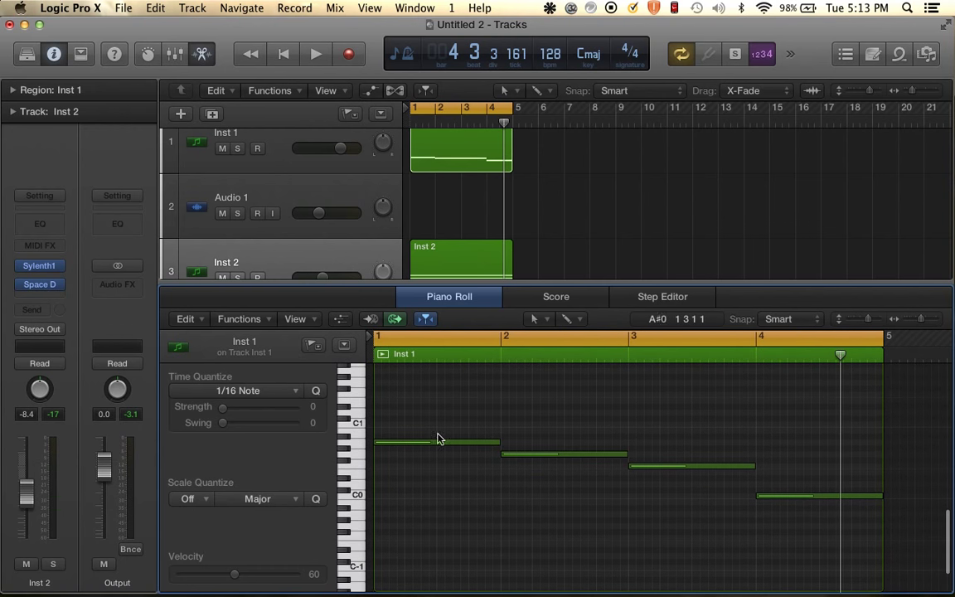
{"action": "left_click_drag", "start_coordinate": [490, 284], "coordinate": [482, 478]}
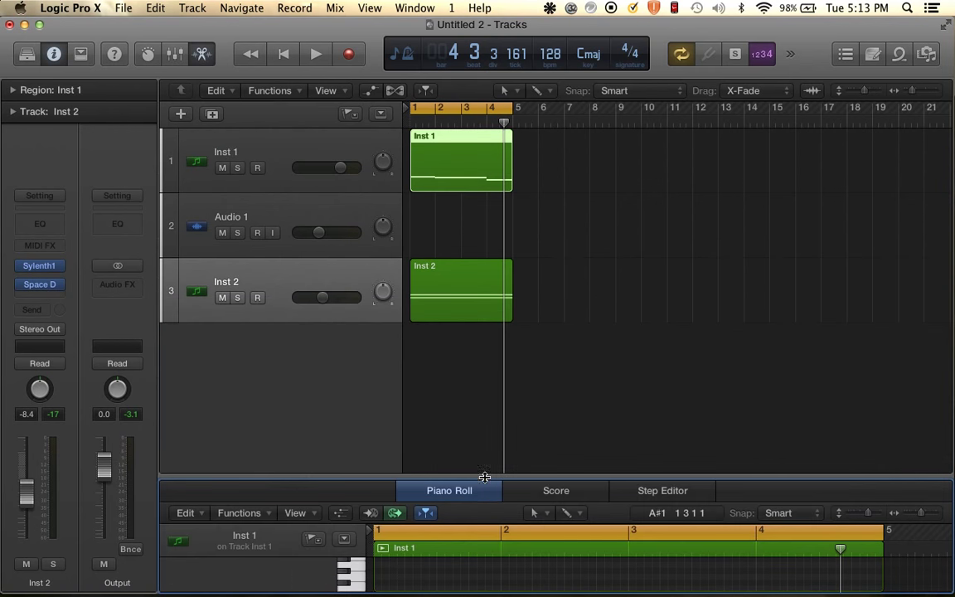
Repeat the Inst 1 and Inst 2 regions to fill 16 bars and extend the cycle range to bar 17.
{"action": "left_click_drag", "start_coordinate": [543, 276], "coordinate": [460, 146]}
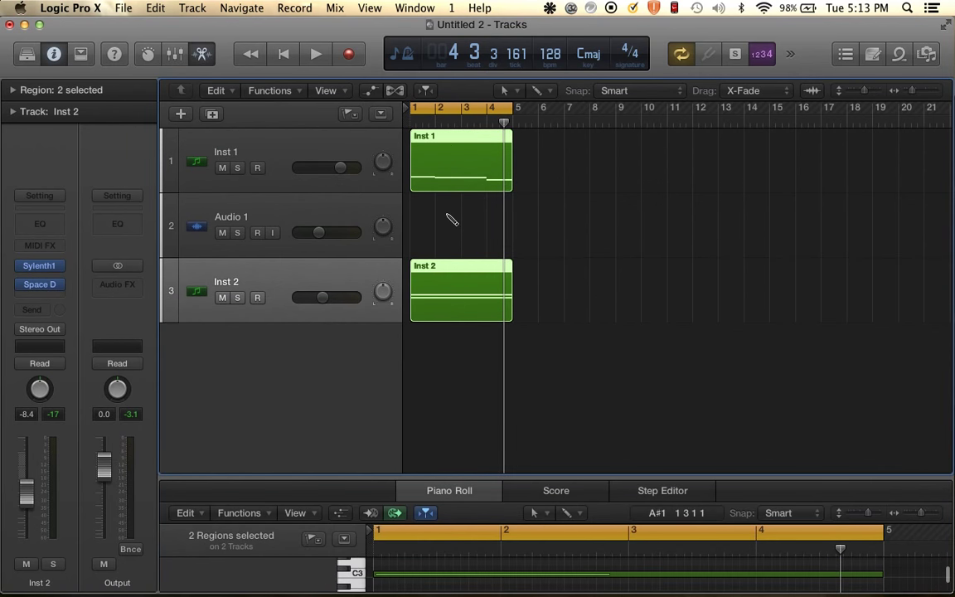
{"action": "key", "text": "super+r"}
{"action": "left_click", "coordinate": [578, 247]}
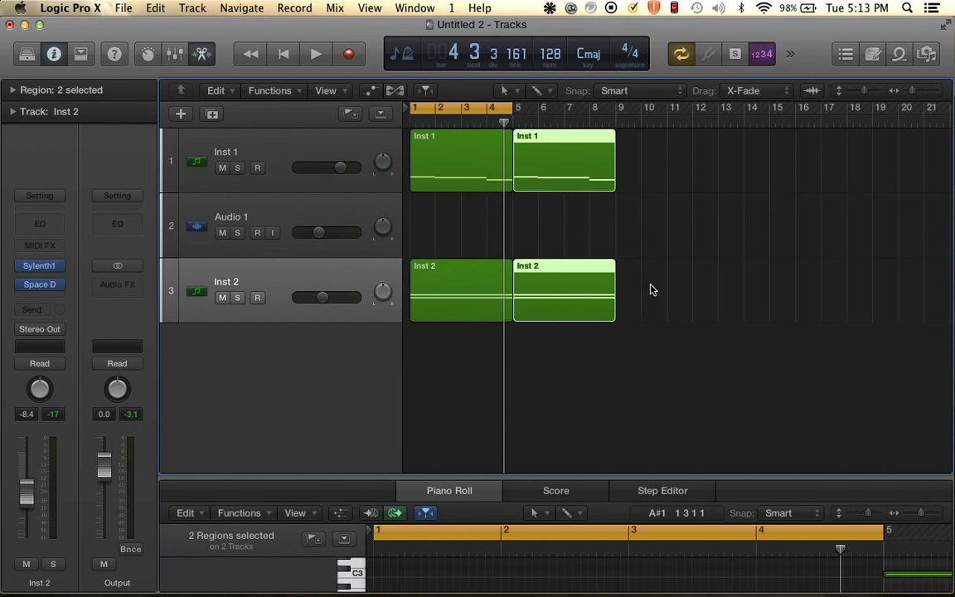
{"action": "left_click_drag", "start_coordinate": [651, 289], "coordinate": [503, 172]}
{"action": "key", "text": "super+r"}
{"action": "left_click", "coordinate": [572, 247]}
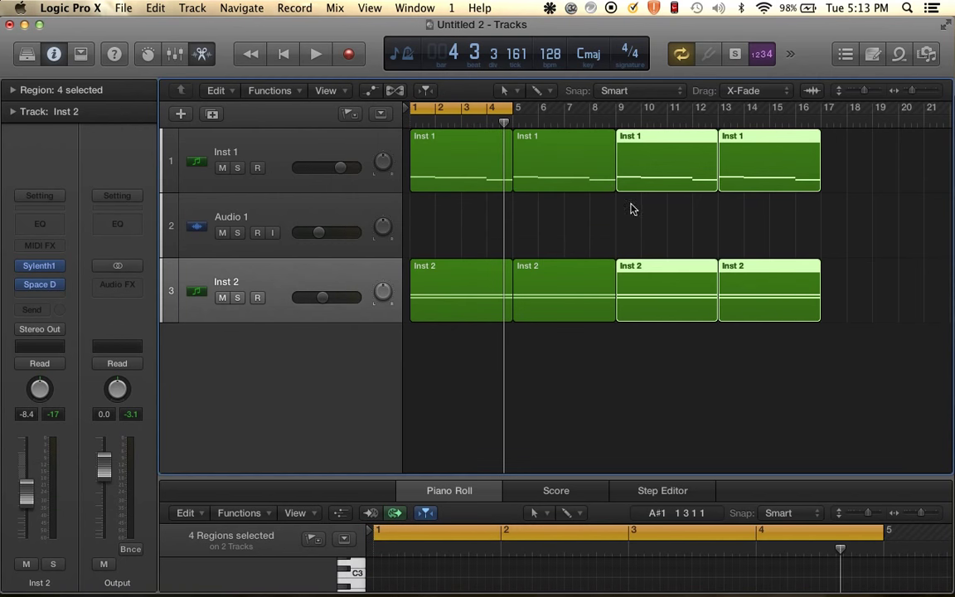
{"action": "left_click_drag", "start_coordinate": [508, 106], "coordinate": [823, 111]}
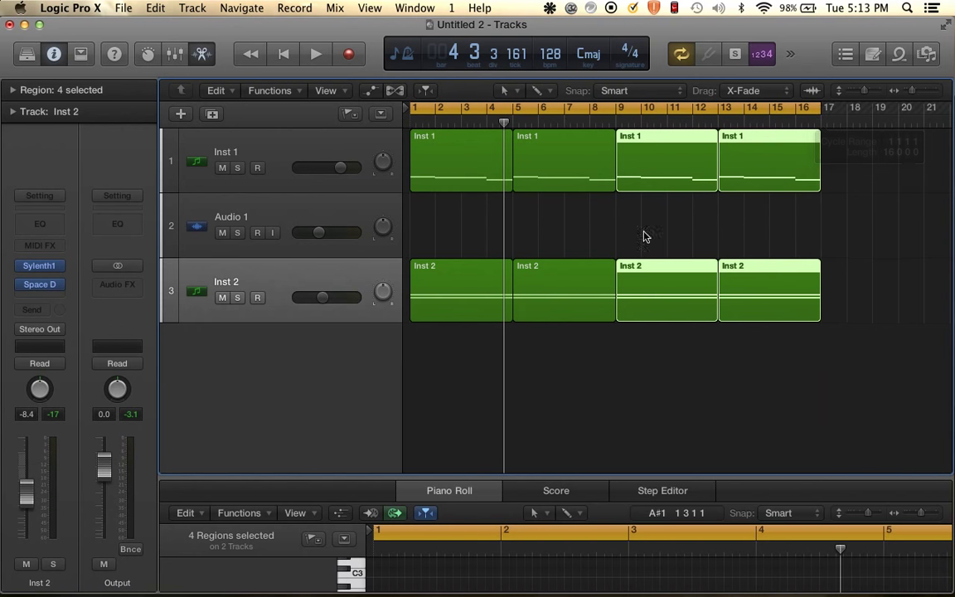
{"action": "left_click", "coordinate": [601, 247]}
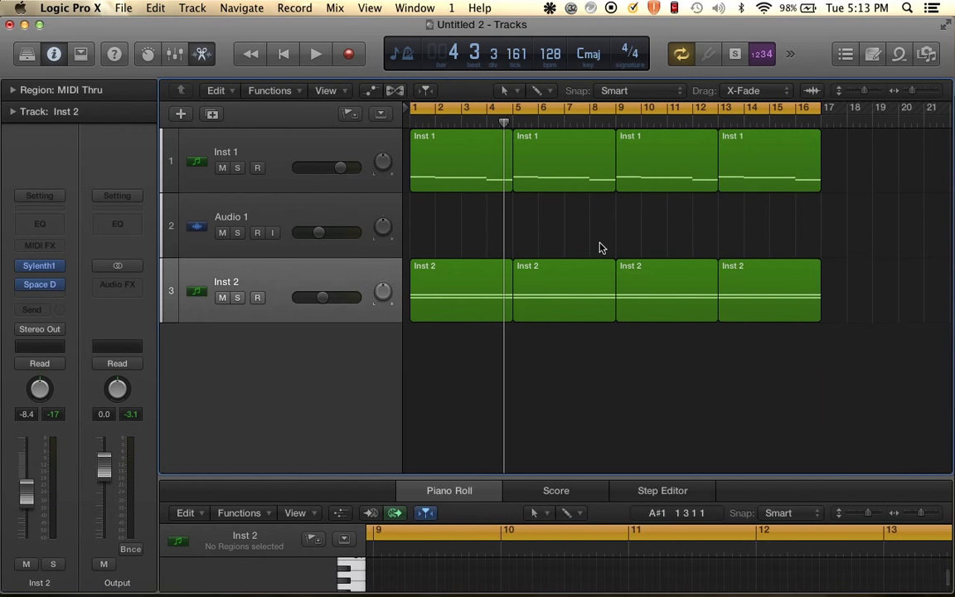
In the first Inst 1 region, lower the bar 1 note to F0 and raise the bar 3 note to A0.
{"action": "left_click", "coordinate": [445, 184]}
{"action": "left_click_drag", "start_coordinate": [525, 476], "coordinate": [525, 190]}
{"action": "scroll", "coordinate": [571, 403], "scroll_direction": "up", "scroll_amount": 1}
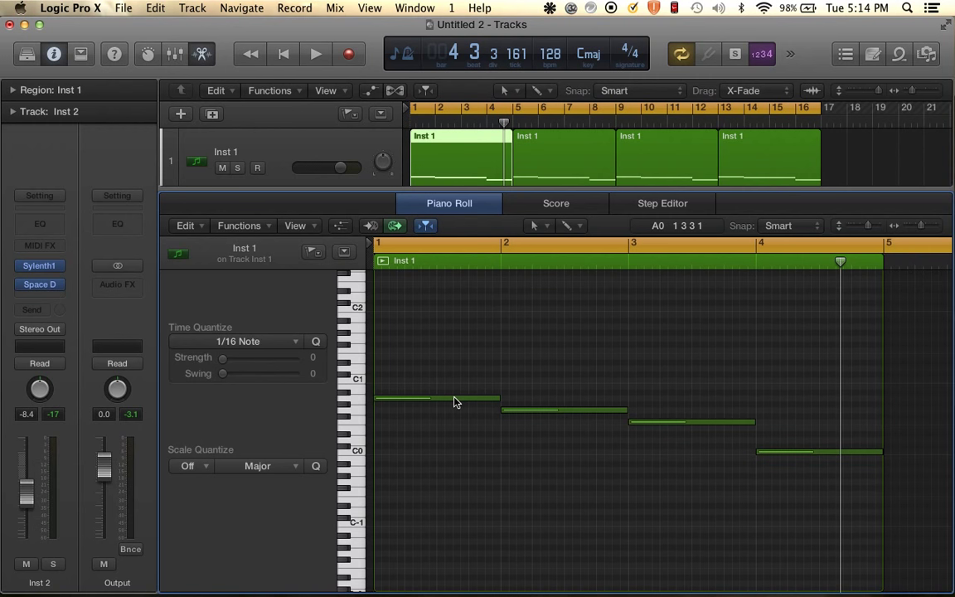
{"action": "left_click_drag", "start_coordinate": [455, 401], "coordinate": [456, 422]}
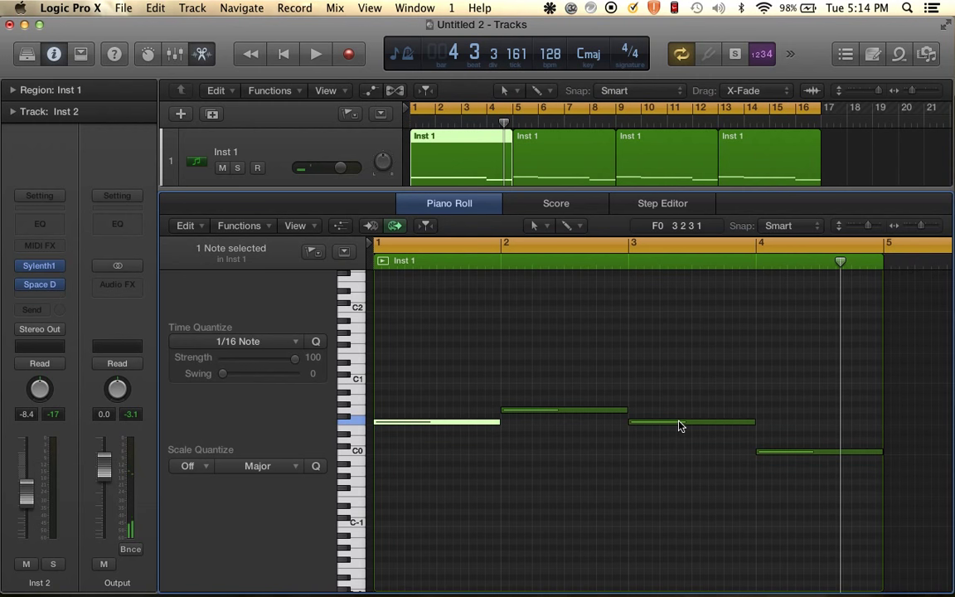
{"action": "left_click_drag", "start_coordinate": [679, 425], "coordinate": [679, 402]}
Audition the first three notes of the Inst 1 region and raise the bar 4 note to C1.
{"action": "left_click", "coordinate": [457, 423]}
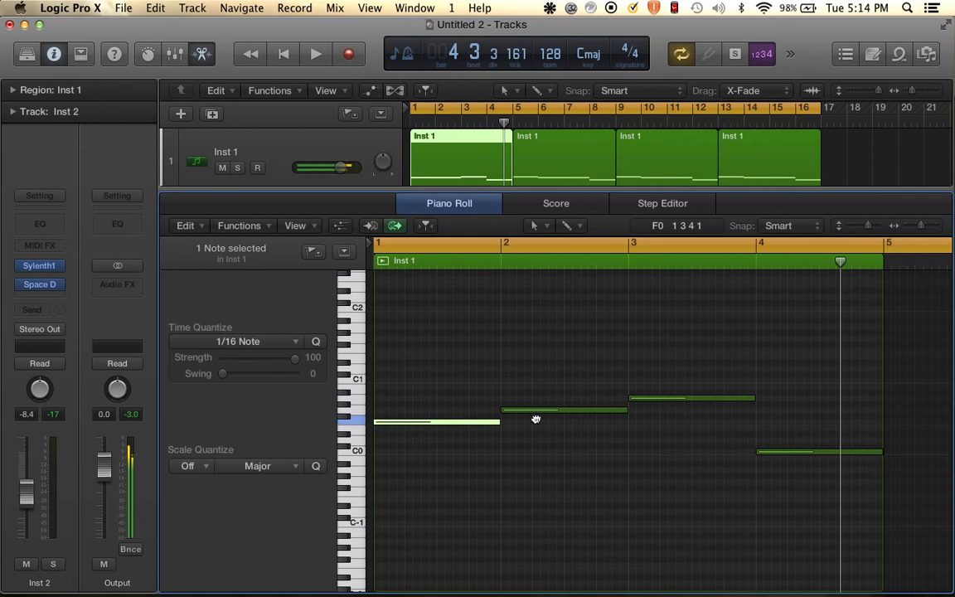
{"action": "left_click", "coordinate": [580, 410]}
{"action": "left_click", "coordinate": [675, 398]}
{"action": "left_click", "coordinate": [766, 440]}
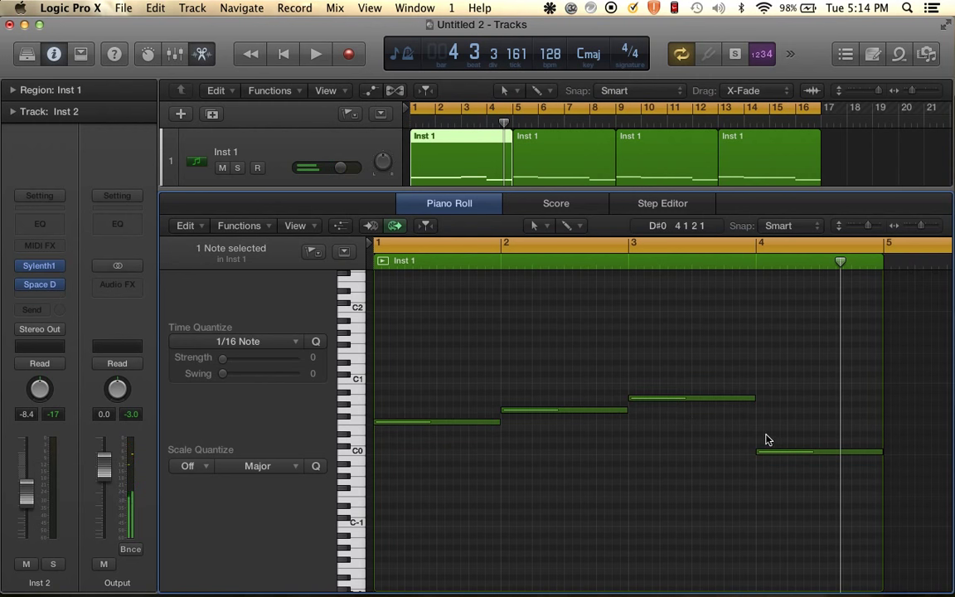
{"action": "left_click_drag", "start_coordinate": [777, 460], "coordinate": [778, 388]}
Play the edited first four bars, stop playback, and return to the full arrangement view.
{"action": "key", "text": "space"}
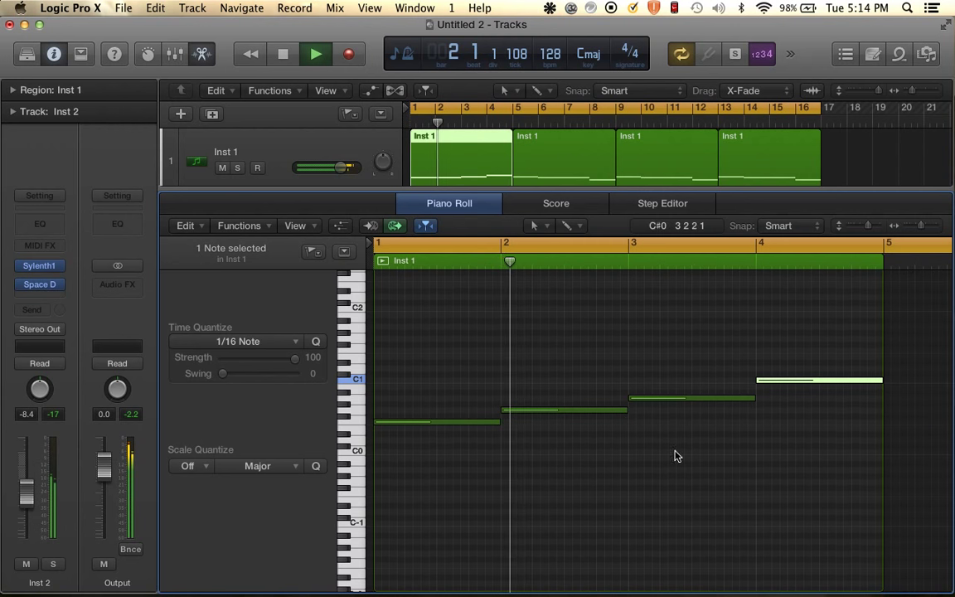
{"action": "left_click", "coordinate": [530, 474]}
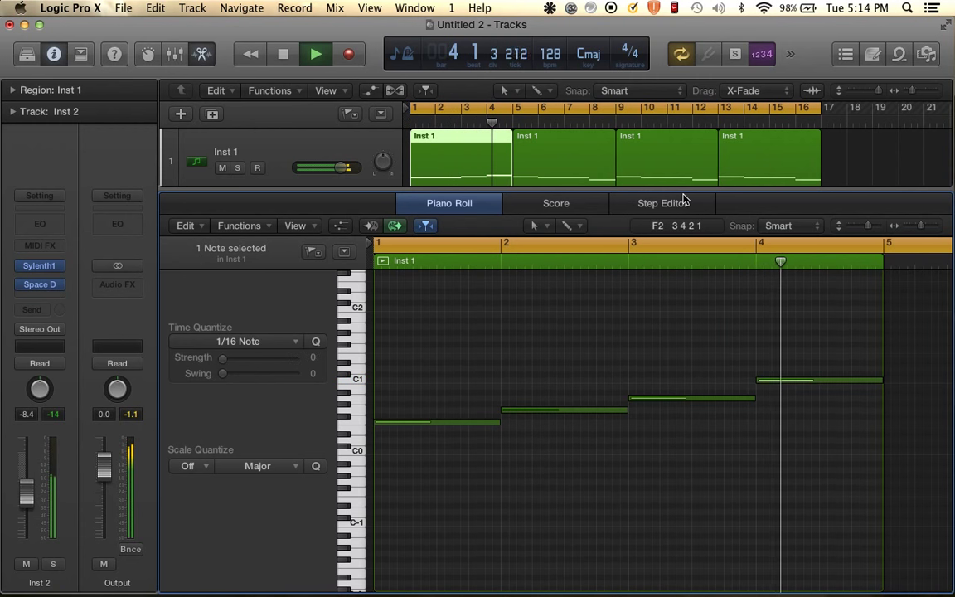
{"action": "key", "text": "space"}
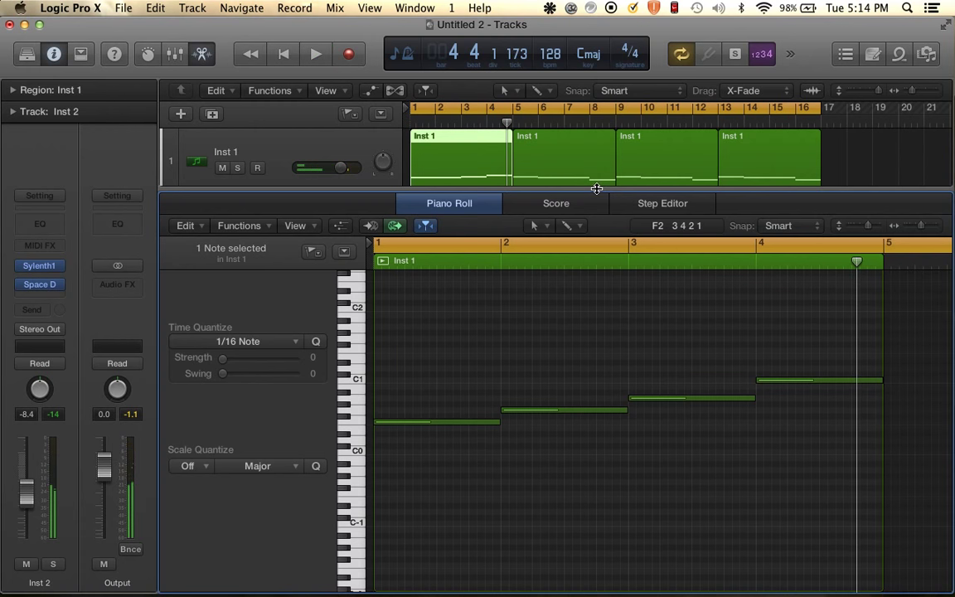
{"action": "left_click_drag", "start_coordinate": [597, 189], "coordinate": [593, 477]}
{"action": "left_click", "coordinate": [571, 230]}
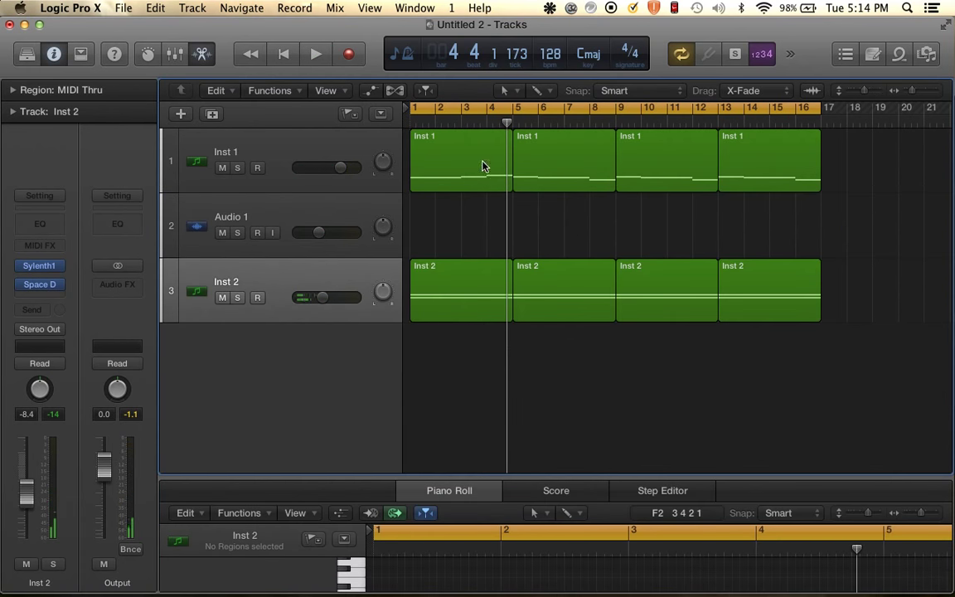
Delete the old Inst 1 region at bar 5 and repeat the edited first region in its place.
{"action": "left_click", "coordinate": [616, 97]}
{"action": "left_click", "coordinate": [533, 123]}
{"action": "left_click", "coordinate": [535, 148]}
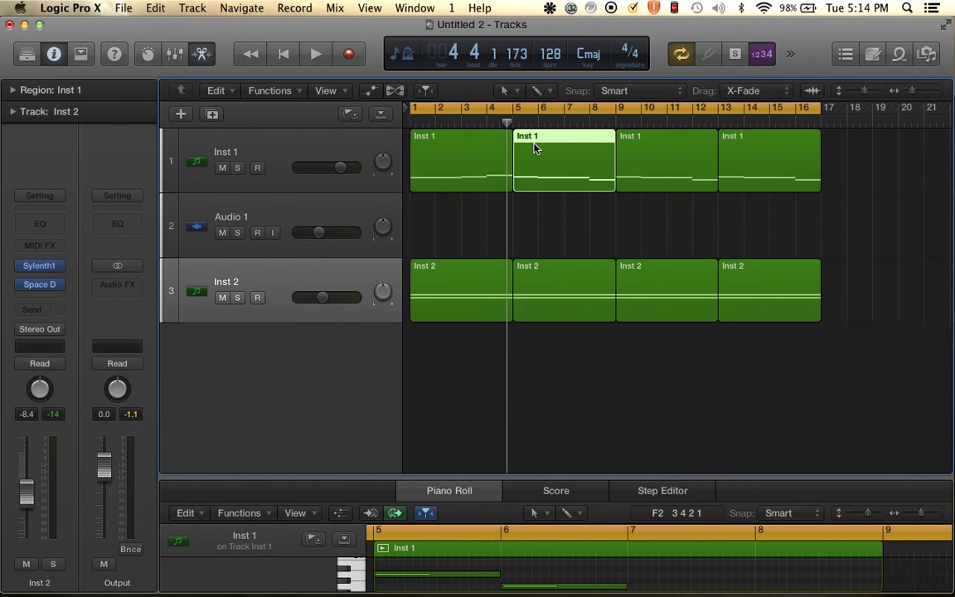
{"action": "key", "text": "Delete"}
{"action": "left_click", "coordinate": [483, 176]}
{"action": "key", "text": "super+r"}
{"action": "left_click", "coordinate": [574, 245]}
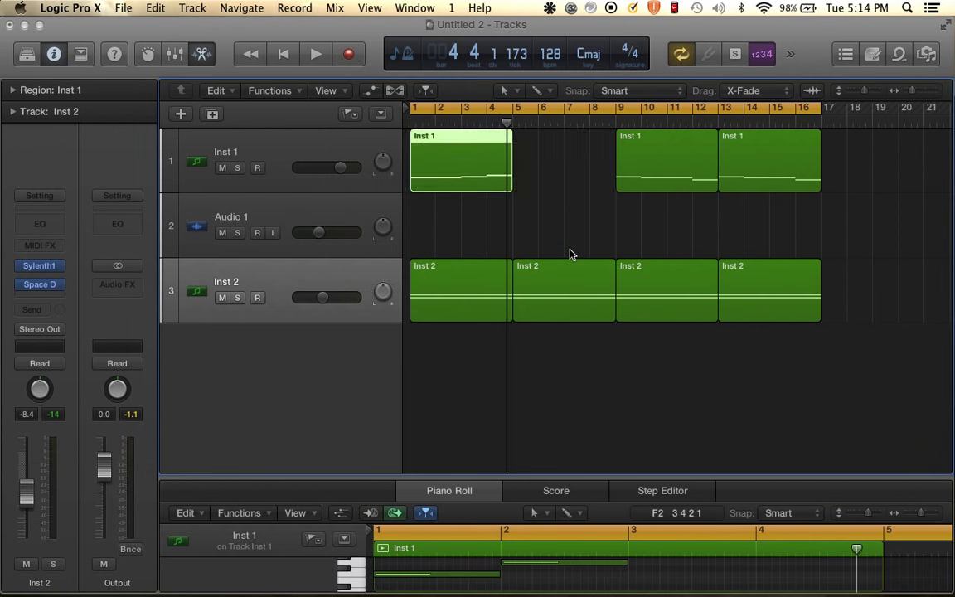
Replace the old Inst 1 regions at bars 9 and 13 with repeats of the edited region.
{"action": "left_click_drag", "start_coordinate": [648, 189], "coordinate": [473, 164]}
{"action": "key", "text": "Delete"}
{"action": "left_click", "coordinate": [751, 181]}
{"action": "key", "text": "Delete"}
{"action": "key", "text": "super+r"}
{"action": "left_click", "coordinate": [580, 246]}
{"action": "left_click", "coordinate": [607, 228]}
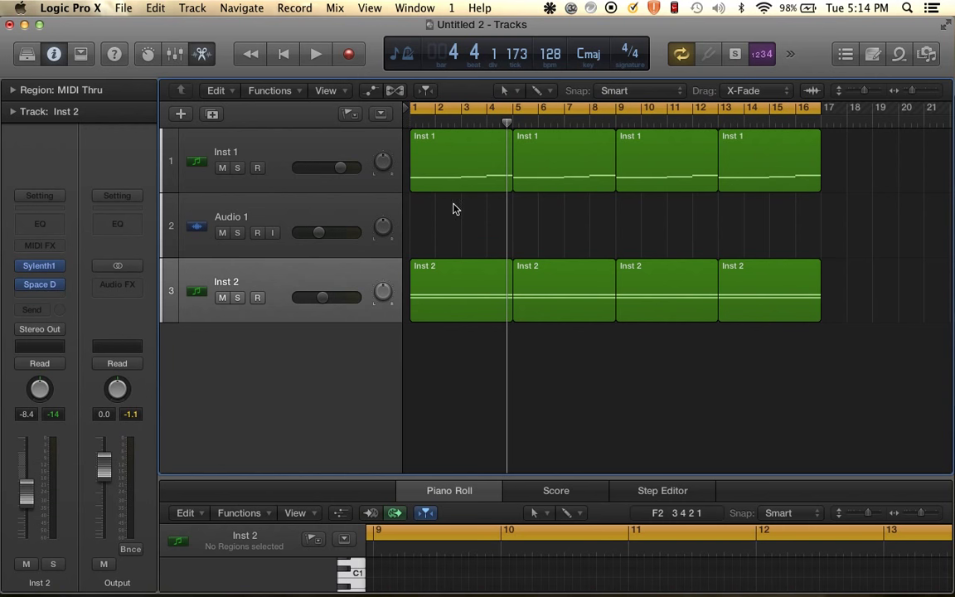
Add a new software instrument track, Inst 3, below Inst 2 and load Sylenth1 on it.
{"action": "left_click", "coordinate": [288, 266]}
{"action": "double_click", "coordinate": [306, 382]}
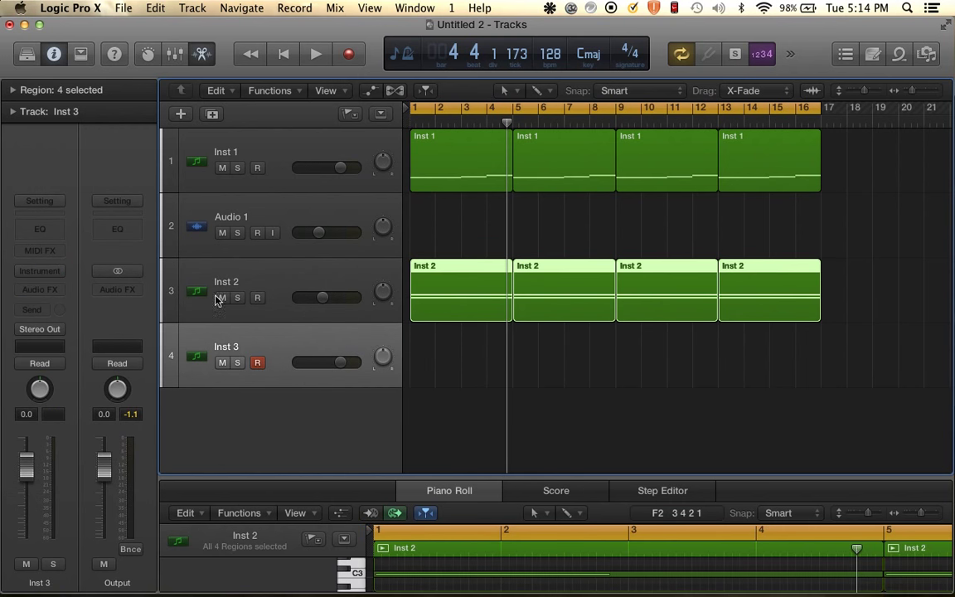
{"action": "left_click", "coordinate": [41, 271]}
{"action": "mouse_move", "coordinate": [124, 531]}
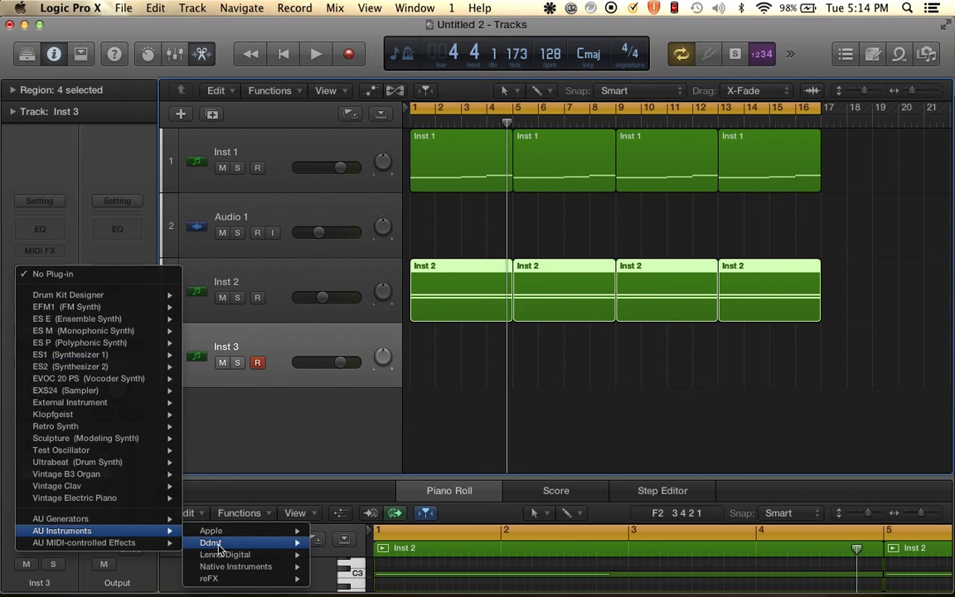
{"action": "mouse_move", "coordinate": [249, 554]}
{"action": "mouse_move", "coordinate": [349, 554]}
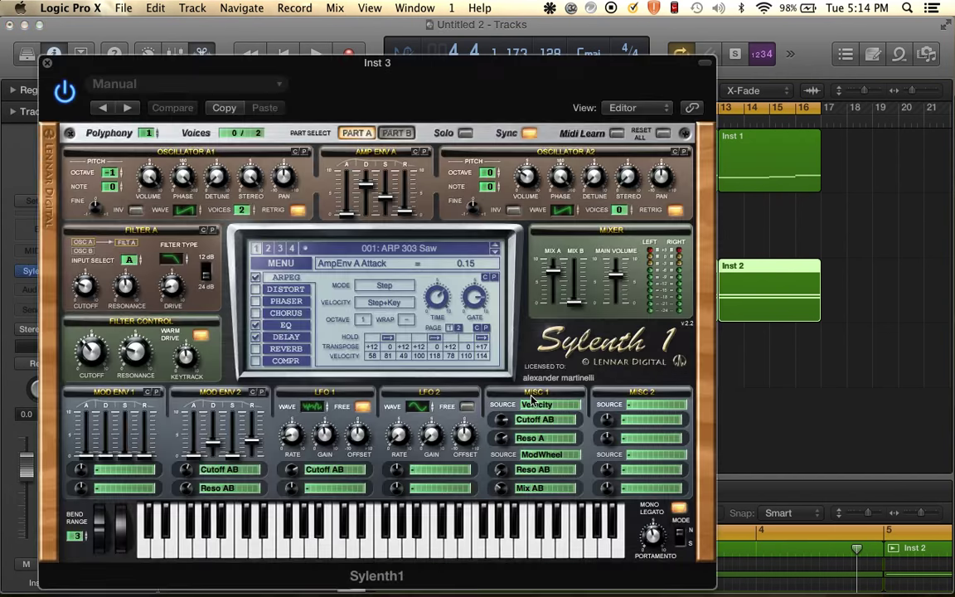
Initialize the Sylenth1 preset, assign Mod Env 1 to Cutoff A, and set the Filter A type to Lowpass.
{"action": "left_click", "coordinate": [280, 263]}
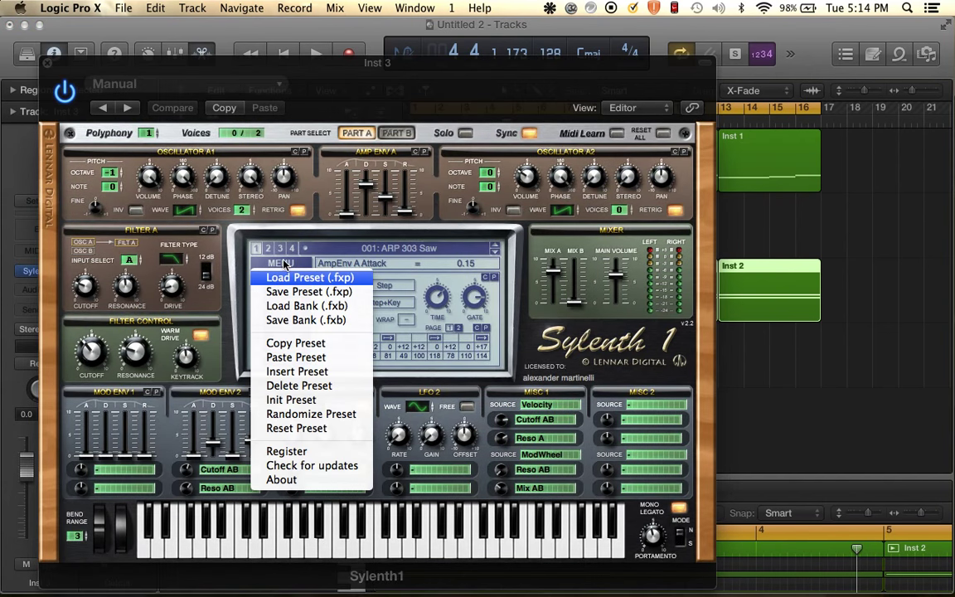
{"action": "left_click", "coordinate": [305, 403]}
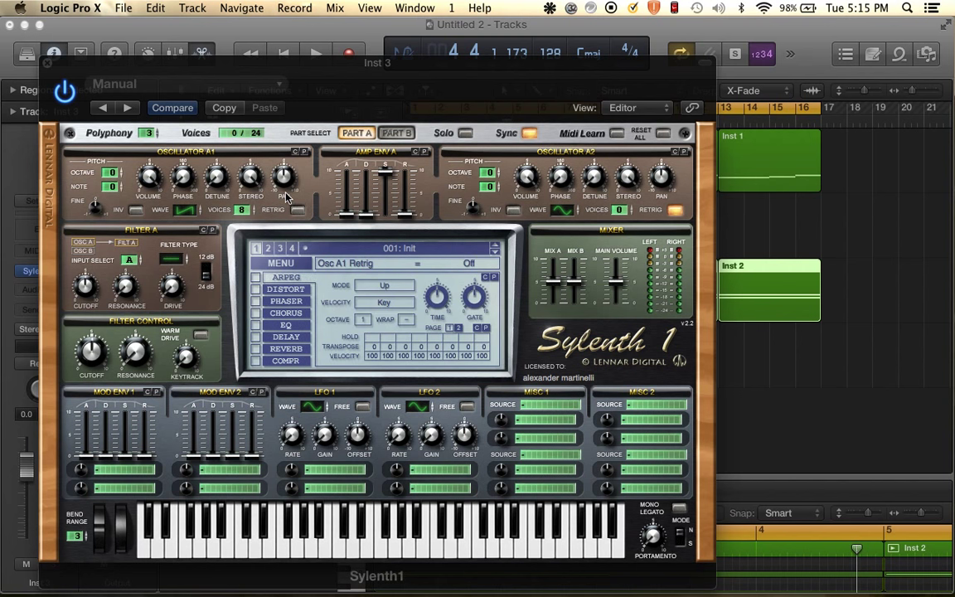
{"action": "left_click", "coordinate": [118, 473]}
{"action": "left_click", "coordinate": [157, 365]}
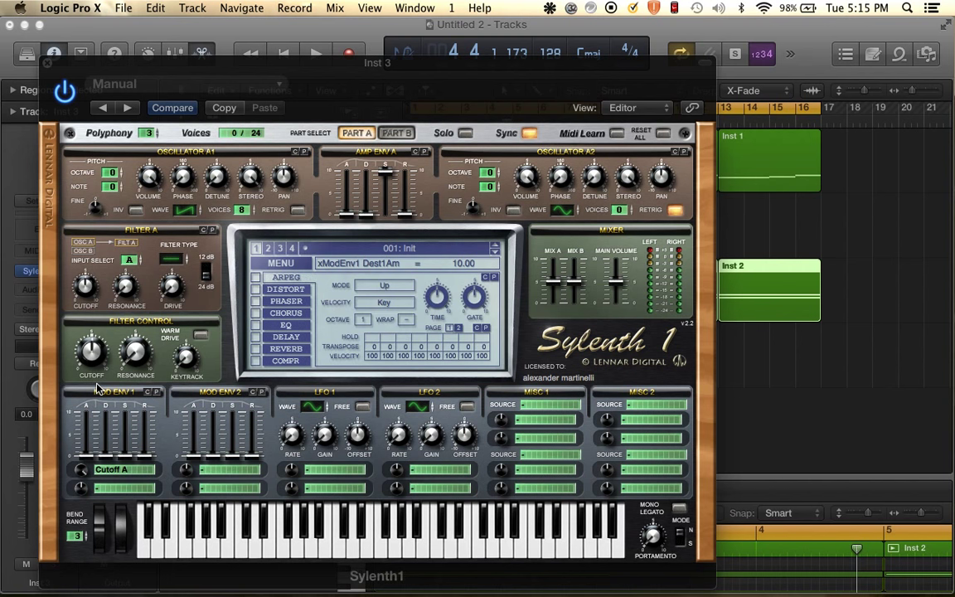
{"action": "left_click", "coordinate": [173, 262]}
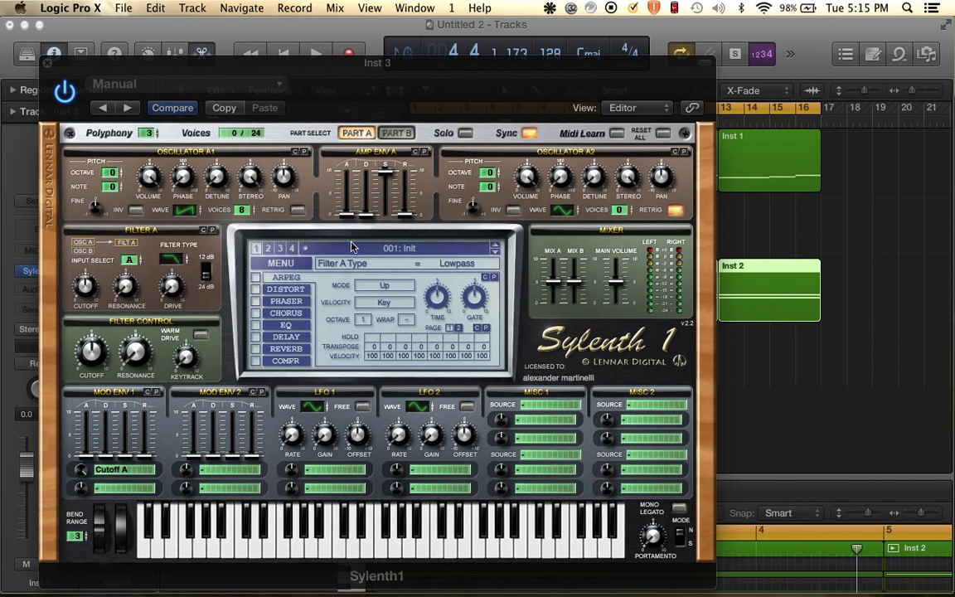
Load preset 168: KEY StarChild 1 from bank 2 and audition it.
{"action": "left_click", "coordinate": [269, 249]}
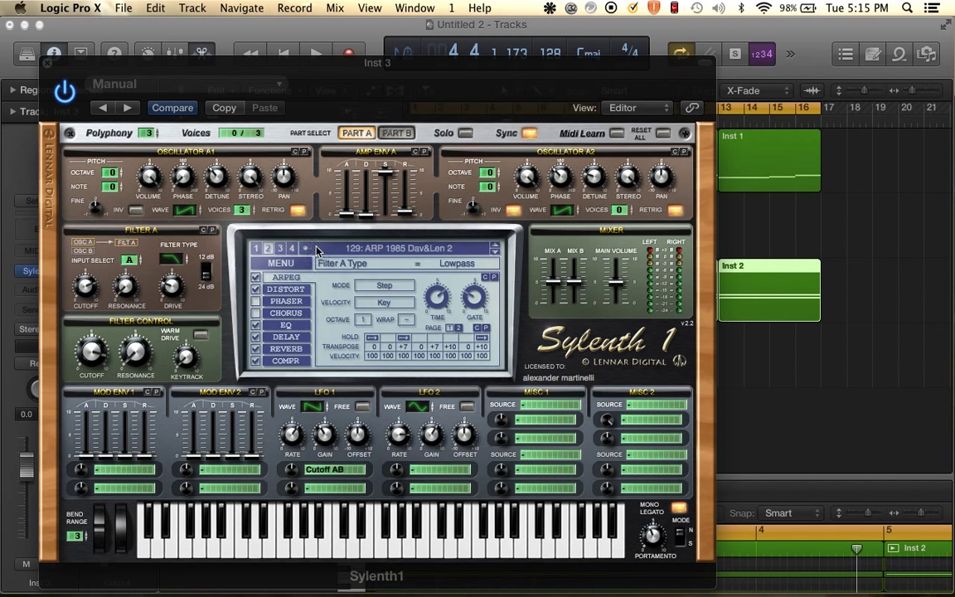
{"action": "left_click", "coordinate": [318, 251]}
{"action": "scroll", "coordinate": [363, 459], "scroll_direction": "down", "scroll_amount": 10}
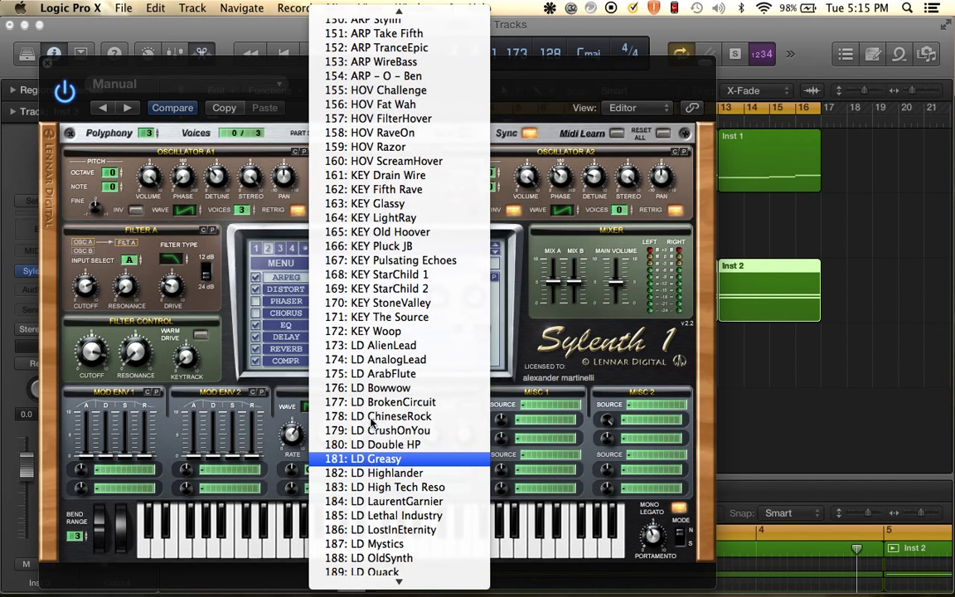
{"action": "left_click", "coordinate": [383, 274]}
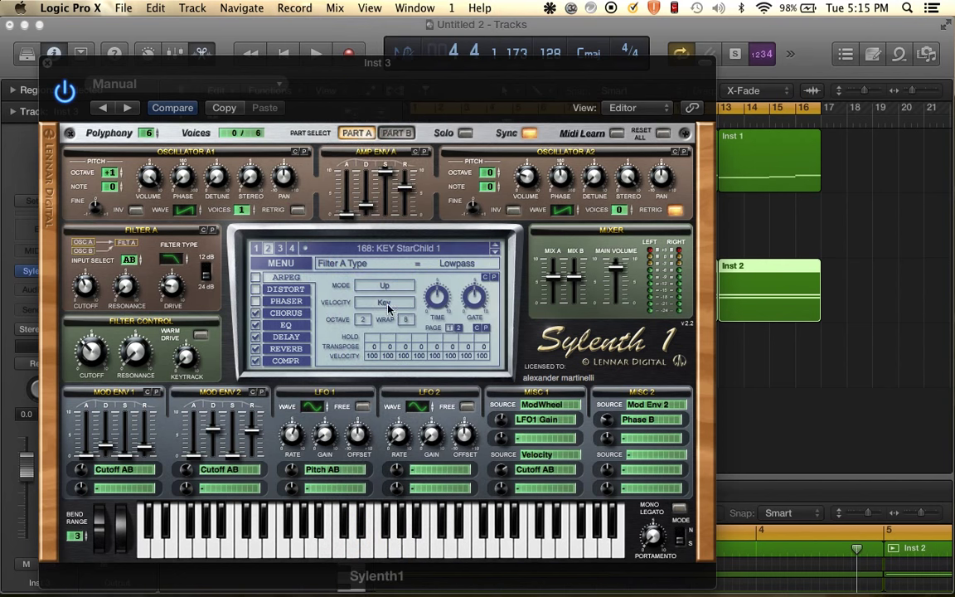
{"action": "left_click", "coordinate": [309, 553]}
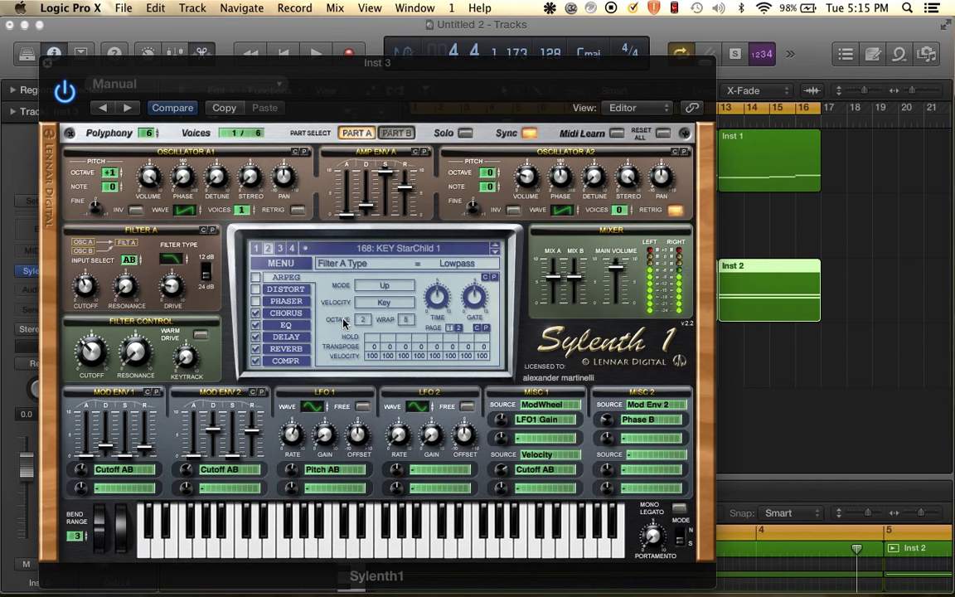
Turn off the preset's delay effect, set the Amp Env A release to 2.40, and audition the sound.
{"action": "left_click", "coordinate": [256, 349]}
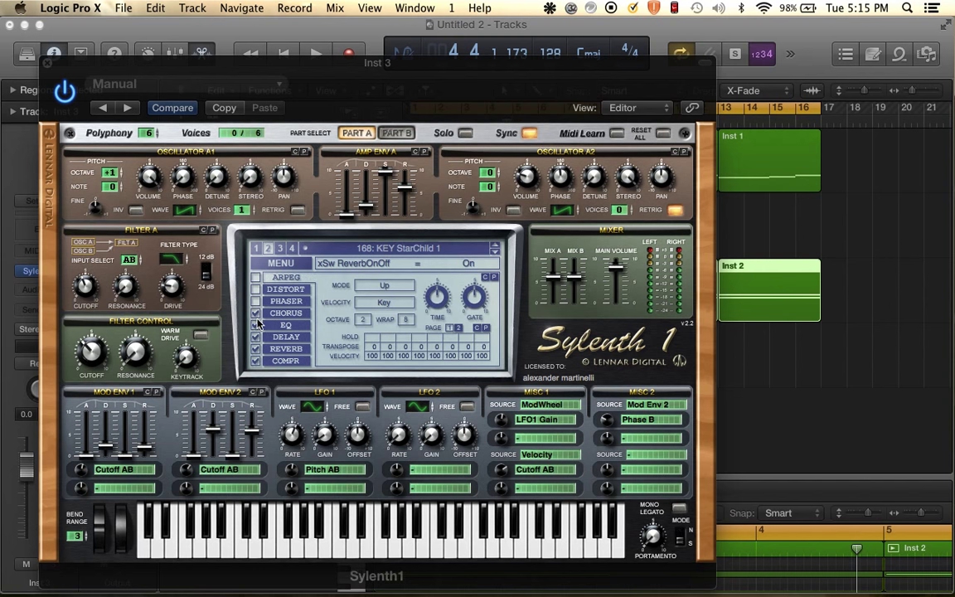
{"action": "left_click", "coordinate": [313, 549]}
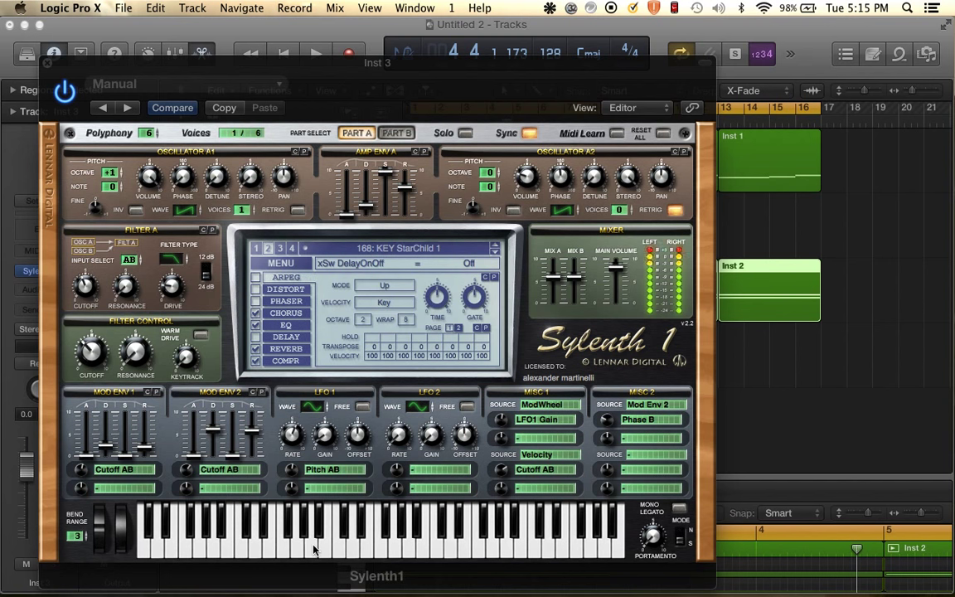
{"action": "left_click_drag", "start_coordinate": [408, 192], "coordinate": [411, 224]}
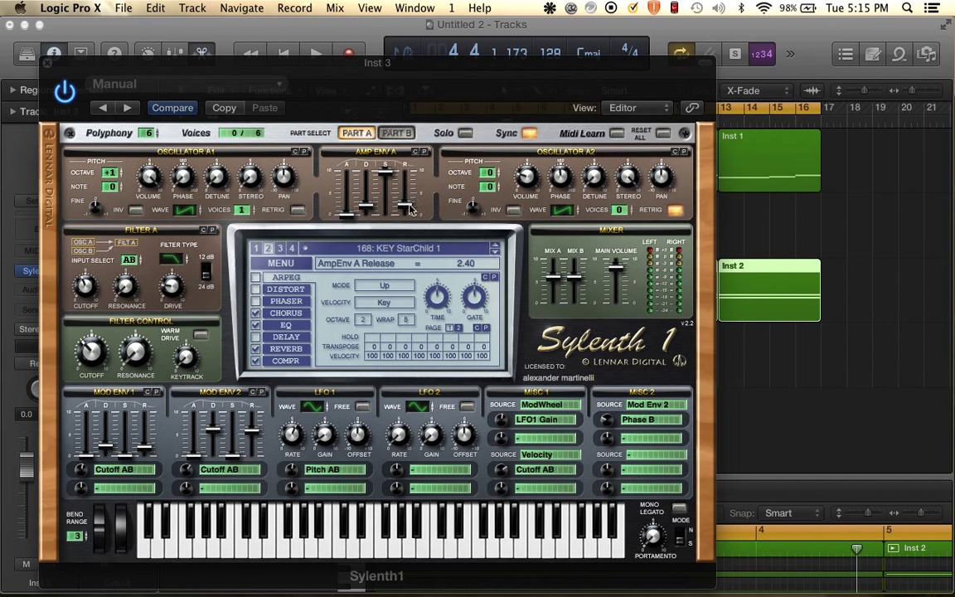
{"action": "left_click", "coordinate": [372, 554]}
{"action": "left_click", "coordinate": [317, 551]}
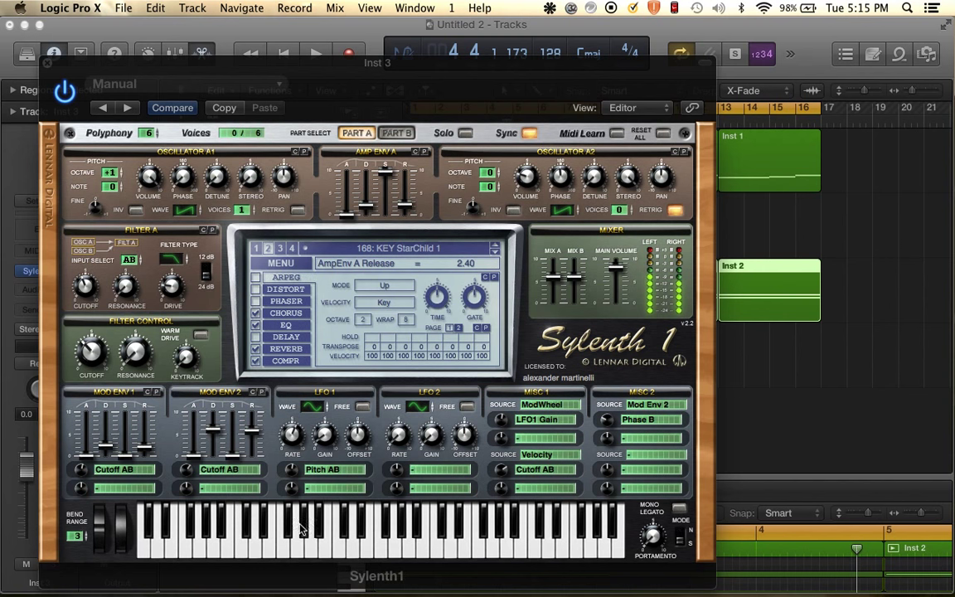
Set the reverb size to 4.94 and audition the patch.
{"action": "left_click", "coordinate": [292, 355]}
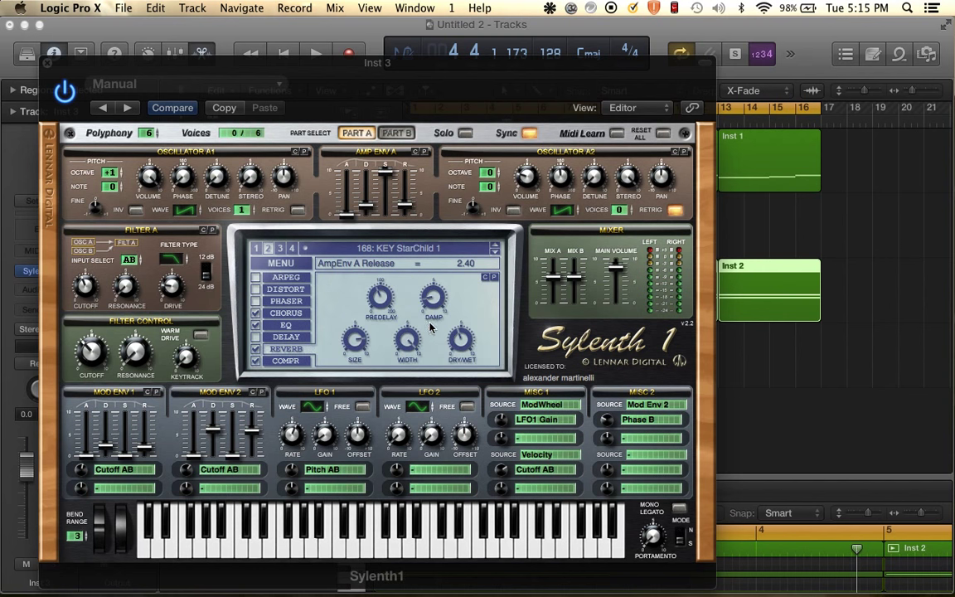
{"action": "left_click", "coordinate": [358, 340]}
{"action": "left_click_drag", "start_coordinate": [358, 374], "coordinate": [358, 382]}
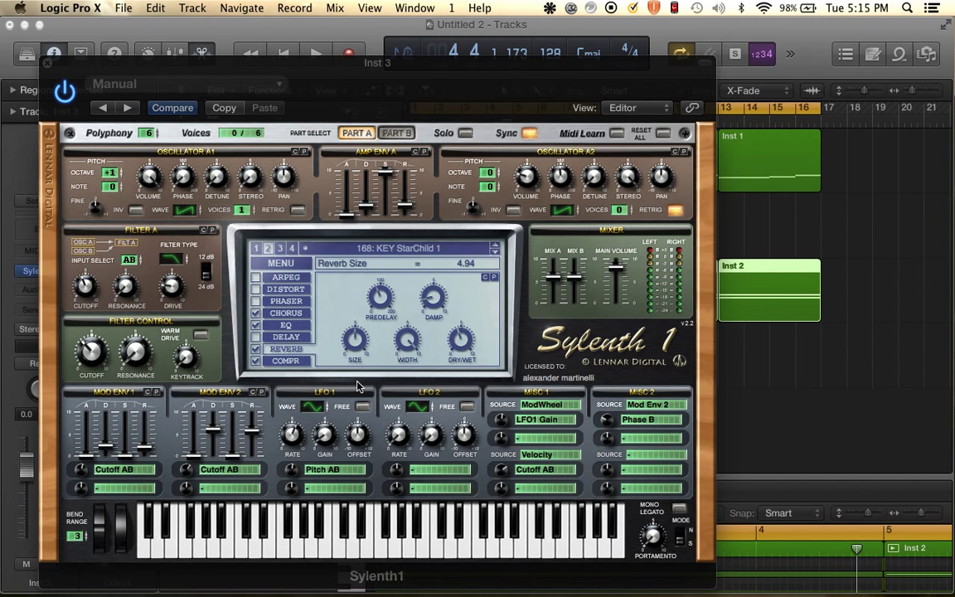
{"action": "left_click", "coordinate": [300, 543]}
{"action": "left_click", "coordinate": [327, 549]}
Set the Filter Control cutoff to 10.46 Hz and audition notes across the keyboard.
{"action": "left_click", "coordinate": [94, 362]}
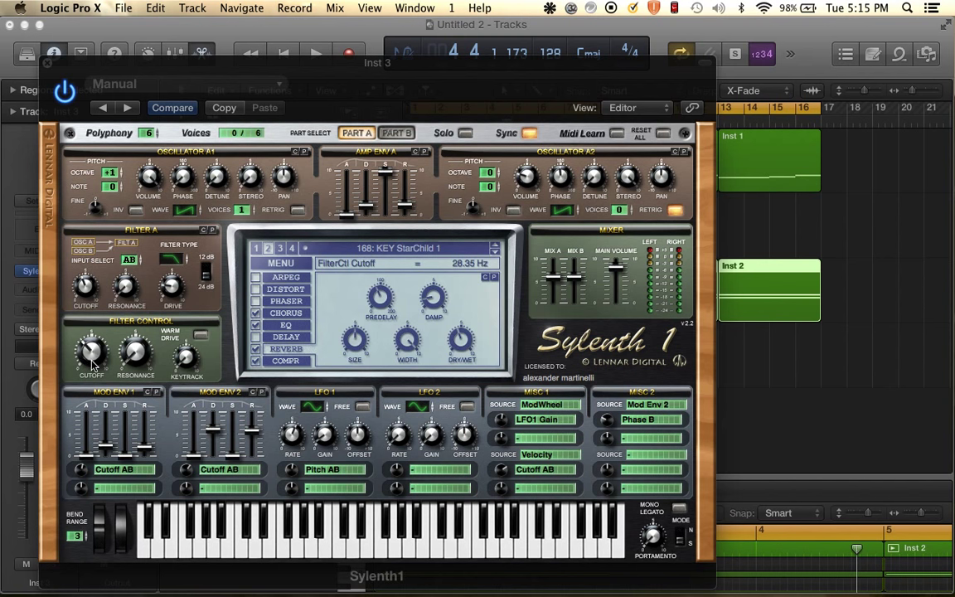
{"action": "left_click", "coordinate": [260, 541]}
{"action": "left_click", "coordinate": [303, 545]}
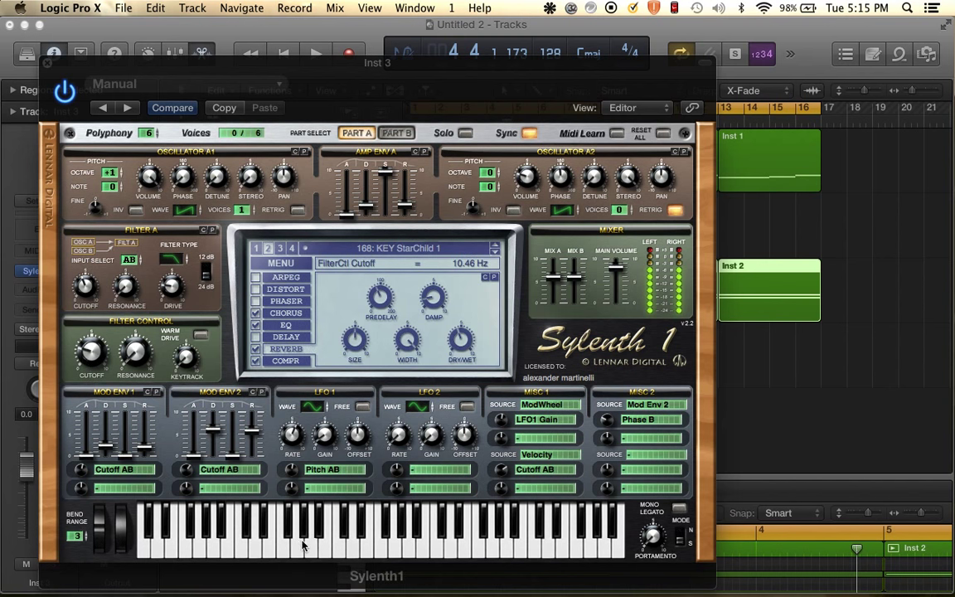
{"action": "left_click", "coordinate": [382, 542]}
{"action": "left_click", "coordinate": [472, 550]}
{"action": "left_click", "coordinate": [420, 550]}
{"action": "left_click", "coordinate": [348, 550]}
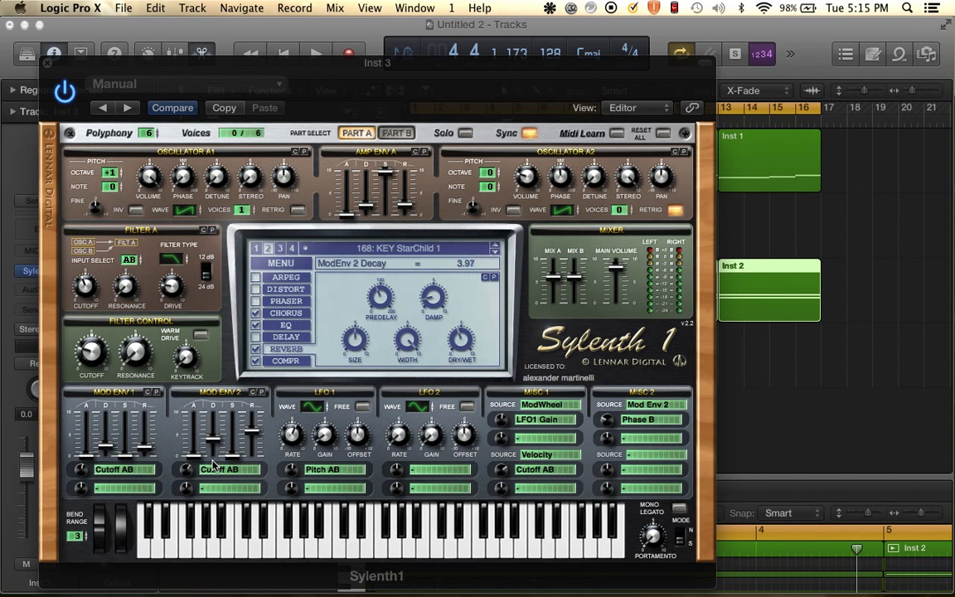
Set the Mod Env 2 decay to 2.71 and audition several notes.
{"action": "left_click", "coordinate": [317, 554]}
{"action": "left_click", "coordinate": [316, 547]}
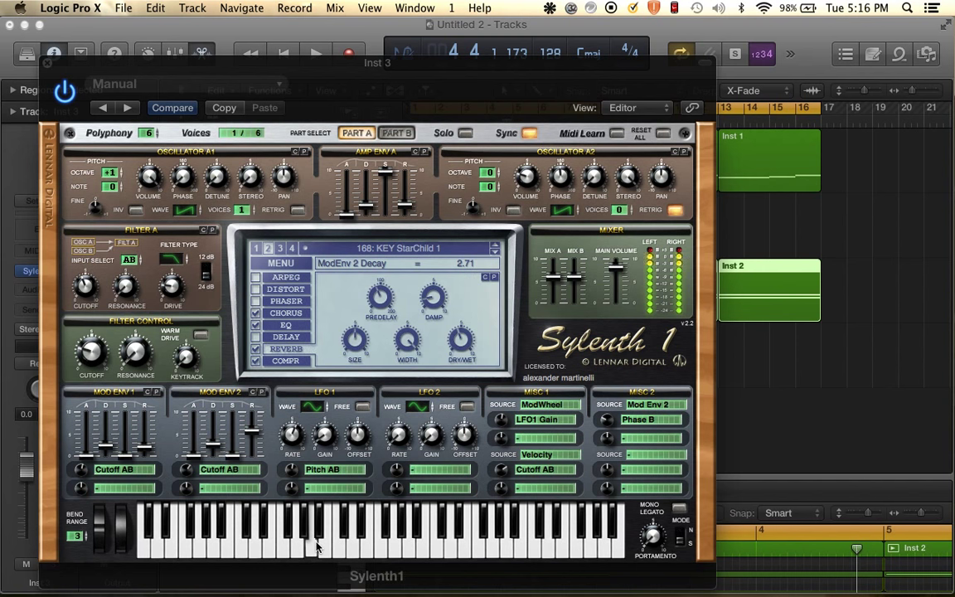
{"action": "left_click", "coordinate": [293, 545]}
{"action": "left_click", "coordinate": [273, 545]}
{"action": "left_click_drag", "start_coordinate": [274, 549], "coordinate": [332, 549]}
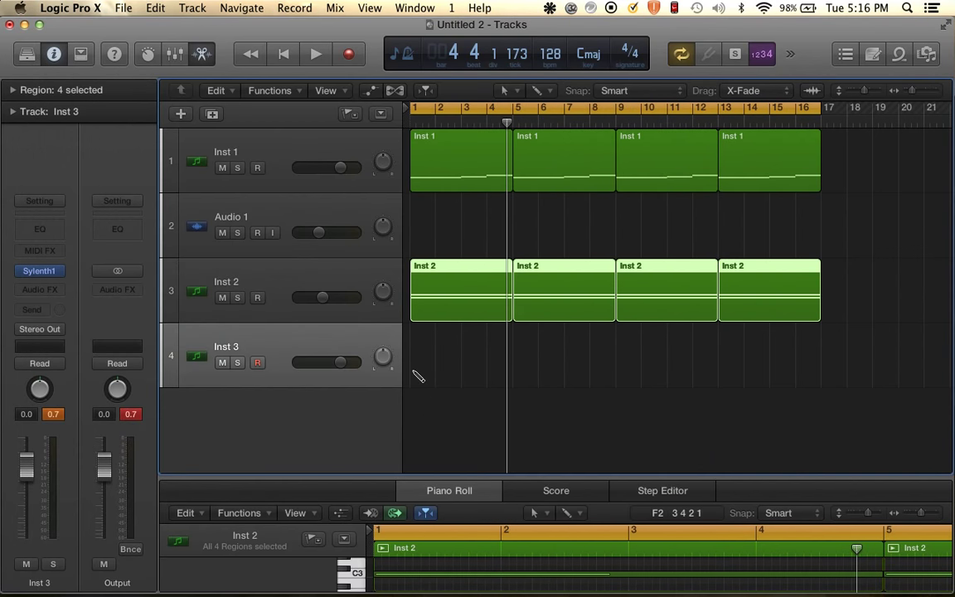
Create an Inst 3 region spanning bars 1 to 4 and enlarge the Piano Roll to edit it.
{"action": "left_click", "coordinate": [432, 371]}
{"action": "left_click_drag", "start_coordinate": [432, 371], "coordinate": [512, 342]}
{"action": "left_click_drag", "start_coordinate": [441, 477], "coordinate": [499, 209]}
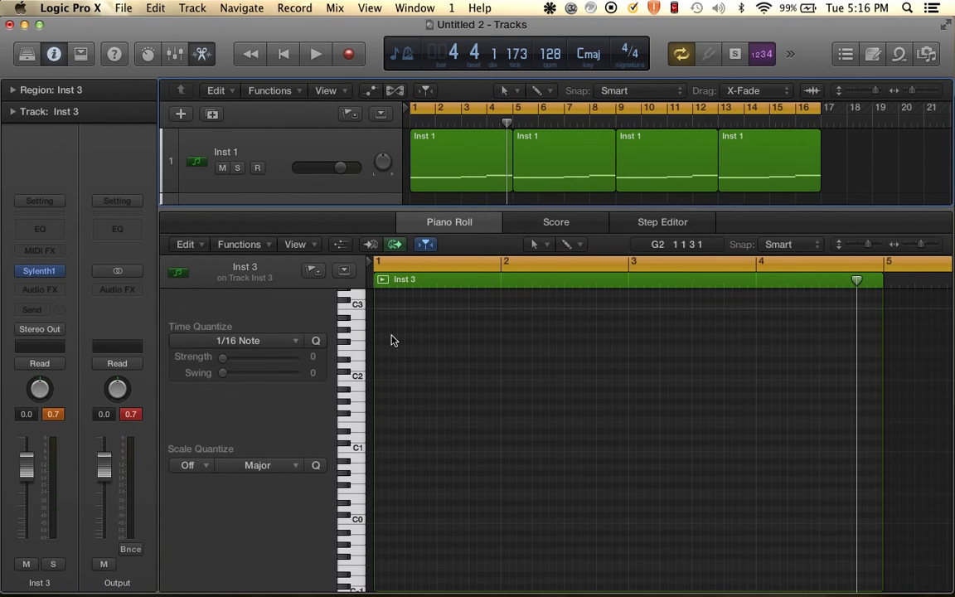
Audition C2 and the pitches just above it on the Piano Roll keyboard.
{"action": "left_click", "coordinate": [364, 377]}
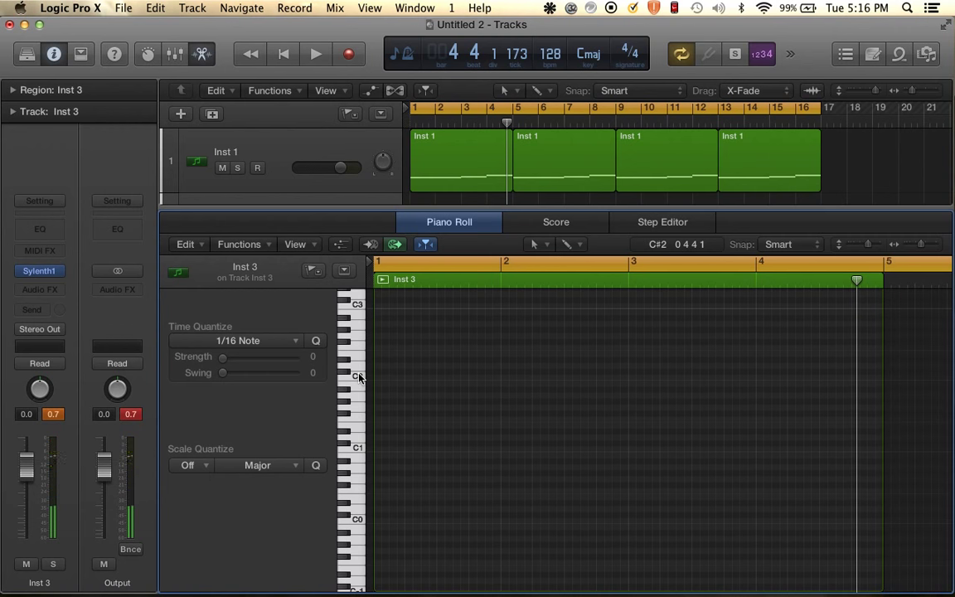
{"action": "left_click", "coordinate": [360, 359]}
{"action": "left_click", "coordinate": [356, 365]}
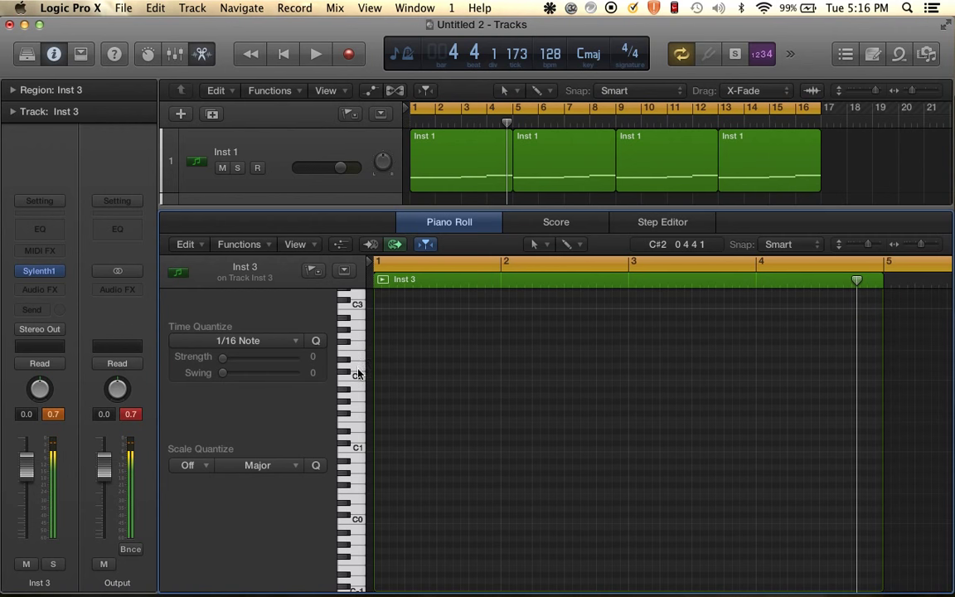
{"action": "left_click", "coordinate": [358, 361]}
{"action": "left_click", "coordinate": [358, 377]}
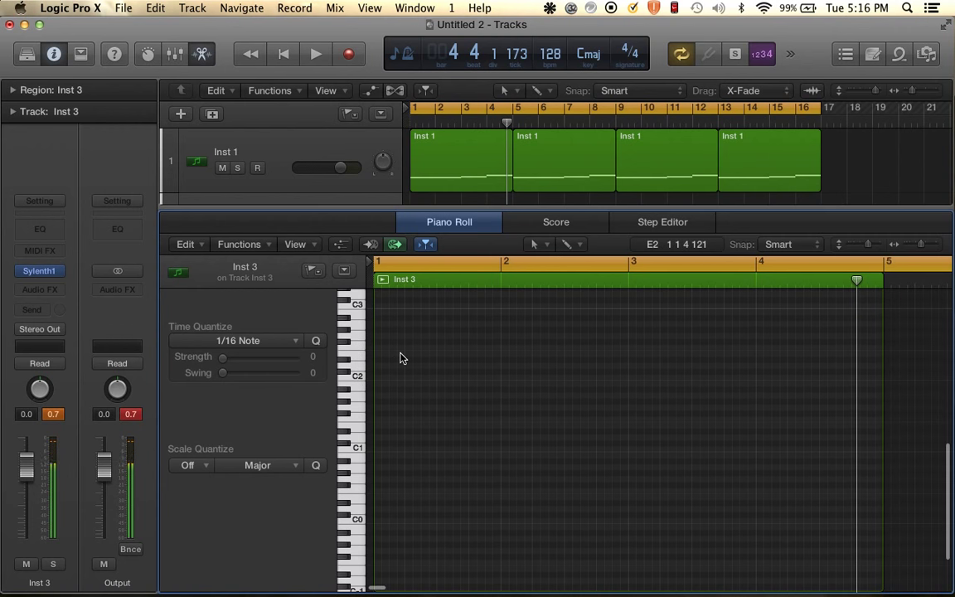
Add a G2 note at bar 1 with length 0 0 2 0, followed by an equal-length C2 note, and play them.
{"action": "scroll", "coordinate": [400, 358], "scroll_direction": "up", "scroll_amount": 5}
{"action": "scroll", "coordinate": [399, 358], "scroll_direction": "left", "scroll_amount": 10}
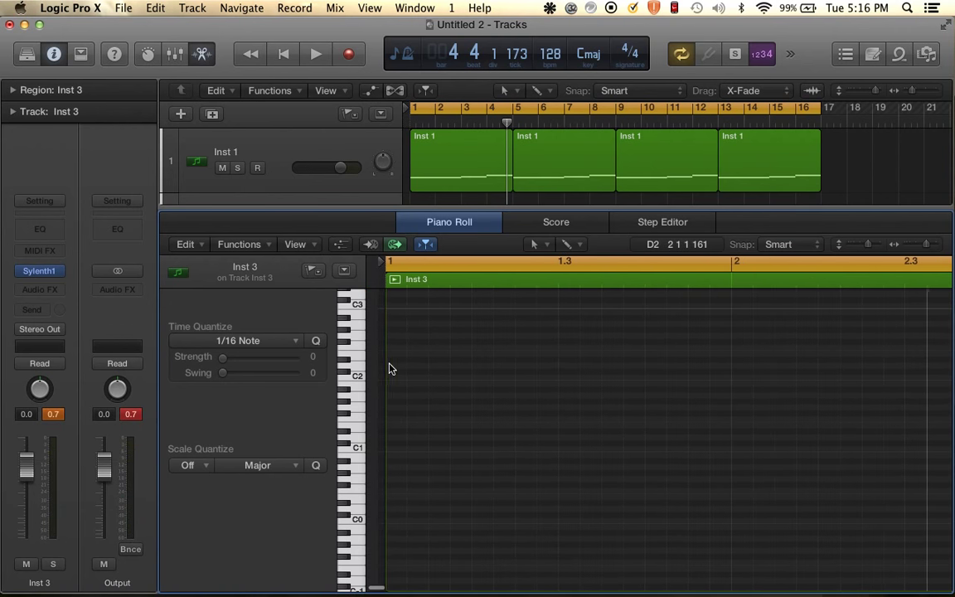
{"action": "left_click", "coordinate": [384, 336], "text": "super"}
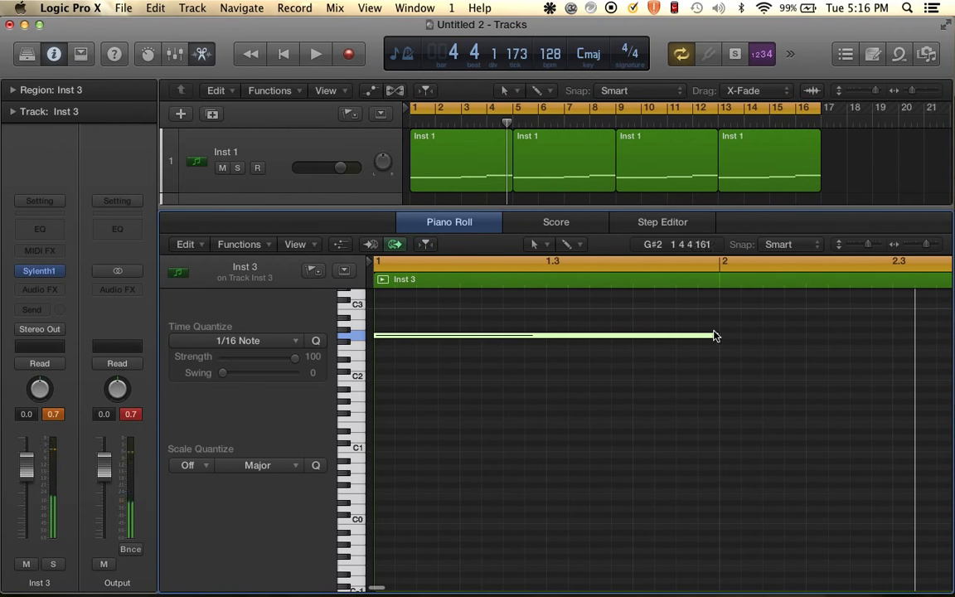
{"action": "mouse_move", "coordinate": [718, 336]}
{"action": "left_mouse_down"}
{"action": "mouse_move", "coordinate": [396, 335]}
{"action": "mouse_move", "coordinate": [413, 338]}
{"action": "left_mouse_up"}
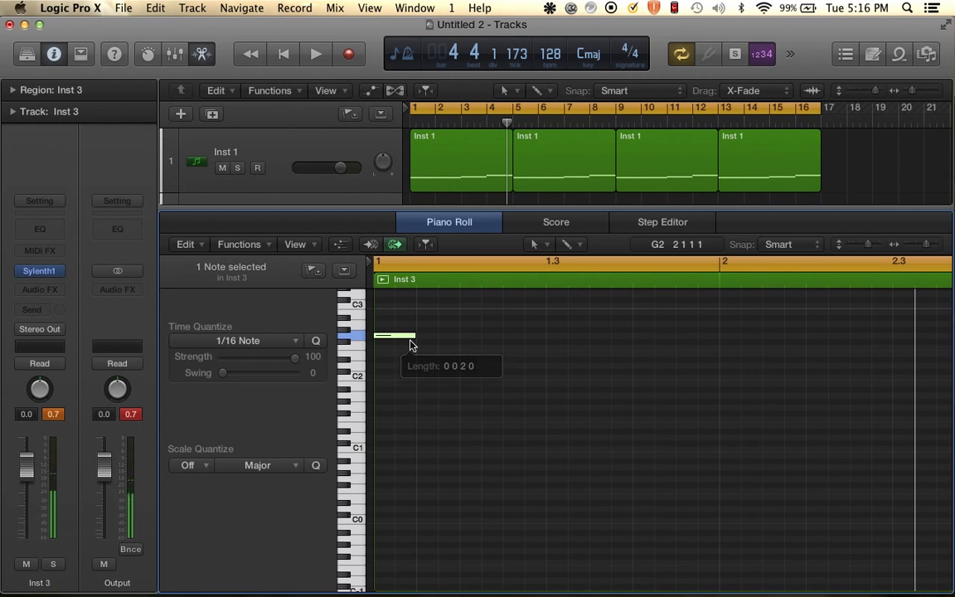
{"action": "left_click", "coordinate": [425, 376], "text": "super"}
{"action": "key", "text": "space"}
{"action": "key", "text": "space"}
Repeat the two-note G2 and C2 pattern twice with one copy each time.
{"action": "left_click_drag", "start_coordinate": [403, 317], "coordinate": [442, 427]}
{"action": "key", "text": "super+a"}
{"action": "key", "text": "super+r"}
{"action": "left_click", "coordinate": [572, 247]}
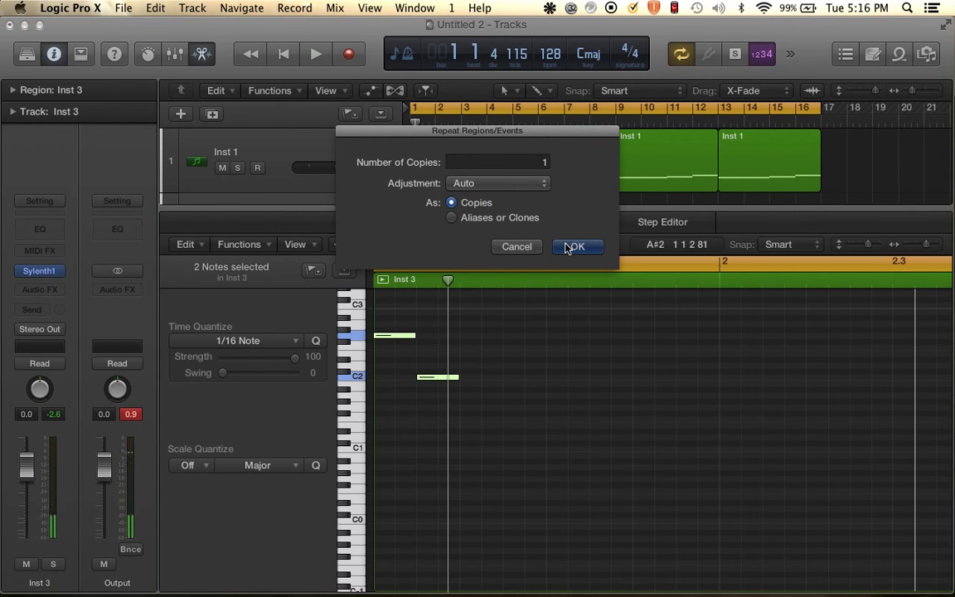
{"action": "key", "text": "super+r"}
{"action": "left_click", "coordinate": [577, 246]}
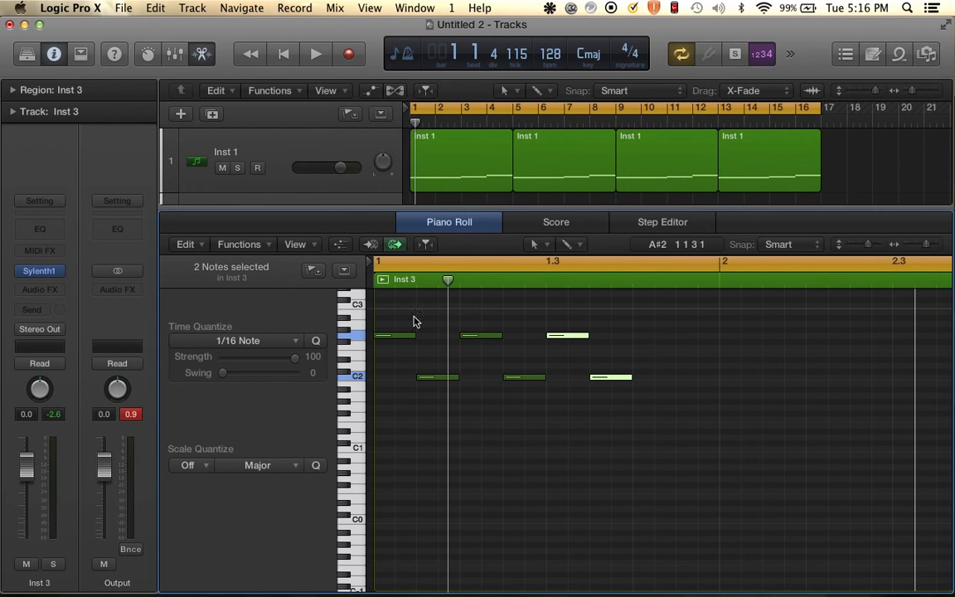
Repeat the six notes once, then play the pattern while lowering the Inst 3 channel volume.
{"action": "left_click_drag", "start_coordinate": [390, 322], "coordinate": [610, 401]}
{"action": "key", "text": "super+r"}
{"action": "left_click", "coordinate": [578, 248]}
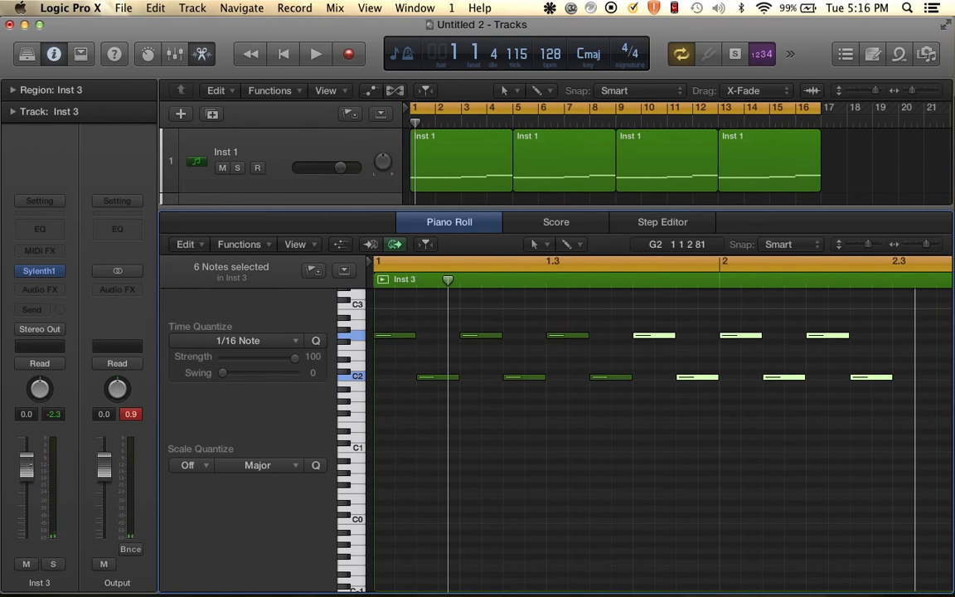
{"action": "key", "text": "space"}
{"action": "scroll", "coordinate": [575, 426], "scroll_direction": "down", "scroll_amount": 5}
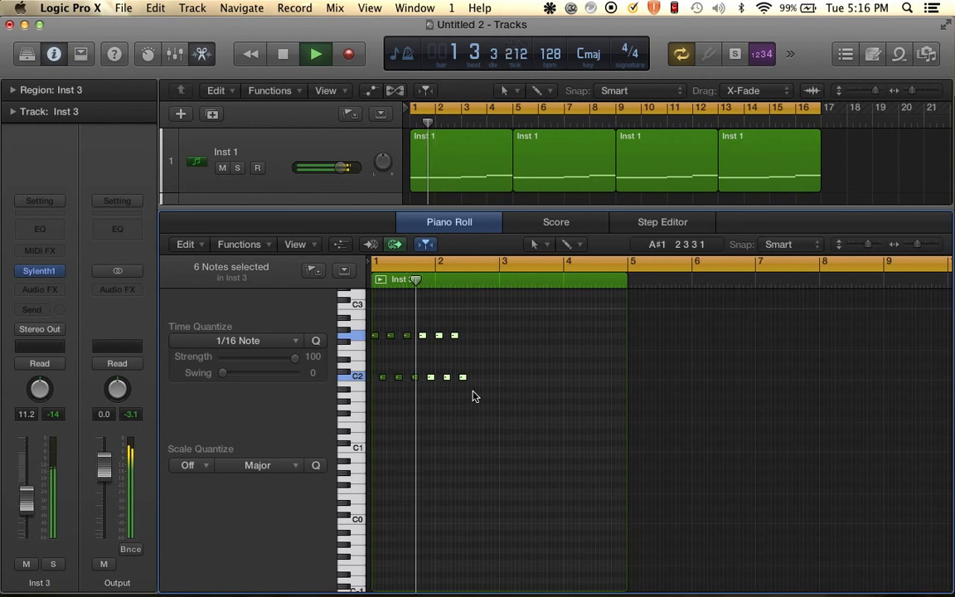
Stop playback and repeat all twelve notes twice to extend the pattern past bar 5.
{"action": "left_click_drag", "start_coordinate": [472, 391], "coordinate": [366, 307]}
{"action": "key", "text": "space"}
{"action": "key", "text": "super+r"}
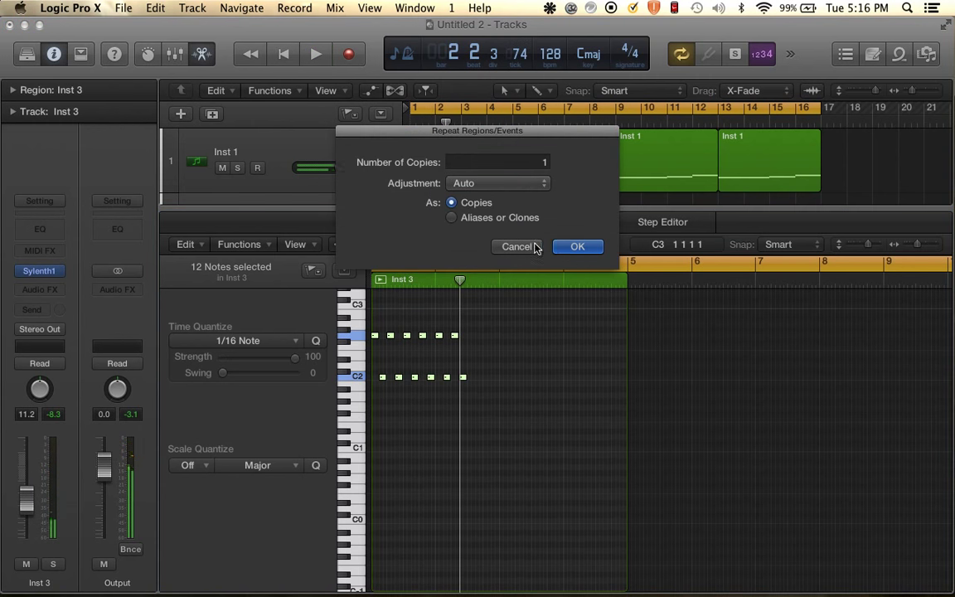
{"action": "left_click", "coordinate": [561, 239]}
{"action": "key", "text": "super+r"}
{"action": "key", "text": "Return"}
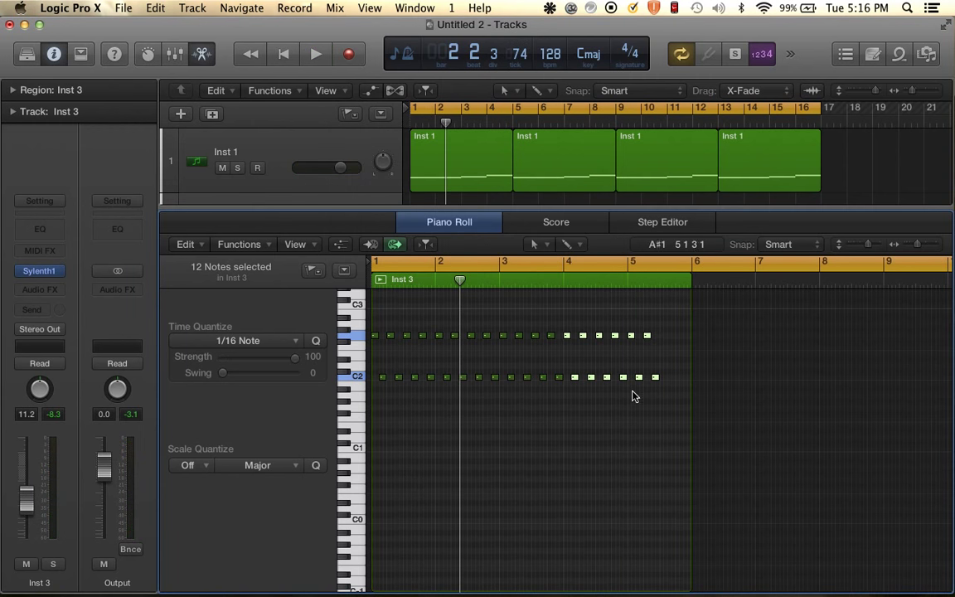
Delete the notes beyond bar 5 and trim the Inst 3 region to end at bar 5.
{"action": "left_click_drag", "start_coordinate": [631, 317], "coordinate": [652, 406]}
{"action": "key", "text": "Delete"}
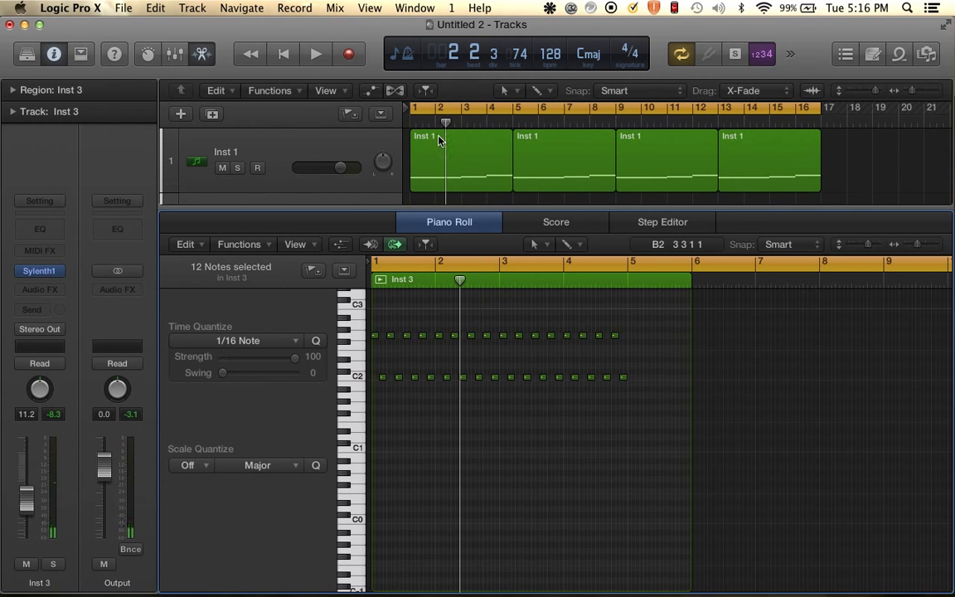
{"action": "scroll", "coordinate": [445, 165], "scroll_direction": "down", "scroll_amount": 5}
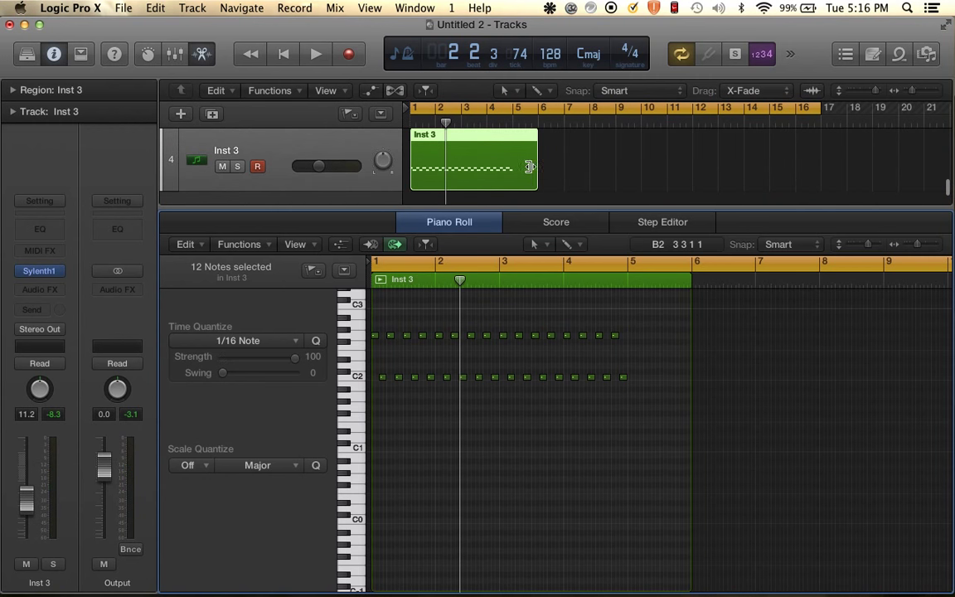
{"action": "left_click_drag", "start_coordinate": [531, 170], "coordinate": [513, 173]}
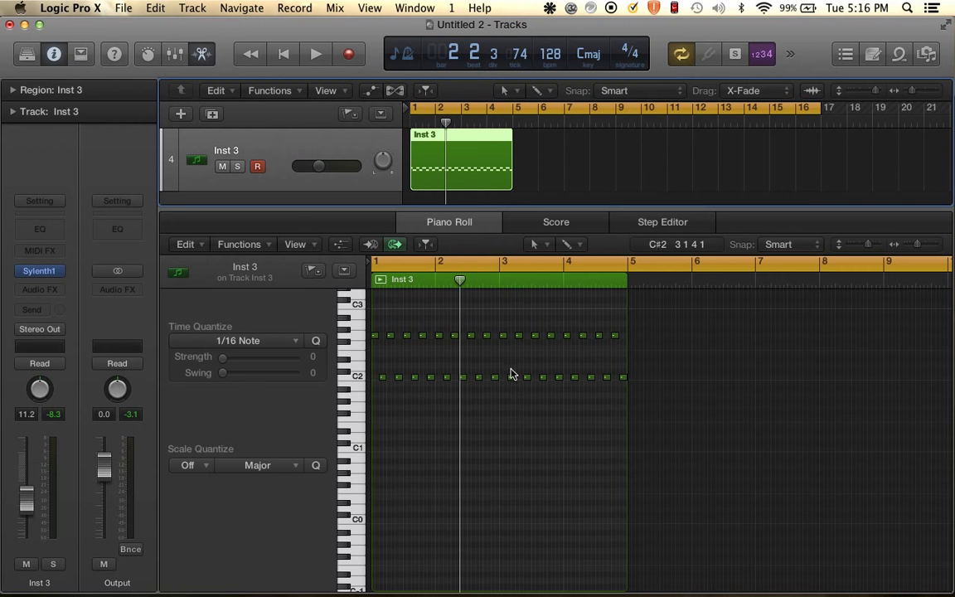
Examine the alternating G2 and C2 notes of the Inst 3 region, selecting all notes of each pitch in turn.
{"action": "scroll", "coordinate": [512, 372], "scroll_direction": "up", "scroll_amount": 5}
{"action": "scroll", "coordinate": [511, 372], "scroll_direction": "left", "scroll_amount": 5}
{"action": "left_click", "coordinate": [354, 379]}
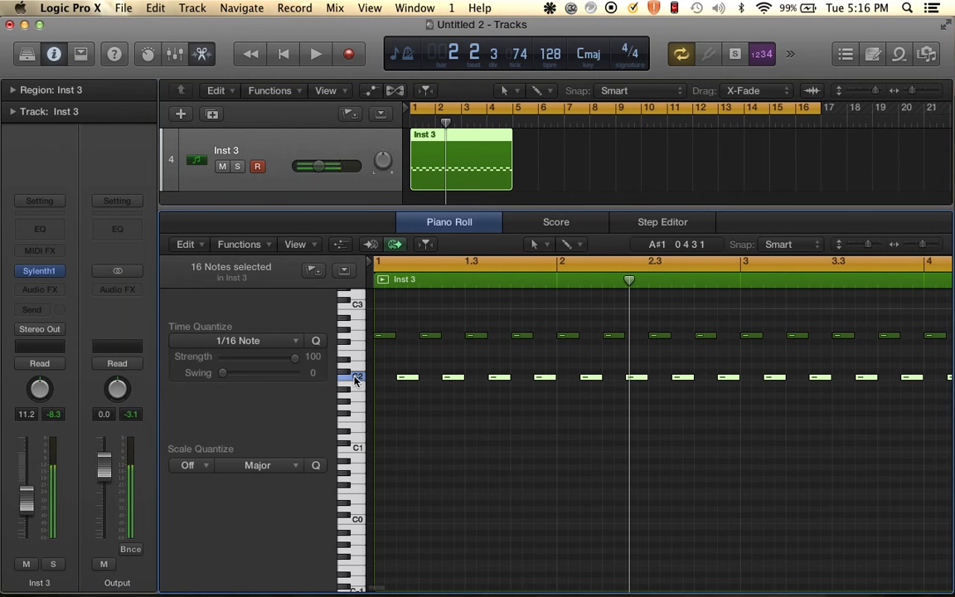
{"action": "left_click", "coordinate": [356, 339]}
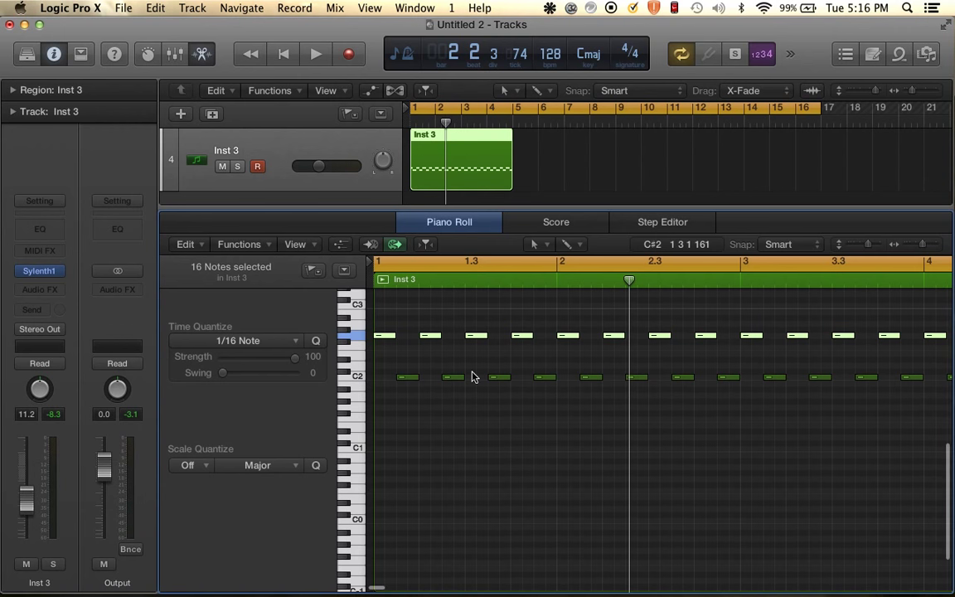
{"action": "key", "text": "super+Right"}
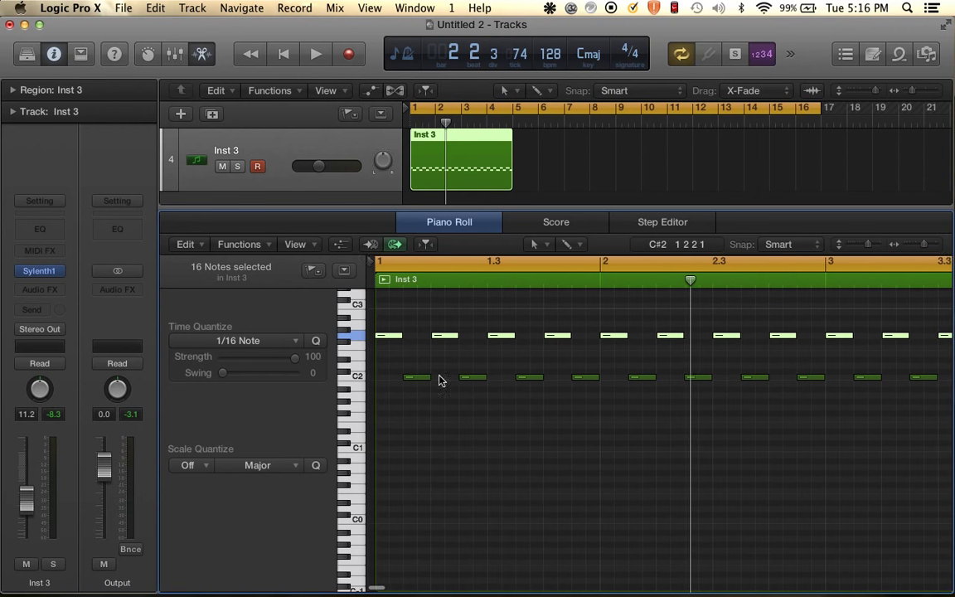
{"action": "left_click", "coordinate": [404, 403]}
{"action": "scroll", "coordinate": [404, 402], "scroll_direction": "down", "scroll_amount": 3}
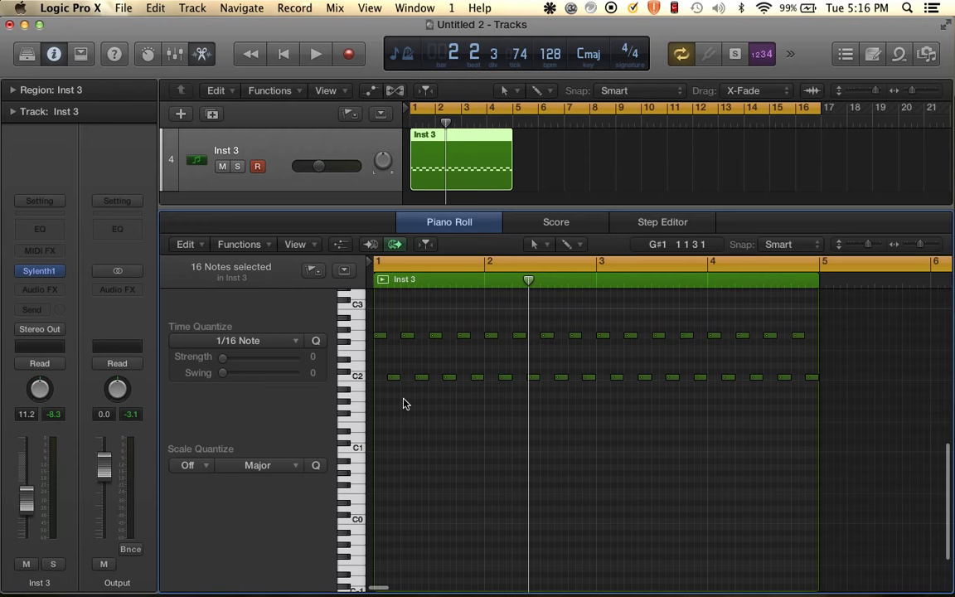
{"action": "scroll", "coordinate": [404, 404], "scroll_direction": "up", "scroll_amount": 2}
{"action": "key", "text": "super+Right"}
{"action": "key", "text": "super+Right"}
{"action": "key", "text": "super+Right"}
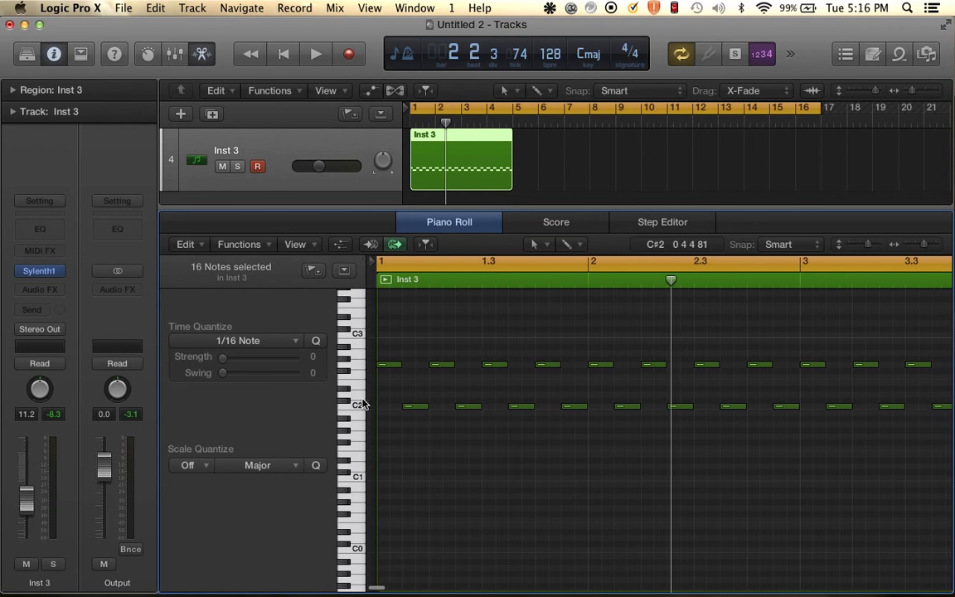
{"action": "left_click", "coordinate": [354, 406]}
{"action": "key", "text": "super+Left"}
{"action": "key", "text": "super+Left"}
{"action": "key", "text": "super+Left"}
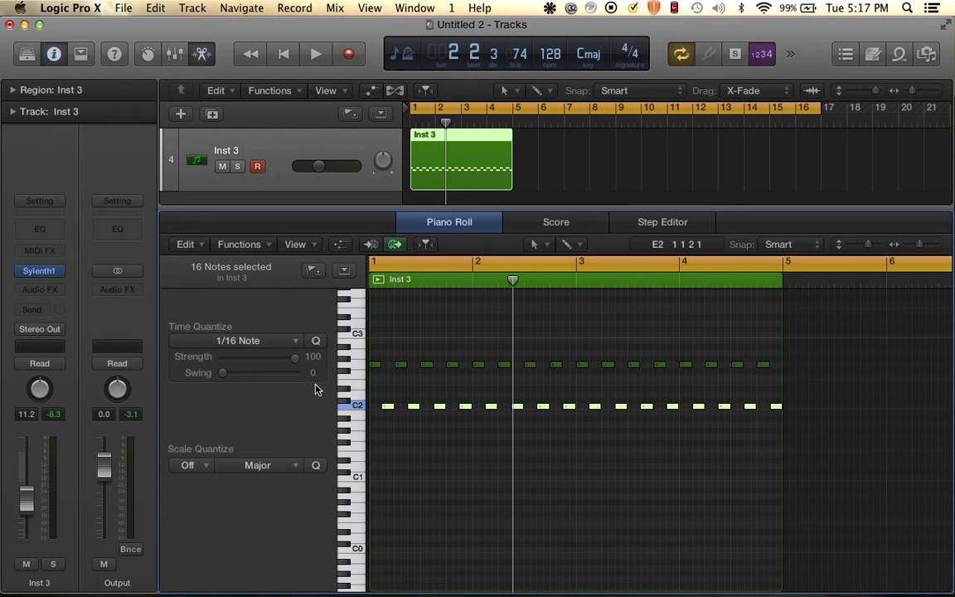
{"action": "key", "text": "super+Right"}
{"action": "key", "text": "super+Right"}
{"action": "key", "text": "super+Right"}
{"action": "key", "text": "super+Right"}
{"action": "key", "text": "super+Right"}
{"action": "key", "text": "super+Right"}
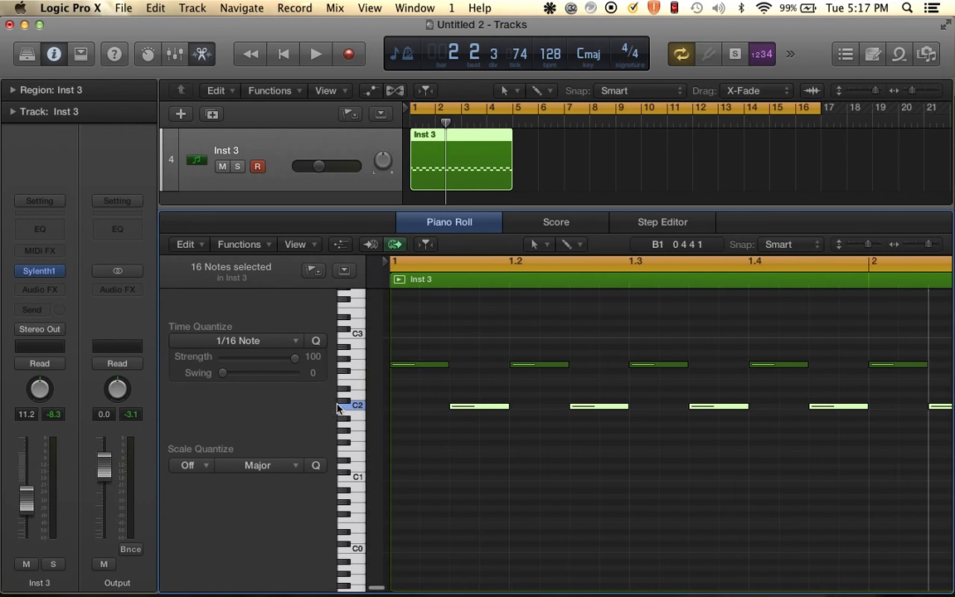
{"action": "left_click", "coordinate": [358, 365]}
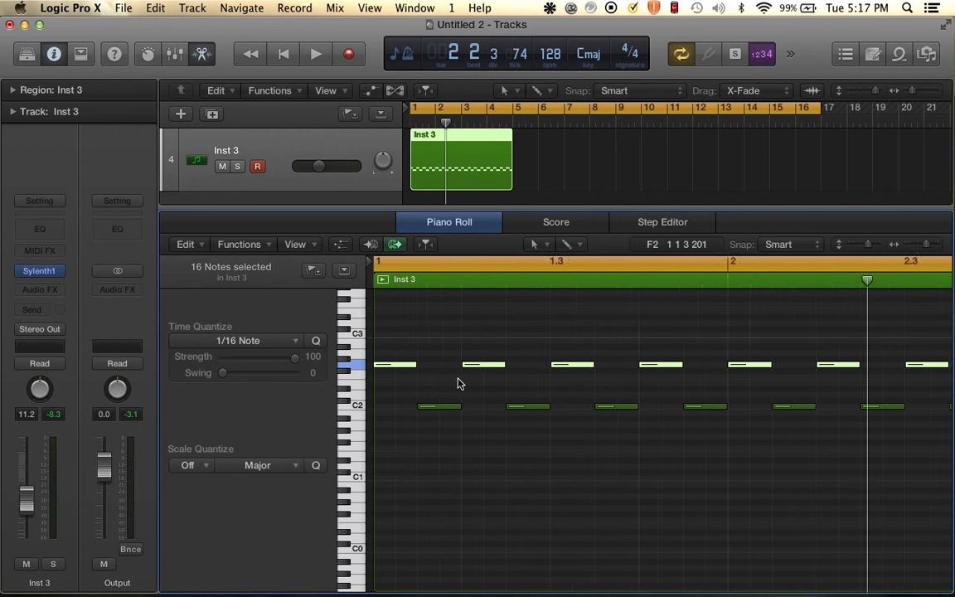
{"action": "key", "text": "super+Left"}
{"action": "key", "text": "super+Left"}
{"action": "key", "text": "super+Left"}
{"action": "key", "text": "super+Left"}
{"action": "key", "text": "super+Left"}
{"action": "key", "text": "super+Left"}
Play the arrangement and repeat the Inst 3 region three times, one copy each, to fill the tracks up to bar 17.
{"action": "key", "text": "space"}
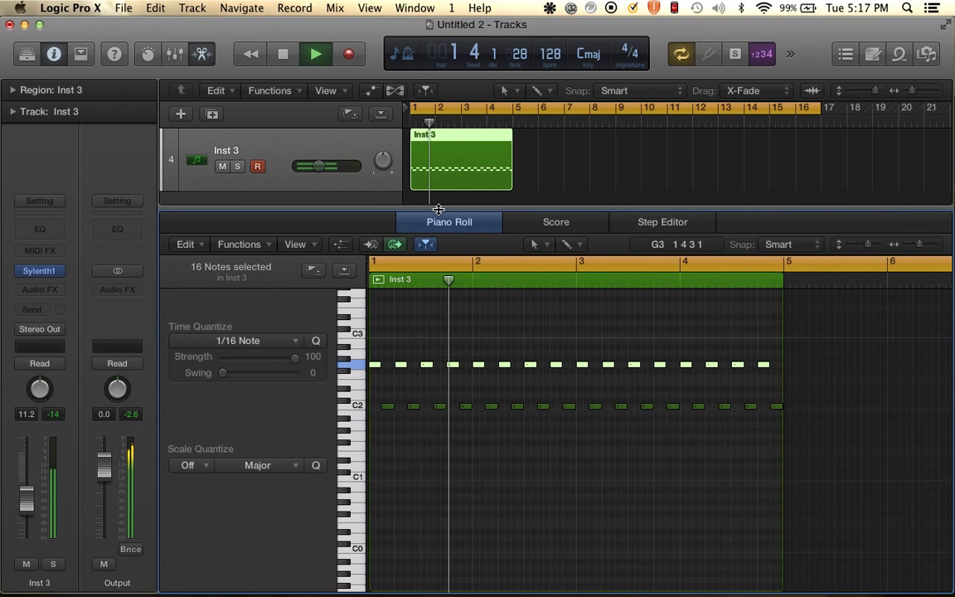
{"action": "left_click_drag", "start_coordinate": [444, 208], "coordinate": [444, 469]}
{"action": "left_click", "coordinate": [481, 370]}
{"action": "key", "text": "super+r"}
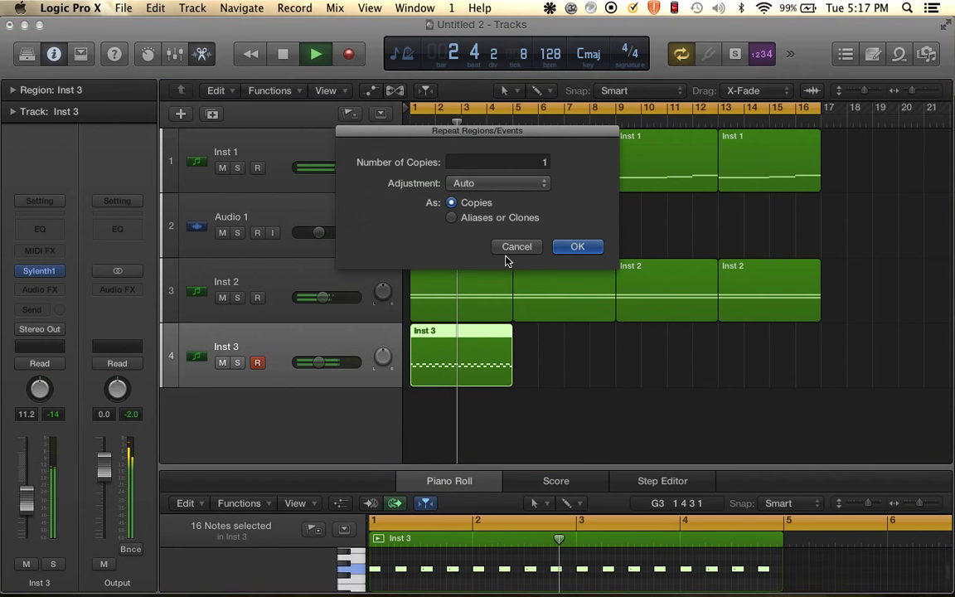
{"action": "left_click", "coordinate": [575, 247]}
{"action": "left_click", "coordinate": [570, 248]}
{"action": "key", "text": "super+r"}
{"action": "left_click", "coordinate": [570, 248]}
{"action": "key", "text": "super+r"}
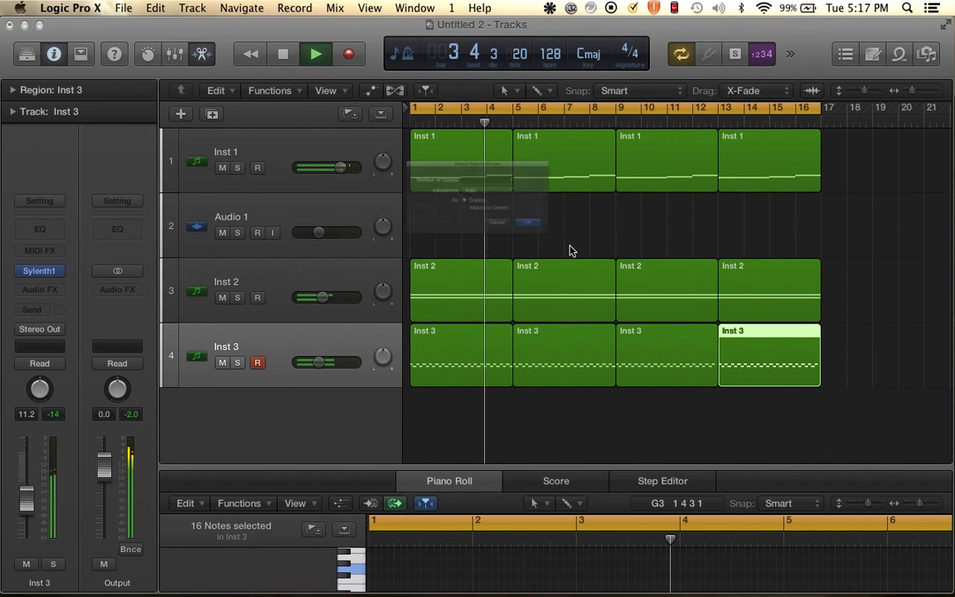
{"action": "left_click", "coordinate": [570, 248]}
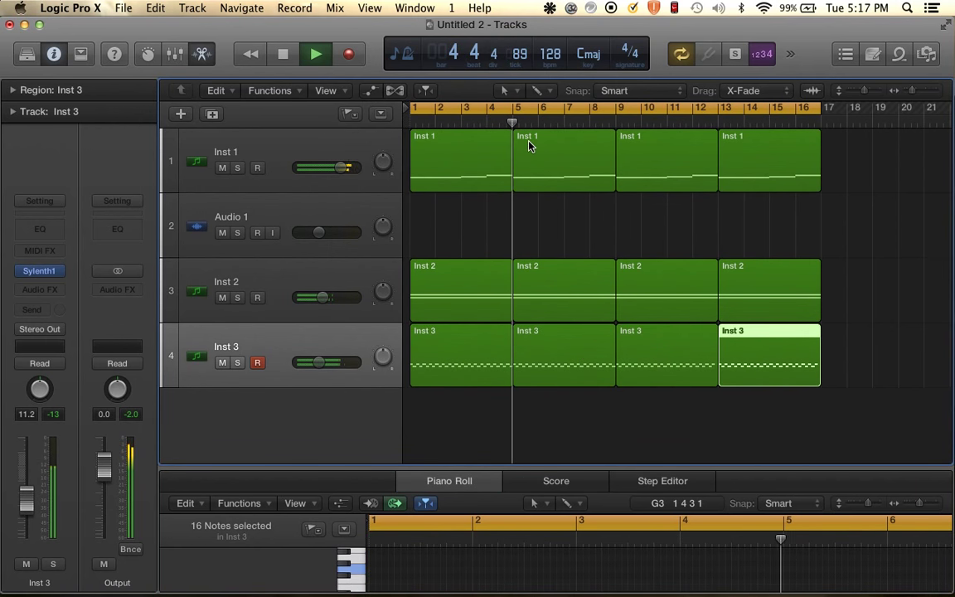
Stop playback and join the first two Inst 1 regions into one region spanning bars 1 to 9.
{"action": "key", "text": "space"}
{"action": "left_click", "coordinate": [568, 169]}
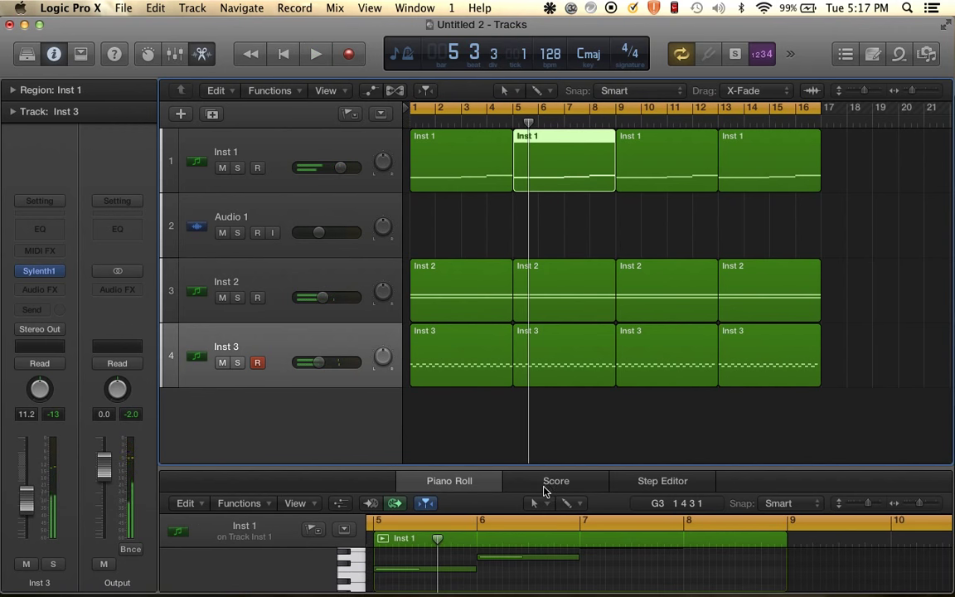
{"action": "left_click_drag", "start_coordinate": [540, 466], "coordinate": [563, 215]}
{"action": "left_click_drag", "start_coordinate": [489, 198], "coordinate": [548, 143]}
{"action": "right_click", "coordinate": [548, 145]}
{"action": "left_click", "coordinate": [563, 146]}
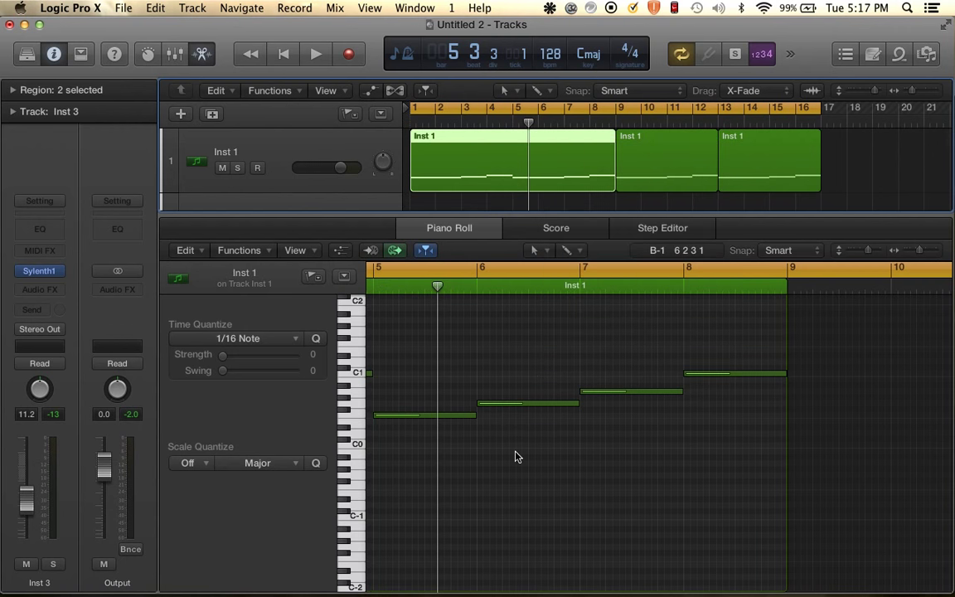
Delete the G0 note at bar 6 of Inst 1 and extend the F0 note at bar 5 to end at bar 7.
{"action": "scroll", "coordinate": [516, 456], "scroll_direction": "left", "scroll_amount": 5}
{"action": "key", "text": "super+Right"}
{"action": "key", "text": "super+Right"}
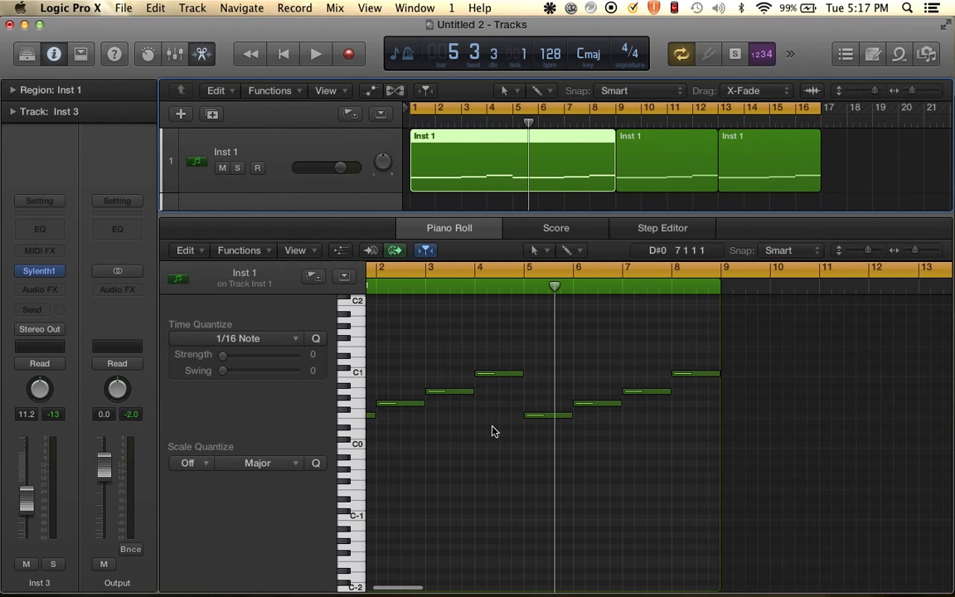
{"action": "left_click", "coordinate": [599, 403]}
{"action": "key", "text": "Delete"}
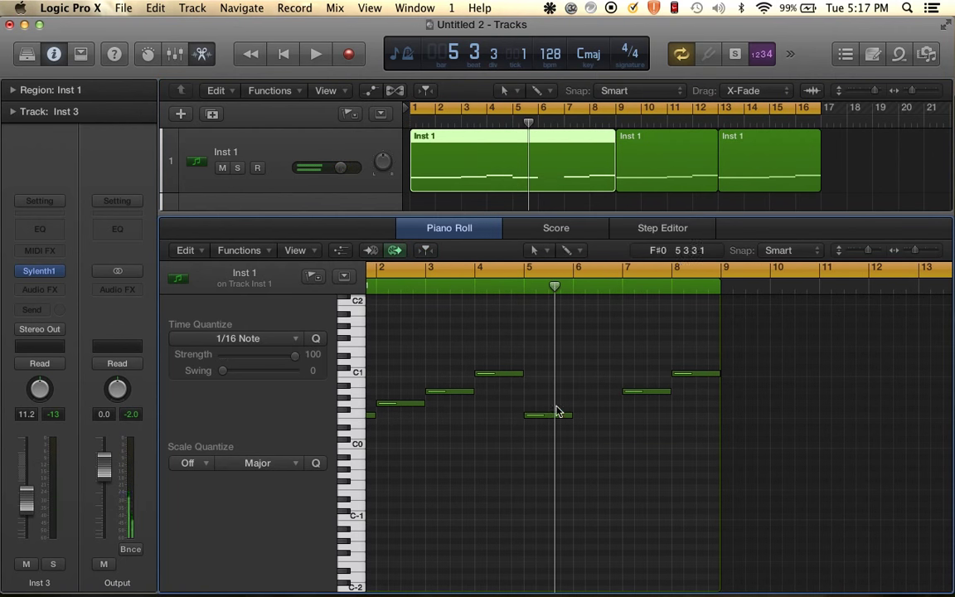
{"action": "left_click_drag", "start_coordinate": [571, 414], "coordinate": [622, 416]}
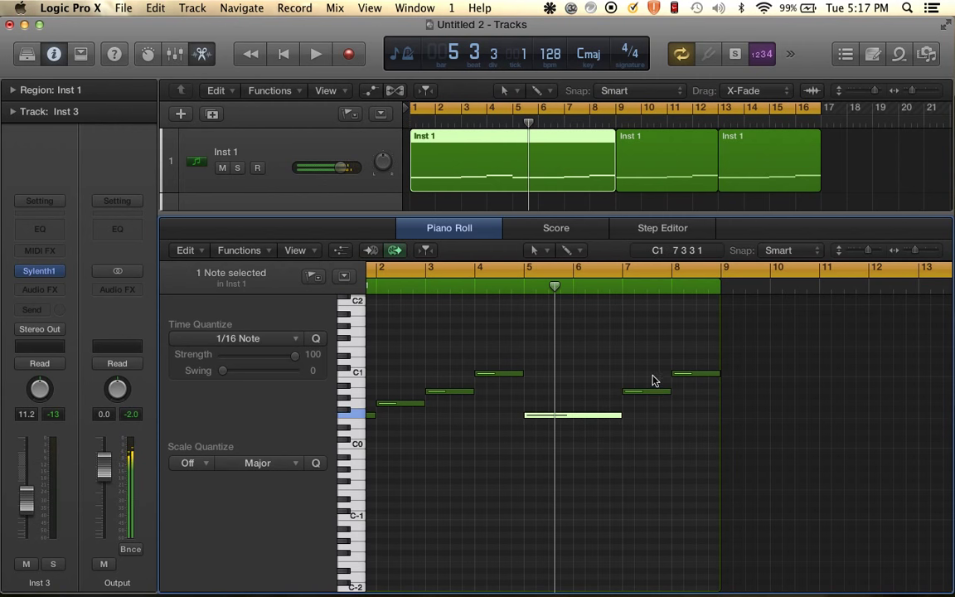
Replace the two Inst 1 notes in bars 7 and 8 with a single G0 note lasting from bar 7 to bar 9.
{"action": "left_click", "coordinate": [653, 376]}
{"action": "left_click_drag", "start_coordinate": [695, 355], "coordinate": [691, 406]}
{"action": "key", "text": "Delete"}
{"action": "scroll", "coordinate": [442, 409], "scroll_direction": "left", "scroll_amount": 3}
{"action": "scroll", "coordinate": [419, 408], "scroll_direction": "left", "scroll_amount": 2}
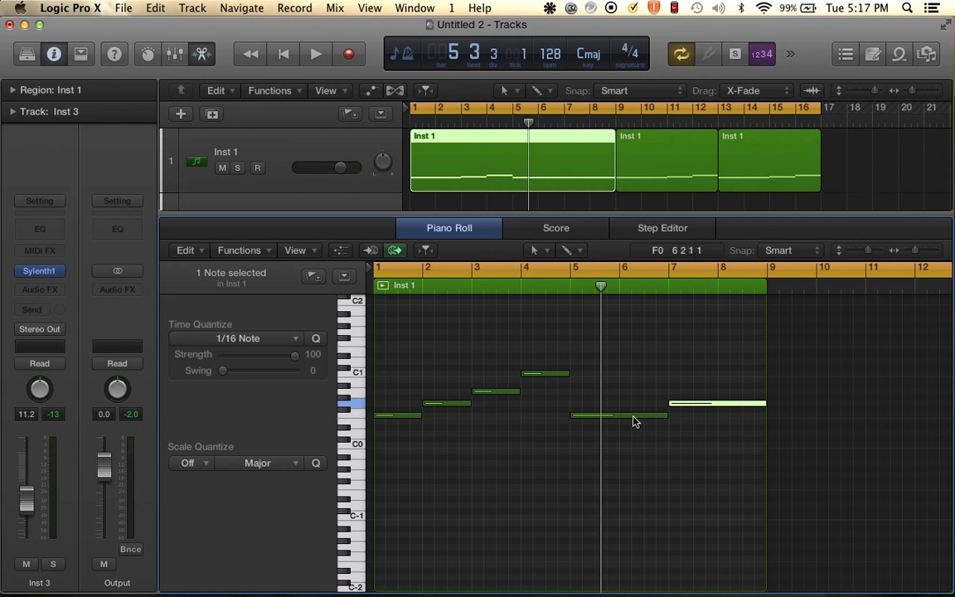
{"action": "left_click", "coordinate": [678, 477]}
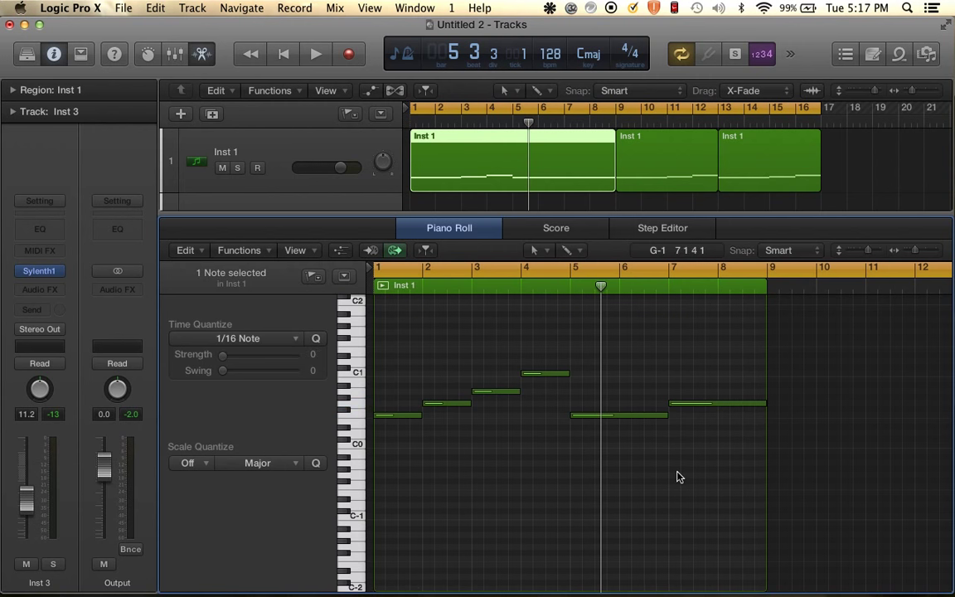
Play the arrangement from the start through bar 8 to check the edited Inst 1 bass line.
{"action": "key", "text": "space"}
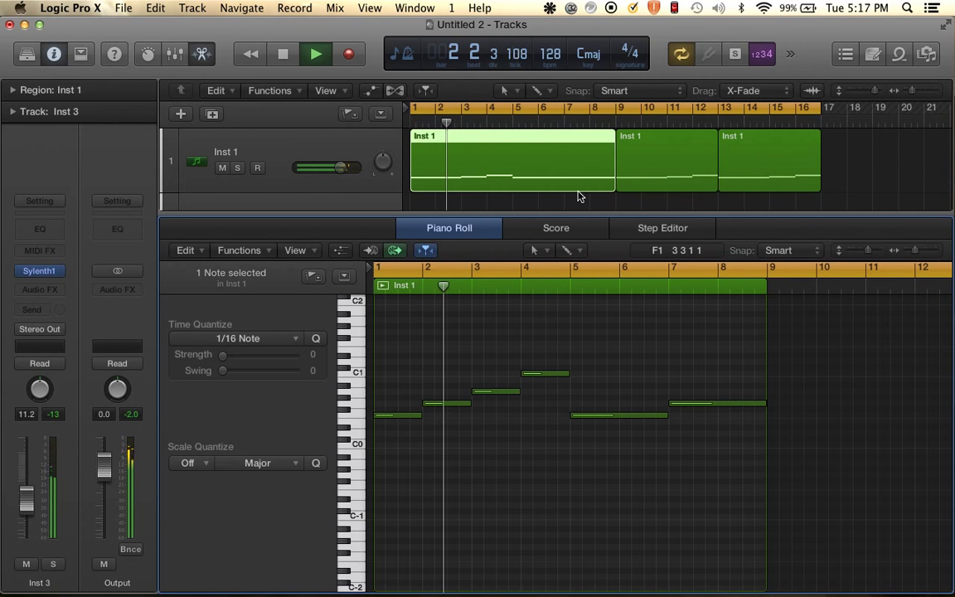
{"action": "scroll", "coordinate": [553, 167], "scroll_direction": "down", "scroll_amount": 3}
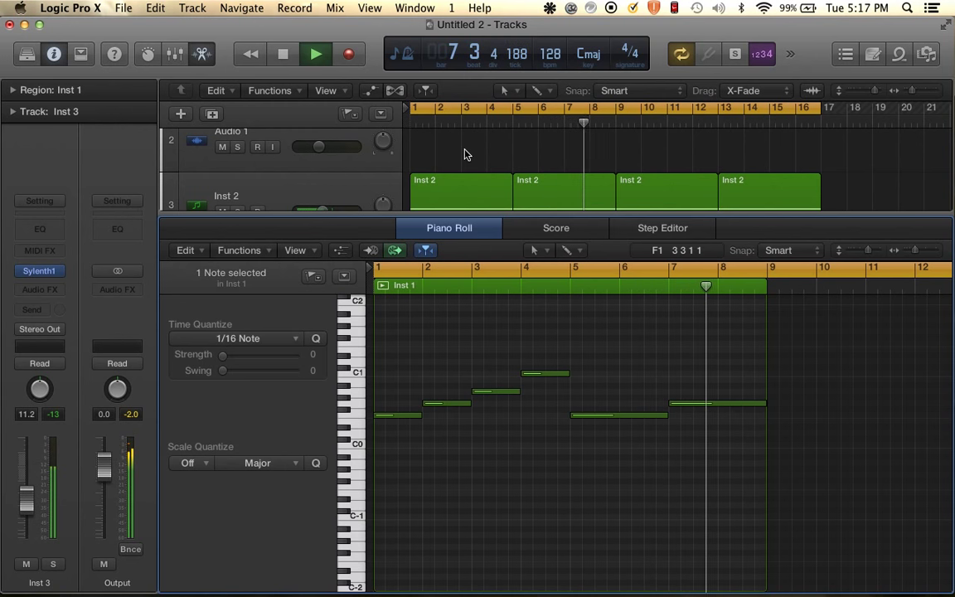
{"action": "scroll", "coordinate": [651, 169], "scroll_direction": "up", "scroll_amount": 5}
{"action": "key", "text": "space"}
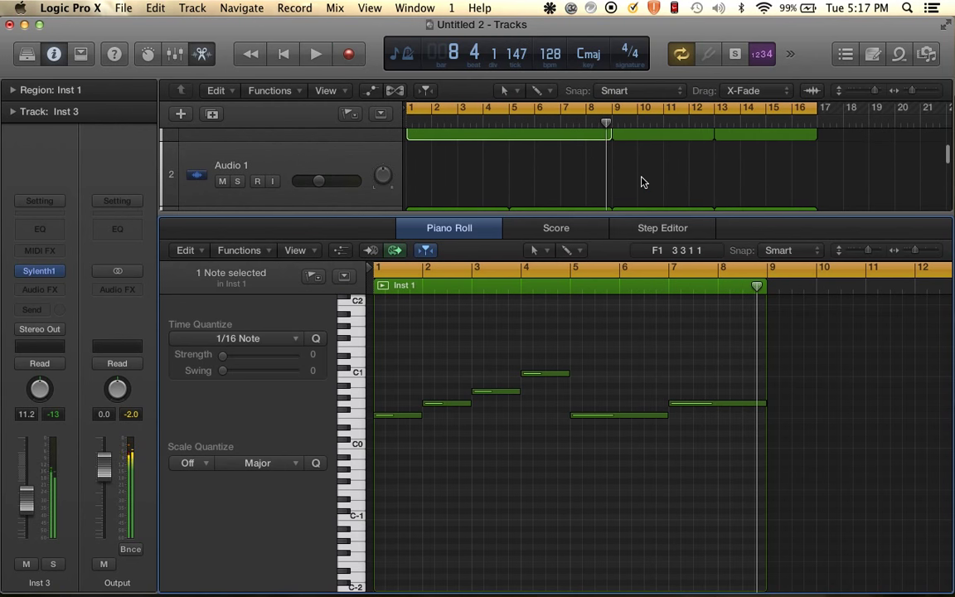
Delete the two Inst 1 regions after bar 9 and repeat the edited eight-bar region with one copy.
{"action": "left_click_drag", "start_coordinate": [643, 204], "coordinate": [749, 177]}
{"action": "key", "text": "Delete"}
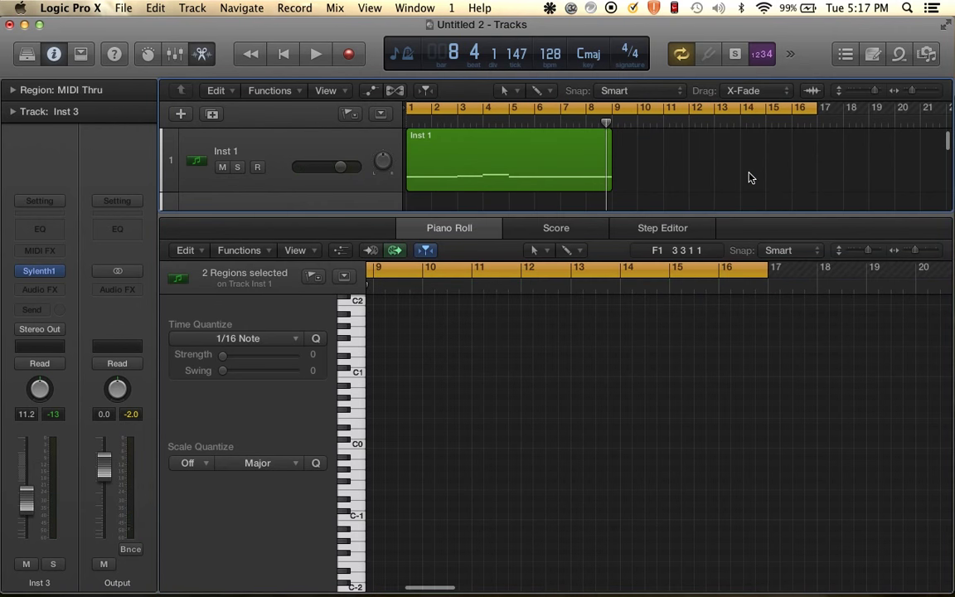
{"action": "left_click", "coordinate": [478, 150]}
{"action": "key", "text": "super+r"}
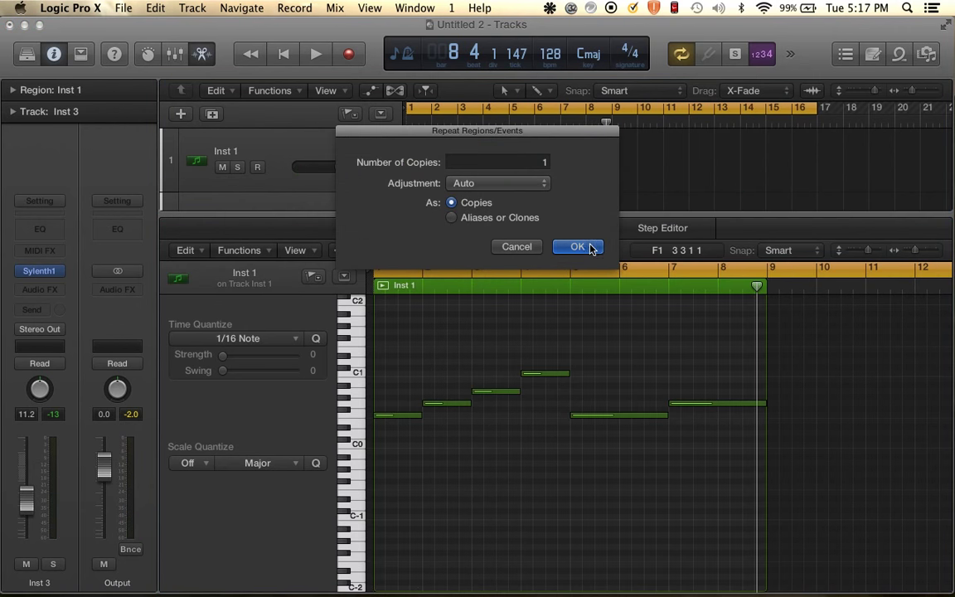
{"action": "left_click", "coordinate": [571, 246]}
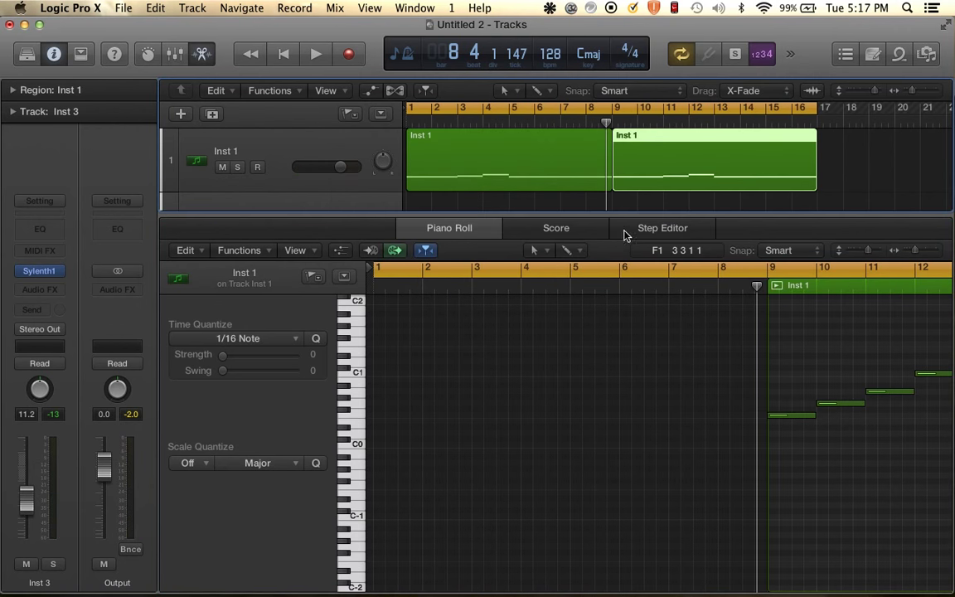
Enlarge the tracks area and add a new software instrument track, Inst 4, below Inst 3.
{"action": "left_click_drag", "start_coordinate": [538, 212], "coordinate": [537, 428]}
{"action": "left_click", "coordinate": [537, 189]}
{"action": "left_click", "coordinate": [531, 209]}
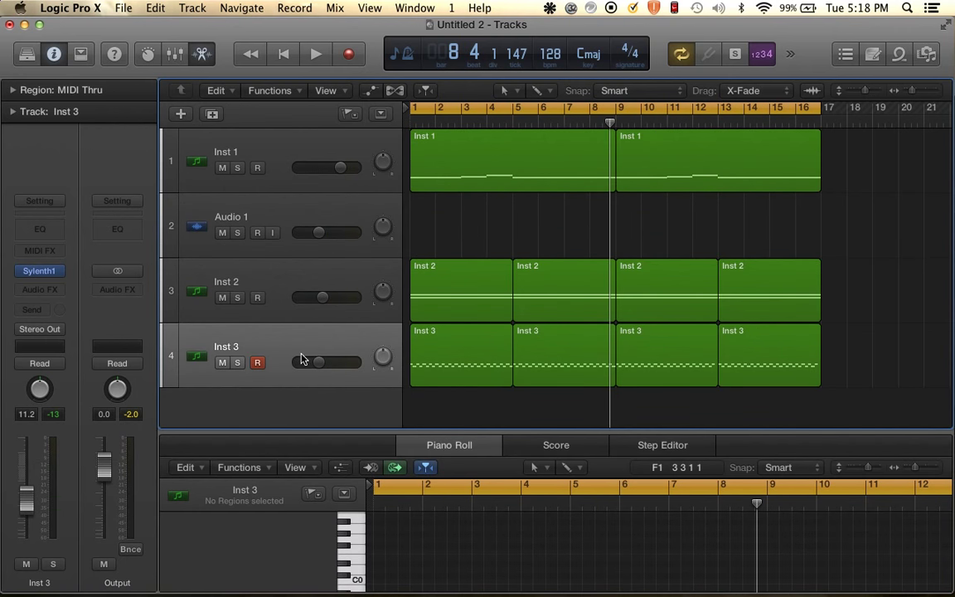
{"action": "left_click", "coordinate": [274, 375]}
{"action": "double_click", "coordinate": [280, 404]}
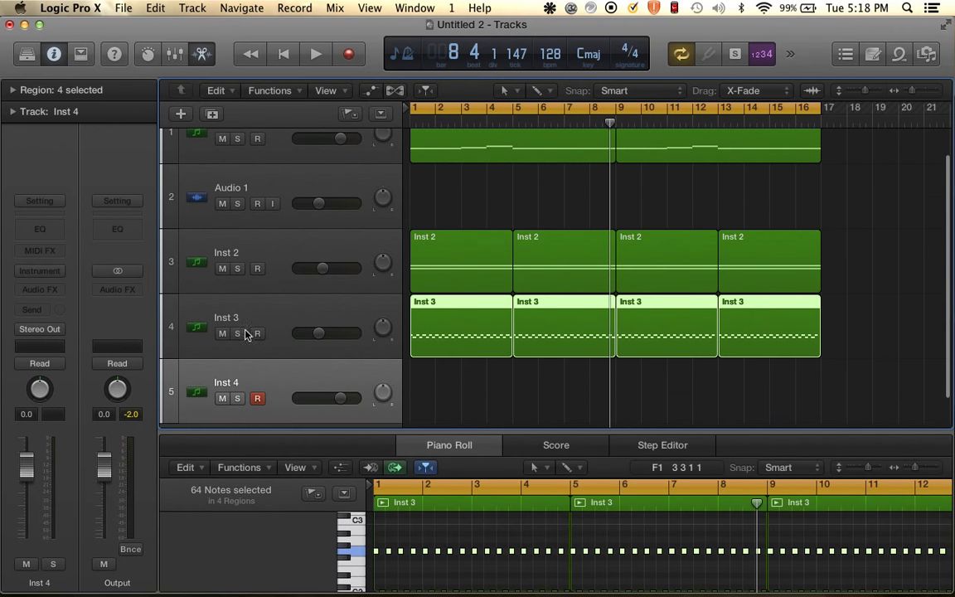
Load the LennarDigital Sylenth1 instrument in stereo on the Inst 4 track and initialize its preset.
{"action": "left_click", "coordinate": [51, 274]}
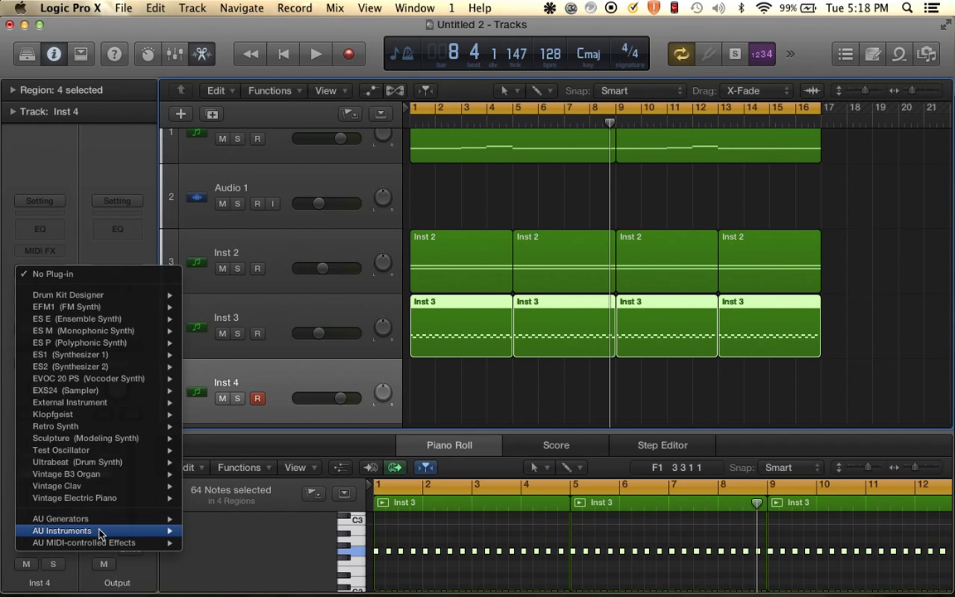
{"action": "mouse_move", "coordinate": [62, 530]}
{"action": "mouse_move", "coordinate": [283, 554]}
{"action": "mouse_move", "coordinate": [386, 558]}
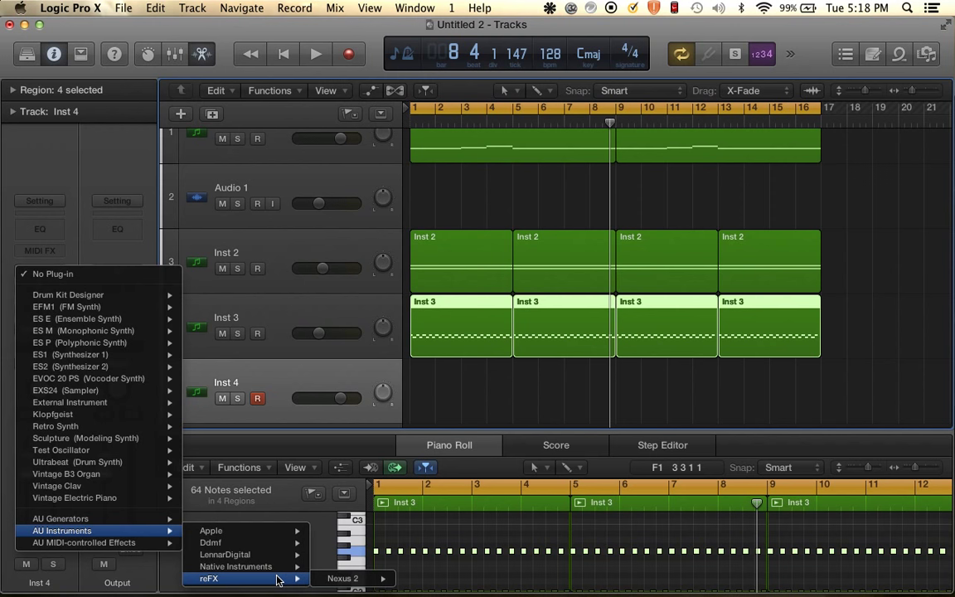
{"action": "mouse_move", "coordinate": [276, 570]}
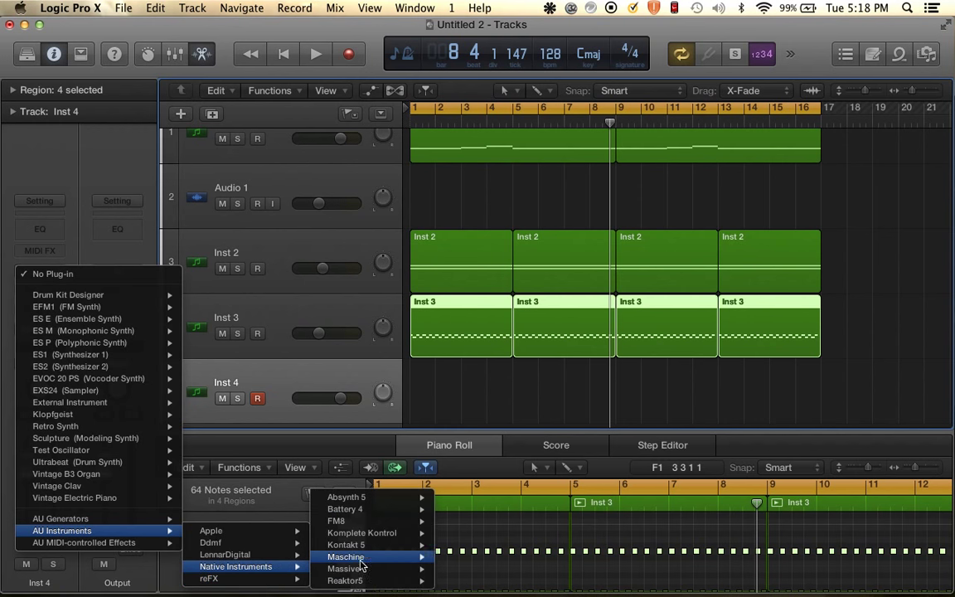
{"action": "mouse_move", "coordinate": [374, 565]}
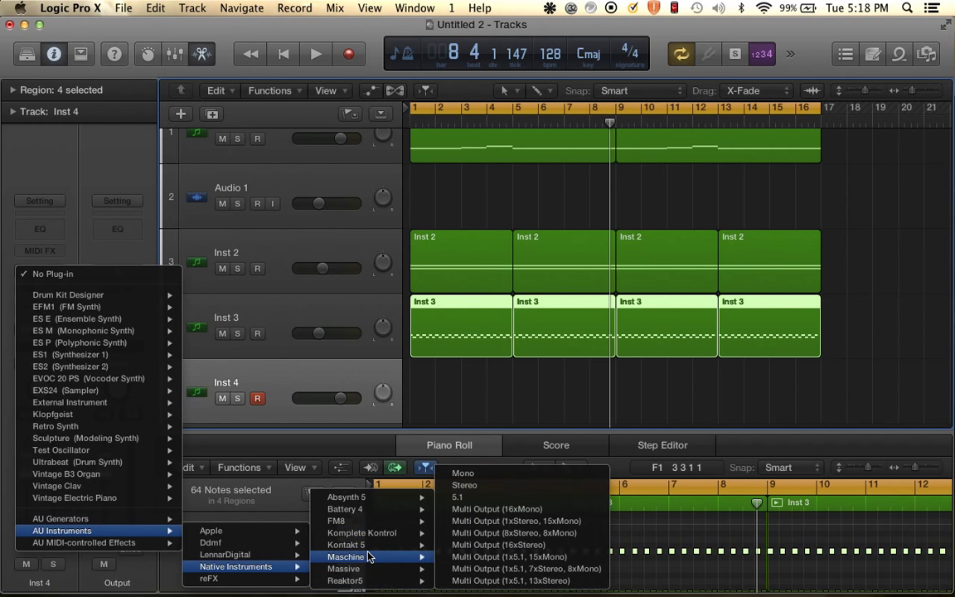
{"action": "mouse_move", "coordinate": [249, 554]}
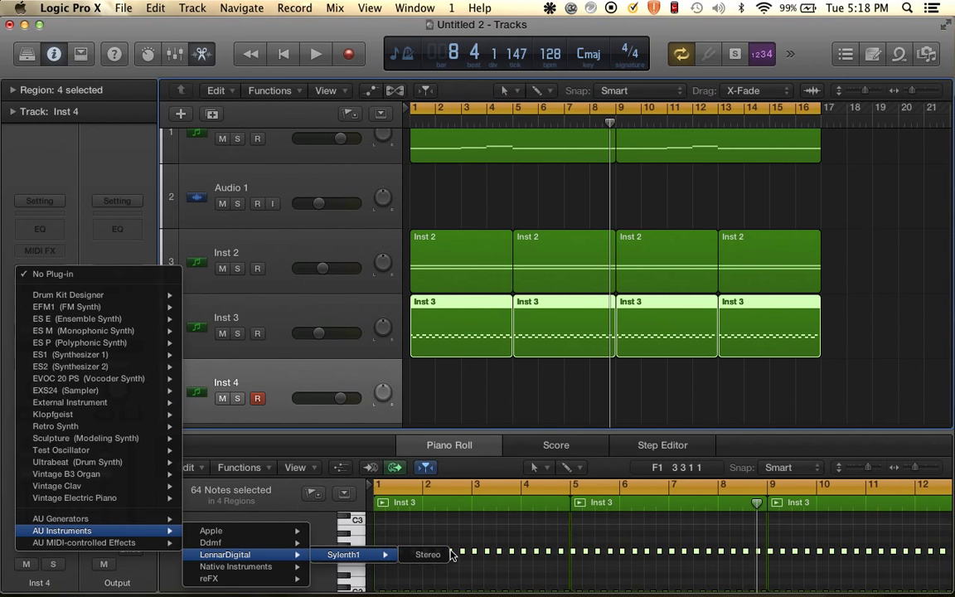
{"action": "left_click", "coordinate": [429, 554]}
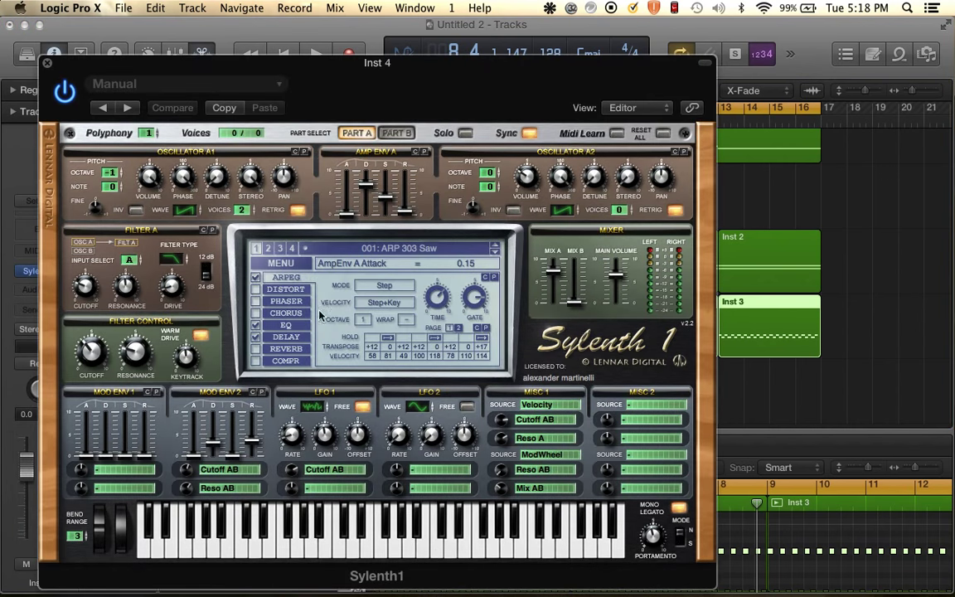
{"action": "left_click", "coordinate": [281, 263]}
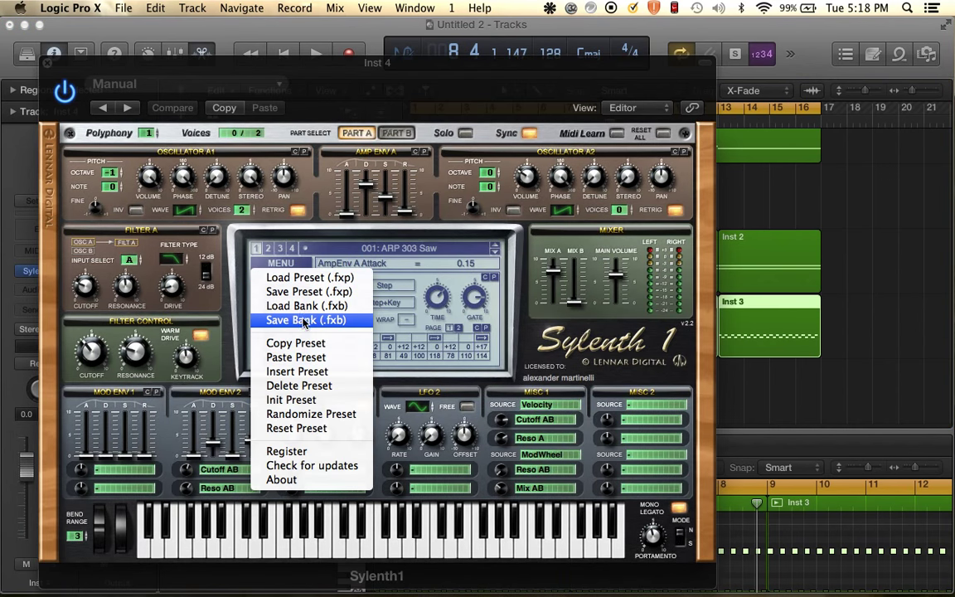
{"action": "left_click", "coordinate": [301, 372]}
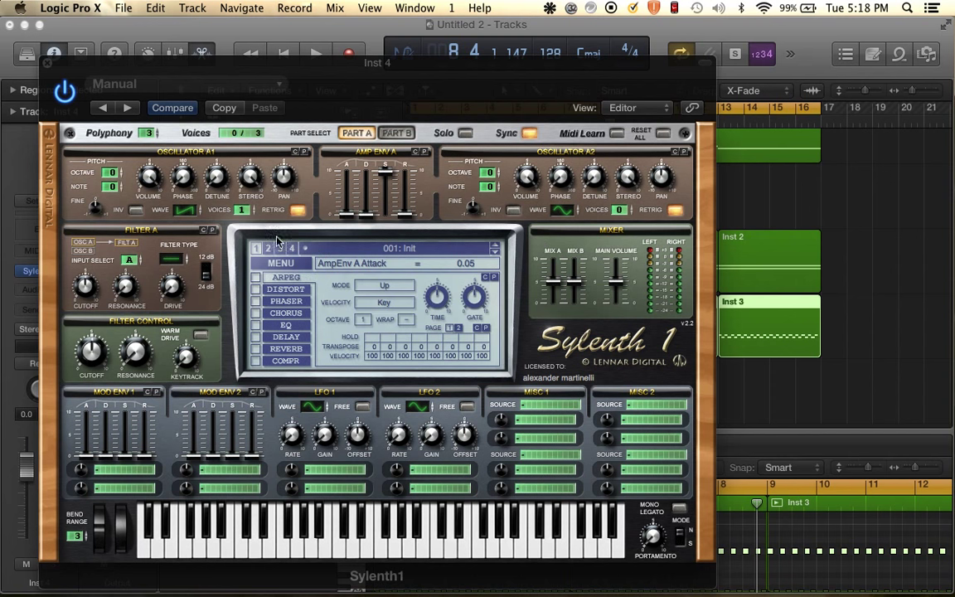
Set oscillator A1 to 8 voices with retrigger off and detune 2.90, and raise amp envelope A's decay and its release to about 2.69.
{"action": "left_click_drag", "start_coordinate": [240, 210], "coordinate": [246, 90]}
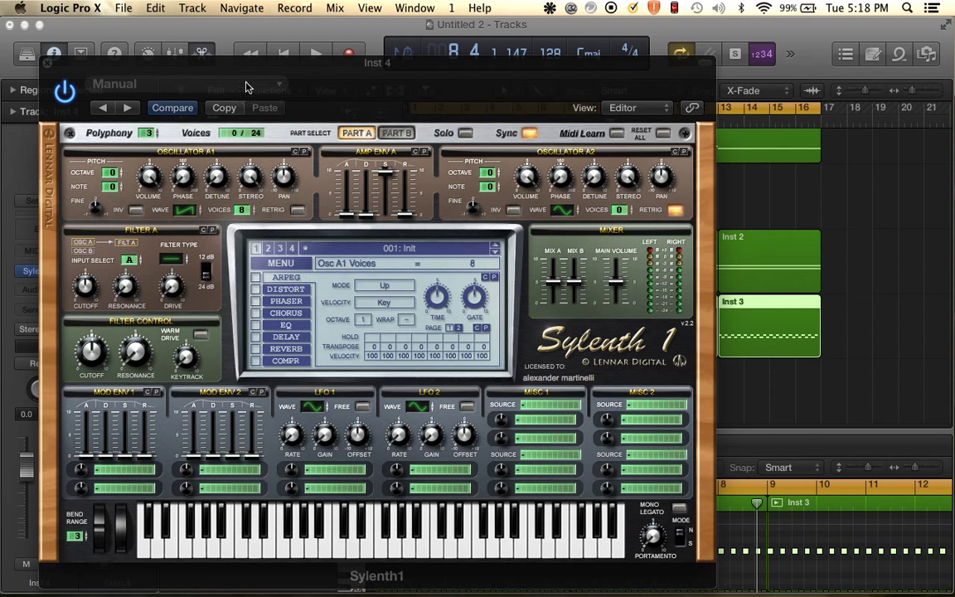
{"action": "left_click_drag", "start_coordinate": [215, 185], "coordinate": [216, 133]}
{"action": "left_click_drag", "start_coordinate": [406, 63], "coordinate": [554, 344]}
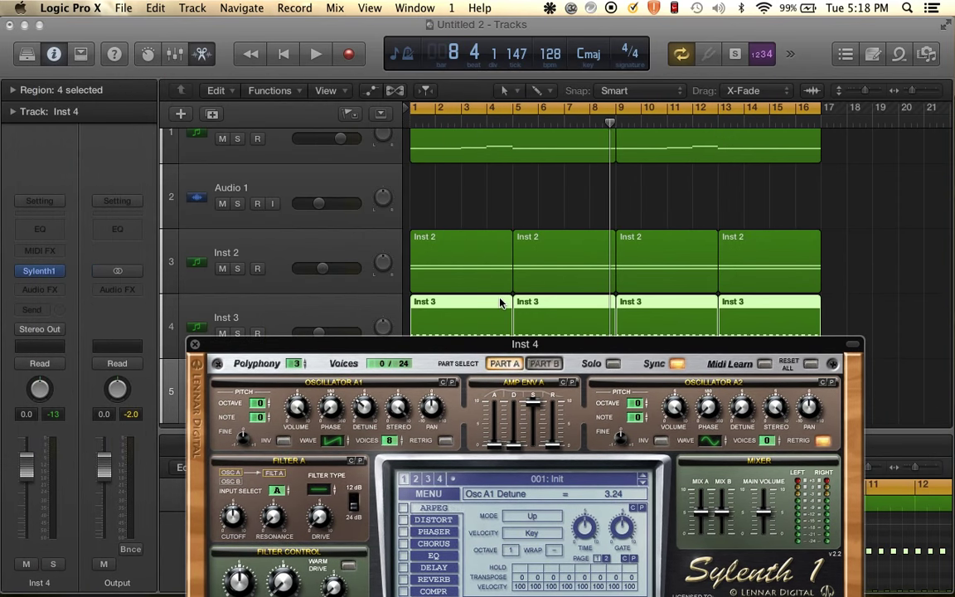
{"action": "scroll", "coordinate": [500, 303], "scroll_direction": "up", "scroll_amount": 3}
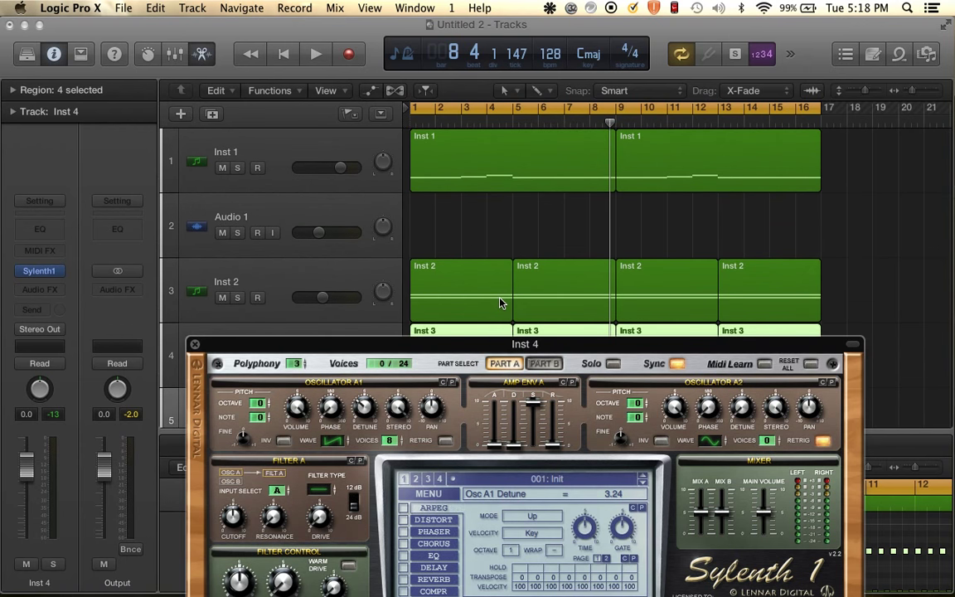
{"action": "left_click_drag", "start_coordinate": [492, 346], "coordinate": [490, 78]}
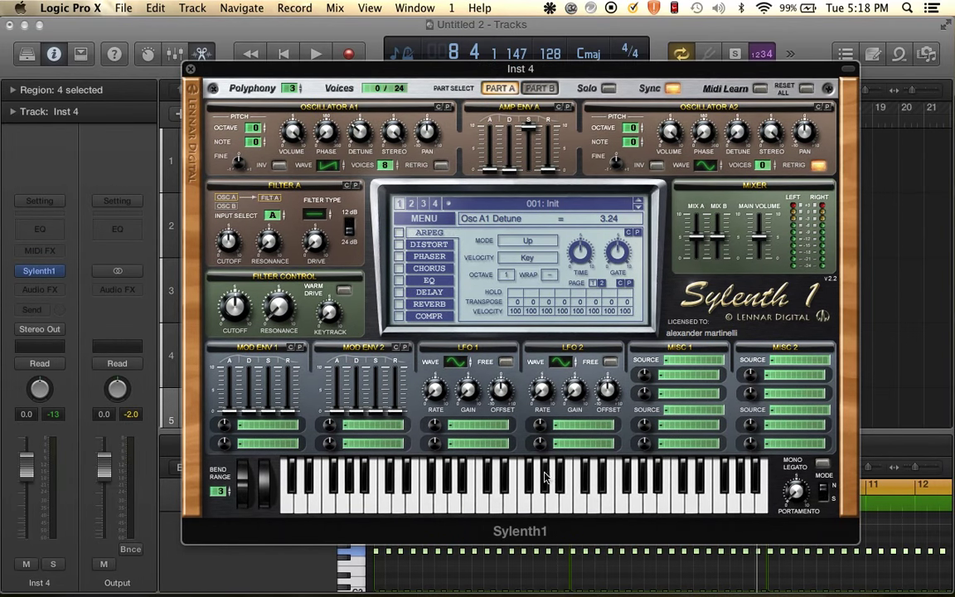
{"action": "left_click", "coordinate": [547, 495]}
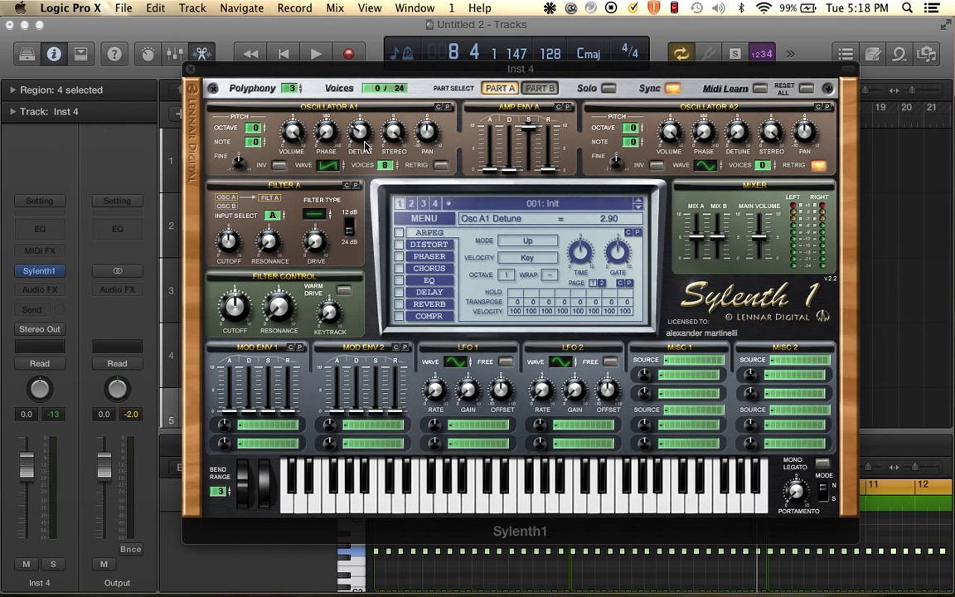
{"action": "left_click_drag", "start_coordinate": [514, 174], "coordinate": [546, 143]}
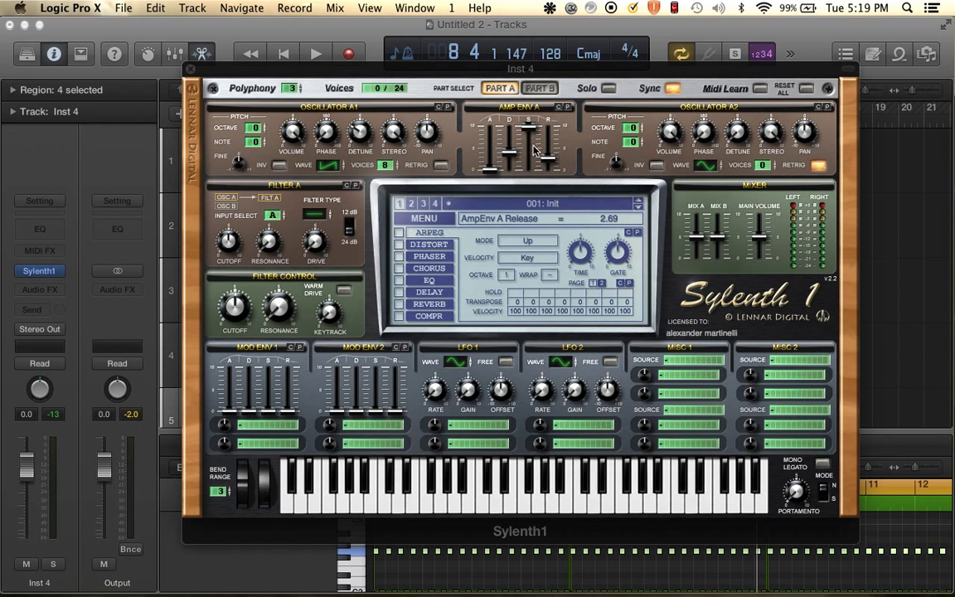
Set oscillator A2 to a saw wave with 8 voices and retrigger off, and audition the patch with several notes.
{"action": "left_click", "coordinate": [818, 166]}
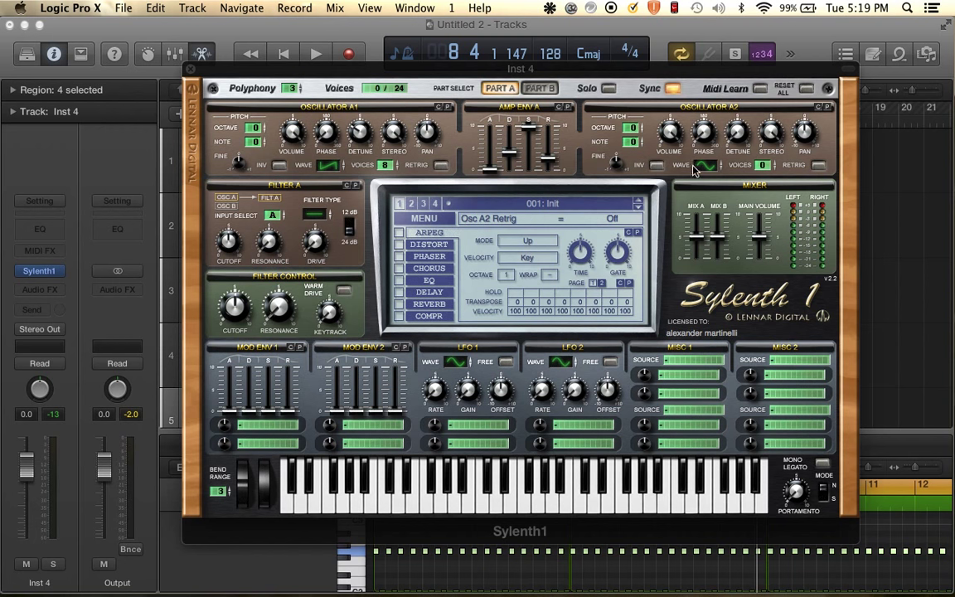
{"action": "left_click", "coordinate": [708, 167]}
{"action": "left_click_drag", "start_coordinate": [719, 155], "coordinate": [763, 2]}
{"action": "left_click", "coordinate": [481, 496]}
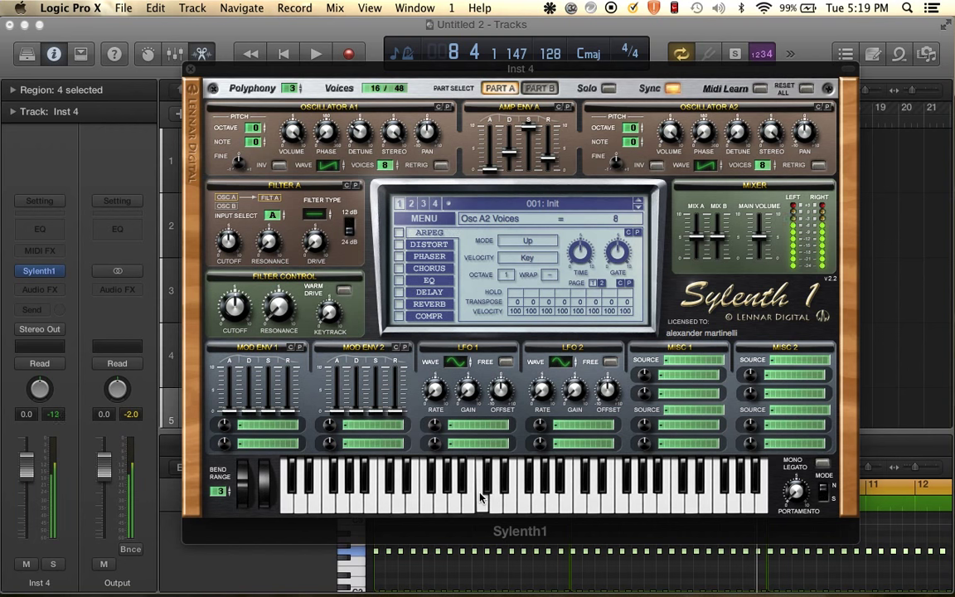
{"action": "left_click", "coordinate": [589, 495]}
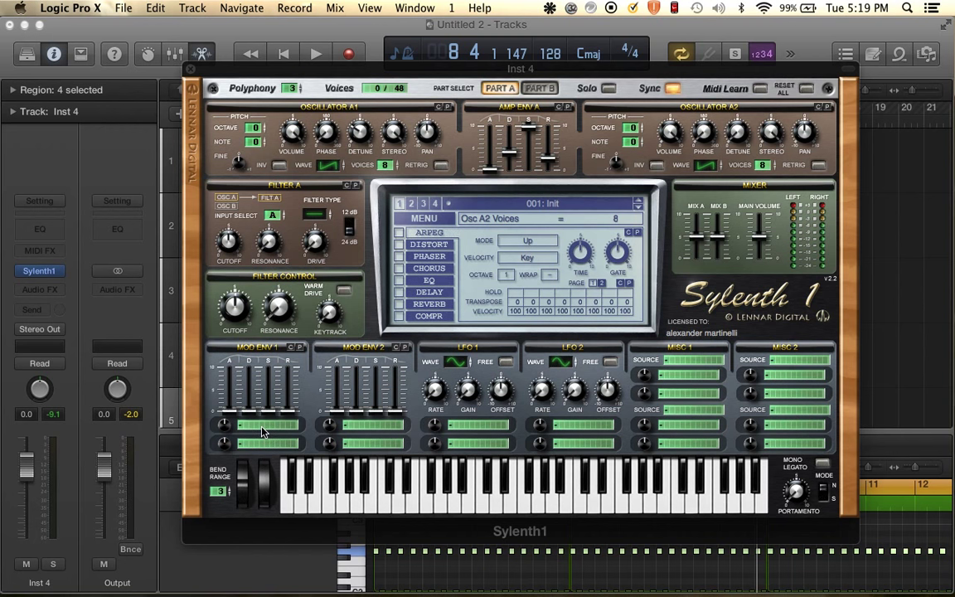
{"action": "left_click", "coordinate": [410, 486]}
{"action": "left_click", "coordinate": [554, 505]}
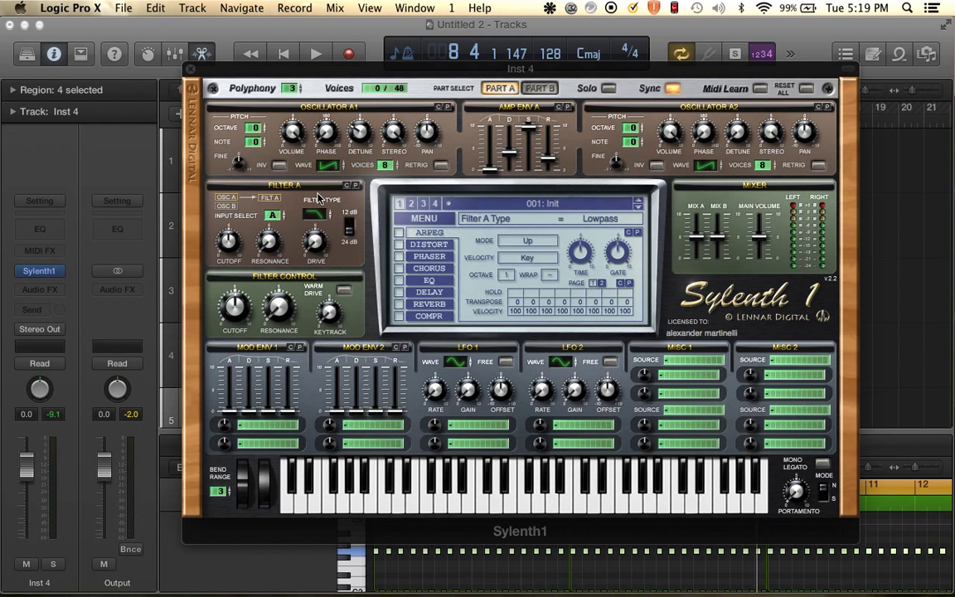
Set filter A to Lowpass, adjust the filter control cutoff to about 700 Hz, and audition the sound.
{"action": "left_click_drag", "start_coordinate": [246, 295], "coordinate": [214, 253]}
{"action": "left_click", "coordinate": [433, 509]}
{"action": "left_click", "coordinate": [463, 504]}
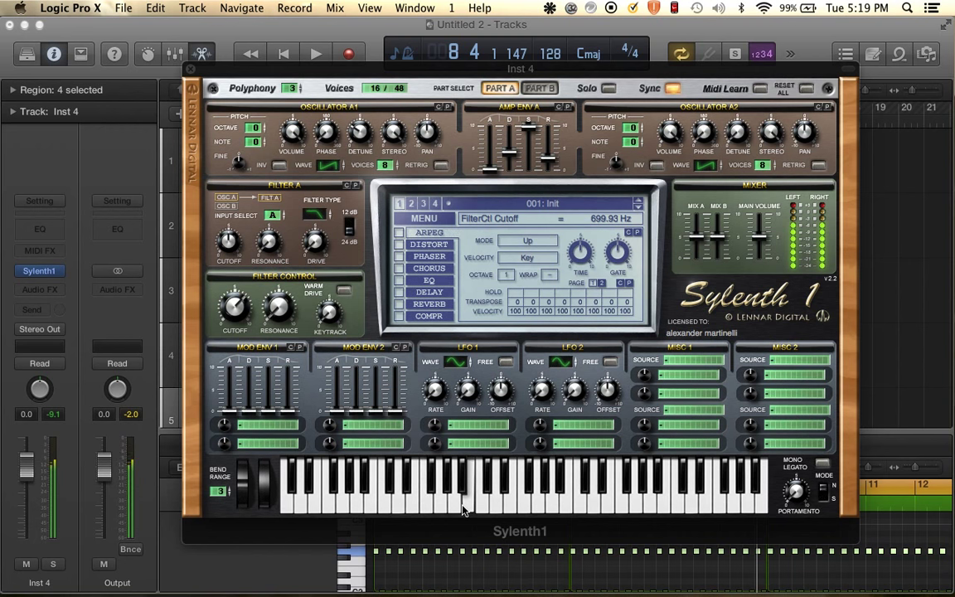
Enable the Sylenth1 EQ with treble at 15 dB and treble frequency at about 2564 Hz, auditioning notes before closing the synth.
{"action": "left_click", "coordinate": [399, 281]}
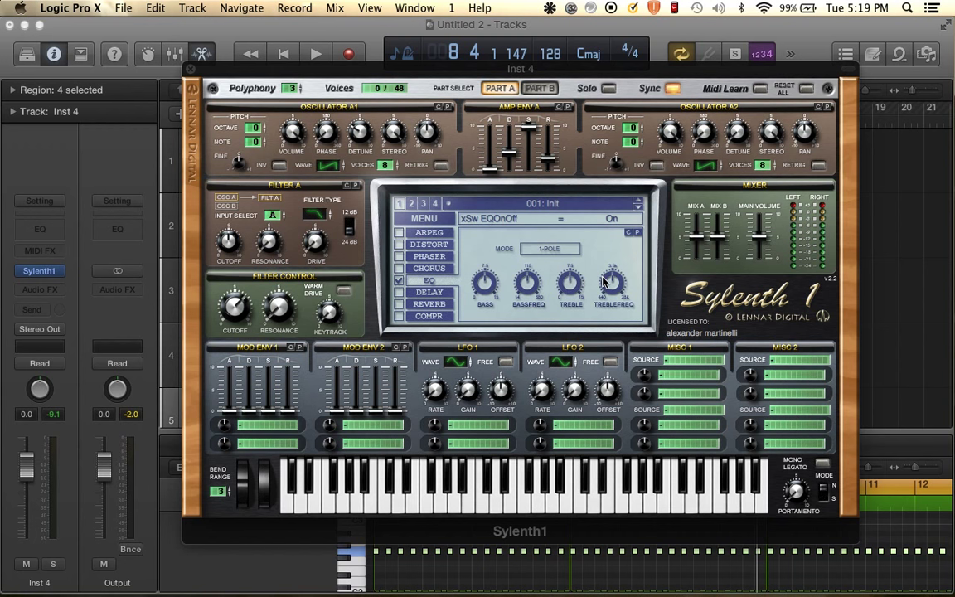
{"action": "left_click_drag", "start_coordinate": [571, 286], "coordinate": [564, 205]}
{"action": "left_click", "coordinate": [488, 501]}
{"action": "left_click", "coordinate": [492, 501]}
{"action": "left_click", "coordinate": [528, 507]}
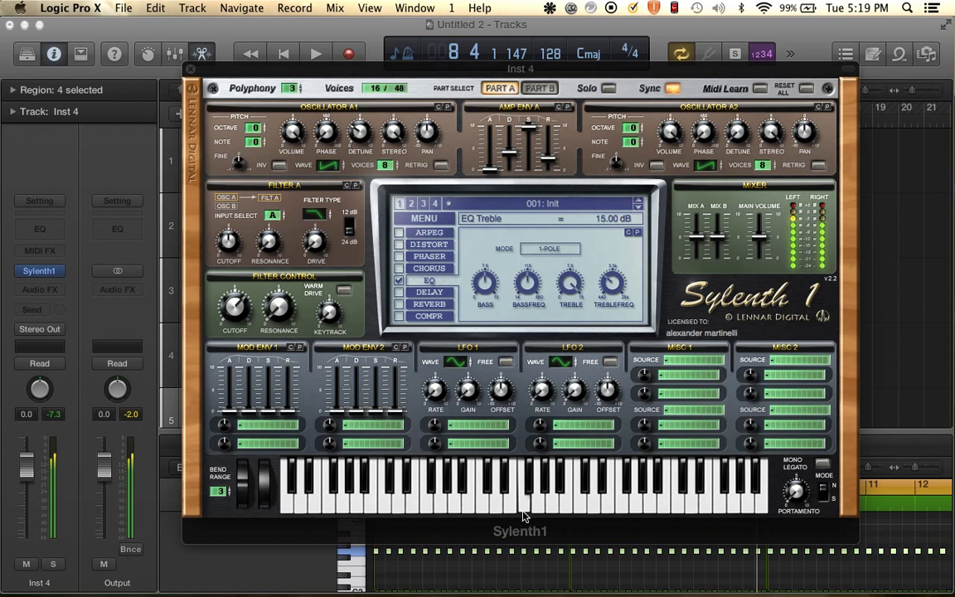
{"action": "left_click", "coordinate": [612, 286]}
{"action": "left_click_drag", "start_coordinate": [612, 286], "coordinate": [551, 249]}
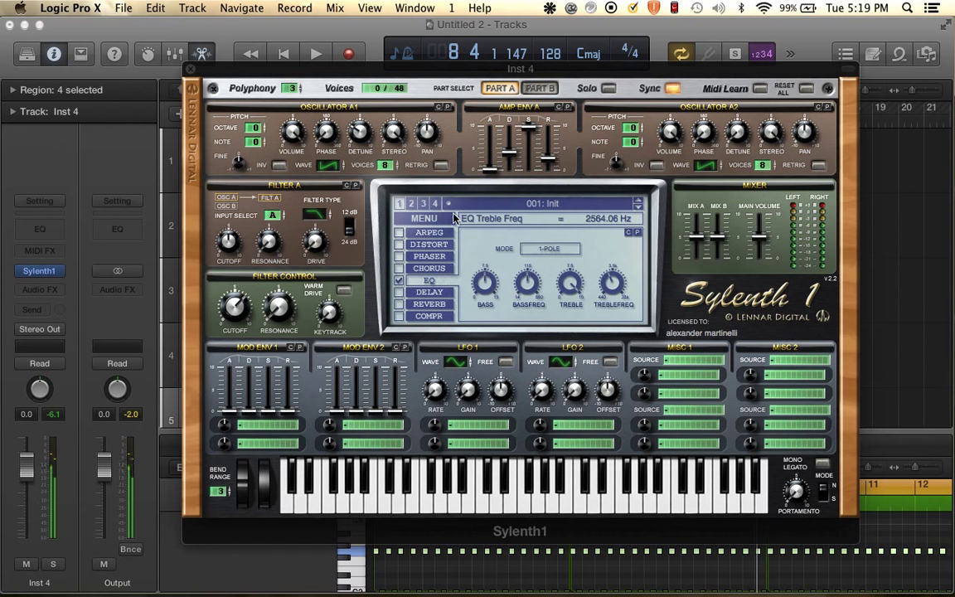
{"action": "left_click", "coordinate": [192, 73]}
Create an empty MIDI region at bar 1 on the Inst 4 track and extend it to bar 9.
{"action": "scroll", "coordinate": [541, 272], "scroll_direction": "down", "scroll_amount": 2}
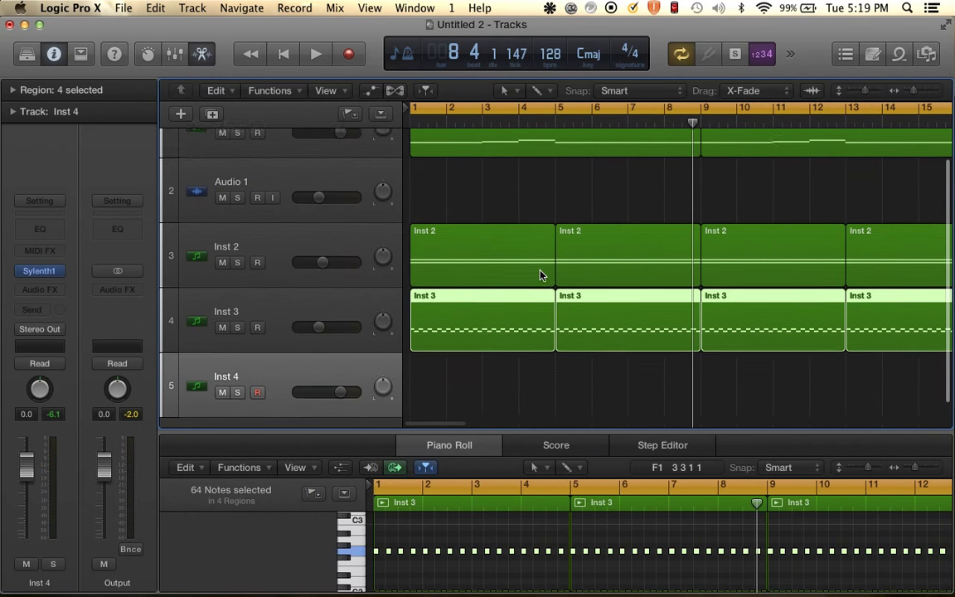
{"action": "double_click", "coordinate": [422, 401]}
{"action": "left_click_drag", "start_coordinate": [449, 399], "coordinate": [700, 364]}
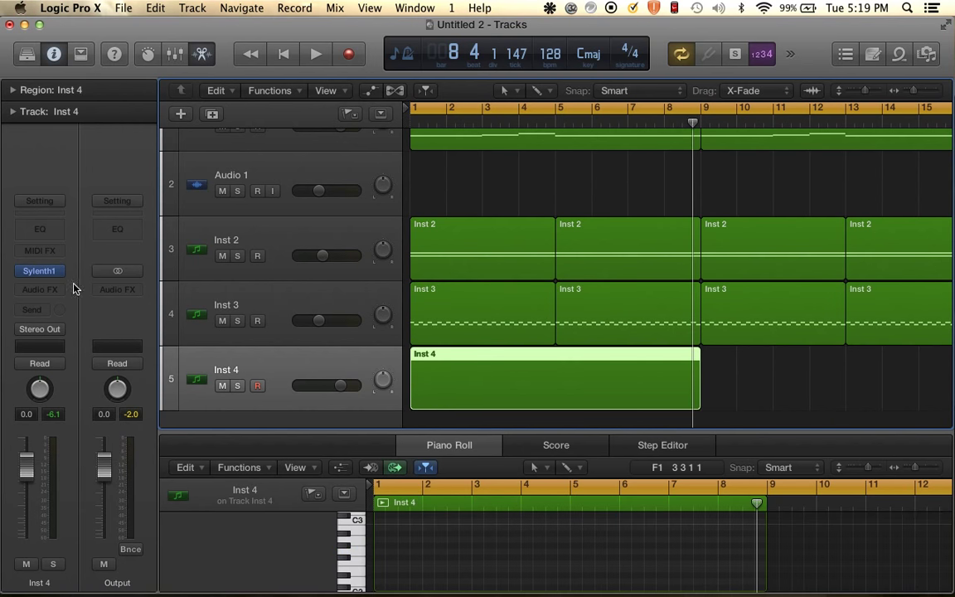
Enable the delay in Inst 4's Sylenth1 patch and set its dry/wet mix to about 35 %, checking it with test notes.
{"action": "left_click", "coordinate": [51, 271]}
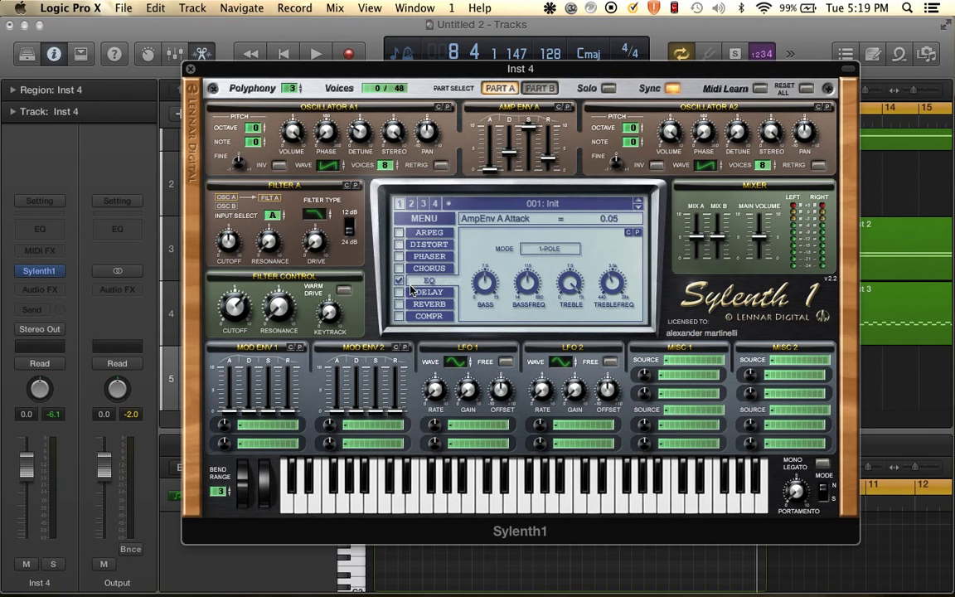
{"action": "left_click", "coordinate": [399, 292]}
{"action": "left_click", "coordinate": [429, 291]}
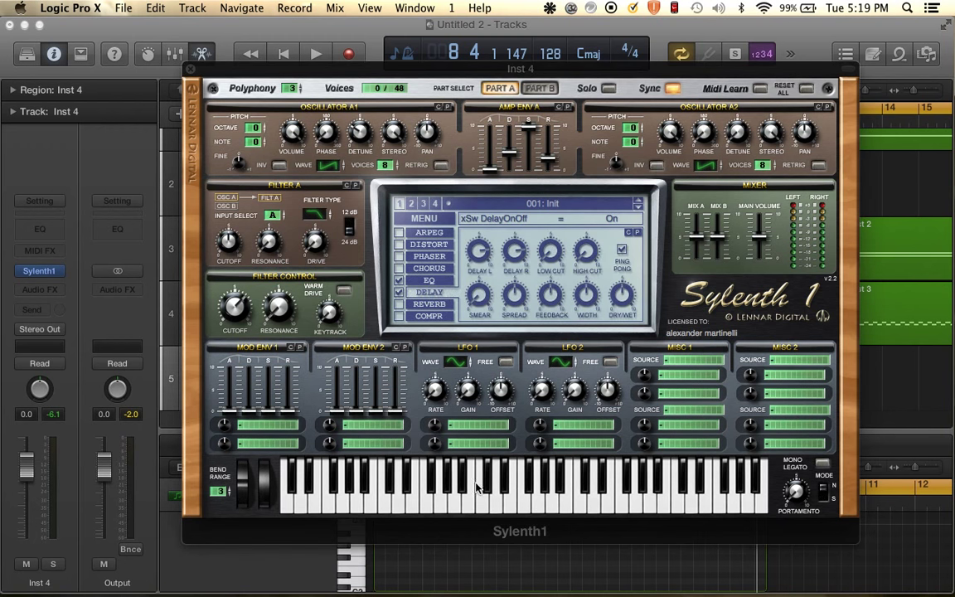
{"action": "left_click", "coordinate": [475, 485]}
{"action": "left_click", "coordinate": [580, 497]}
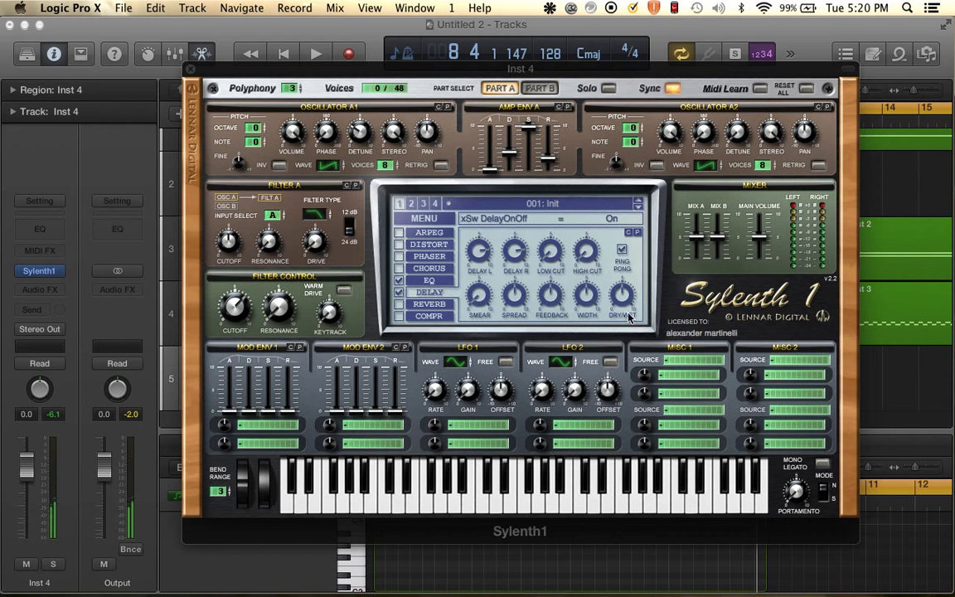
{"action": "left_click_drag", "start_coordinate": [628, 318], "coordinate": [618, 335]}
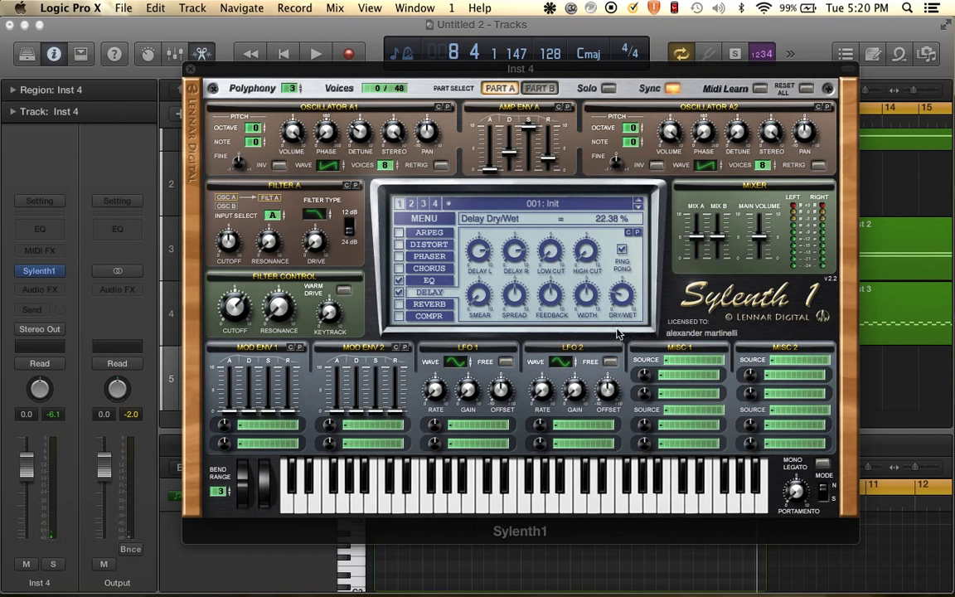
{"action": "left_click", "coordinate": [550, 503]}
{"action": "left_click_drag", "start_coordinate": [622, 299], "coordinate": [564, 251]}
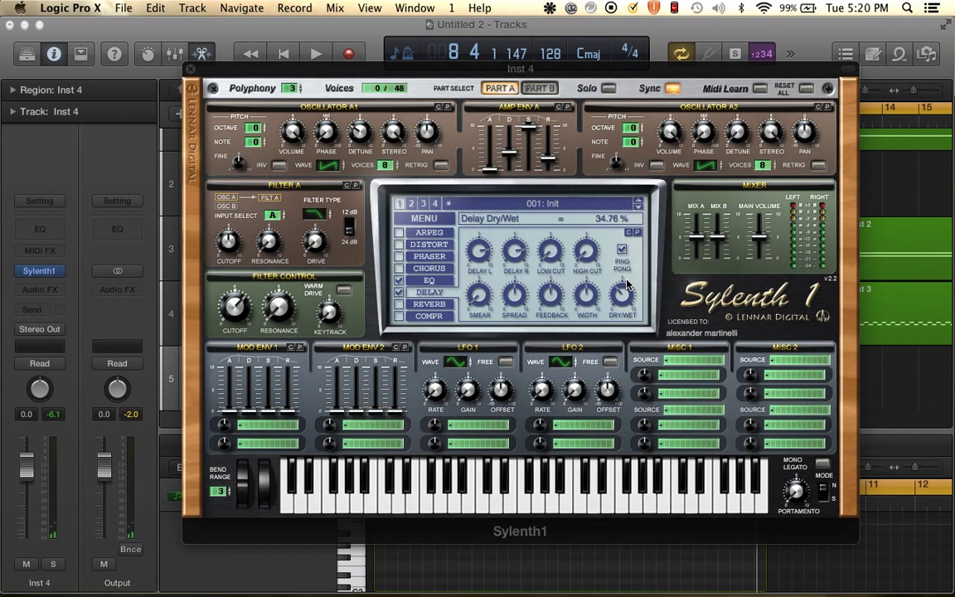
Try Sylenth1's built-in reverb with a test note, switch it off and close the synth.
{"action": "left_click", "coordinate": [399, 305]}
{"action": "left_click", "coordinate": [429, 304]}
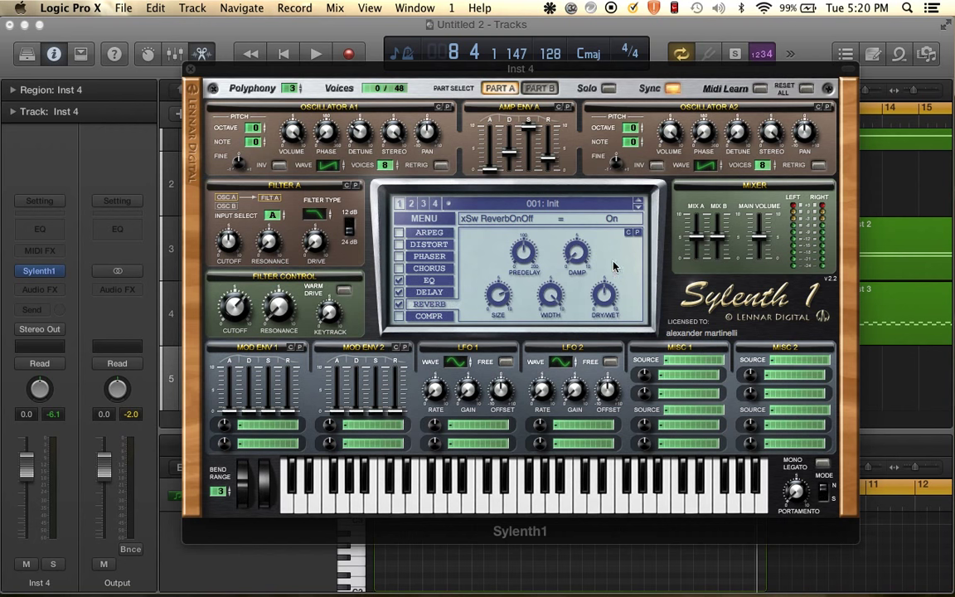
{"action": "left_click", "coordinate": [508, 508]}
{"action": "left_click", "coordinate": [401, 305]}
{"action": "left_click", "coordinate": [190, 69]}
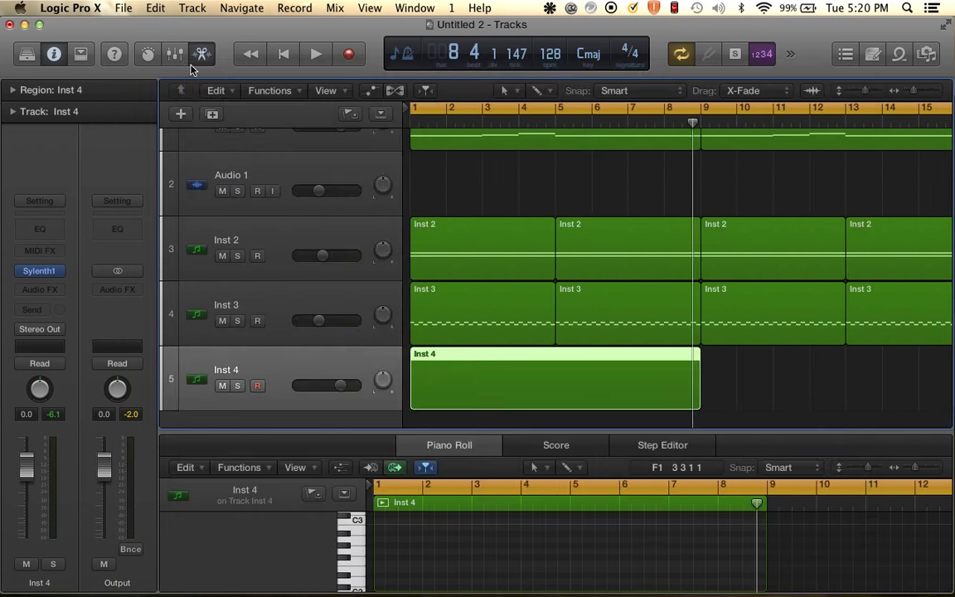
Insert Space Designer on the Inst 4 channel with reverb output at -21.0 dB and a synthesized IR length of 4.300 s.
{"action": "left_click", "coordinate": [37, 274]}
{"action": "mouse_move", "coordinate": [49, 433]}
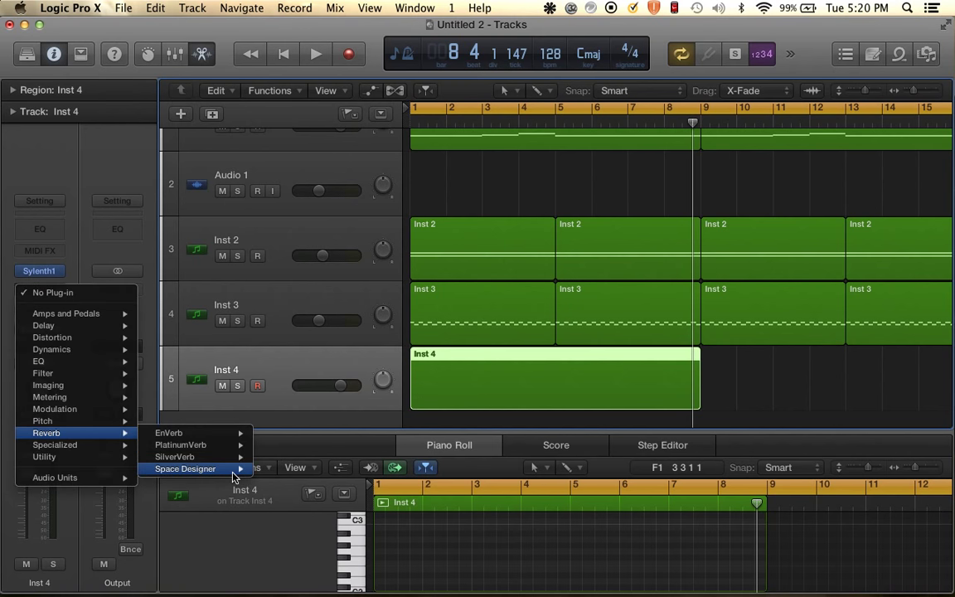
{"action": "mouse_move", "coordinate": [207, 469]}
{"action": "left_click", "coordinate": [283, 469]}
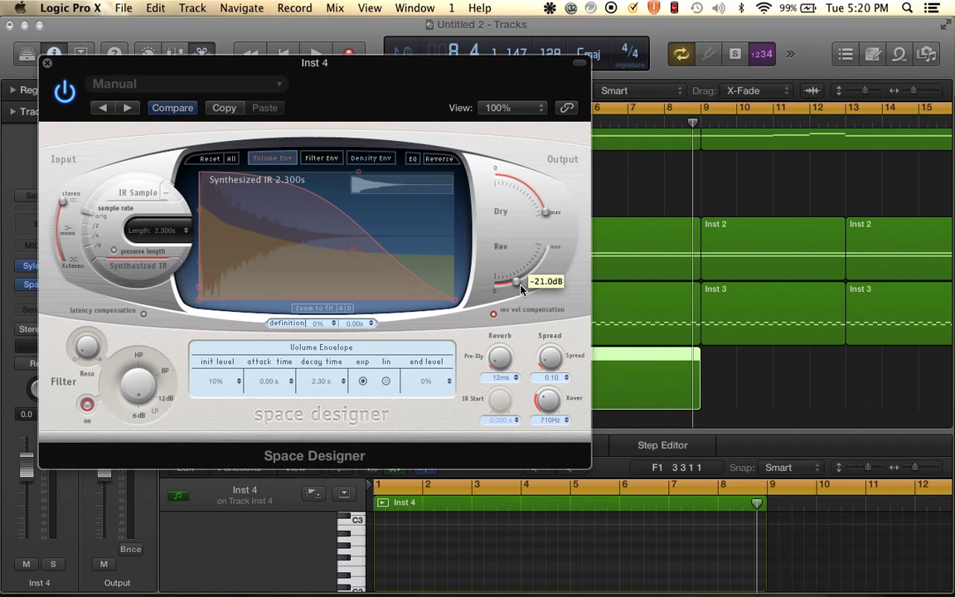
{"action": "left_click_drag", "start_coordinate": [154, 226], "coordinate": [173, 192]}
Audition Inst 4 through Space Designer and raise the reverb output slightly.
{"action": "left_click", "coordinate": [365, 555]}
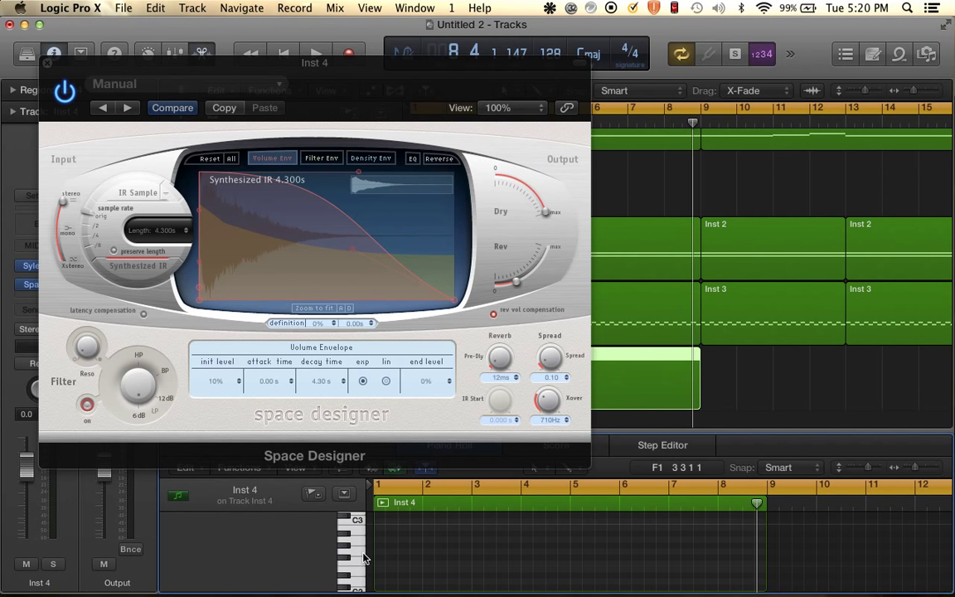
{"action": "scroll", "coordinate": [361, 547], "scroll_direction": "up", "scroll_amount": 3}
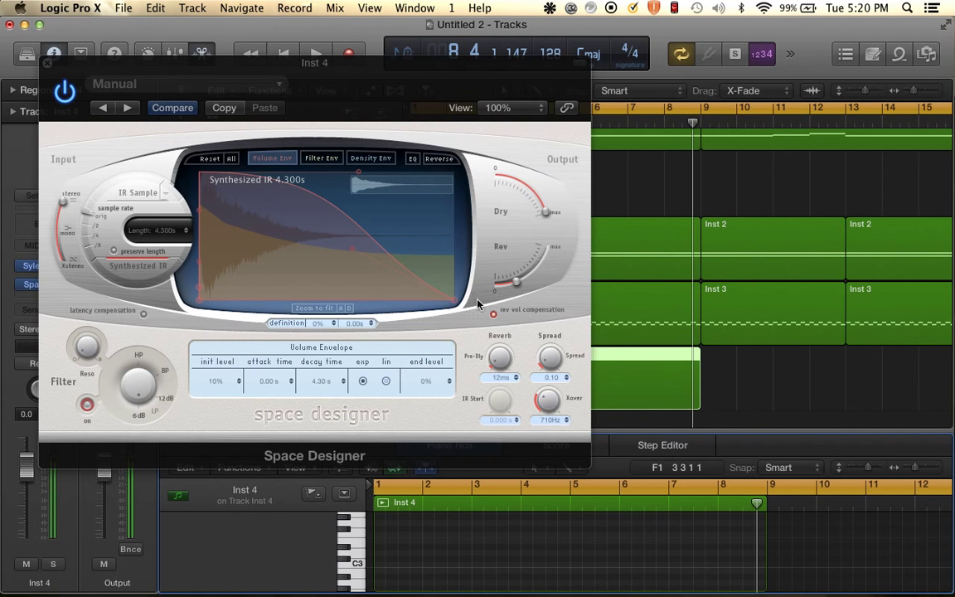
{"action": "left_click_drag", "start_coordinate": [520, 282], "coordinate": [522, 276]}
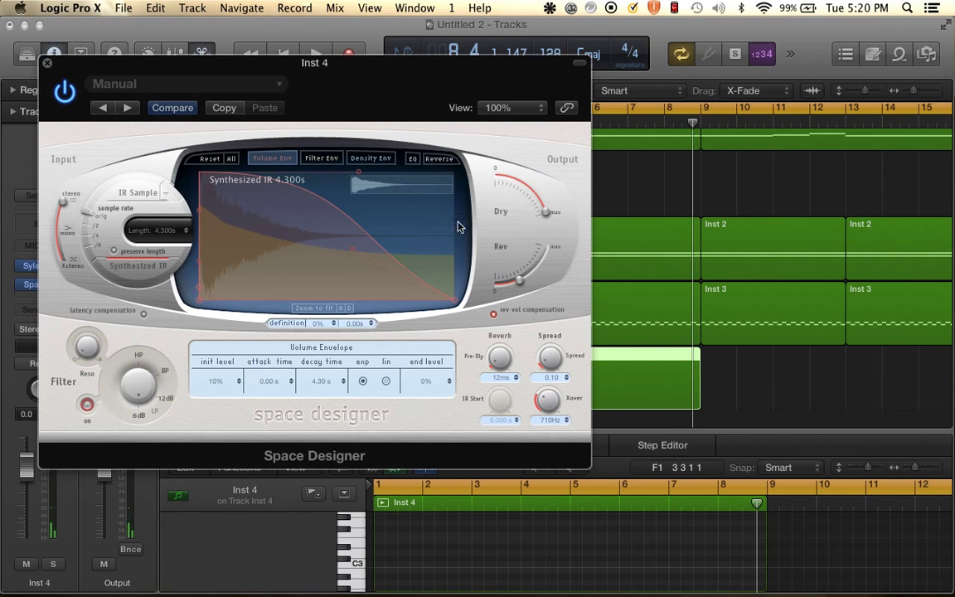
{"action": "left_click", "coordinate": [47, 63]}
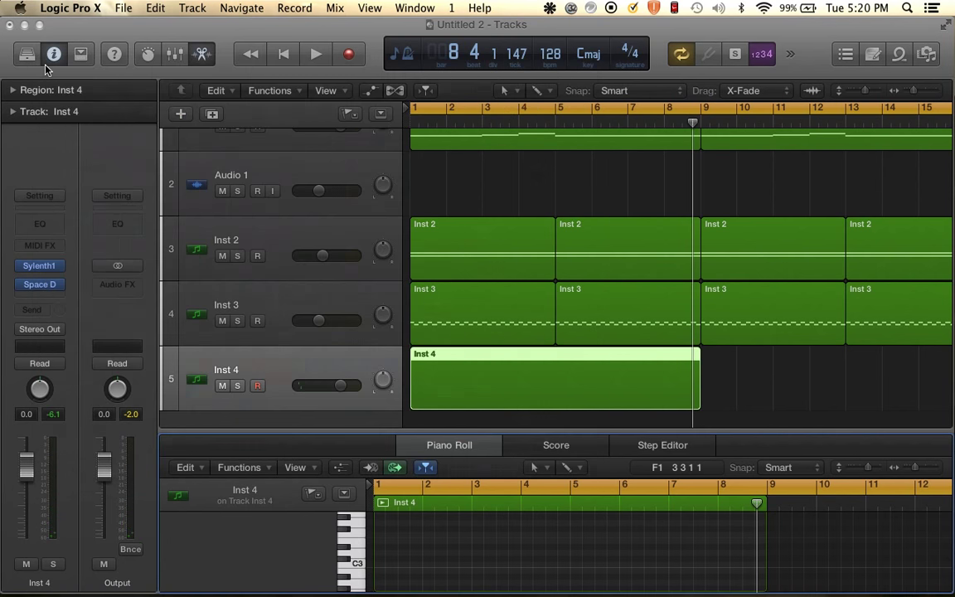
Check the Inst 4 Sylenth1 patch and reopen Space Designer to lower its reverb output slightly.
{"action": "left_click", "coordinate": [42, 266]}
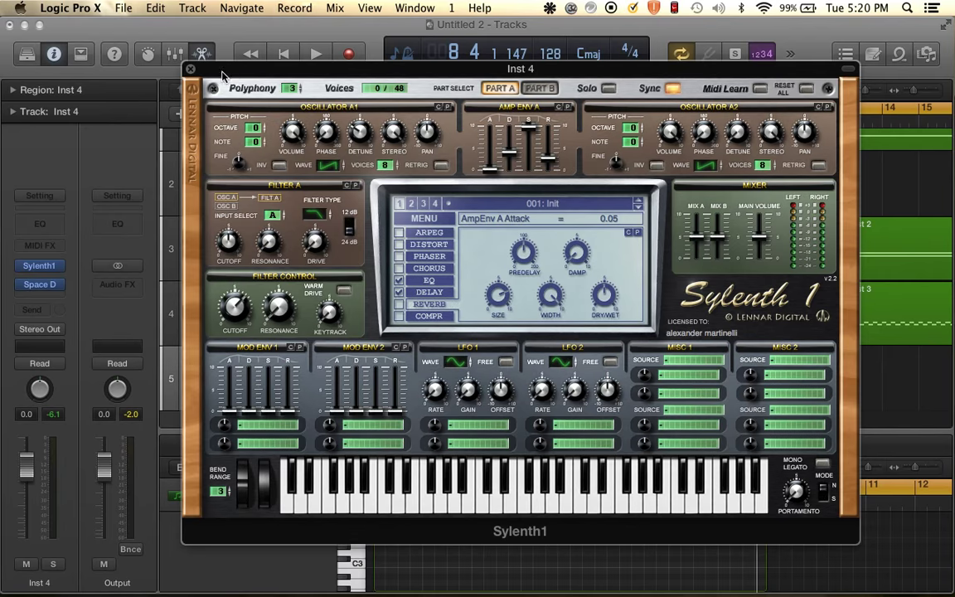
{"action": "left_click", "coordinate": [191, 69]}
{"action": "left_click", "coordinate": [38, 282]}
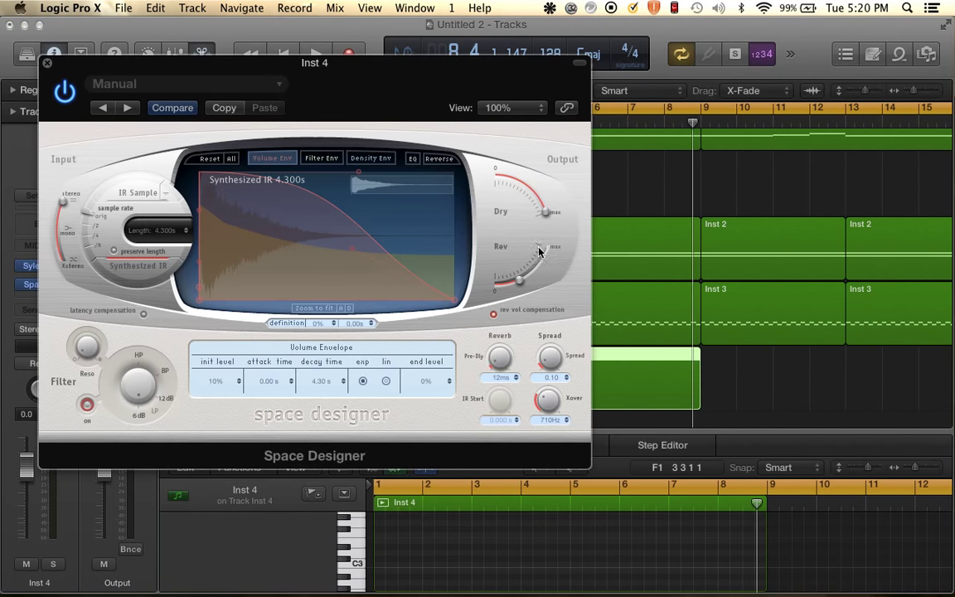
{"action": "left_click_drag", "start_coordinate": [523, 287], "coordinate": [520, 288]}
{"action": "left_click", "coordinate": [47, 65]}
Play the arrangement from the start while enlarging the Piano Roll and lowering the Inst 4 track volume to -5.5 dB, and stop playback.
{"action": "key", "text": "space"}
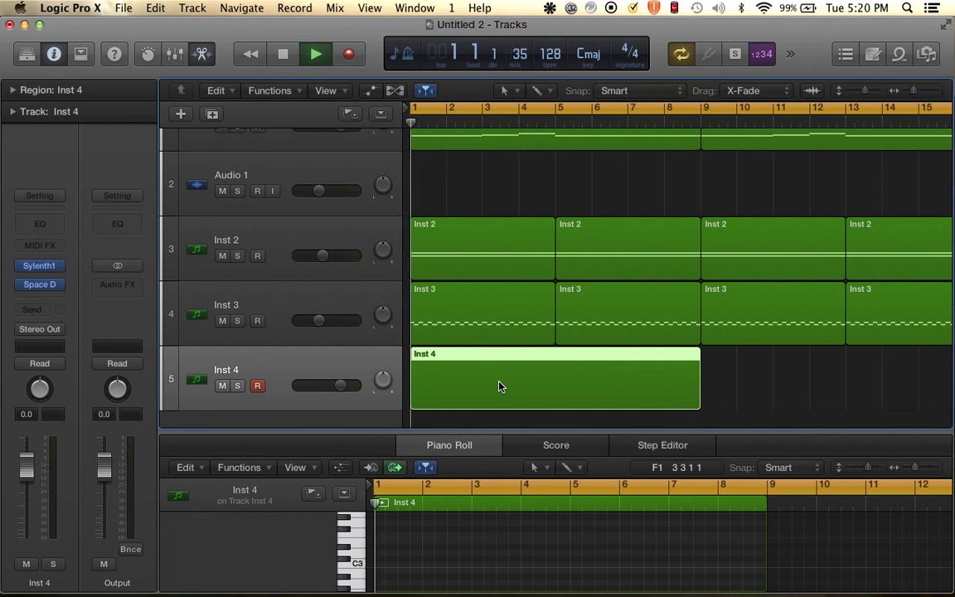
{"action": "left_click_drag", "start_coordinate": [467, 433], "coordinate": [482, 322]}
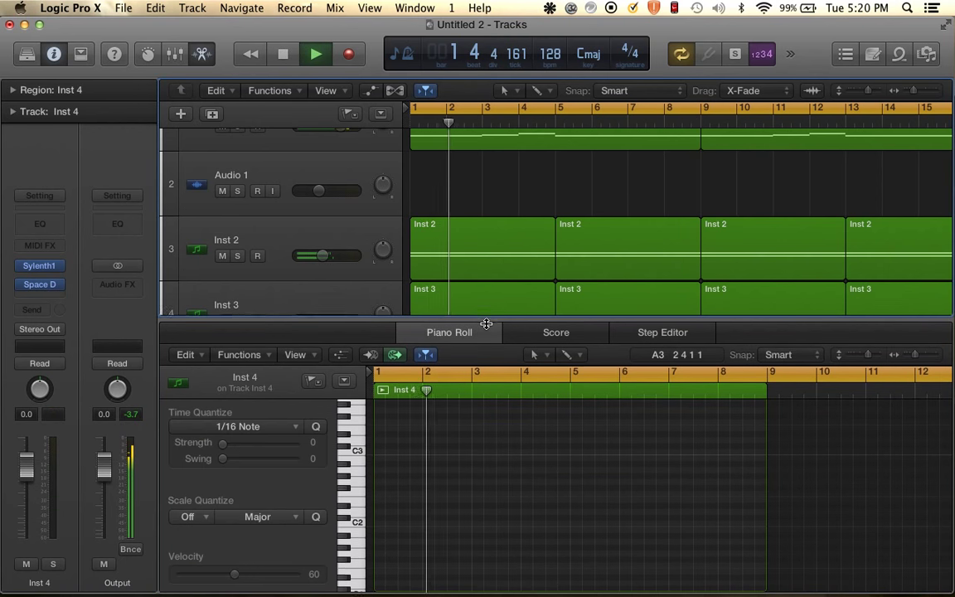
{"action": "scroll", "coordinate": [389, 249], "scroll_direction": "down", "scroll_amount": 3}
{"action": "left_click_drag", "start_coordinate": [336, 311], "coordinate": [326, 310]}
{"action": "key", "text": "space"}
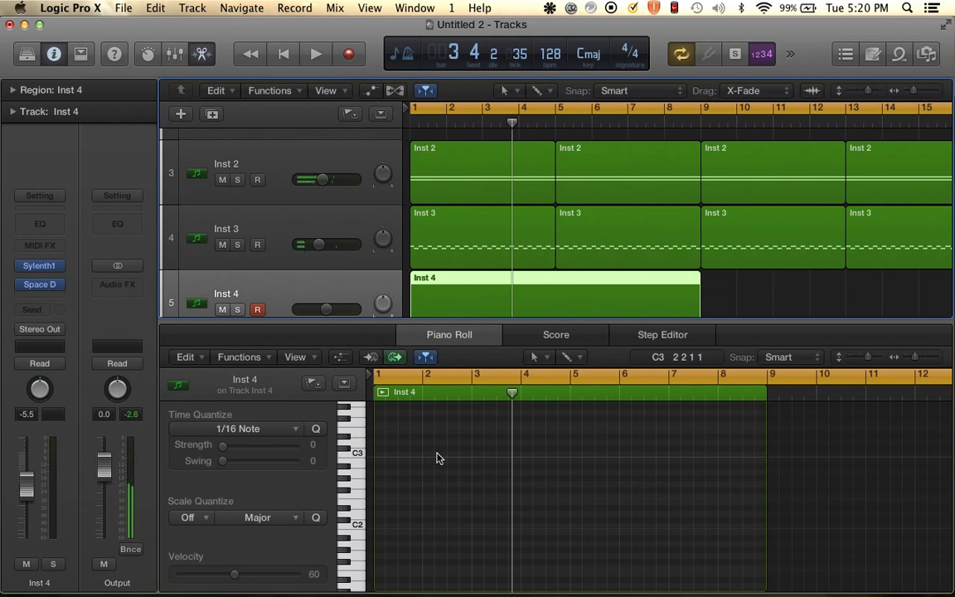
{"action": "scroll", "coordinate": [472, 180], "scroll_direction": "up", "scroll_amount": 3}
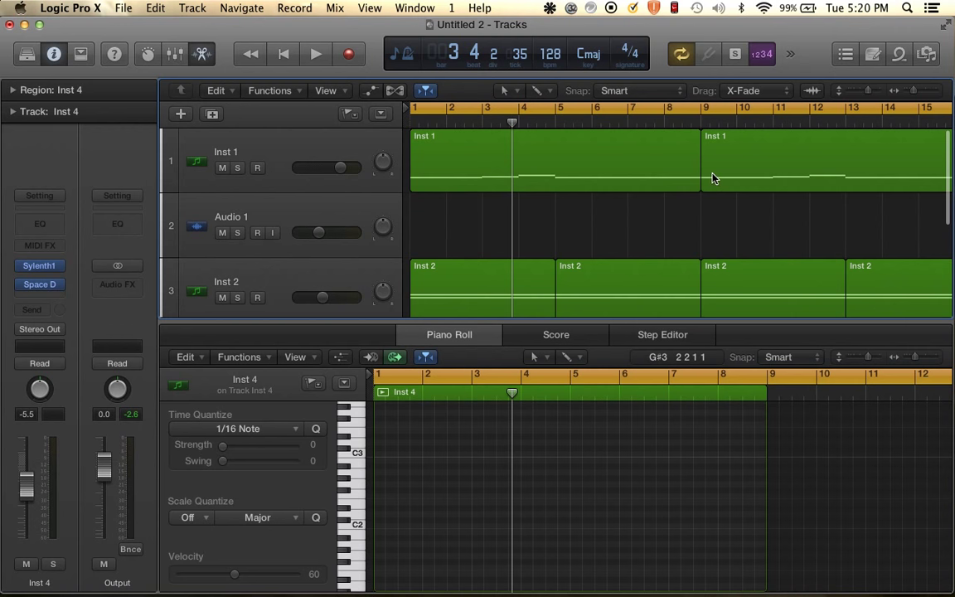
Review the arrangement from the Inst 1 track down to the Inst 4 region, with all regions fitting across the view.
{"action": "scroll", "coordinate": [637, 241], "scroll_direction": "down", "scroll_amount": 2}
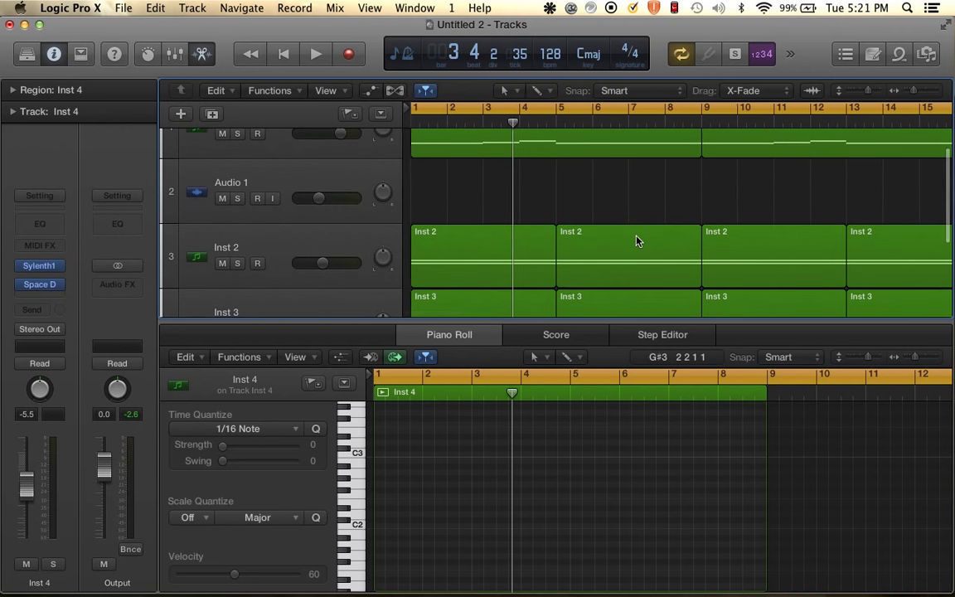
{"action": "key", "text": "super+Right"}
{"action": "key", "text": "super+Right"}
{"action": "scroll", "coordinate": [637, 241], "scroll_direction": "down", "scroll_amount": 3}
{"action": "key", "text": "super+Left"}
{"action": "key", "text": "super+Left"}
{"action": "key", "text": "super+Left"}
{"action": "key", "text": "super+Left"}
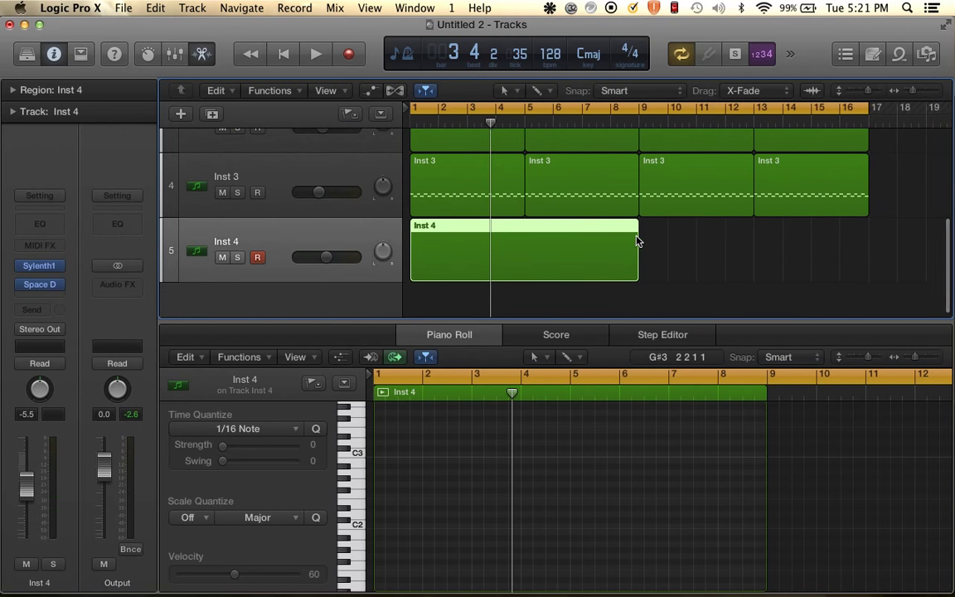
{"action": "scroll", "coordinate": [637, 242], "scroll_direction": "up", "scroll_amount": 4}
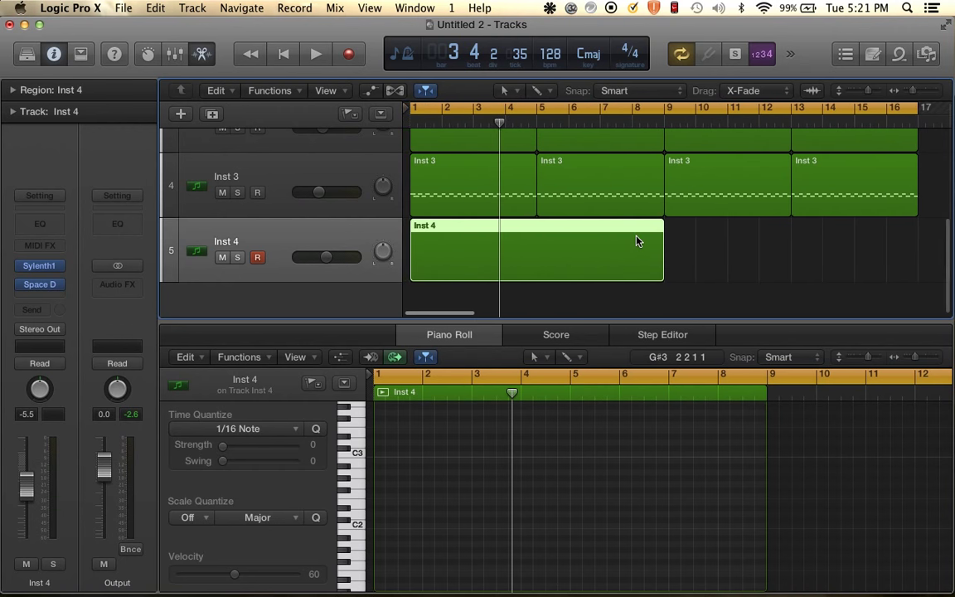
{"action": "scroll", "coordinate": [637, 242], "scroll_direction": "up", "scroll_amount": 2}
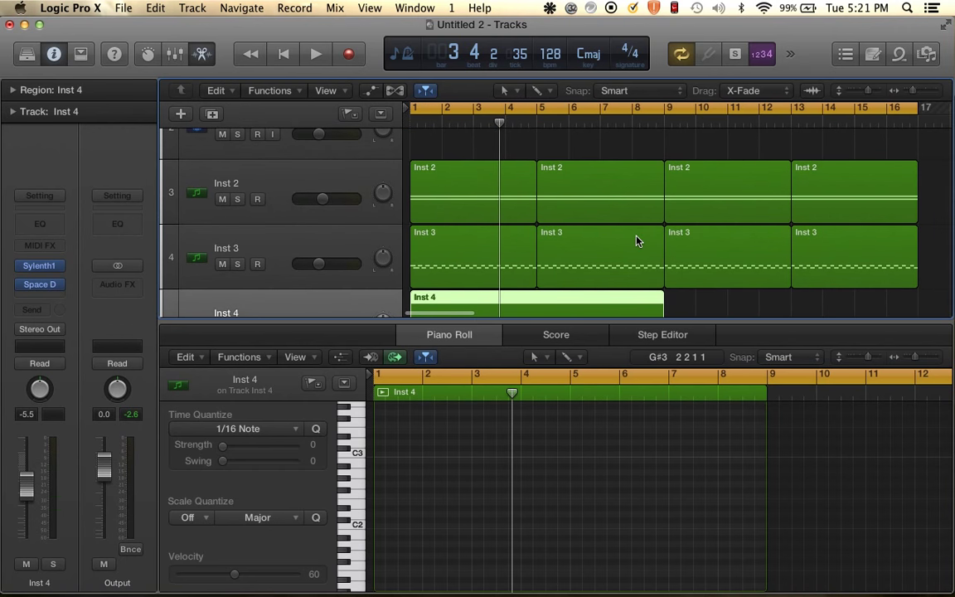
{"action": "scroll", "coordinate": [637, 242], "scroll_direction": "down", "scroll_amount": 2}
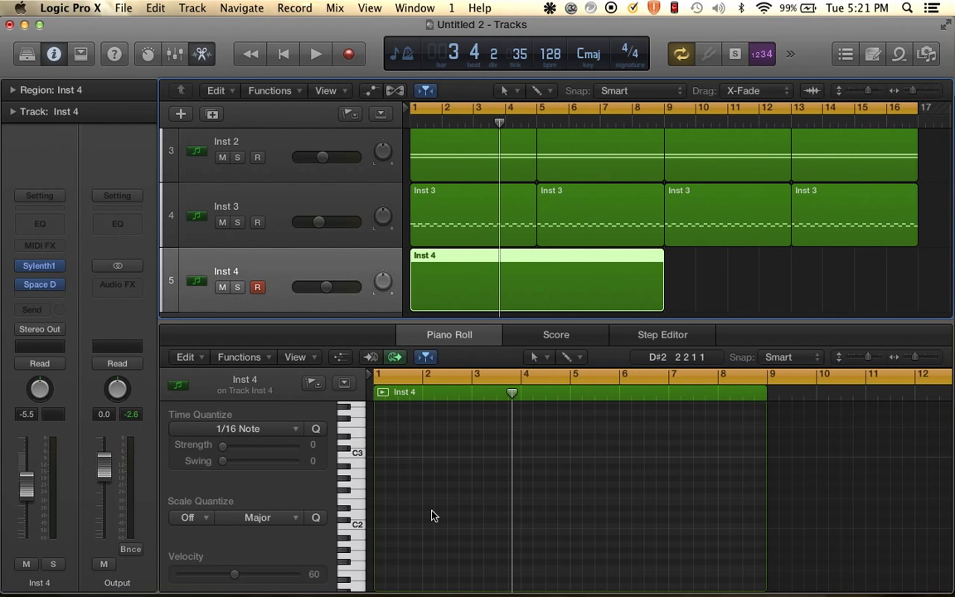
Play the arrangement, add a G2 note on beat 3 of bar 1 in the Inst 4 region, and audition it.
{"action": "key", "text": "space"}
{"action": "scroll", "coordinate": [448, 466], "scroll_direction": "up", "scroll_amount": 2}
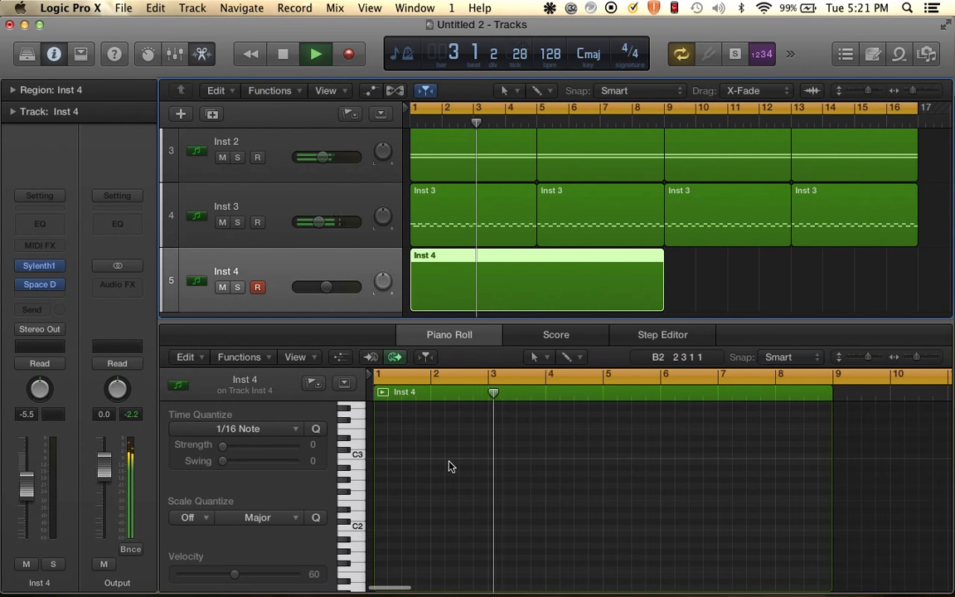
{"action": "key", "text": "space"}
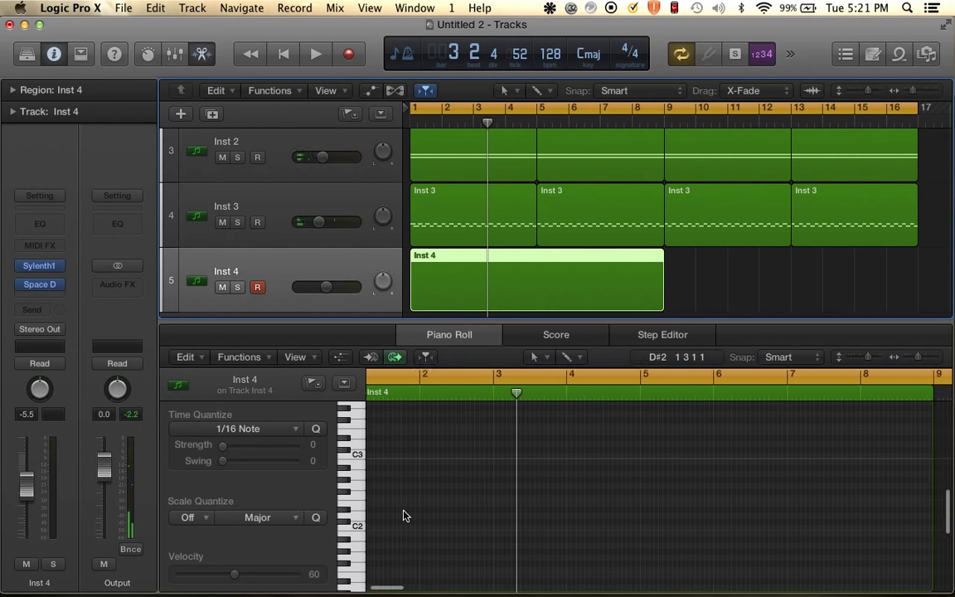
{"action": "key", "text": "super+Right"}
{"action": "left_click", "coordinate": [417, 492], "text": "super"}
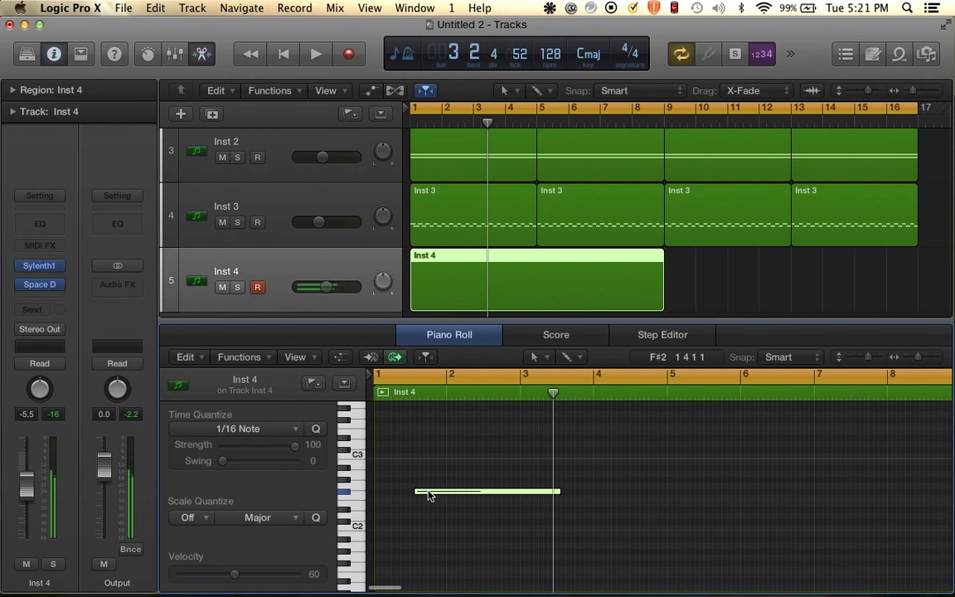
{"action": "left_click_drag", "start_coordinate": [427, 493], "coordinate": [423, 488]}
{"action": "scroll", "coordinate": [422, 489], "scroll_direction": "up", "scroll_amount": 1}
{"action": "key", "text": "space"}
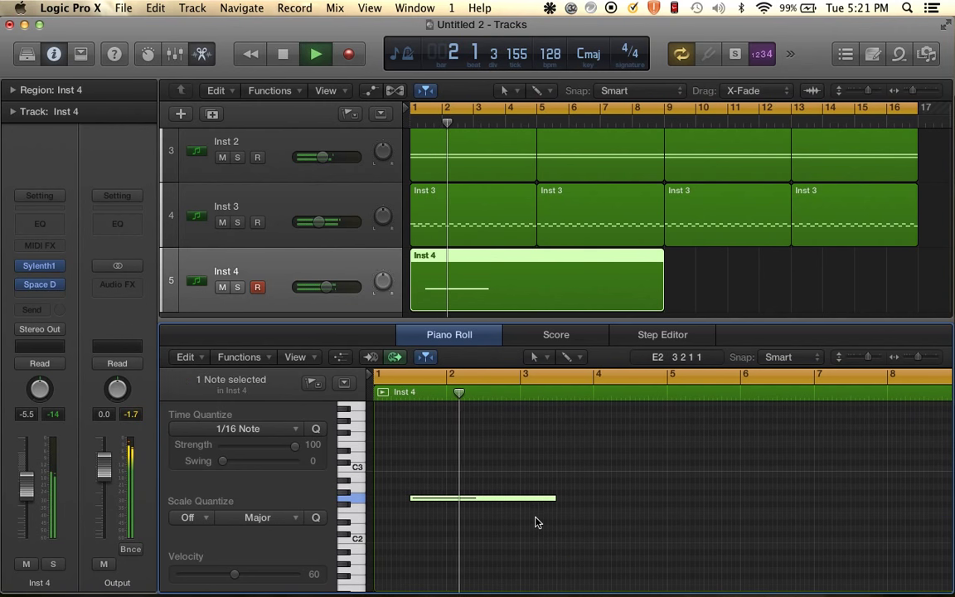
{"action": "key", "text": "space"}
Shorten the first Inst 4 note to just past bar 2, add an overlapping second note, and raise the pair to G3 and E3.
{"action": "left_click_drag", "start_coordinate": [553, 498], "coordinate": [454, 499]}
{"action": "left_click", "coordinate": [457, 511], "text": "super"}
{"action": "left_click", "coordinate": [466, 511]}
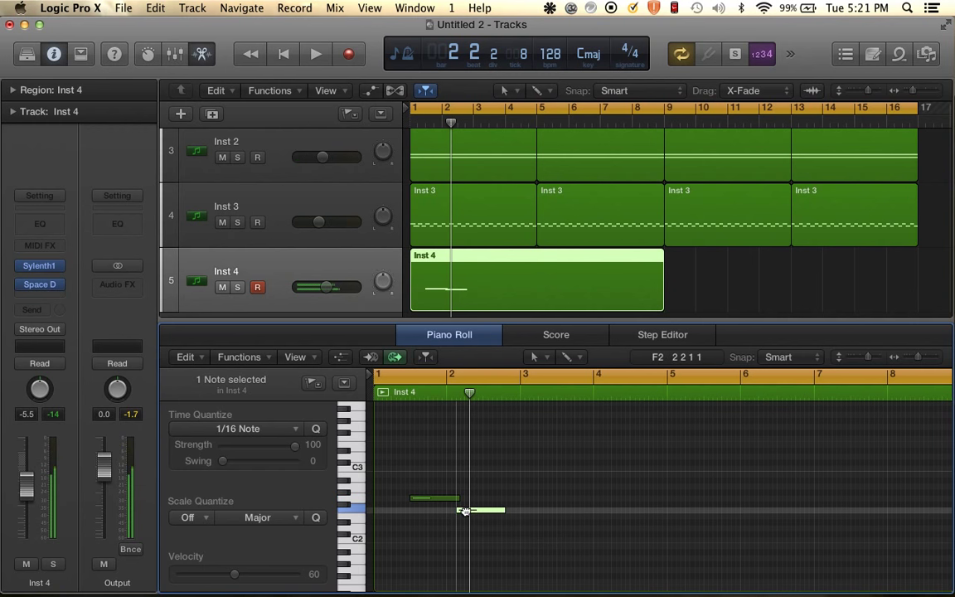
{"action": "left_click_drag", "start_coordinate": [465, 512], "coordinate": [429, 431]}
Turn on Mono Legato in the Inst 4 Sylenth1 patch with a portamento time of 1.95, and play the two notes.
{"action": "left_click", "coordinate": [39, 267]}
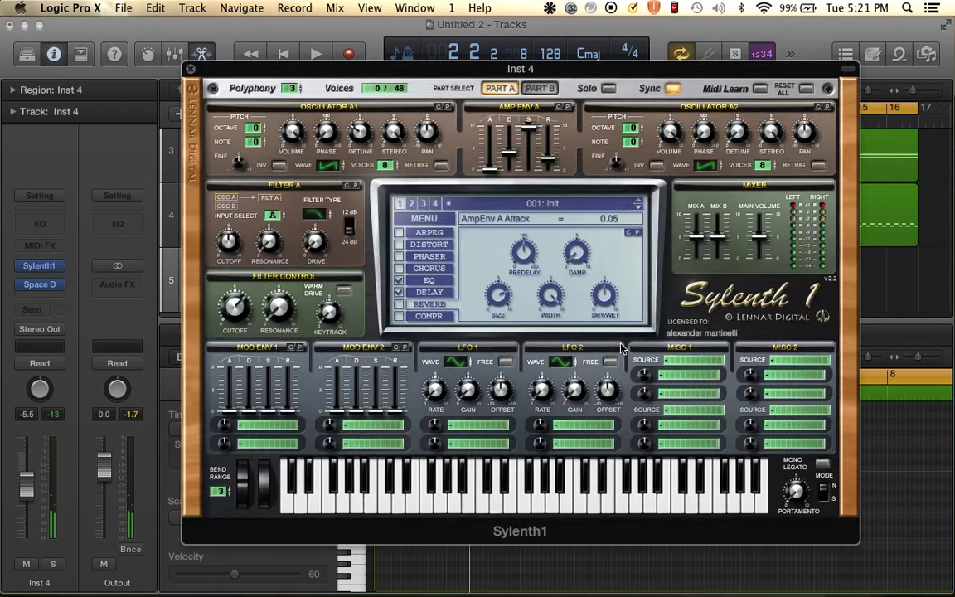
{"action": "left_click", "coordinate": [821, 462]}
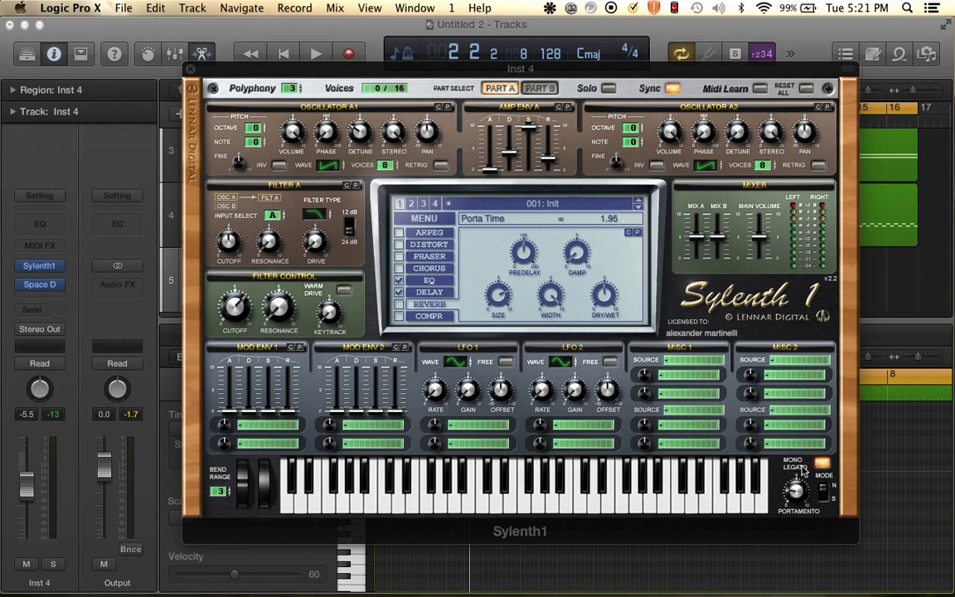
{"action": "left_click", "coordinate": [189, 71]}
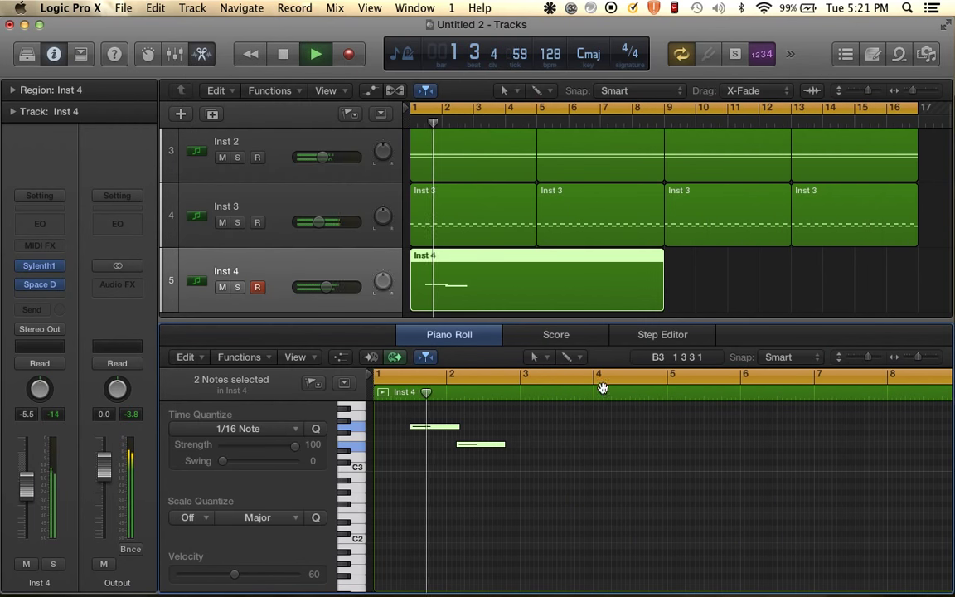
{"action": "key", "text": "space"}
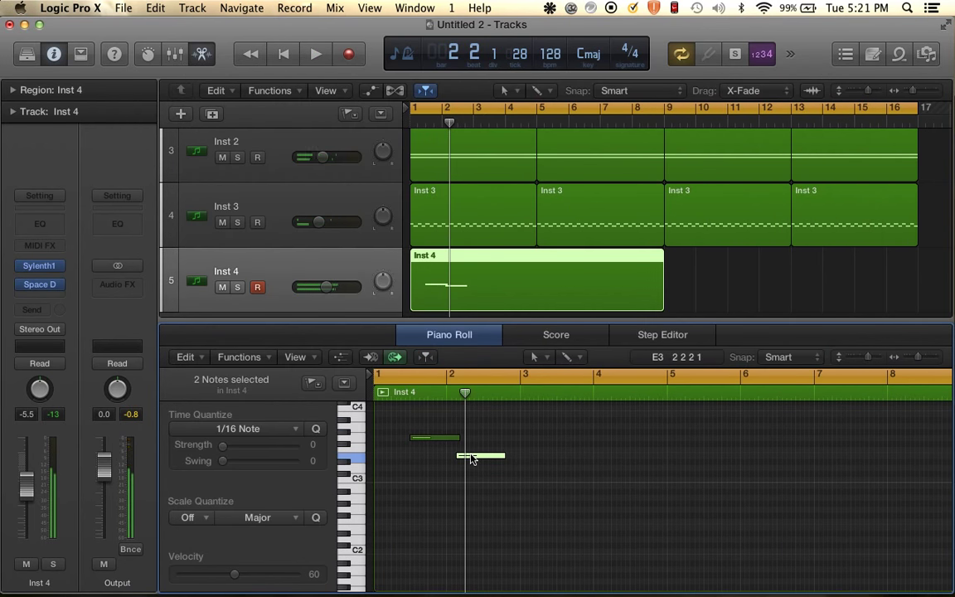
Shift the E3 note slightly later, lengthen the G3 note to overlap its start, and play the phrase.
{"action": "left_click", "coordinate": [470, 458]}
{"action": "scroll", "coordinate": [474, 456], "scroll_direction": "up", "scroll_amount": 5}
{"action": "left_click_drag", "start_coordinate": [484, 461], "coordinate": [523, 444]}
{"action": "key", "text": "space"}
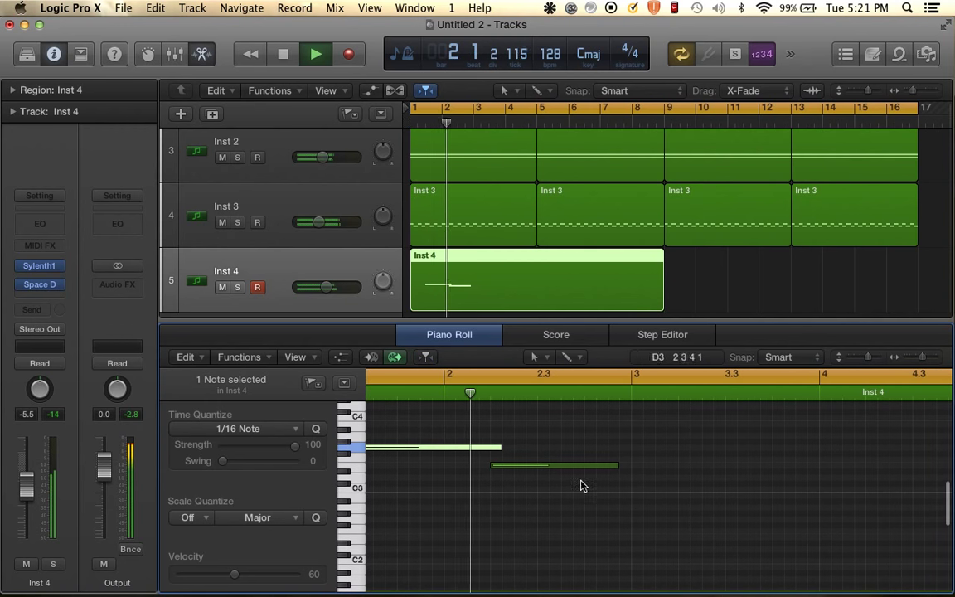
Shorten the E3 note, add an overlapping D3 note ending at bar 3, and audition the glide.
{"action": "key", "text": "space"}
{"action": "left_click_drag", "start_coordinate": [620, 461], "coordinate": [634, 480]}
{"action": "key", "text": "space"}
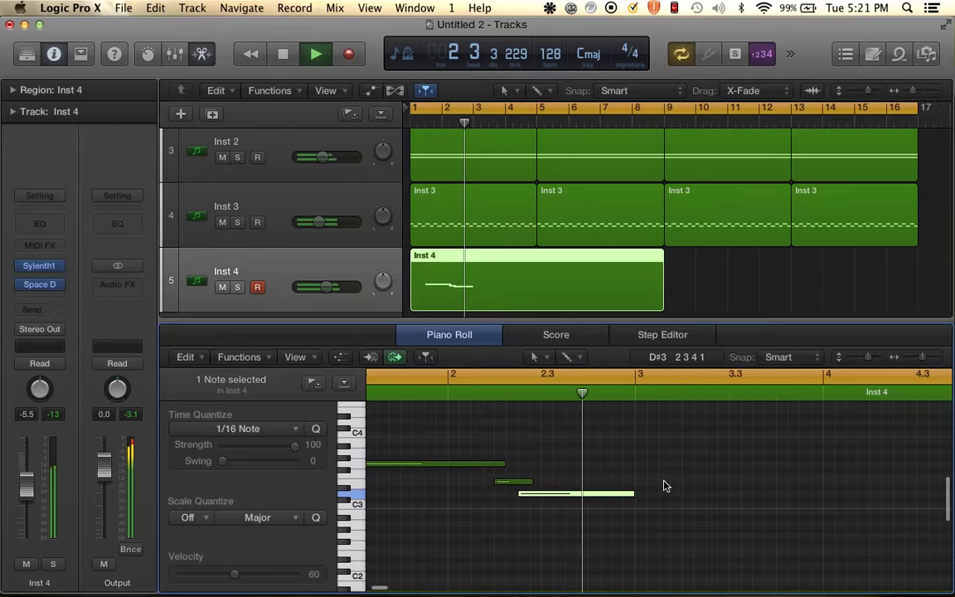
{"action": "key", "text": "space"}
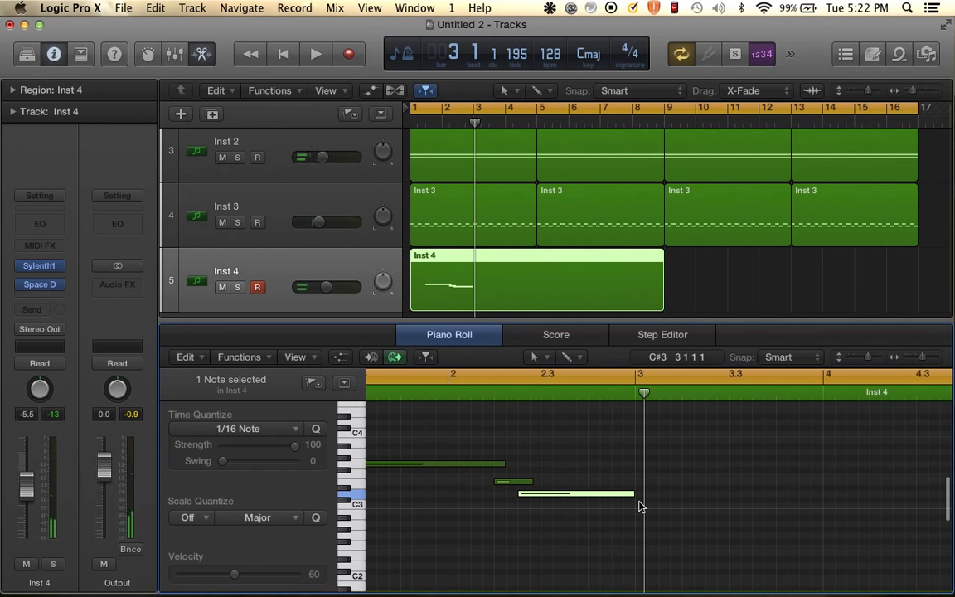
Add a C3 note overlapping the end of D3 just before bar 3, shorten it, and play the melody.
{"action": "left_click", "coordinate": [623, 523]}
{"action": "left_click_drag", "start_coordinate": [629, 527], "coordinate": [628, 510]}
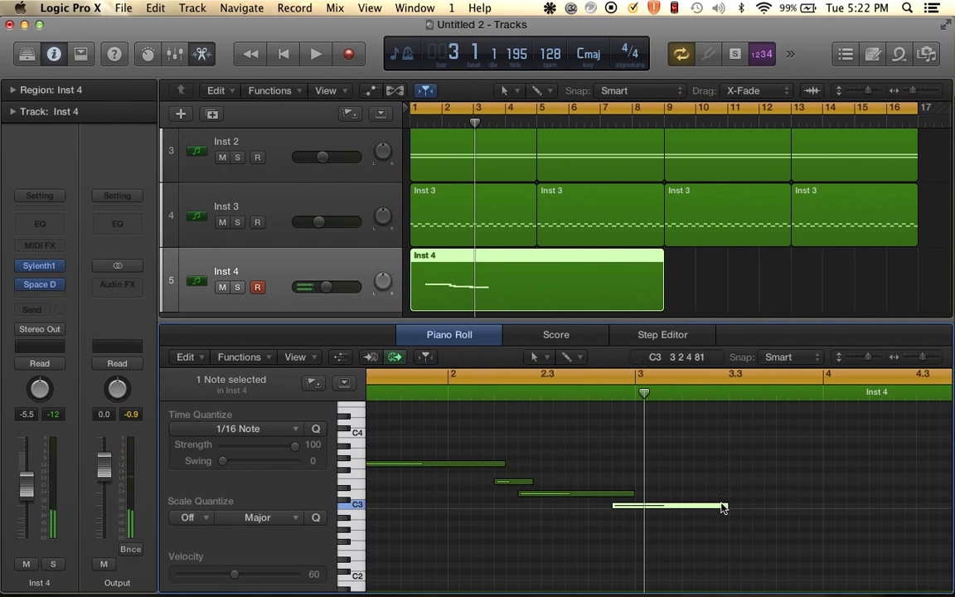
{"action": "left_click_drag", "start_coordinate": [723, 508], "coordinate": [668, 507]}
{"action": "key", "text": "space"}
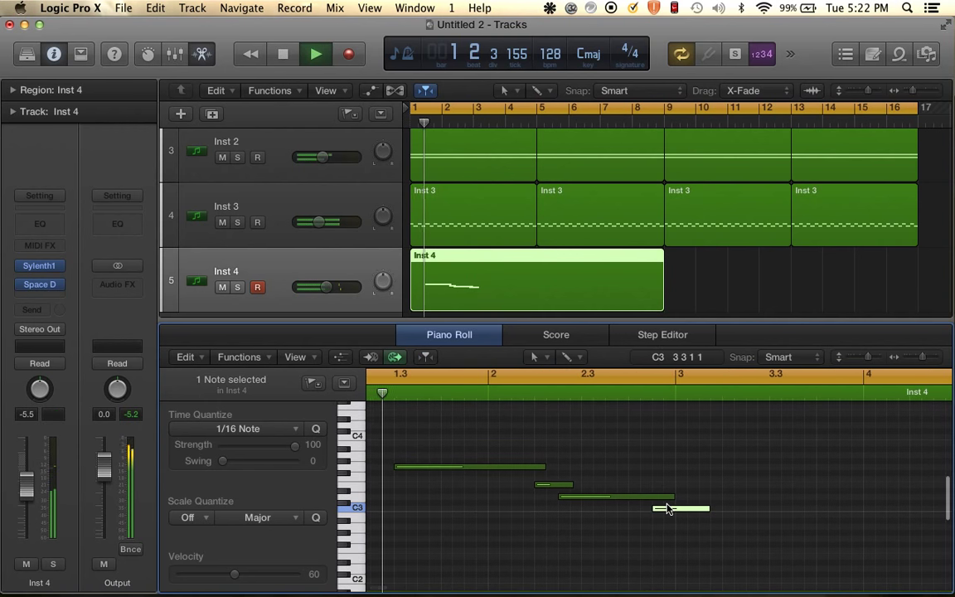
{"action": "left_click", "coordinate": [701, 539]}
{"action": "scroll", "coordinate": [702, 539], "scroll_direction": "right", "scroll_amount": 2}
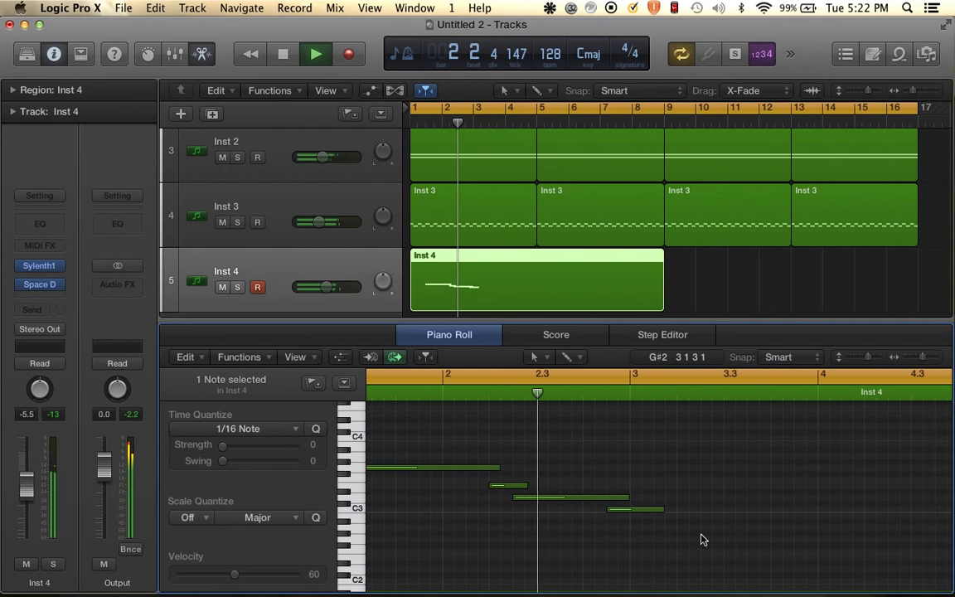
{"action": "key", "text": "space"}
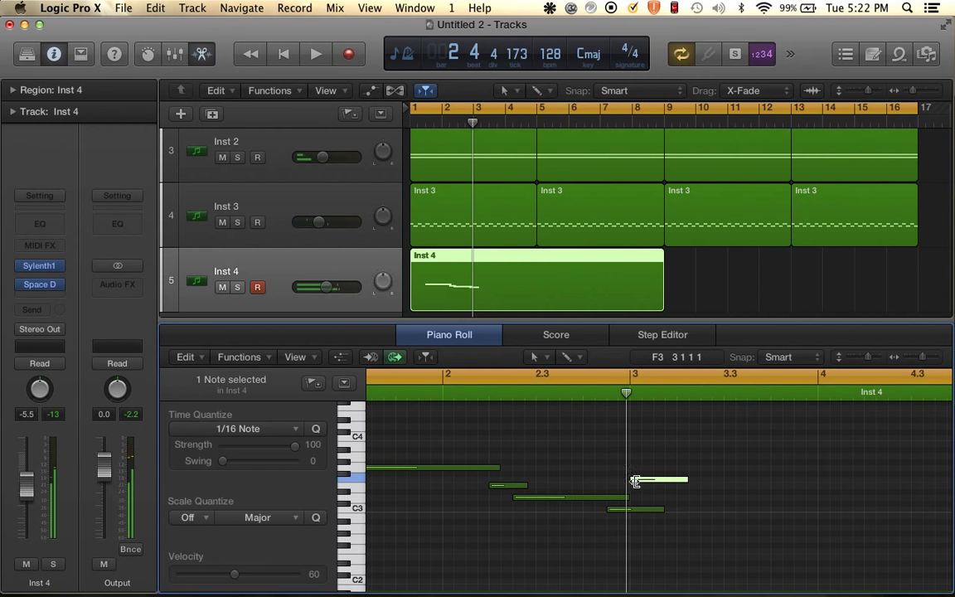
Add a D3 note at bar 3, an overlapping E3, and a long C3 ending around bar 4, and play the melody.
{"action": "mouse_move", "coordinate": [634, 481]}
{"action": "left_mouse_down"}
{"action": "mouse_move", "coordinate": [636, 503]}
{"action": "mouse_move", "coordinate": [639, 491]}
{"action": "mouse_move", "coordinate": [644, 498]}
{"action": "left_mouse_up"}
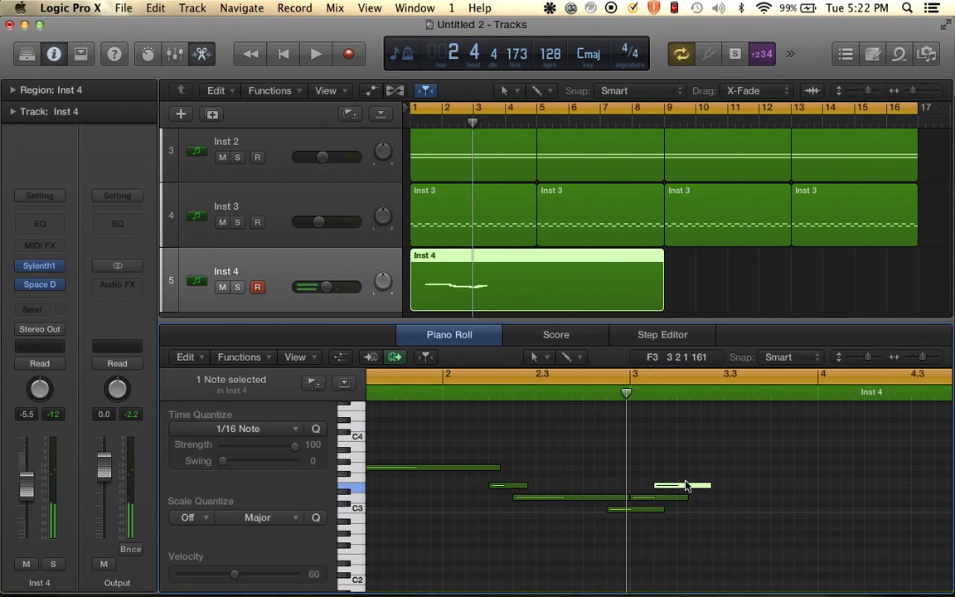
{"action": "left_click_drag", "start_coordinate": [740, 509], "coordinate": [828, 511]}
{"action": "key", "text": "space"}
{"action": "scroll", "coordinate": [637, 544], "scroll_direction": "up", "scroll_amount": 5}
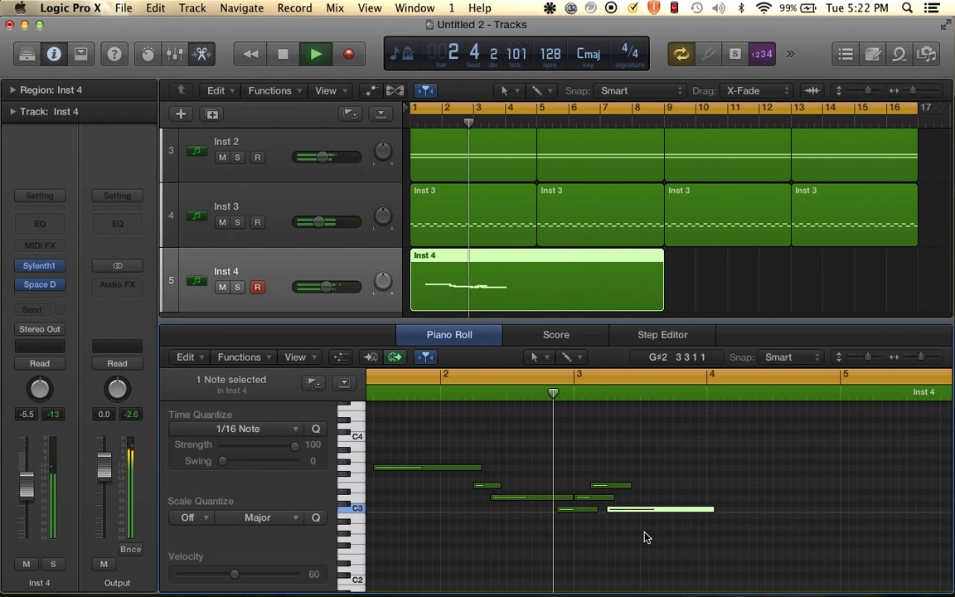
{"action": "scroll", "coordinate": [651, 531], "scroll_direction": "right", "scroll_amount": 3}
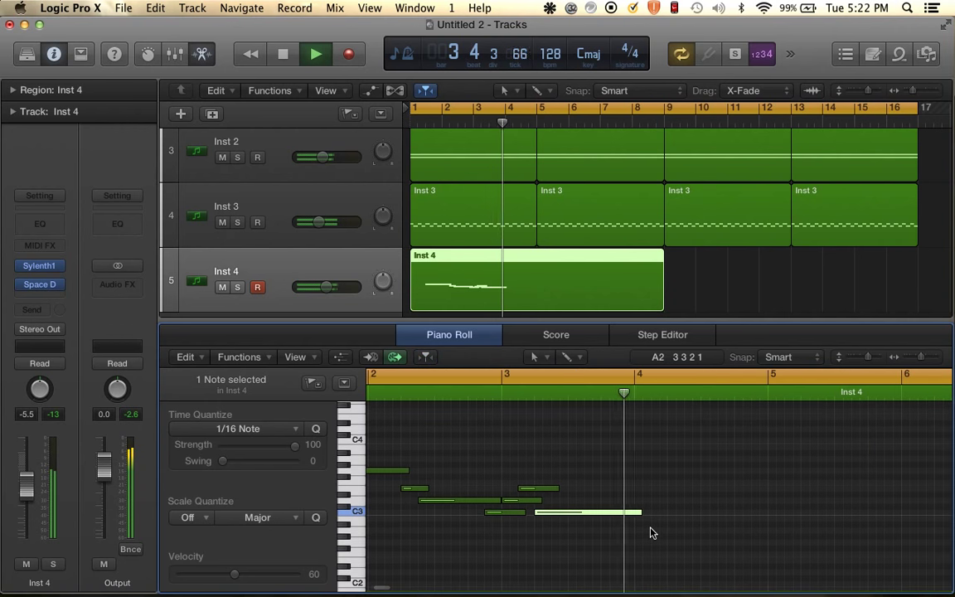
{"action": "scroll", "coordinate": [689, 489], "scroll_direction": "right", "scroll_amount": 5}
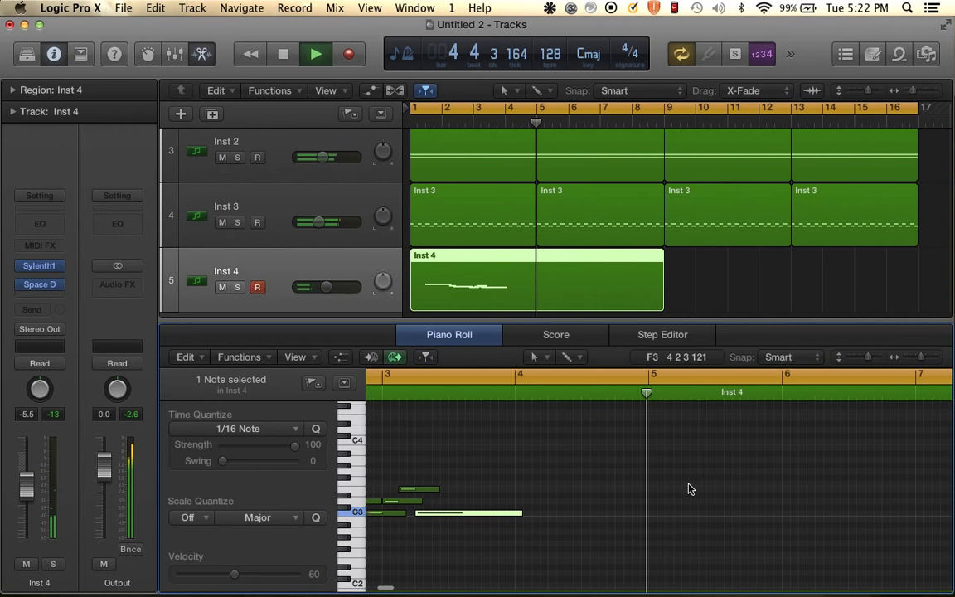
{"action": "key", "text": "space"}
Add a shortened G2 note at bar 5 and set the cycle range from bar 5 to about bar 7.
{"action": "left_click_drag", "start_coordinate": [641, 535], "coordinate": [645, 543]}
{"action": "left_click_drag", "start_coordinate": [734, 540], "coordinate": [690, 544]}
{"action": "left_click", "coordinate": [627, 378]}
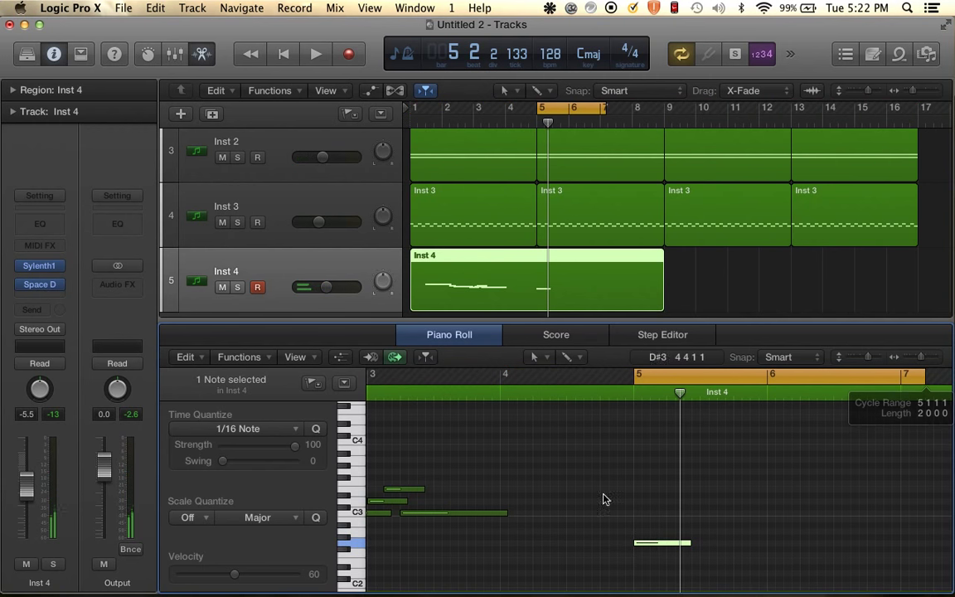
Add an E3 note overlapping the G2 note just after bar 5 and audition the pair.
{"action": "left_click", "coordinate": [654, 514]}
{"action": "left_click_drag", "start_coordinate": [670, 516], "coordinate": [670, 494]}
{"action": "key", "text": "space"}
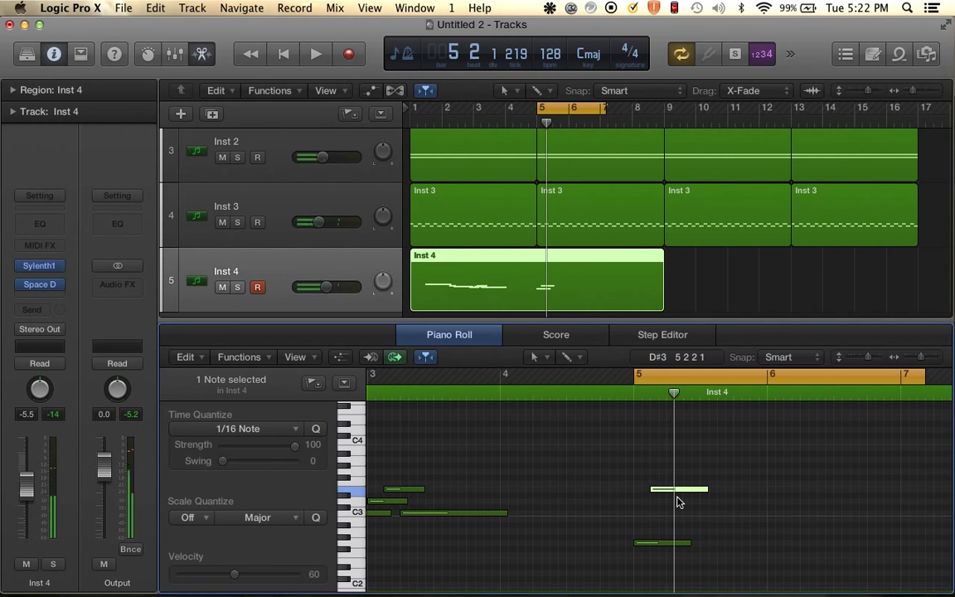
{"action": "key", "text": "Return"}
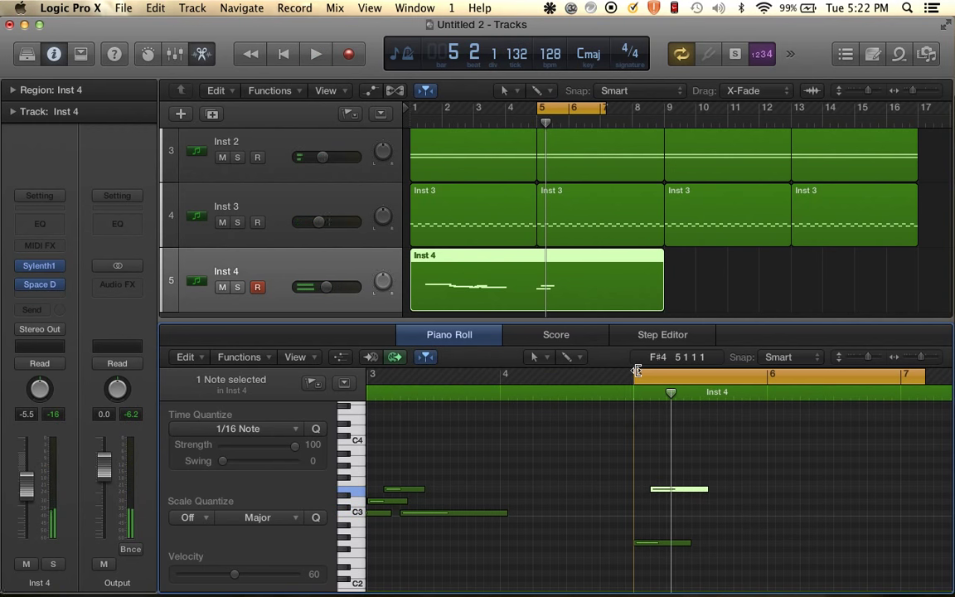
Extend the cycle start back to about bar 4, move the G2 and E3 notes an eighth note earlier, and play them.
{"action": "left_click_drag", "start_coordinate": [637, 371], "coordinate": [496, 375]}
{"action": "key", "text": "space"}
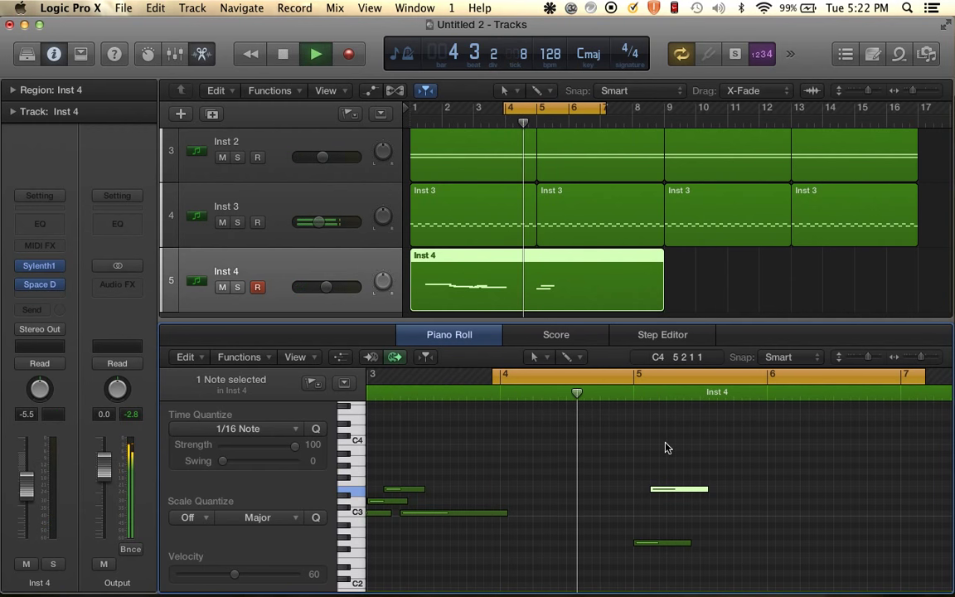
{"action": "key", "text": "space"}
{"action": "left_click_drag", "start_coordinate": [635, 471], "coordinate": [637, 544]}
{"action": "key", "text": "space"}
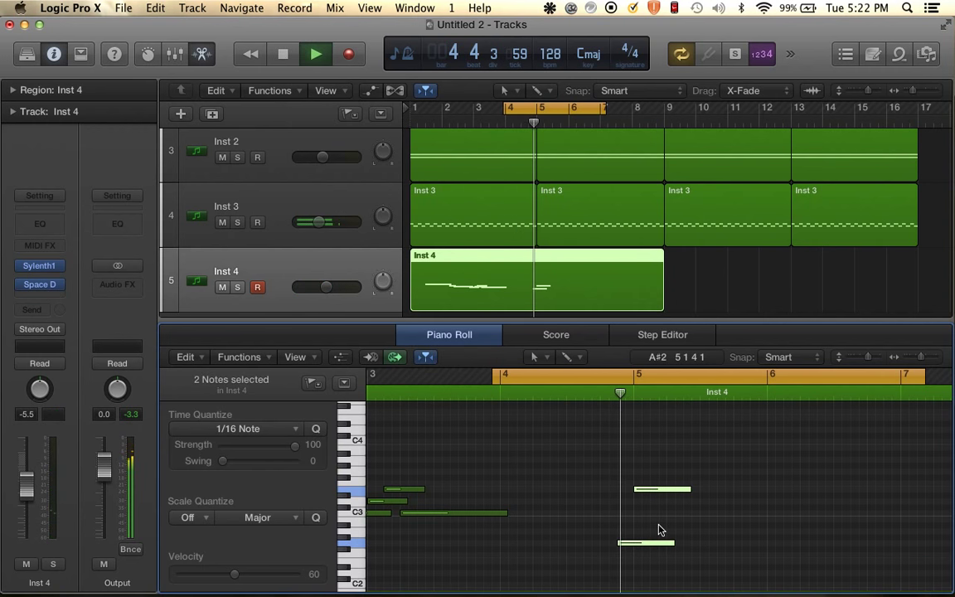
{"action": "key", "text": "space"}
Add a D3 note overlapping the bar 5 E3, audition it, and move its start to an eighth note after bar 5.
{"action": "left_click", "coordinate": [676, 508]}
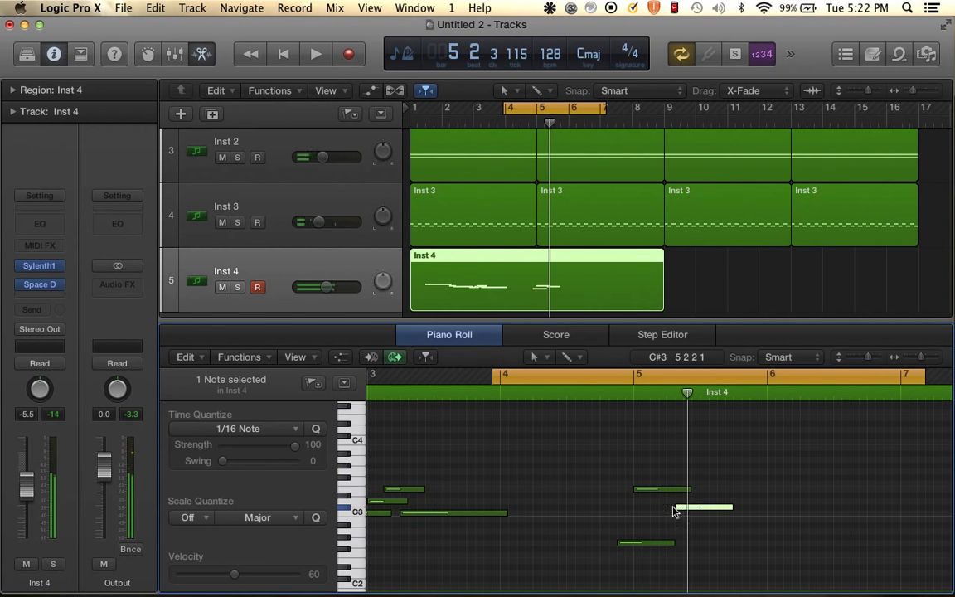
{"action": "left_click_drag", "start_coordinate": [694, 512], "coordinate": [686, 506]}
{"action": "key", "text": "space"}
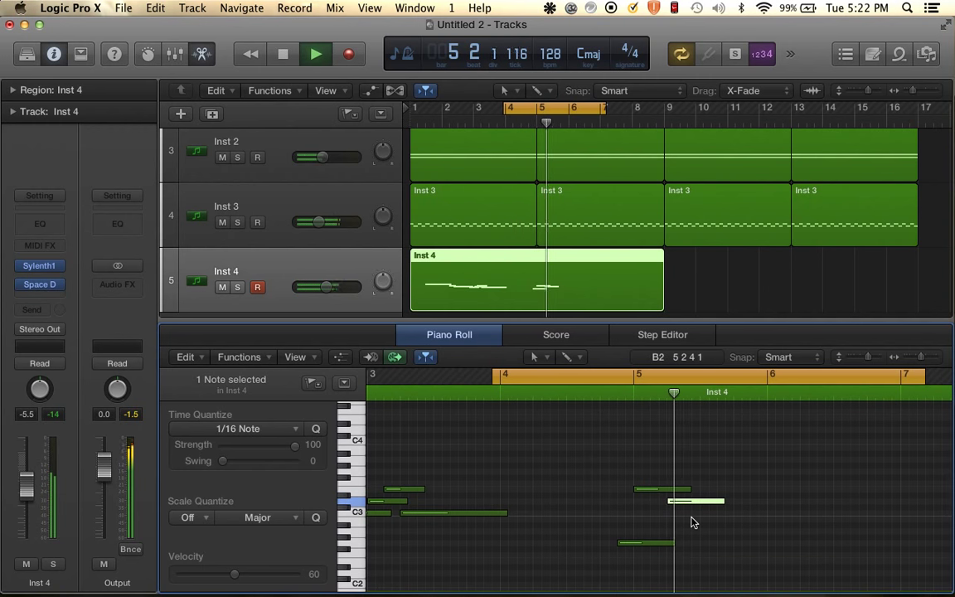
{"action": "key", "text": "space"}
{"action": "left_click_drag", "start_coordinate": [694, 506], "coordinate": [676, 504]}
Play the bar 5 phrase, lengthen its D3 note to end at bar 6, and replay the phrase.
{"action": "key", "text": "space"}
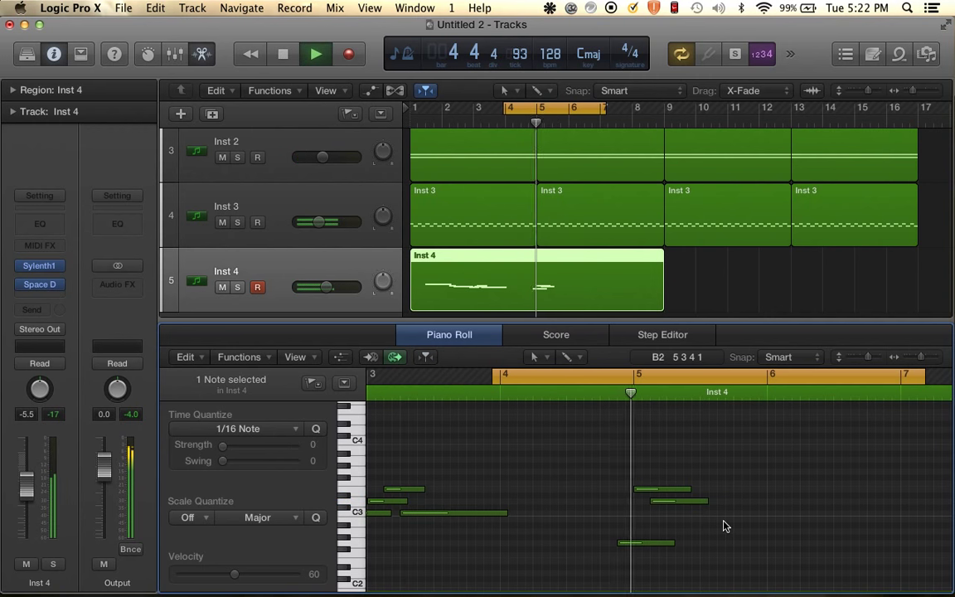
{"action": "key", "text": "space"}
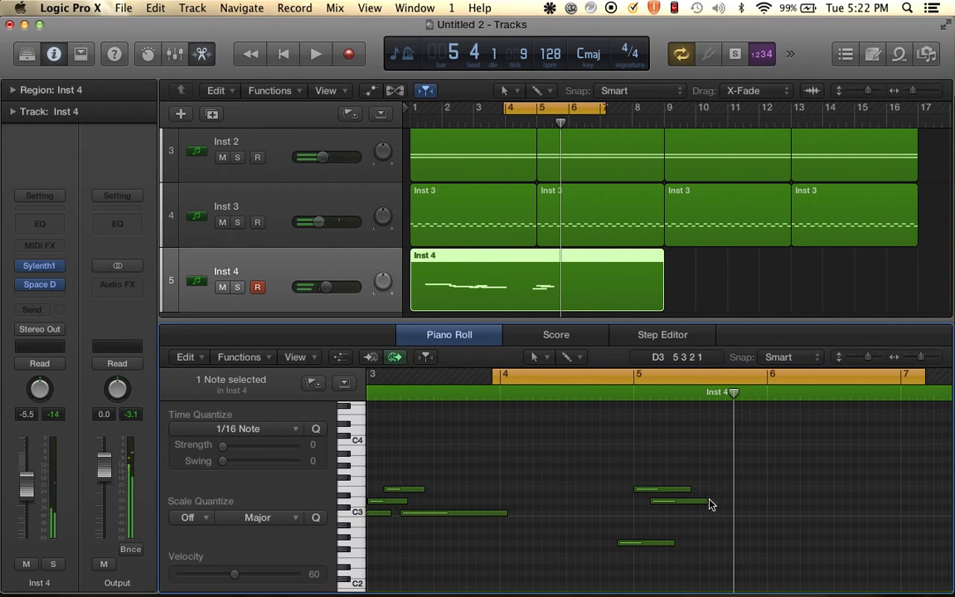
{"action": "left_click_drag", "start_coordinate": [710, 504], "coordinate": [765, 511]}
{"action": "key", "text": "space"}
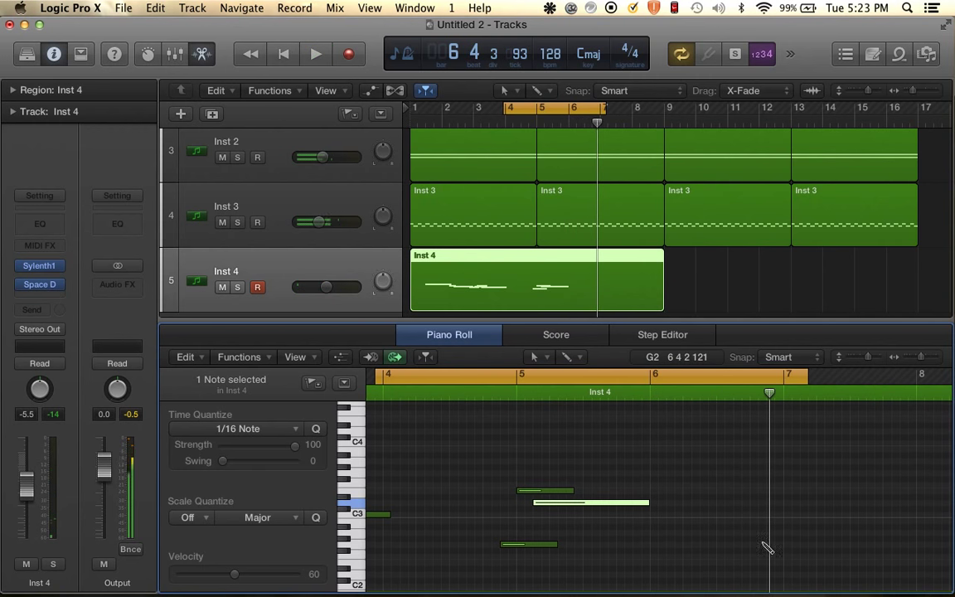
Add a B2 note starting on beat 4 of bar 6, extend the cycle end to just past bar 8, and play the phrase.
{"action": "left_click", "coordinate": [758, 545]}
{"action": "left_click_drag", "start_coordinate": [785, 547], "coordinate": [789, 522]}
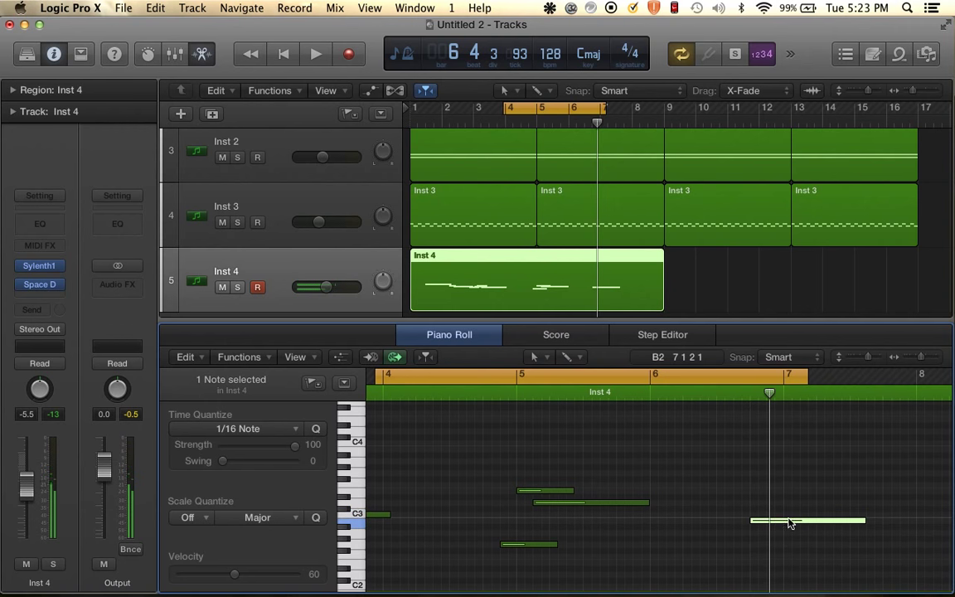
{"action": "key", "text": "space"}
{"action": "left_click_drag", "start_coordinate": [687, 374], "coordinate": [834, 376]}
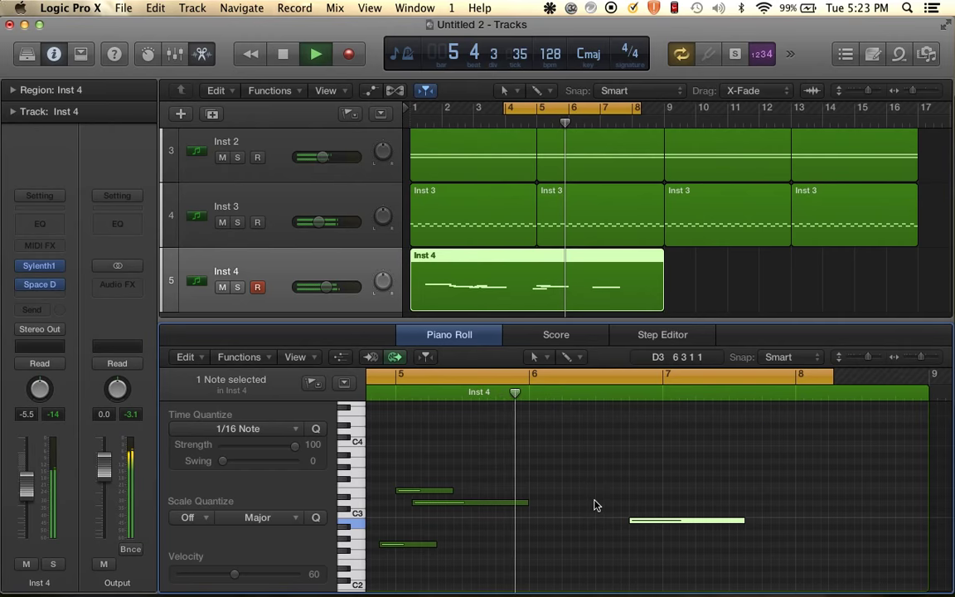
{"action": "key", "text": "space"}
Lengthen the D3 note to meet the B2 note before bar 7, and play it with the cycle set from bar 6 to just past bar 9.
{"action": "left_click_drag", "start_coordinate": [527, 503], "coordinate": [630, 507]}
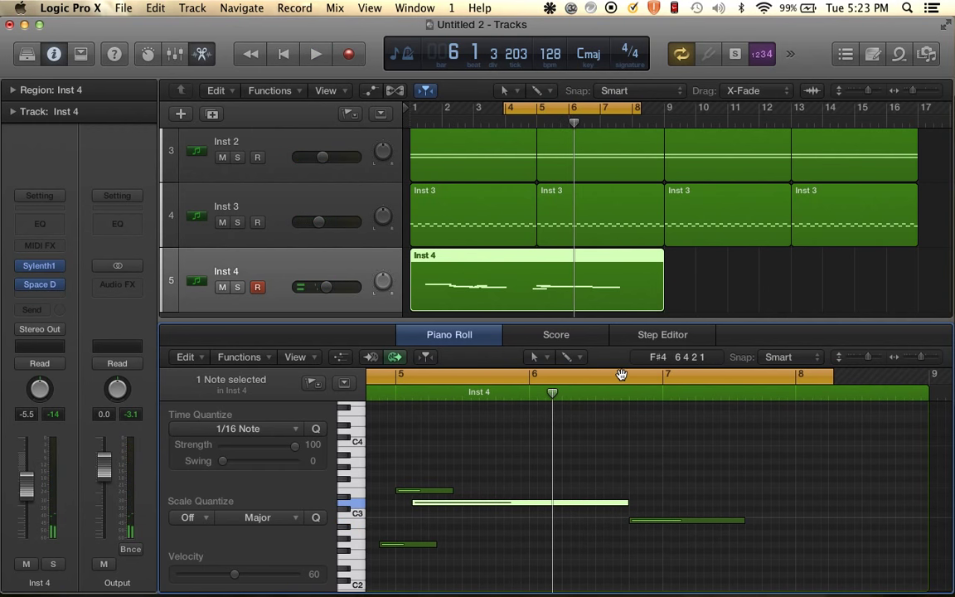
{"action": "left_click_drag", "start_coordinate": [534, 375], "coordinate": [929, 377]}
{"action": "key", "text": "space"}
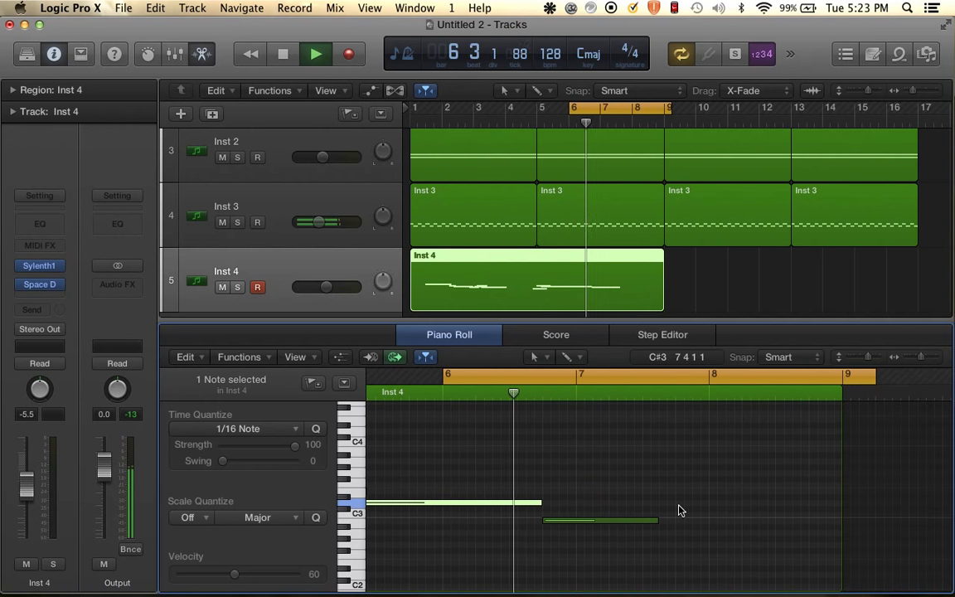
{"action": "key", "text": "space"}
Raise the B2 note before bar 7 to C3 and audition the change.
{"action": "left_click", "coordinate": [572, 521]}
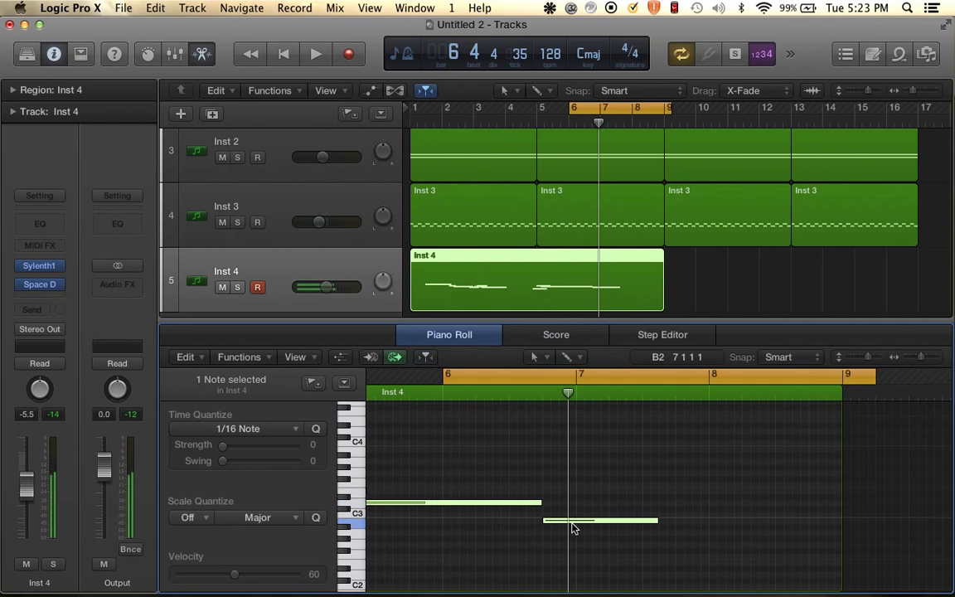
{"action": "left_click_drag", "start_coordinate": [572, 528], "coordinate": [572, 520]}
{"action": "key", "text": "space"}
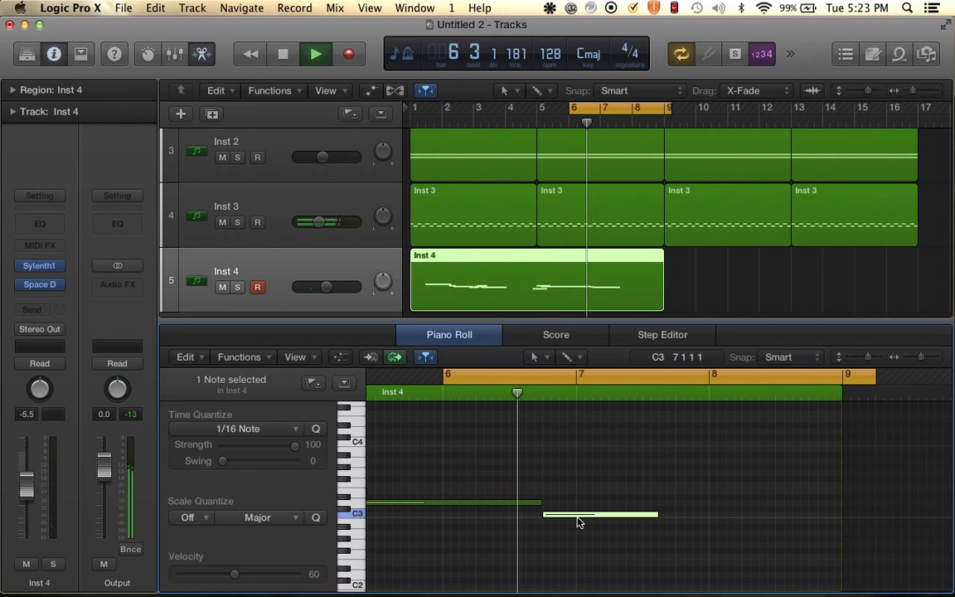
{"action": "key", "text": "space"}
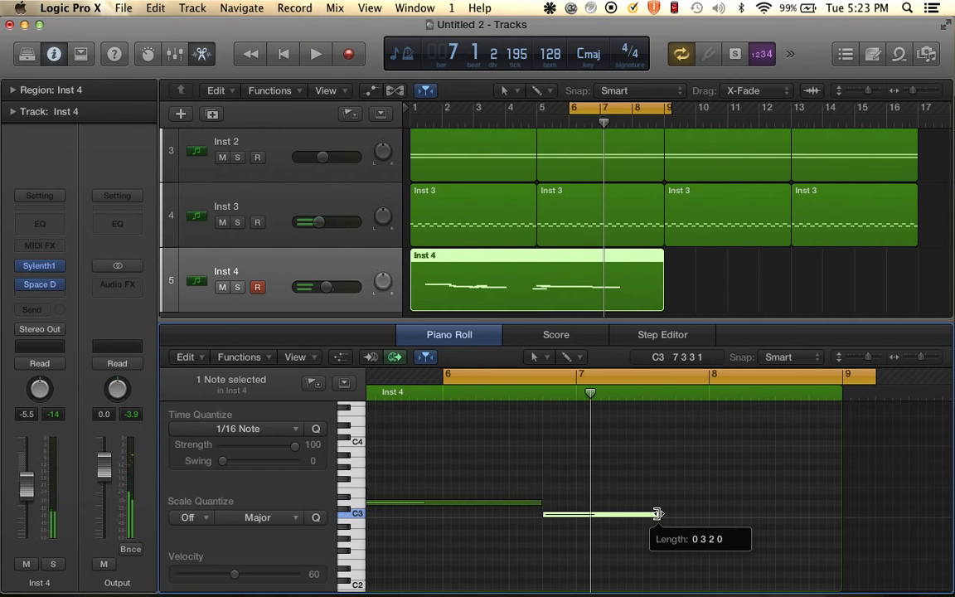
Shorten the C3 note to end at bar 7, add a short D3 note at bar 7, and play them.
{"action": "left_click_drag", "start_coordinate": [658, 514], "coordinate": [574, 515]}
{"action": "left_click", "coordinate": [583, 504]}
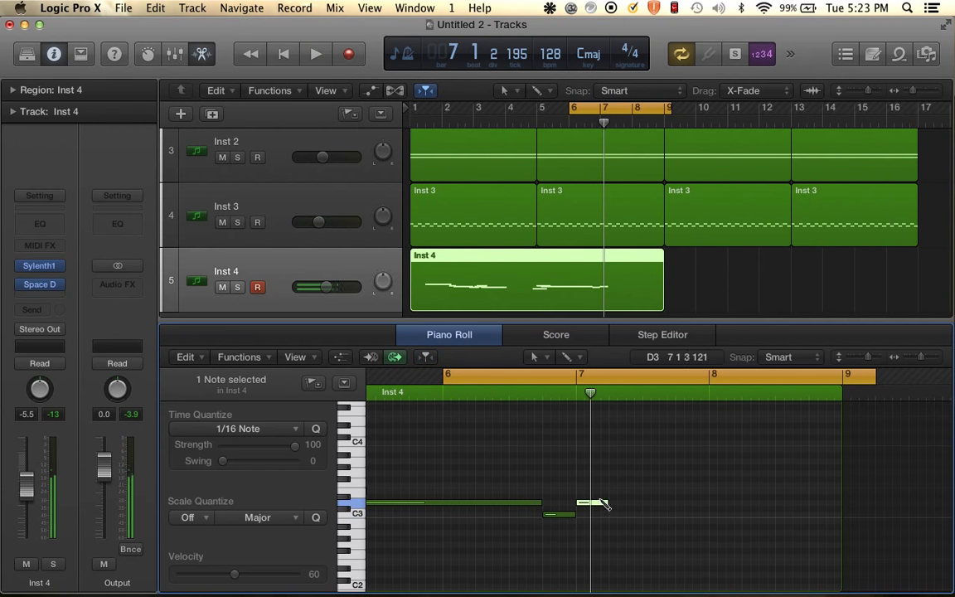
{"action": "key", "text": "super+space"}
{"action": "key", "text": "Escape"}
{"action": "key", "text": "space"}
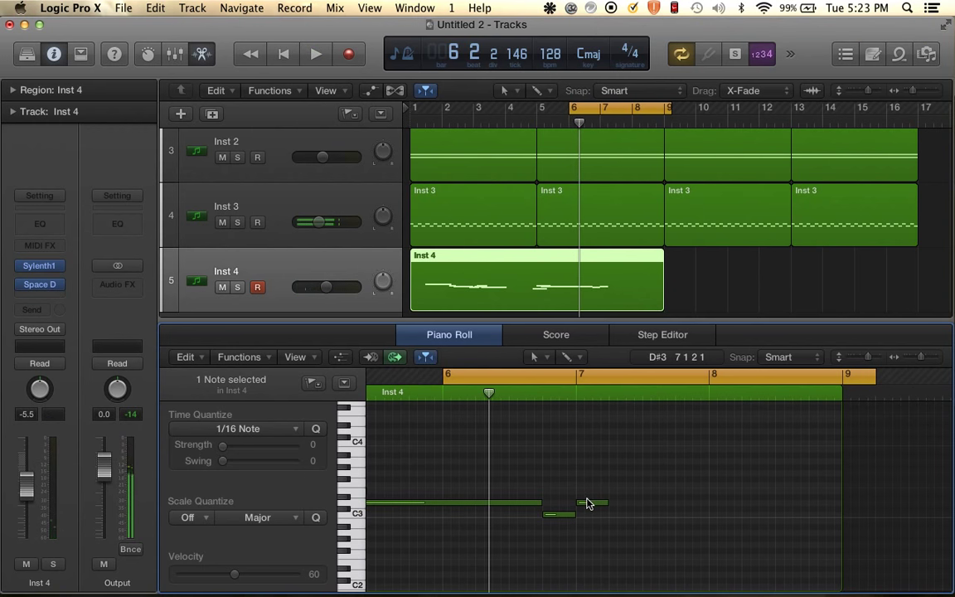
Move the short D3 an eighth note earlier, add a short E3 and a long C3 running past bar 9, and play the phrase.
{"action": "left_click_drag", "start_coordinate": [586, 503], "coordinate": [570, 503]}
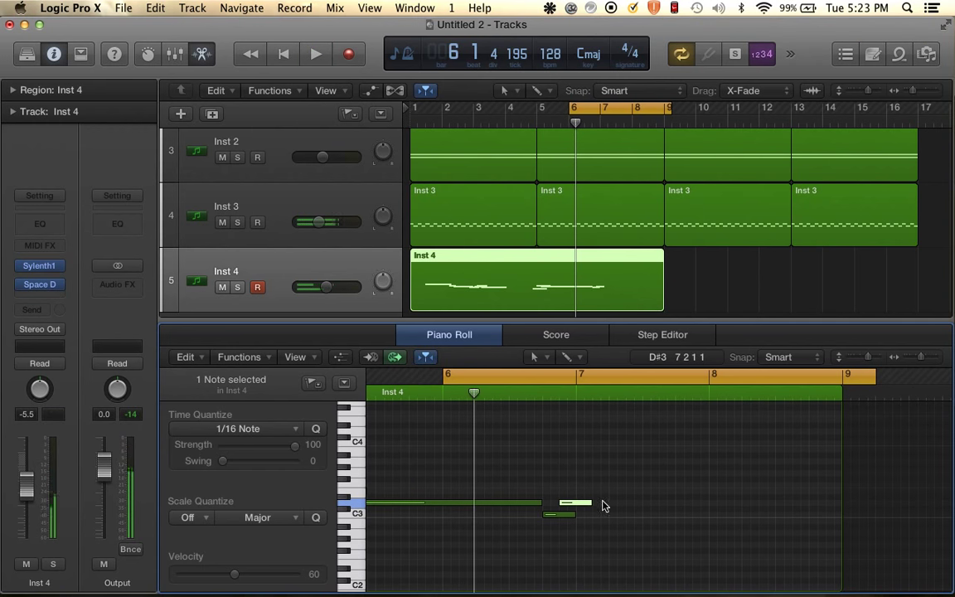
{"action": "left_click_drag", "start_coordinate": [601, 496], "coordinate": [863, 530]}
{"action": "key", "text": "space"}
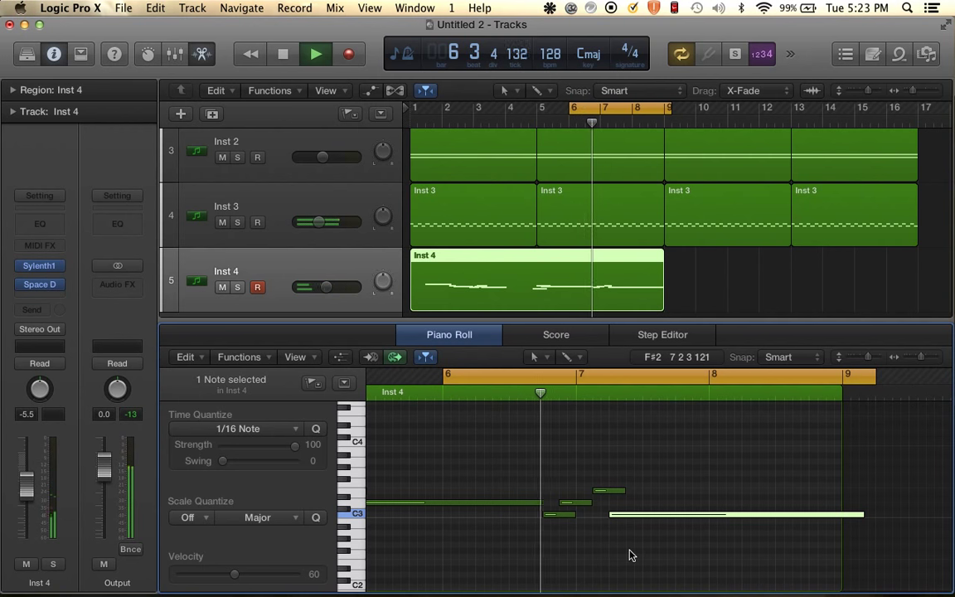
Place the short D3 back at bar 7, lengthen the C3 before it so they overlap, and replay the phrase.
{"action": "key", "text": "space"}
{"action": "mouse_move", "coordinate": [584, 508]}
{"action": "left_mouse_down"}
{"action": "mouse_move", "coordinate": [597, 508]}
{"action": "mouse_move", "coordinate": [583, 515]}
{"action": "left_mouse_up"}
{"action": "key", "text": "space"}
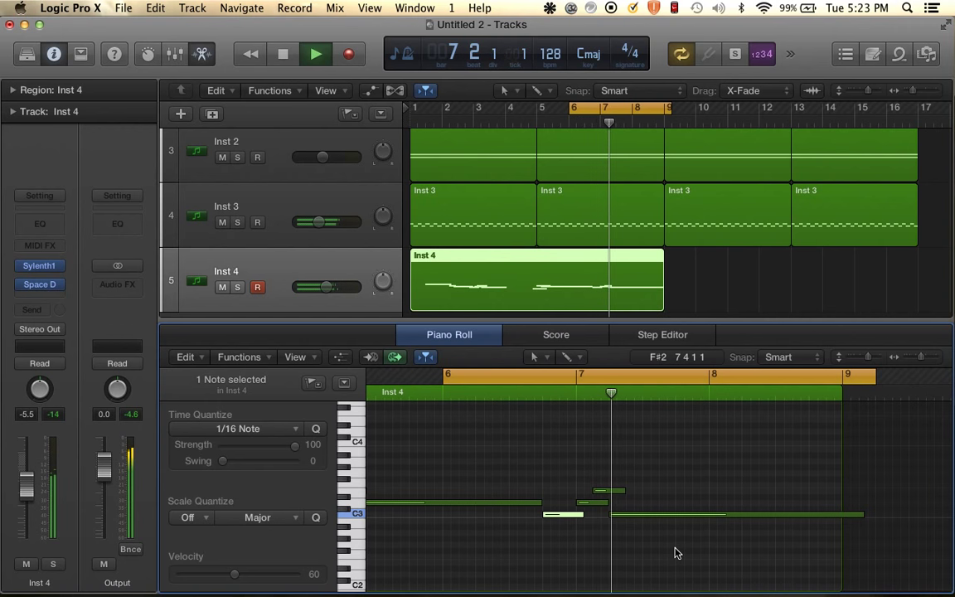
Extend the cycle start back to bar 1 and play the melody from the beginning.
{"action": "left_click_drag", "start_coordinate": [572, 108], "coordinate": [381, 104]}
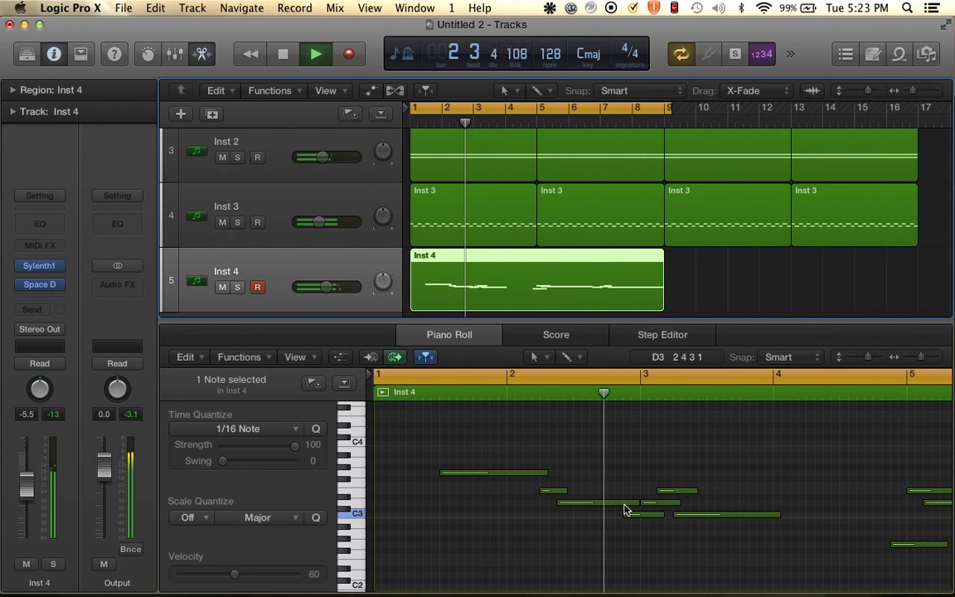
{"action": "scroll", "coordinate": [559, 530], "scroll_direction": "right", "scroll_amount": 3}
{"action": "scroll", "coordinate": [559, 530], "scroll_direction": "down", "scroll_amount": 3}
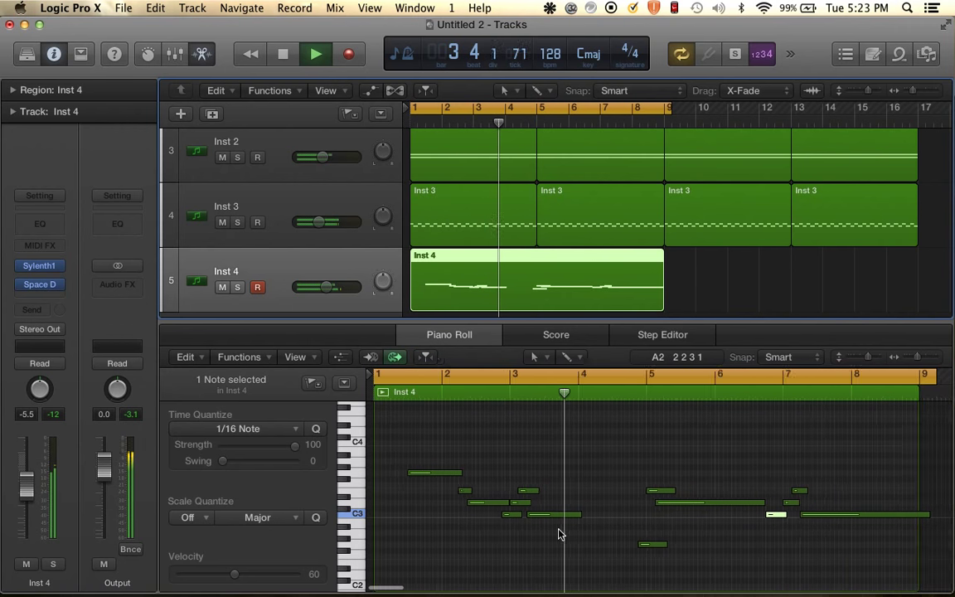
{"action": "key", "text": "space"}
Replace the short G2 before bar 5 with a G2 running from bar 4 to just past bar 5, and play the whole melody.
{"action": "left_click", "coordinate": [566, 556], "text": "super"}
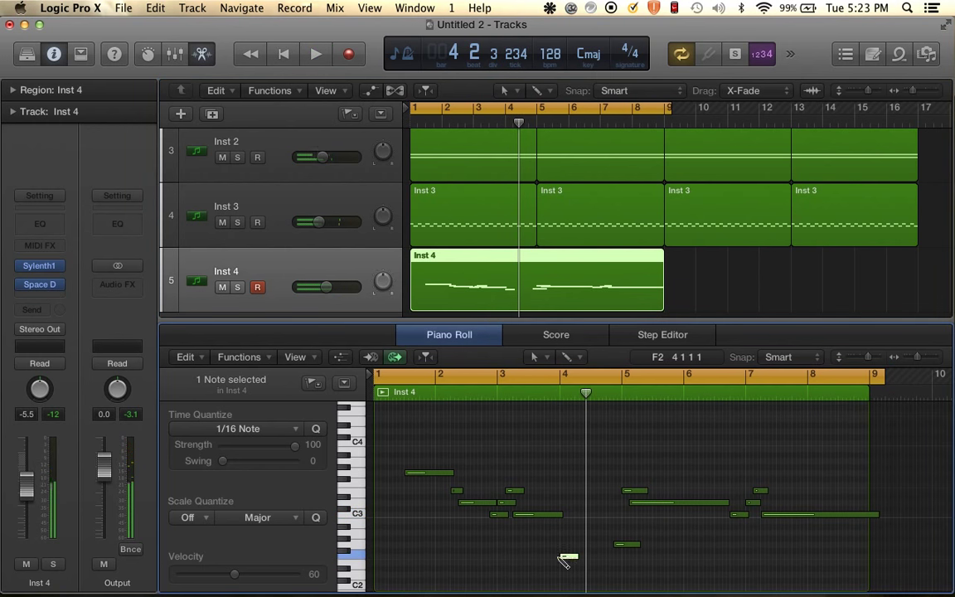
{"action": "left_click_drag", "start_coordinate": [569, 560], "coordinate": [629, 545]}
{"action": "key", "text": "space"}
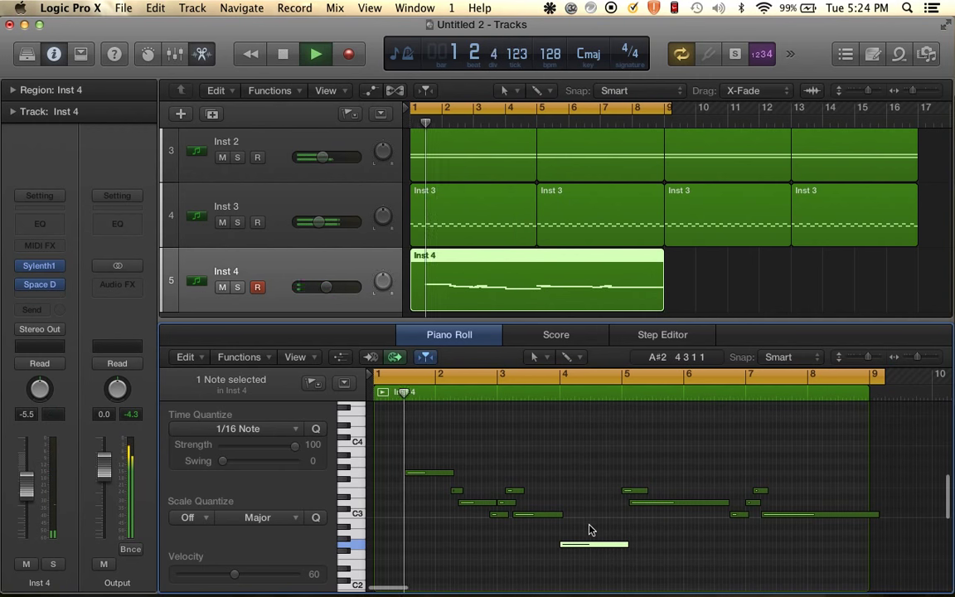
{"action": "left_click", "coordinate": [540, 542]}
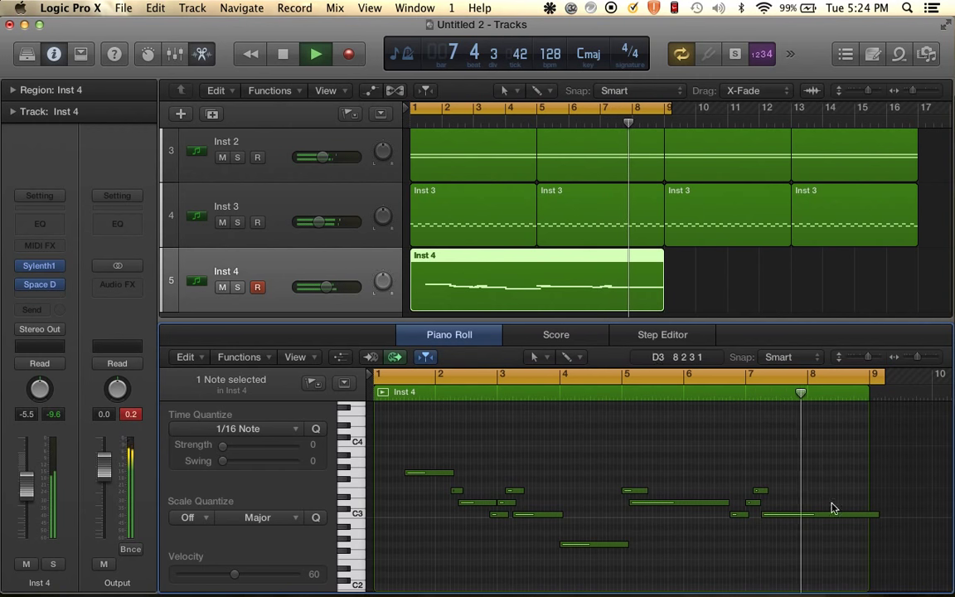
{"action": "key", "text": "space"}
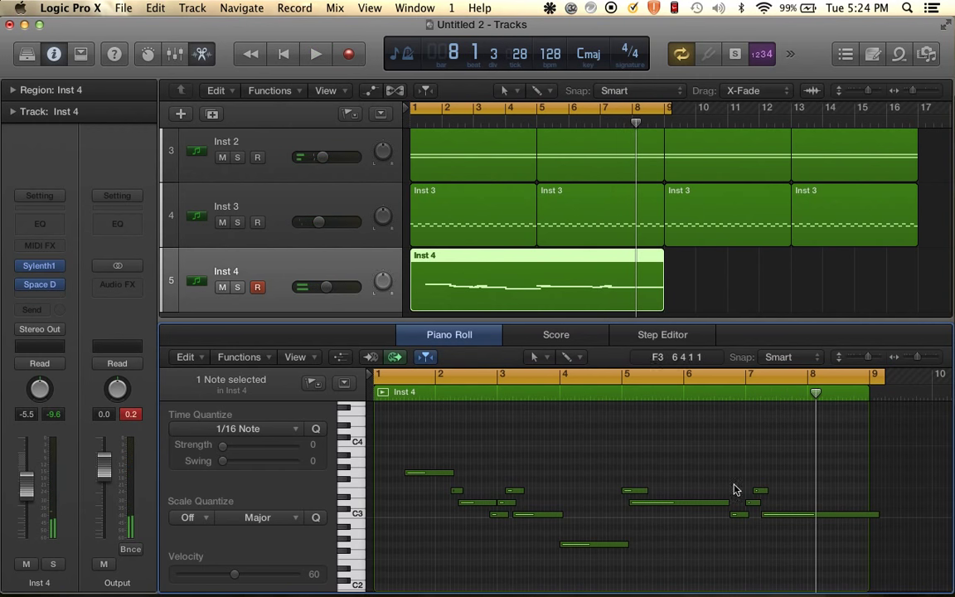
Set the cycle from the middle of bar 6 to bar 10 and play the ending phrase at closer zoom.
{"action": "left_click_drag", "start_coordinate": [610, 378], "coordinate": [867, 379]}
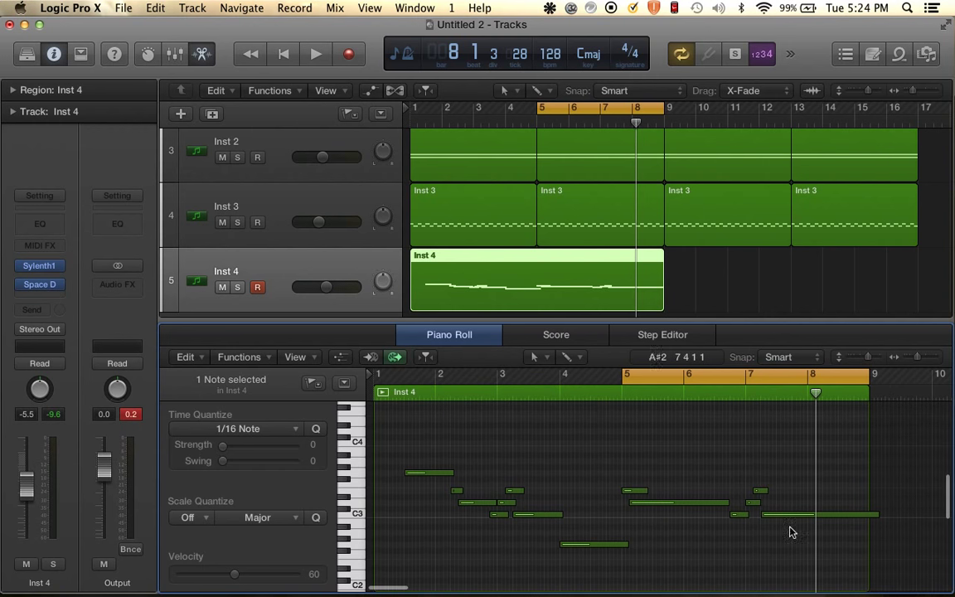
{"action": "left_click", "coordinate": [721, 377]}
{"action": "left_click_drag", "start_coordinate": [716, 379], "coordinate": [938, 379]}
{"action": "key", "text": "space"}
{"action": "key", "text": "super+Right"}
{"action": "key", "text": "super+Right"}
{"action": "key", "text": "super+Right"}
{"action": "key", "text": "super+Right"}
{"action": "key", "text": "super+Right"}
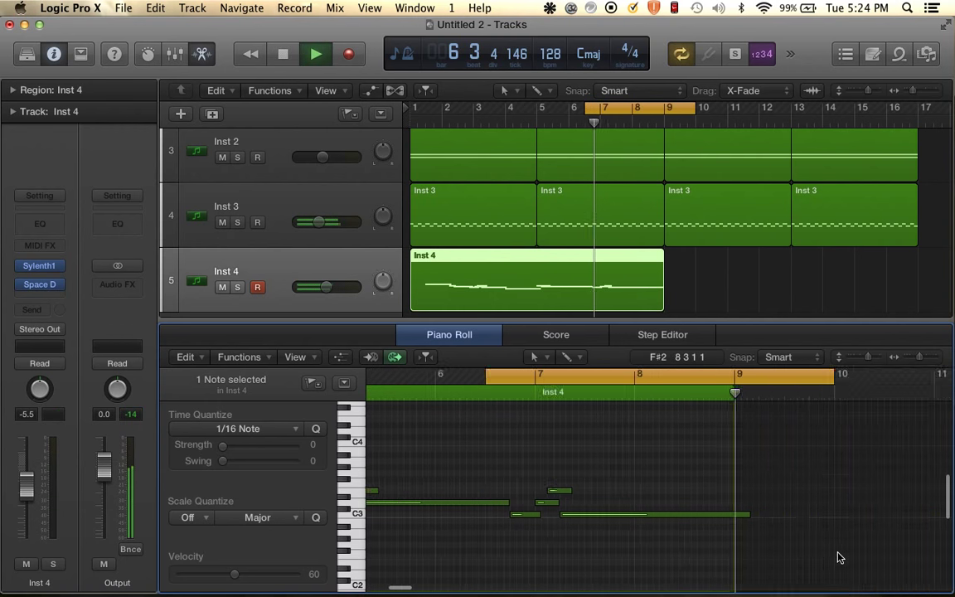
{"action": "key", "text": "space"}
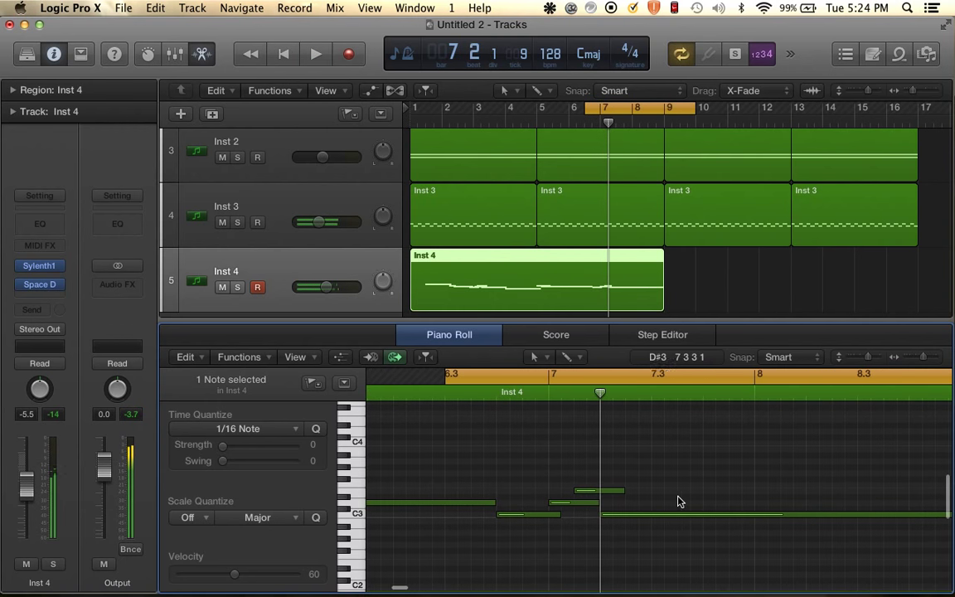
Add a short G3 note after the bar 7 E3, delete the long C3 note, and play the phrase.
{"action": "left_click", "coordinate": [628, 472], "text": "super"}
{"action": "left_click", "coordinate": [625, 514]}
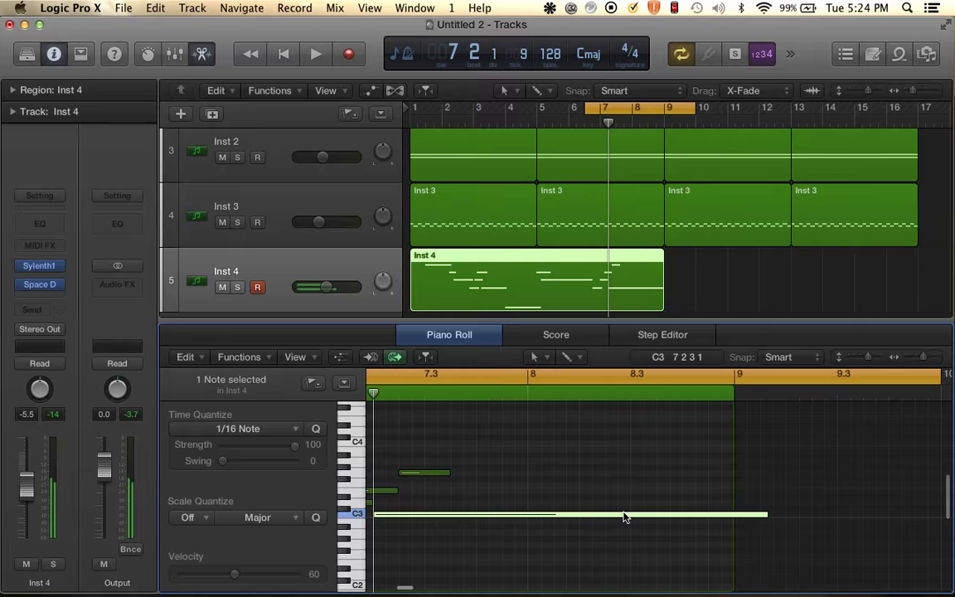
{"action": "key", "text": "BackSpace"}
{"action": "scroll", "coordinate": [559, 458], "scroll_direction": "left", "scroll_amount": 3}
{"action": "key", "text": "space"}
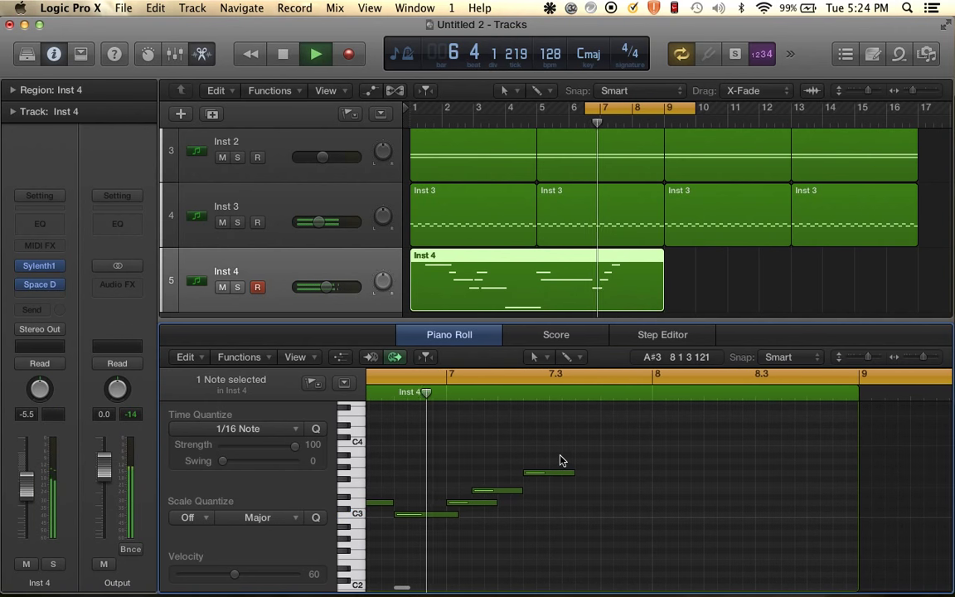
Move the G3 note an eighth note earlier to beat 2 of bar 7 and replay the phrase.
{"action": "key", "text": "space"}
{"action": "left_click_drag", "start_coordinate": [549, 473], "coordinate": [521, 475]}
{"action": "key", "text": "space"}
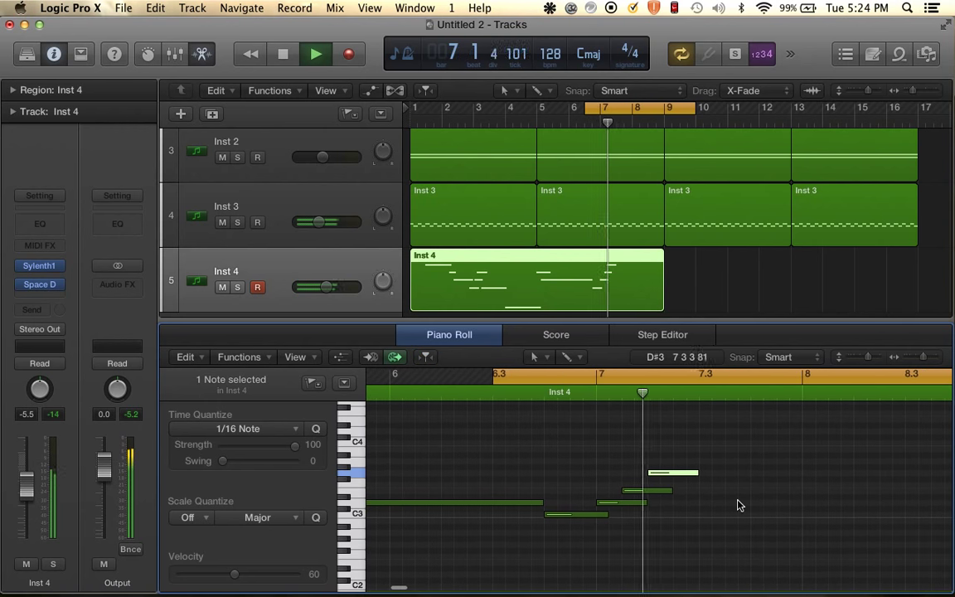
{"action": "key", "text": "space"}
Add an A3 note ending at bar 8, lengthen the G3 to overlap its start, and play the rising phrase.
{"action": "left_click", "coordinate": [731, 461]}
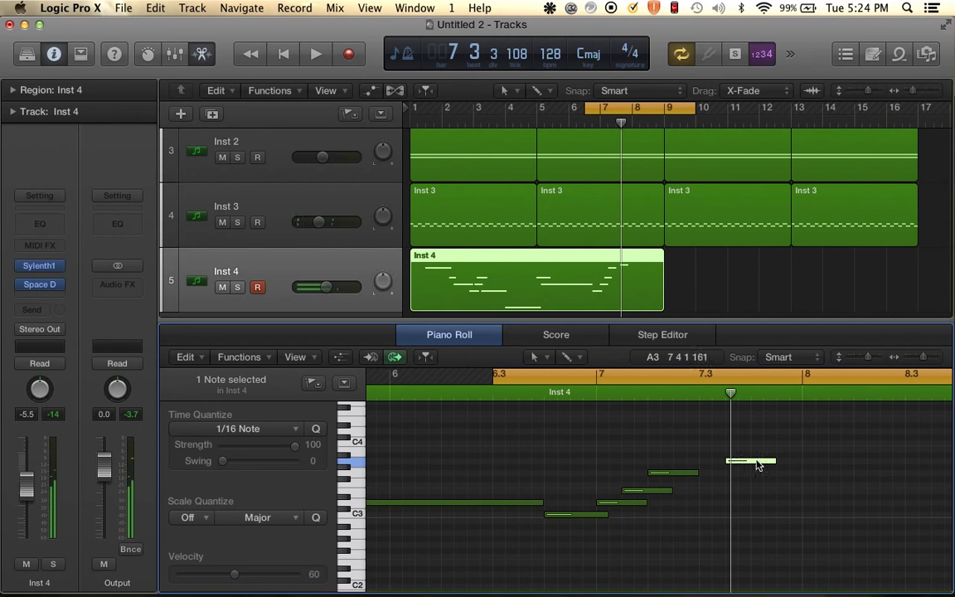
{"action": "left_click_drag", "start_coordinate": [695, 473], "coordinate": [800, 461]}
{"action": "key", "text": "space"}
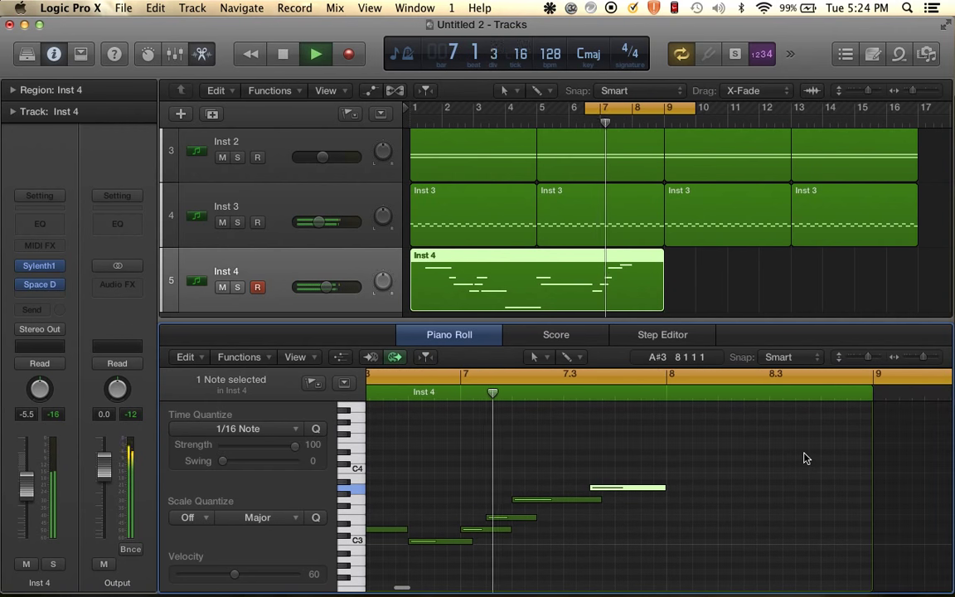
{"action": "key", "text": "space"}
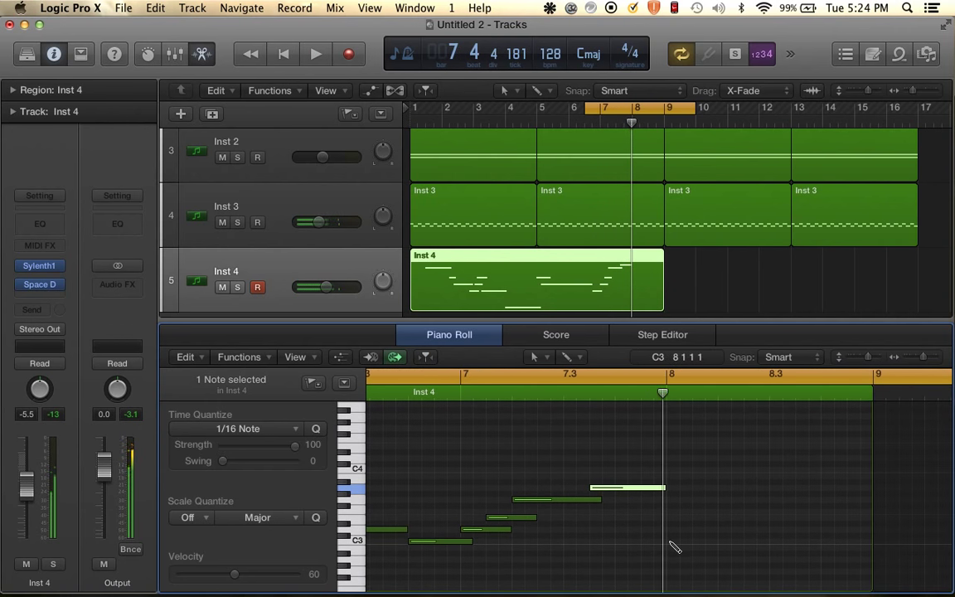
Add a C3 note from bar 8 to just past bar 9, and lengthen the A3 to overlap its start.
{"action": "left_click_drag", "start_coordinate": [740, 539], "coordinate": [865, 540]}
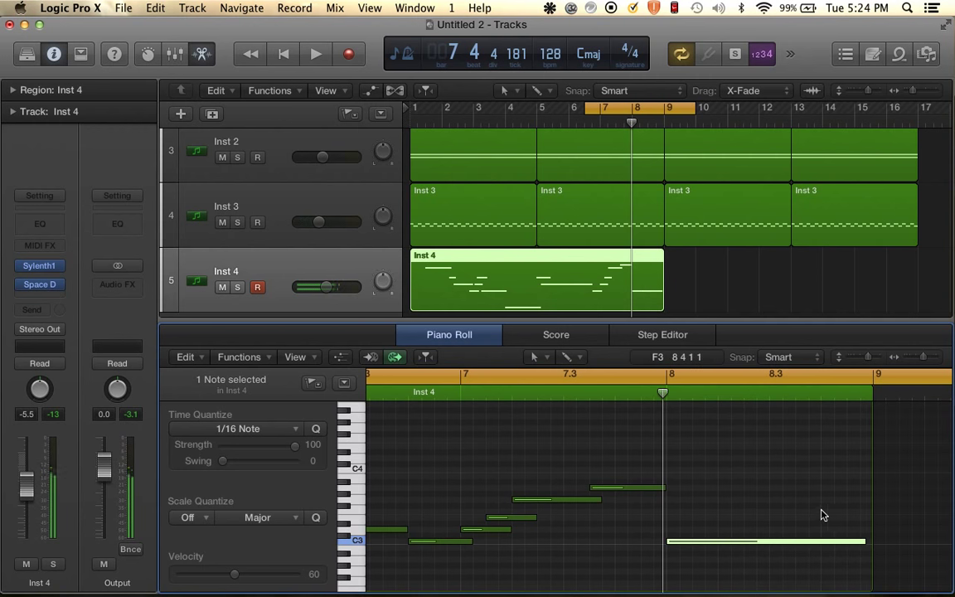
{"action": "left_click_drag", "start_coordinate": [655, 490], "coordinate": [704, 491]}
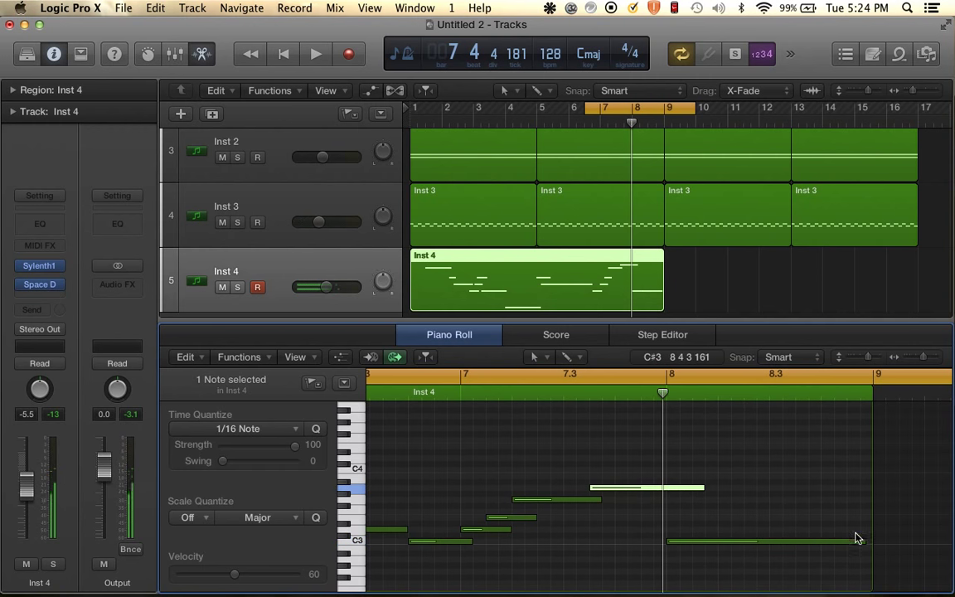
{"action": "left_click_drag", "start_coordinate": [860, 539], "coordinate": [877, 539]}
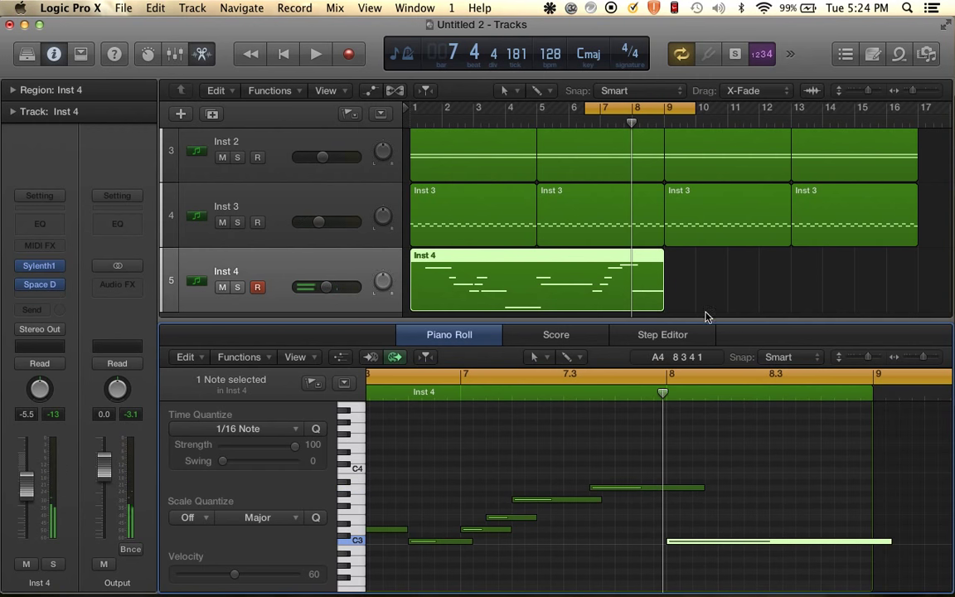
Enlarge the tracks area with the cycle extended back to bar 1, and set the Inst 4 volume to -9.2 dB.
{"action": "left_click_drag", "start_coordinate": [706, 323], "coordinate": [657, 480]}
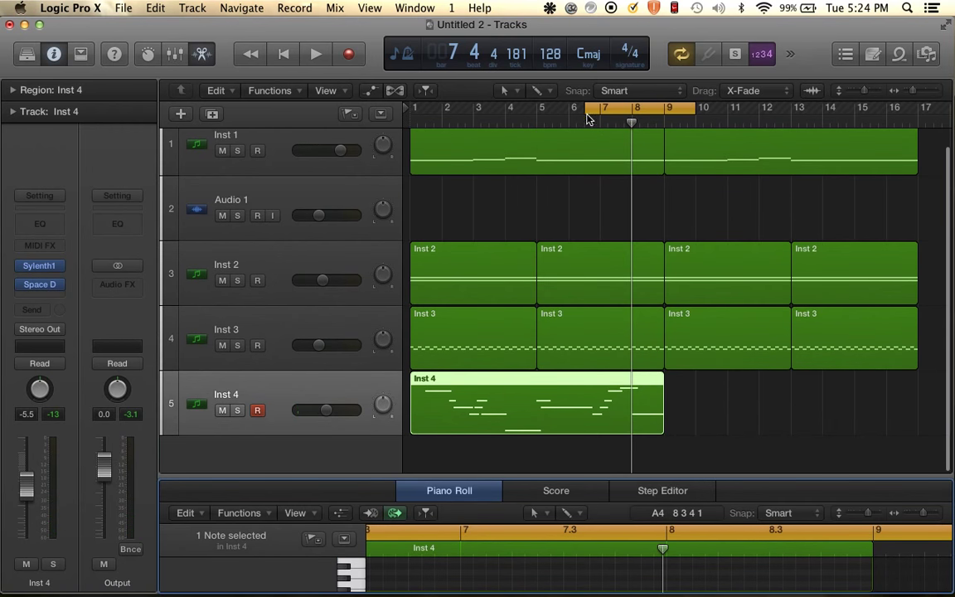
{"action": "left_click_drag", "start_coordinate": [587, 119], "coordinate": [399, 122]}
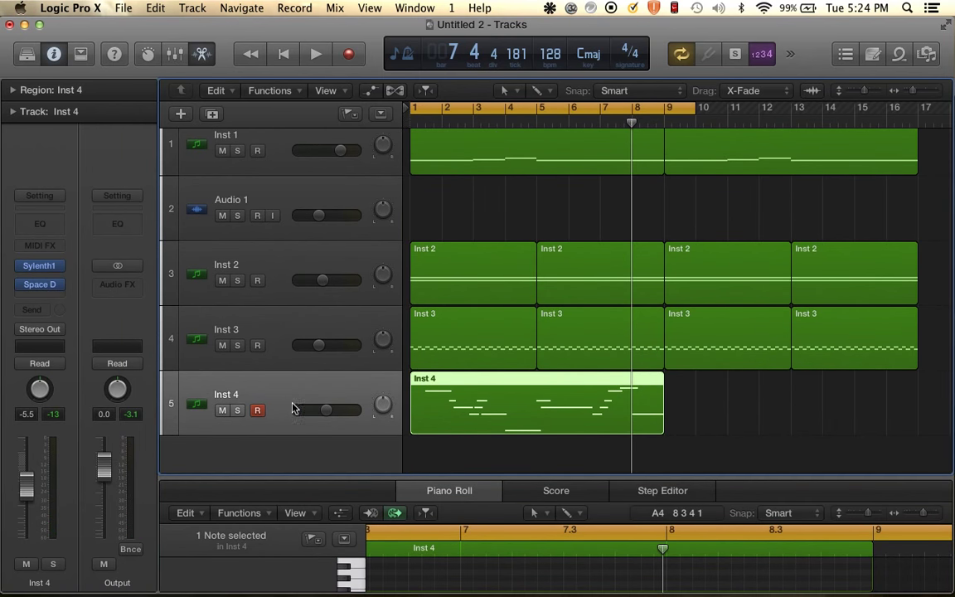
{"action": "left_click_drag", "start_coordinate": [323, 410], "coordinate": [314, 427]}
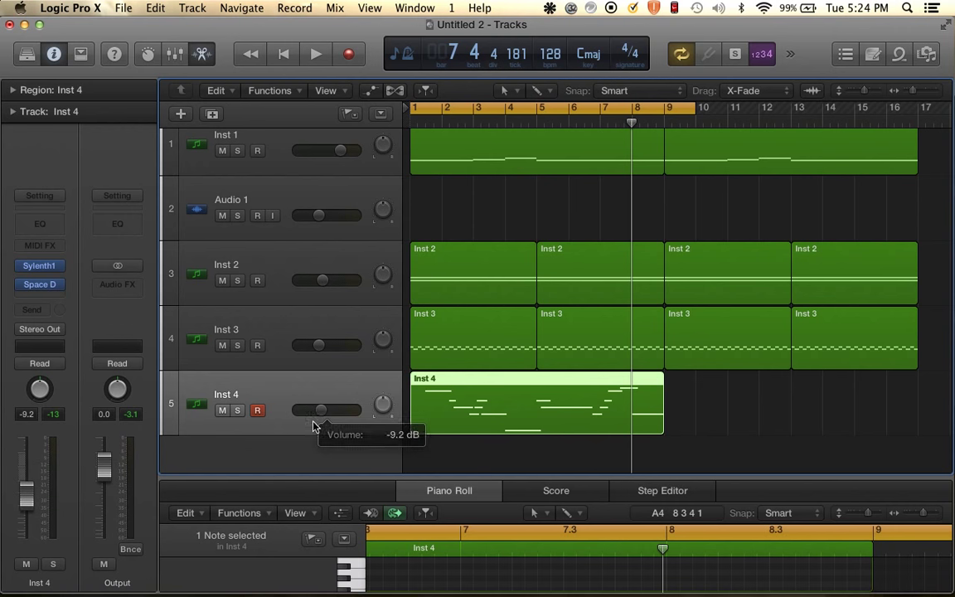
Show the track automation lanes, with volume automation for Inst 4 across the opening bars.
{"action": "scroll", "coordinate": [538, 330], "scroll_direction": "up", "scroll_amount": 5}
{"action": "scroll", "coordinate": [538, 332], "scroll_direction": "left", "scroll_amount": 5}
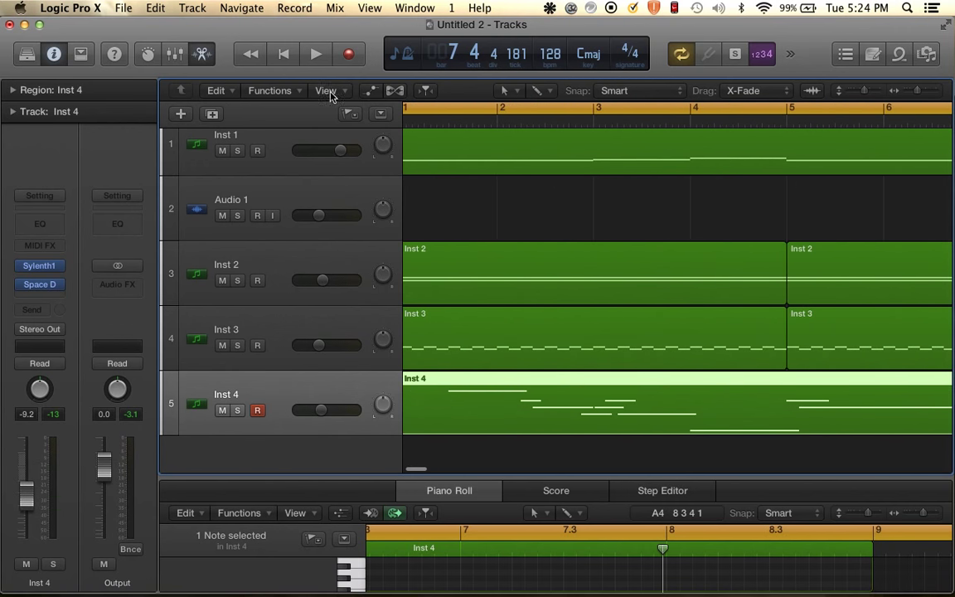
{"action": "left_click", "coordinate": [369, 91]}
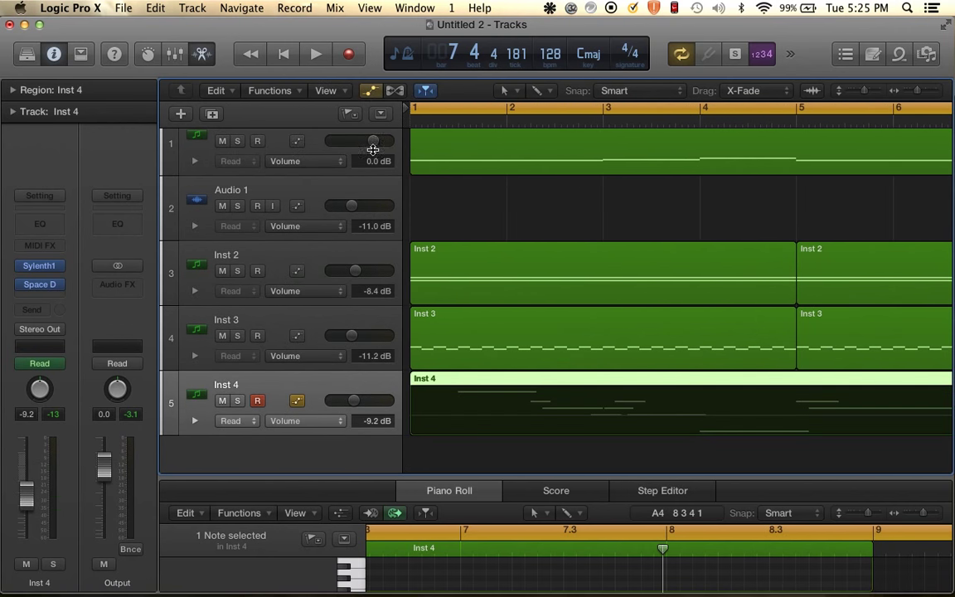
Lower the Inst 4 volume to -11.4 dB and choose Sylenth1's FilterCtl Cutoff as that track's automation parameter.
{"action": "scroll", "coordinate": [384, 273], "scroll_direction": "down", "scroll_amount": 1}
{"action": "scroll", "coordinate": [365, 349], "scroll_direction": "up", "scroll_amount": 1}
{"action": "left_click_drag", "start_coordinate": [355, 400], "coordinate": [336, 427]}
{"action": "left_click", "coordinate": [334, 421]}
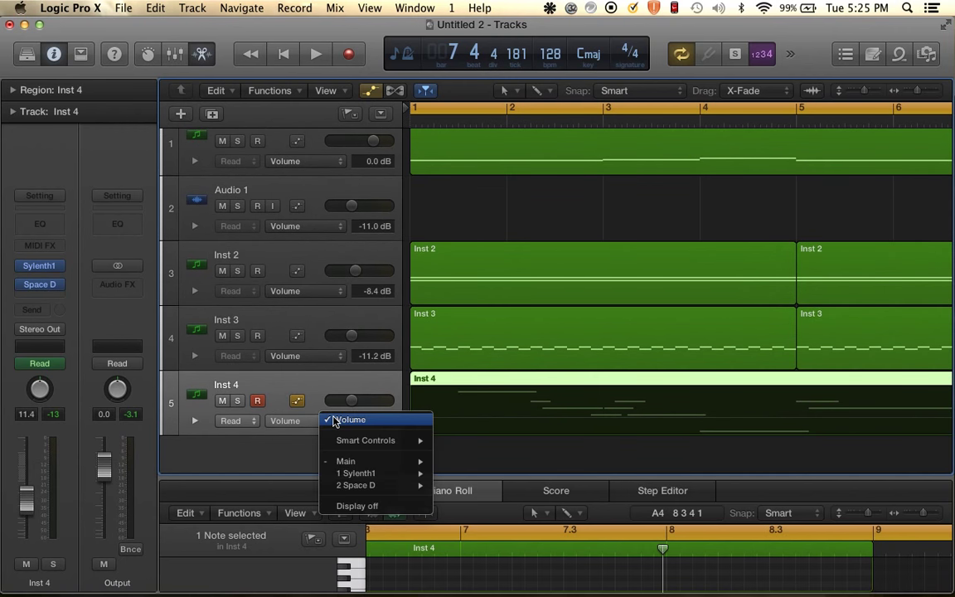
{"action": "mouse_move", "coordinate": [364, 473]}
{"action": "scroll", "coordinate": [489, 477], "scroll_direction": "down", "scroll_amount": 5}
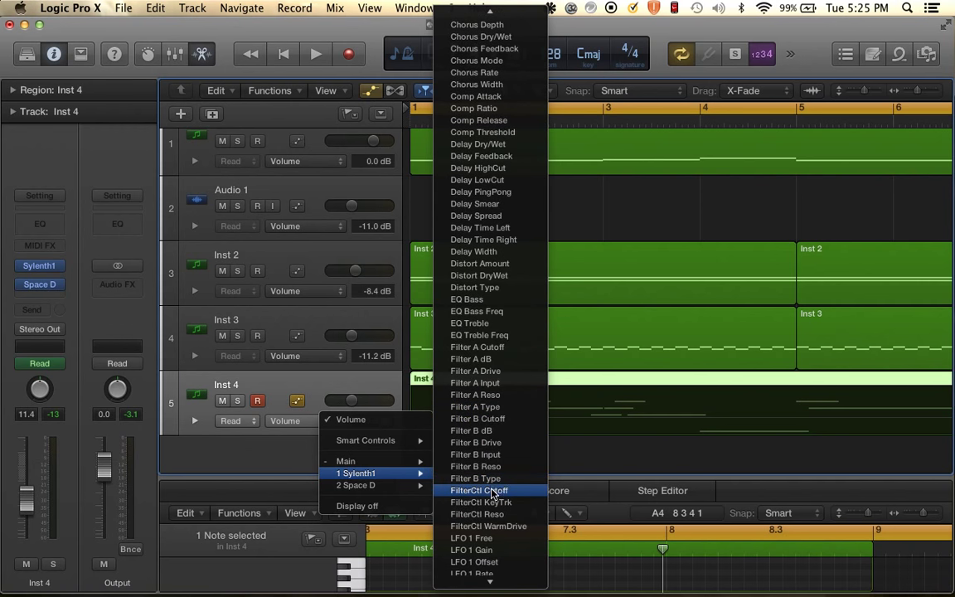
{"action": "left_click", "coordinate": [492, 491]}
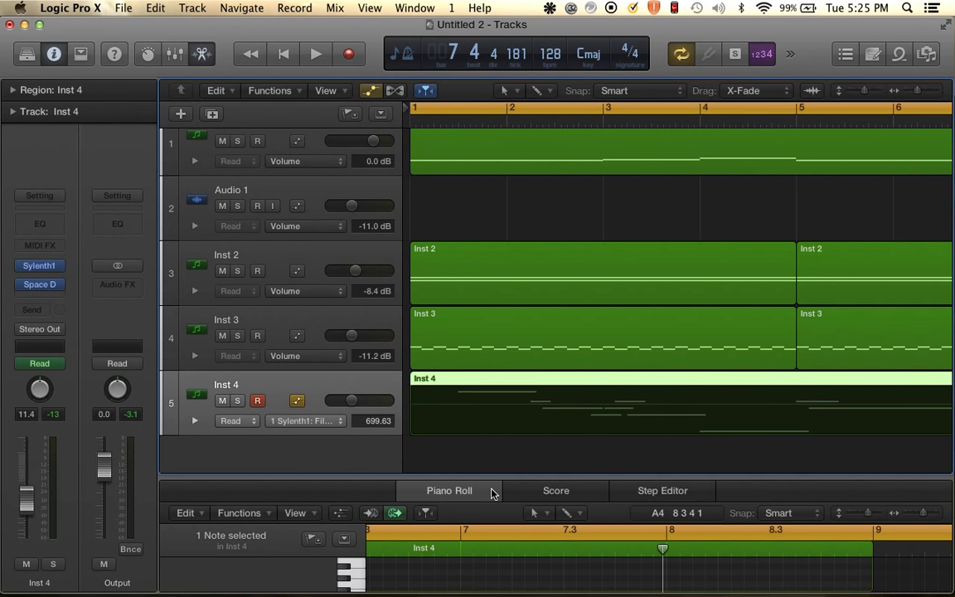
Draw an Inst 4 cutoff automation ramp from bar 1 up to 701.73 Hz late in bar 2, and raise its start point after playback.
{"action": "left_click", "coordinate": [537, 406]}
{"action": "left_click", "coordinate": [547, 403]}
{"action": "left_click_drag", "start_coordinate": [411, 405], "coordinate": [410, 423]}
{"action": "key", "text": "space"}
{"action": "left_click_drag", "start_coordinate": [547, 408], "coordinate": [574, 403]}
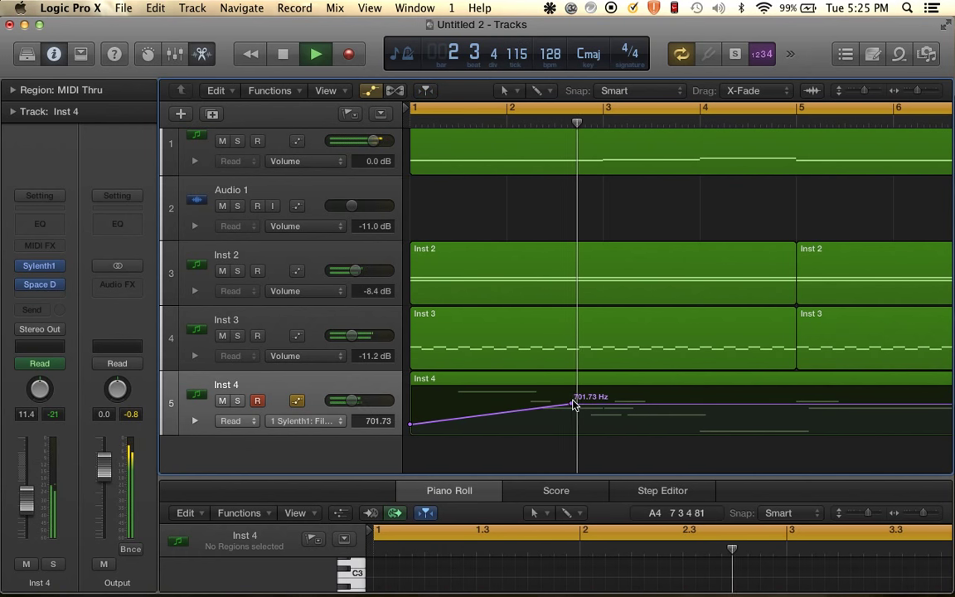
{"action": "key", "text": "space"}
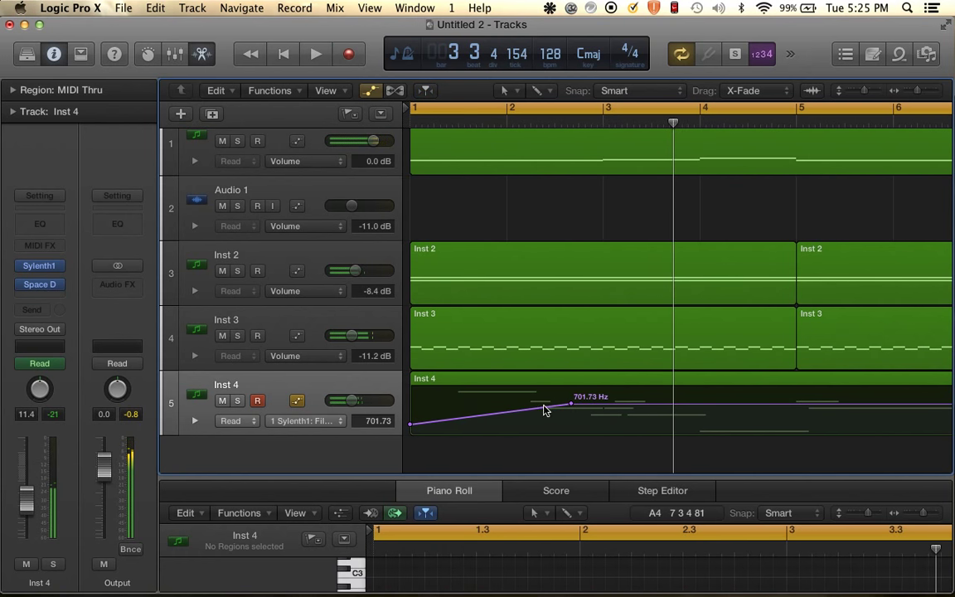
{"action": "left_click_drag", "start_coordinate": [410, 423], "coordinate": [411, 416]}
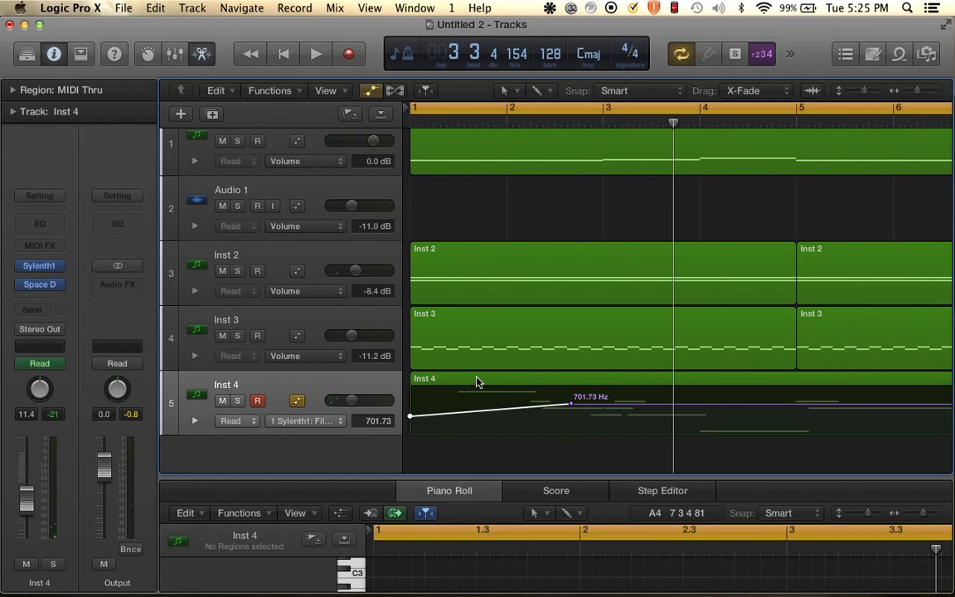
Extend the first note of the Inst 4 region back to start at bar 1, and close the enlarged note editor.
{"action": "left_click", "coordinate": [479, 381]}
{"action": "left_click_drag", "start_coordinate": [445, 478], "coordinate": [446, 252]}
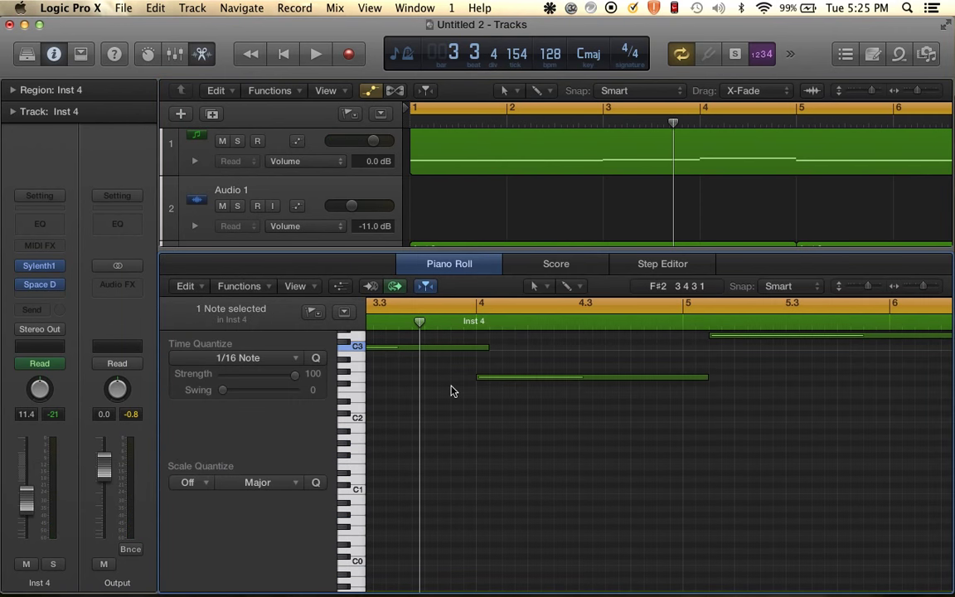
{"action": "scroll", "coordinate": [450, 390], "scroll_direction": "left", "scroll_amount": 10}
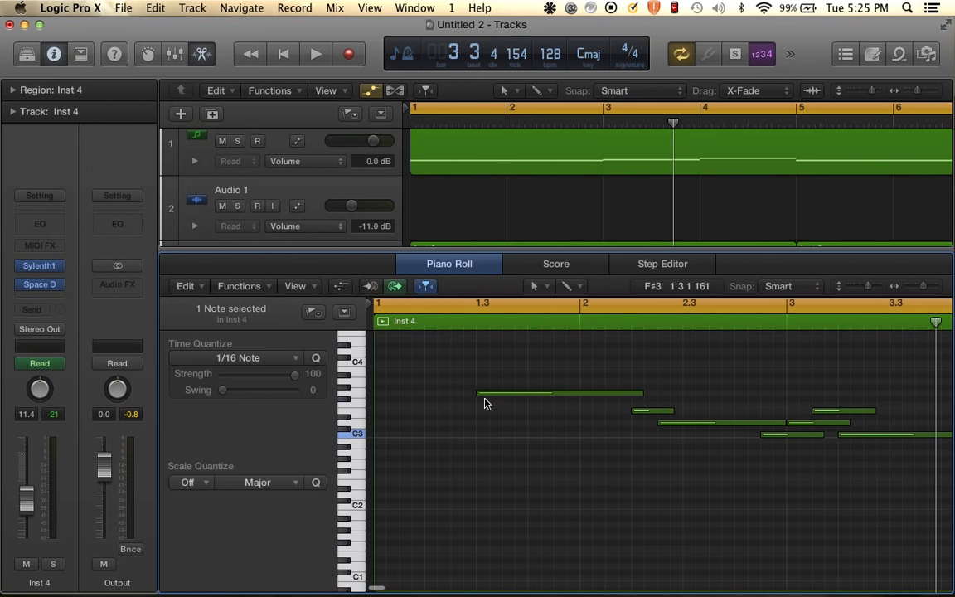
{"action": "left_click_drag", "start_coordinate": [480, 393], "coordinate": [375, 398]}
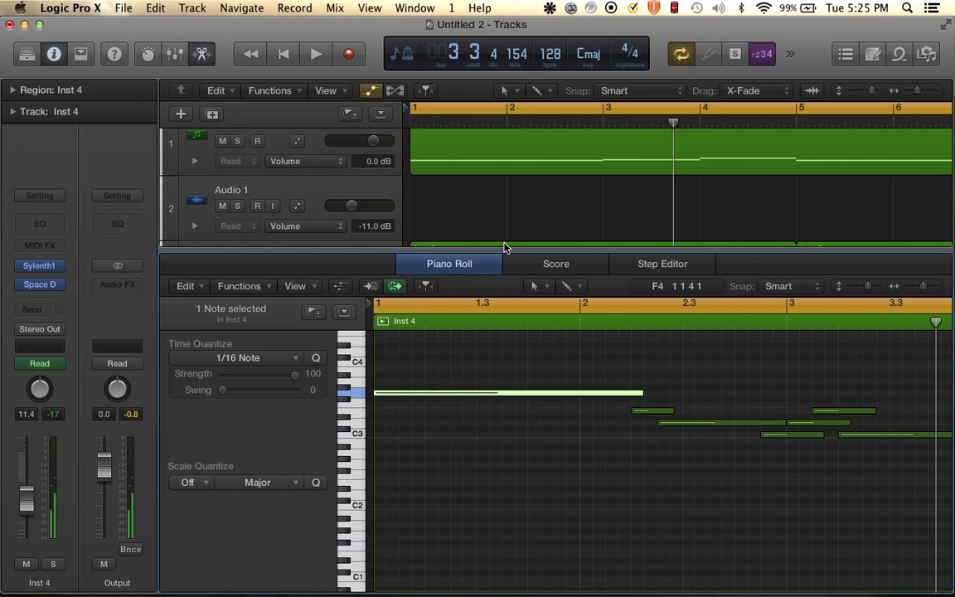
{"action": "left_click_drag", "start_coordinate": [499, 251], "coordinate": [490, 591]}
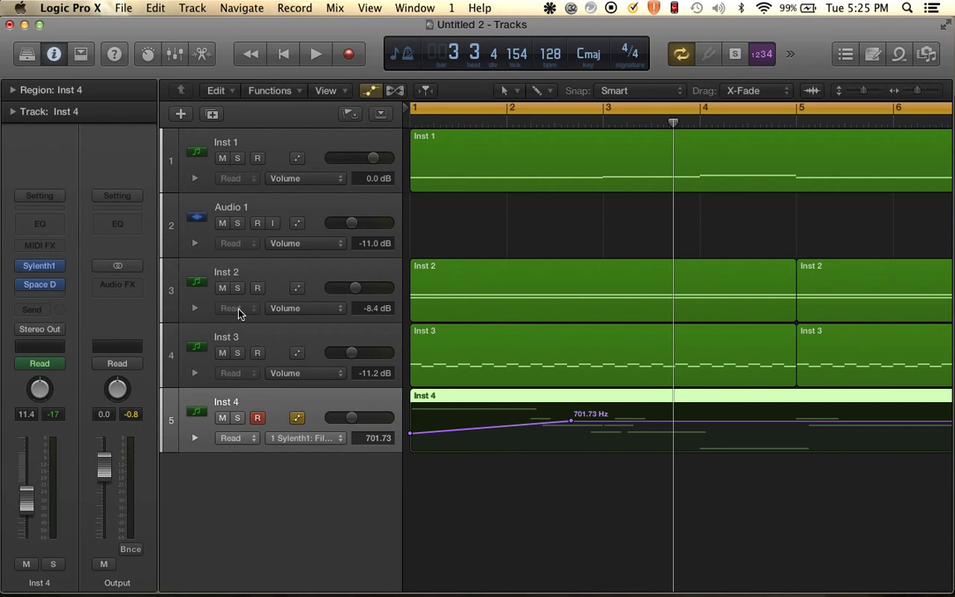
Examine Inst 4's Sylenth1 settings and browse the insert effects available for the track.
{"action": "key", "text": "super+Left"}
{"action": "key", "text": "super+Left"}
{"action": "key", "text": "super+Left"}
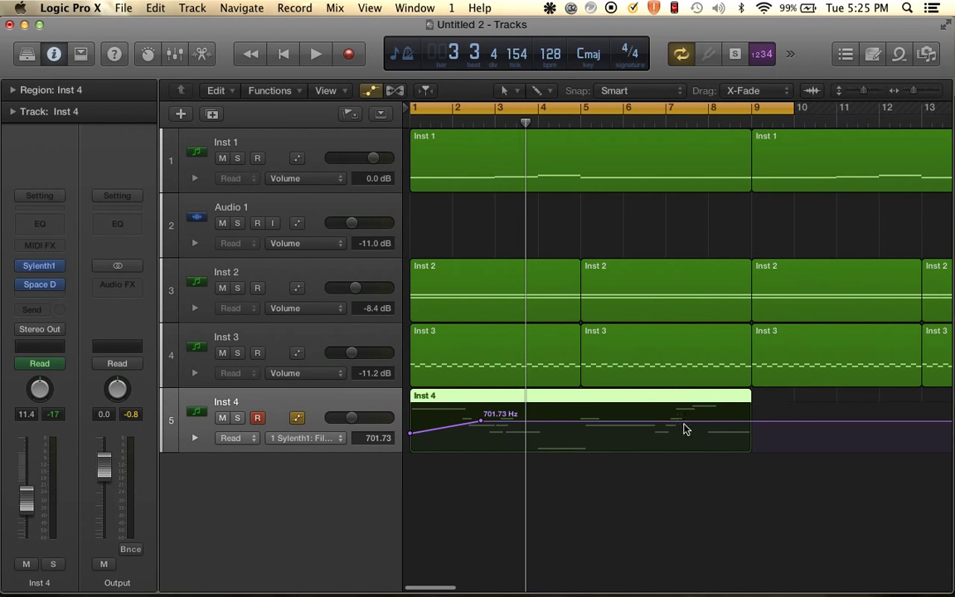
{"action": "left_click", "coordinate": [41, 267]}
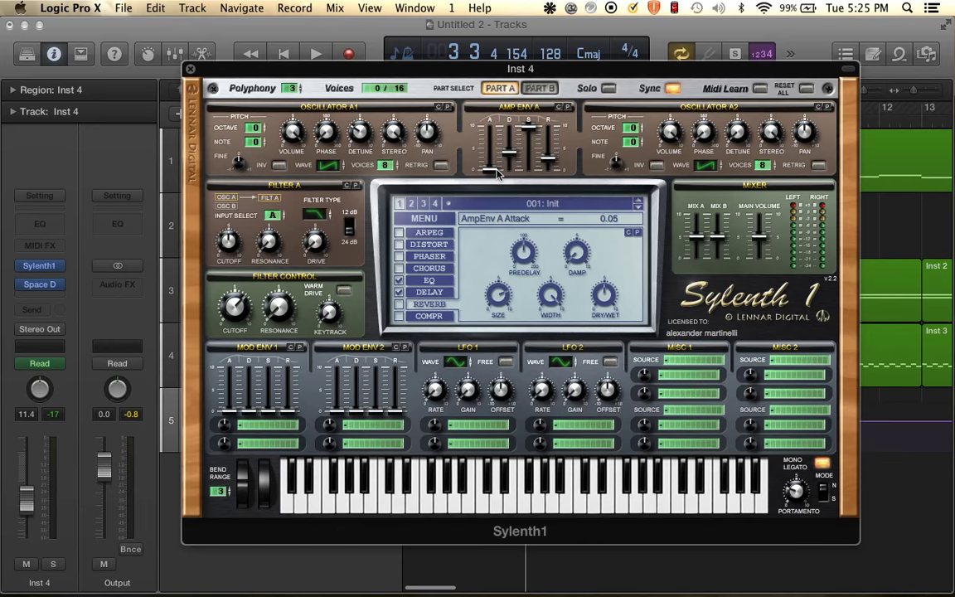
{"action": "left_click", "coordinate": [285, 309]}
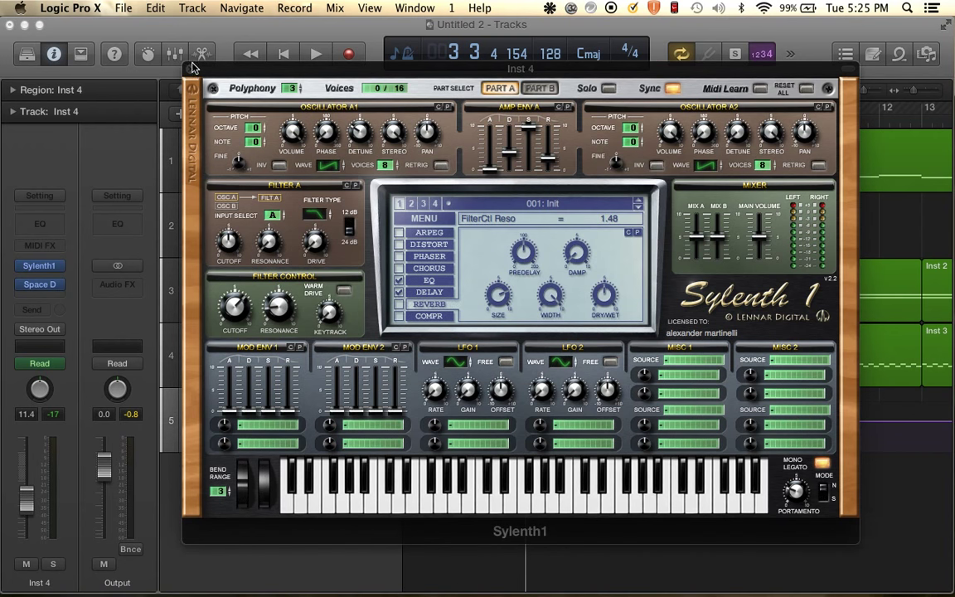
{"action": "left_click", "coordinate": [193, 68]}
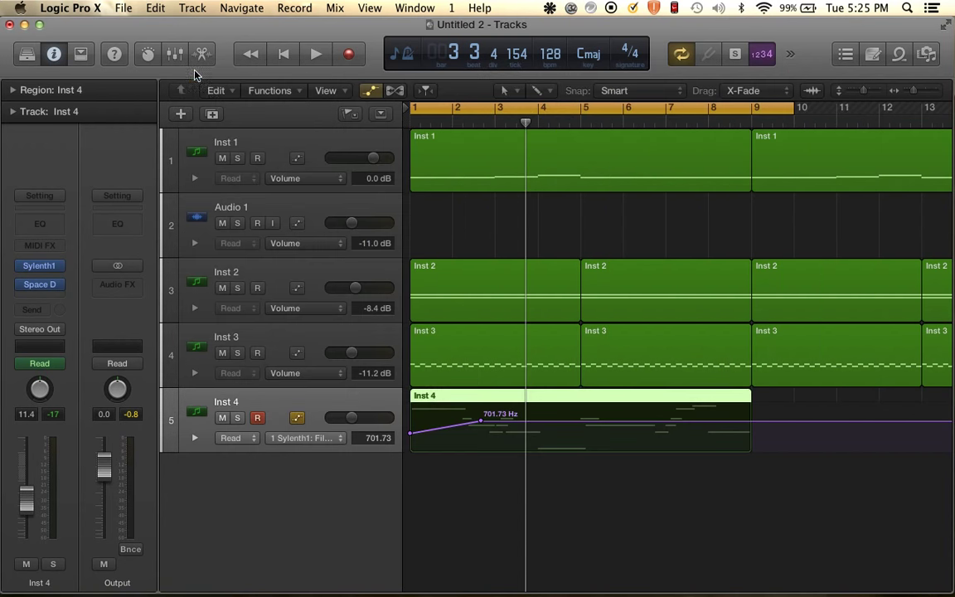
{"action": "left_click", "coordinate": [42, 301]}
{"action": "mouse_move", "coordinate": [61, 454]}
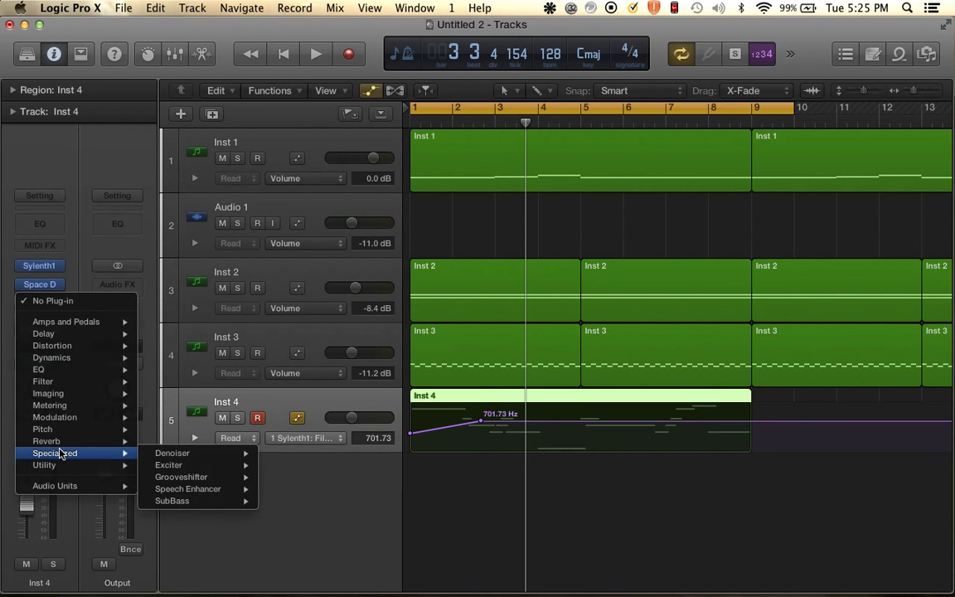
{"action": "mouse_move", "coordinate": [248, 466]}
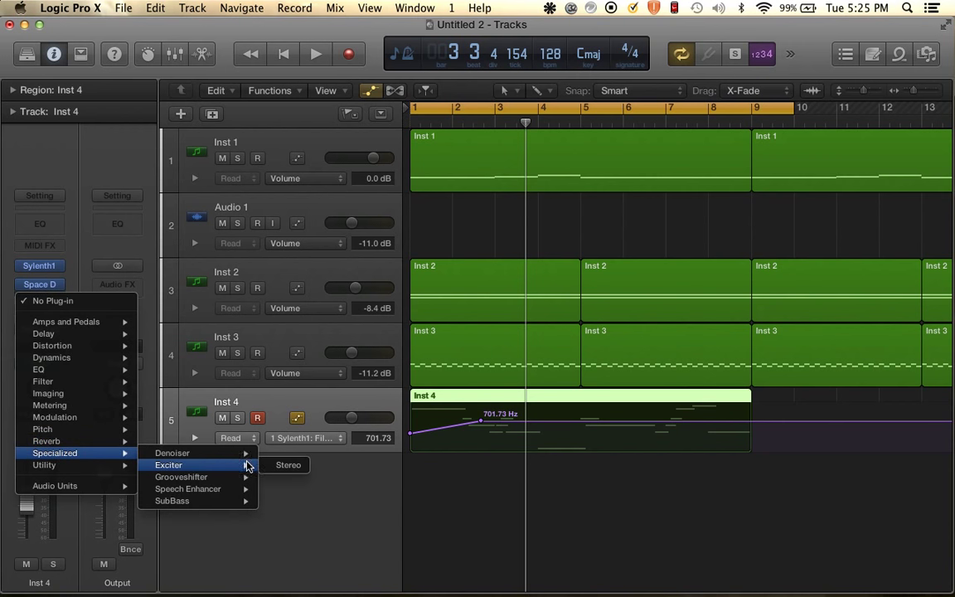
{"action": "left_click", "coordinate": [326, 533]}
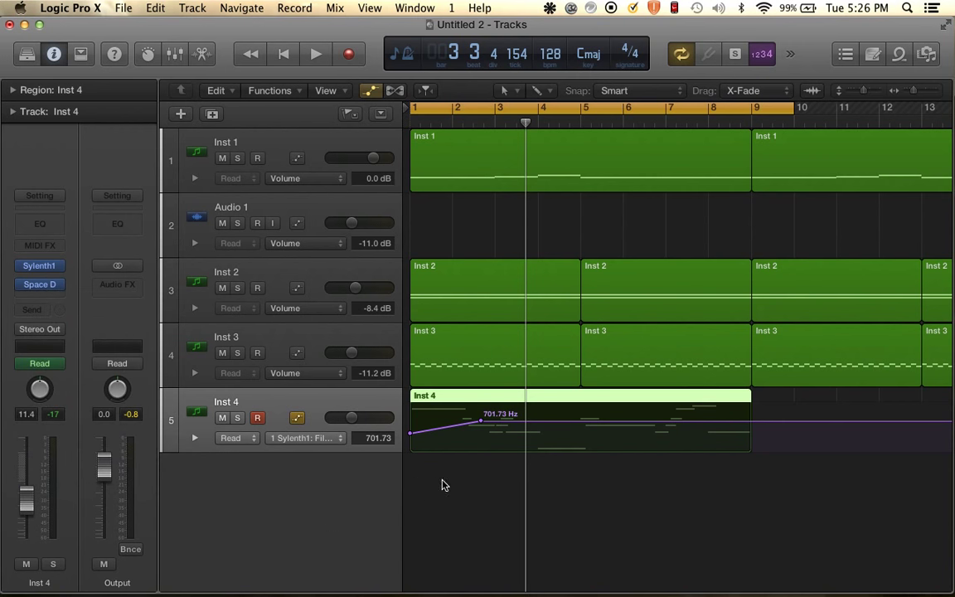
During playback, reshape Inst 4's filter cutoff automation with points at 217.54 Hz and 1264.74 Hz, and set the track's volume to -9.4 dB.
{"action": "key", "text": "space"}
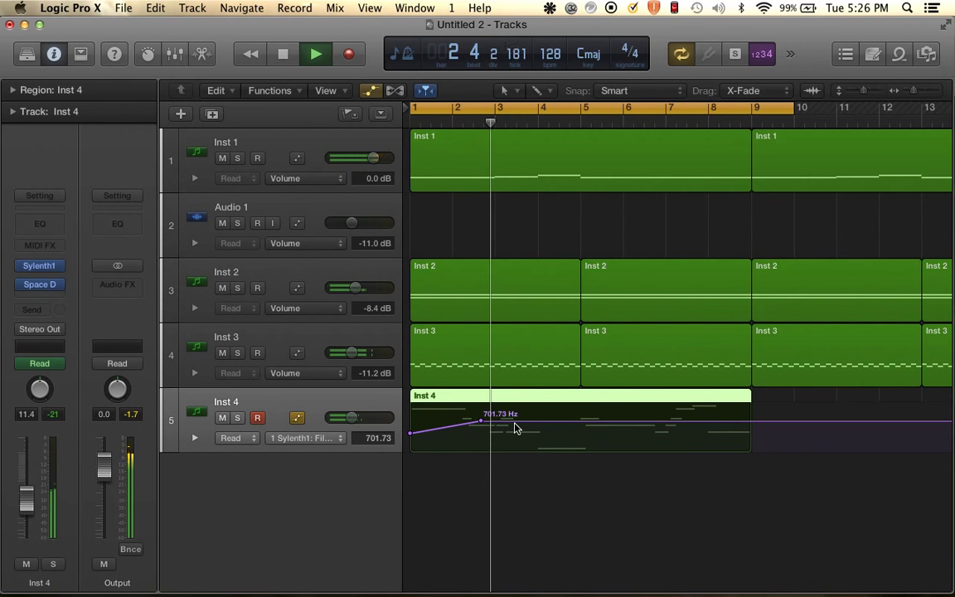
{"action": "left_click", "coordinate": [515, 425]}
{"action": "left_click_drag", "start_coordinate": [514, 421], "coordinate": [559, 418]}
{"action": "left_click", "coordinate": [516, 419]}
{"action": "left_click_drag", "start_coordinate": [480, 420], "coordinate": [480, 426]}
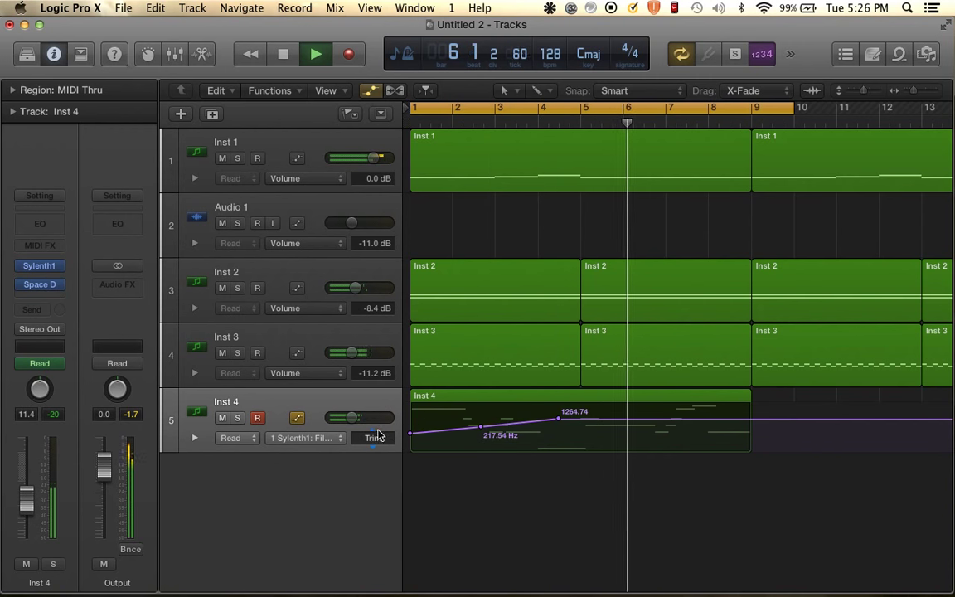
{"action": "left_click_drag", "start_coordinate": [350, 417], "coordinate": [356, 418]}
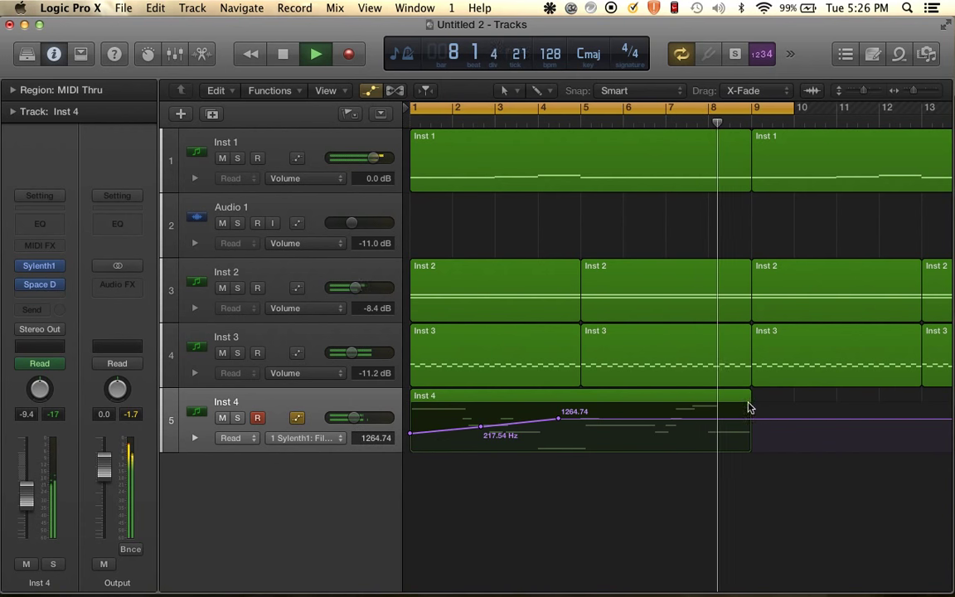
{"action": "key", "text": "space"}
Add a 4.15 Hz cutoff automation point at bar 9 on Inst 4 and bend the falling segment upward with the Automation Curve Tool.
{"action": "left_click", "coordinate": [753, 418]}
{"action": "left_click_drag", "start_coordinate": [753, 419], "coordinate": [753, 444]}
{"action": "left_click", "coordinate": [540, 93]}
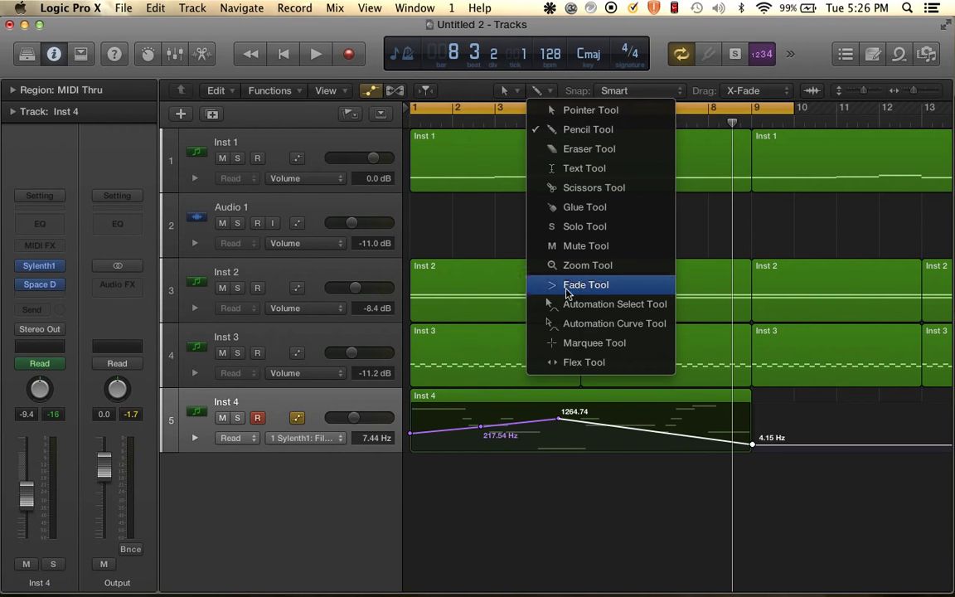
{"action": "left_click", "coordinate": [614, 324]}
{"action": "left_click_drag", "start_coordinate": [640, 434], "coordinate": [640, 411]}
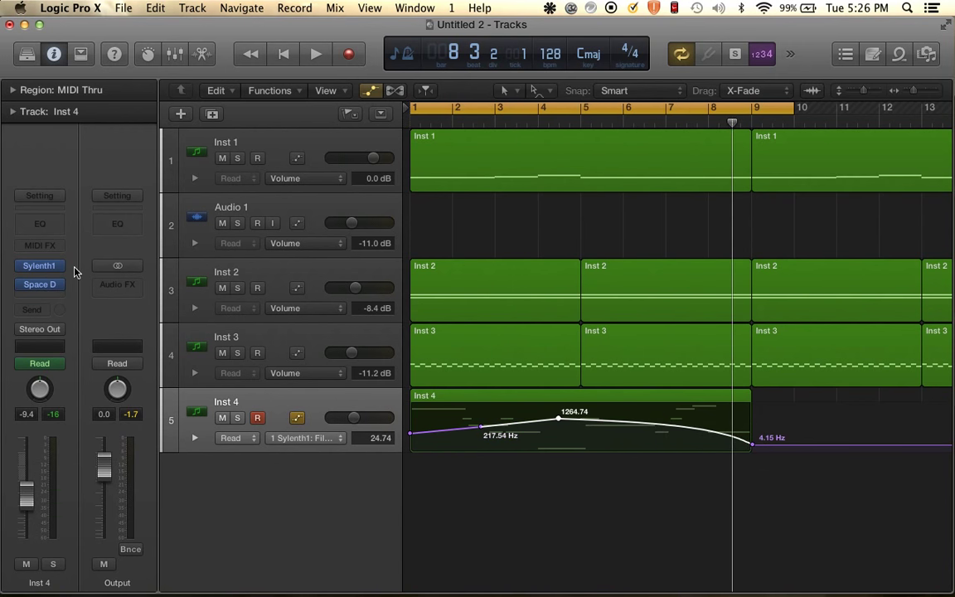
Set Oscillator A2's detune to 1.76 in Inst 4's Sylenth1.
{"action": "left_click", "coordinate": [44, 269]}
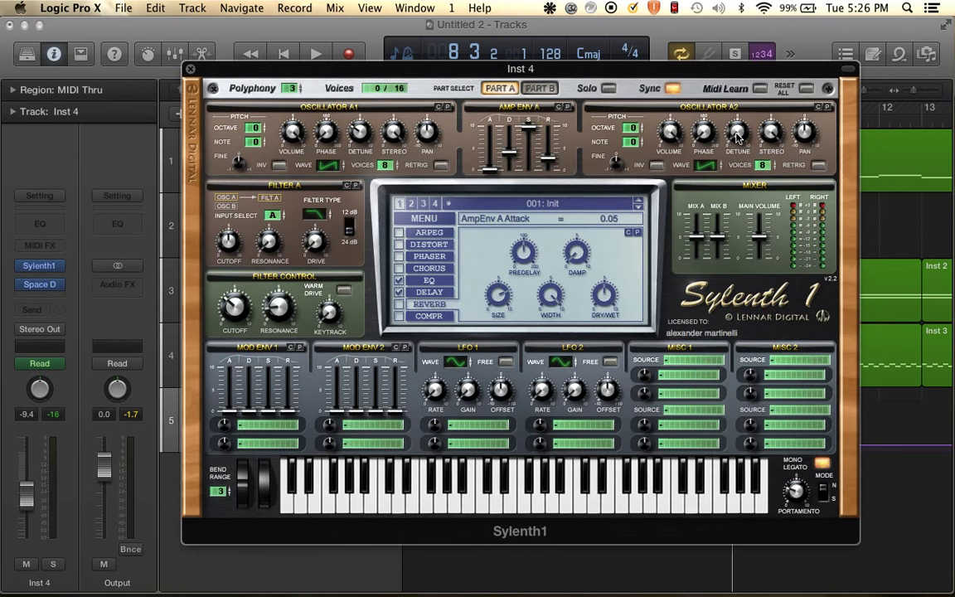
{"action": "left_click_drag", "start_coordinate": [736, 137], "coordinate": [736, 107]}
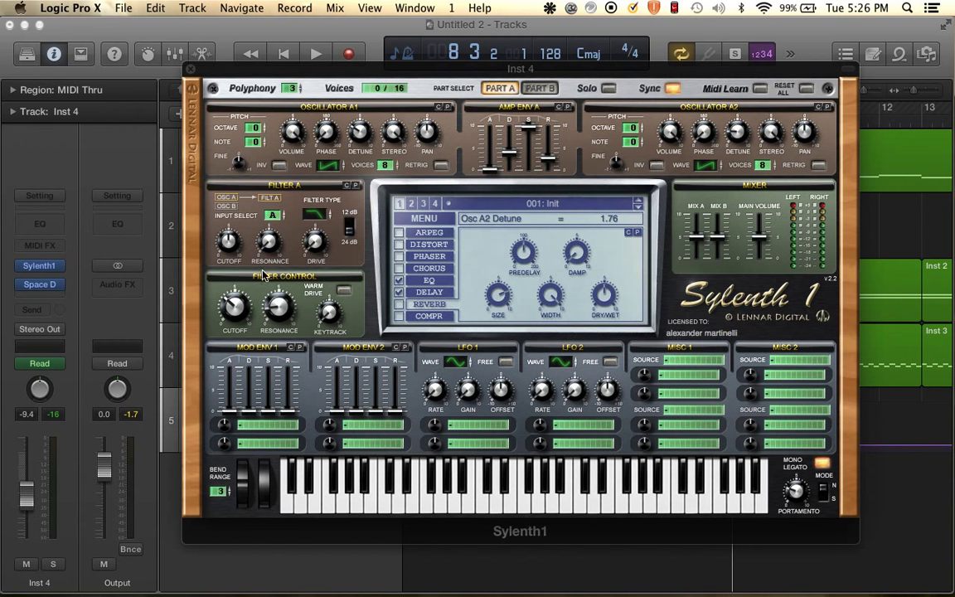
Set Sylenth1's polyphony to 16, and in Part B give Oscillator B1 8 voices, retrigger off and more detune.
{"action": "left_click", "coordinate": [539, 88]}
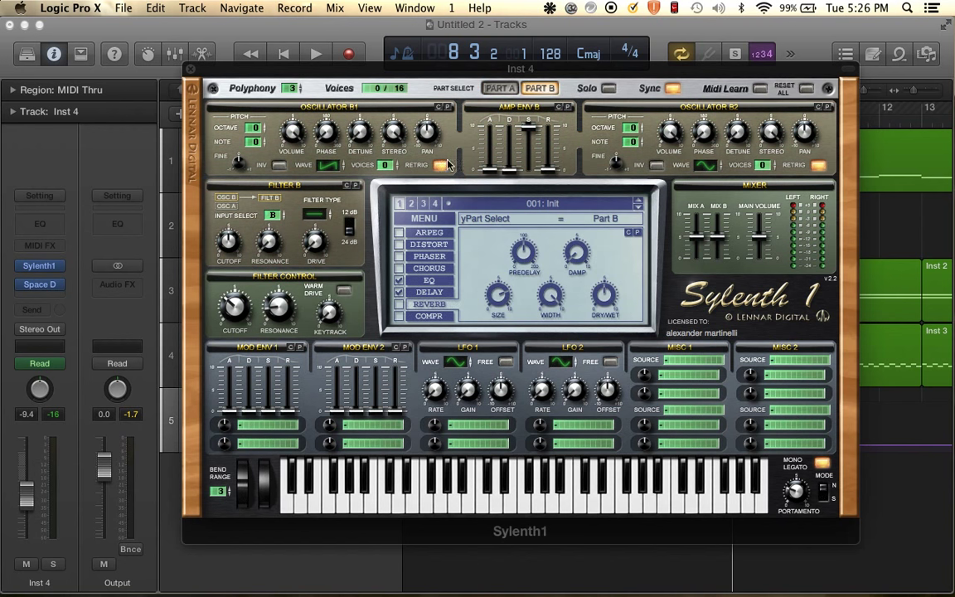
{"action": "left_click", "coordinate": [445, 167]}
{"action": "left_click_drag", "start_coordinate": [295, 88], "coordinate": [295, 7]}
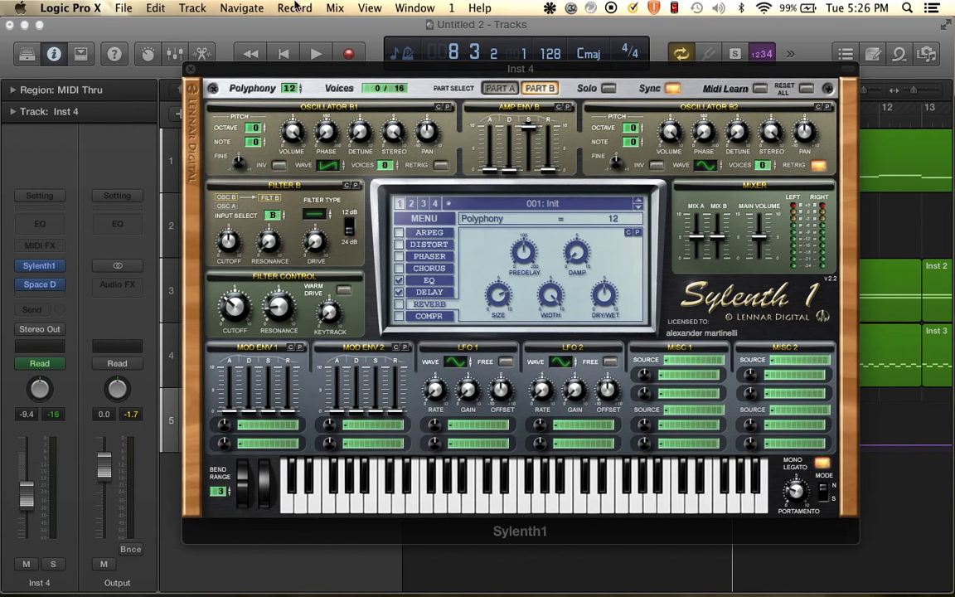
{"action": "left_click_drag", "start_coordinate": [288, 71], "coordinate": [286, 24]}
{"action": "left_click_drag", "start_coordinate": [393, 165], "coordinate": [402, 6]}
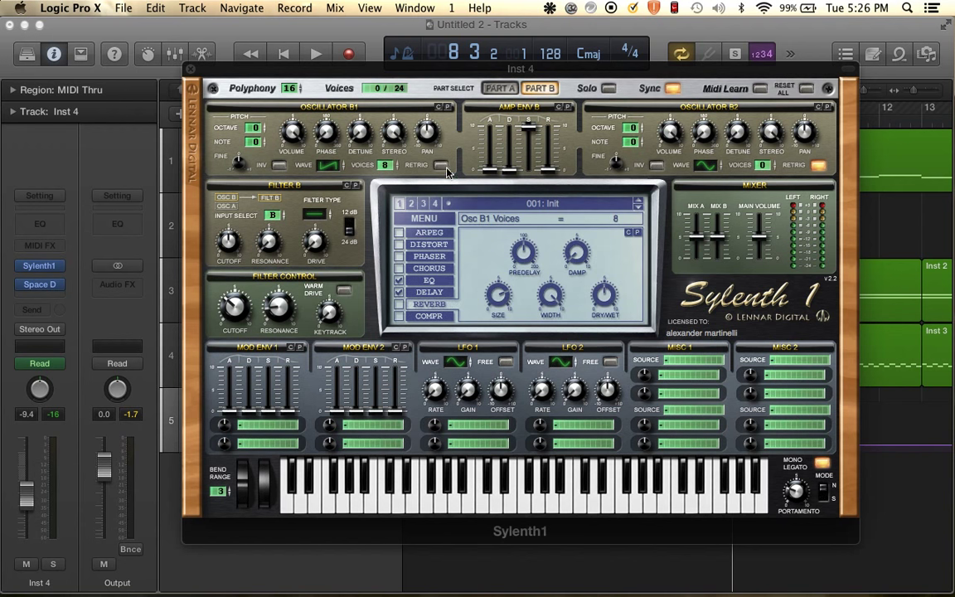
{"action": "left_click_drag", "start_coordinate": [361, 131], "coordinate": [362, 104]}
Give Oscillator B2 8 voices, a saw wave, retrigger off and more detune, and briefly audition the sound.
{"action": "left_click_drag", "start_coordinate": [763, 165], "coordinate": [767, 64]}
{"action": "left_click", "coordinate": [818, 165]}
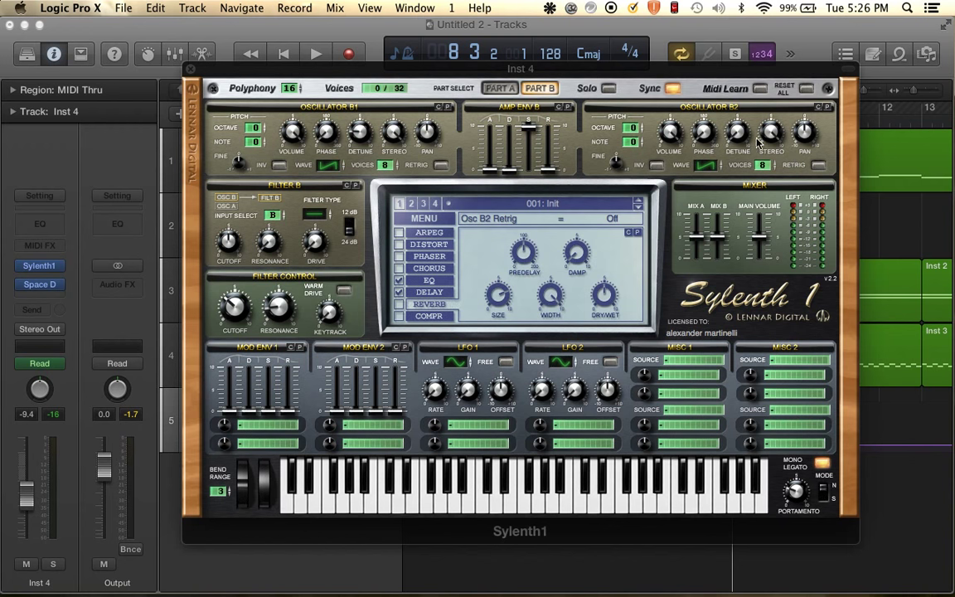
{"action": "left_click_drag", "start_coordinate": [737, 132], "coordinate": [736, 114]}
{"action": "left_click", "coordinate": [191, 70]}
{"action": "key", "text": "space"}
{"action": "key", "text": "space"}
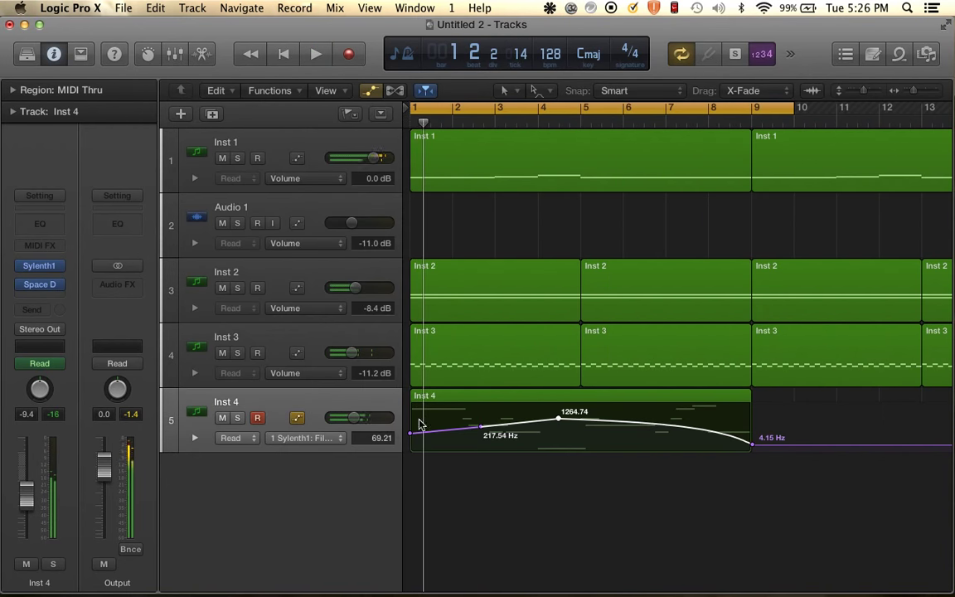
Set Filter B's type to Lowpass in Inst 4's Sylenth1 and play back the arrangement.
{"action": "left_click", "coordinate": [39, 266]}
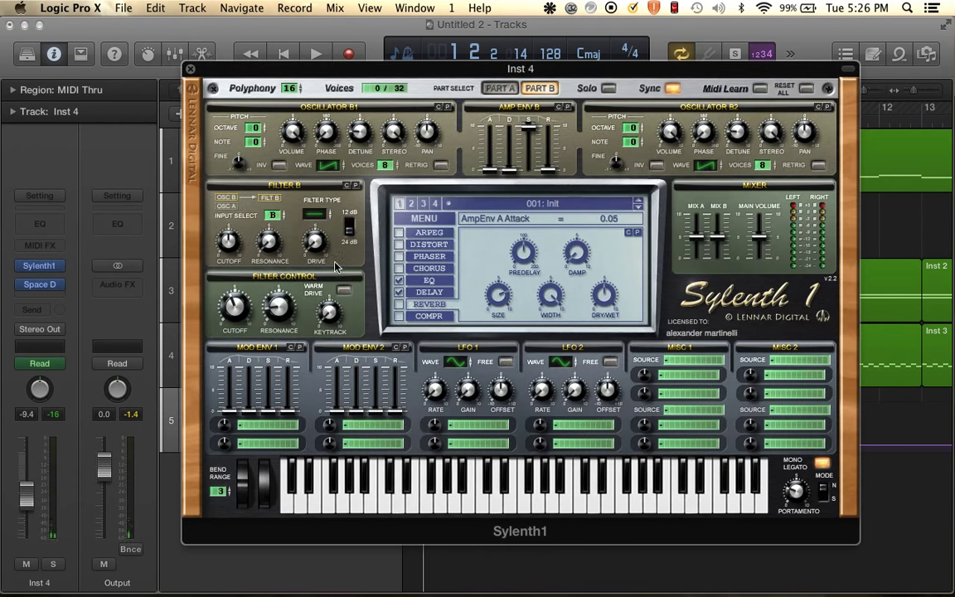
{"action": "left_click_drag", "start_coordinate": [321, 214], "coordinate": [324, 203]}
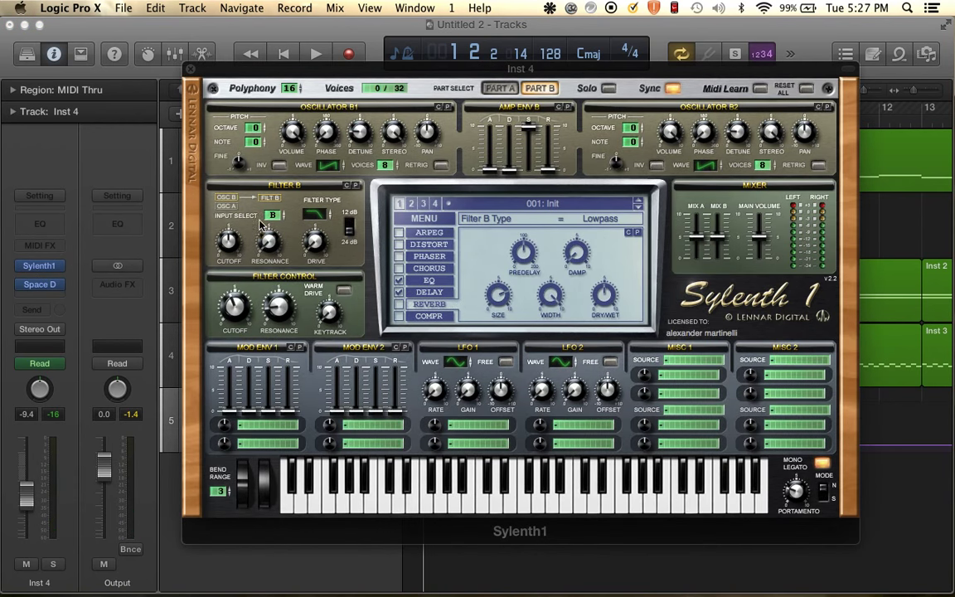
{"action": "key", "text": "space"}
{"action": "left_click", "coordinate": [192, 70]}
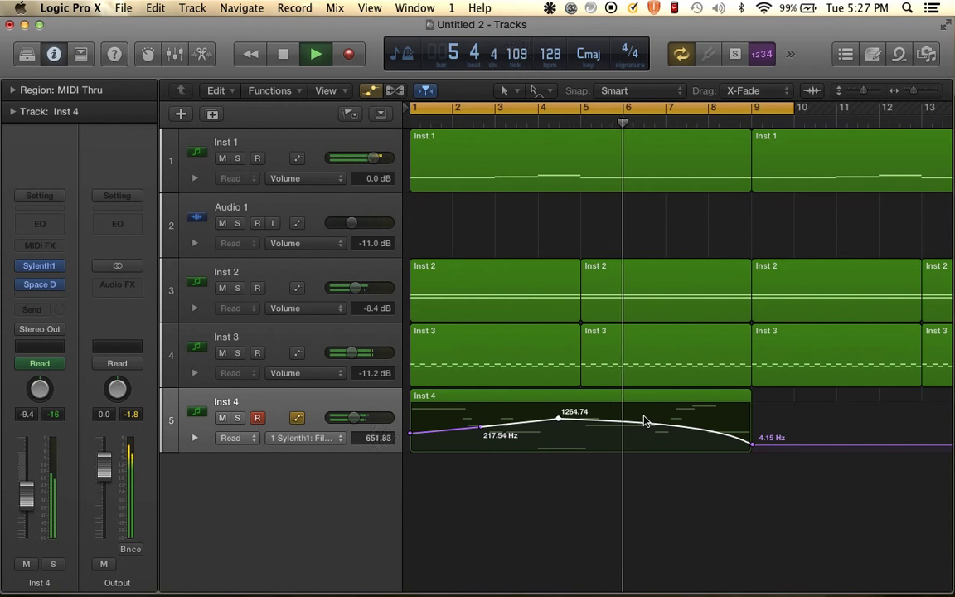
Raise Inst 4's cutoff automation point at bar 9 to 6.46 Hz and stop playback.
{"action": "left_click", "coordinate": [753, 445]}
{"action": "left_click_drag", "start_coordinate": [752, 444], "coordinate": [752, 442]}
{"action": "key", "text": "space"}
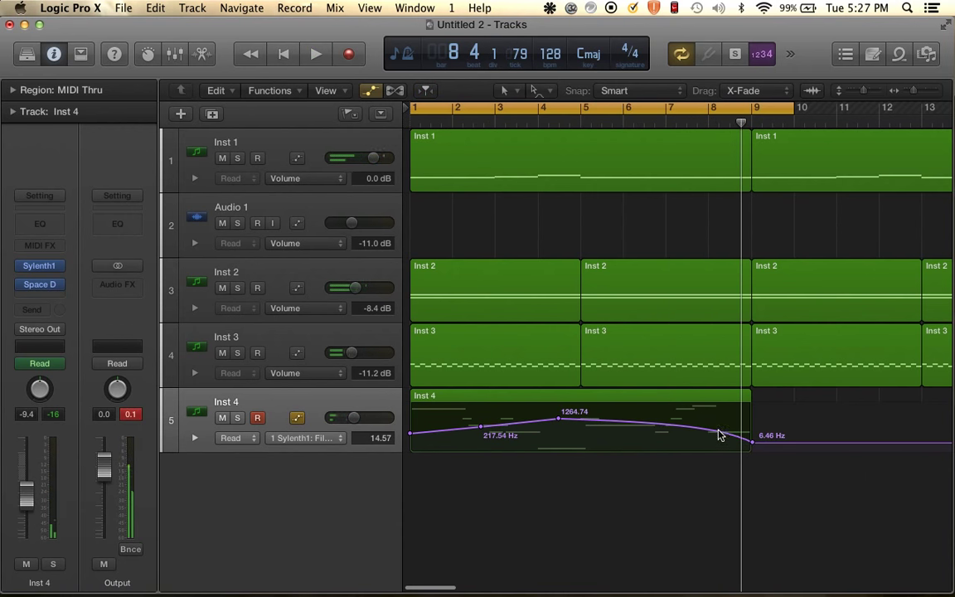
Create a new software instrument track below Inst 4.
{"action": "key", "text": "super+Left"}
{"action": "key", "text": "super+Left"}
{"action": "left_click", "coordinate": [621, 380]}
{"action": "left_click", "coordinate": [604, 399]}
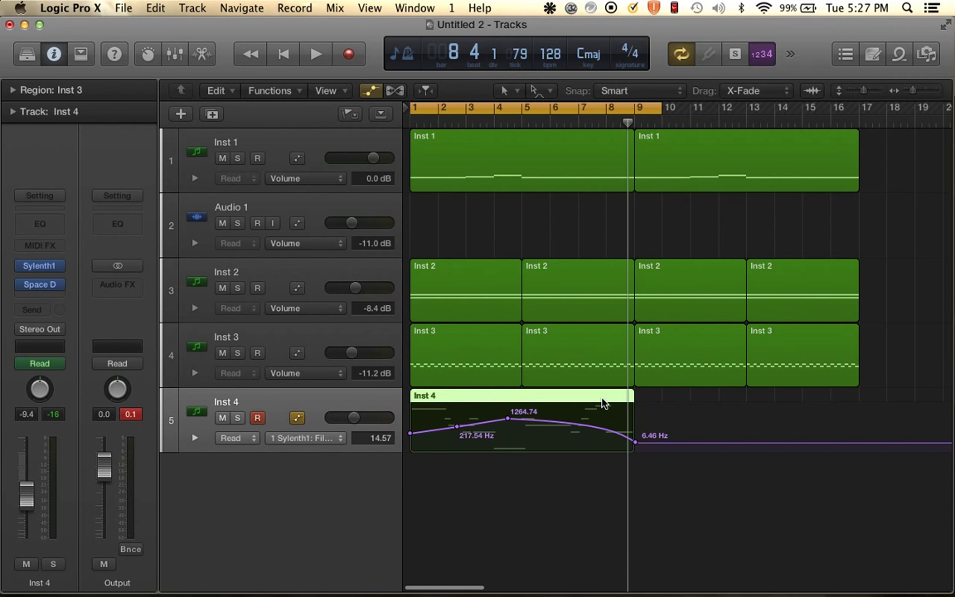
{"action": "double_click", "coordinate": [321, 489]}
{"action": "key", "text": "super+Right"}
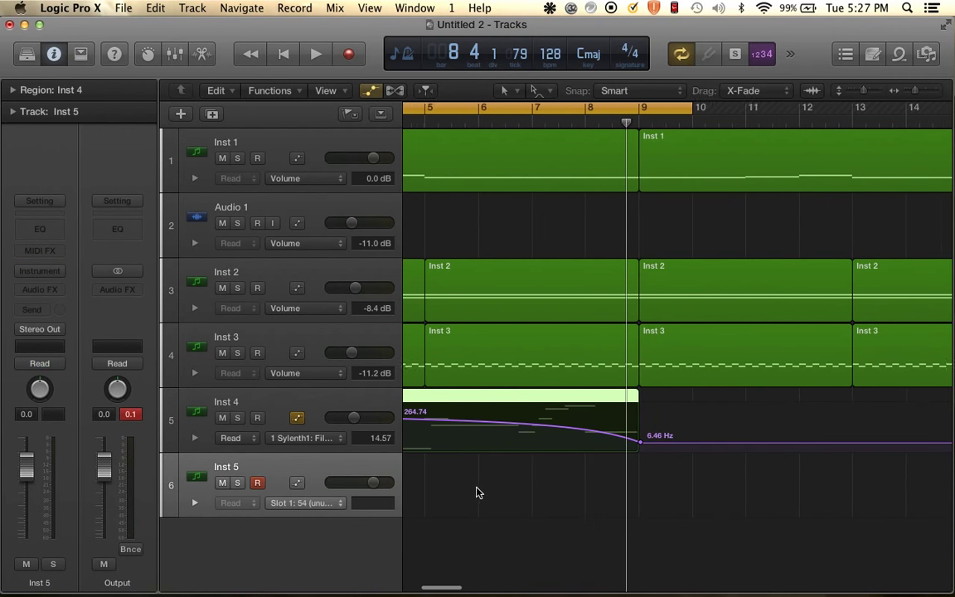
{"action": "scroll", "coordinate": [477, 492], "scroll_direction": "left", "scroll_amount": 5}
{"action": "left_click_drag", "start_coordinate": [533, 251], "coordinate": [608, 251]}
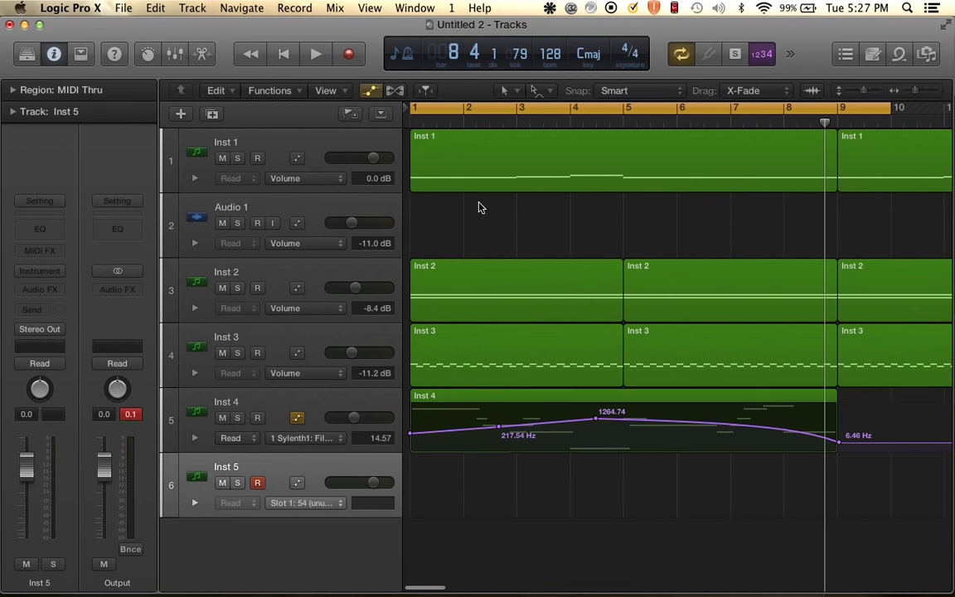
{"action": "left_click", "coordinate": [635, 146]}
{"action": "left_click", "coordinate": [494, 265]}
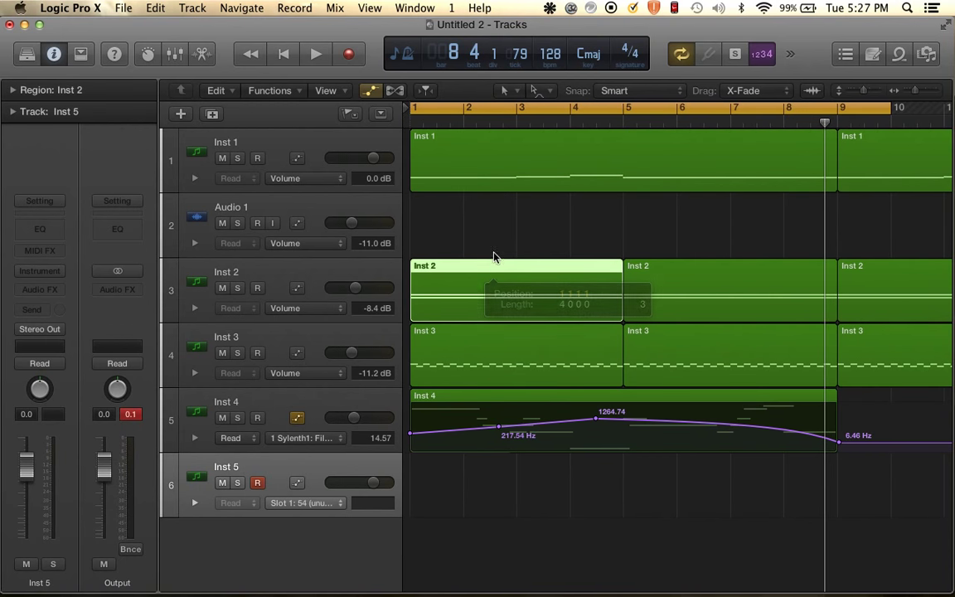
{"action": "left_click_drag", "start_coordinate": [493, 235], "coordinate": [646, 342]}
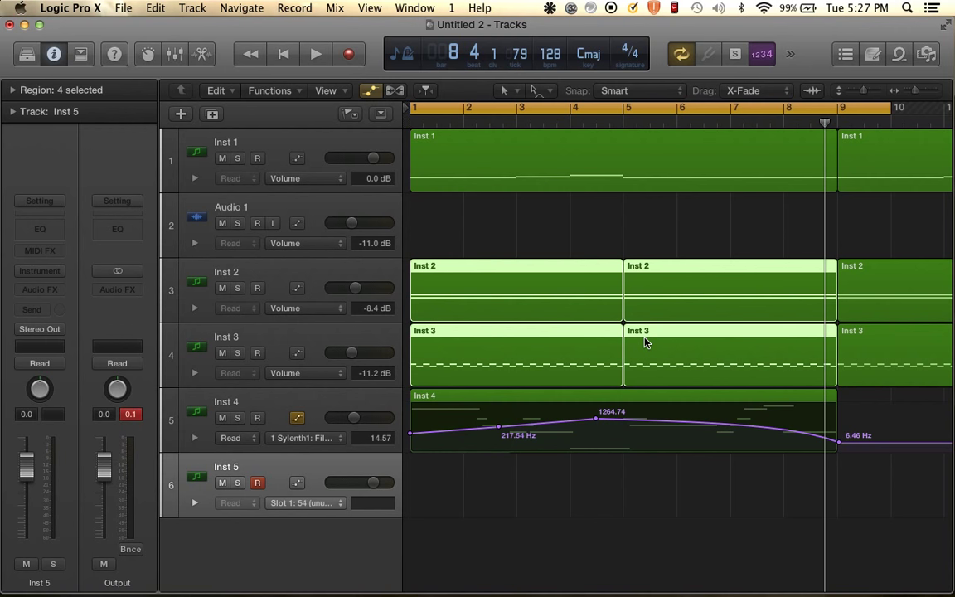
{"action": "left_click", "coordinate": [514, 402]}
{"action": "scroll", "coordinate": [581, 378], "scroll_direction": "down", "scroll_amount": 4}
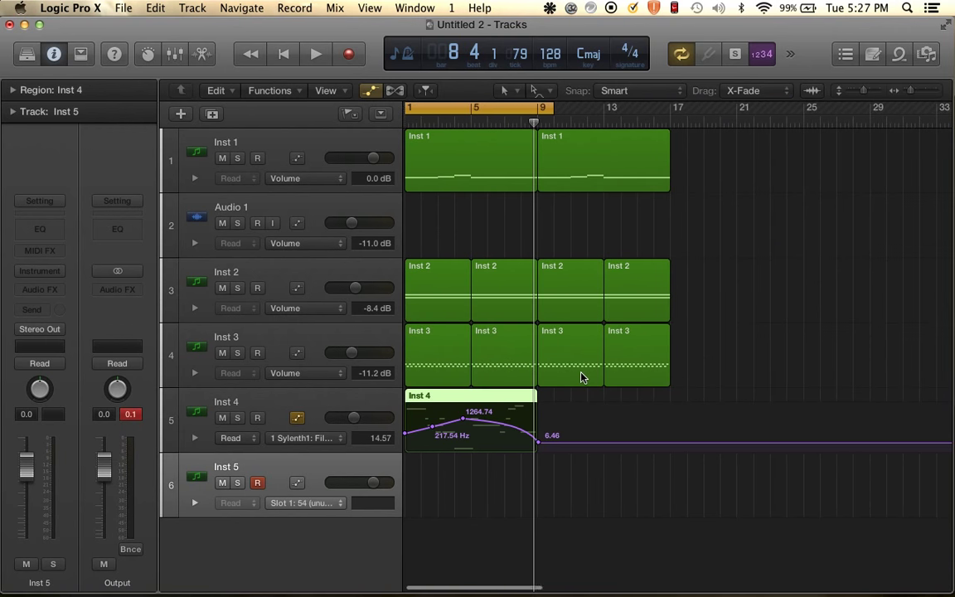
{"action": "scroll", "coordinate": [581, 377], "scroll_direction": "up", "scroll_amount": 5}
{"action": "scroll", "coordinate": [582, 377], "scroll_direction": "left", "scroll_amount": 6}
{"action": "left_click", "coordinate": [504, 490]}
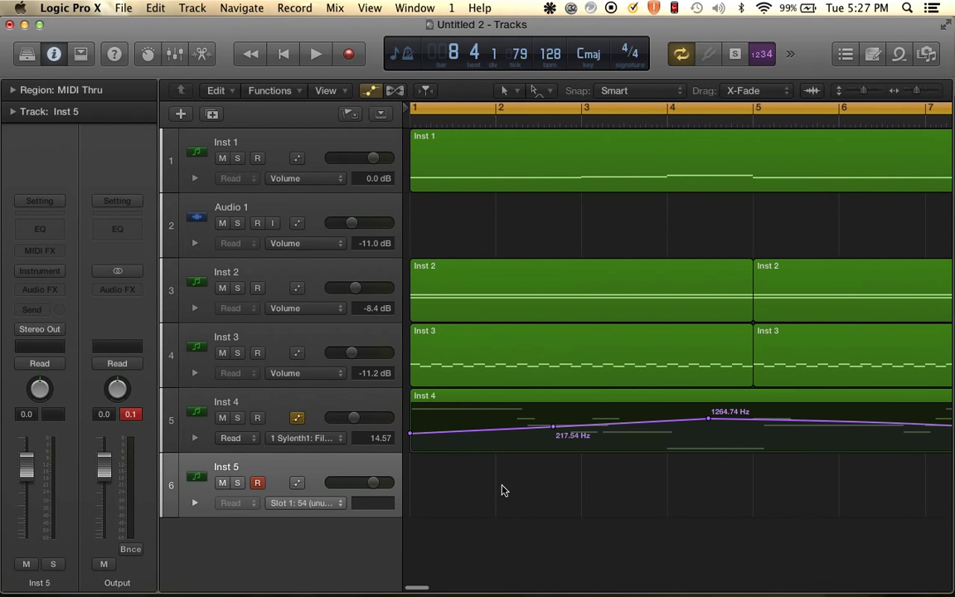
Extend the cycle range so it ends at bar 17.
{"action": "key", "text": "super+Left"}
{"action": "key", "text": "super+Left"}
{"action": "left_click_drag", "start_coordinate": [557, 107], "coordinate": [676, 108]}
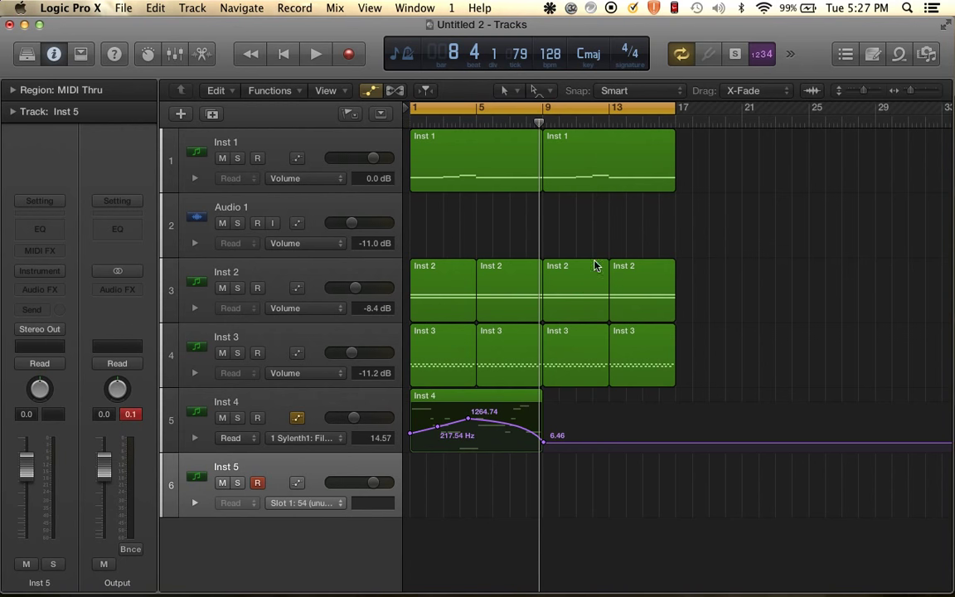
{"action": "key", "text": "super+Right"}
{"action": "scroll", "coordinate": [580, 381], "scroll_direction": "left", "scroll_amount": 5}
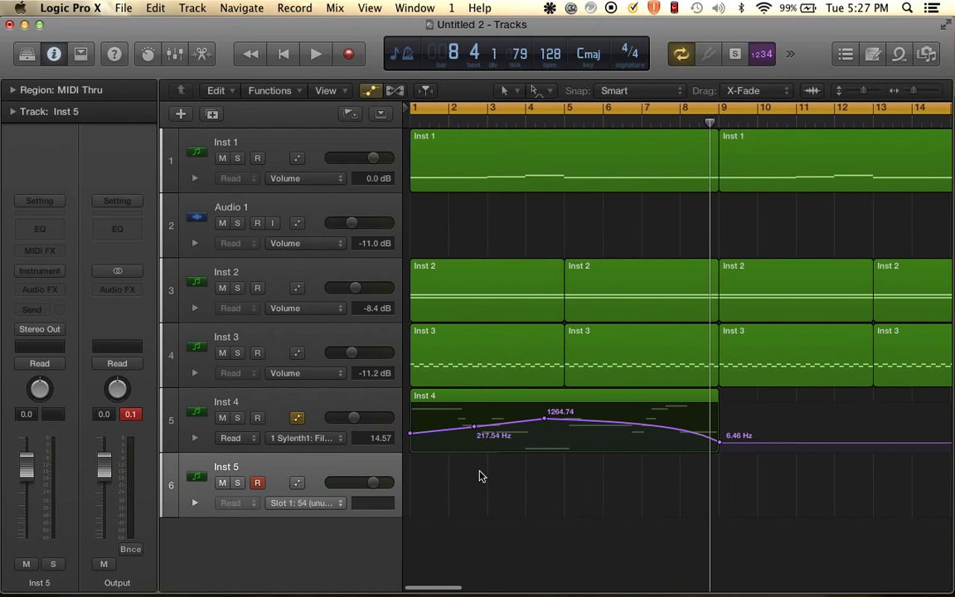
Delete the empty Inst 5 track.
{"action": "left_click", "coordinate": [53, 274]}
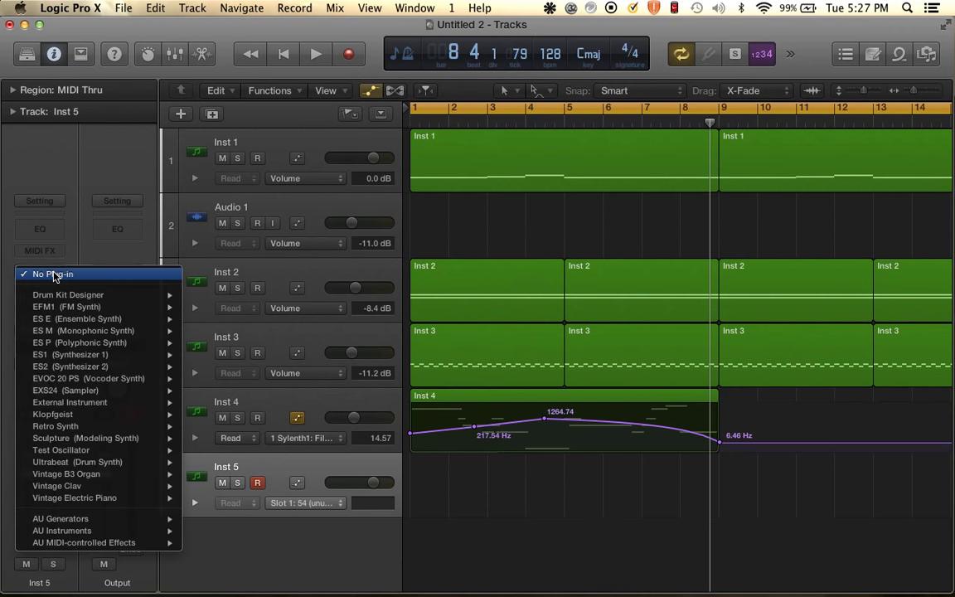
{"action": "left_click", "coordinate": [316, 552]}
{"action": "key", "text": "super+BackSpace"}
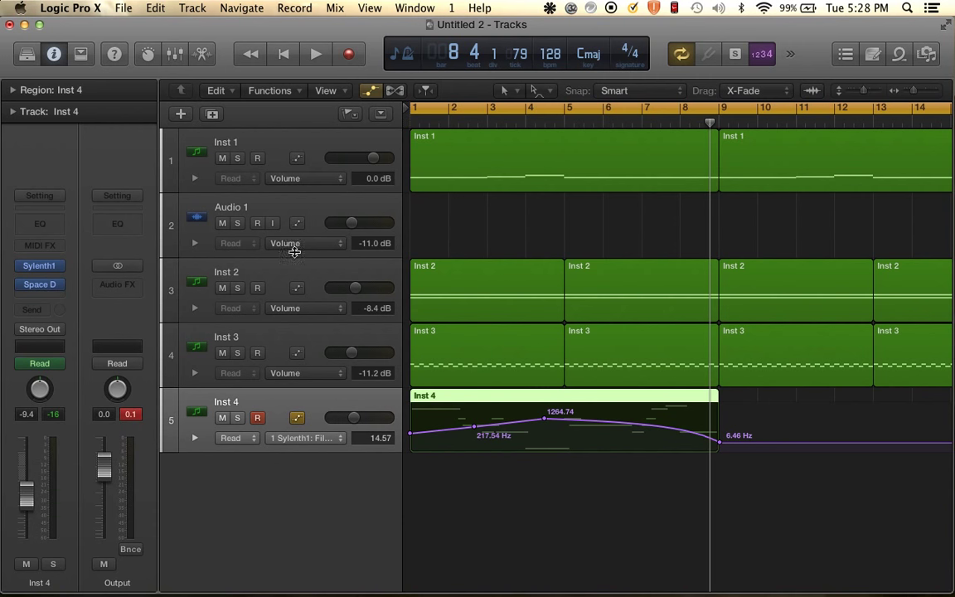
Select the Audio 1 track.
{"action": "left_click", "coordinate": [290, 207]}
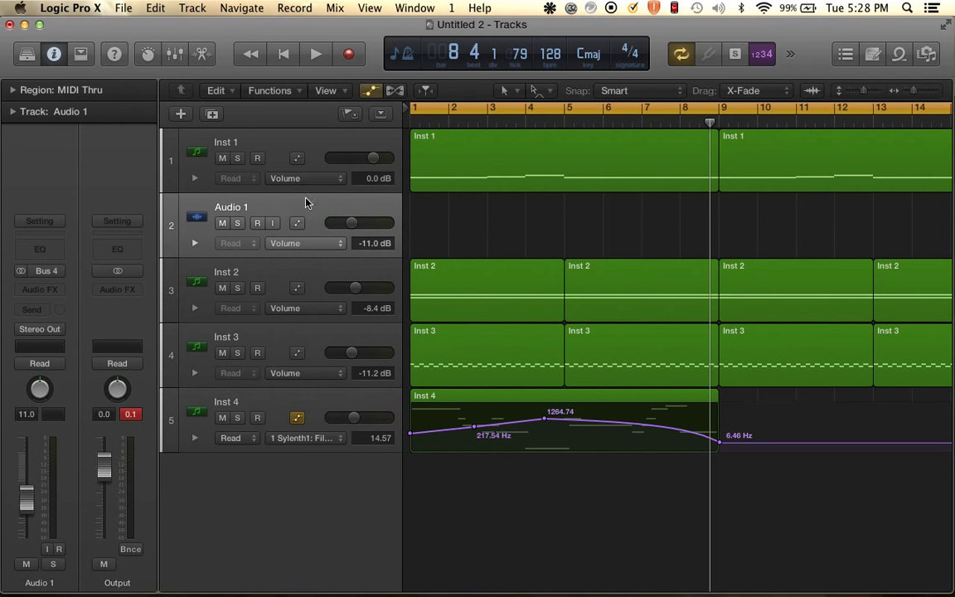
Start importing an audio file into the project and look through the Downloads folder for the vocal recording.
{"action": "left_click", "coordinate": [124, 7]}
{"action": "mouse_move", "coordinate": [195, 312]}
{"action": "left_click", "coordinate": [380, 329]}
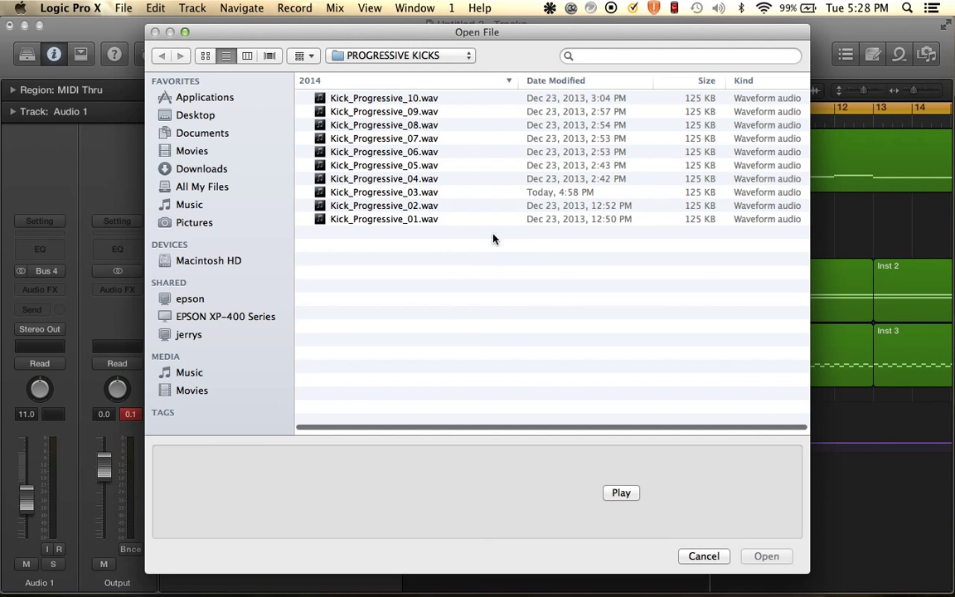
{"action": "left_click", "coordinate": [435, 56]}
{"action": "left_click", "coordinate": [262, 147]}
{"action": "left_click", "coordinate": [201, 169]}
{"action": "scroll", "coordinate": [336, 288], "scroll_direction": "down", "scroll_amount": 5}
{"action": "scroll", "coordinate": [336, 288], "scroll_direction": "down", "scroll_amount": 3}
{"action": "scroll", "coordinate": [332, 266], "scroll_direction": "up", "scroll_amount": 6}
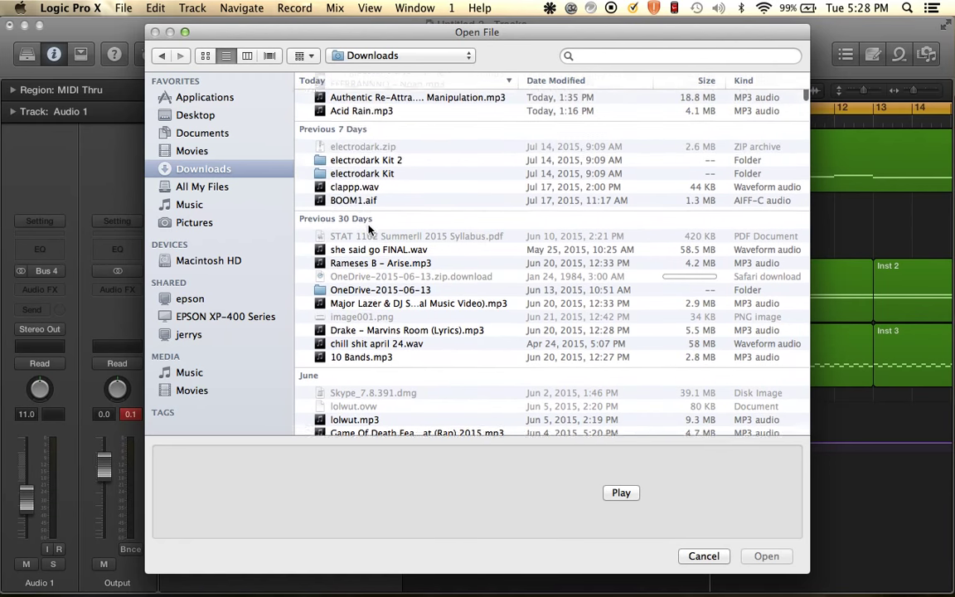
{"action": "scroll", "coordinate": [370, 229], "scroll_direction": "down", "scroll_amount": 15}
{"action": "scroll", "coordinate": [369, 231], "scroll_direction": "up", "scroll_amount": 6}
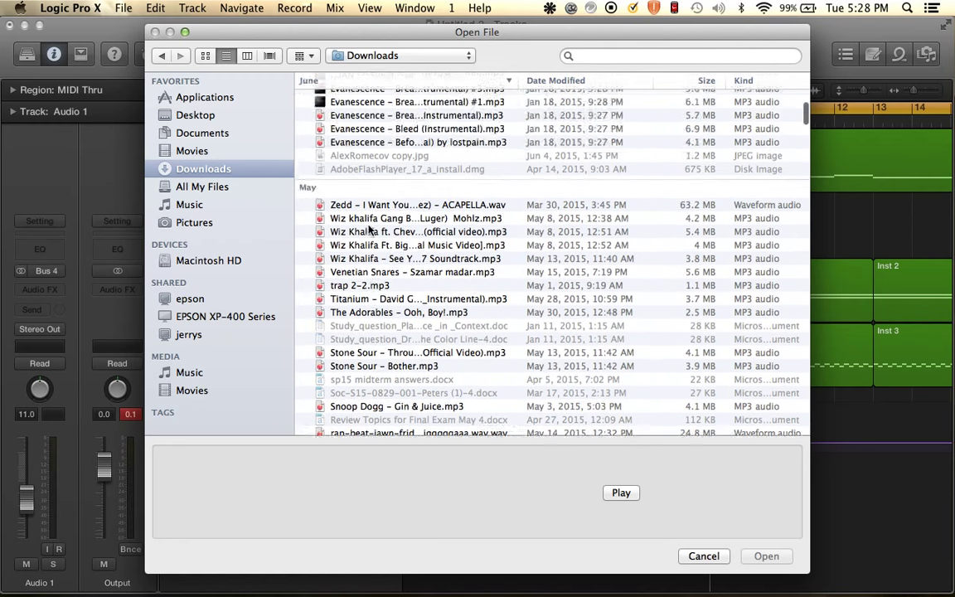
{"action": "scroll", "coordinate": [370, 230], "scroll_direction": "up", "scroll_amount": 10}
Search this Mac for "lauren" and import lauren vocals.wav onto the Audio 1 track.
{"action": "left_click", "coordinate": [663, 55]}
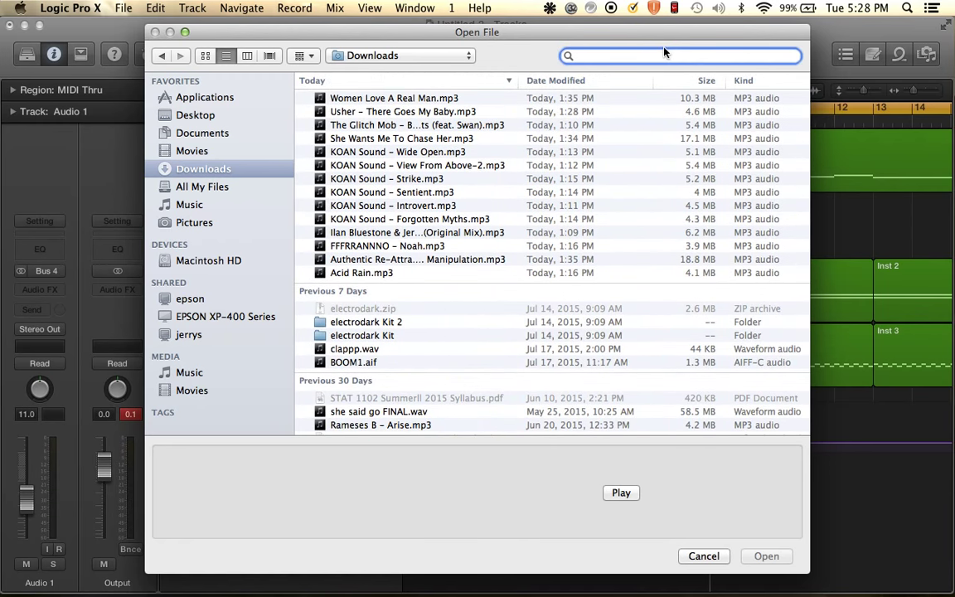
{"action": "type", "text": "laurem"}
{"action": "key", "text": "BackSpace"}
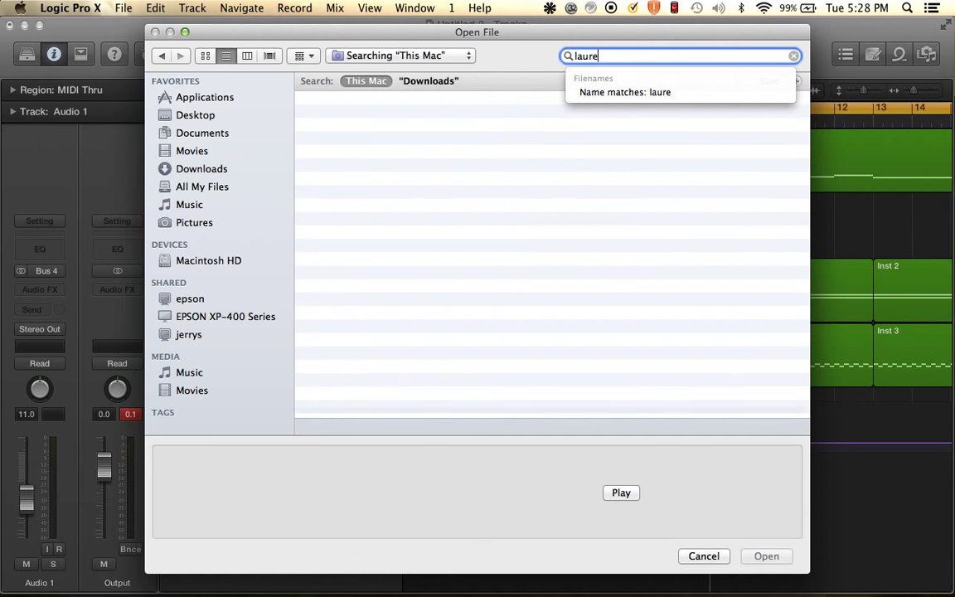
{"action": "type", "text": "n"}
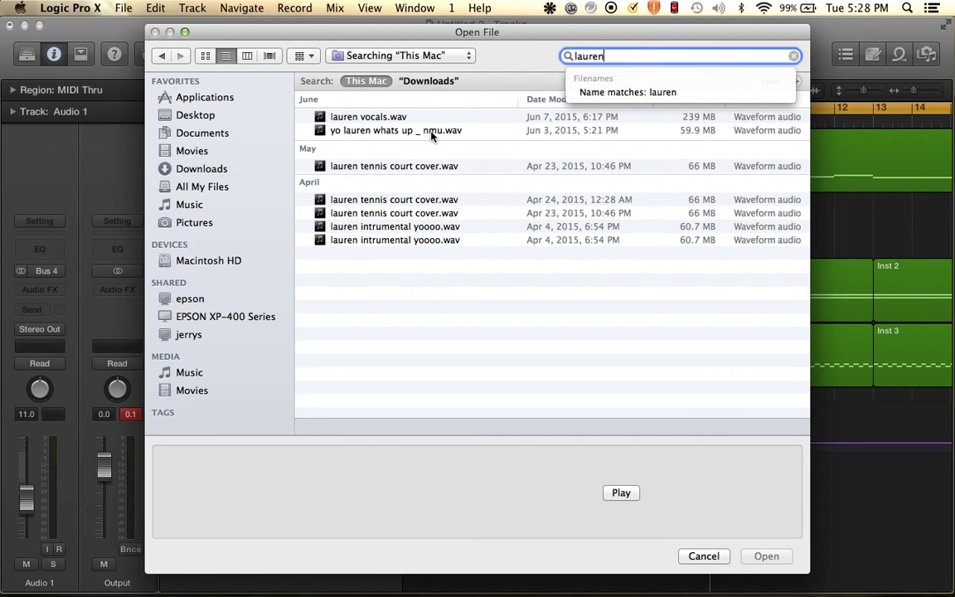
{"action": "left_click", "coordinate": [398, 133]}
{"action": "double_click", "coordinate": [352, 117]}
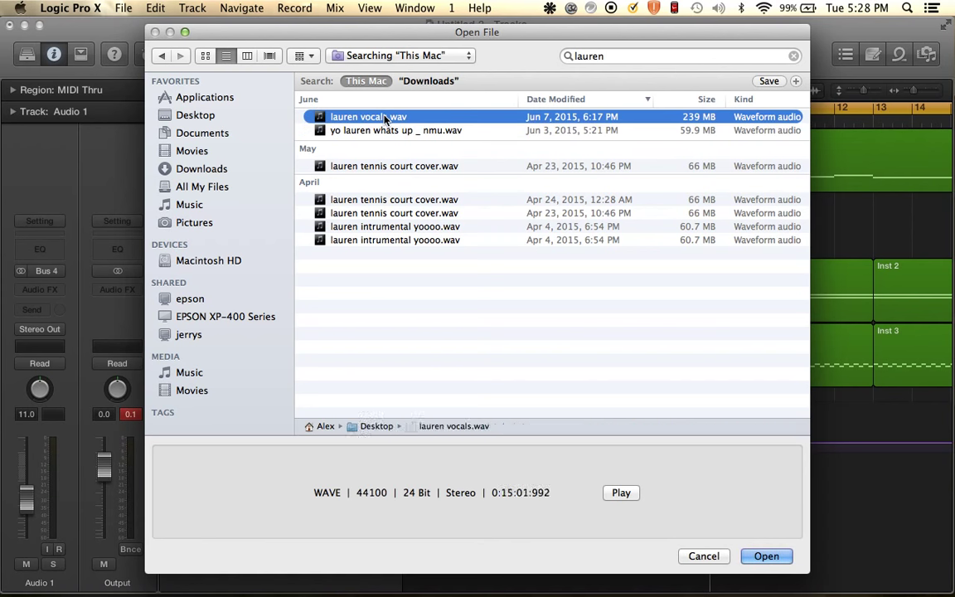
Split the vocals region with the Scissors Tool before its first loud section, around bar 153, and delete the quiet front part.
{"action": "key", "text": "super+Left"}
{"action": "key", "text": "super+Left"}
{"action": "key", "text": "super+Left"}
{"action": "key", "text": "super+Left"}
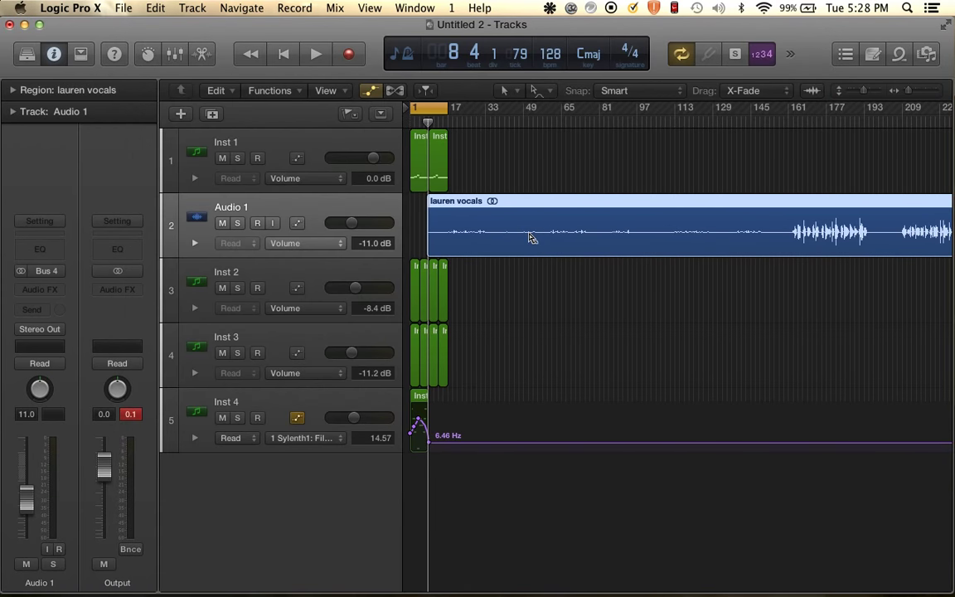
{"action": "left_click", "coordinate": [543, 95]}
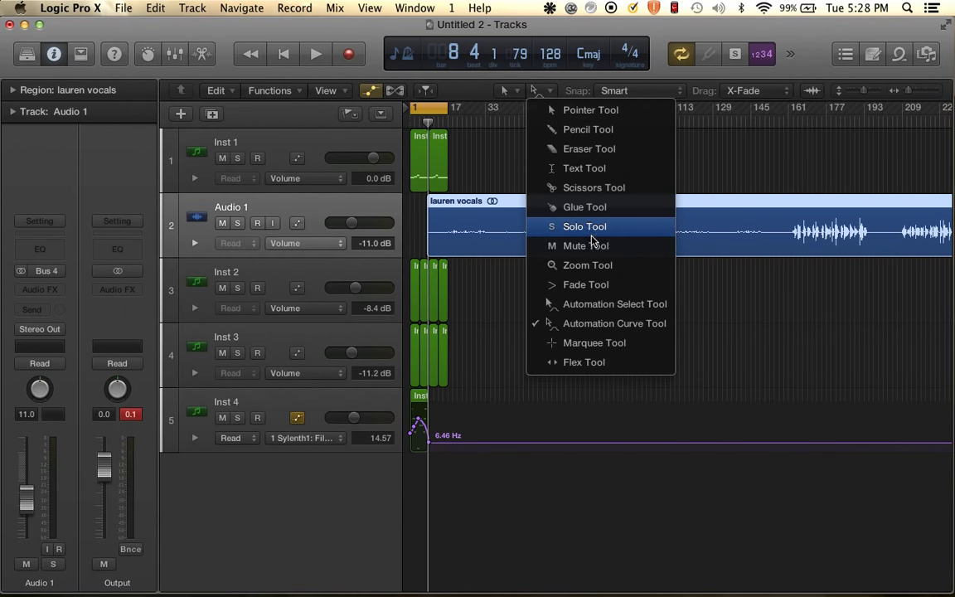
{"action": "left_click", "coordinate": [572, 188]}
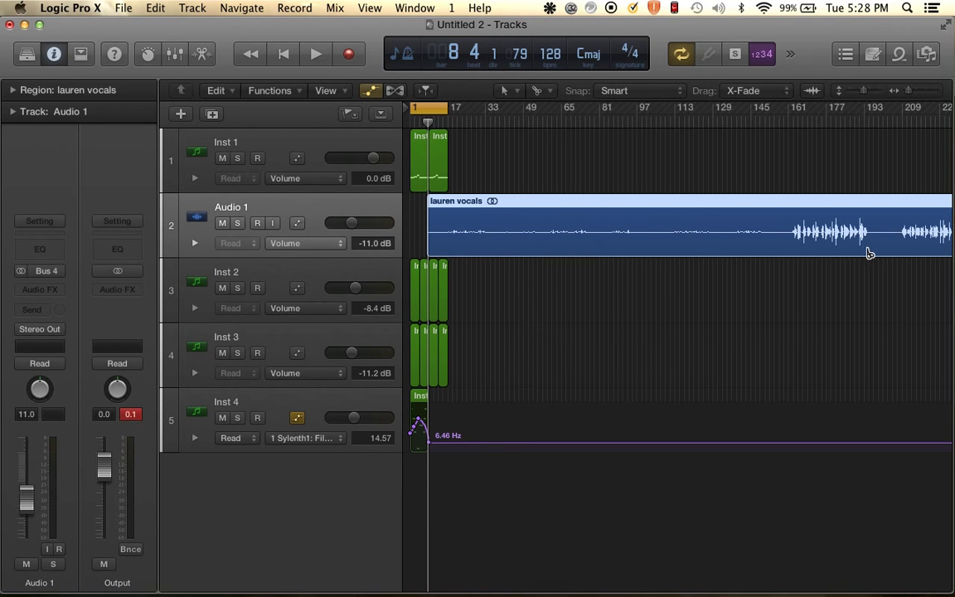
{"action": "left_click", "coordinate": [780, 232]}
{"action": "key", "text": "Delete"}
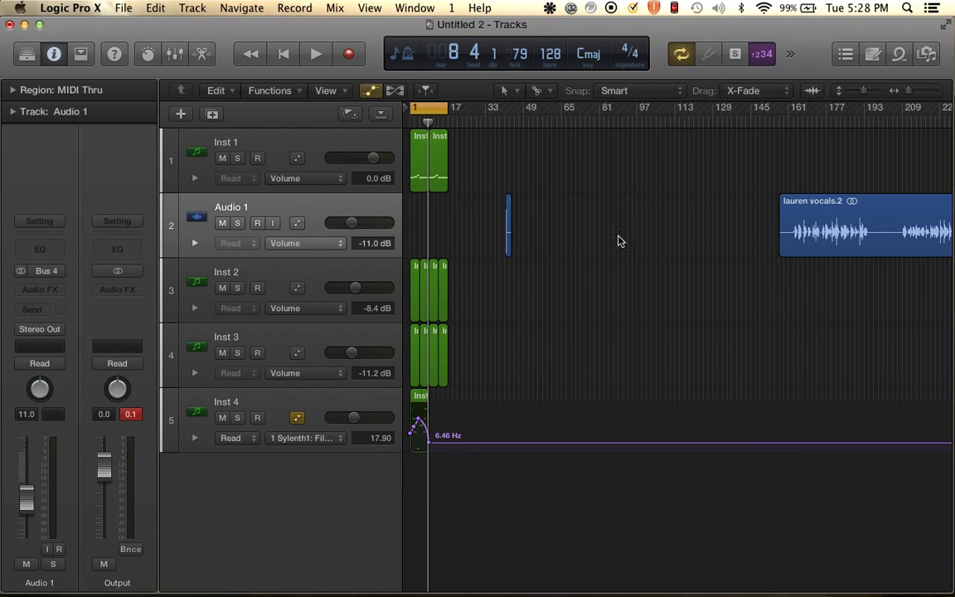
Examine the short audio region near bar 41 on Audio 1 and select it.
{"action": "key", "text": "super+Right"}
{"action": "key", "text": "super+Right"}
{"action": "key", "text": "super+Right"}
{"action": "key", "text": "super+Right"}
{"action": "key", "text": "super+Right"}
{"action": "key", "text": "super+Right"}
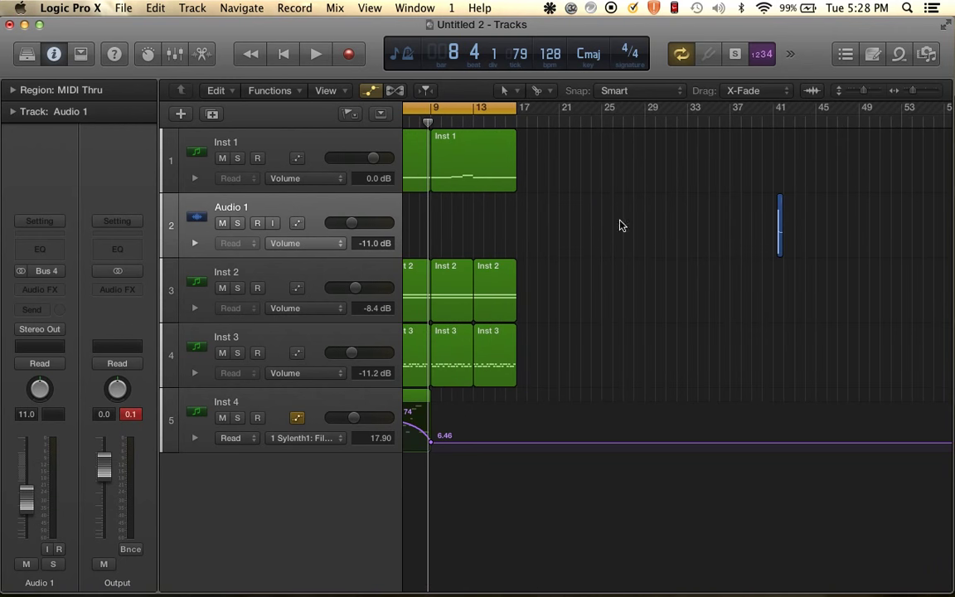
{"action": "left_click", "coordinate": [779, 213]}
{"action": "key", "text": "super+Left"}
{"action": "key", "text": "super+Left"}
{"action": "key", "text": "super+Left"}
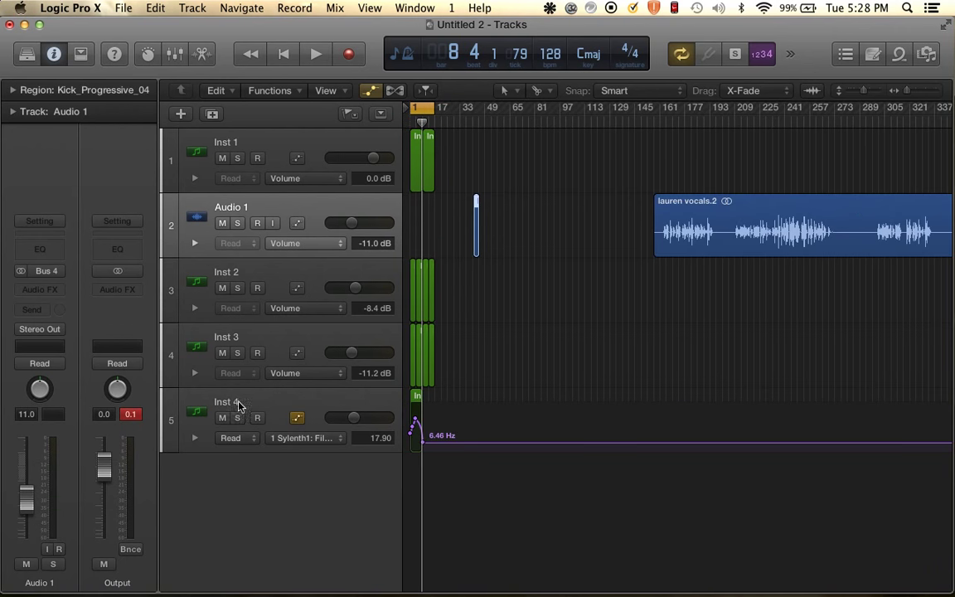
Create a new audio track below Inst 4 and move the Audio 1 track beneath it.
{"action": "double_click", "coordinate": [261, 508]}
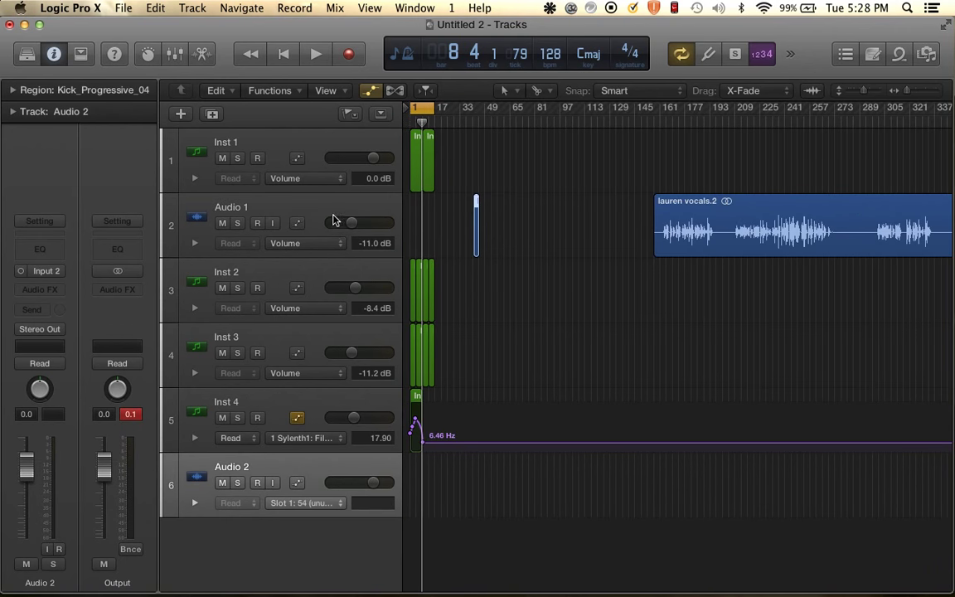
{"action": "left_click_drag", "start_coordinate": [335, 220], "coordinate": [312, 579]}
{"action": "mouse_move", "coordinate": [330, 401]}
{"action": "left_mouse_down"}
{"action": "mouse_move", "coordinate": [330, 292]}
{"action": "mouse_move", "coordinate": [324, 396]}
{"action": "left_mouse_up"}
Move the vocals region on Audio 1 earlier so it starts at about bar 56.
{"action": "key", "text": "super+Right"}
{"action": "key", "text": "super+Right"}
{"action": "key", "text": "super+Right"}
{"action": "key", "text": "super+Right"}
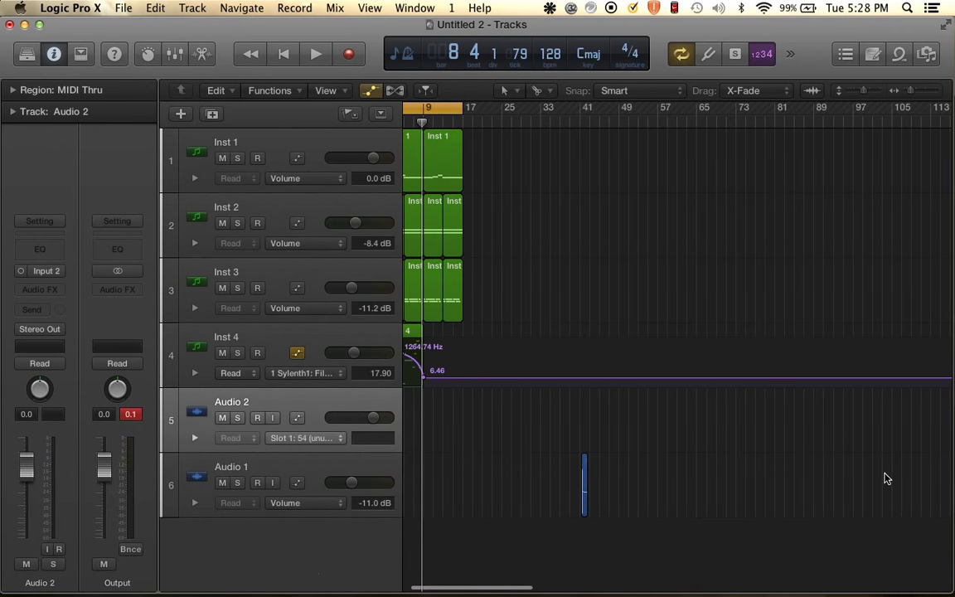
{"action": "key", "text": "super+Left"}
{"action": "key", "text": "super+Left"}
{"action": "key", "text": "super+Left"}
{"action": "key", "text": "super+Left"}
{"action": "key", "text": "super+Left"}
{"action": "left_click_drag", "start_coordinate": [819, 475], "coordinate": [733, 503]}
Place the cycle range over the vocals region, starting at bar 61.
{"action": "key", "text": "super+Right"}
{"action": "key", "text": "super+Right"}
{"action": "key", "text": "super+Right"}
{"action": "key", "text": "super+Right"}
{"action": "key", "text": "super+Right"}
{"action": "left_click_drag", "start_coordinate": [523, 109], "coordinate": [817, 116]}
{"action": "scroll", "coordinate": [697, 455], "scroll_direction": "up", "scroll_amount": 4}
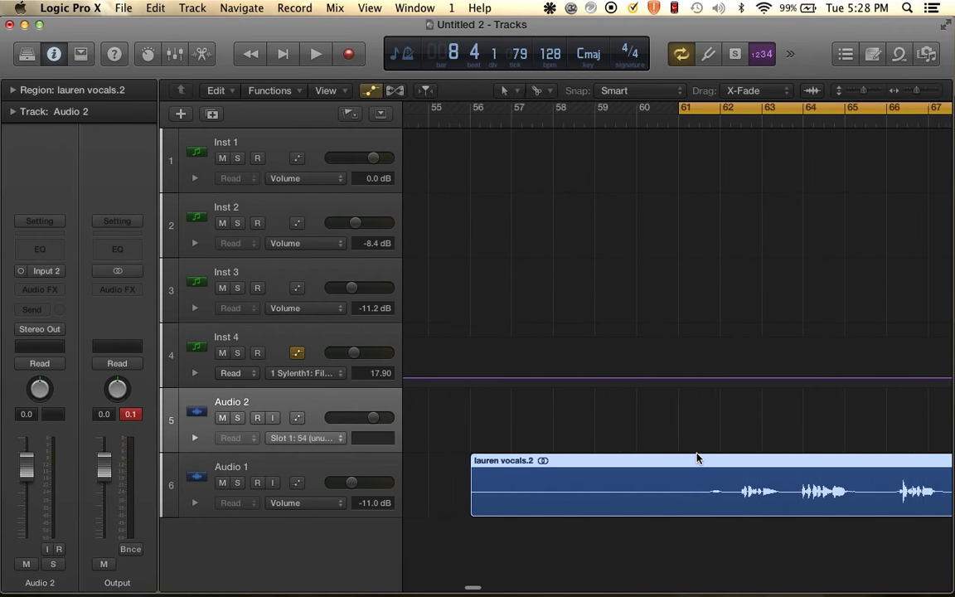
Cut off the silence before the first vocal phrase, delete it, and move the remaining vocals region to start at bar 61.
{"action": "left_click", "coordinate": [660, 495], "text": "super"}
{"action": "left_click", "coordinate": [616, 495]}
{"action": "key", "text": "BackSpace"}
{"action": "left_click_drag", "start_coordinate": [770, 487], "coordinate": [703, 474]}
{"action": "key", "text": "super+Right"}
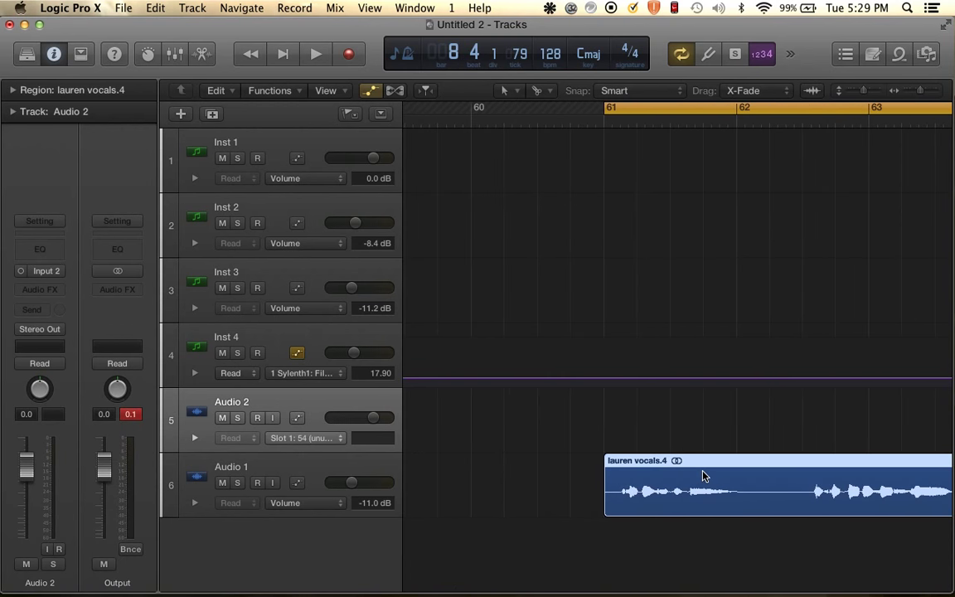
{"action": "key", "text": "super+Right"}
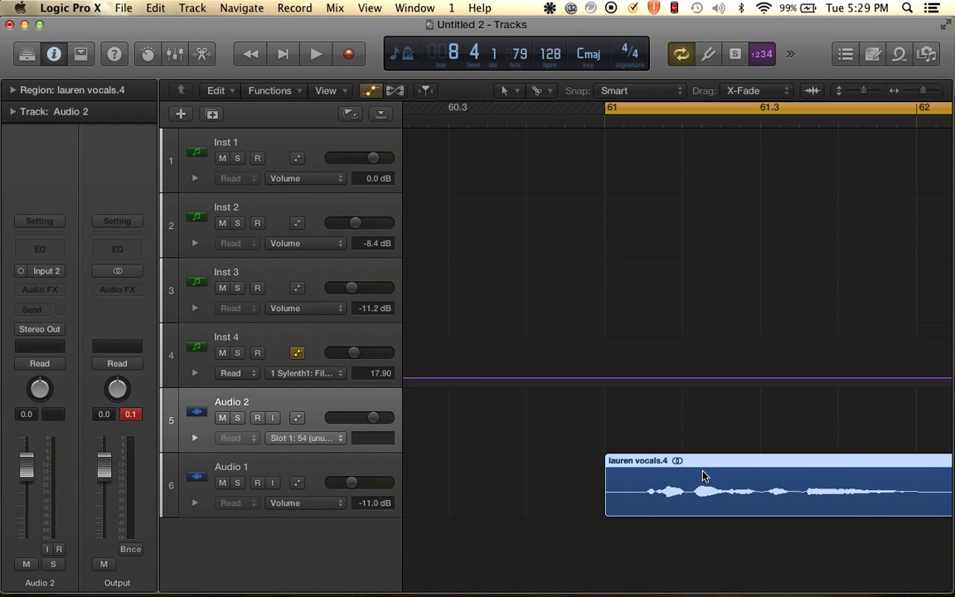
{"action": "key", "text": "super+Left"}
{"action": "key", "text": "super+Left"}
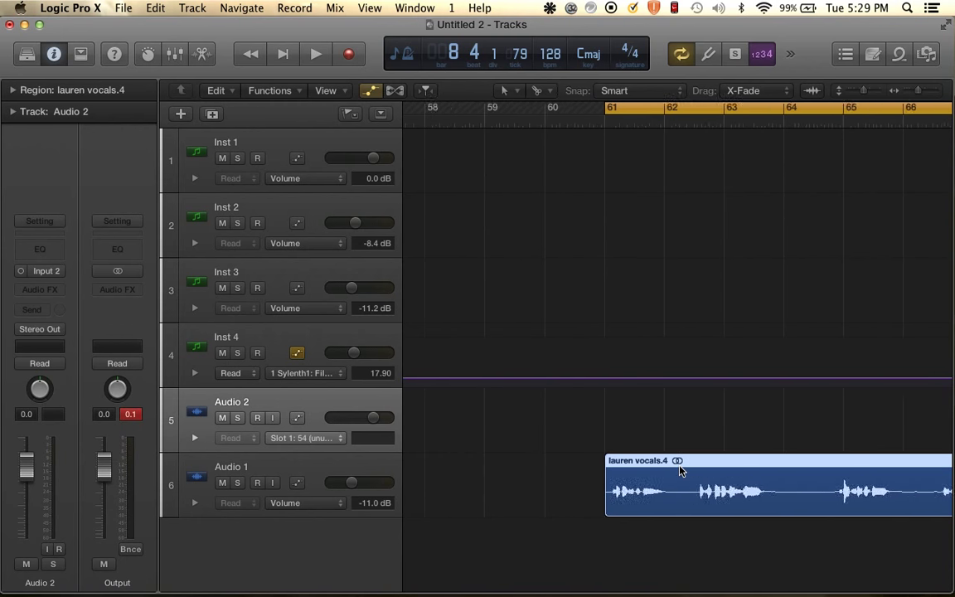
Play the first vocal phrase from bar 61 and stop playback after it.
{"action": "key", "text": "space"}
{"action": "key", "text": "super+Right"}
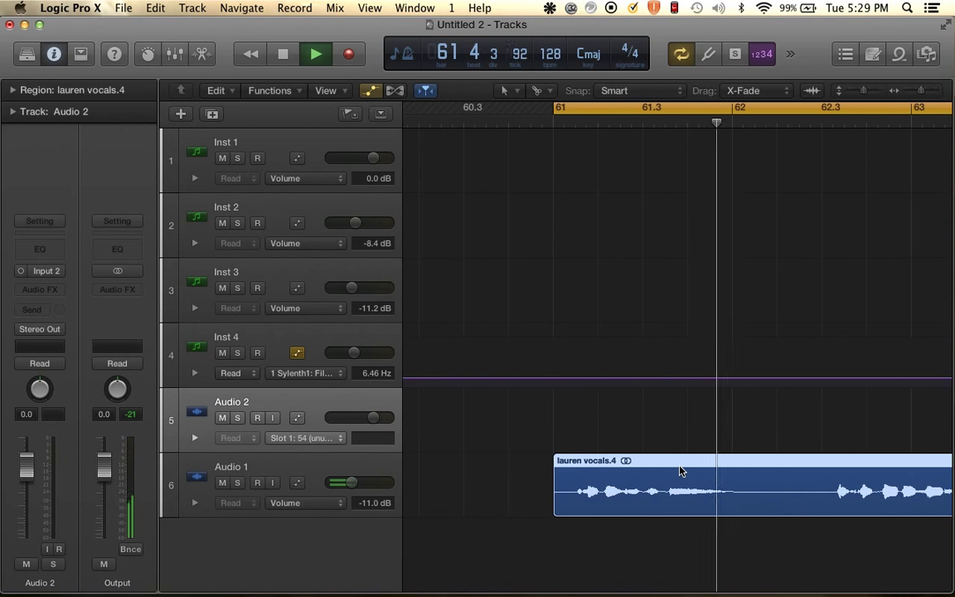
{"action": "key", "text": "space"}
Set the cycle range from about 62.3 to the second half of bar 64 and audition the second vocal phrase.
{"action": "scroll", "coordinate": [753, 462], "scroll_direction": "right", "scroll_amount": 1}
{"action": "scroll", "coordinate": [753, 462], "scroll_direction": "right", "scroll_amount": 4}
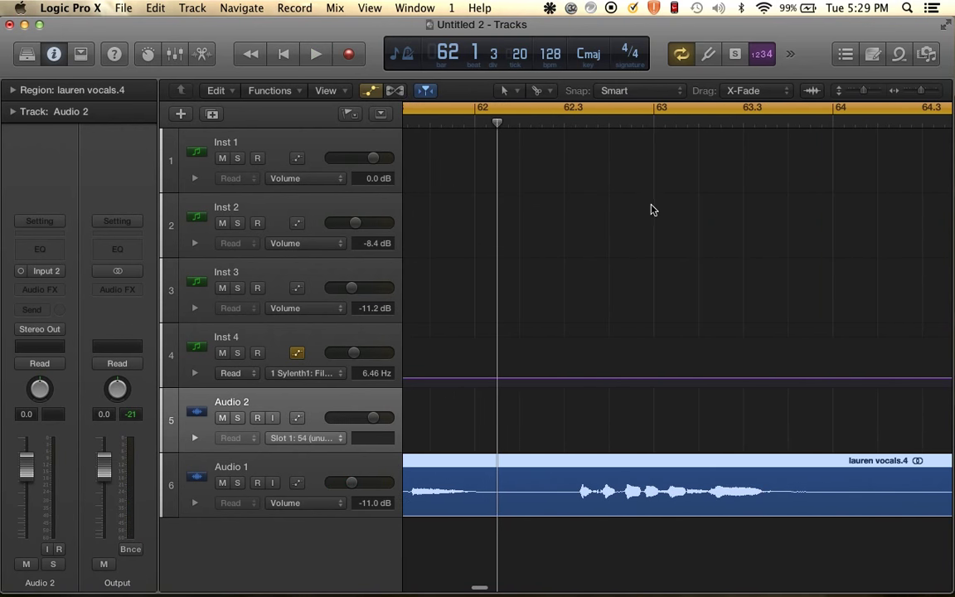
{"action": "left_click_drag", "start_coordinate": [562, 106], "coordinate": [952, 91]}
{"action": "key", "text": "space"}
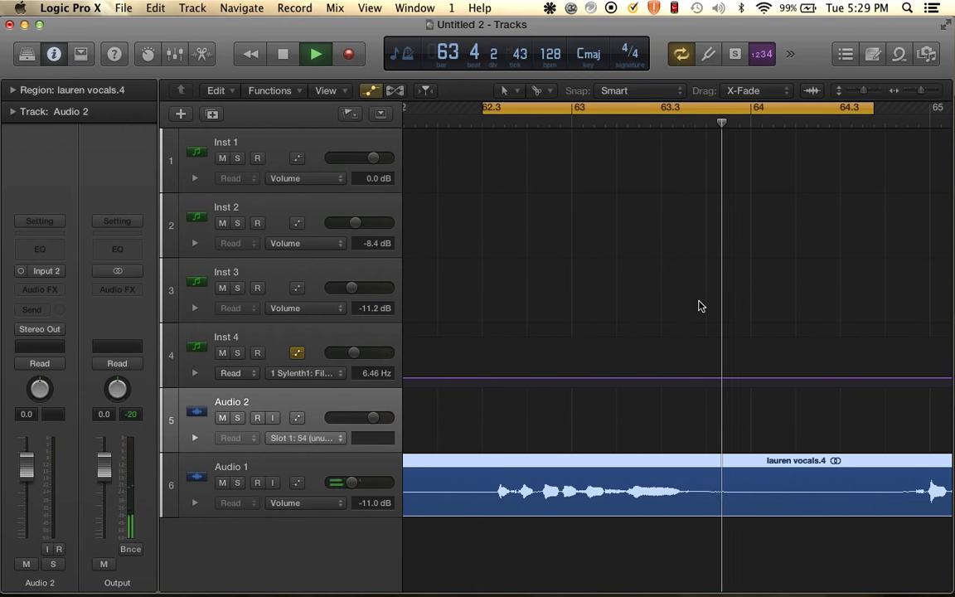
{"action": "key", "text": "space"}
Extend the cycle start back to the middle of bar 61 and play the vocals from there.
{"action": "scroll", "coordinate": [721, 431], "scroll_direction": "down", "scroll_amount": 2}
{"action": "scroll", "coordinate": [721, 434], "scroll_direction": "left", "scroll_amount": 3}
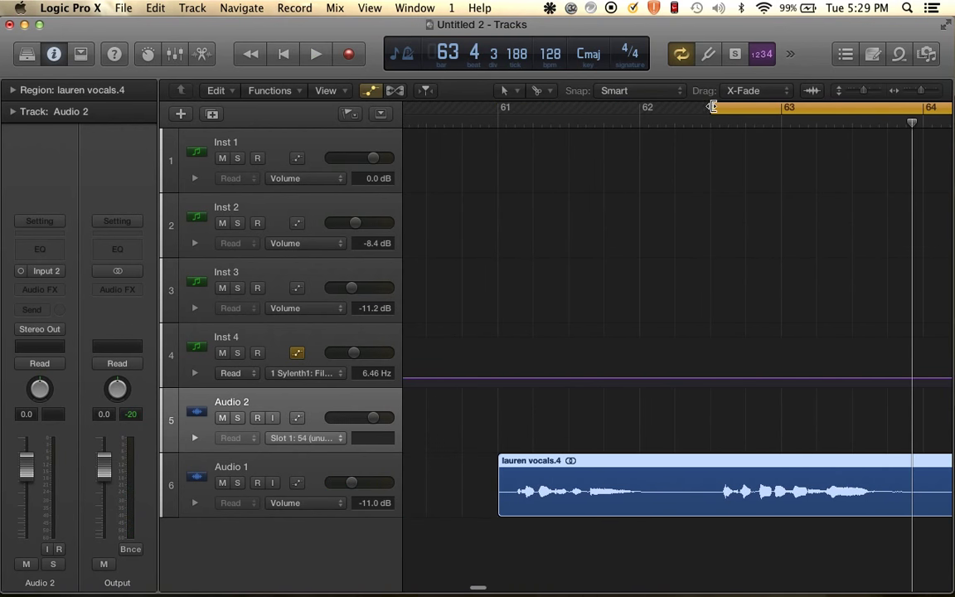
{"action": "left_click_drag", "start_coordinate": [713, 107], "coordinate": [584, 107]}
{"action": "key", "text": "space"}
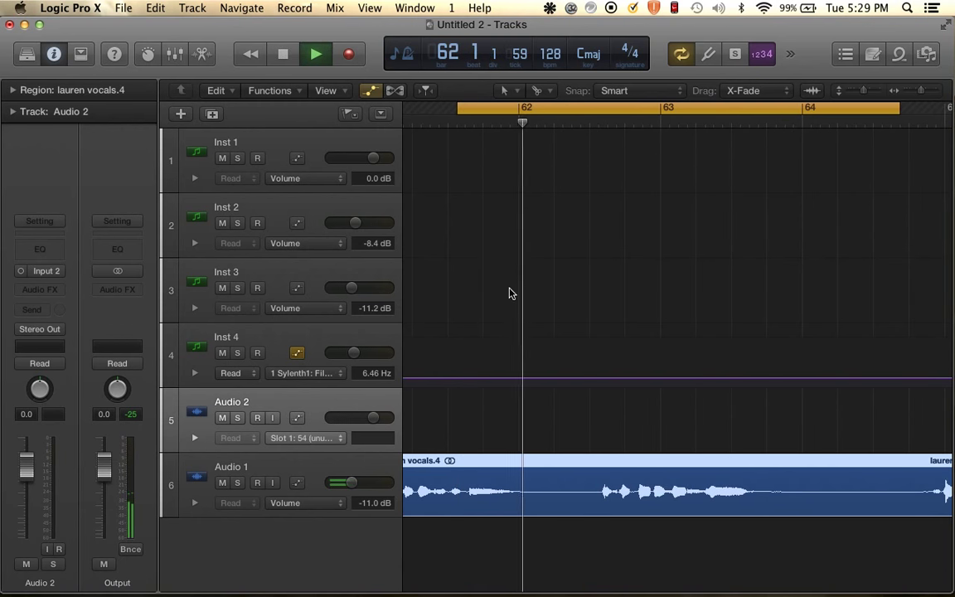
{"action": "key", "text": "space"}
Move the cycle start to bar 61 and audition the first vocal phrase from its beginning.
{"action": "scroll", "coordinate": [500, 468], "scroll_direction": "up", "scroll_amount": 2}
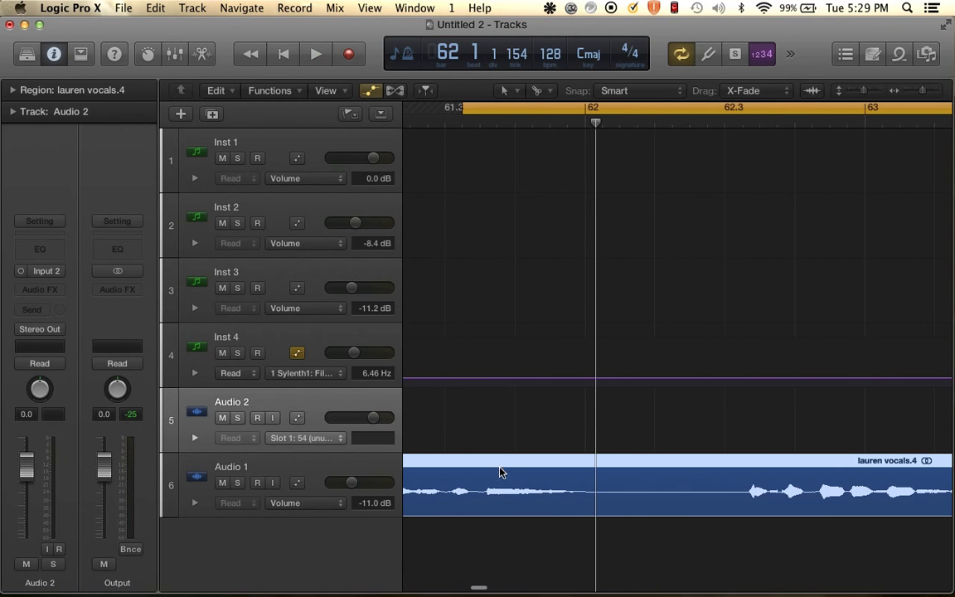
{"action": "scroll", "coordinate": [488, 495], "scroll_direction": "down", "scroll_amount": 2}
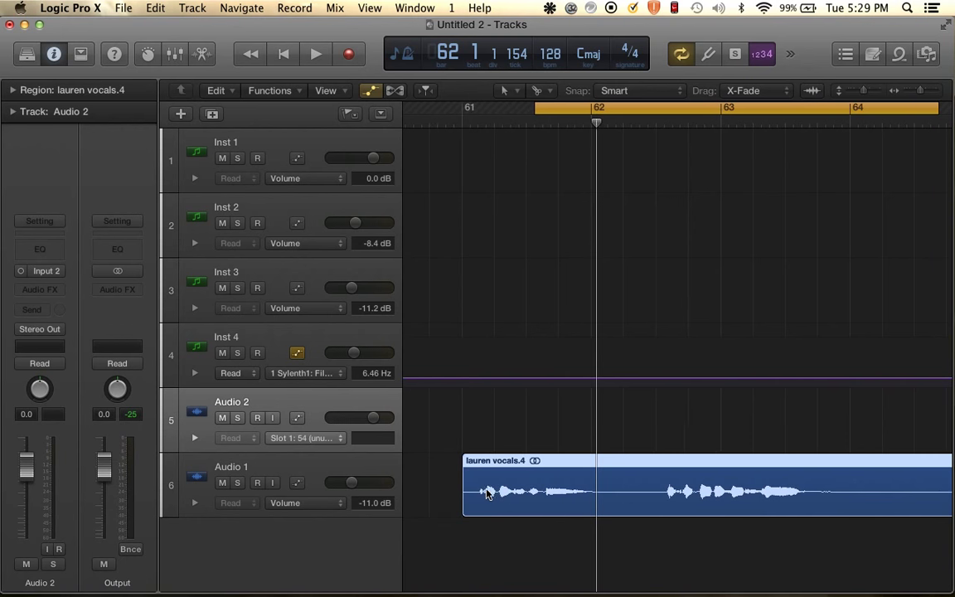
{"action": "left_click_drag", "start_coordinate": [536, 110], "coordinate": [465, 108]}
{"action": "key", "text": "space"}
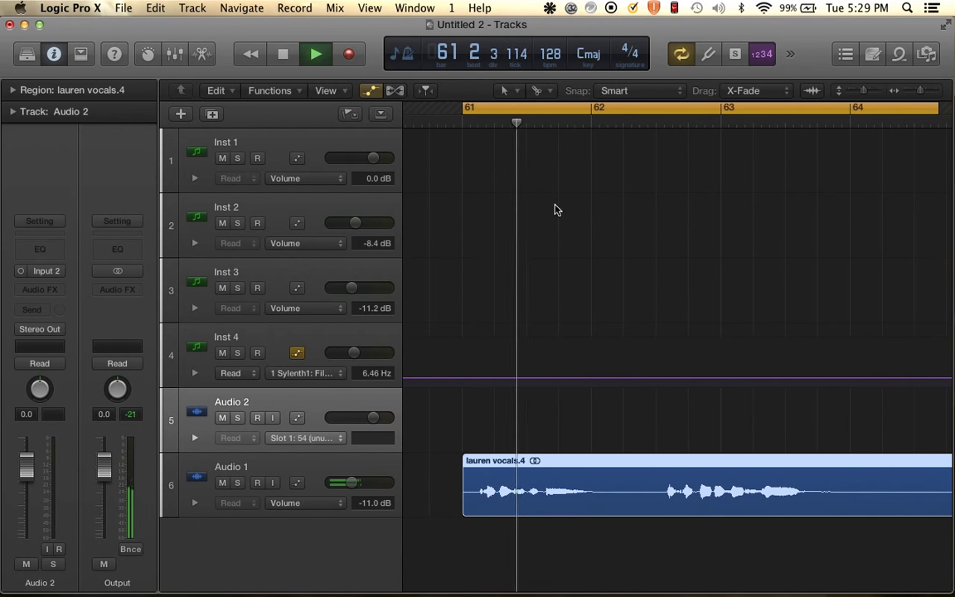
{"action": "key", "text": "space"}
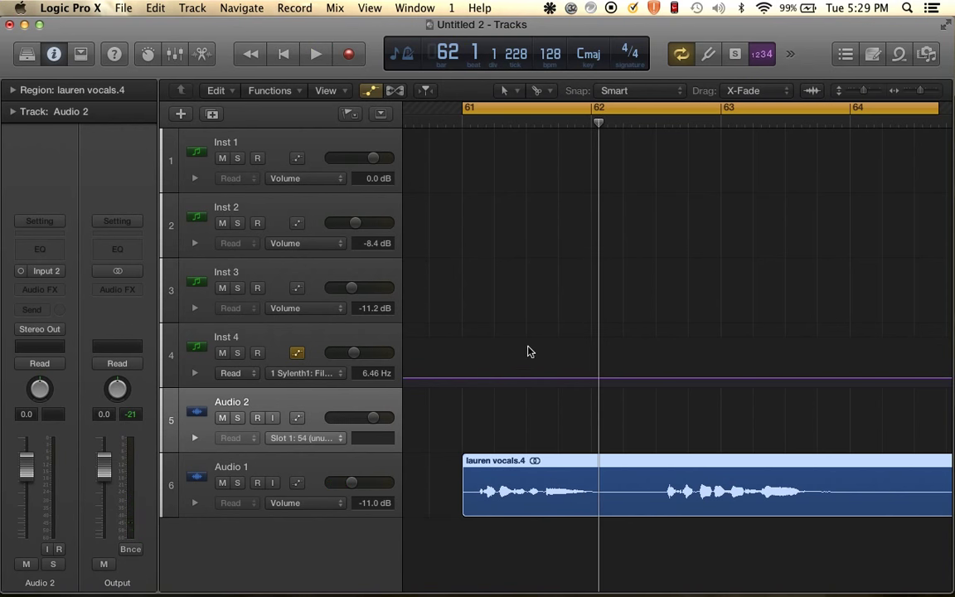
Set the cycle range from about bar 65 to the second half of bar 66 and audition that vocal phrase.
{"action": "scroll", "coordinate": [532, 500], "scroll_direction": "right", "scroll_amount": 5}
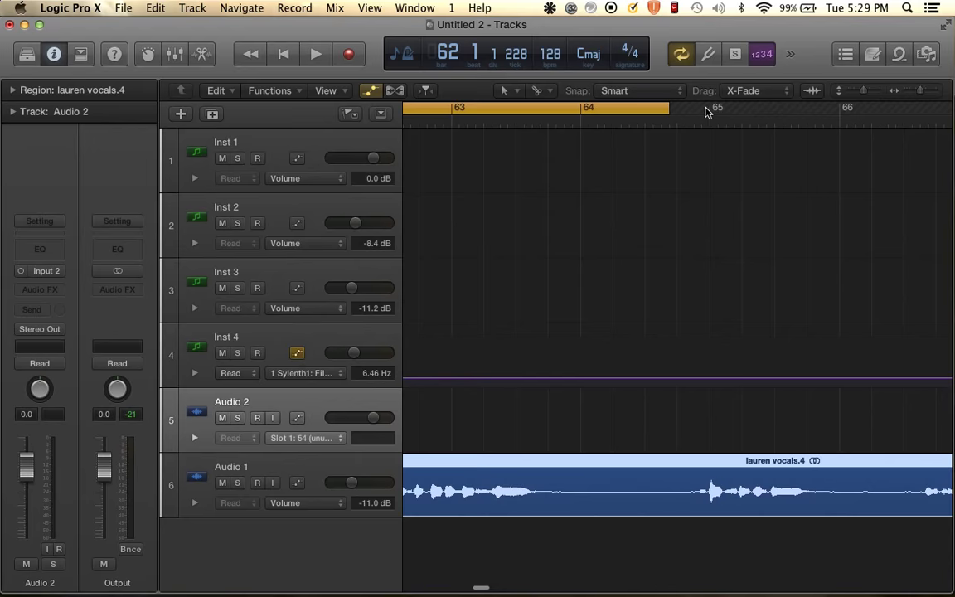
{"action": "left_click_drag", "start_coordinate": [707, 112], "coordinate": [912, 108]}
{"action": "key", "text": "space"}
{"action": "key", "text": "space"}
{"action": "key", "text": "space"}
{"action": "scroll", "coordinate": [715, 350], "scroll_direction": "right", "scroll_amount": 5}
{"action": "key", "text": "space"}
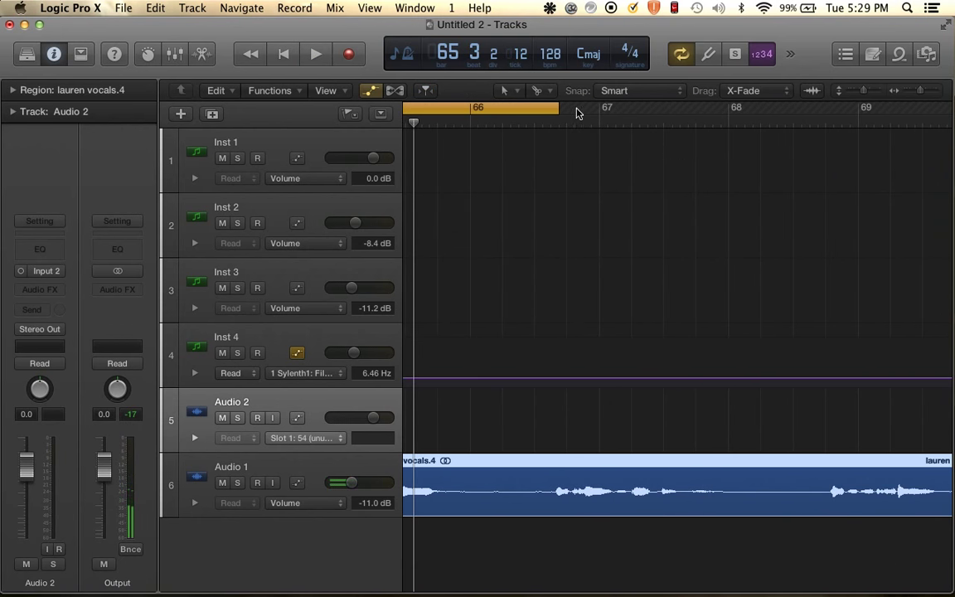
Set the cycle range from just before bar 67 to bar 68 and audition the vocals there.
{"action": "left_click_drag", "start_coordinate": [579, 113], "coordinate": [728, 110]}
{"action": "key", "text": "space"}
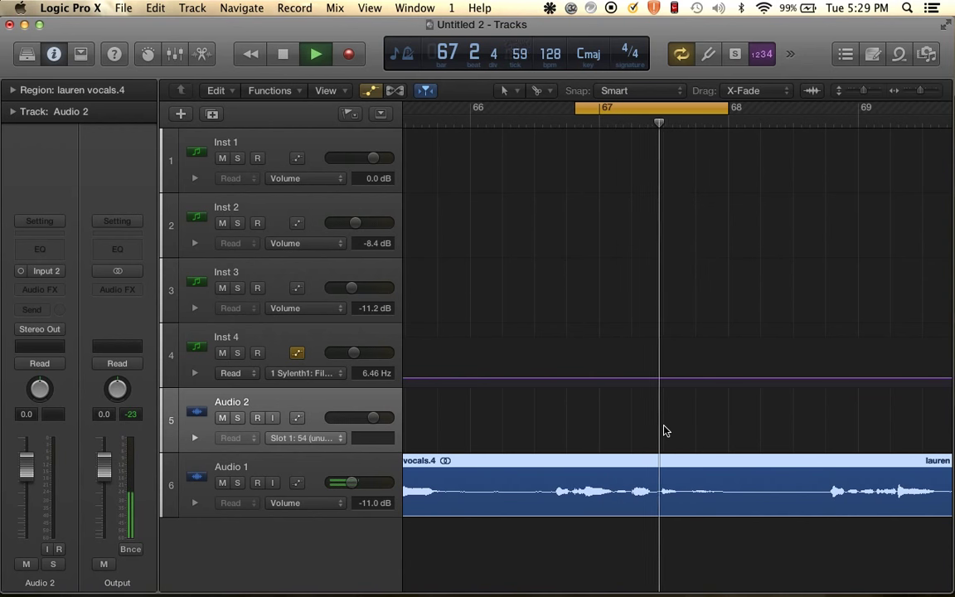
{"action": "key", "text": "space"}
Isolate the short vocal sound between about 67.2 and 67.3 by splitting the region around it and deleting both outer parts.
{"action": "scroll", "coordinate": [639, 481], "scroll_direction": "up", "scroll_amount": 3}
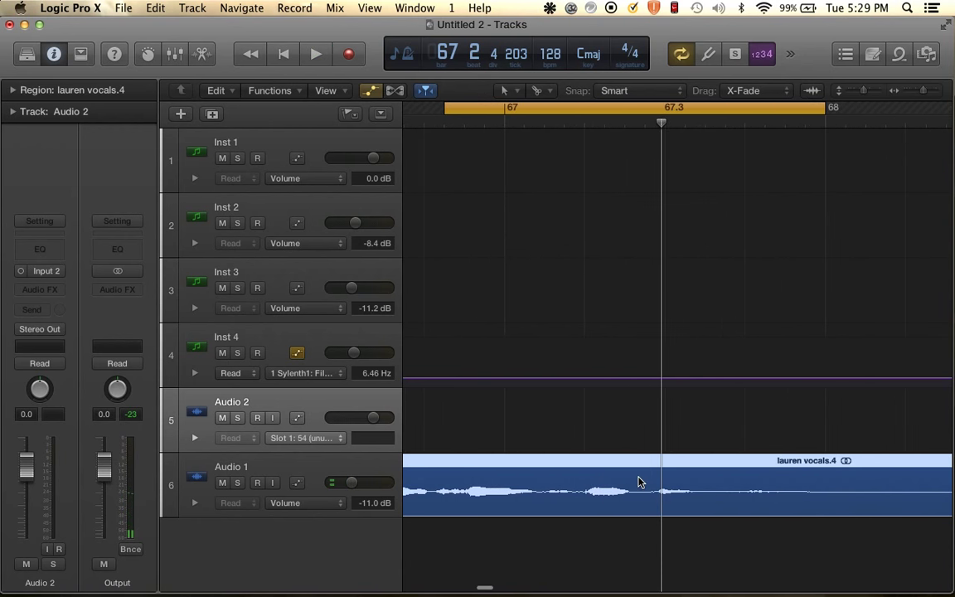
{"action": "left_click", "coordinate": [583, 492]}
{"action": "key", "text": "Delete"}
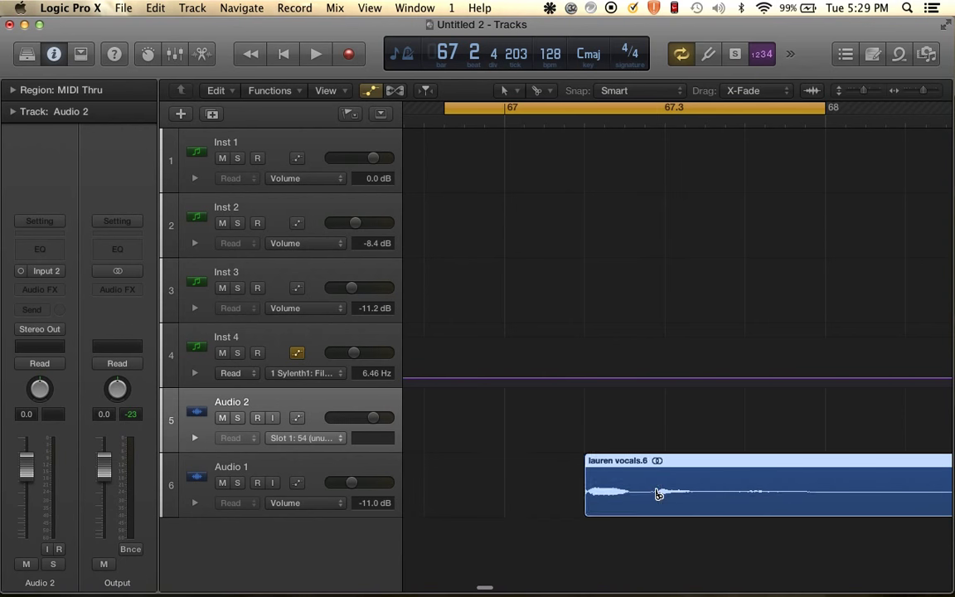
{"action": "left_click", "coordinate": [658, 492]}
{"action": "key", "text": "Delete"}
{"action": "scroll", "coordinate": [554, 549], "scroll_direction": "down", "scroll_amount": 5}
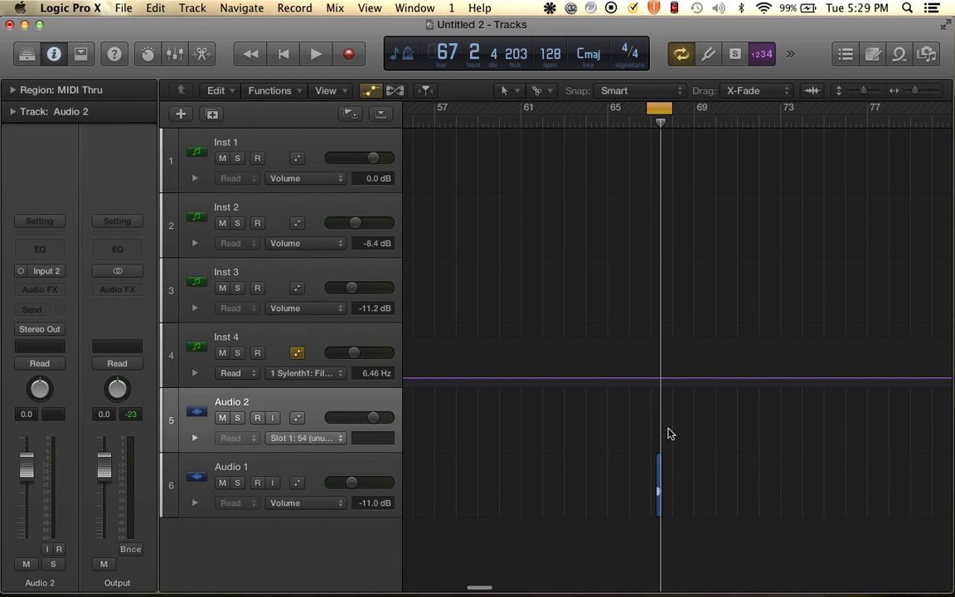
Move the isolated vocal chop from bar 67 to the start of bar 1 on the Audio 2 track.
{"action": "left_click_drag", "start_coordinate": [660, 473], "coordinate": [436, 473]}
{"action": "scroll", "coordinate": [435, 473], "scroll_direction": "up", "scroll_amount": 5}
{"action": "scroll", "coordinate": [435, 472], "scroll_direction": "down", "scroll_amount": 10}
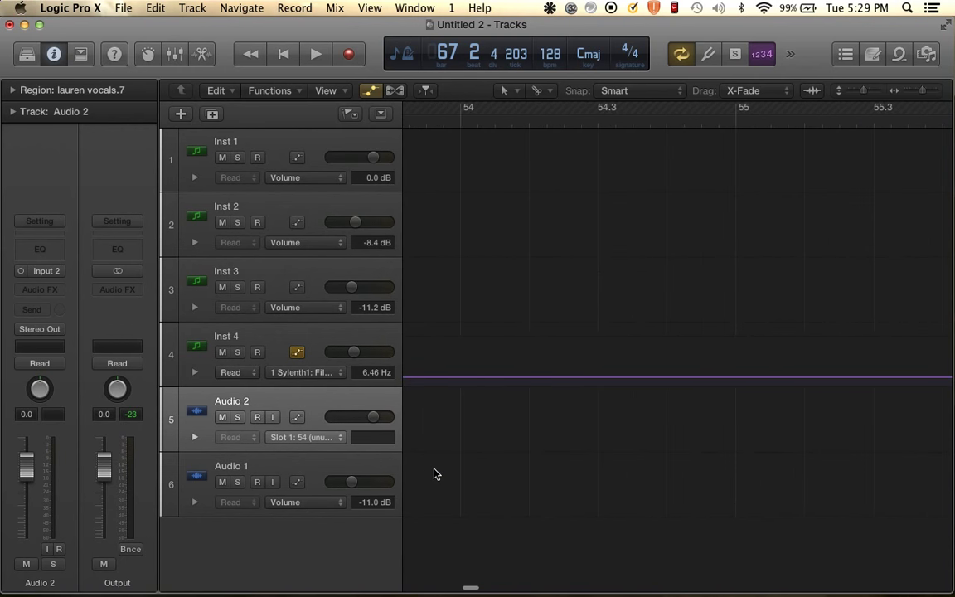
{"action": "left_click_drag", "start_coordinate": [508, 485], "coordinate": [417, 481]}
{"action": "scroll", "coordinate": [419, 484], "scroll_direction": "up", "scroll_amount": 5}
{"action": "scroll", "coordinate": [456, 485], "scroll_direction": "right", "scroll_amount": 2}
{"action": "left_click_drag", "start_coordinate": [498, 487], "coordinate": [416, 425]}
Set the cycle range to start at bar 1, audition the chop with the instruments and lower Audio 2's volume to -6.4 dB.
{"action": "left_click_drag", "start_coordinate": [860, 108], "coordinate": [403, 111]}
{"action": "key", "text": "super+Right"}
{"action": "key", "text": "super+Right"}
{"action": "key", "text": "super+Right"}
{"action": "key", "text": "super+Right"}
{"action": "key", "text": "super+Right"}
{"action": "key", "text": "super+Right"}
{"action": "key", "text": "space"}
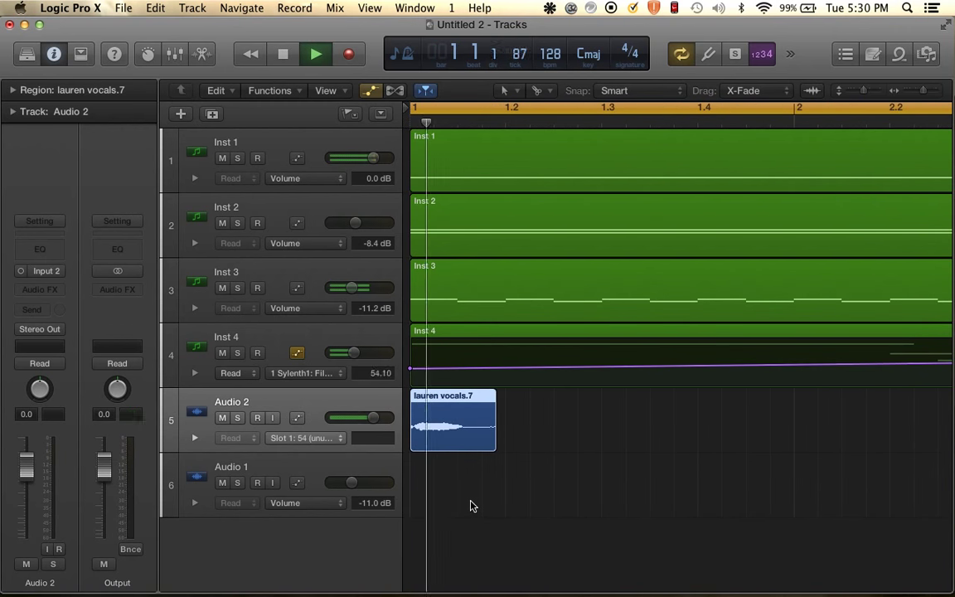
{"action": "key", "text": "space"}
{"action": "left_click_drag", "start_coordinate": [373, 418], "coordinate": [326, 430]}
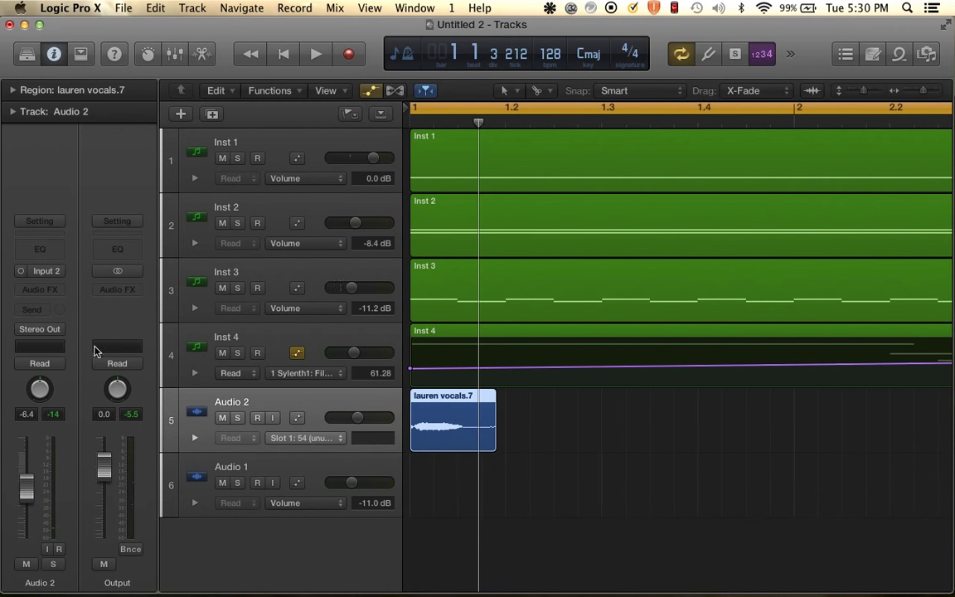
Switch Audio 2's input format to stereo and insert the Vocal Transformer effect on that track.
{"action": "left_click", "coordinate": [21, 270]}
{"action": "left_click", "coordinate": [41, 290]}
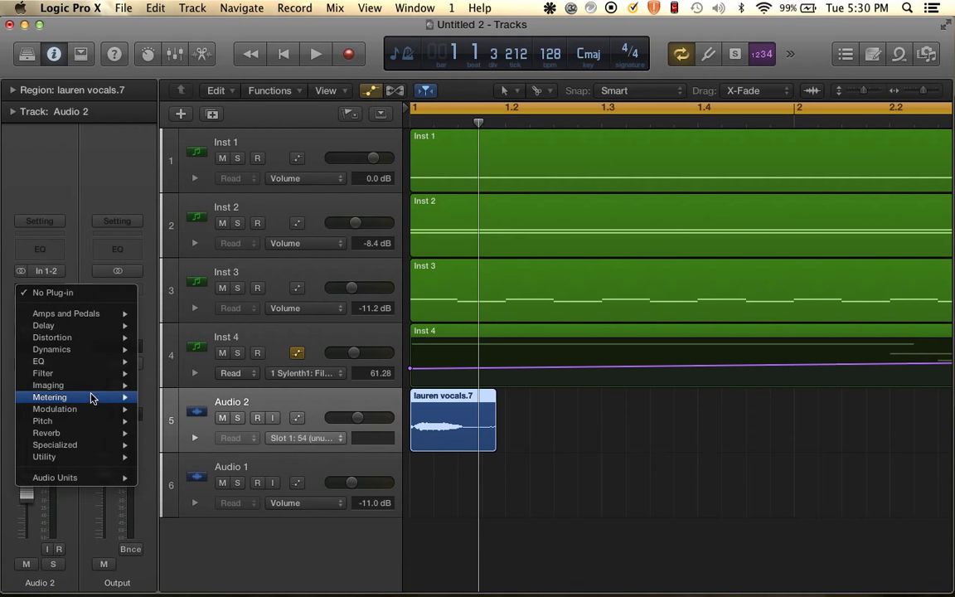
{"action": "mouse_move", "coordinate": [79, 421]}
{"action": "mouse_move", "coordinate": [197, 424]}
{"action": "mouse_move", "coordinate": [207, 445]}
{"action": "left_click", "coordinate": [283, 445]}
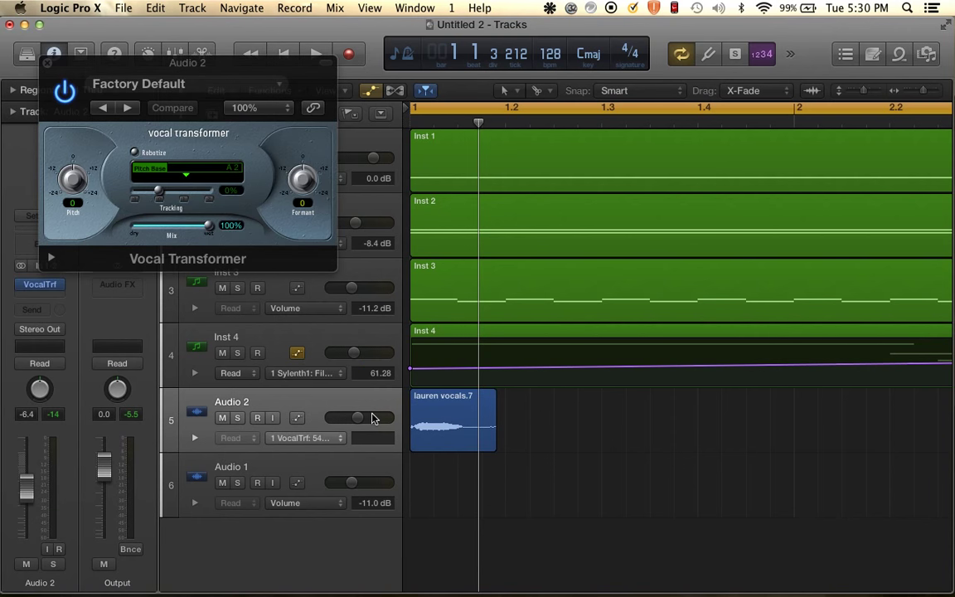
{"action": "left_click", "coordinate": [475, 415]}
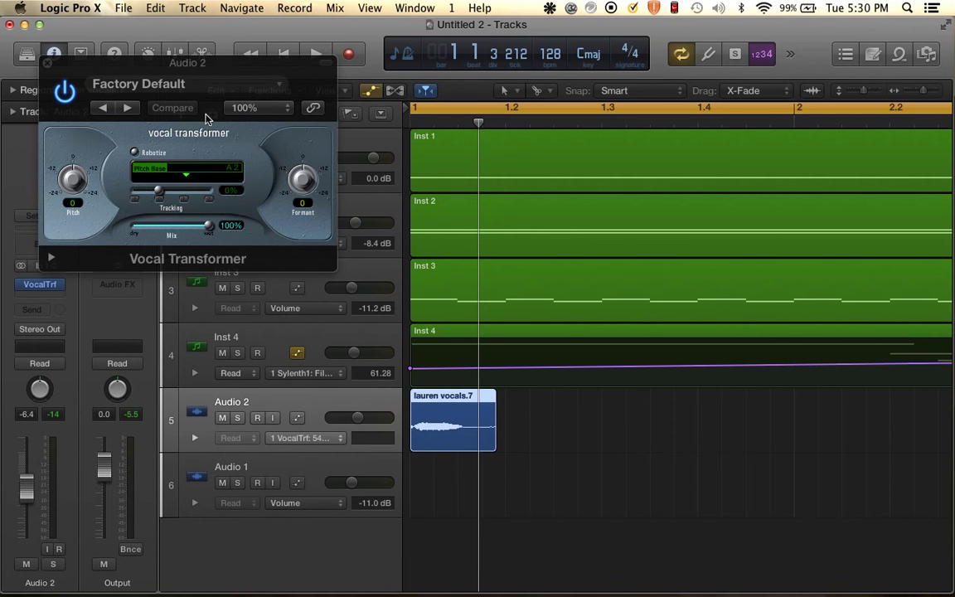
{"action": "left_click", "coordinate": [47, 64]}
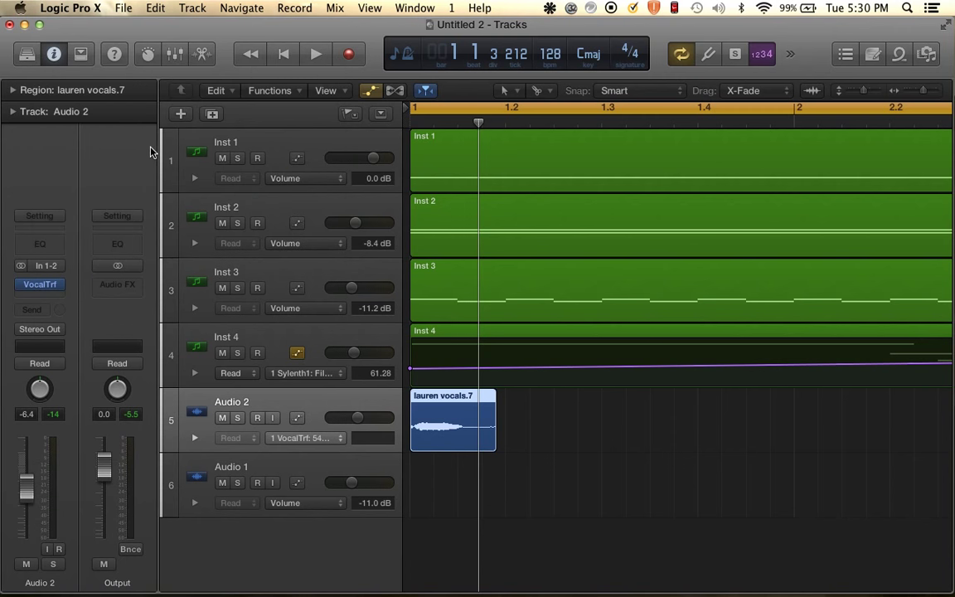
Set the Vocal Transformer's pitch to +6 and formant to +4 while auditioning the chop.
{"action": "left_click", "coordinate": [48, 284]}
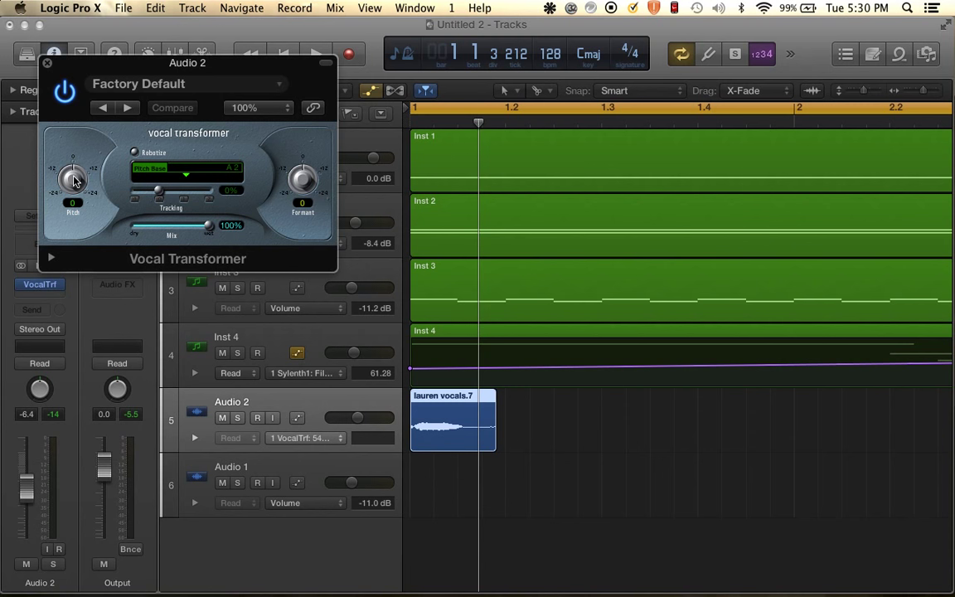
{"action": "left_click_drag", "start_coordinate": [74, 181], "coordinate": [72, 151]}
{"action": "key", "text": "space"}
{"action": "key", "text": "space"}
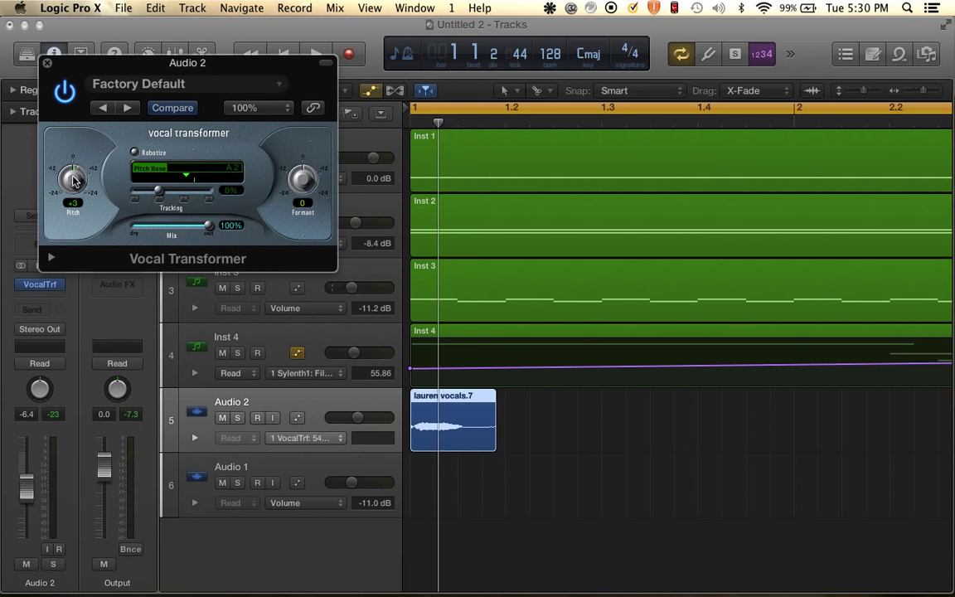
{"action": "left_click_drag", "start_coordinate": [73, 176], "coordinate": [73, 170]}
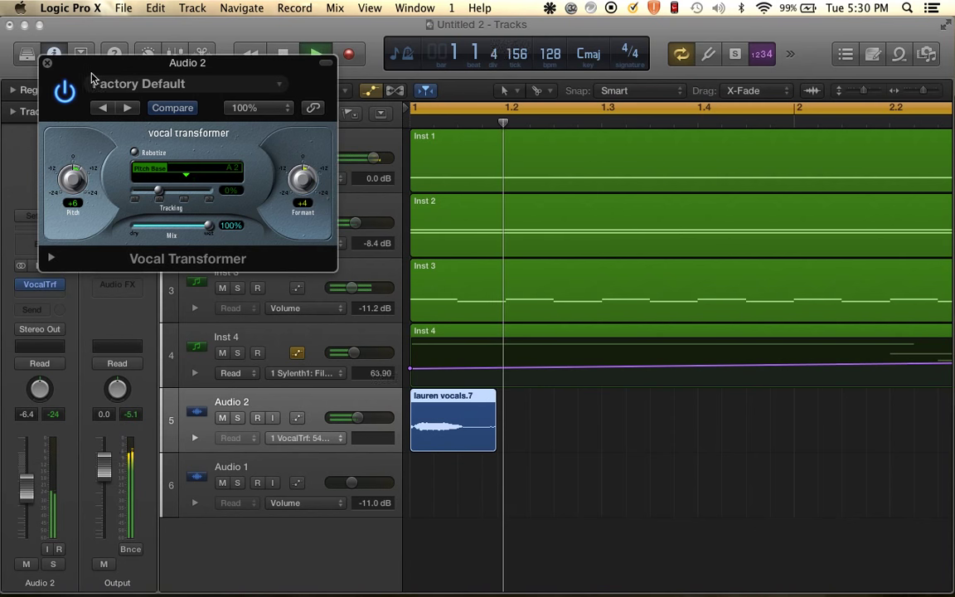
{"action": "left_click", "coordinate": [47, 63]}
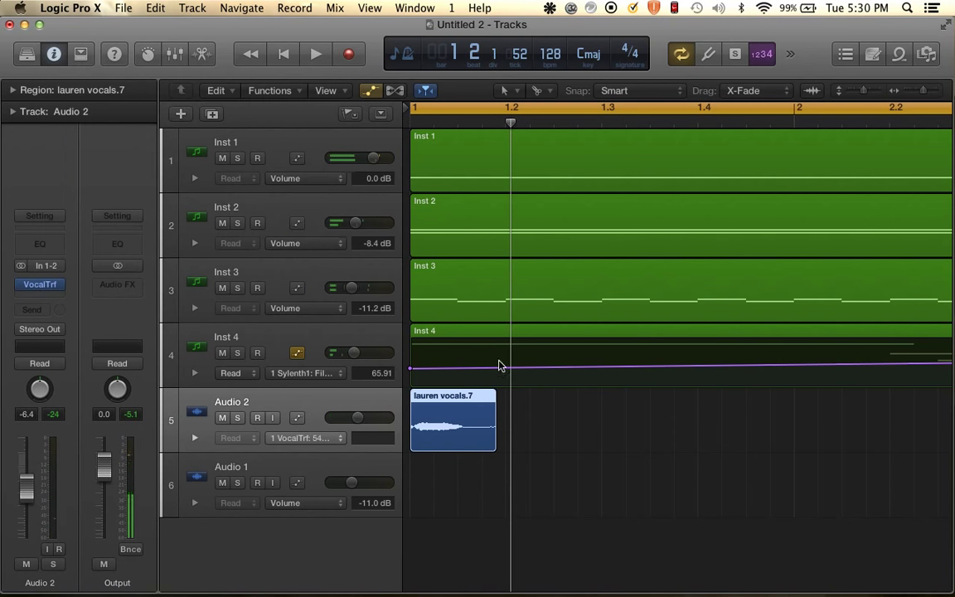
Insert a stereo Space Designer reverb after the Vocal Transformer on Audio 2 and adjust its settings.
{"action": "left_click", "coordinate": [39, 285]}
{"action": "mouse_move", "coordinate": [83, 420]}
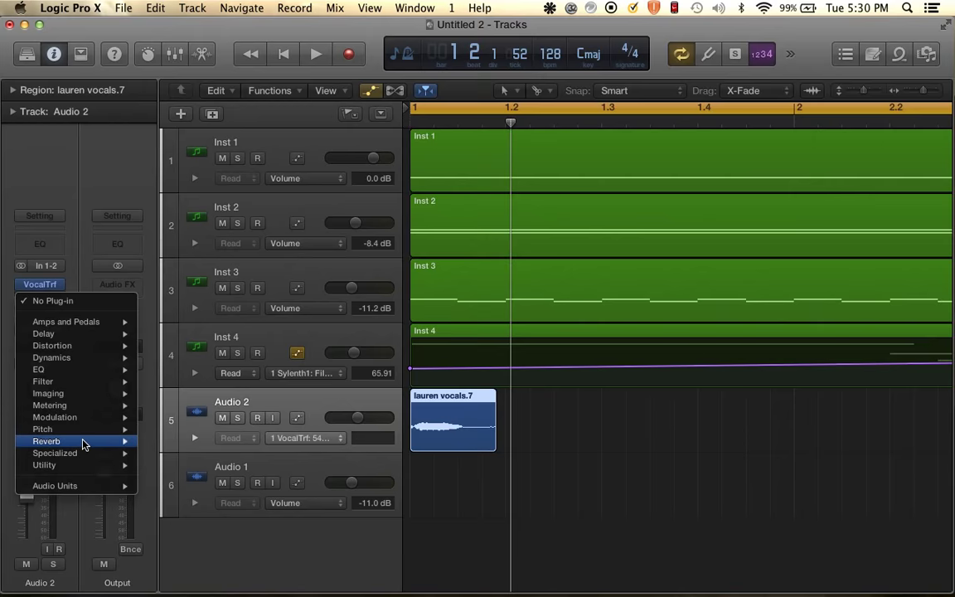
{"action": "mouse_move", "coordinate": [81, 442]}
{"action": "mouse_move", "coordinate": [220, 478]}
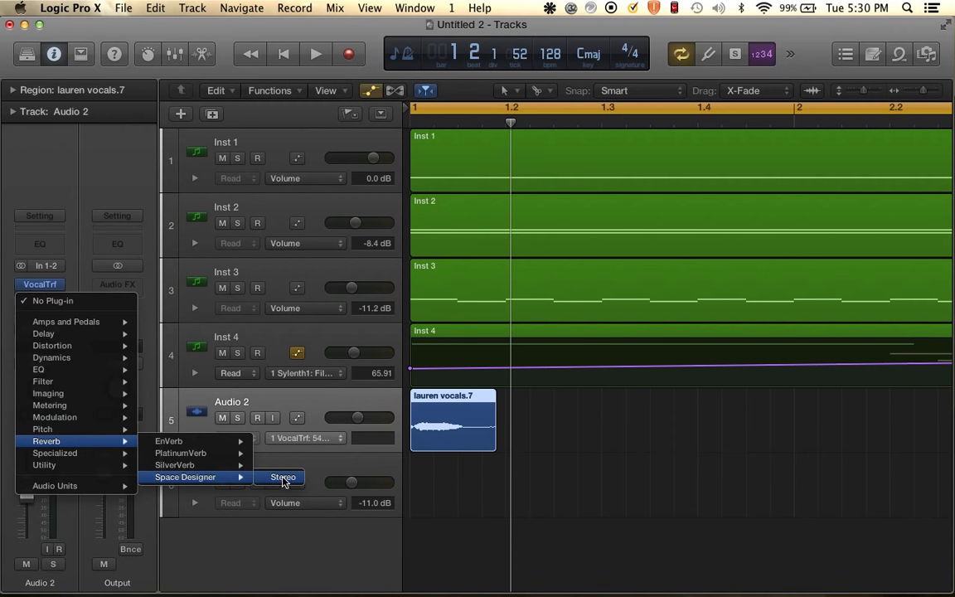
{"action": "left_click", "coordinate": [283, 479]}
{"action": "left_click_drag", "start_coordinate": [301, 225], "coordinate": [354, 122]}
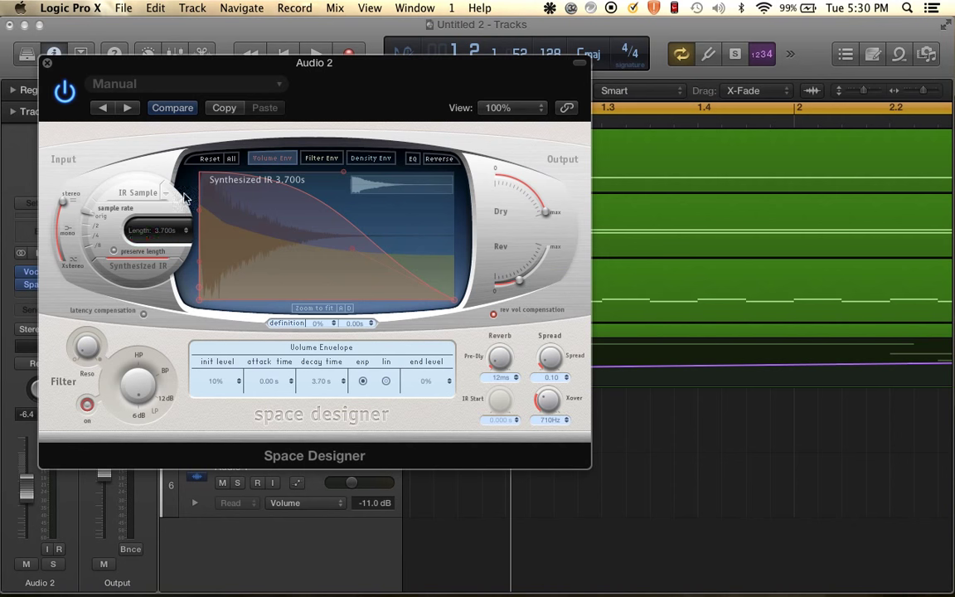
{"action": "left_click", "coordinate": [48, 62]}
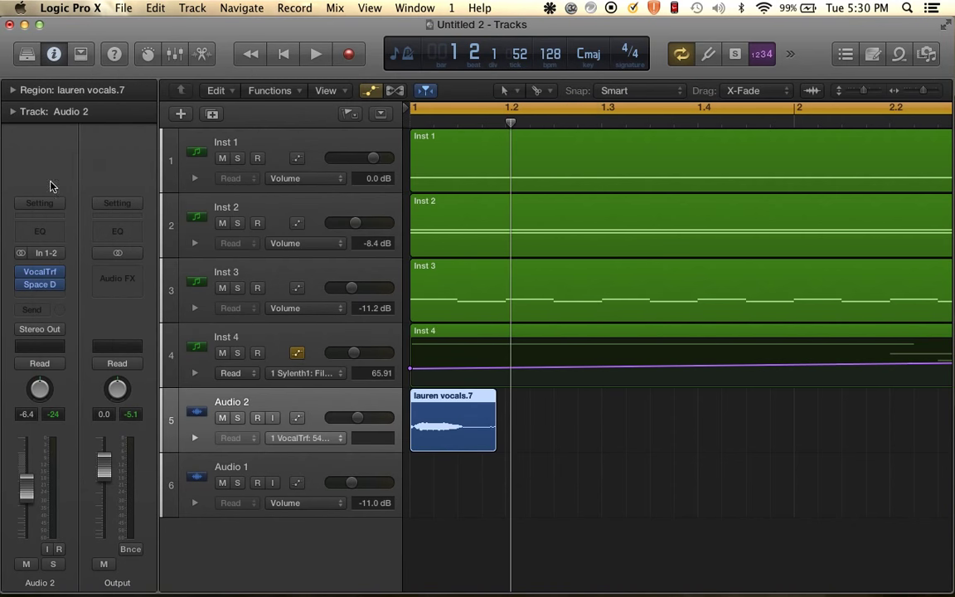
Try a Stereo Delay effect after Space Designer on the Audio 2 track.
{"action": "left_click", "coordinate": [48, 297]}
{"action": "mouse_move", "coordinate": [73, 428]}
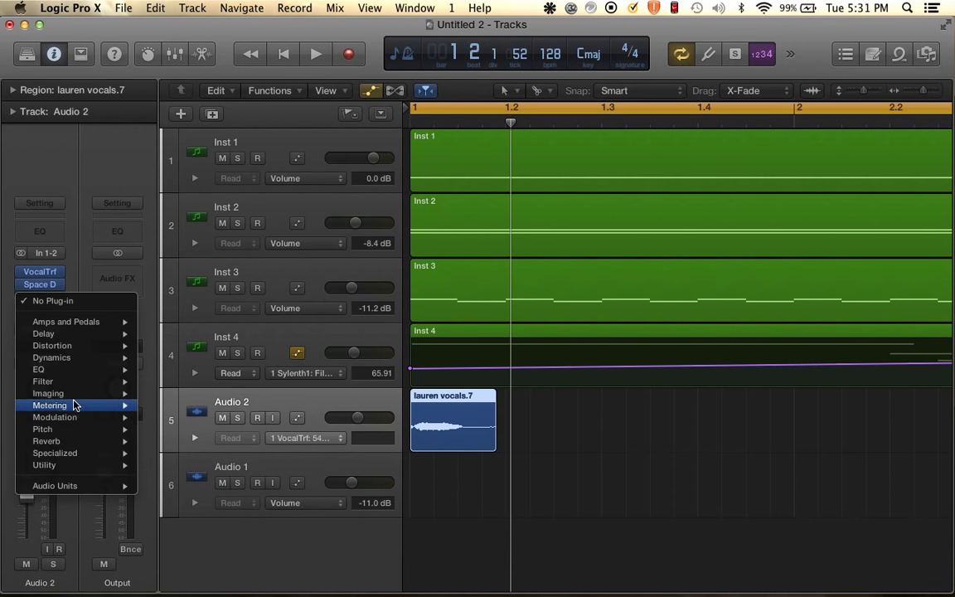
{"action": "mouse_move", "coordinate": [73, 345]}
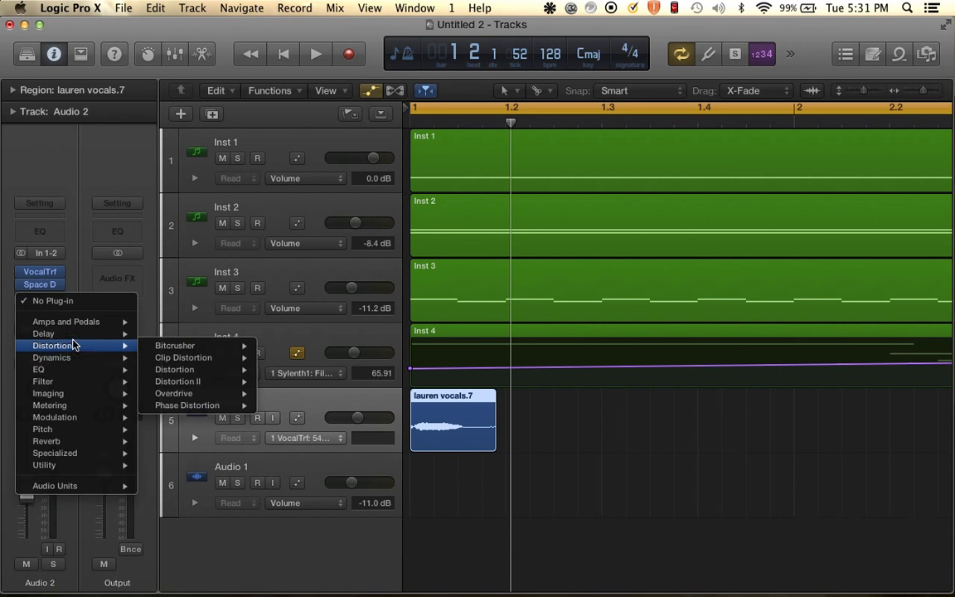
{"action": "mouse_move", "coordinate": [107, 334]}
{"action": "mouse_move", "coordinate": [199, 370]}
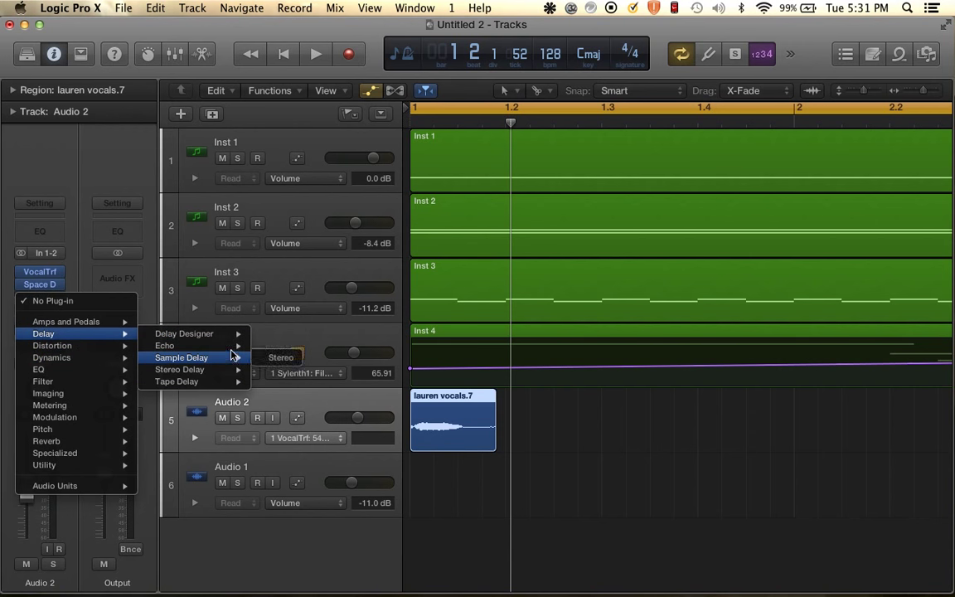
{"action": "left_click", "coordinate": [274, 370]}
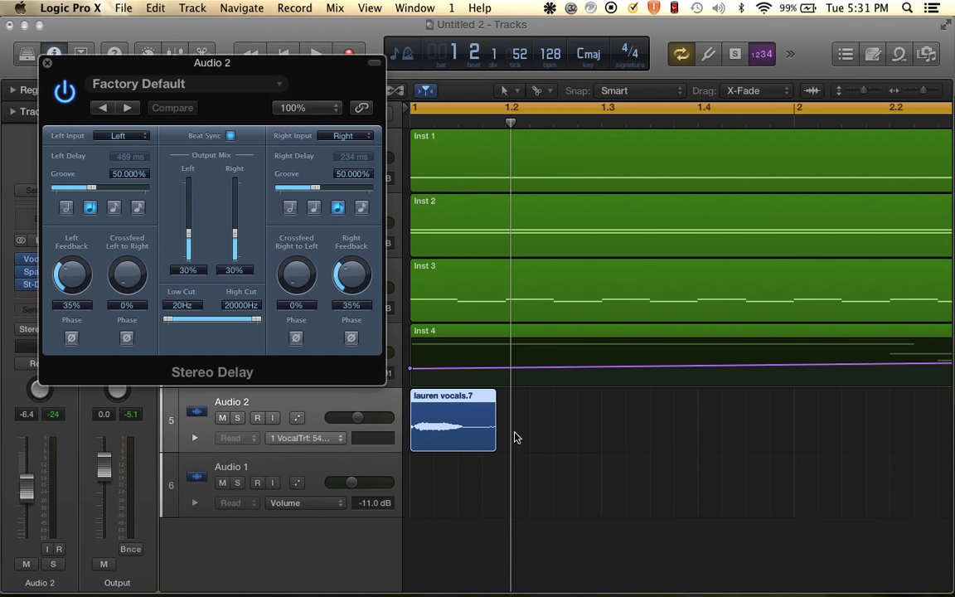
Audition the vocal chop with the Stereo Delay and review the delay's settings.
{"action": "scroll", "coordinate": [516, 437], "scroll_direction": "up", "scroll_amount": 2}
{"action": "scroll", "coordinate": [455, 379], "scroll_direction": "right", "scroll_amount": 1}
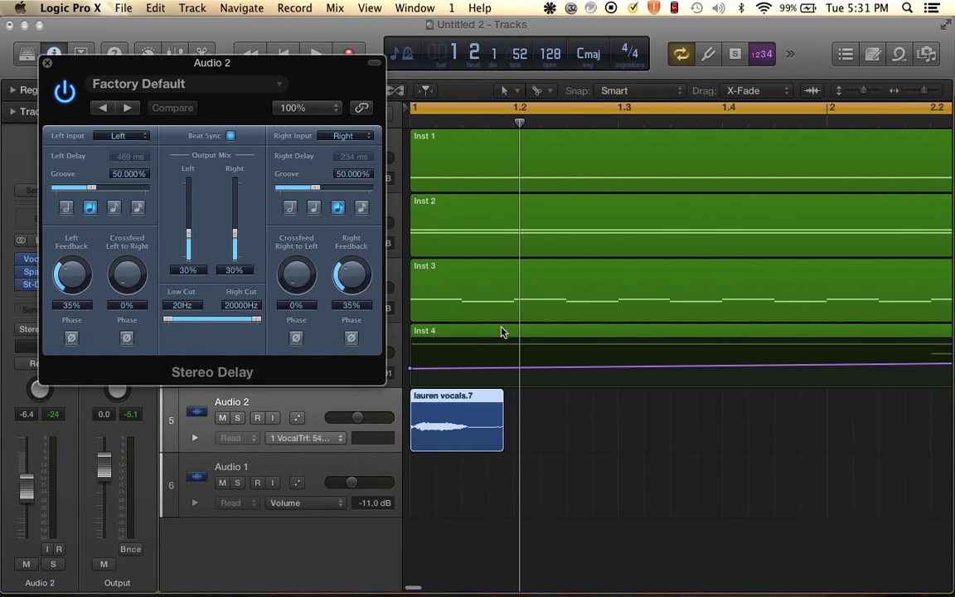
{"action": "key", "text": "space"}
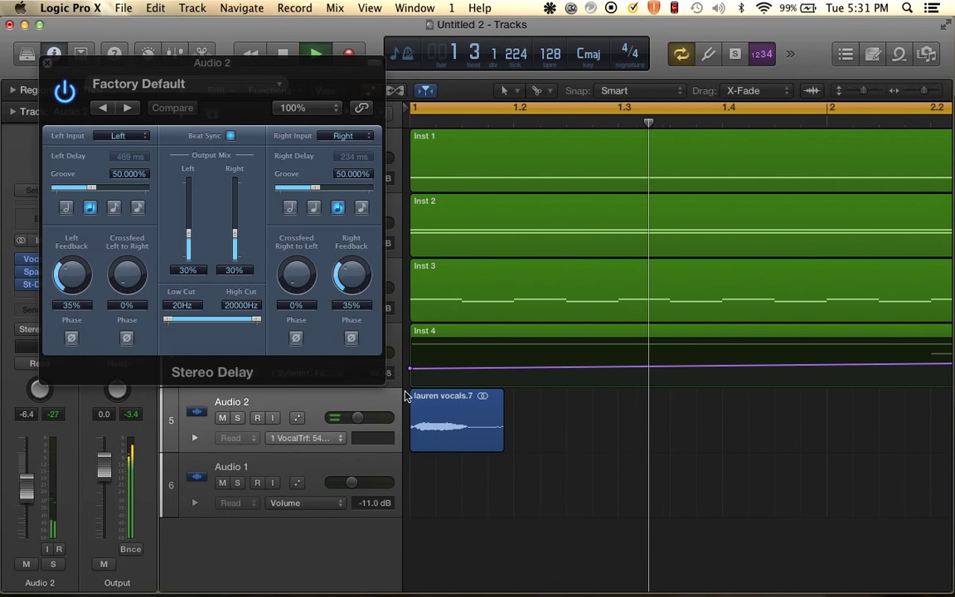
{"action": "key", "text": "space"}
{"action": "left_click", "coordinate": [48, 64]}
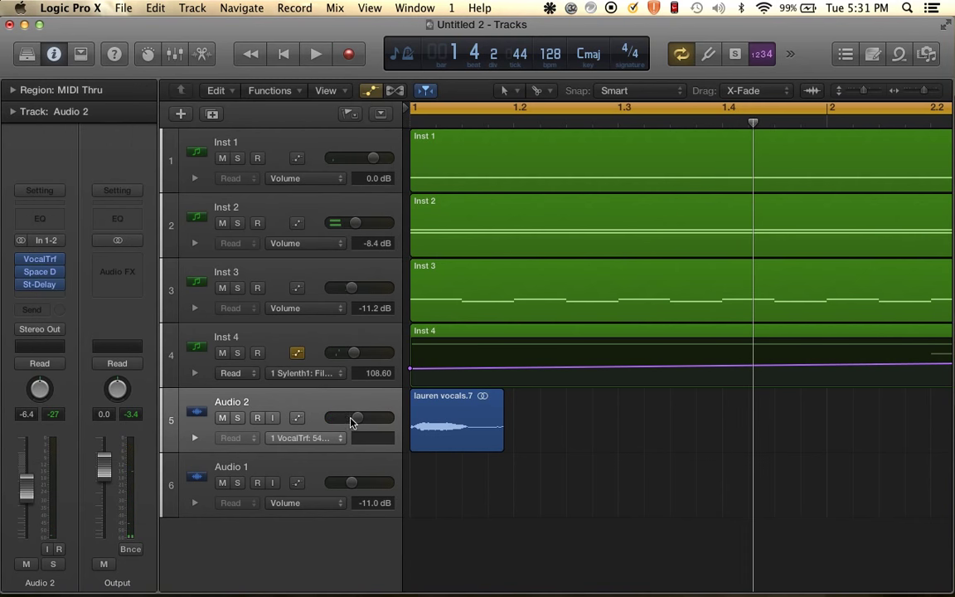
{"action": "left_click", "coordinate": [39, 285]}
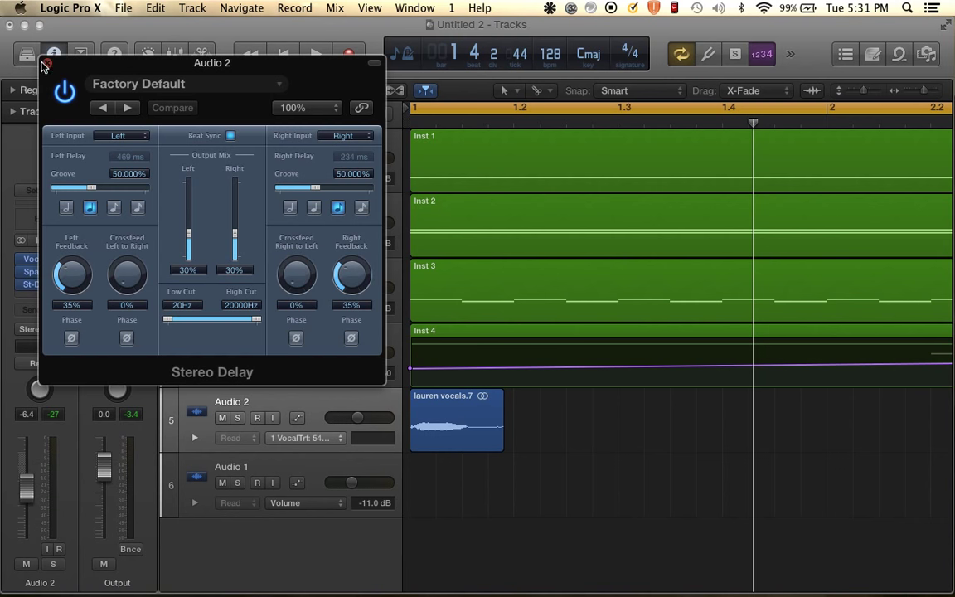
{"action": "left_click", "coordinate": [46, 63]}
Replace the Stereo Delay on Audio 2 with the Echo effect.
{"action": "left_click", "coordinate": [59, 285]}
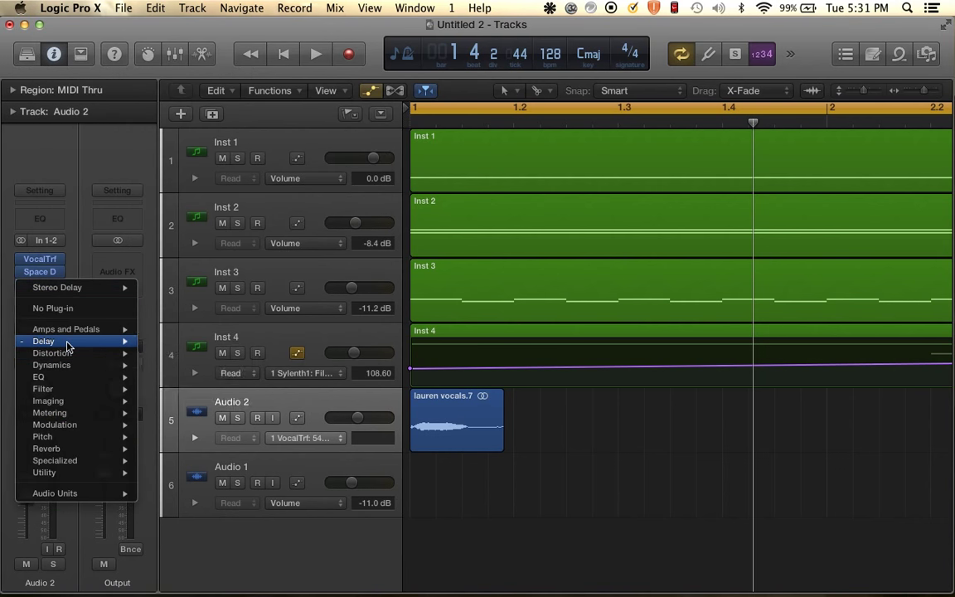
{"action": "mouse_move", "coordinate": [43, 341]}
{"action": "mouse_move", "coordinate": [164, 353]}
{"action": "left_click", "coordinate": [283, 355]}
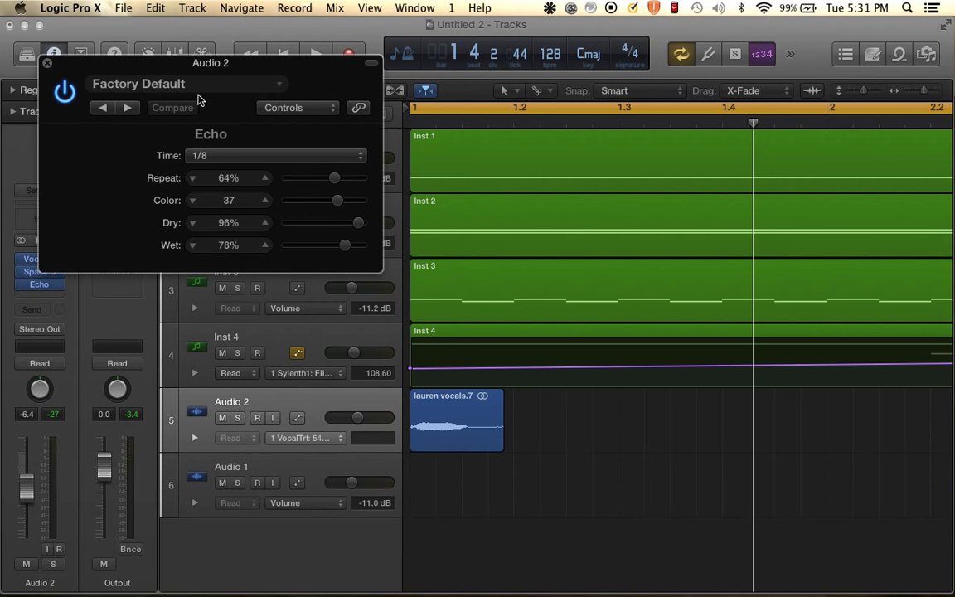
Pan Audio 2 to the right to +33 and audition the chop with the echo.
{"action": "left_click", "coordinate": [45, 398]}
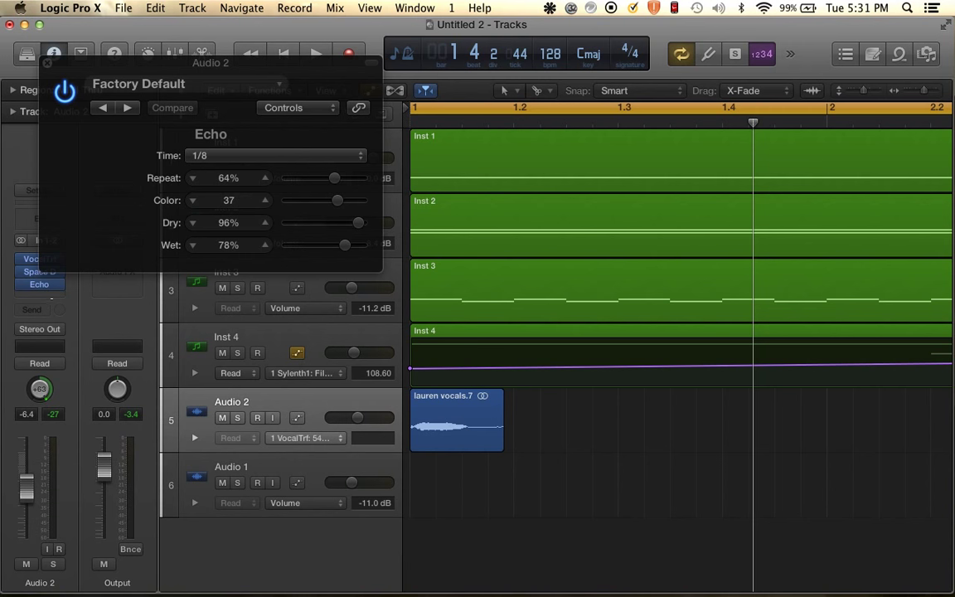
{"action": "key", "text": "space"}
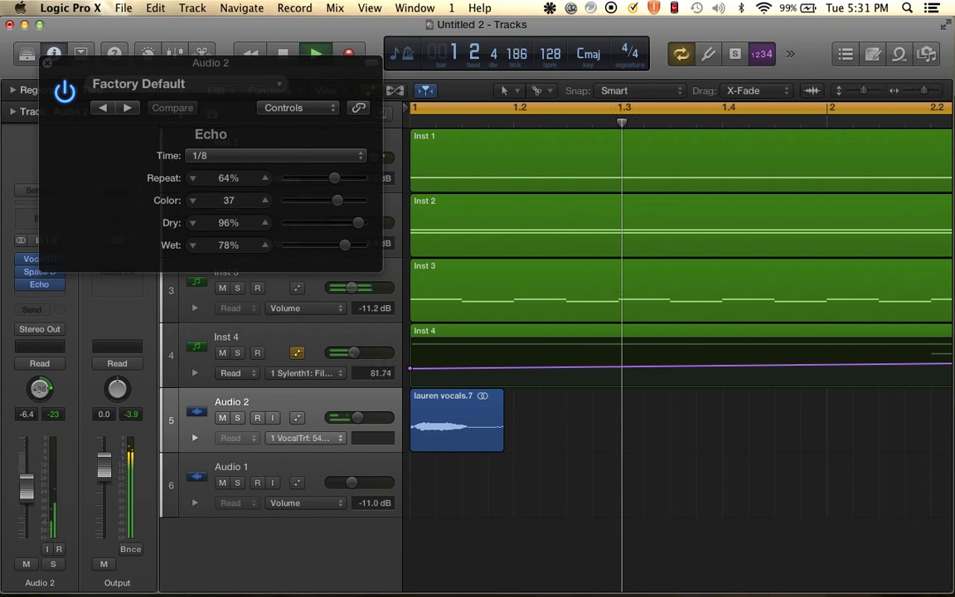
{"action": "key", "text": "space"}
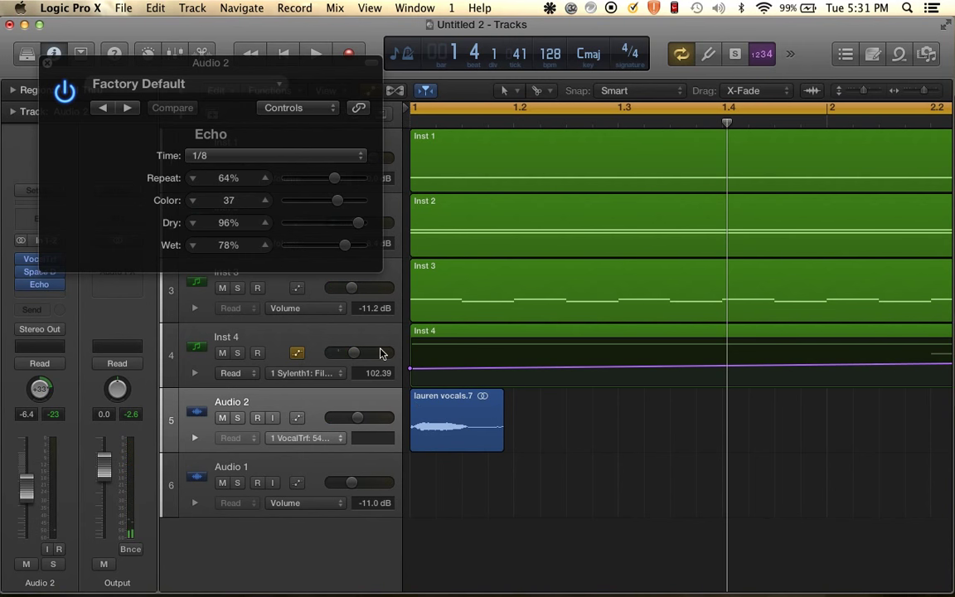
Reduce the Echo's wet level to 20% and audition the chop.
{"action": "left_click_drag", "start_coordinate": [340, 239], "coordinate": [335, 251]}
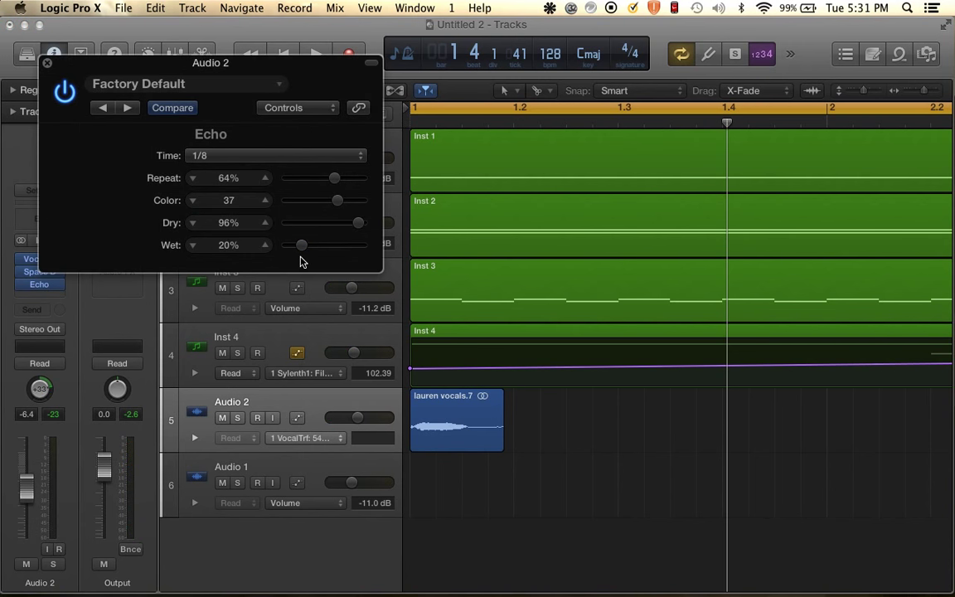
{"action": "key", "text": "space"}
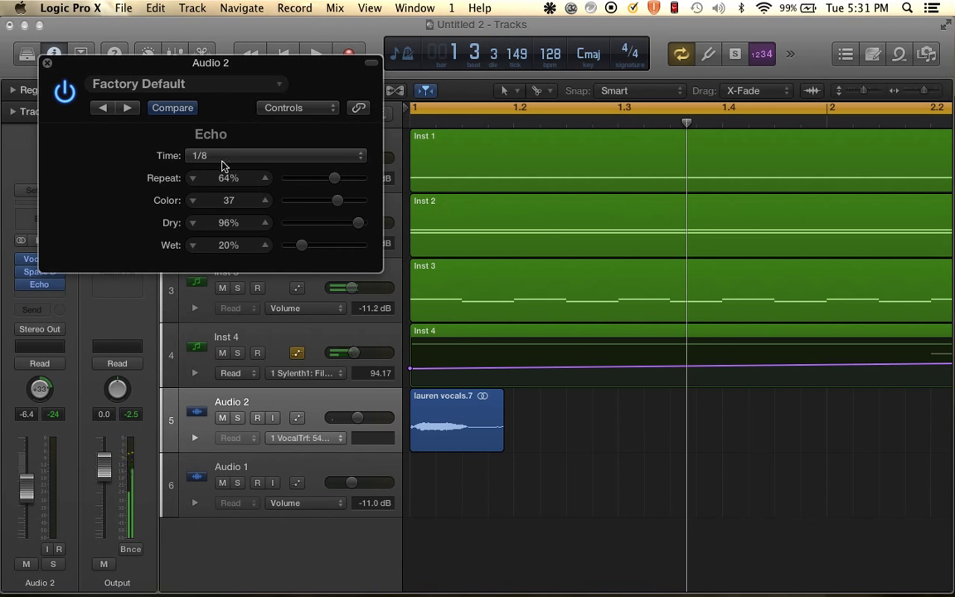
{"action": "left_click", "coordinate": [47, 63]}
{"action": "key", "text": "space"}
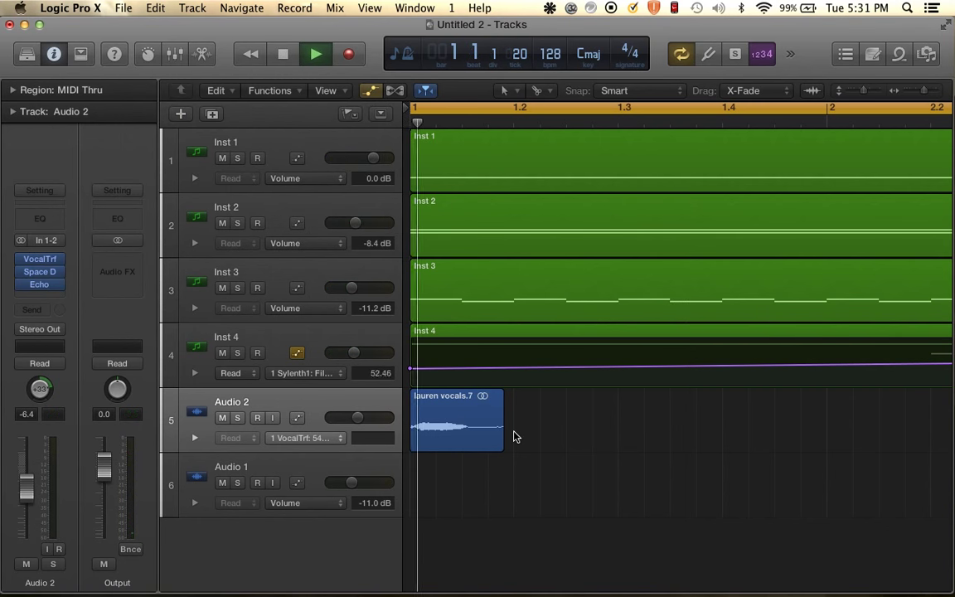
Stop playback and lower Audio 2's volume to about -15 dB.
{"action": "key", "text": "super+Left"}
{"action": "key", "text": "space"}
{"action": "left_click", "coordinate": [347, 405]}
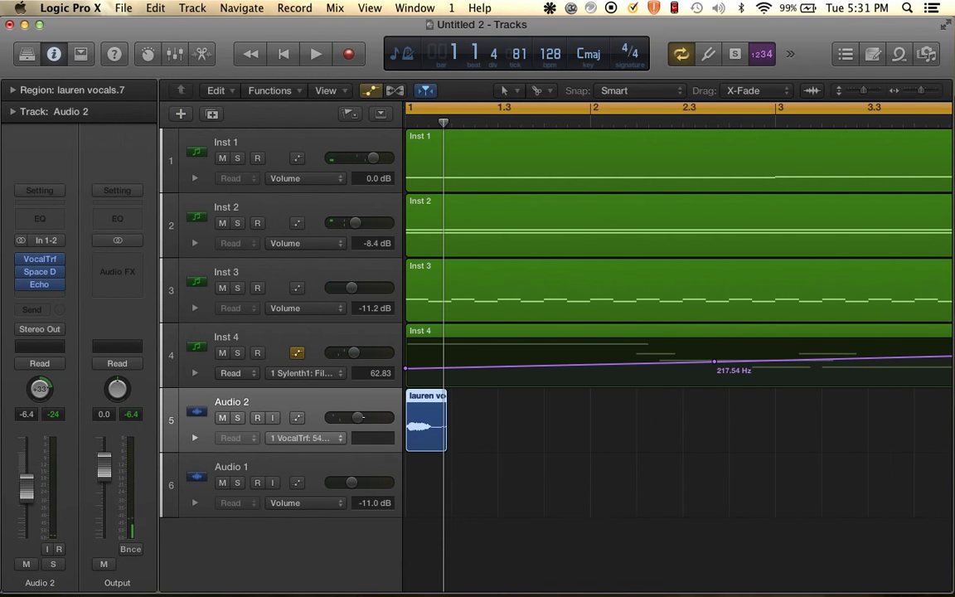
{"action": "left_click_drag", "start_coordinate": [358, 417], "coordinate": [351, 418]}
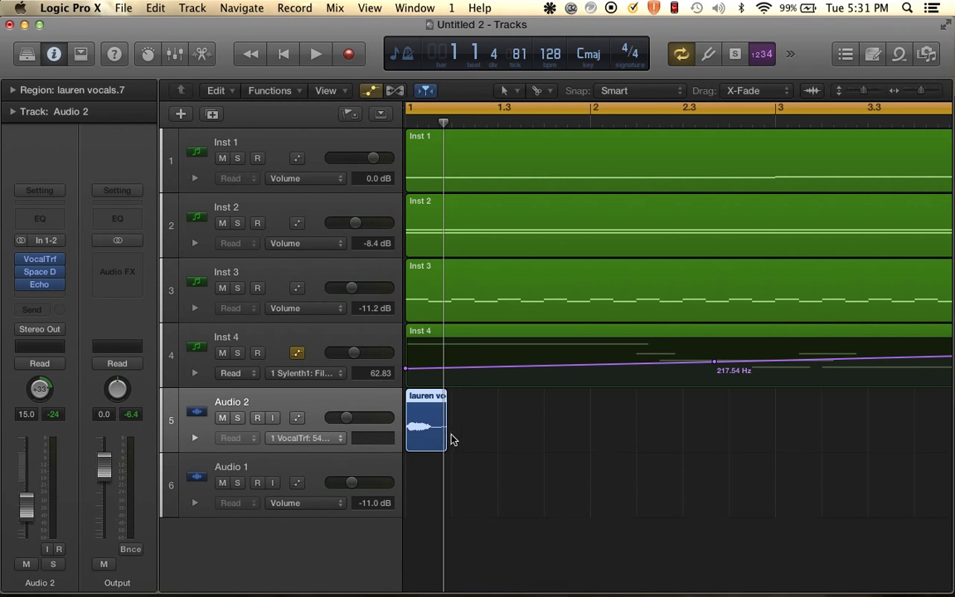
Repeat the vocal chop once directly after the original on Audio 2 and audition both.
{"action": "key", "text": "super+r"}
{"action": "left_click", "coordinate": [577, 247]}
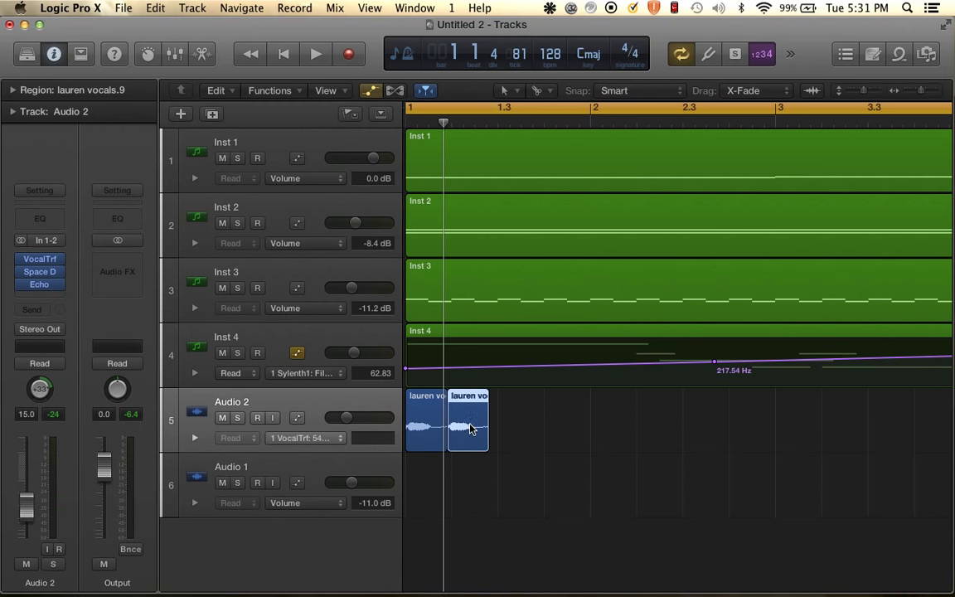
{"action": "key", "text": "space"}
{"action": "key", "text": "space"}
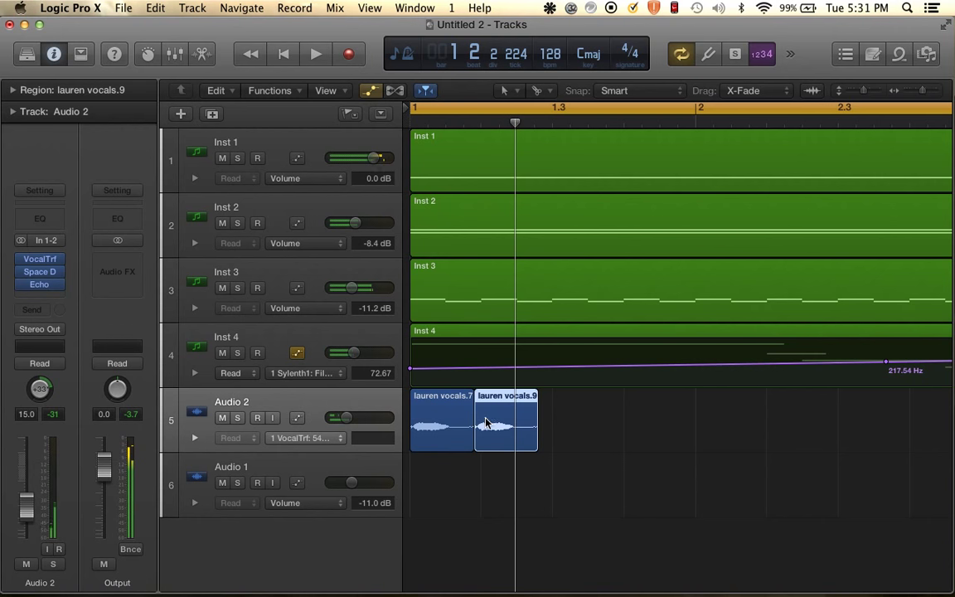
Shift the second vocal chop slightly later on Audio 2 and audition the spacing between the two chops.
{"action": "key", "text": "super+Right"}
{"action": "key", "text": "super+Right"}
{"action": "left_click_drag", "start_coordinate": [489, 422], "coordinate": [497, 420]}
{"action": "key", "text": "space"}
{"action": "key", "text": "space"}
Move the two vocal chops to beats 3 and 4 of bar 1 on Audio 2 and audition them.
{"action": "left_click_drag", "start_coordinate": [597, 421], "coordinate": [603, 423]}
{"action": "left_click_drag", "start_coordinate": [750, 434], "coordinate": [521, 424]}
{"action": "key", "text": "super+Left"}
{"action": "key", "text": "super+Left"}
{"action": "key", "text": "space"}
{"action": "key", "text": "space"}
{"action": "key", "text": "space"}
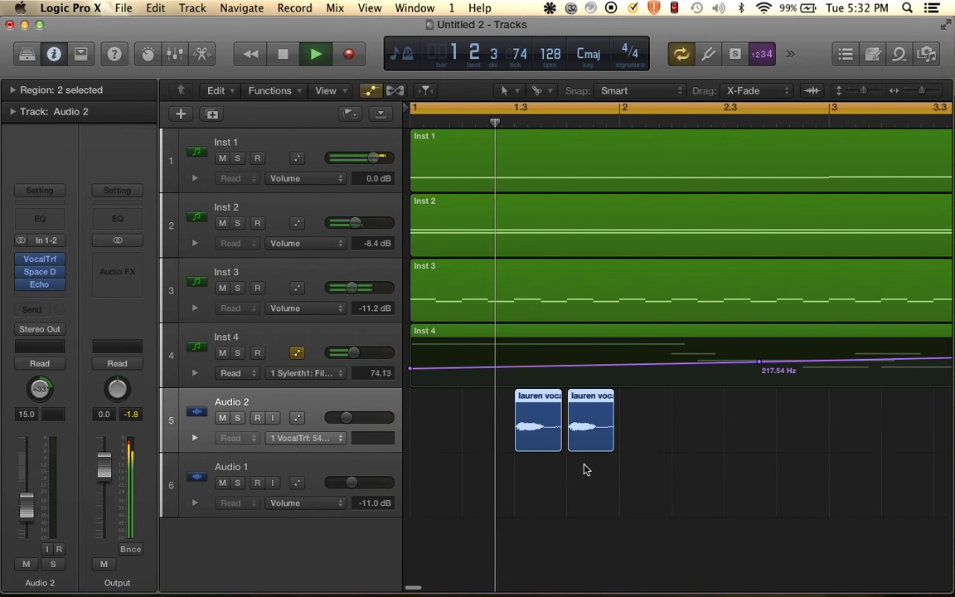
{"action": "key", "text": "space"}
Move the second chop to bar 2 beat 3, then repeat both chops once.
{"action": "left_click", "coordinate": [661, 440]}
{"action": "left_click_drag", "start_coordinate": [583, 429], "coordinate": [739, 428]}
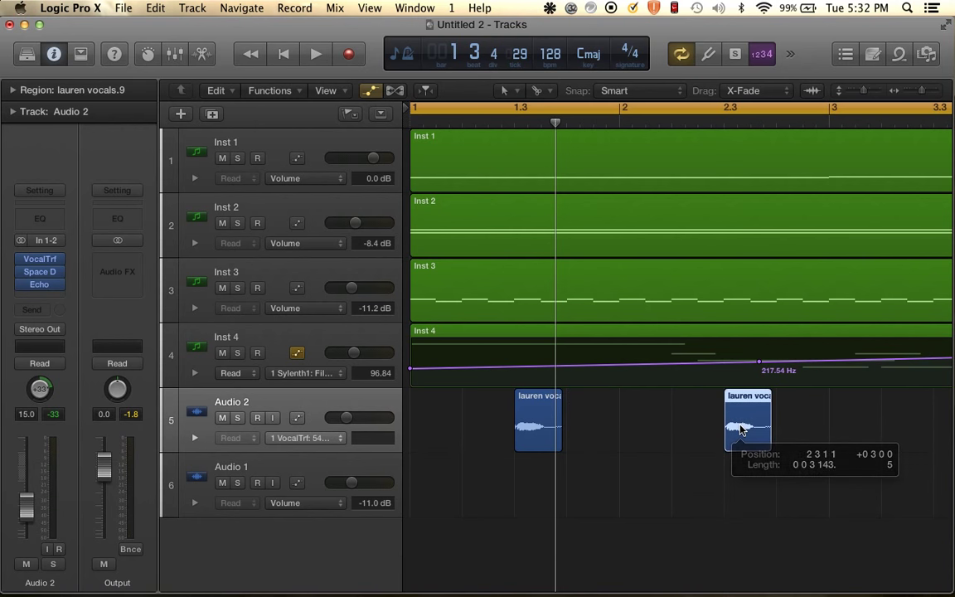
{"action": "scroll", "coordinate": [741, 428], "scroll_direction": "down", "scroll_amount": 5}
{"action": "left_click", "coordinate": [474, 439], "text": "shift"}
{"action": "key", "text": "super+r"}
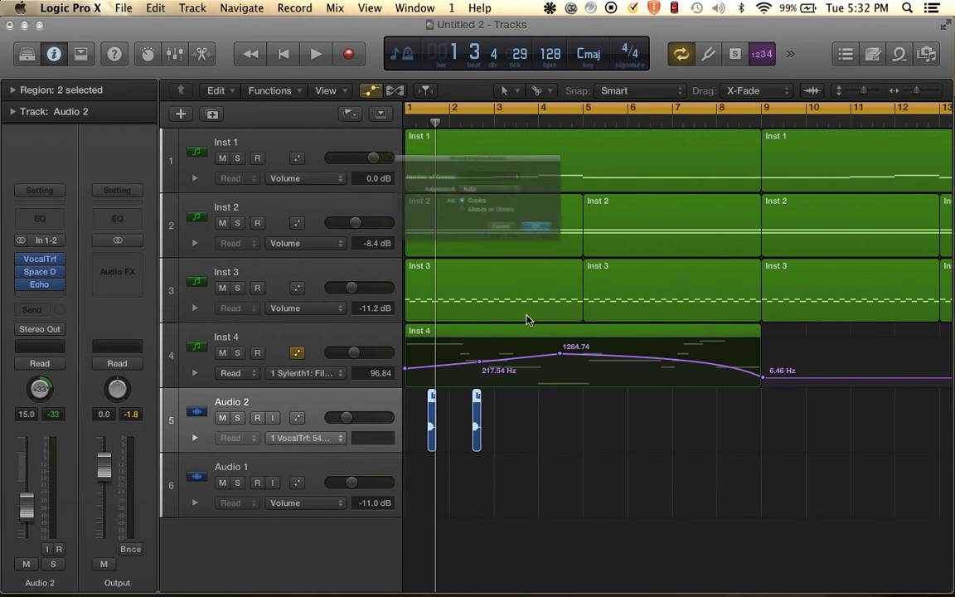
{"action": "left_click", "coordinate": [580, 244]}
Move the two repeated chops to beat 2 of bars 3 and 4 on Audio 2.
{"action": "key", "text": "super+Right"}
{"action": "key", "text": "super+Right"}
{"action": "key", "text": "super+Right"}
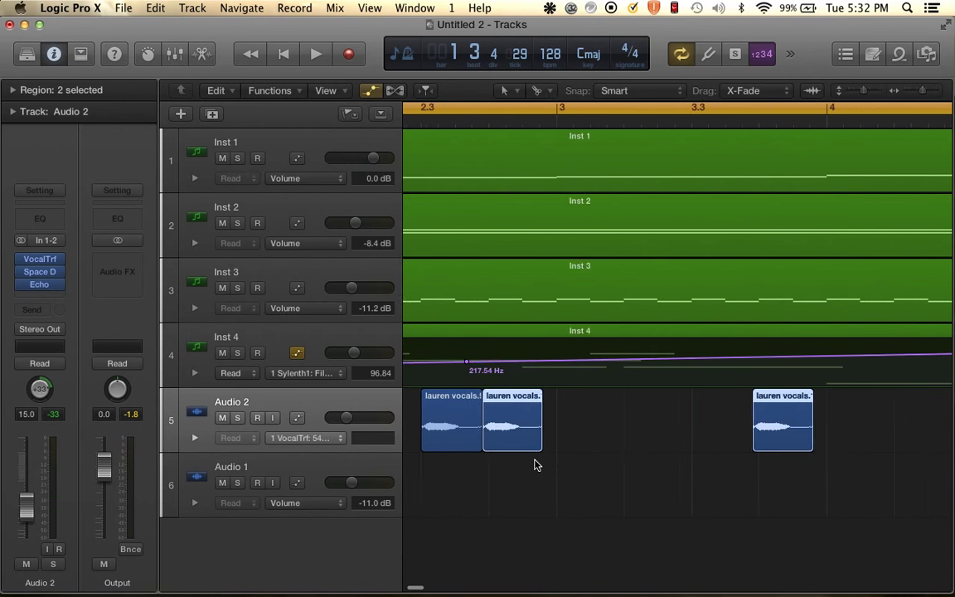
{"action": "left_click_drag", "start_coordinate": [514, 430], "coordinate": [654, 450]}
{"action": "key", "text": "super+Left"}
{"action": "key", "text": "super+Left"}
{"action": "key", "text": "super+Left"}
{"action": "key", "text": "super+Left"}
Repeat the four vocal chops once and move the copies into bars 5 to 8, starting at bar 5 beat 3.
{"action": "left_click_drag", "start_coordinate": [519, 414], "coordinate": [378, 418]}
{"action": "key", "text": "super+r"}
{"action": "left_click", "coordinate": [566, 244]}
{"action": "key", "text": "super+Right"}
{"action": "key", "text": "super+Right"}
{"action": "left_click_drag", "start_coordinate": [508, 414], "coordinate": [614, 418]}
{"action": "key", "text": "super+Left"}
{"action": "key", "text": "super+Left"}
{"action": "key", "text": "super+Left"}
{"action": "key", "text": "super+Left"}
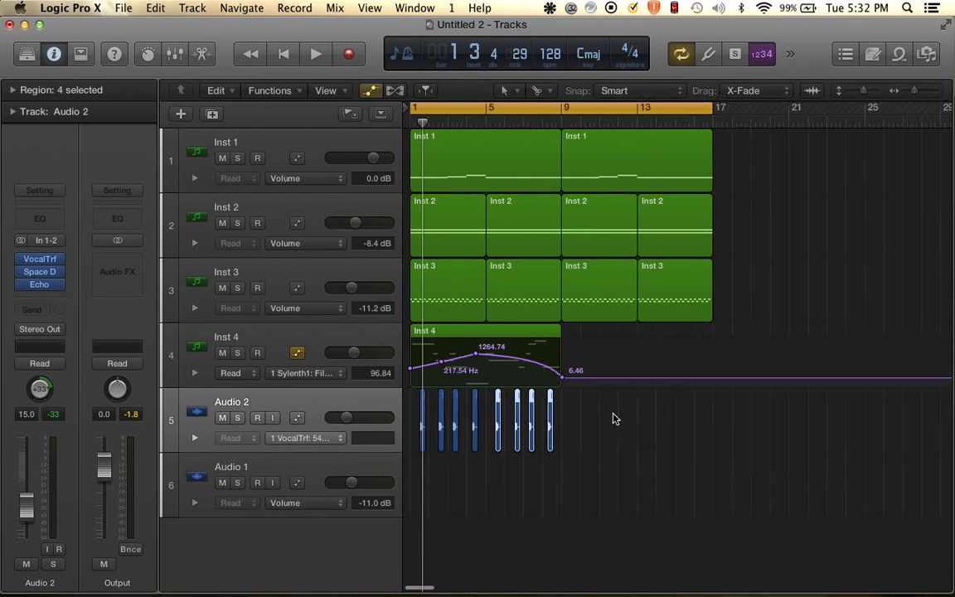
{"action": "key", "text": "super+Right"}
{"action": "key", "text": "super+Right"}
{"action": "key", "text": "super+Right"}
{"action": "scroll", "coordinate": [613, 418], "scroll_direction": "left", "scroll_amount": 3}
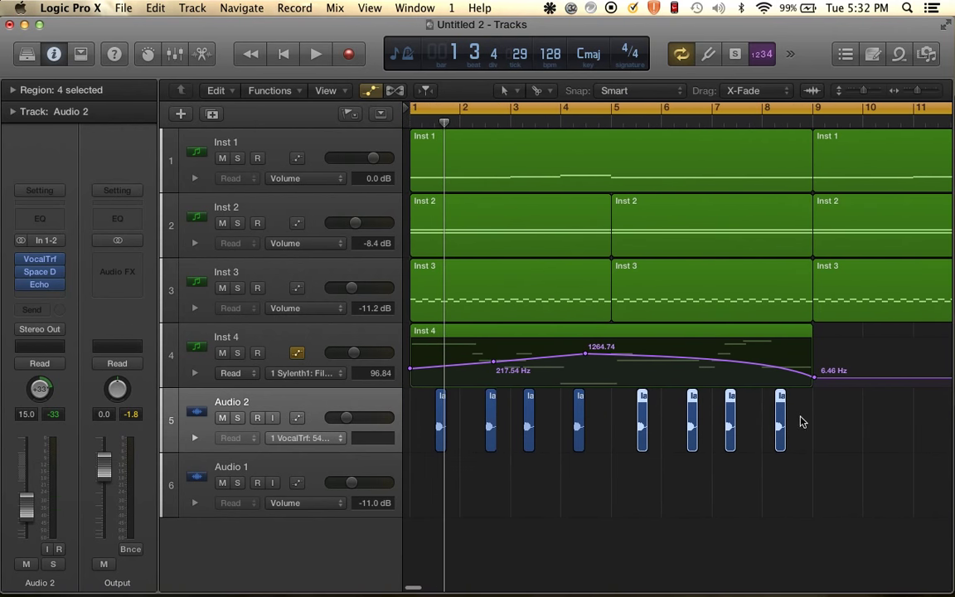
Move the chops in bars 3 and 4 to beat 3 of their bars.
{"action": "key", "text": "super+Right"}
{"action": "key", "text": "super+Right"}
{"action": "key", "text": "super+Right"}
{"action": "key", "text": "super+Right"}
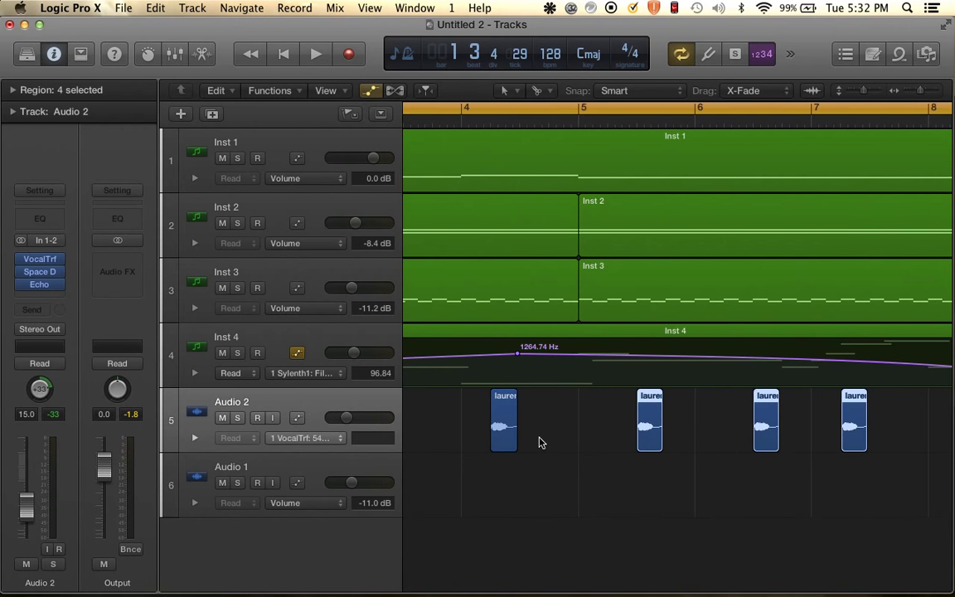
{"action": "left_click_drag", "start_coordinate": [500, 426], "coordinate": [530, 424]}
{"action": "scroll", "coordinate": [524, 423], "scroll_direction": "left", "scroll_amount": 5}
{"action": "left_click_drag", "start_coordinate": [616, 423], "coordinate": [646, 423]}
{"action": "key", "text": "super+Left"}
{"action": "key", "text": "super+Left"}
{"action": "key", "text": "super+Left"}
{"action": "key", "text": "super+Left"}
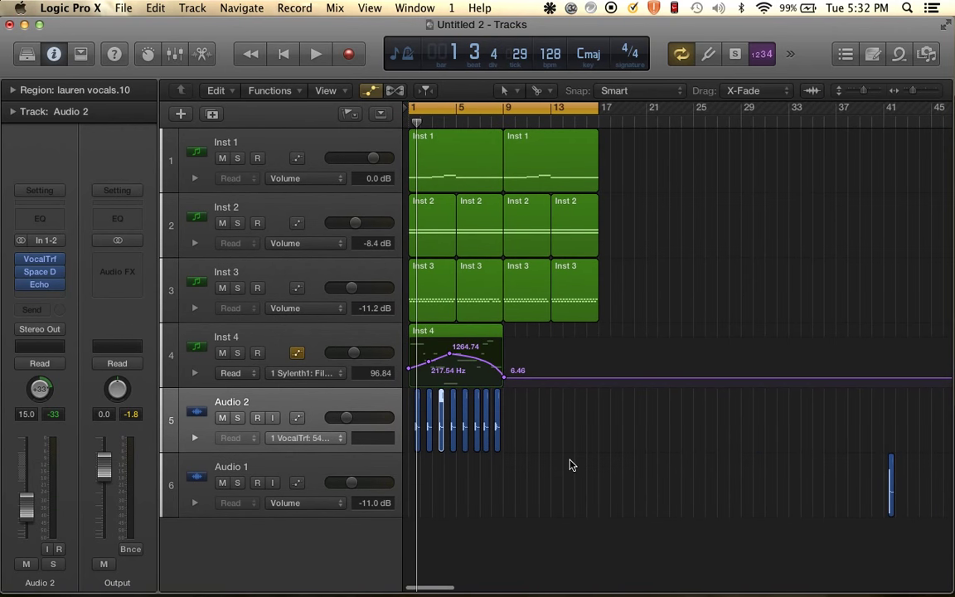
Move the chops in bars 7 and 8 to beat 3 of their bars.
{"action": "key", "text": "super+Right"}
{"action": "key", "text": "super+Right"}
{"action": "key", "text": "super+Right"}
{"action": "key", "text": "super+Right"}
{"action": "scroll", "coordinate": [562, 444], "scroll_direction": "right", "scroll_amount": 2}
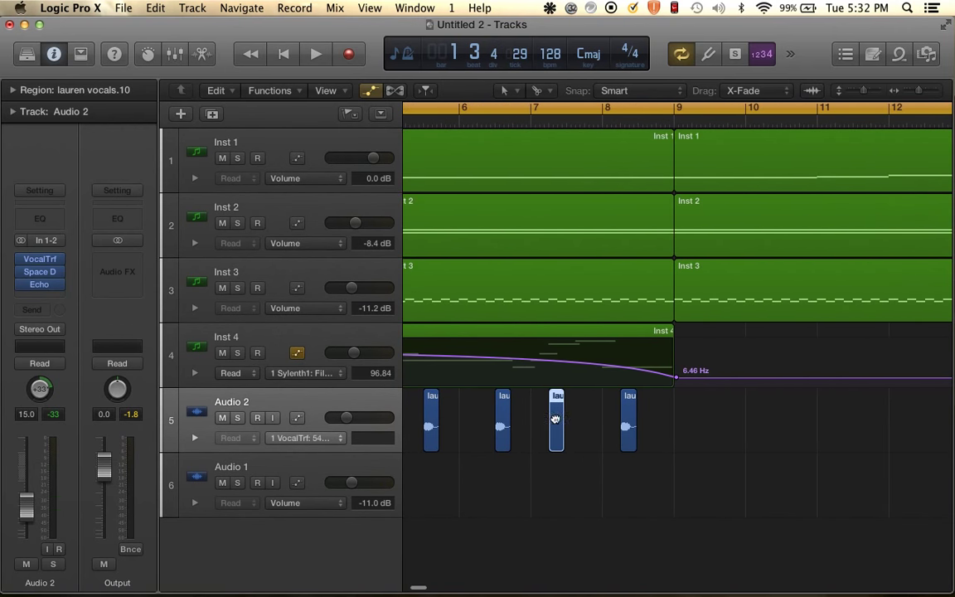
{"action": "left_click_drag", "start_coordinate": [555, 419], "coordinate": [646, 428]}
{"action": "key", "text": "super+Left"}
{"action": "key", "text": "super+Left"}
{"action": "key", "text": "super+Left"}
{"action": "key", "text": "super+Left"}
{"action": "key", "text": "super+Left"}
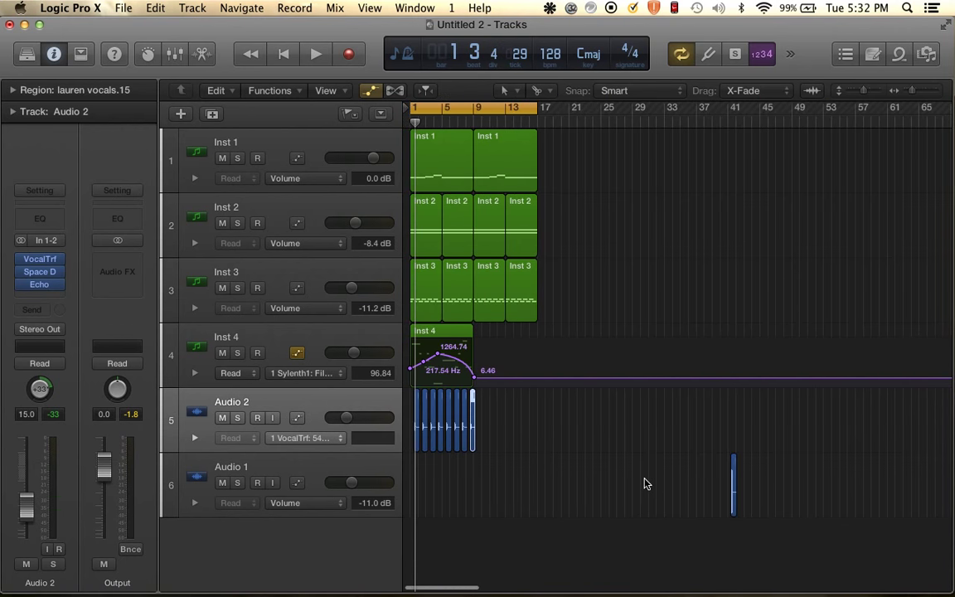
Select all eight vocal chops on Audio 2 and audition them briefly with the instrument tracks.
{"action": "key", "text": "super+Right"}
{"action": "key", "text": "super+Right"}
{"action": "key", "text": "super+Right"}
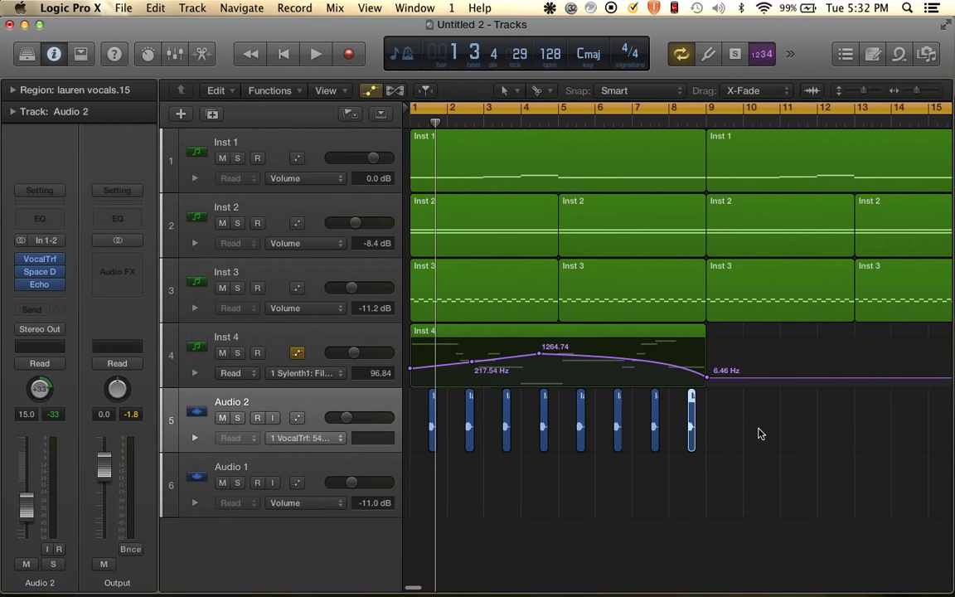
{"action": "left_click", "coordinate": [307, 398]}
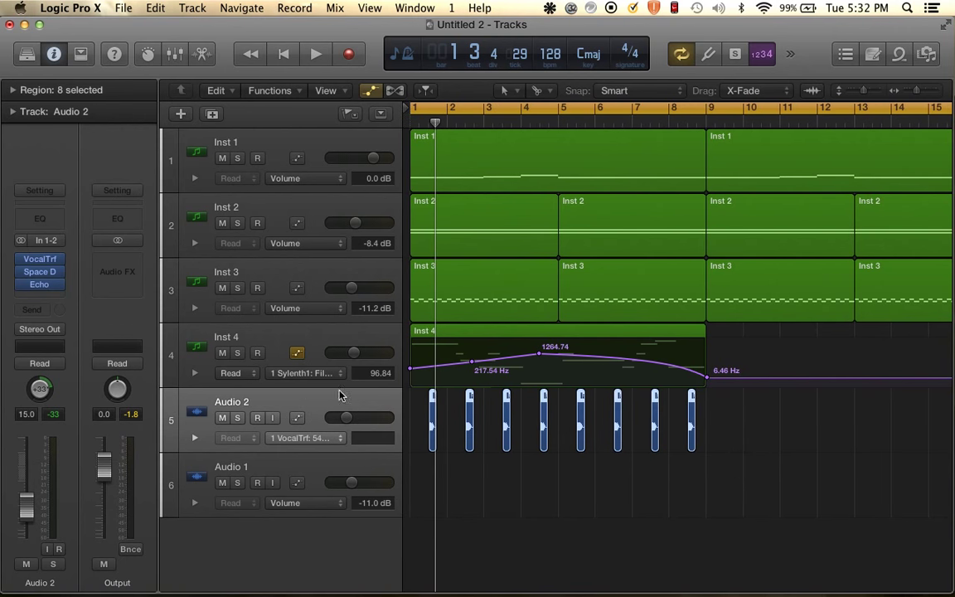
{"action": "key", "text": "space"}
{"action": "key", "text": "space"}
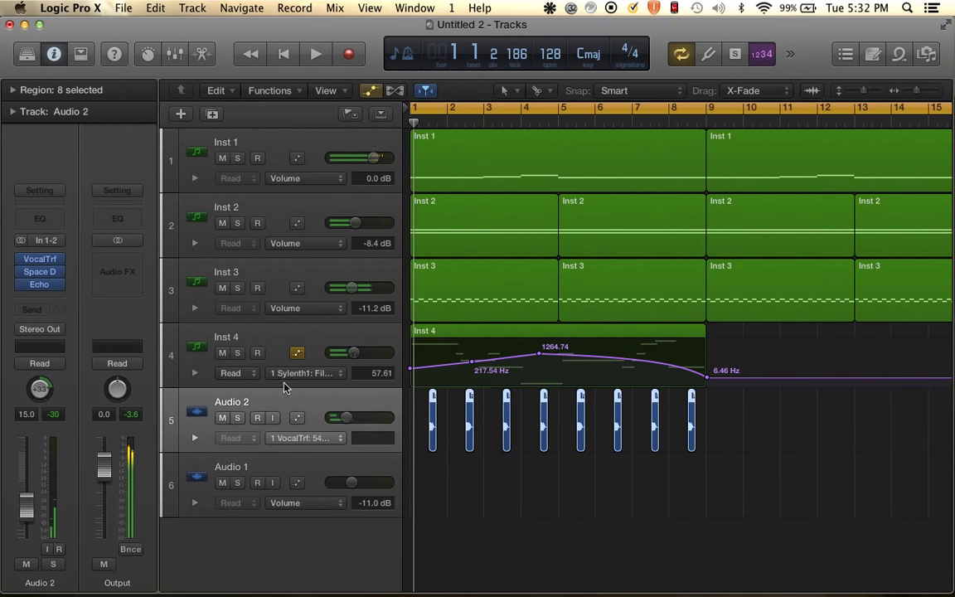
Insert an AutoFilter on Audio 2 with the threshold at -100 dB and the envelope cutoff modulation at 0%.
{"action": "left_click", "coordinate": [50, 297]}
{"action": "mouse_move", "coordinate": [65, 383]}
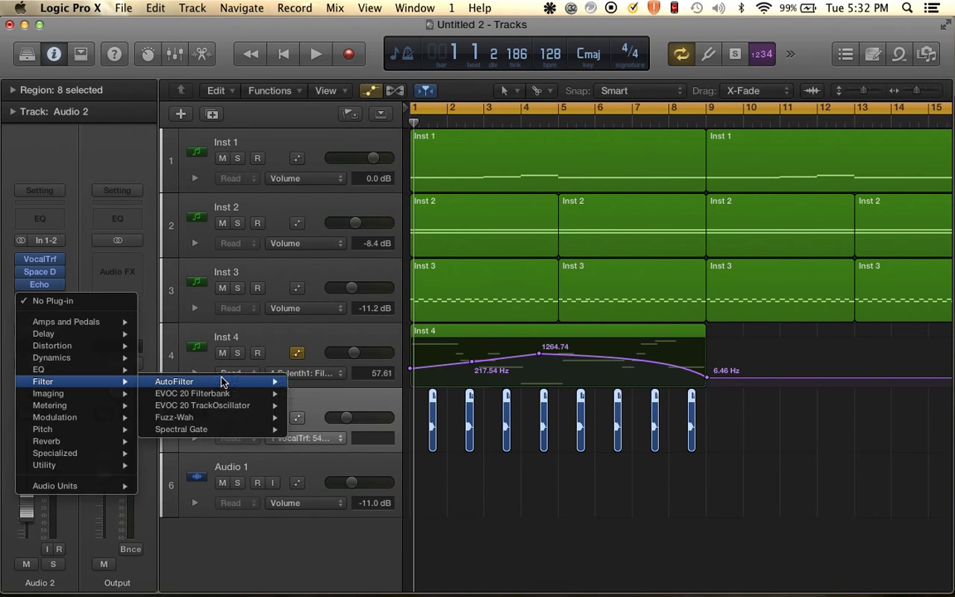
{"action": "mouse_move", "coordinate": [248, 382]}
{"action": "left_click", "coordinate": [303, 380]}
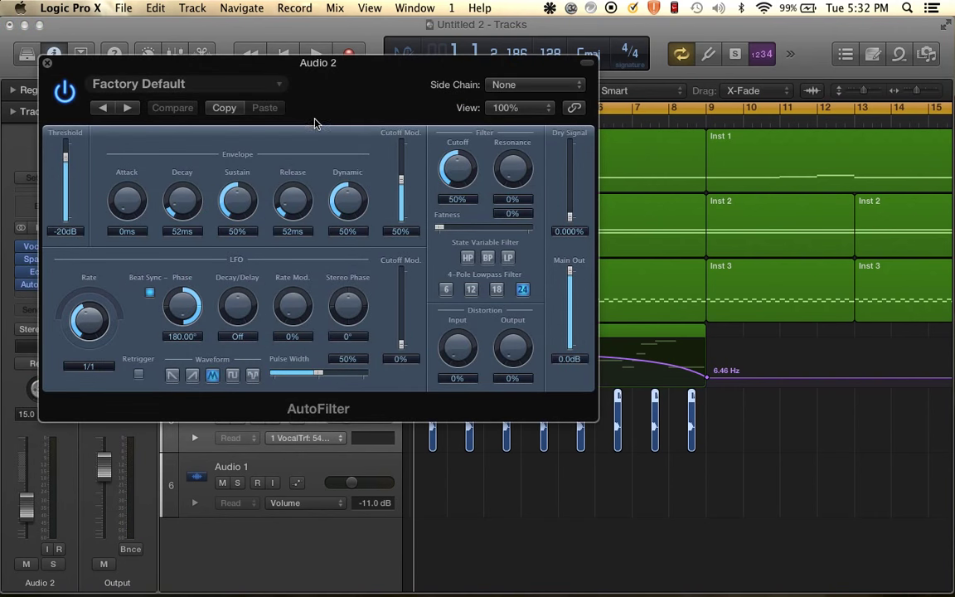
{"action": "left_click_drag", "start_coordinate": [401, 179], "coordinate": [401, 212]}
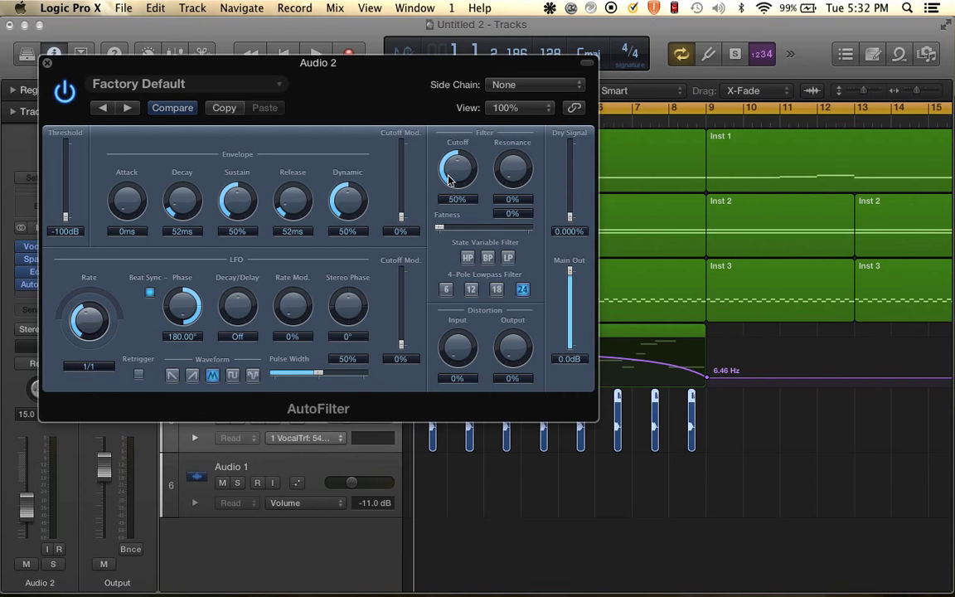
{"action": "left_click", "coordinate": [47, 63]}
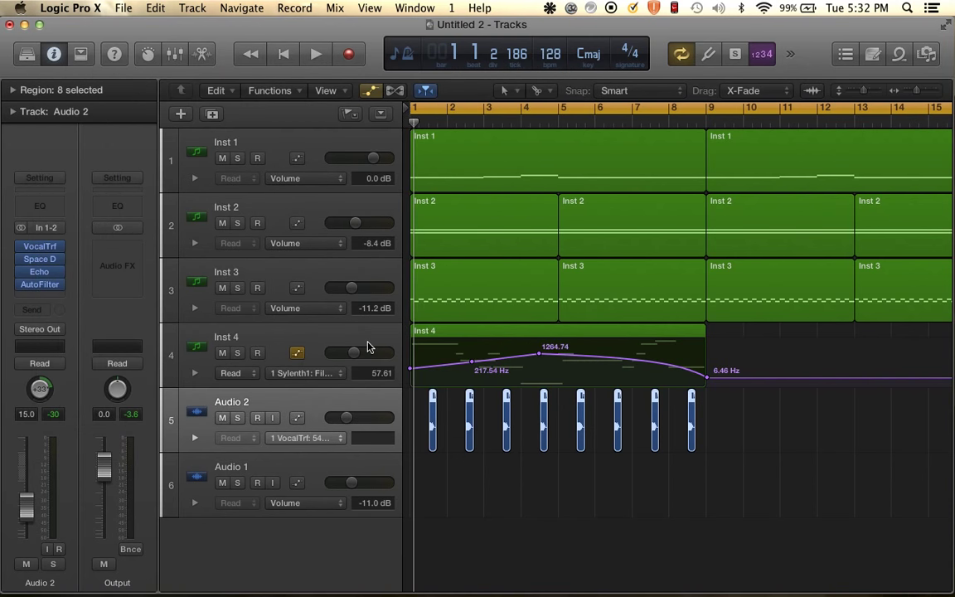
Raise Audio 2's volume to about -12.6 dB and display its AutoFilter Cutoff automation.
{"action": "left_click", "coordinate": [347, 417]}
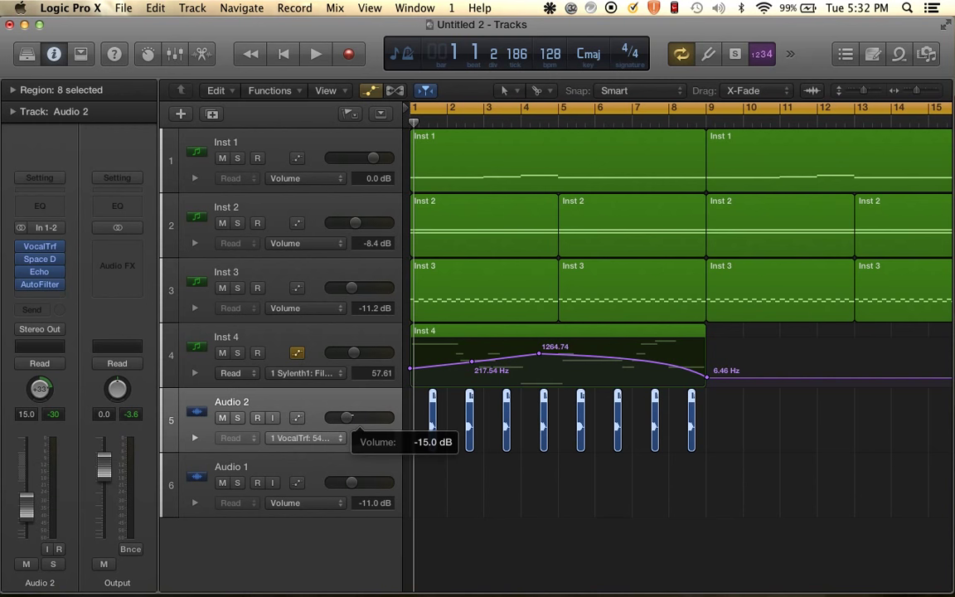
{"action": "left_click", "coordinate": [298, 419]}
{"action": "left_click", "coordinate": [306, 438]}
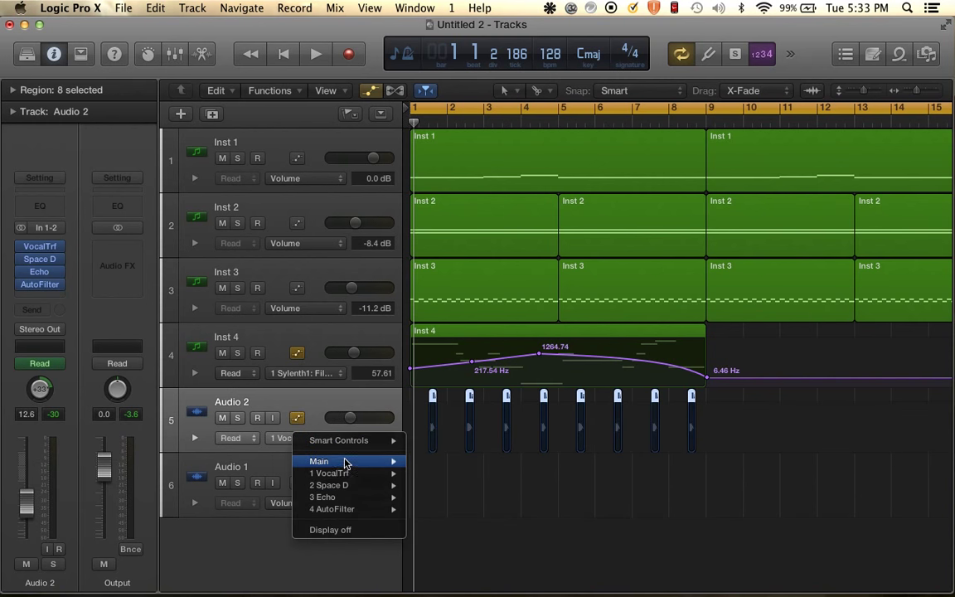
{"action": "mouse_move", "coordinate": [345, 512]}
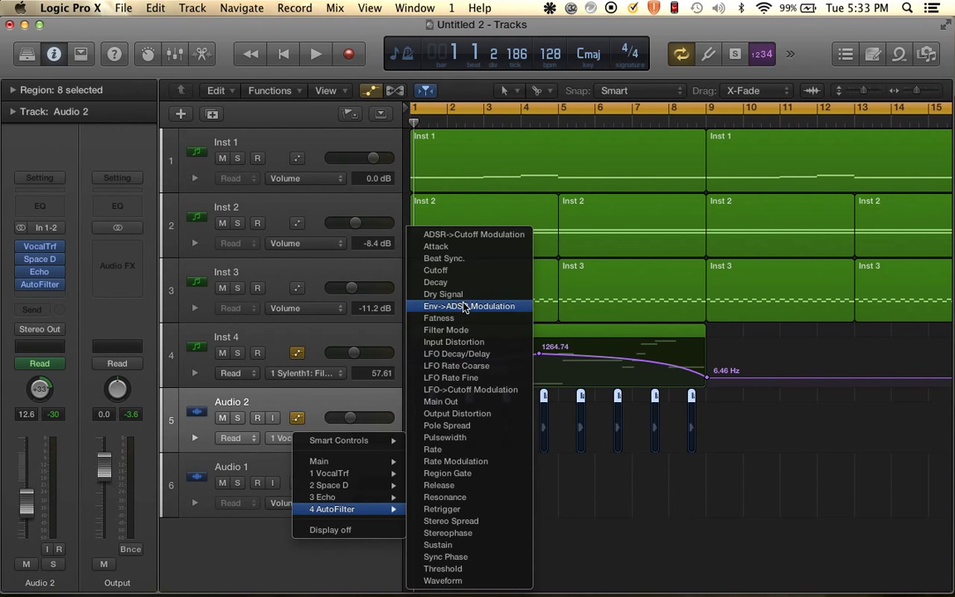
{"action": "left_click", "coordinate": [463, 270]}
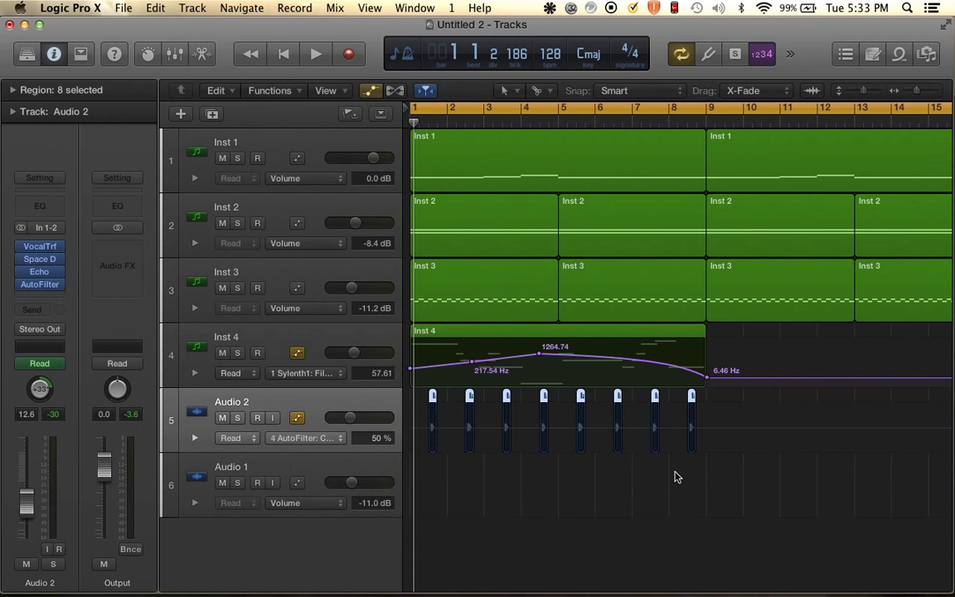
Draw Audio 2's cutoff automation rising from 34% at the start to 74% just after bar 9.
{"action": "left_click", "coordinate": [712, 428]}
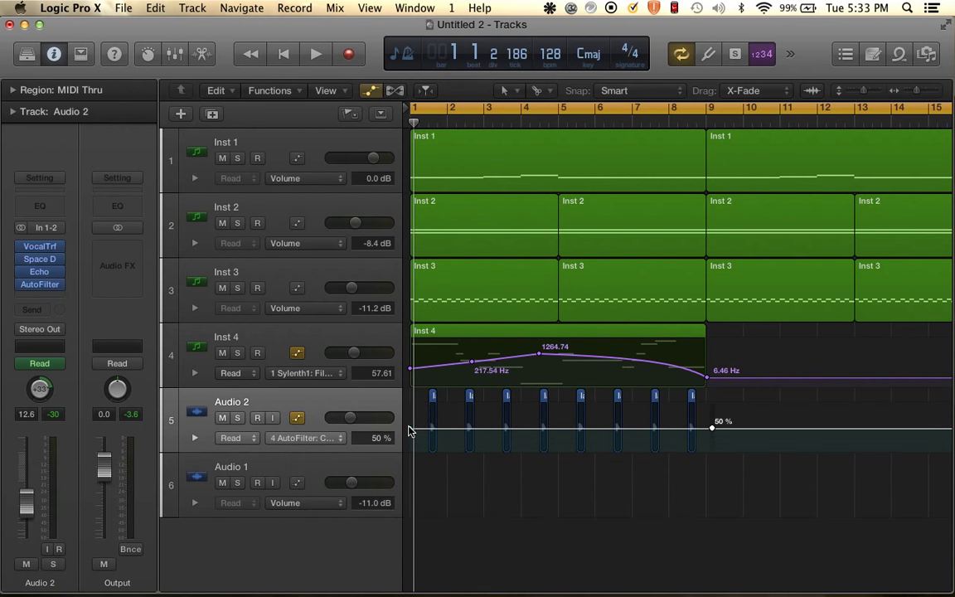
{"action": "left_click_drag", "start_coordinate": [408, 430], "coordinate": [408, 438]}
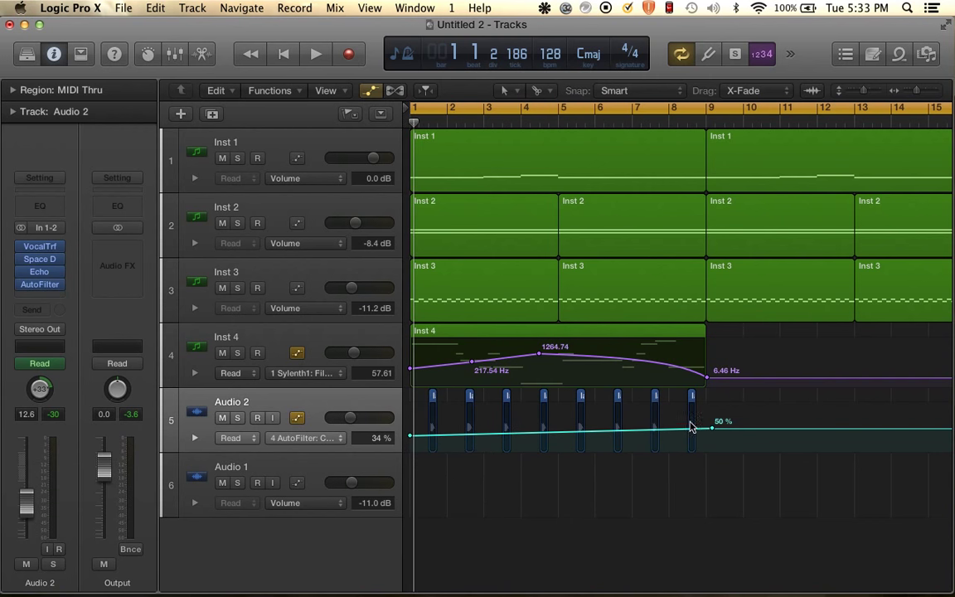
{"action": "left_click_drag", "start_coordinate": [711, 428], "coordinate": [713, 422]}
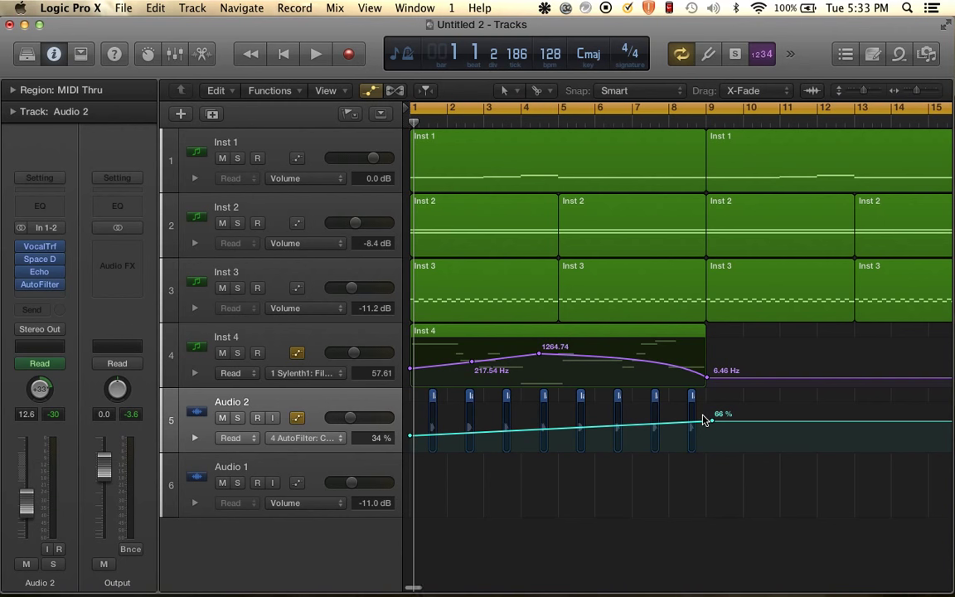
{"action": "scroll", "coordinate": [703, 418], "scroll_direction": "down", "scroll_amount": 3}
{"action": "scroll", "coordinate": [703, 419], "scroll_direction": "up", "scroll_amount": 4}
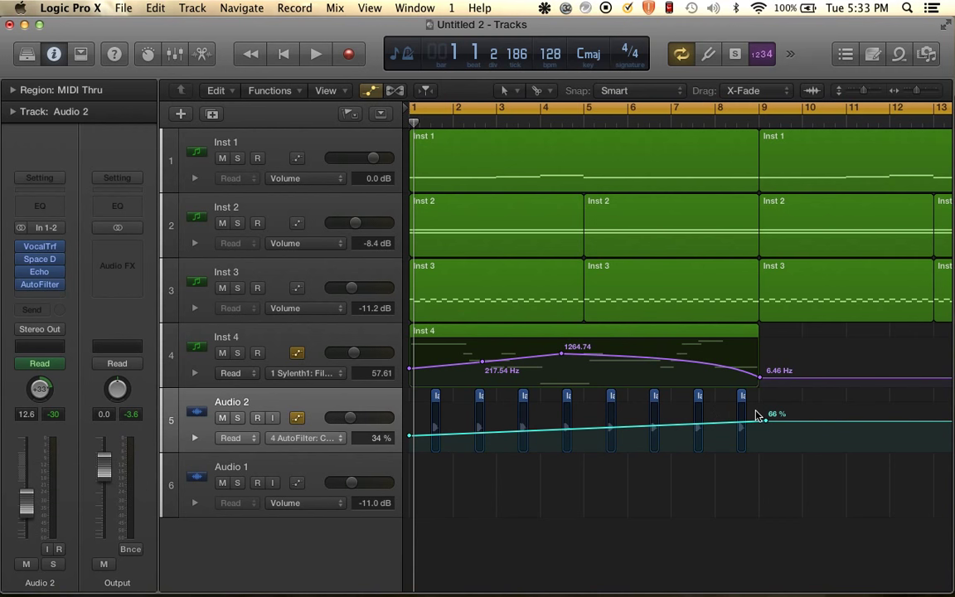
{"action": "left_click_drag", "start_coordinate": [764, 421], "coordinate": [764, 417]}
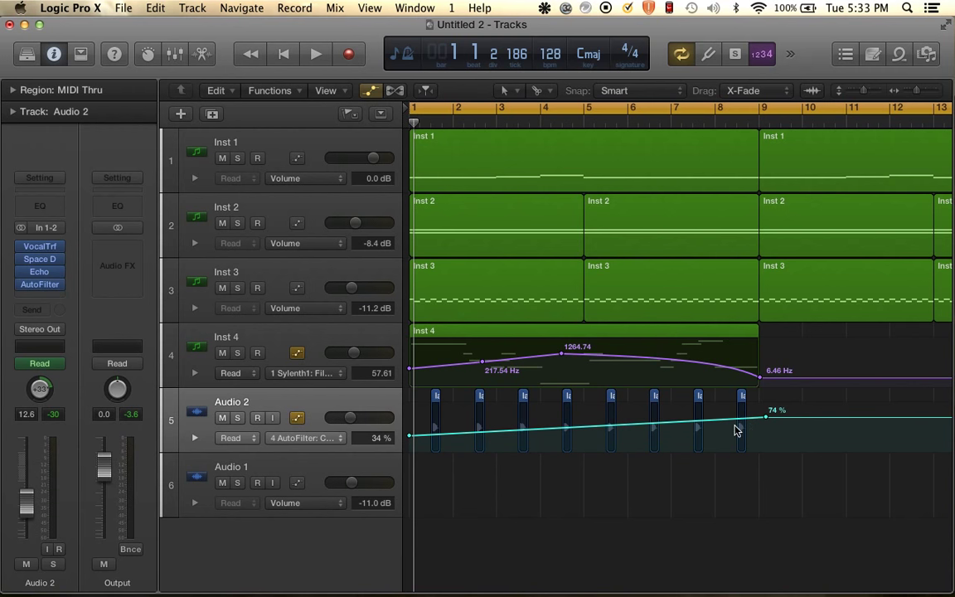
Select all eight chops on Audio 2 and repeat them once as copies.
{"action": "key", "text": "super+Left"}
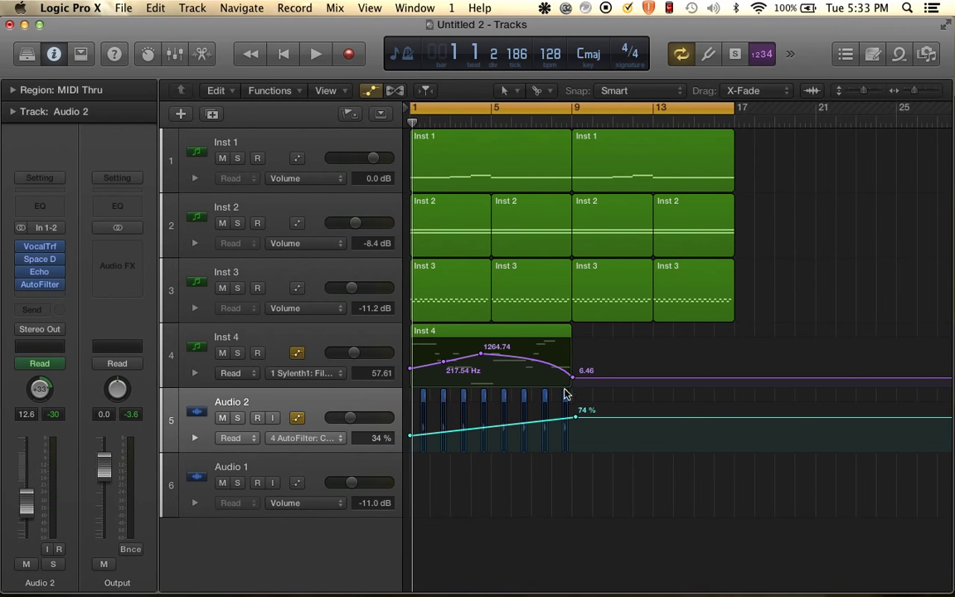
{"action": "left_click", "coordinate": [406, 400]}
{"action": "key", "text": "super+r"}
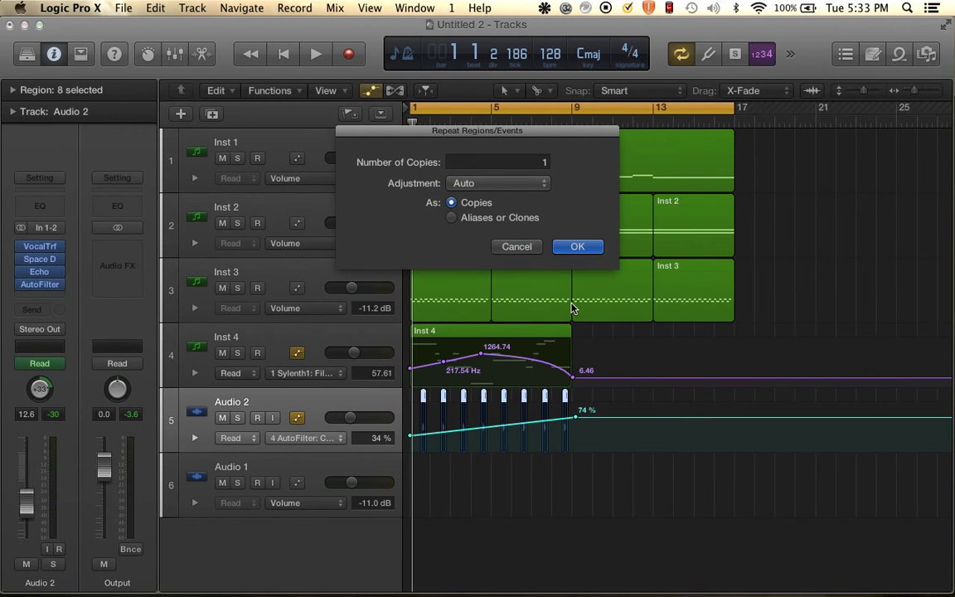
{"action": "left_click", "coordinate": [578, 247]}
Line up the copied chops with beat 3 of bars 9 to 16 and set the cutoff point at bar 9 to 97%.
{"action": "scroll", "coordinate": [580, 406], "scroll_direction": "up", "scroll_amount": 5}
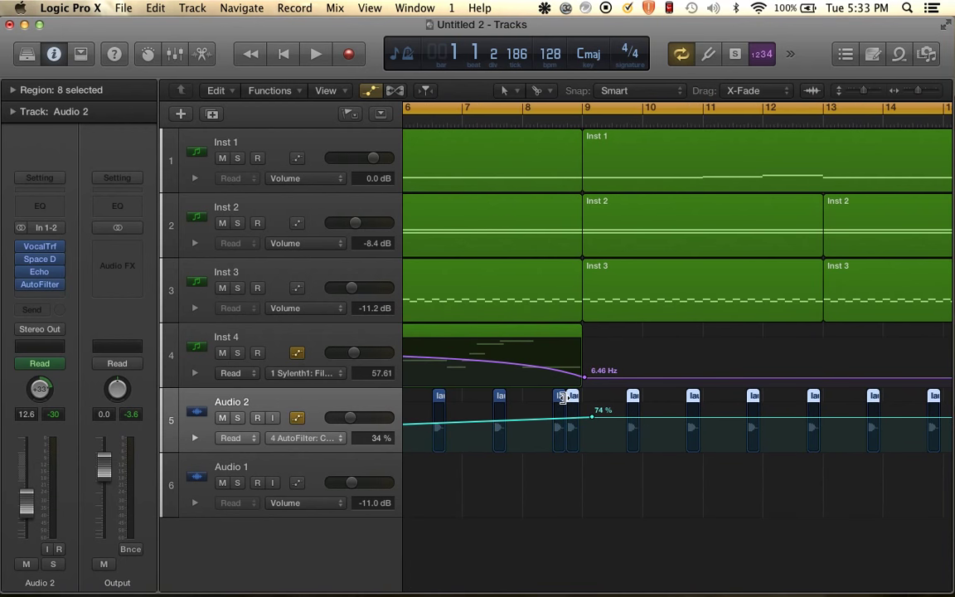
{"action": "scroll", "coordinate": [576, 398], "scroll_direction": "up", "scroll_amount": 5}
{"action": "left_click_drag", "start_coordinate": [585, 401], "coordinate": [662, 407]}
{"action": "scroll", "coordinate": [716, 405], "scroll_direction": "up", "scroll_amount": 3}
{"action": "scroll", "coordinate": [715, 404], "scroll_direction": "down", "scroll_amount": 5}
{"action": "scroll", "coordinate": [662, 407], "scroll_direction": "down", "scroll_amount": 4}
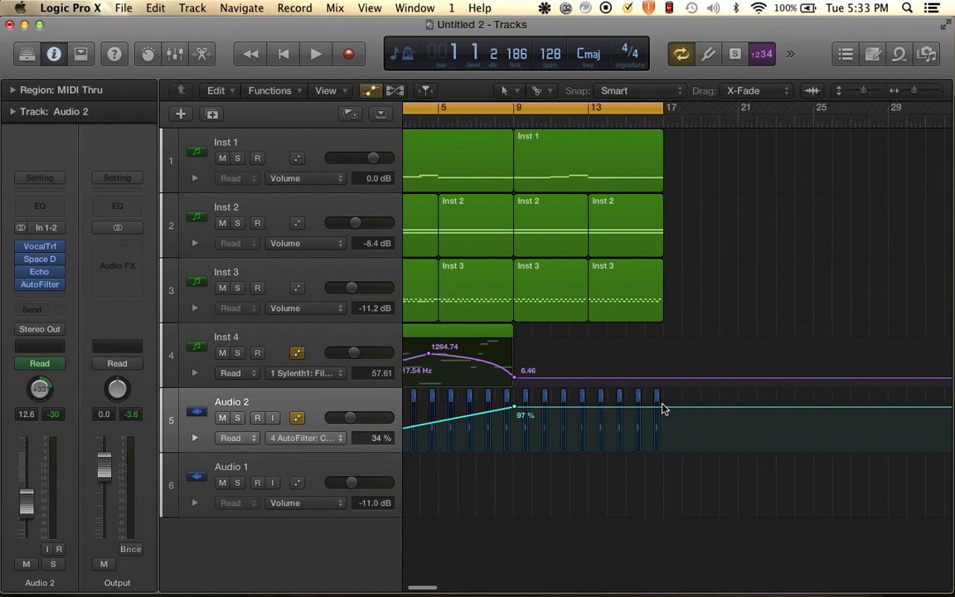
While auditioning, raise the cutoff automation's start point, set its bar 9 point to 100%, and bring Audio 2's volume to about -2.8 dB.
{"action": "key", "text": "space"}
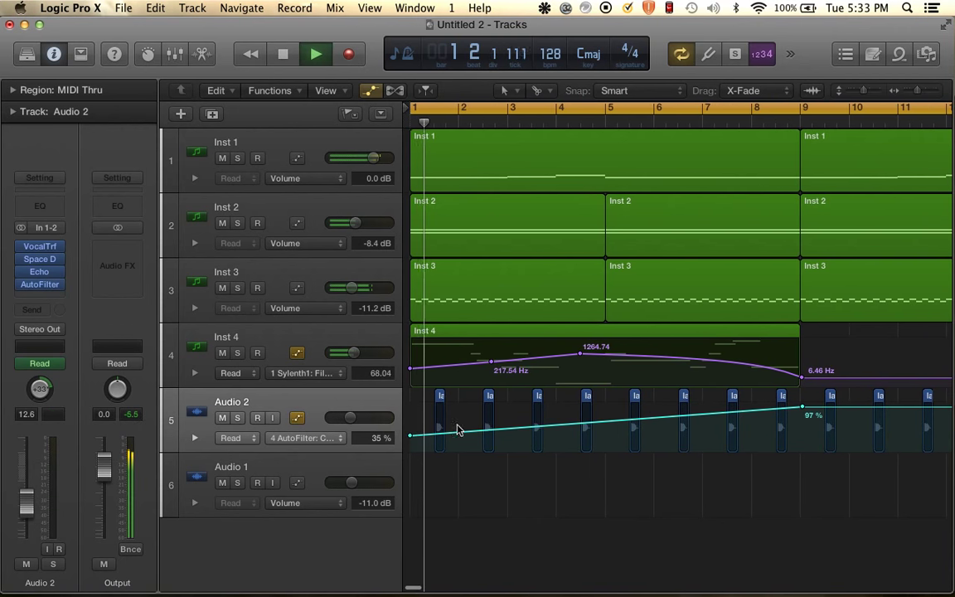
{"action": "left_click_drag", "start_coordinate": [410, 437], "coordinate": [415, 423]}
{"action": "mouse_move", "coordinate": [351, 417]}
{"action": "left_mouse_down"}
{"action": "mouse_move", "coordinate": [417, 423]}
{"action": "mouse_move", "coordinate": [367, 417]}
{"action": "left_mouse_up"}
{"action": "key", "text": "space"}
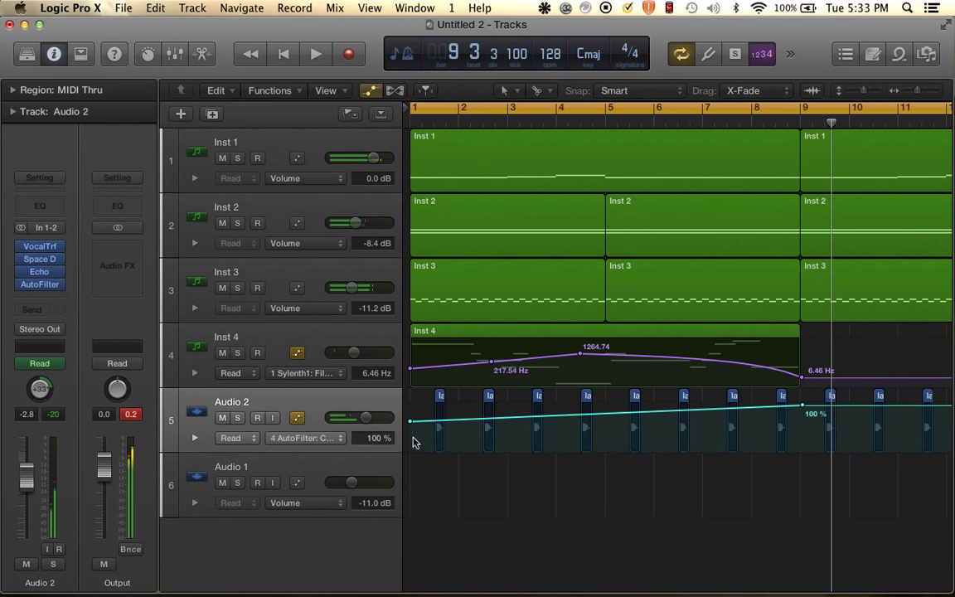
{"action": "left_click_drag", "start_coordinate": [409, 426], "coordinate": [409, 419]}
Add a new audio track below Audio 1.
{"action": "left_click", "coordinate": [333, 470]}
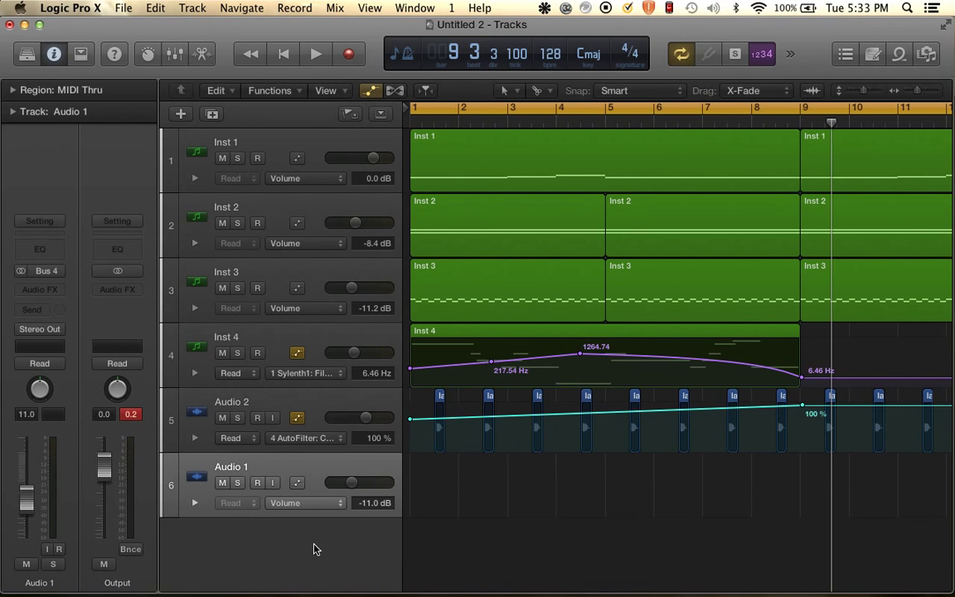
{"action": "key", "text": "super+Left"}
{"action": "key", "text": "super+Left"}
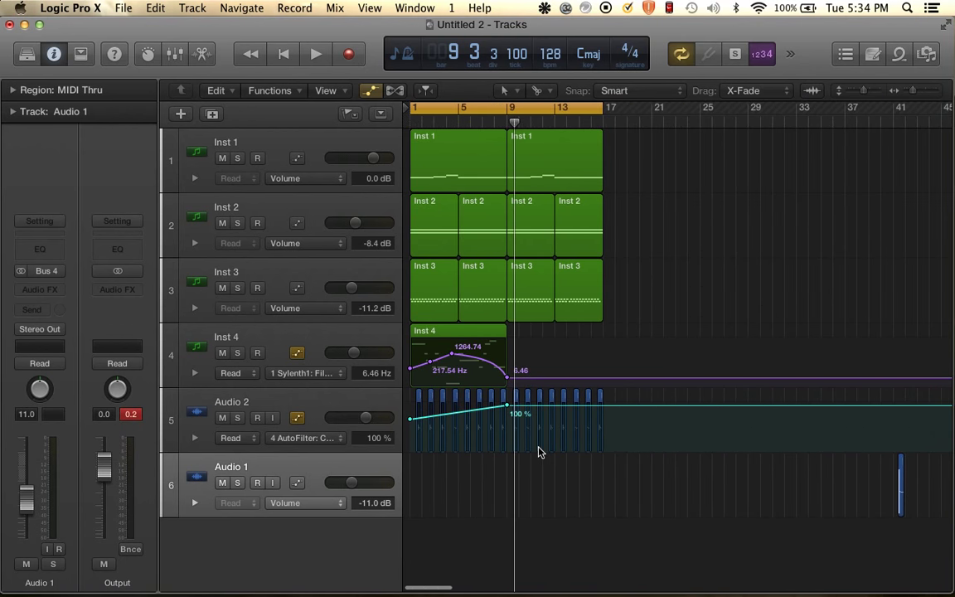
{"action": "key", "text": "super+Right"}
{"action": "key", "text": "super+Right"}
{"action": "double_click", "coordinate": [328, 537]}
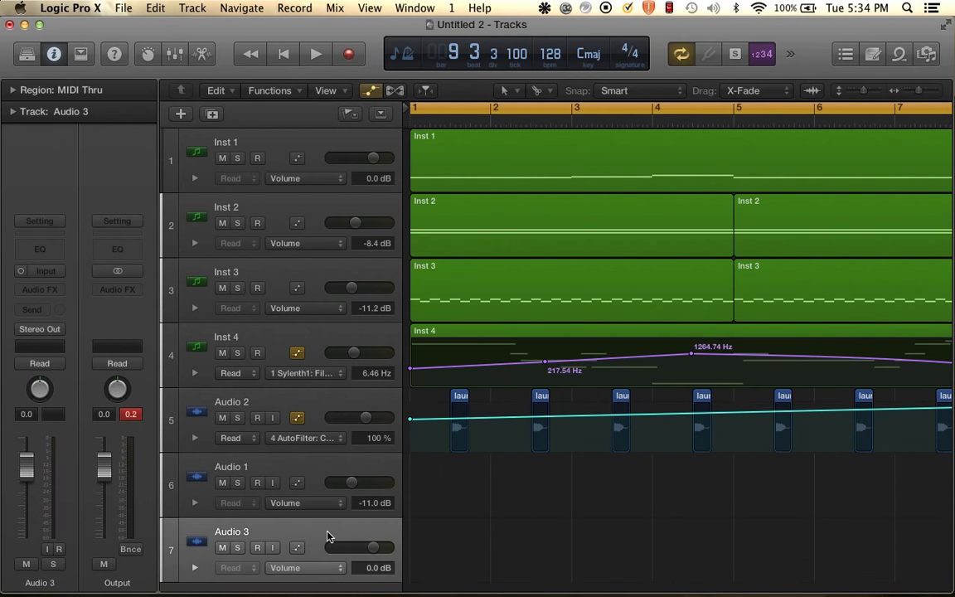
Move the Audio 3 track directly above Audio 1.
{"action": "left_click_drag", "start_coordinate": [331, 537], "coordinate": [332, 460]}
{"action": "key", "text": "super+Left"}
{"action": "key", "text": "super+Left"}
{"action": "key", "text": "super+Left"}
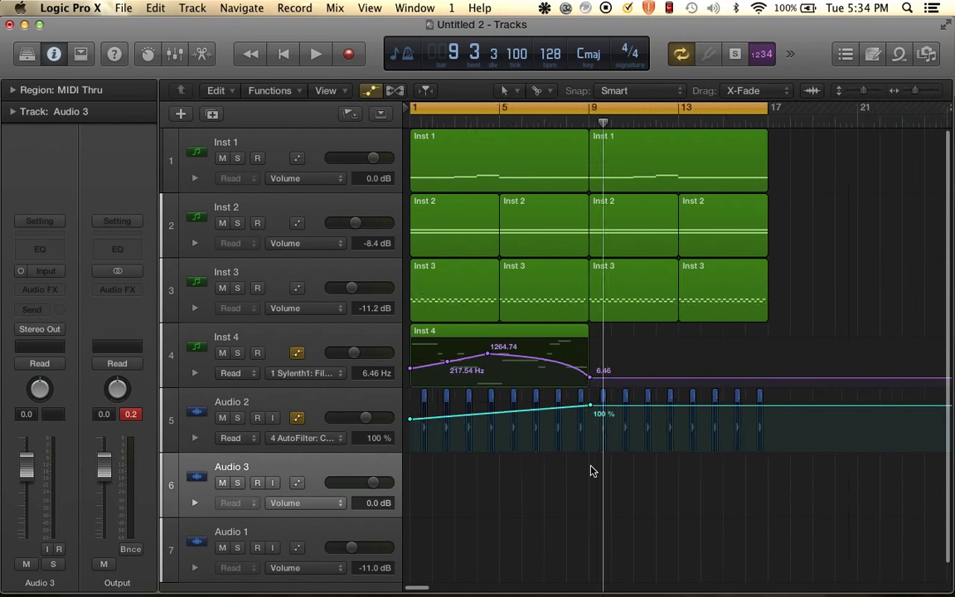
{"action": "key", "text": "super+Right"}
{"action": "key", "text": "super+Right"}
{"action": "scroll", "coordinate": [552, 446], "scroll_direction": "left", "scroll_amount": 5}
{"action": "scroll", "coordinate": [418, 438], "scroll_direction": "right", "scroll_amount": 1}
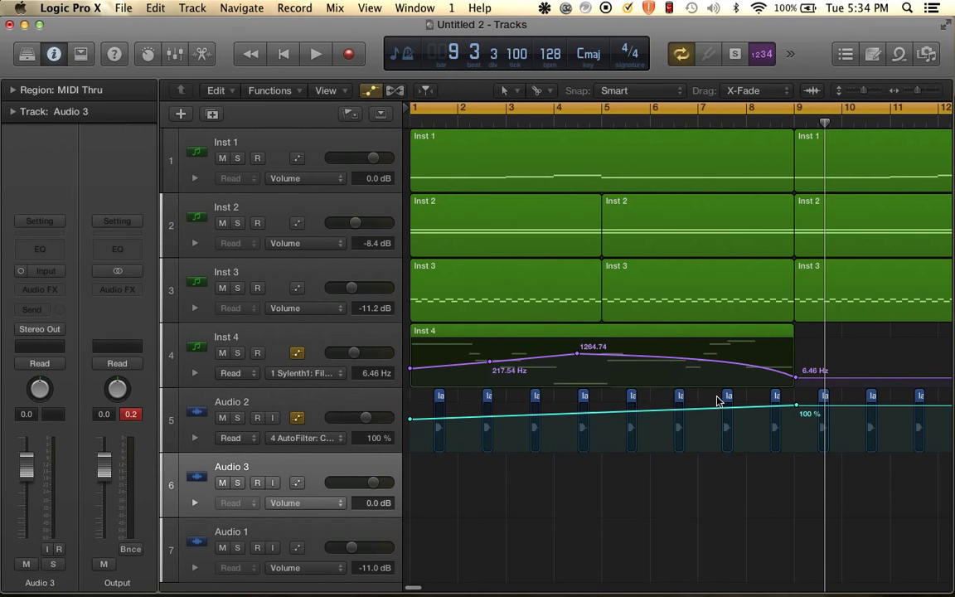
{"action": "key", "text": "super+Left"}
{"action": "key", "text": "super+Left"}
{"action": "key", "text": "super+Left"}
{"action": "key", "text": "super+Right"}
{"action": "key", "text": "super+Right"}
{"action": "key", "text": "super+Right"}
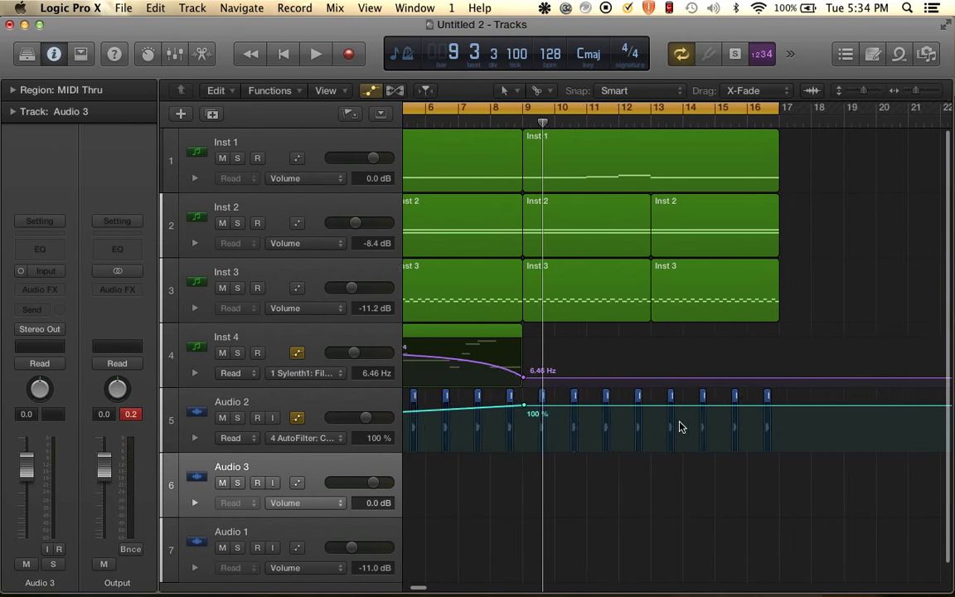
{"action": "scroll", "coordinate": [679, 426], "scroll_direction": "left", "scroll_amount": 5}
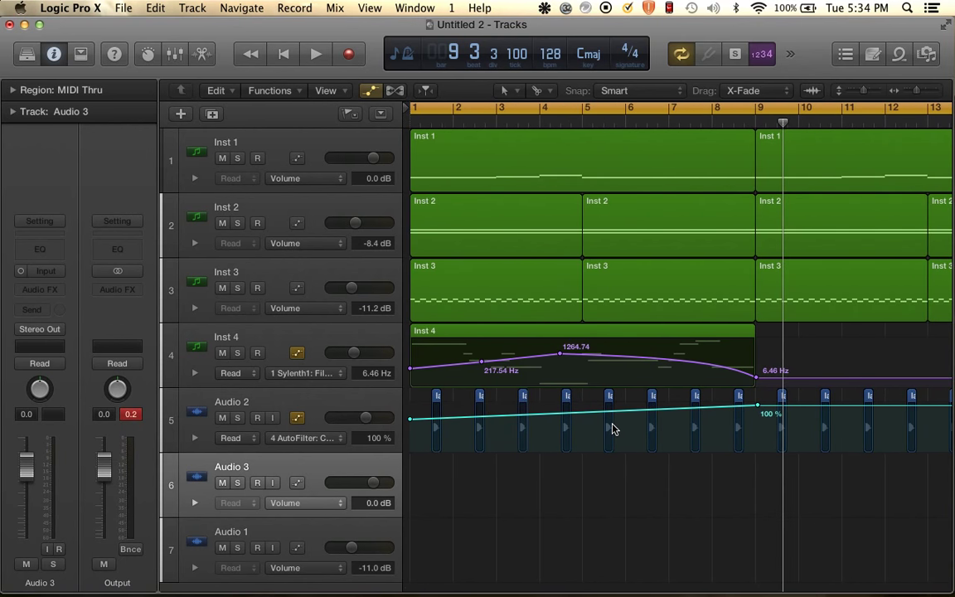
{"action": "key", "text": "super+Right"}
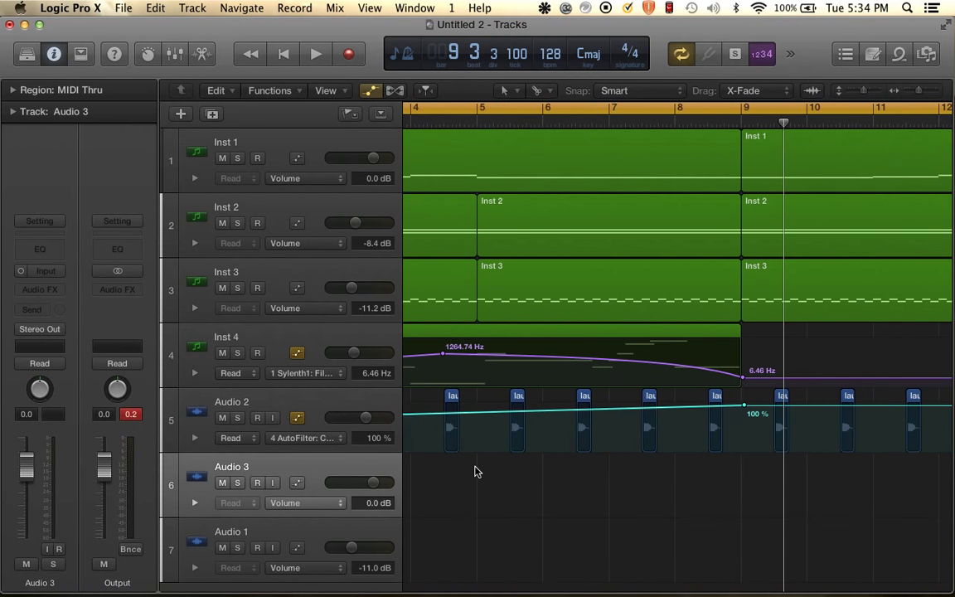
{"action": "scroll", "coordinate": [477, 470], "scroll_direction": "left", "scroll_amount": 4}
Insert a MultiMeter on the Output channel strip and play the arrangement briefly to examine its frequency spectrum.
{"action": "left_click", "coordinate": [118, 287]}
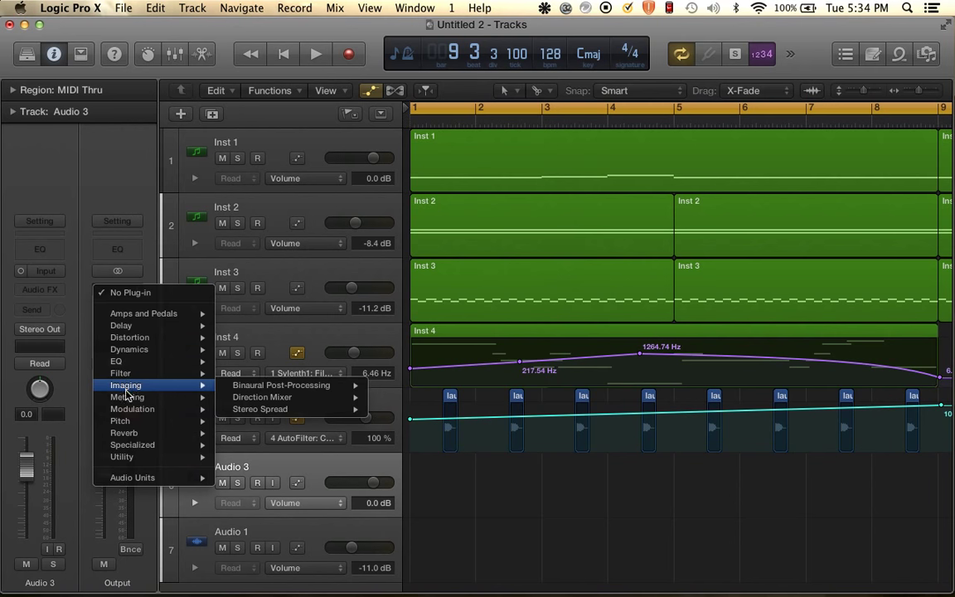
{"action": "mouse_move", "coordinate": [128, 396]}
{"action": "mouse_move", "coordinate": [280, 424]}
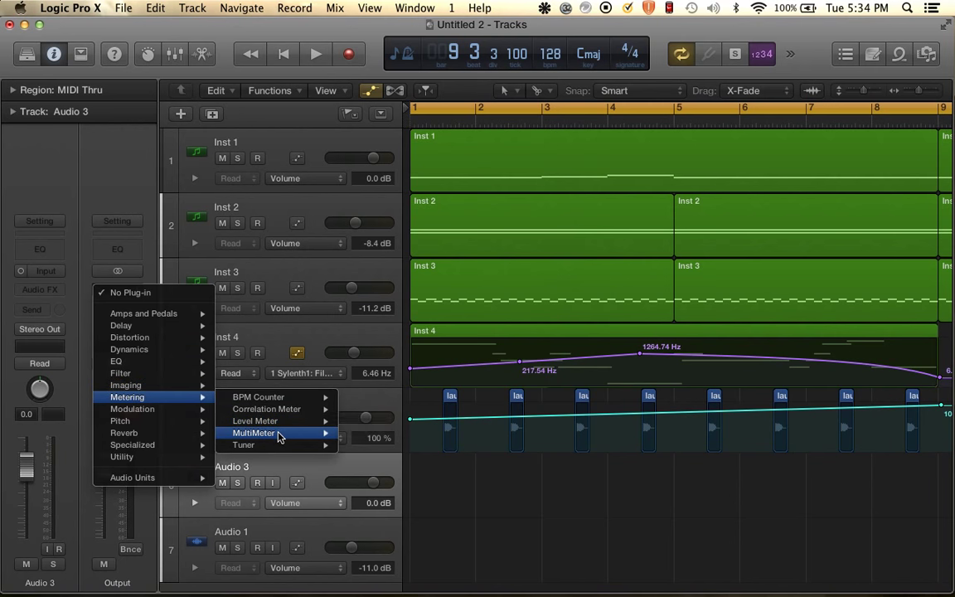
{"action": "left_click", "coordinate": [362, 434]}
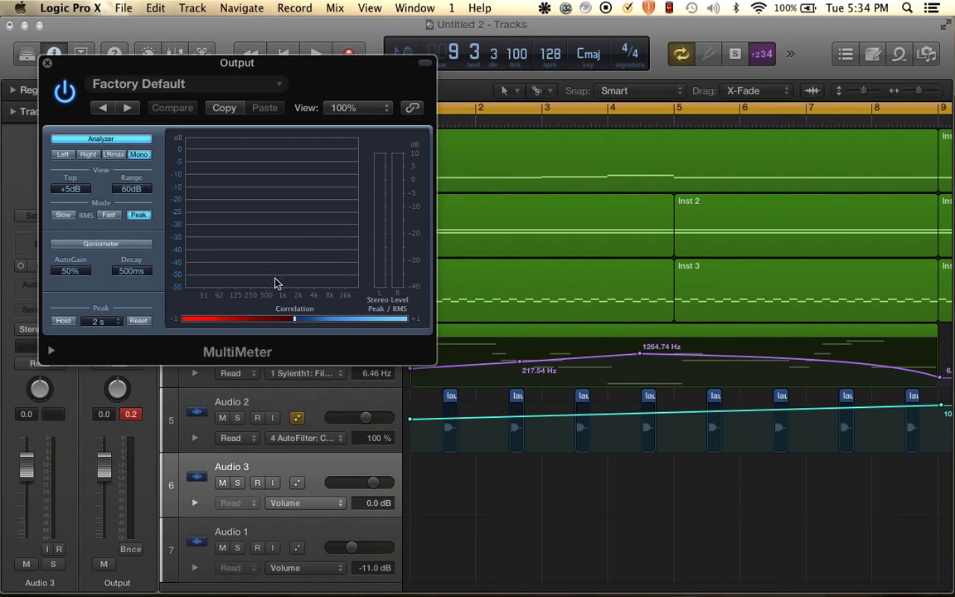
{"action": "key", "text": "space"}
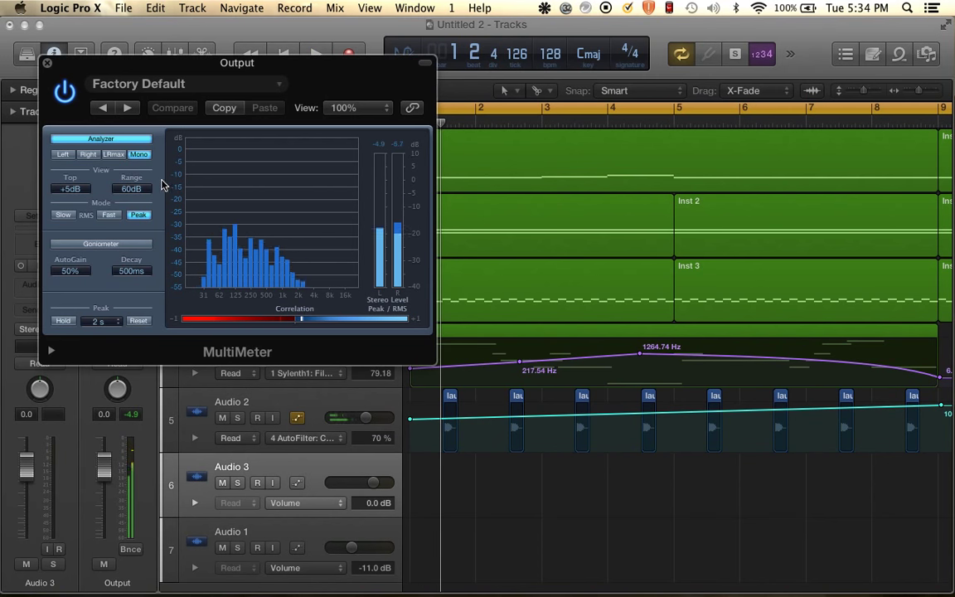
Switch the MultiMeter to the goniometer and play the arrangement to examine its stereo image and correlation.
{"action": "left_click", "coordinate": [124, 245]}
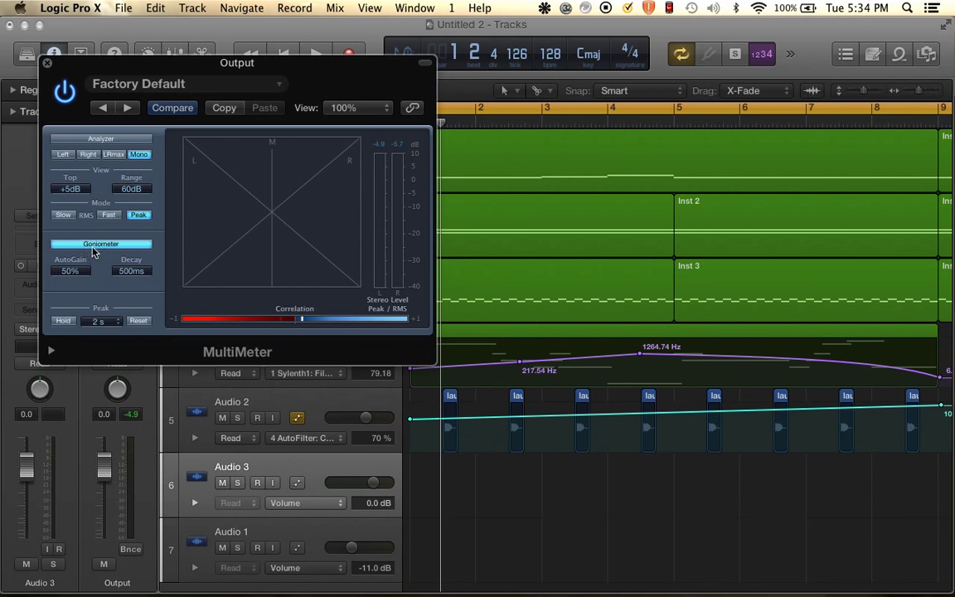
{"action": "key", "text": "space"}
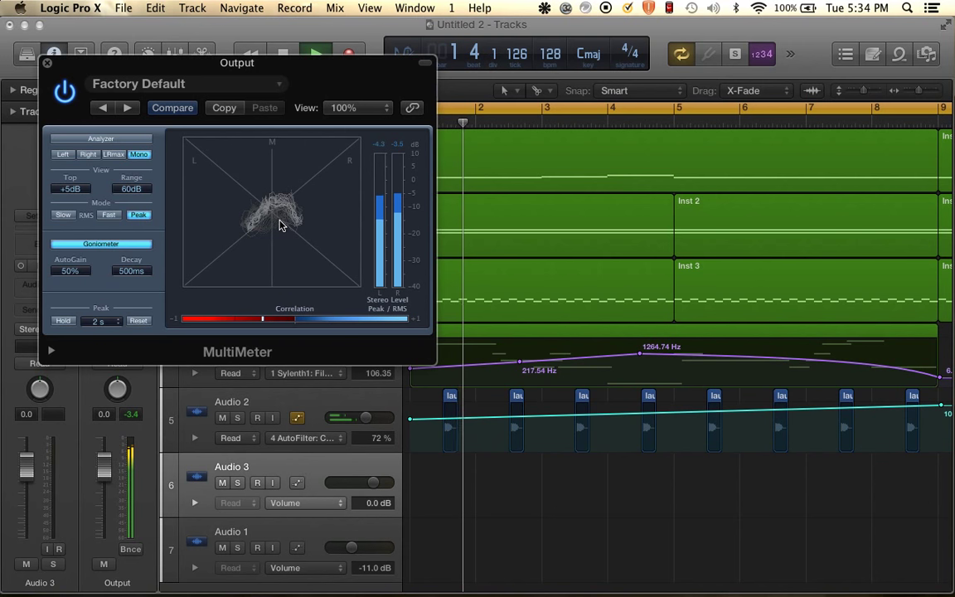
{"action": "key", "text": "space"}
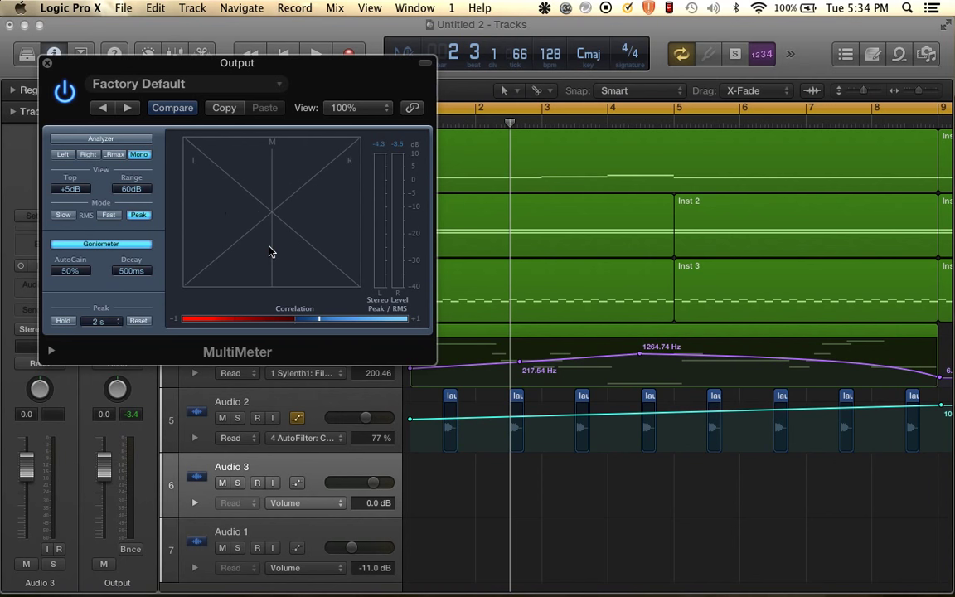
{"action": "left_click", "coordinate": [48, 64]}
{"action": "scroll", "coordinate": [454, 505], "scroll_direction": "down", "scroll_amount": 5}
{"action": "scroll", "coordinate": [454, 505], "scroll_direction": "up", "scroll_amount": 4}
{"action": "scroll", "coordinate": [453, 505], "scroll_direction": "left", "scroll_amount": 2}
{"action": "scroll", "coordinate": [456, 498], "scroll_direction": "right", "scroll_amount": 2}
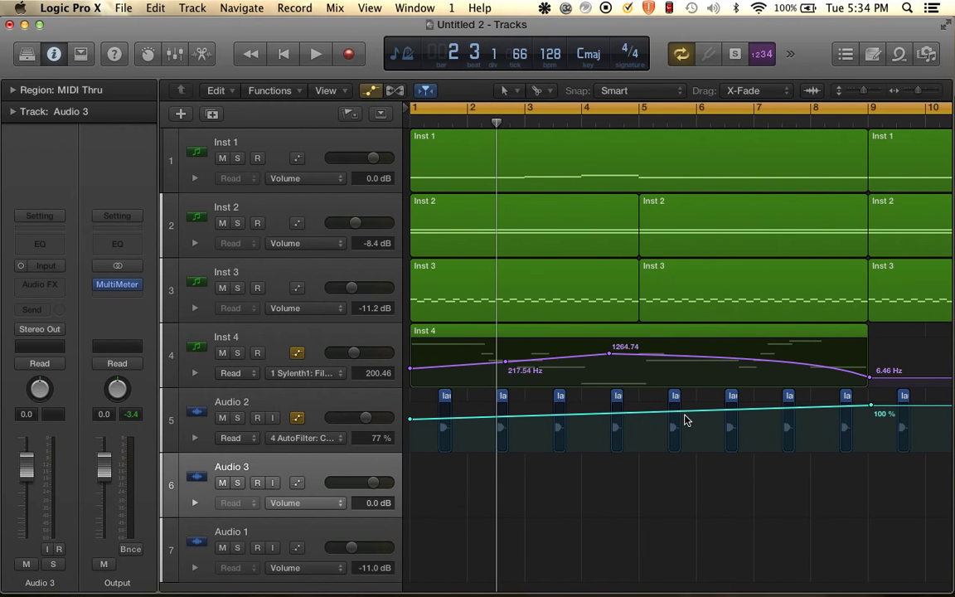
{"action": "scroll", "coordinate": [455, 472], "scroll_direction": "up", "scroll_amount": 3}
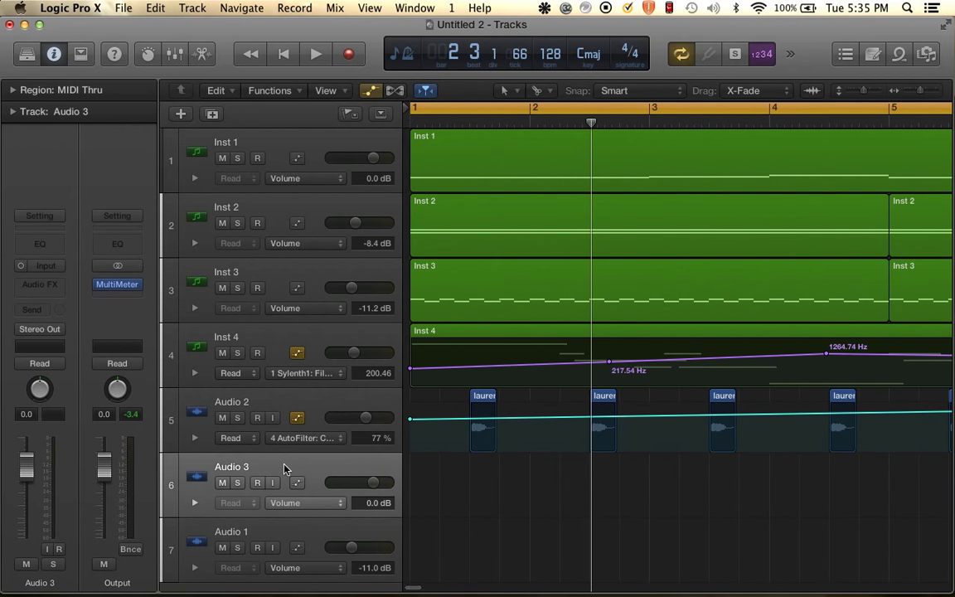
{"action": "scroll", "coordinate": [461, 482], "scroll_direction": "down", "scroll_amount": 4}
{"action": "scroll", "coordinate": [462, 481], "scroll_direction": "up", "scroll_amount": 2}
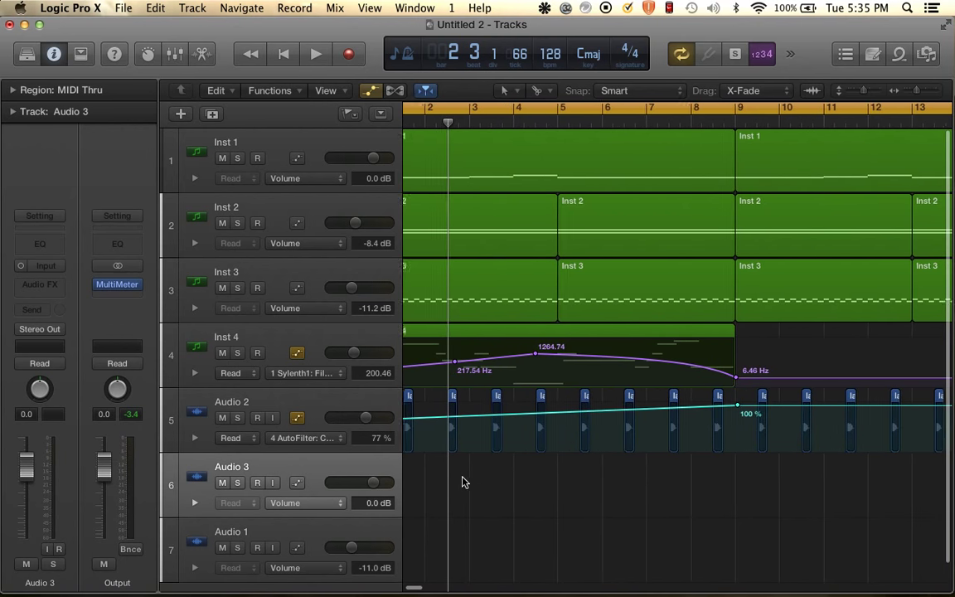
{"action": "scroll", "coordinate": [448, 425], "scroll_direction": "left", "scroll_amount": 2}
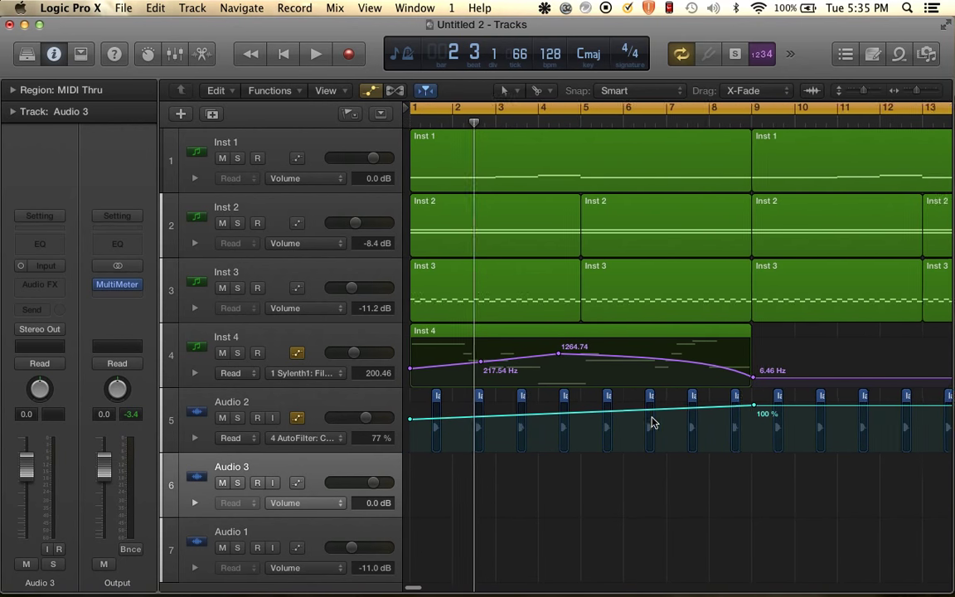
{"action": "scroll", "coordinate": [526, 398], "scroll_direction": "down", "scroll_amount": 3}
{"action": "scroll", "coordinate": [480, 398], "scroll_direction": "up", "scroll_amount": 2}
{"action": "scroll", "coordinate": [539, 408], "scroll_direction": "left", "scroll_amount": 2}
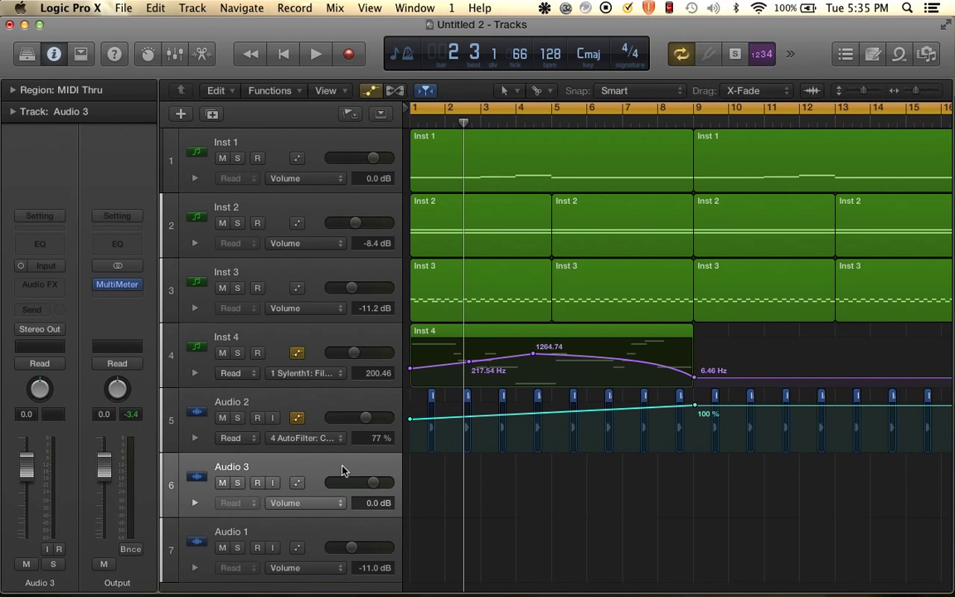
{"action": "scroll", "coordinate": [539, 462], "scroll_direction": "down", "scroll_amount": 3}
{"action": "scroll", "coordinate": [429, 457], "scroll_direction": "up", "scroll_amount": 5}
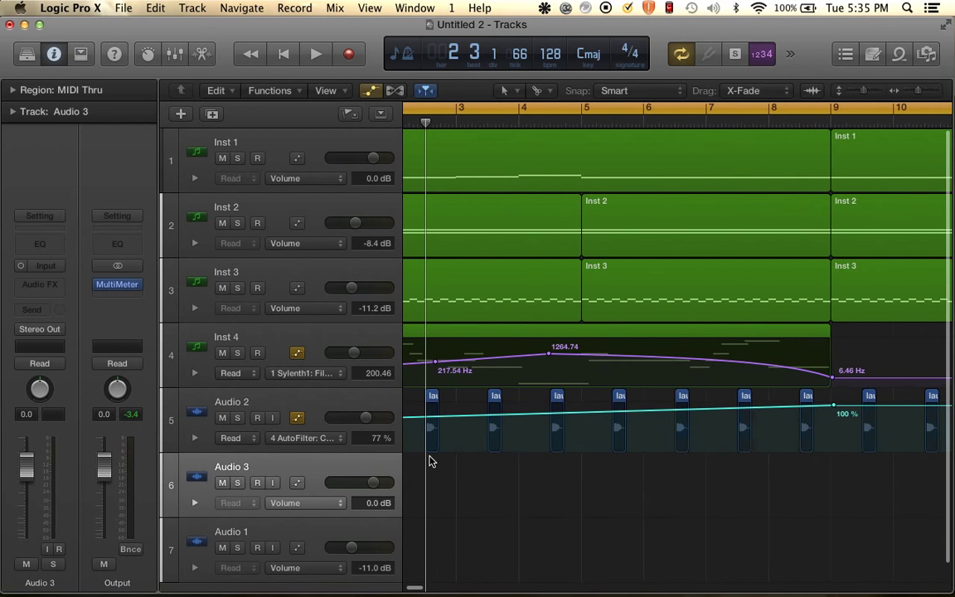
{"action": "scroll", "coordinate": [429, 461], "scroll_direction": "left", "scroll_amount": 2}
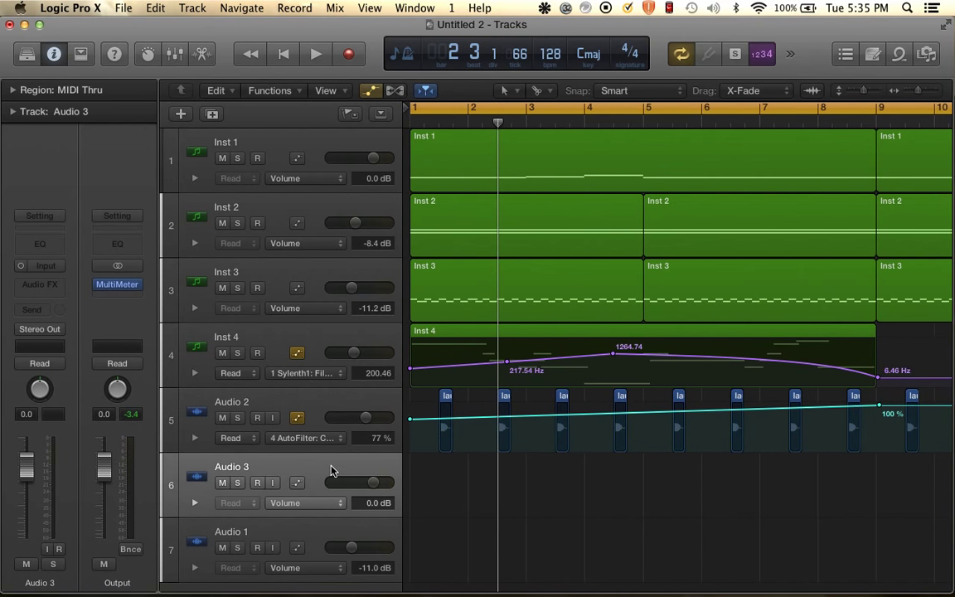
Delete the Audio 3 track and add a new software instrument track directly below Inst 4.
{"action": "key", "text": "super+BackSpace"}
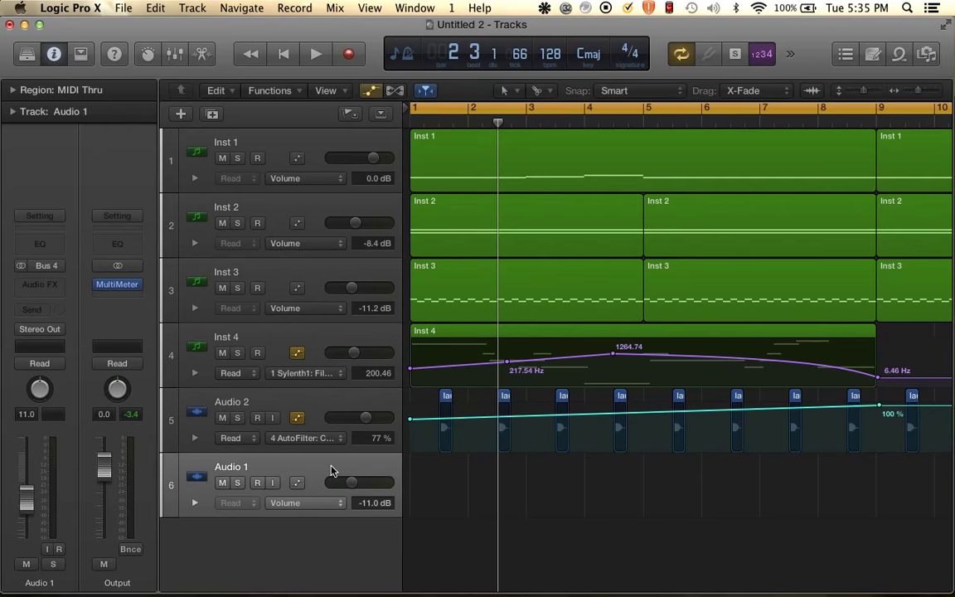
{"action": "left_click", "coordinate": [332, 332]}
{"action": "double_click", "coordinate": [281, 548]}
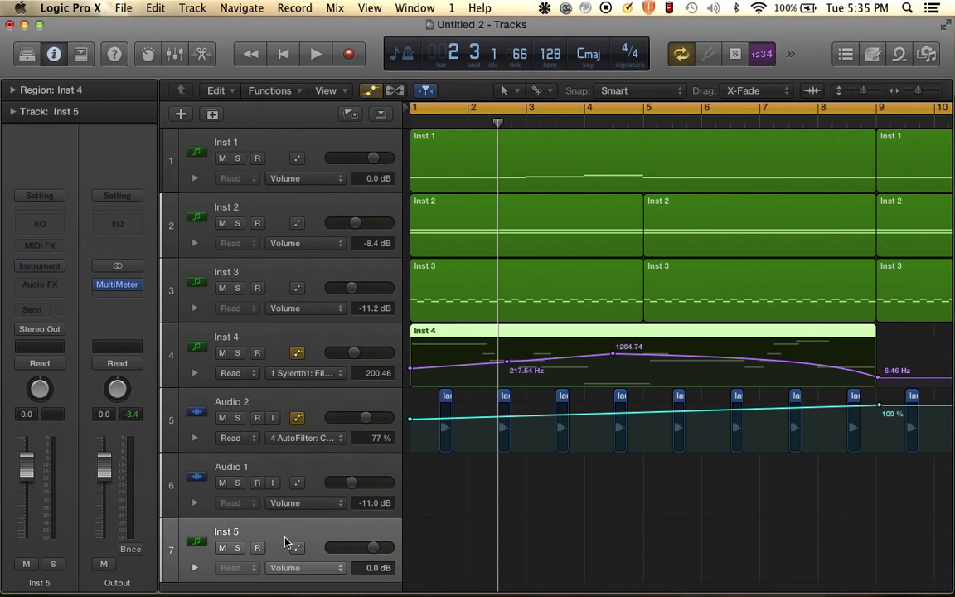
{"action": "left_click_drag", "start_coordinate": [289, 537], "coordinate": [163, 381]}
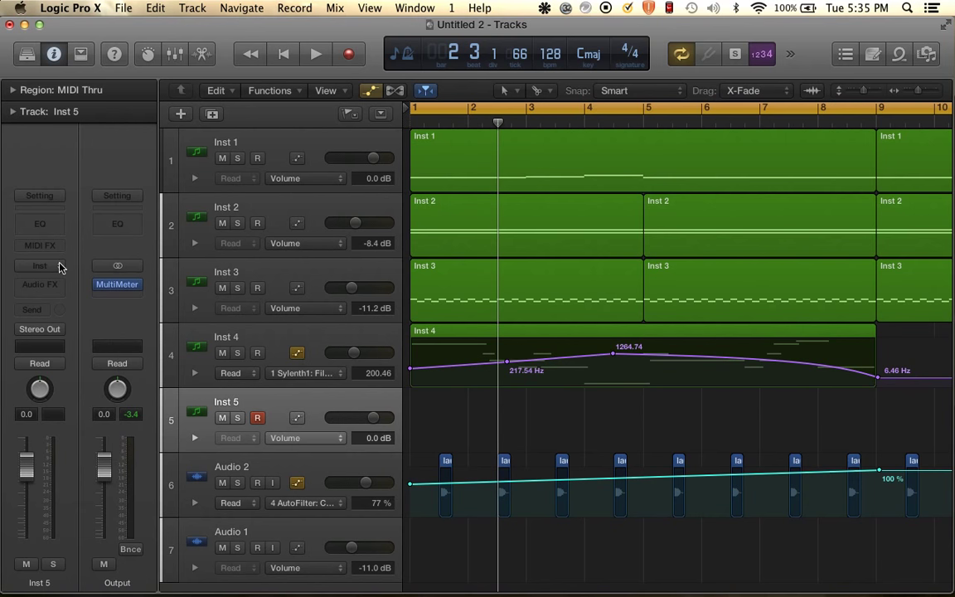
Load Sylenth1 on the Inst 5 track and initialize its preset.
{"action": "left_click", "coordinate": [59, 267]}
{"action": "mouse_move", "coordinate": [74, 524]}
{"action": "mouse_move", "coordinate": [288, 537]}
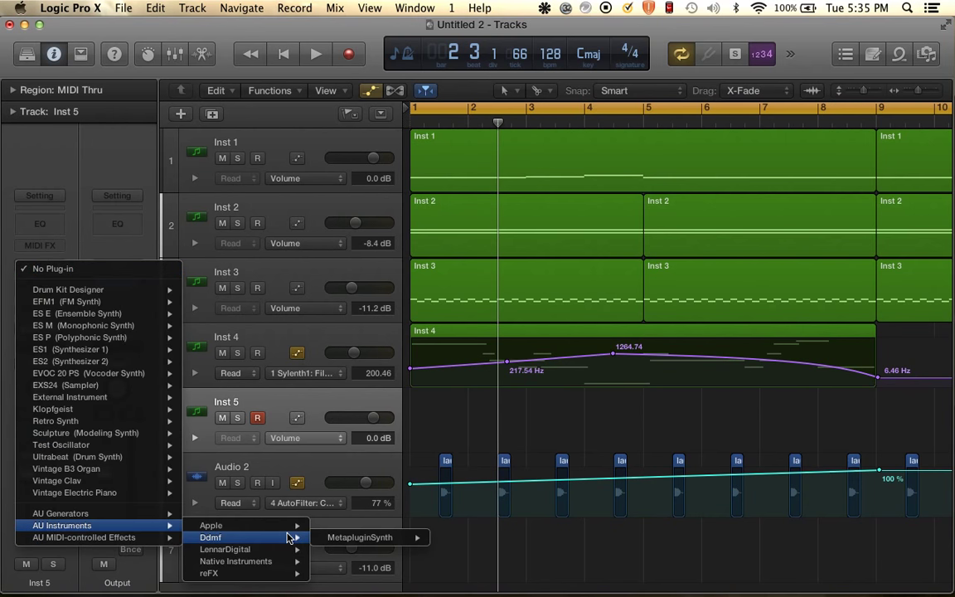
{"action": "mouse_move", "coordinate": [249, 549]}
{"action": "mouse_move", "coordinate": [365, 549]}
{"action": "left_click", "coordinate": [425, 550]}
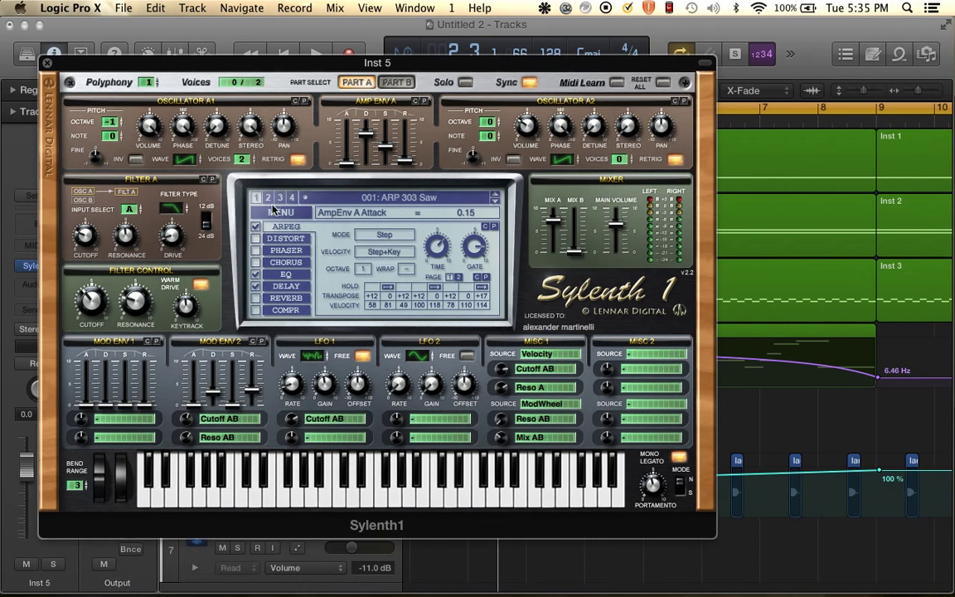
{"action": "left_click", "coordinate": [279, 213]}
{"action": "left_click", "coordinate": [292, 324]}
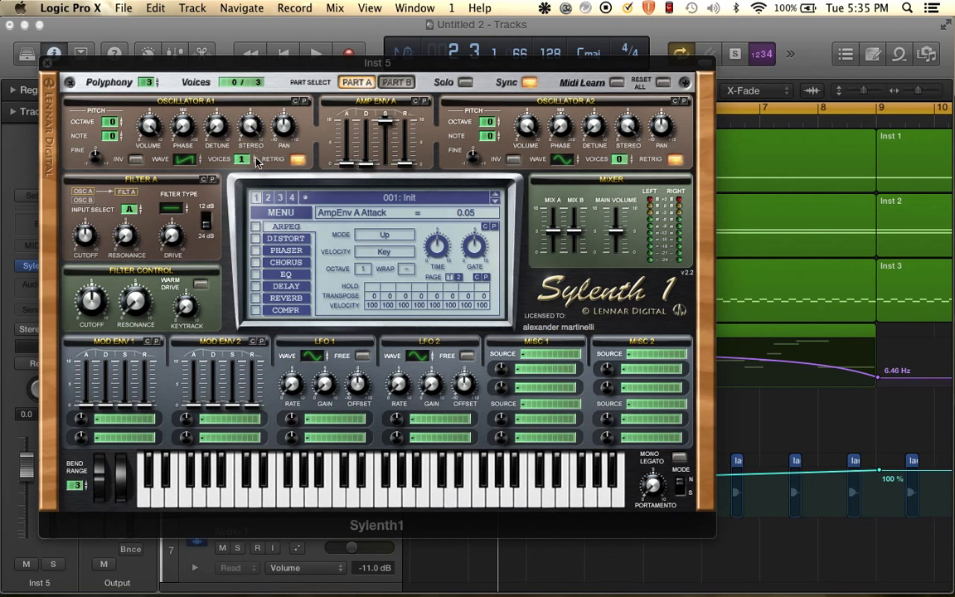
Set oscillator A1 to 8 voices at octave +2 with retrigger off.
{"action": "left_click_drag", "start_coordinate": [242, 156], "coordinate": [241, 16]}
{"action": "left_click", "coordinate": [297, 157]}
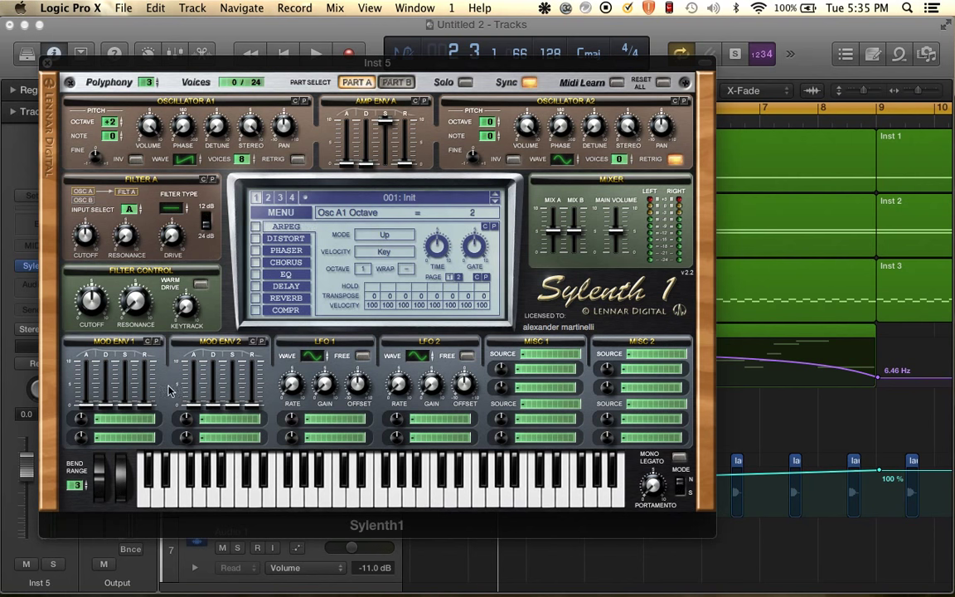
Route modulation envelope 1 to Cutoff A and raise its modulation amount.
{"action": "left_click", "coordinate": [117, 419]}
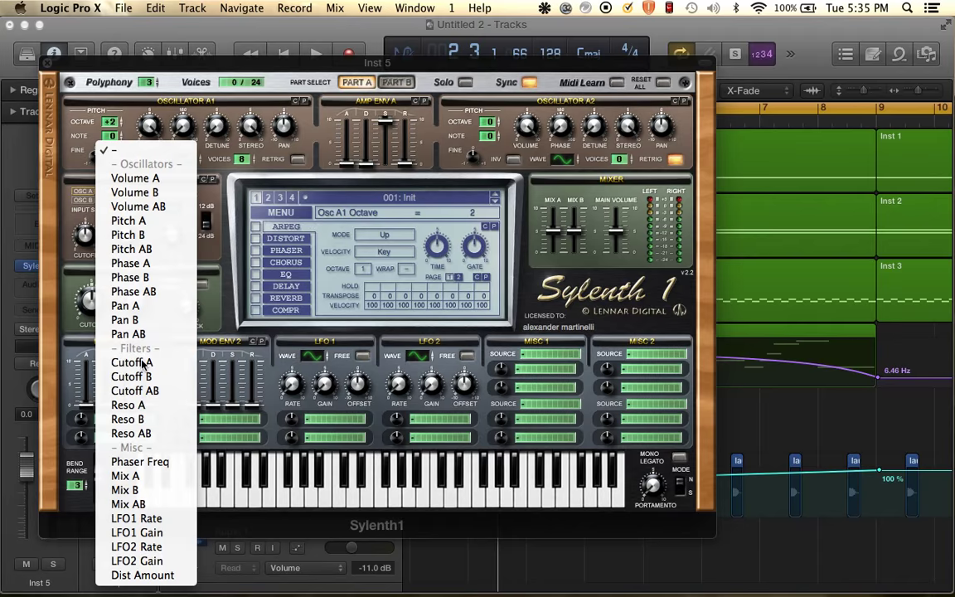
{"action": "left_click", "coordinate": [124, 361]}
{"action": "left_click", "coordinate": [80, 421]}
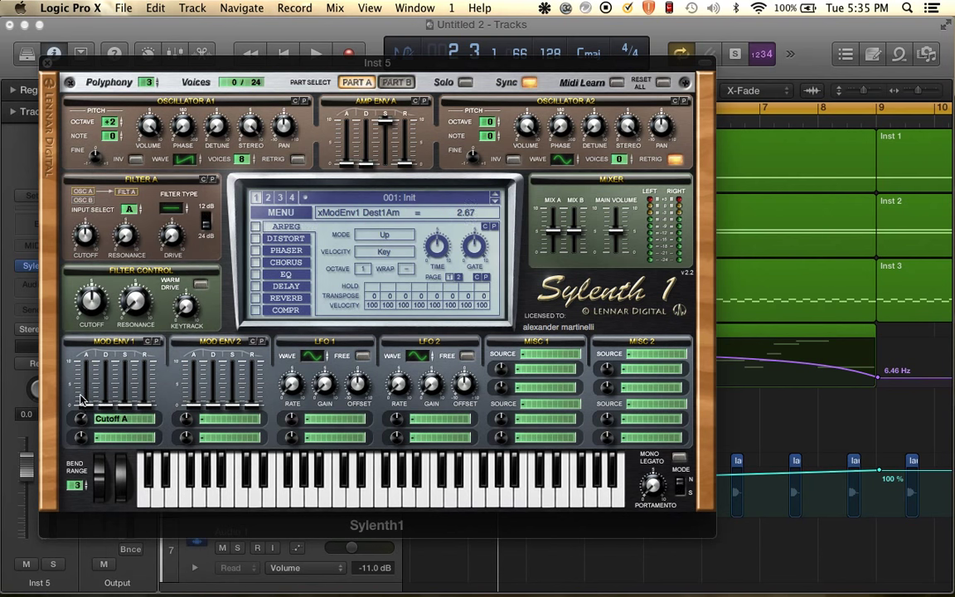
Set Filter A to lowpass with its cutoff at 1.00 Hz, and set modulation envelope 1's decay to about 3.28.
{"action": "left_click", "coordinate": [175, 211]}
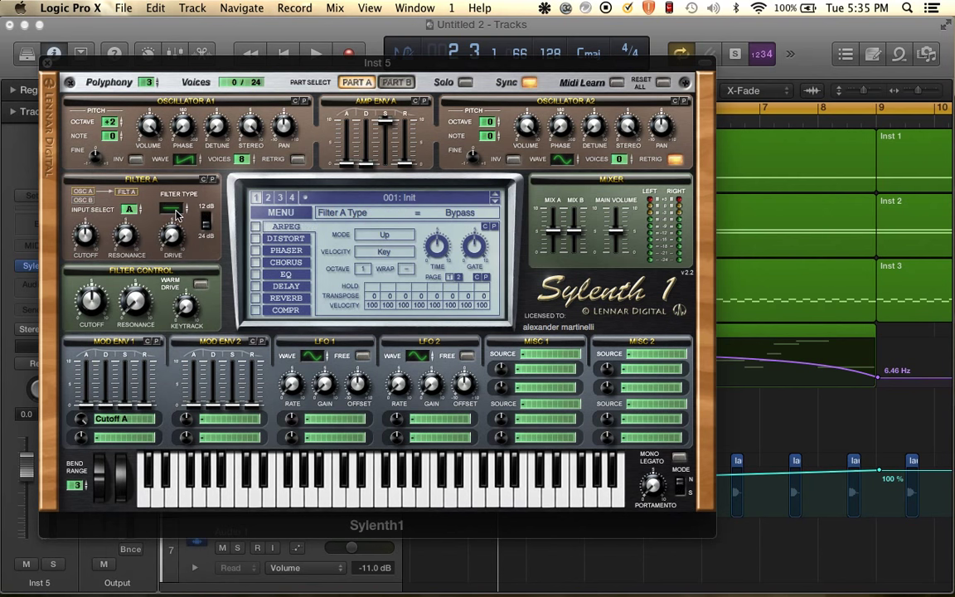
{"action": "left_click", "coordinate": [86, 237]}
{"action": "left_click_drag", "start_coordinate": [89, 239], "coordinate": [87, 322]}
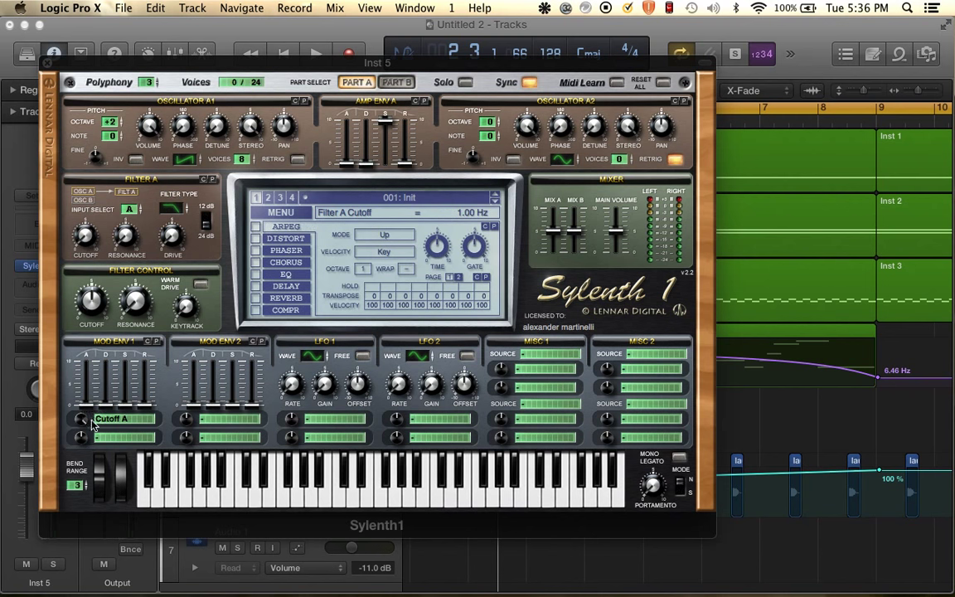
{"action": "left_click_drag", "start_coordinate": [106, 405], "coordinate": [114, 377]}
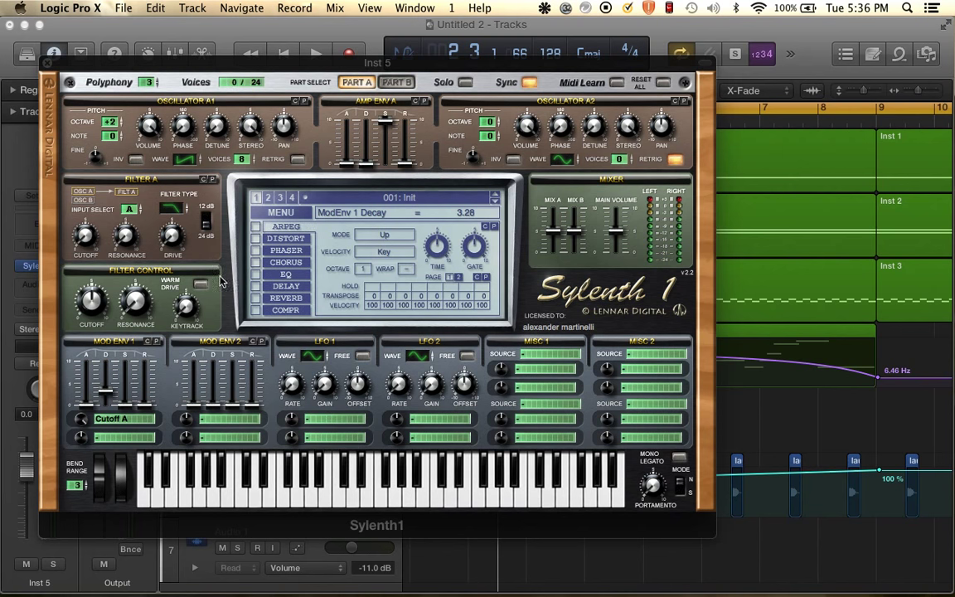
{"action": "left_click", "coordinate": [47, 62]}
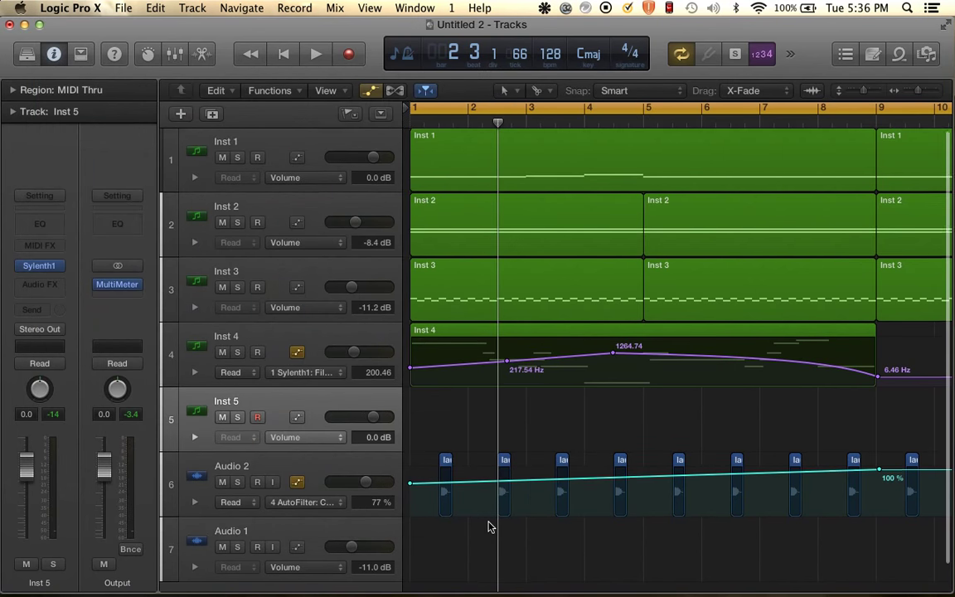
Set the secondary tool to the Pencil and draw a region on the Inst 5 track from bar 1 to about bar 9.
{"action": "scroll", "coordinate": [465, 465], "scroll_direction": "down", "scroll_amount": 1}
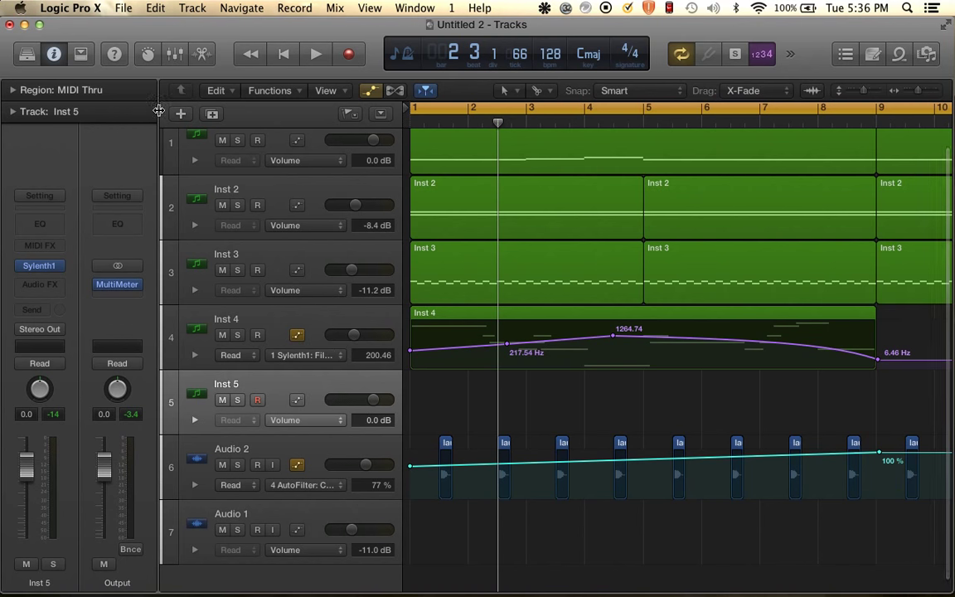
{"action": "left_click", "coordinate": [203, 9]}
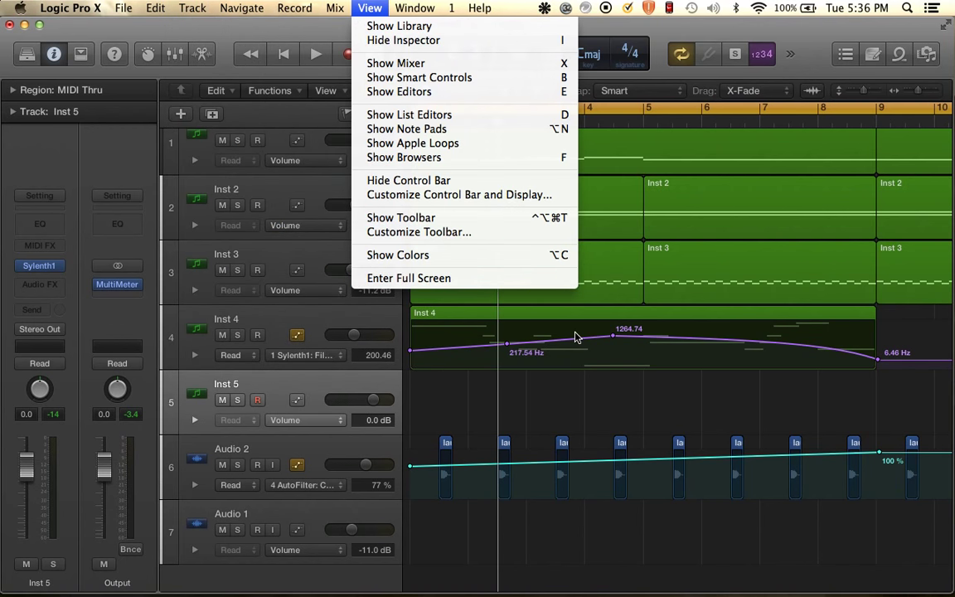
{"action": "left_click", "coordinate": [571, 415]}
{"action": "left_click", "coordinate": [539, 90]}
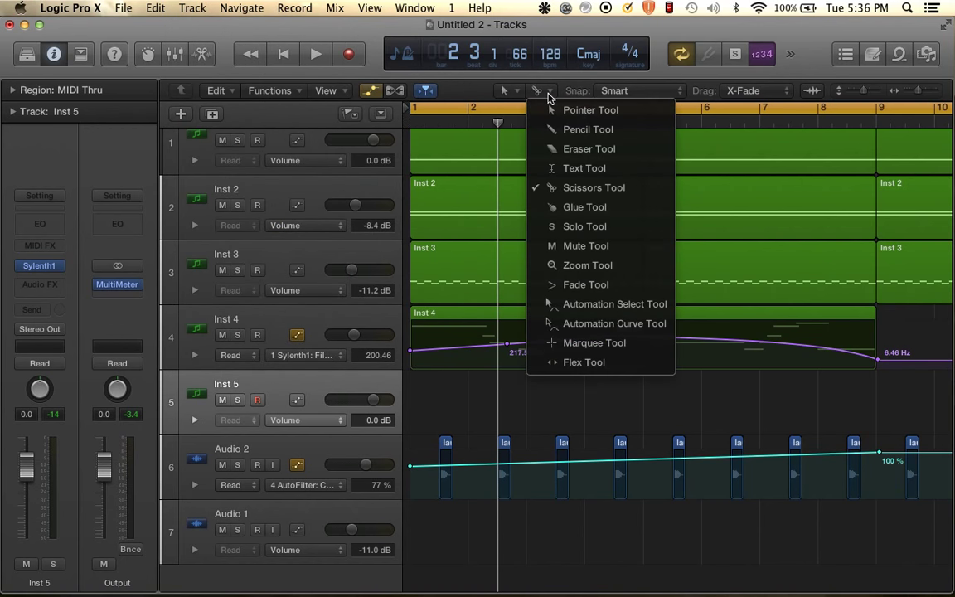
{"action": "left_click", "coordinate": [554, 130]}
{"action": "left_click_drag", "start_coordinate": [414, 383], "coordinate": [883, 389]}
{"action": "scroll", "coordinate": [407, 393], "scroll_direction": "down", "scroll_amount": 5}
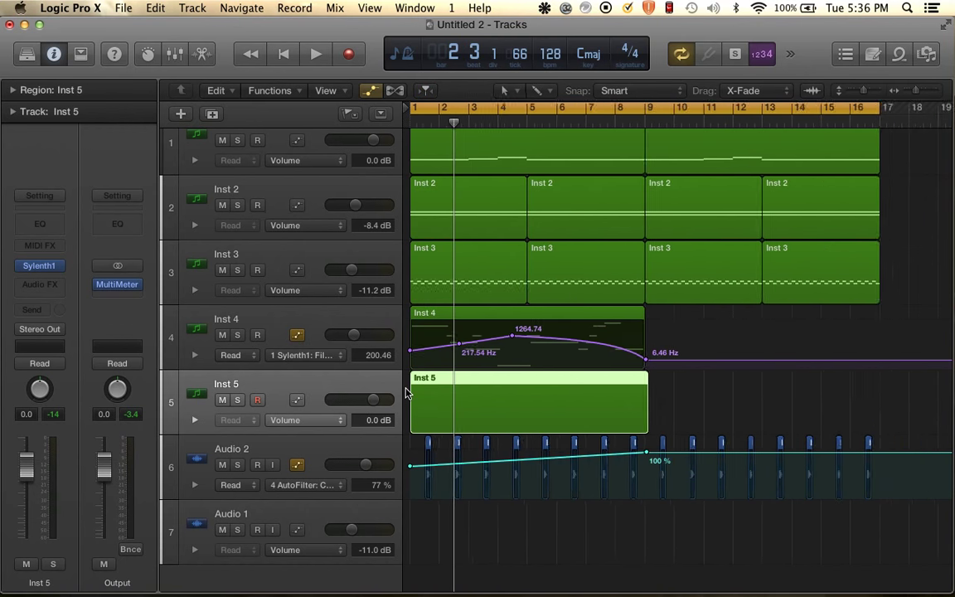
Open the new Inst 5 region for note editing in the Piano Roll.
{"action": "scroll", "coordinate": [471, 406], "scroll_direction": "up", "scroll_amount": 4}
{"action": "scroll", "coordinate": [475, 307], "scroll_direction": "left", "scroll_amount": 2}
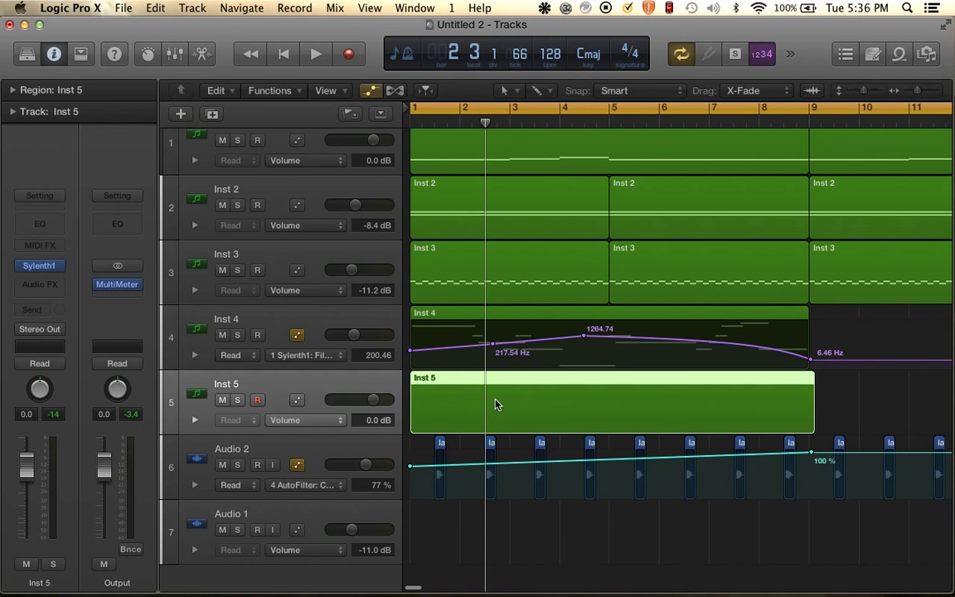
{"action": "key", "text": "super+Right"}
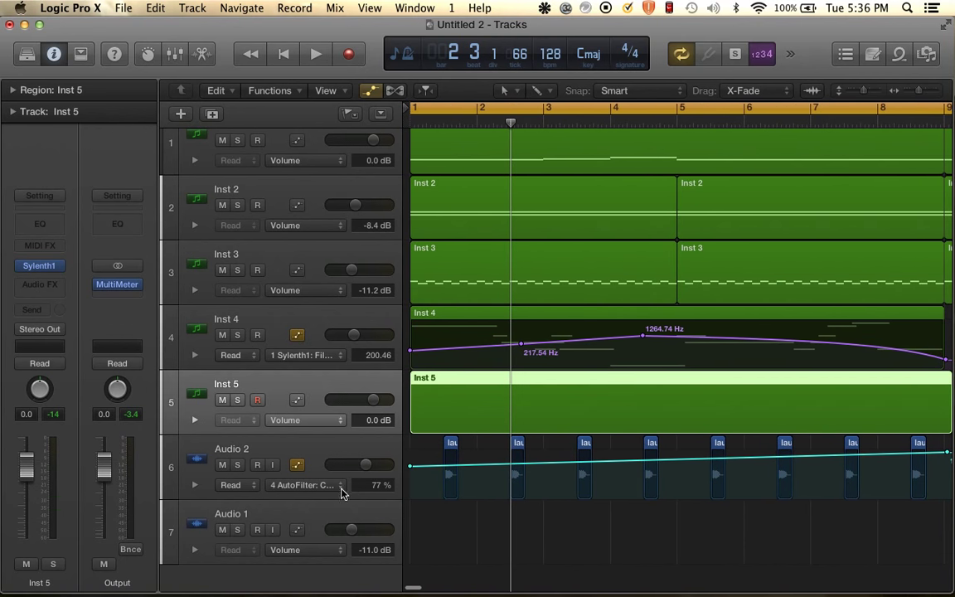
{"action": "key", "text": "super+Left"}
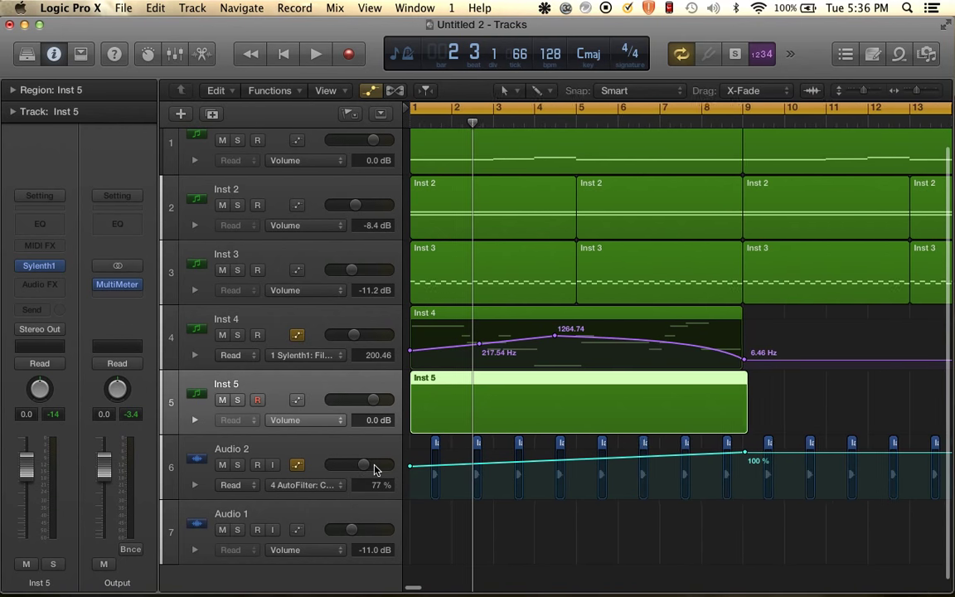
{"action": "double_click", "coordinate": [537, 397]}
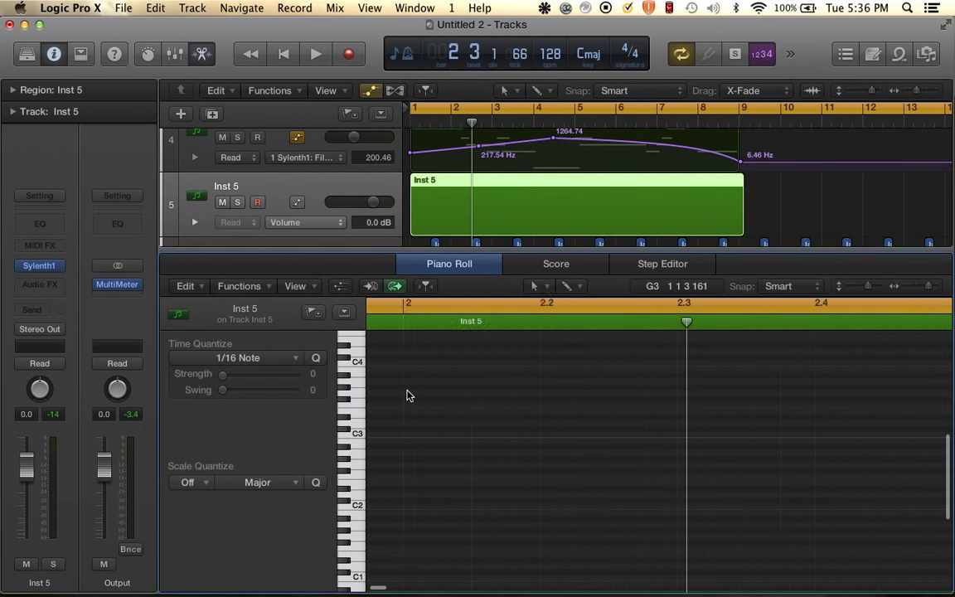
Insert a stereo Space Designer reverb on the Inst 5 track and raise its reverb output level.
{"action": "left_click", "coordinate": [47, 287]}
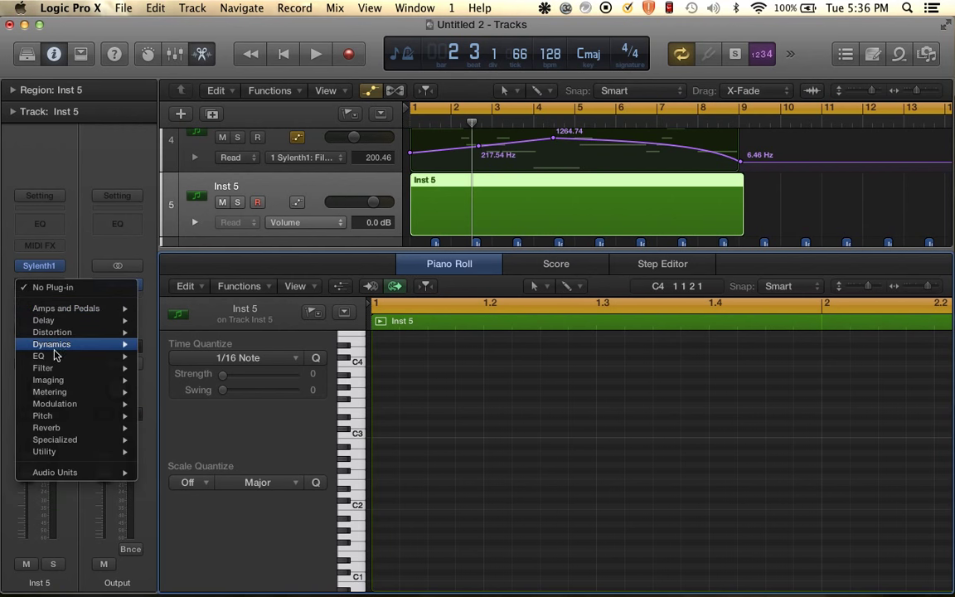
{"action": "mouse_move", "coordinate": [47, 427]}
{"action": "mouse_move", "coordinate": [206, 466]}
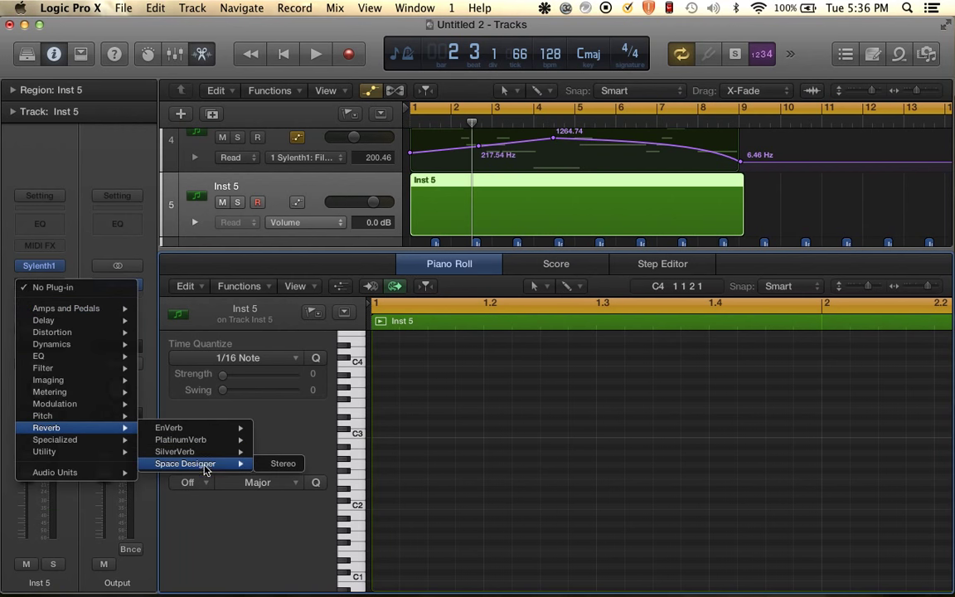
{"action": "left_click", "coordinate": [292, 465]}
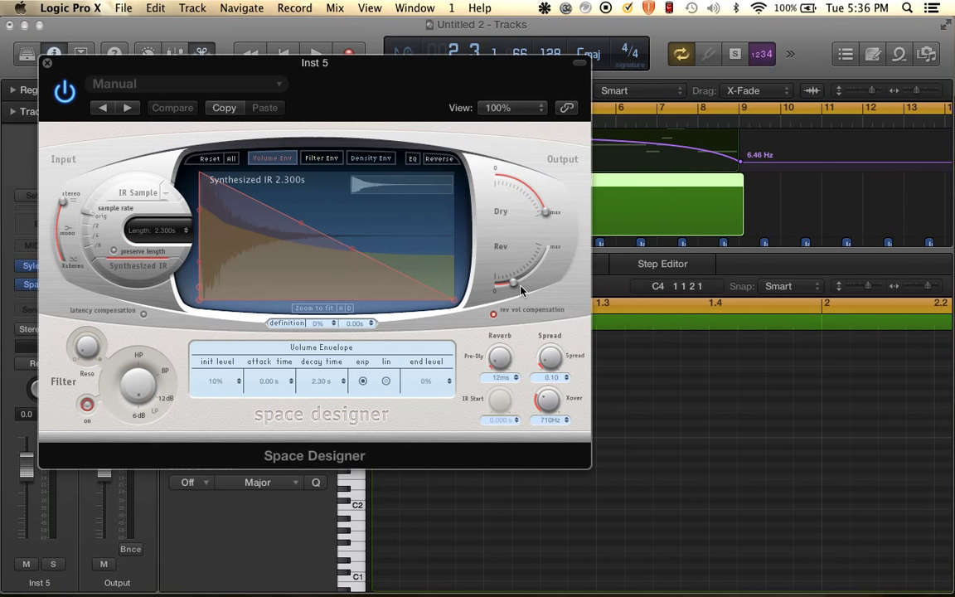
{"action": "left_click_drag", "start_coordinate": [521, 289], "coordinate": [552, 276]}
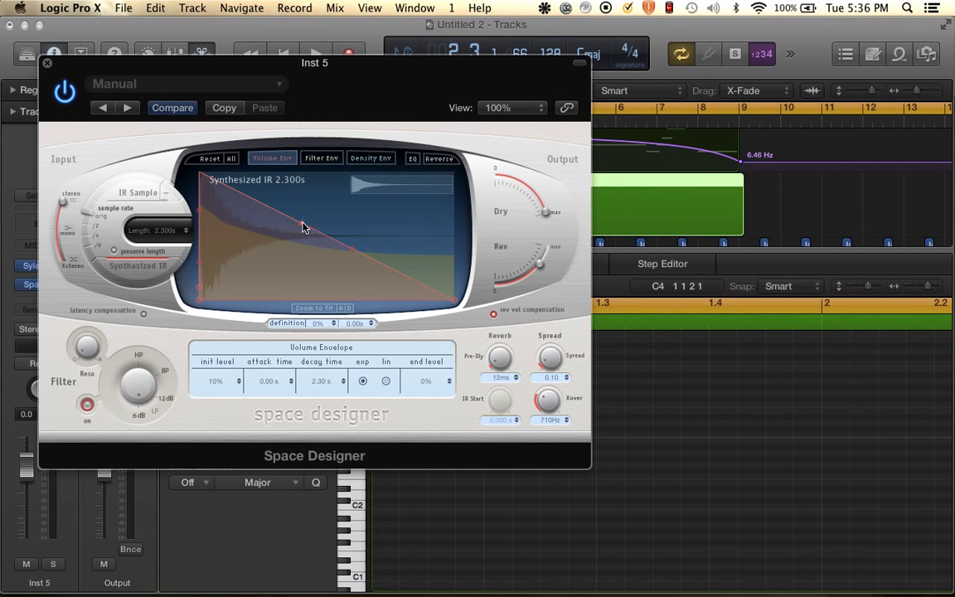
Bow Space Designer's volume envelope curve upward with a decay time of 4.90 s, and close the plug-in window.
{"action": "left_click_drag", "start_coordinate": [303, 227], "coordinate": [333, 41]}
{"action": "left_click_drag", "start_coordinate": [355, 245], "coordinate": [450, 152]}
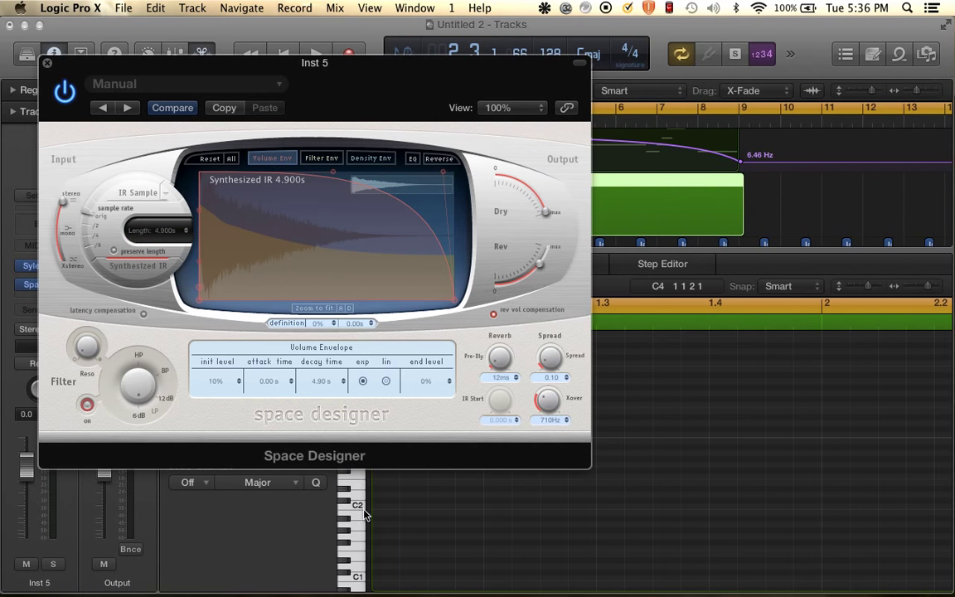
{"action": "scroll", "coordinate": [362, 508], "scroll_direction": "up", "scroll_amount": 5}
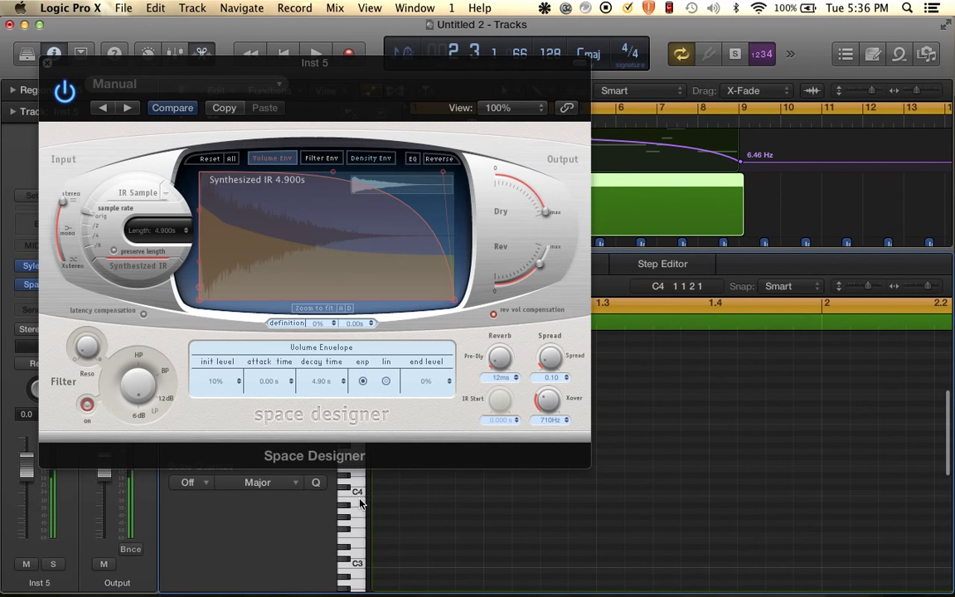
{"action": "left_click", "coordinate": [47, 64]}
Draw an eighth-note-long G4 at the start of bar 1 in the Inst 5 region.
{"action": "scroll", "coordinate": [354, 409], "scroll_direction": "up", "scroll_amount": 3}
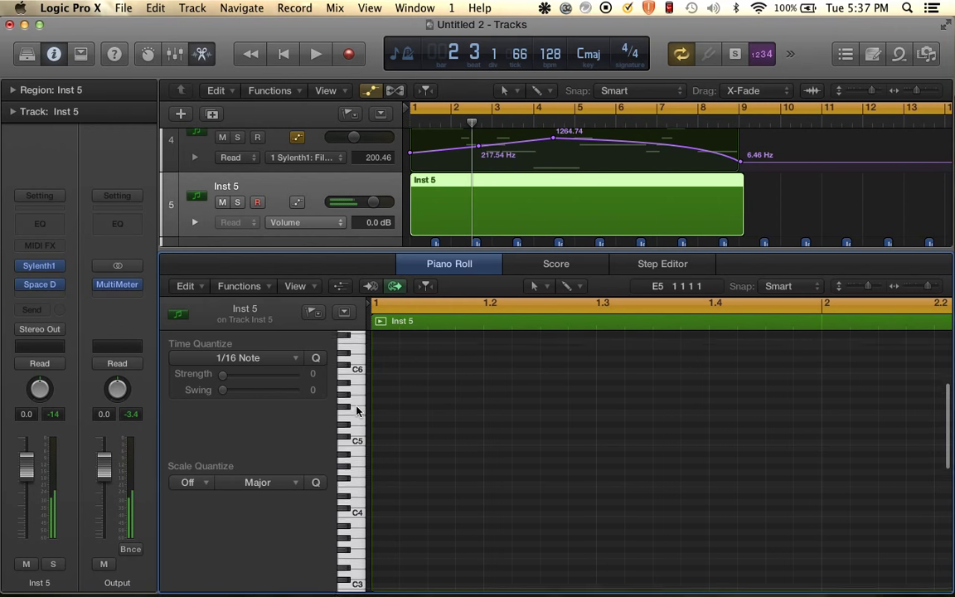
{"action": "scroll", "coordinate": [356, 464], "scroll_direction": "down", "scroll_amount": 1}
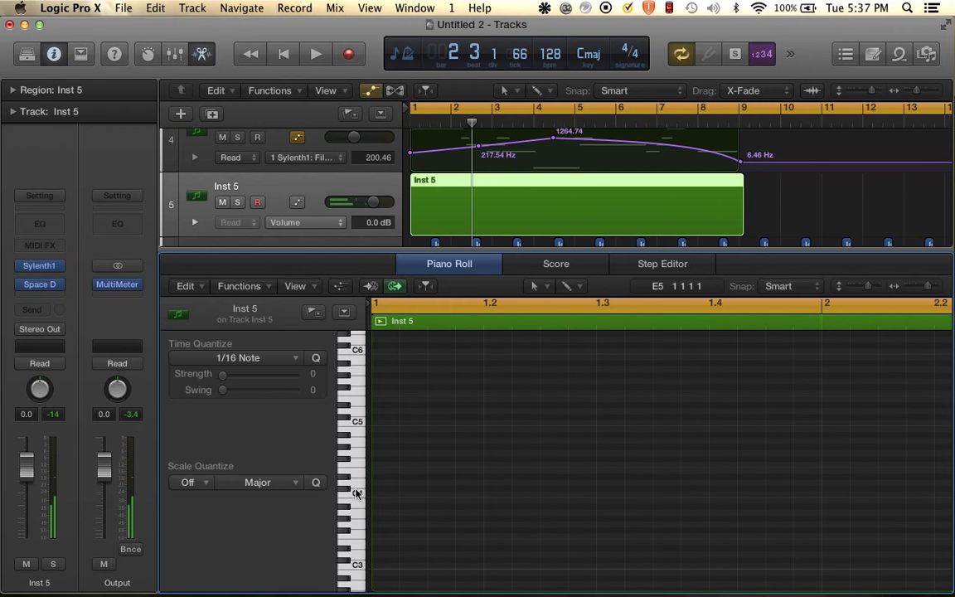
{"action": "left_click", "coordinate": [376, 495]}
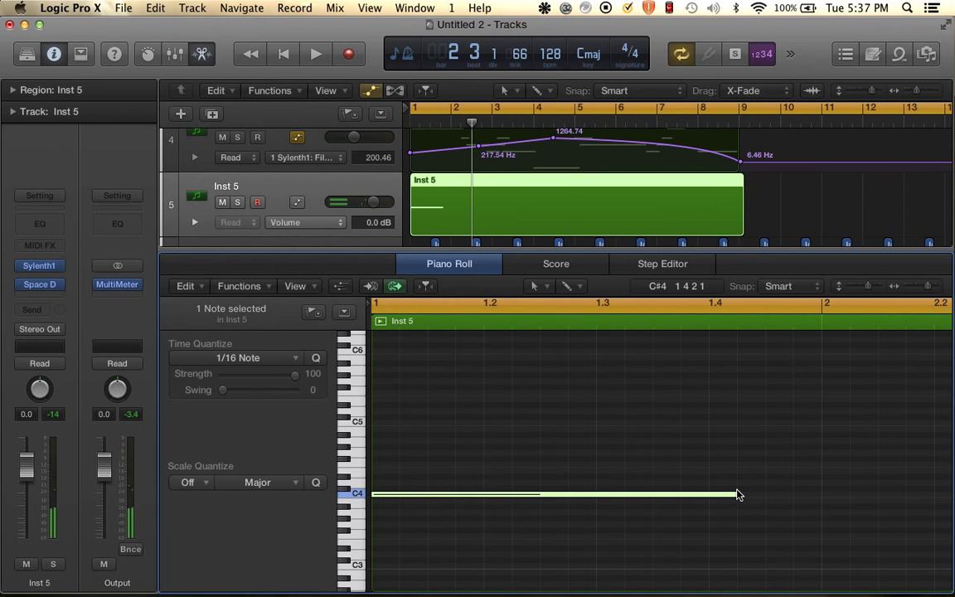
{"action": "left_click_drag", "start_coordinate": [734, 495], "coordinate": [399, 456]}
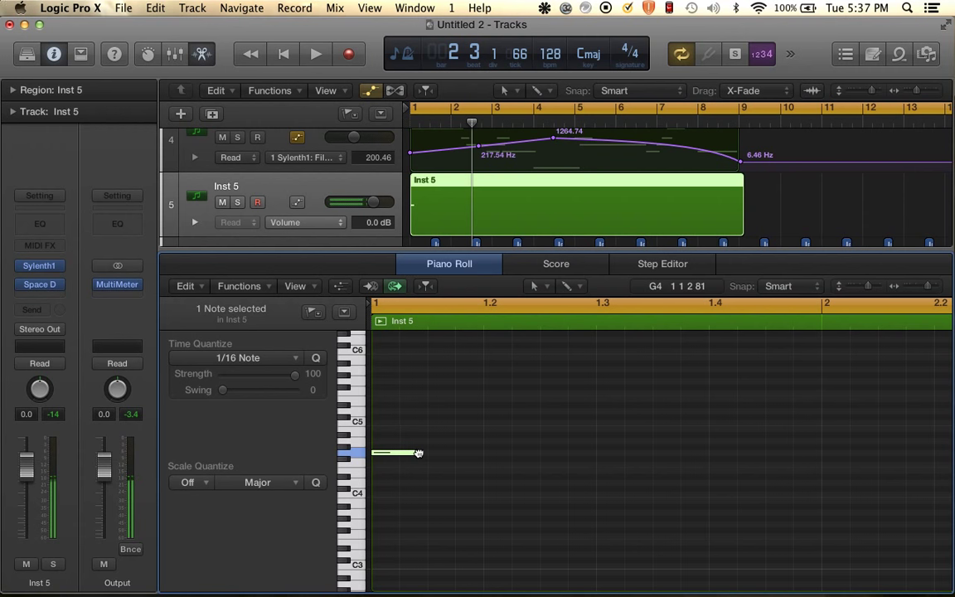
{"action": "key", "text": "space"}
{"action": "key", "text": "space"}
Add consecutive eighth notes E4, C4 and E4 after the opening G4 in bar 1.
{"action": "left_click_drag", "start_coordinate": [419, 452], "coordinate": [442, 471]}
{"action": "left_click", "coordinate": [440, 483]}
{"action": "key", "text": "space"}
{"action": "key", "text": "space"}
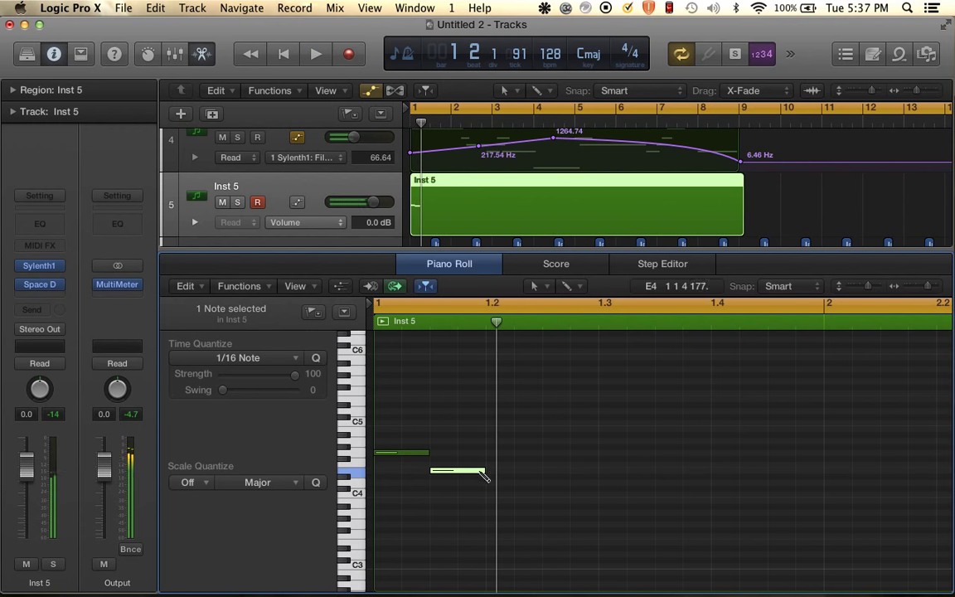
{"action": "left_click", "coordinate": [494, 489]}
{"action": "left_click_drag", "start_coordinate": [497, 490], "coordinate": [502, 496]}
{"action": "left_click", "coordinate": [549, 470]}
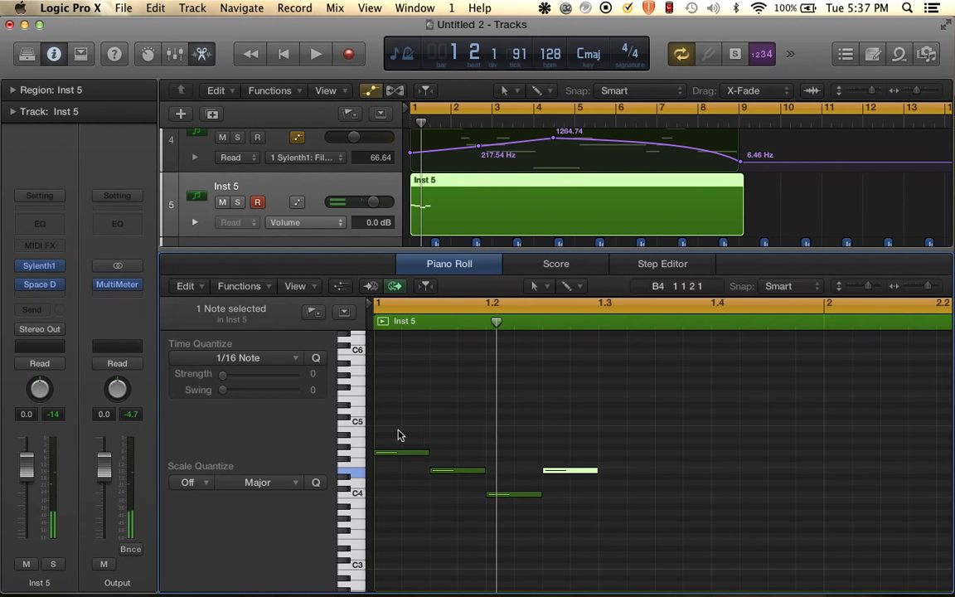
Repeat the four eighth notes once to fill bar 1.
{"action": "left_click_drag", "start_coordinate": [398, 431], "coordinate": [608, 513]}
{"action": "key", "text": "super+r"}
{"action": "left_click", "coordinate": [557, 246]}
{"action": "scroll", "coordinate": [493, 406], "scroll_direction": "down", "scroll_amount": 5}
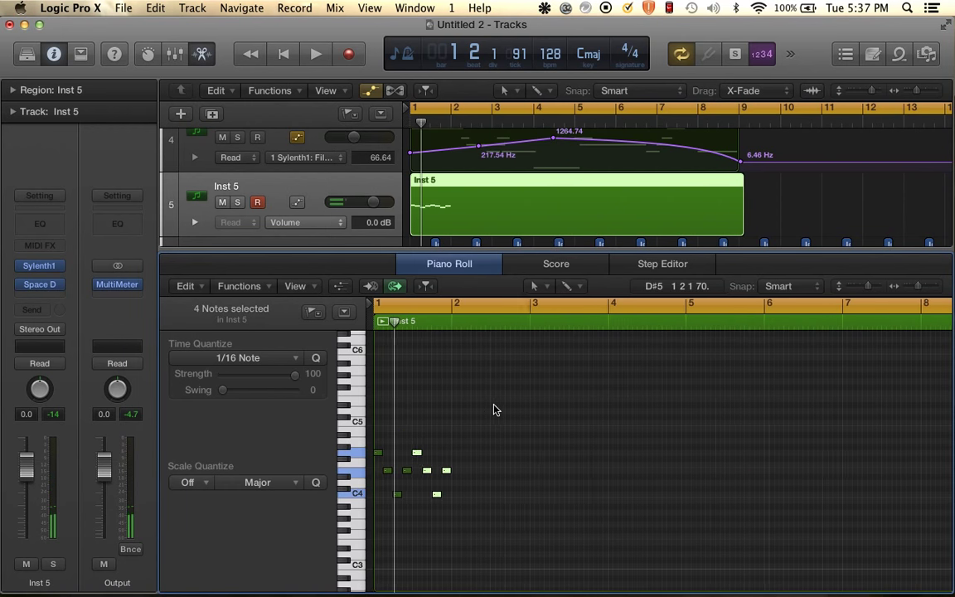
Repeat the eight-note pattern of bar 1 four times, one copy at a time, through the end of bar 5.
{"action": "key", "text": "super+a"}
{"action": "key", "text": "super+r"}
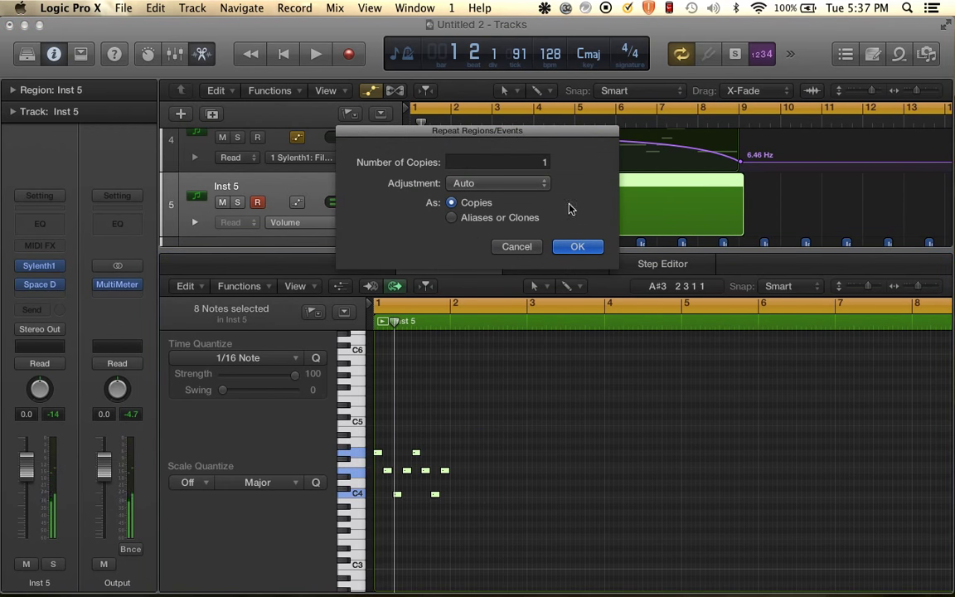
{"action": "left_click", "coordinate": [583, 248]}
{"action": "key", "text": "super+r"}
{"action": "left_click", "coordinate": [583, 248]}
{"action": "key", "text": "super+r"}
{"action": "left_click", "coordinate": [582, 248]}
{"action": "key", "text": "super+r"}
{"action": "left_click", "coordinate": [583, 248]}
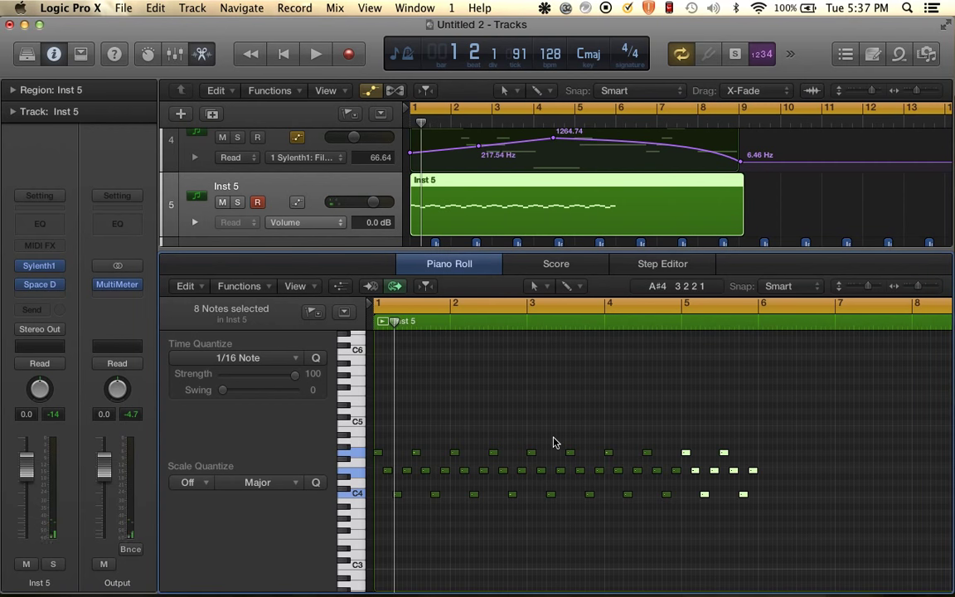
Start playback and repeat the eight-note pattern three more times so it fills the region up to bar 9.
{"action": "key", "text": "space"}
{"action": "key", "text": "super+Left"}
{"action": "key", "text": "super+Left"}
{"action": "key", "text": "super+Left"}
{"action": "key", "text": "super+r"}
{"action": "left_click", "coordinate": [572, 245]}
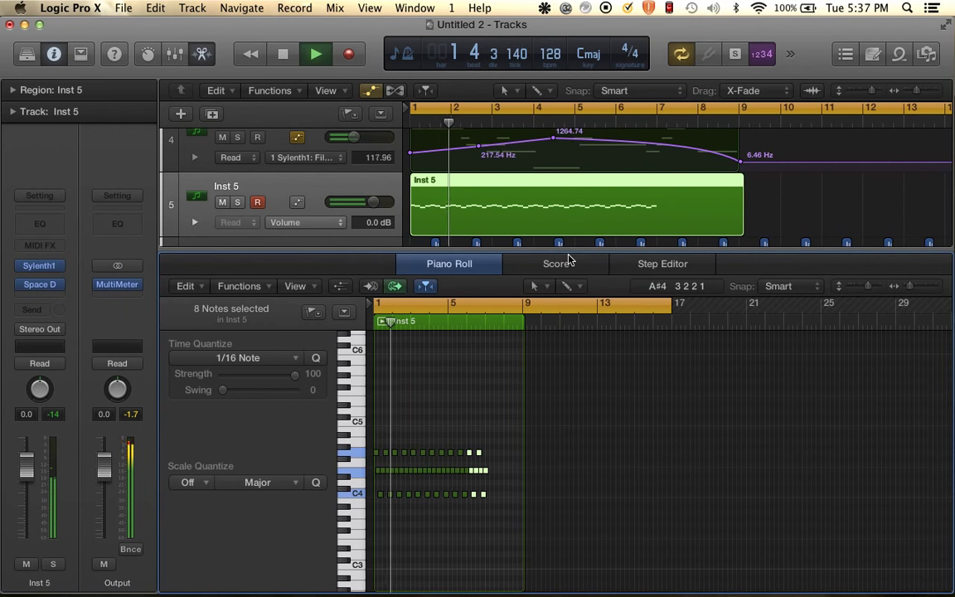
{"action": "key", "text": "super+r"}
{"action": "left_click", "coordinate": [570, 247]}
{"action": "key", "text": "super+r"}
{"action": "left_click", "coordinate": [570, 247]}
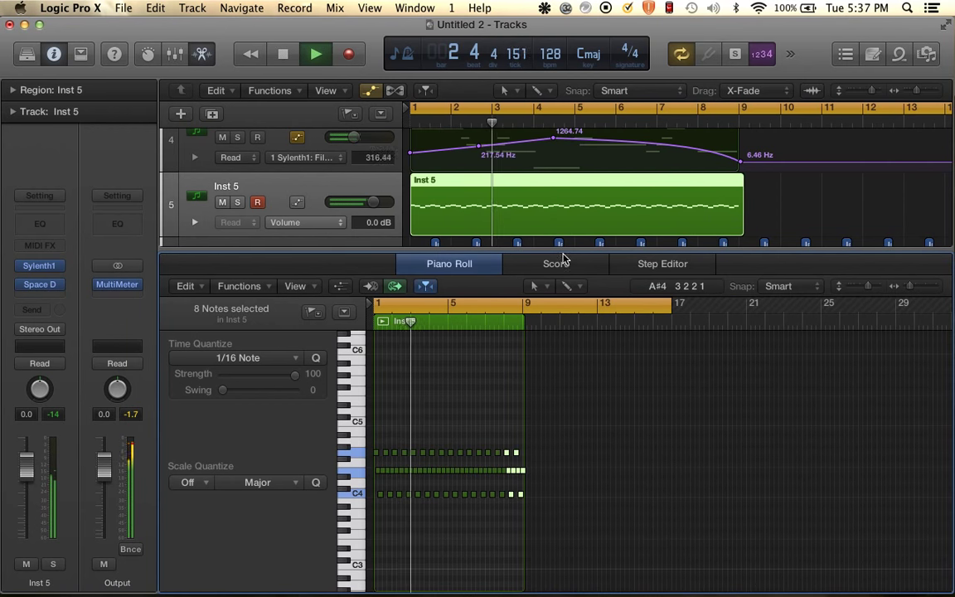
Pan the Inst 5 track to -46 and give the track area more height above the Piano Roll.
{"action": "left_click_drag", "start_coordinate": [40, 388], "coordinate": [17, 460]}
{"action": "key", "text": "space"}
{"action": "left_click_drag", "start_coordinate": [490, 250], "coordinate": [505, 284]}
Delete every note in the Inst 5 region except the first G4.
{"action": "scroll", "coordinate": [493, 533], "scroll_direction": "up", "scroll_amount": 3}
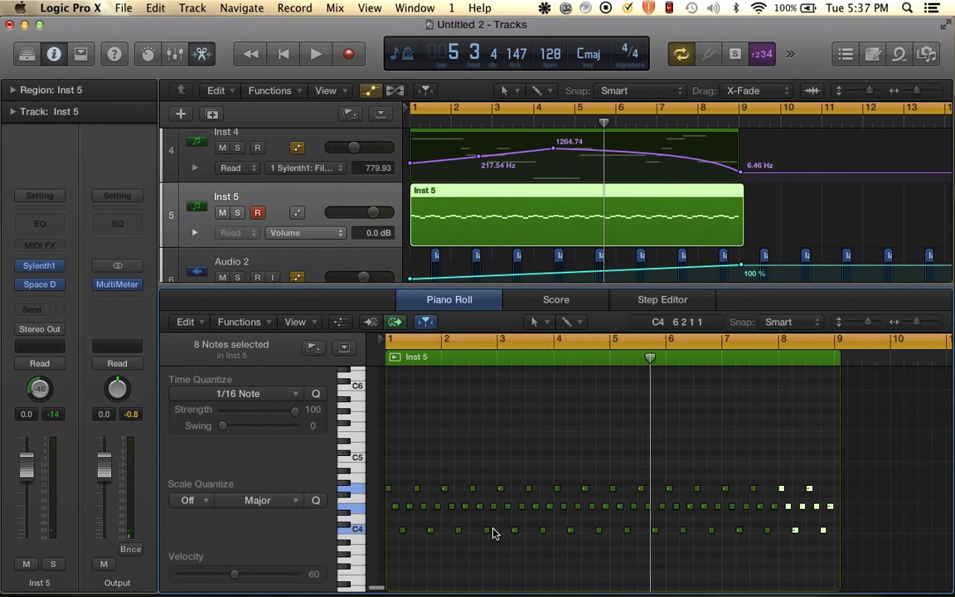
{"action": "scroll", "coordinate": [493, 534], "scroll_direction": "right", "scroll_amount": 1}
{"action": "left_click_drag", "start_coordinate": [385, 478], "coordinate": [835, 545]}
{"action": "key", "text": "Delete"}
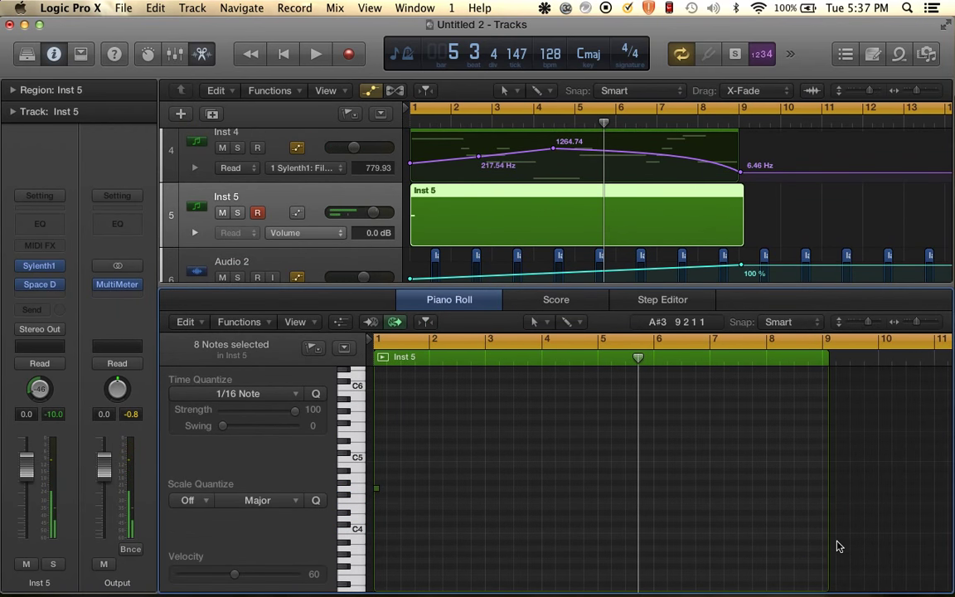
Audition the Inst 1 track soloed from the project start, and clear its solo.
{"action": "scroll", "coordinate": [392, 496], "scroll_direction": "up", "scroll_amount": 3}
{"action": "scroll", "coordinate": [436, 114], "scroll_direction": "up", "scroll_amount": 1}
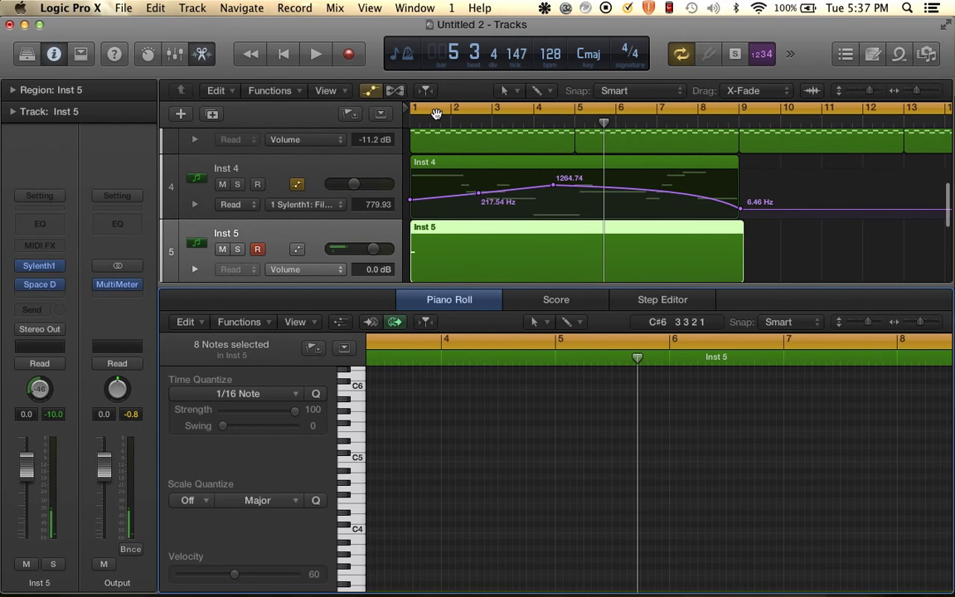
{"action": "scroll", "coordinate": [436, 113], "scroll_direction": "up", "scroll_amount": 3}
{"action": "left_click", "coordinate": [238, 157]}
{"action": "key", "text": "Return"}
{"action": "key", "text": "space"}
{"action": "key", "text": "space"}
{"action": "left_click", "coordinate": [238, 157]}
{"action": "scroll", "coordinate": [448, 205], "scroll_direction": "down", "scroll_amount": 2}
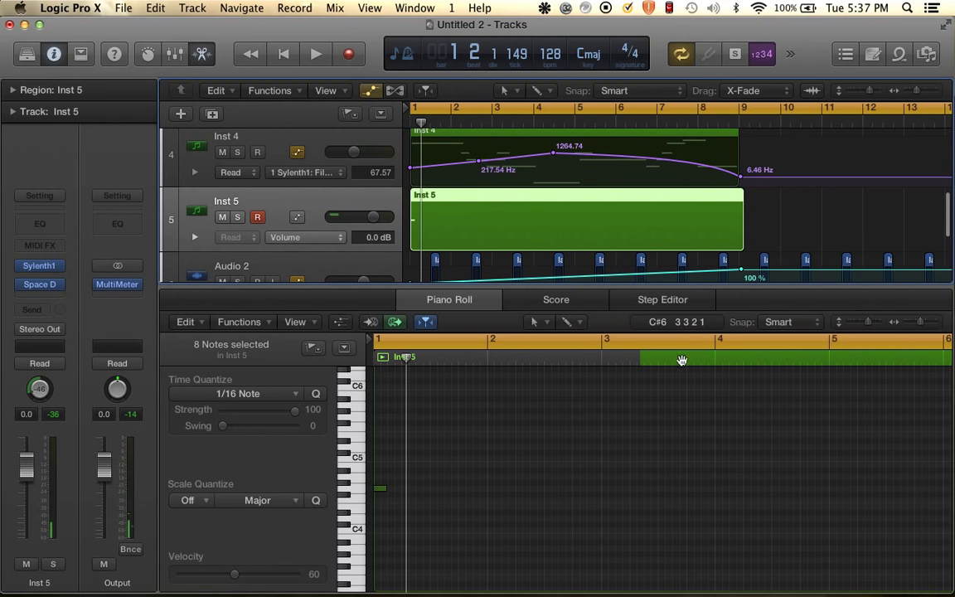
Shorten the first G4 to a sixteenth note and follow it with sixteenth notes E4, C4 and E4.
{"action": "scroll", "coordinate": [578, 505], "scroll_direction": "up", "scroll_amount": 5}
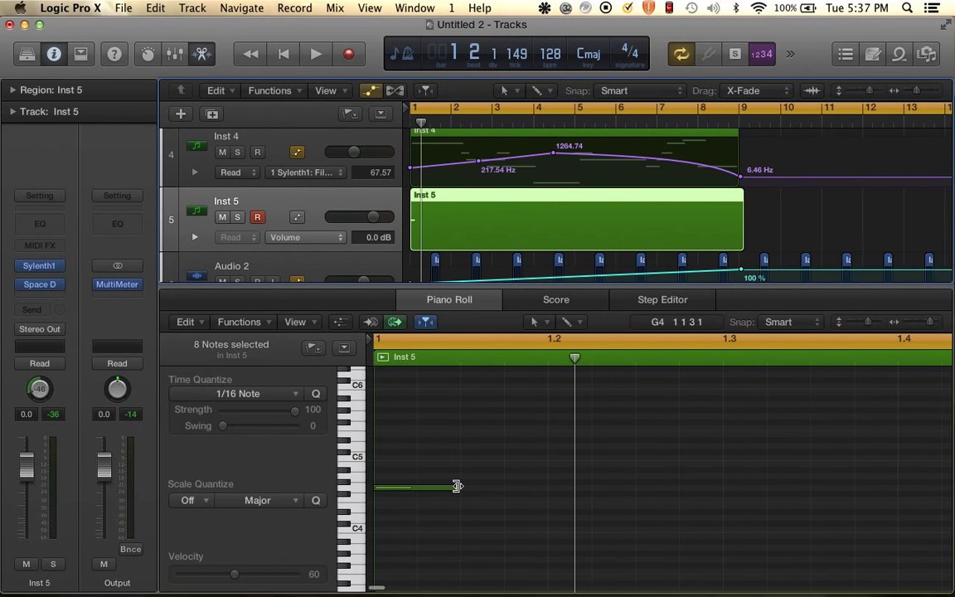
{"action": "left_click_drag", "start_coordinate": [457, 486], "coordinate": [417, 487]}
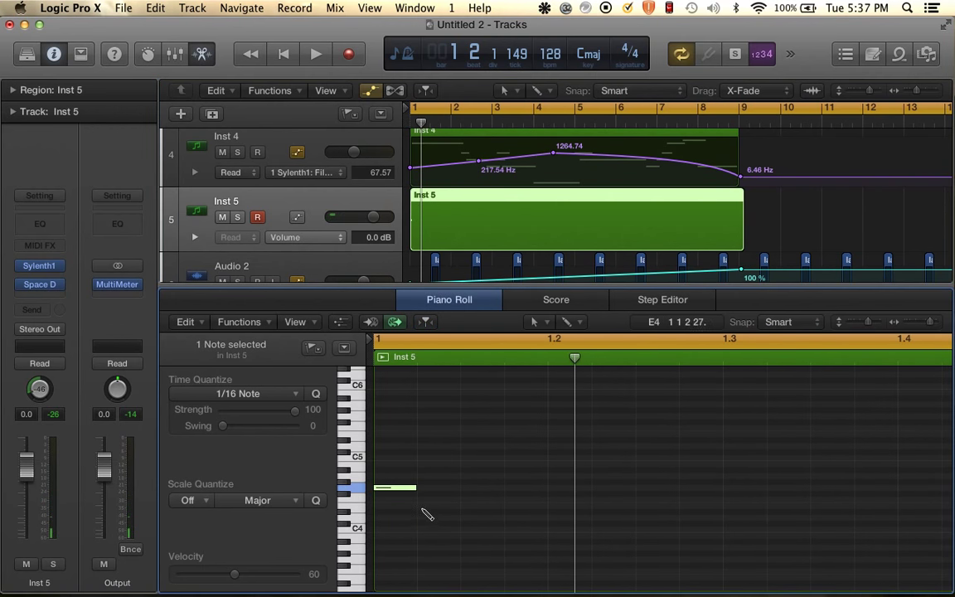
{"action": "left_click", "coordinate": [423, 508], "text": "super"}
{"action": "left_click", "coordinate": [466, 530], "text": "super"}
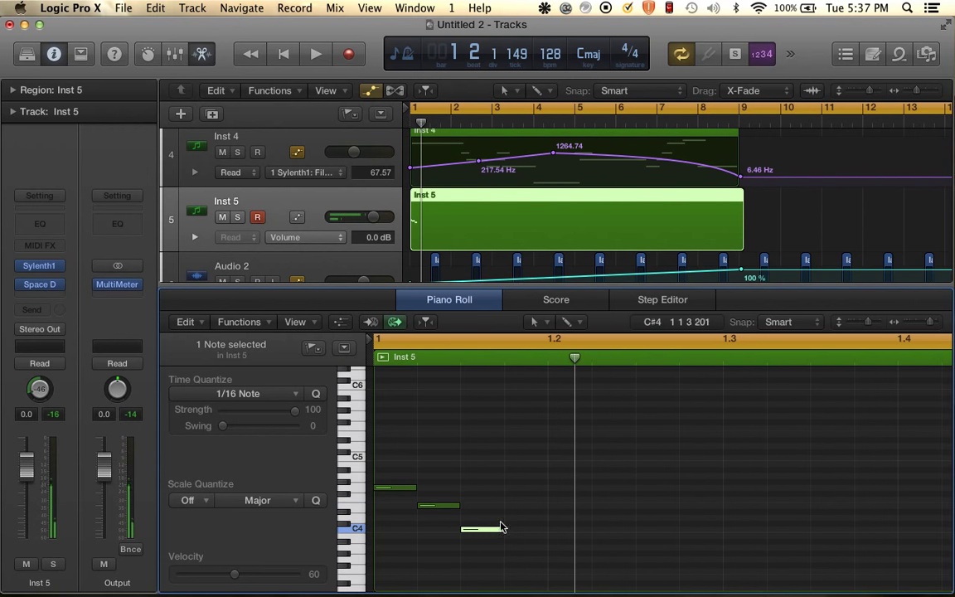
{"action": "left_click", "coordinate": [507, 506], "text": "super"}
{"action": "key", "text": "space"}
{"action": "key", "text": "space"}
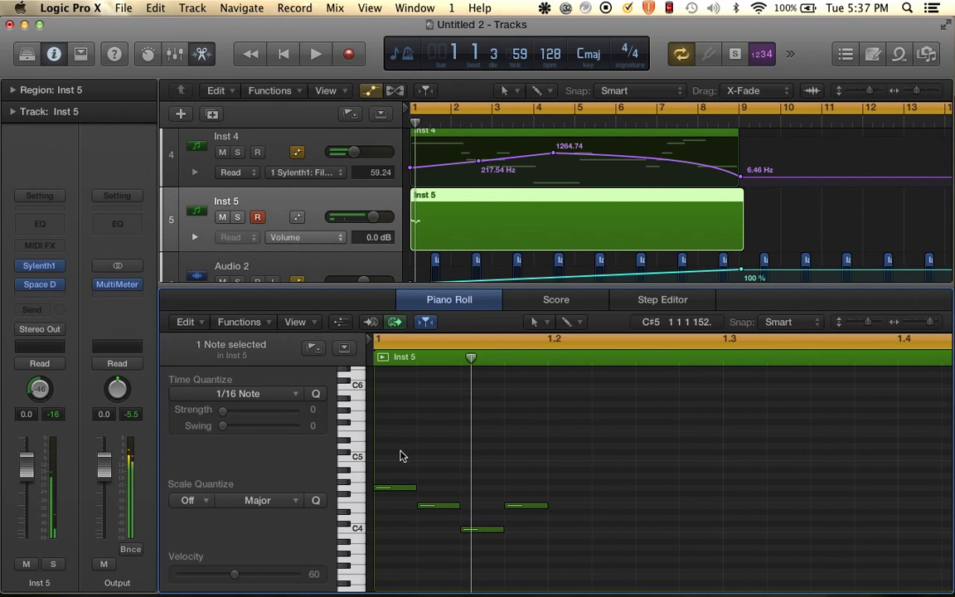
Repeat the four sixteenth notes once and play the result briefly.
{"action": "key", "text": "super+a"}
{"action": "key", "text": "super+r"}
{"action": "key", "text": "Return"}
{"action": "key", "text": "space"}
{"action": "key", "text": "super+Left"}
{"action": "key", "text": "super+Left"}
{"action": "key", "text": "super+Left"}
{"action": "key", "text": "super+Left"}
{"action": "key", "text": "super+Left"}
{"action": "key", "text": "super+Left"}
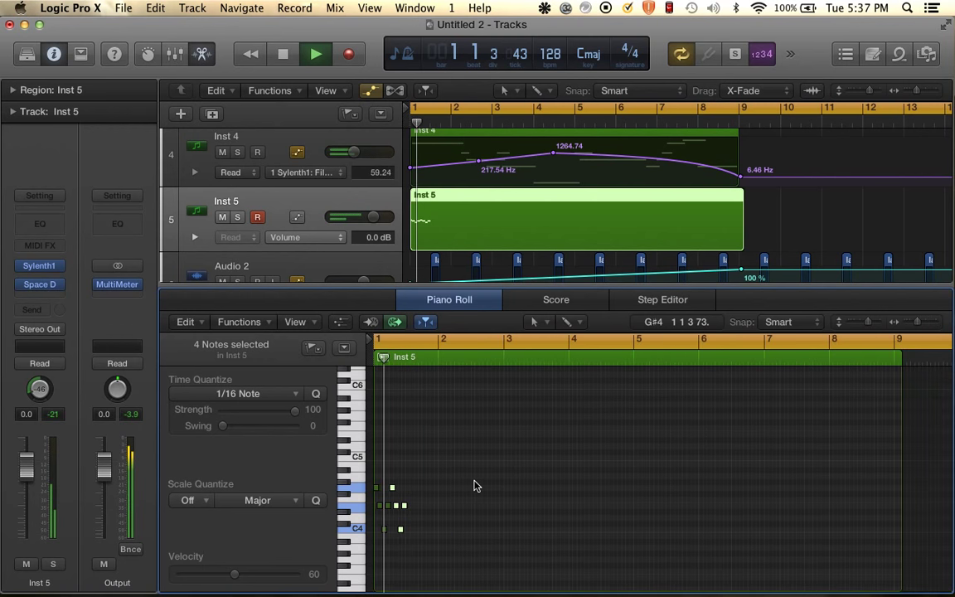
{"action": "key", "text": "space"}
Repeat the eight-note pluck pattern past bar 3 of the Inst 5 region, trim the region to end there, and loop it to bar 9.
{"action": "left_click_drag", "start_coordinate": [440, 548], "coordinate": [360, 473]}
{"action": "key", "text": "super+r"}
{"action": "left_click", "coordinate": [570, 246]}
{"action": "key", "text": "super+r"}
{"action": "left_click", "coordinate": [571, 246]}
{"action": "key", "text": "super+r"}
{"action": "left_click", "coordinate": [570, 246]}
{"action": "key", "text": "super+r"}
{"action": "left_click", "coordinate": [572, 248]}
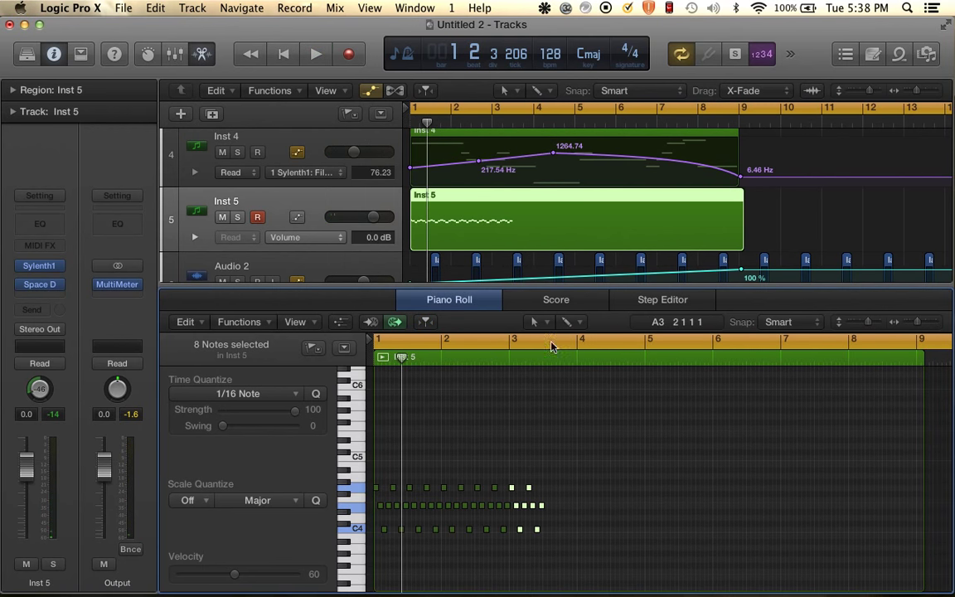
{"action": "left_click_drag", "start_coordinate": [740, 234], "coordinate": [739, 208]}
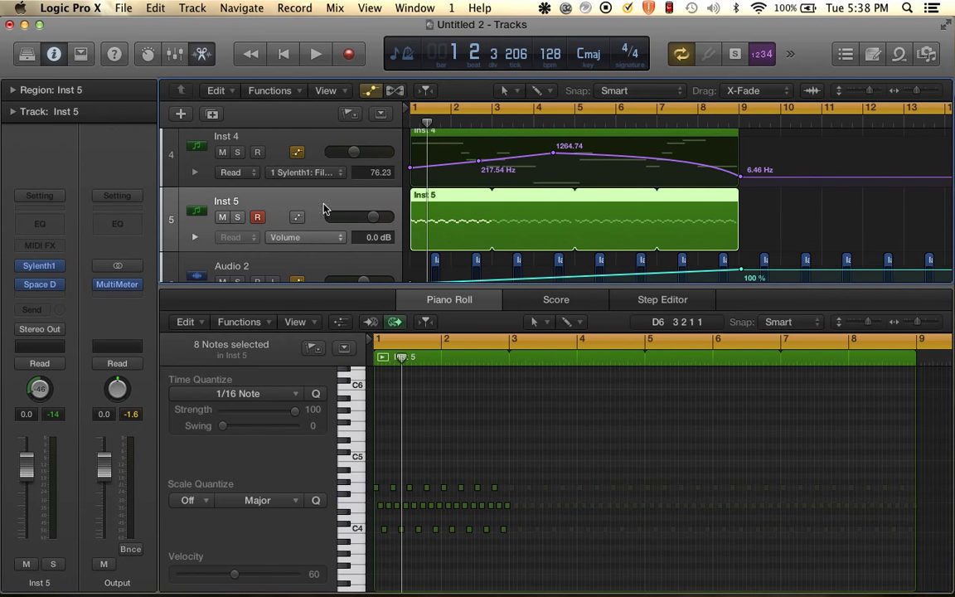
Enlarge the tracks area and lower the Inst 5 track volume to -14.2 dB during playback.
{"action": "left_click_drag", "start_coordinate": [401, 285], "coordinate": [400, 477]}
{"action": "key", "text": "space"}
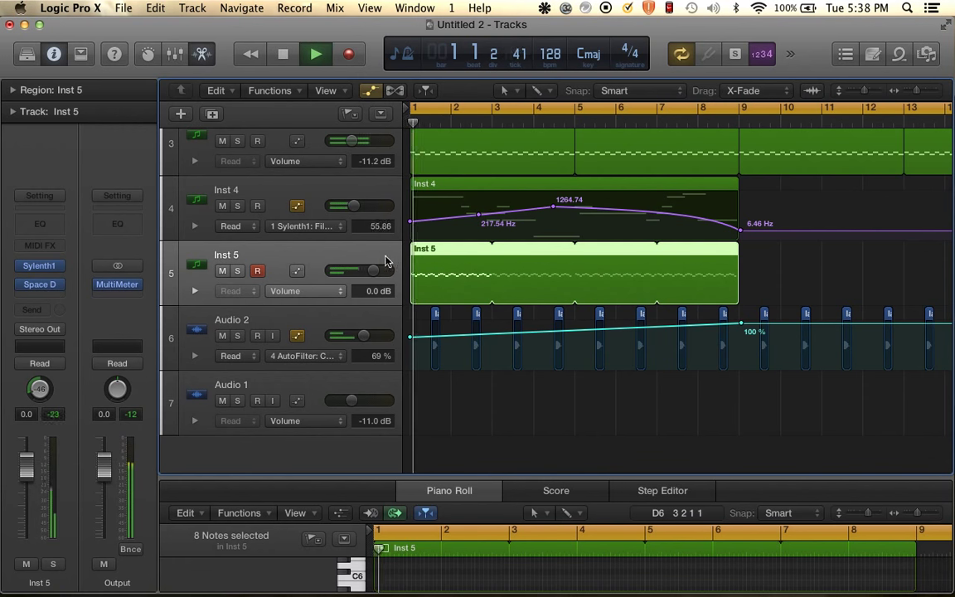
{"action": "left_click_drag", "start_coordinate": [374, 270], "coordinate": [346, 271]}
{"action": "key", "text": "space"}
Show volume automation on Inst 5 and ramp it up from a lower point at bar 1 to -14.2 dB at bar 5.
{"action": "left_click", "coordinate": [297, 271]}
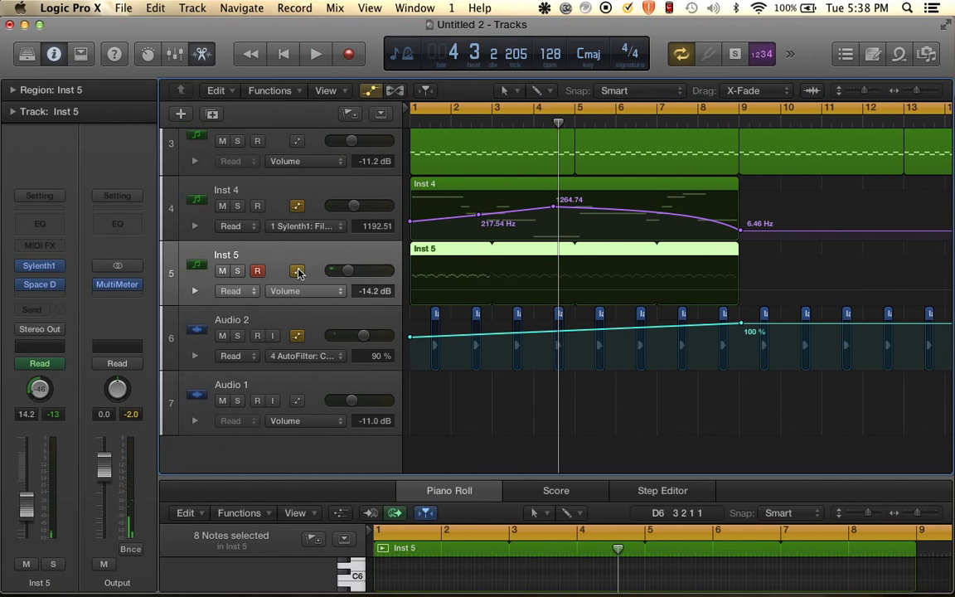
{"action": "left_click", "coordinate": [571, 289]}
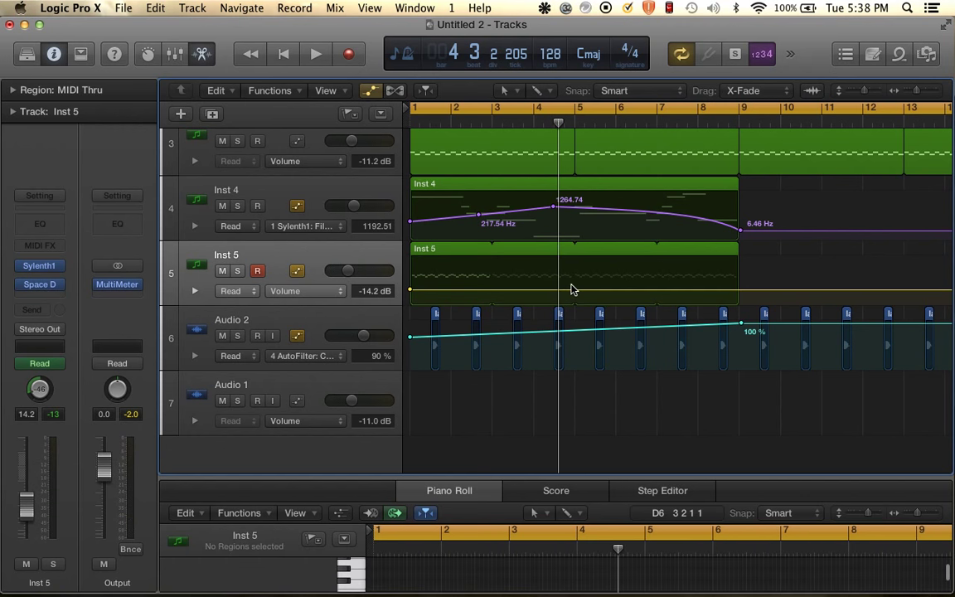
{"action": "left_click", "coordinate": [576, 290]}
{"action": "left_click_drag", "start_coordinate": [412, 293], "coordinate": [410, 297]}
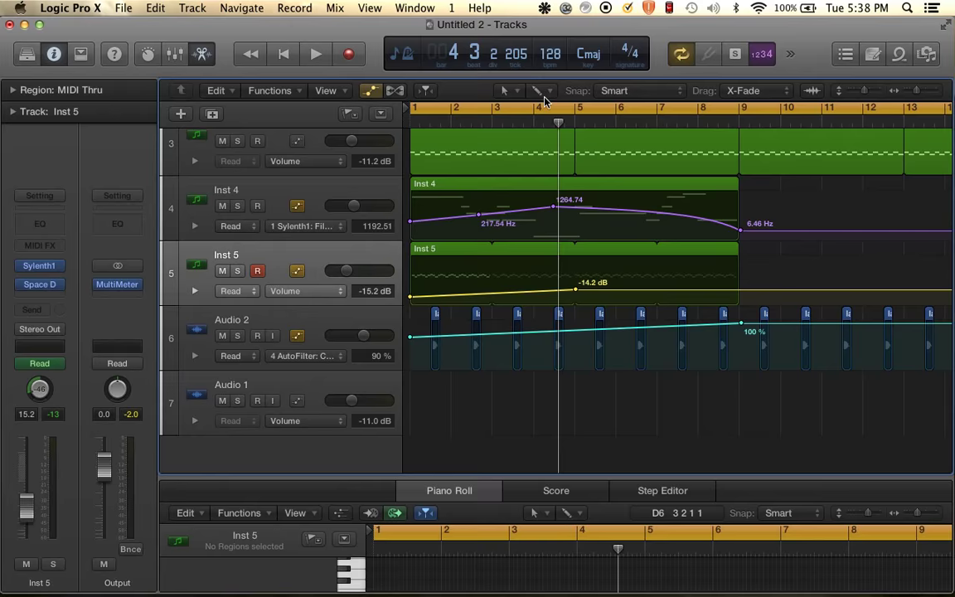
Bend the Inst 5 volume ramp with the Automation Curve tool, lower its start point and keep its end point at bar 5.
{"action": "left_click", "coordinate": [541, 92]}
{"action": "left_click", "coordinate": [573, 324]}
{"action": "left_click_drag", "start_coordinate": [512, 296], "coordinate": [559, 290]}
{"action": "left_click", "coordinate": [410, 296]}
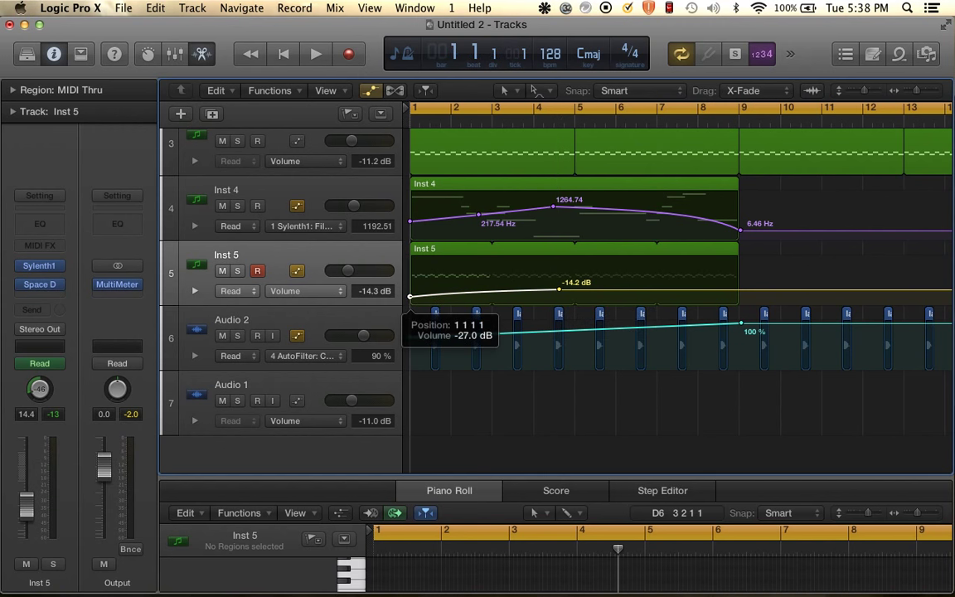
{"action": "left_click_drag", "start_coordinate": [409, 297], "coordinate": [410, 302]}
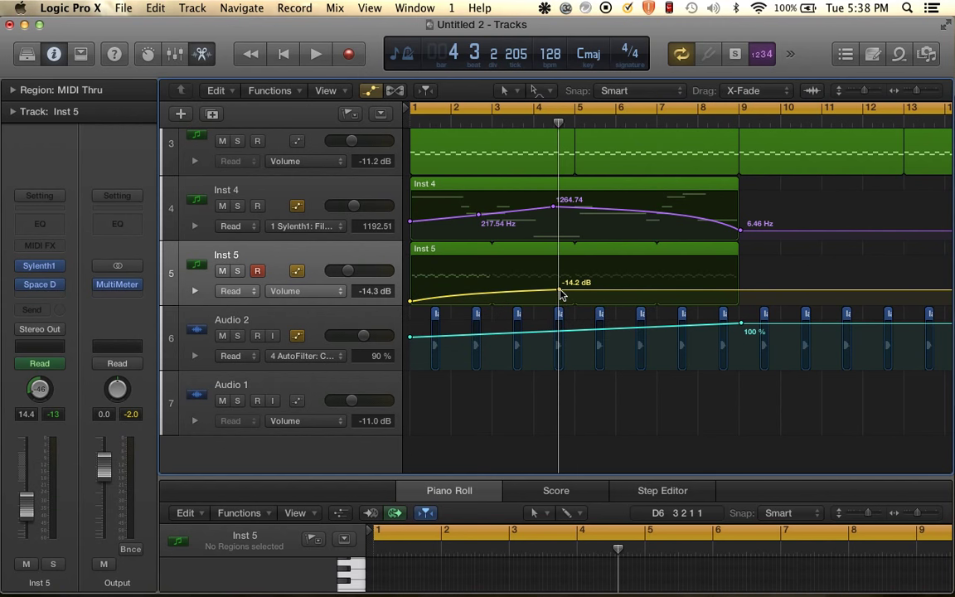
{"action": "left_click_drag", "start_coordinate": [560, 291], "coordinate": [575, 291]}
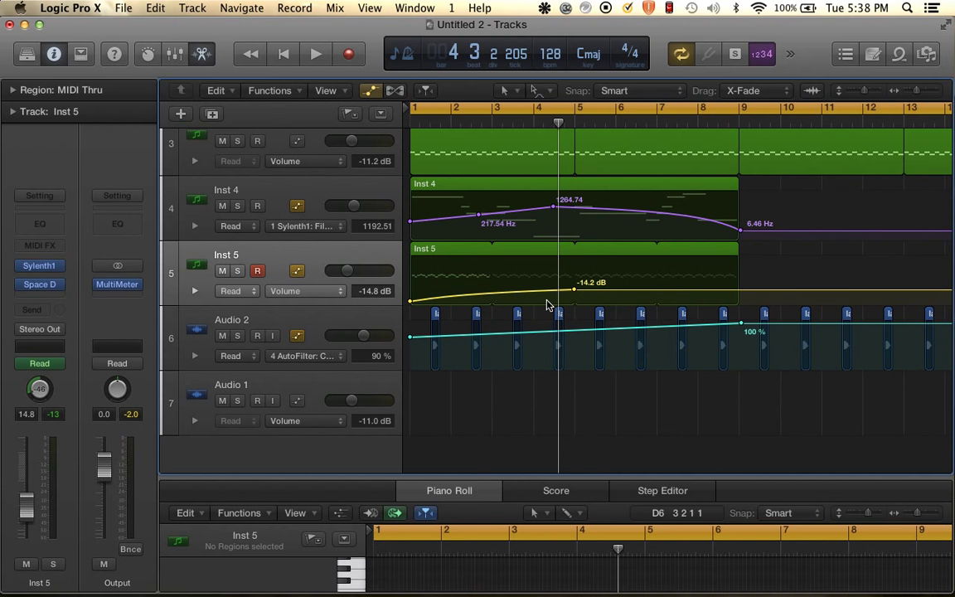
Play the arrangement through to bar 9 and review the Inst 2 to Inst 5 regions.
{"action": "key", "text": "space"}
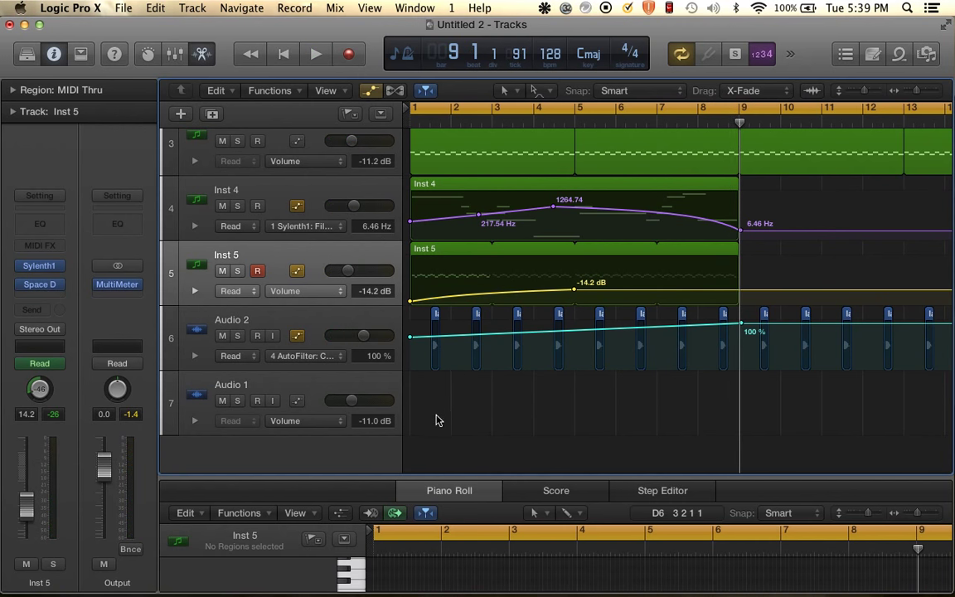
{"action": "scroll", "coordinate": [485, 401], "scroll_direction": "up", "scroll_amount": 5}
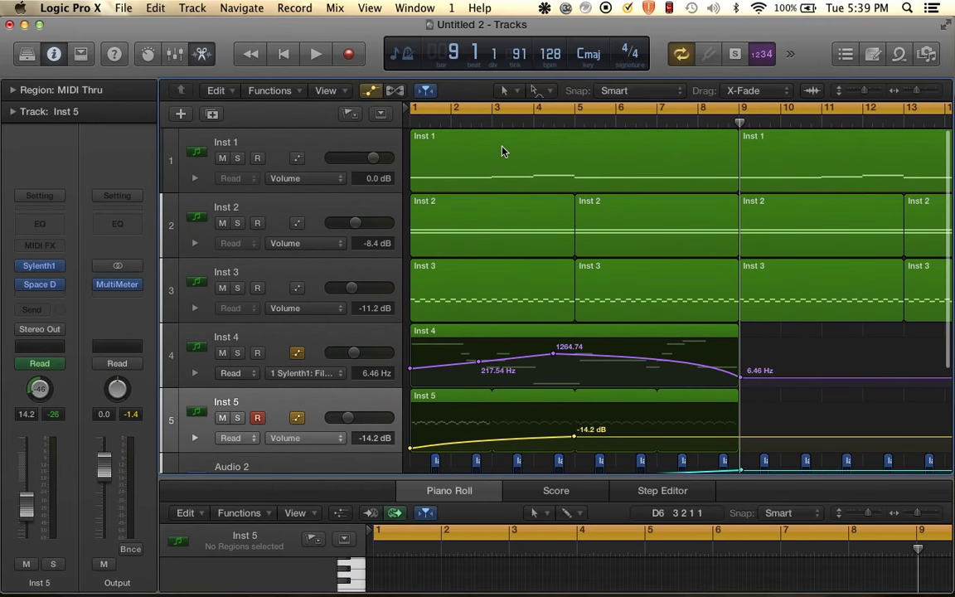
{"action": "scroll", "coordinate": [501, 151], "scroll_direction": "down", "scroll_amount": 1}
{"action": "left_click", "coordinate": [503, 191]}
{"action": "left_click", "coordinate": [593, 211]}
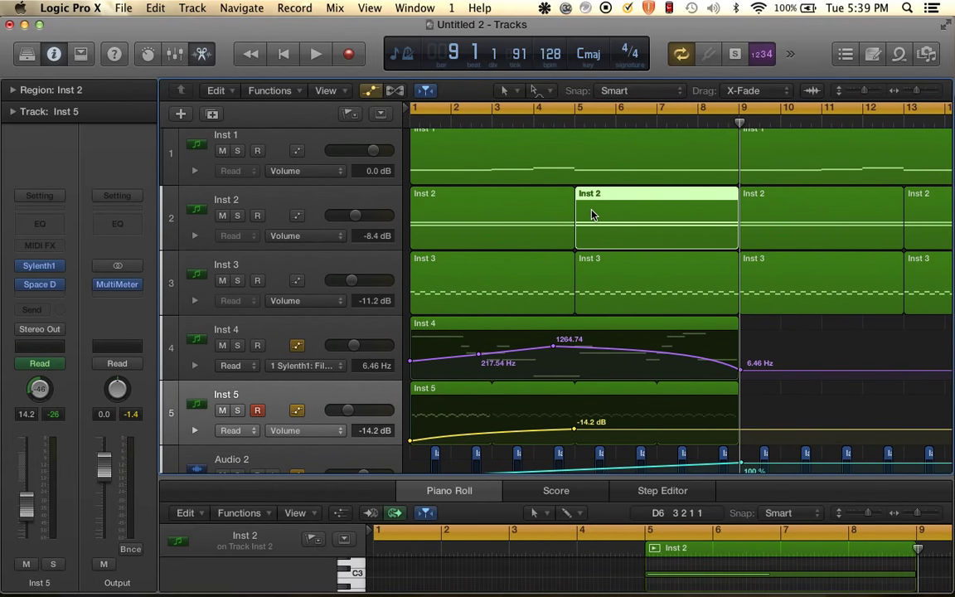
{"action": "left_click", "coordinate": [499, 281]}
{"action": "left_click", "coordinate": [591, 277]}
{"action": "scroll", "coordinate": [591, 279], "scroll_direction": "down", "scroll_amount": 1}
{"action": "scroll", "coordinate": [590, 278], "scroll_direction": "down", "scroll_amount": 2}
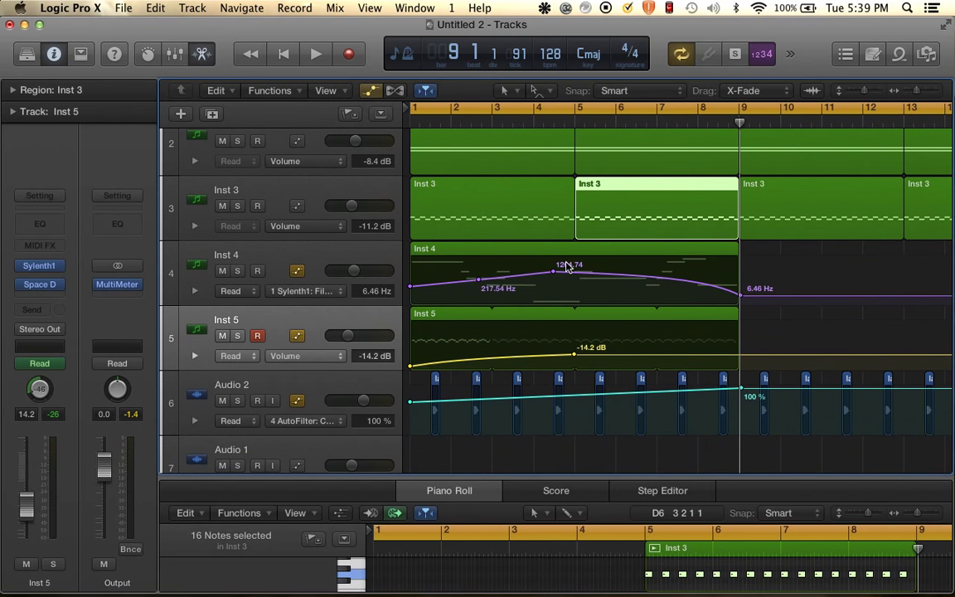
{"action": "scroll", "coordinate": [518, 306], "scroll_direction": "down", "scroll_amount": 1}
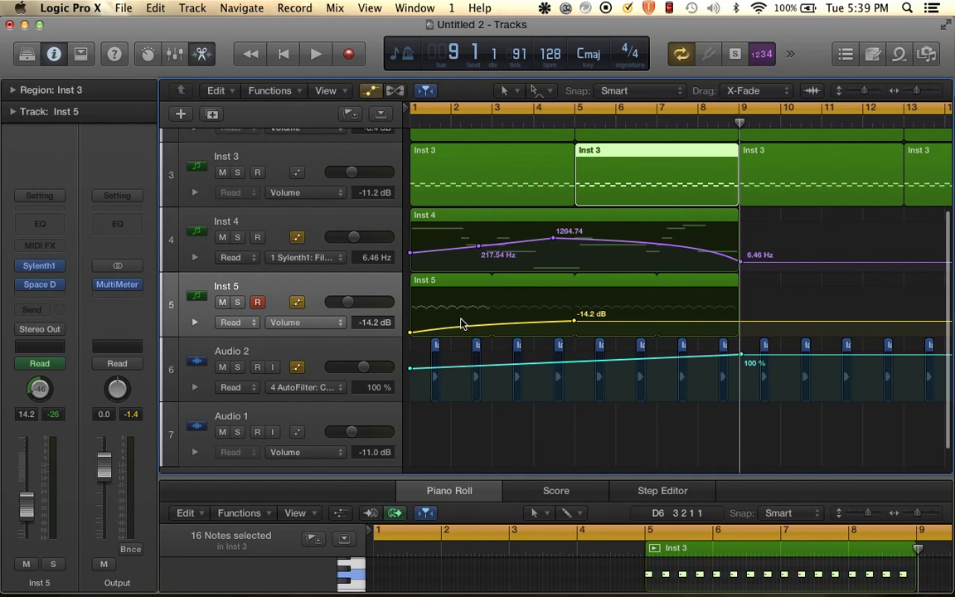
{"action": "scroll", "coordinate": [447, 361], "scroll_direction": "down", "scroll_amount": 1}
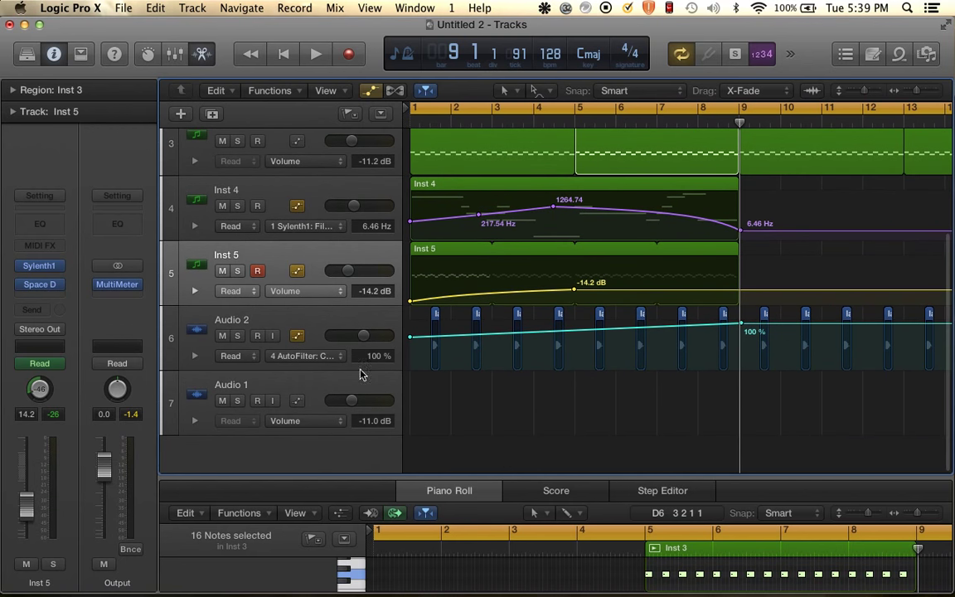
{"action": "left_click", "coordinate": [322, 317]}
{"action": "left_click", "coordinate": [321, 408]}
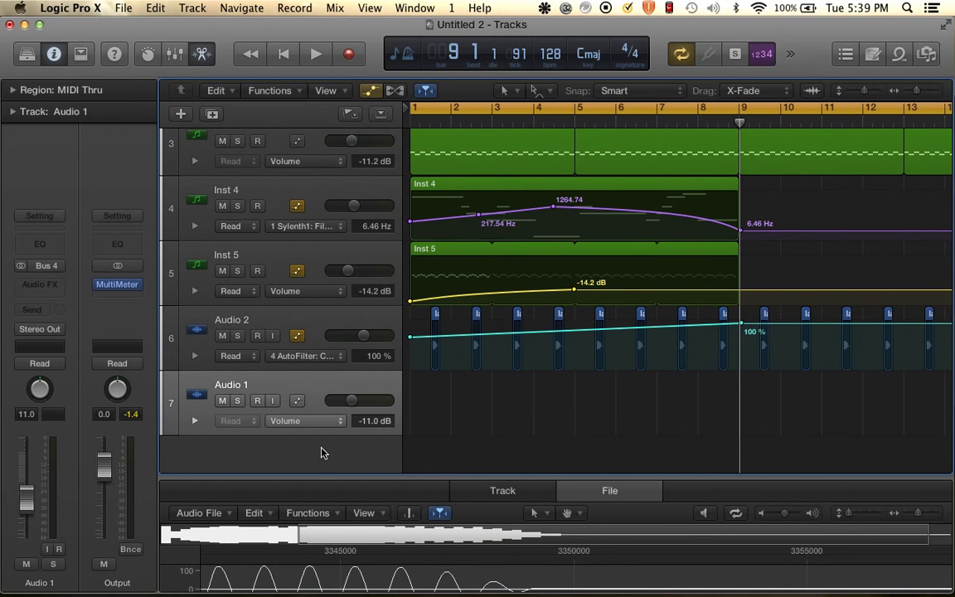
{"action": "double_click", "coordinate": [322, 453]}
{"action": "key", "text": "super+z"}
Close the audio editor so the tracks area fills the window.
{"action": "scroll", "coordinate": [580, 406], "scroll_direction": "up", "scroll_amount": 1}
{"action": "scroll", "coordinate": [571, 406], "scroll_direction": "right", "scroll_amount": 1}
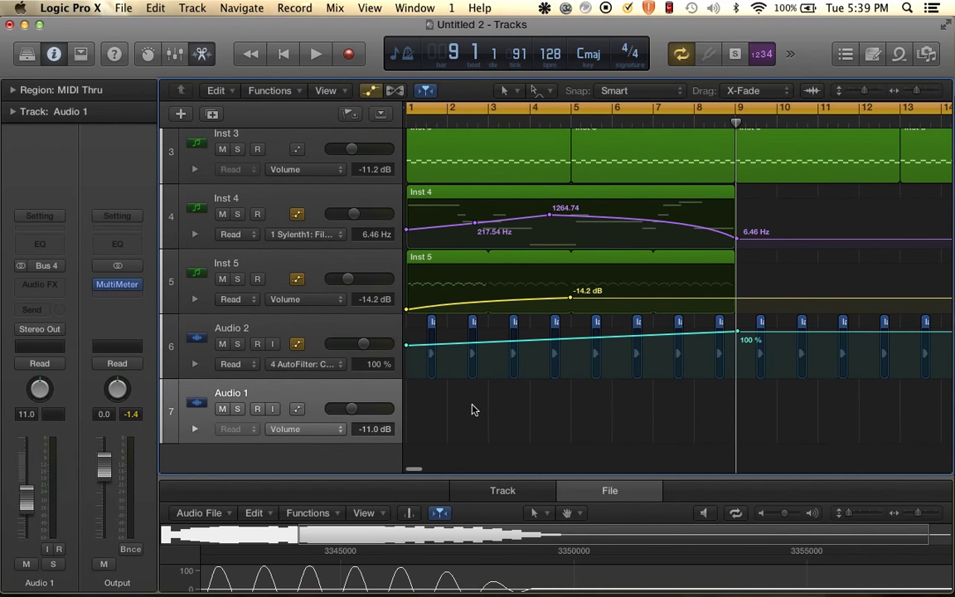
{"action": "scroll", "coordinate": [613, 294], "scroll_direction": "up", "scroll_amount": 1}
{"action": "scroll", "coordinate": [590, 433], "scroll_direction": "down", "scroll_amount": 2}
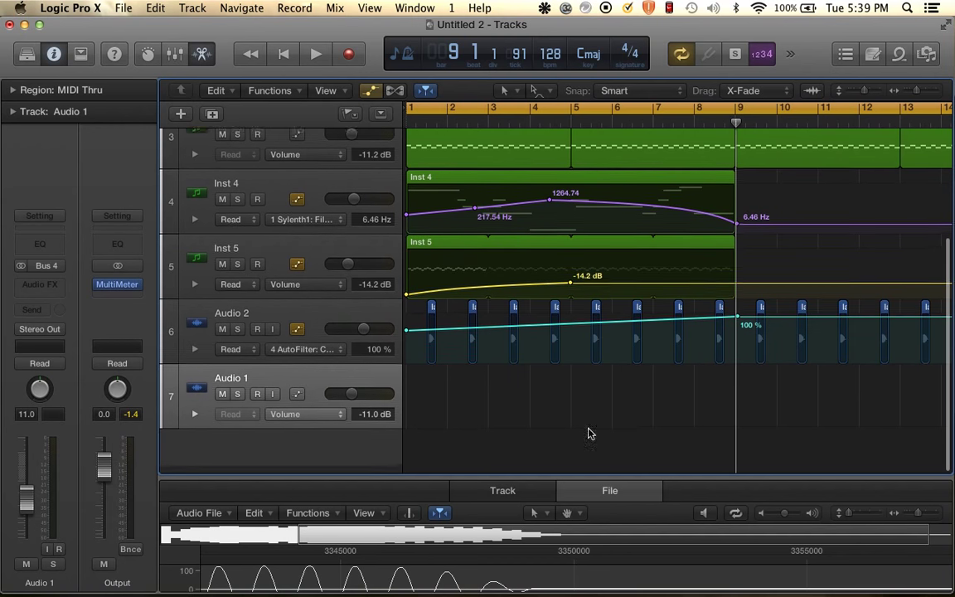
{"action": "scroll", "coordinate": [582, 431], "scroll_direction": "up", "scroll_amount": 5}
{"action": "key", "text": "e"}
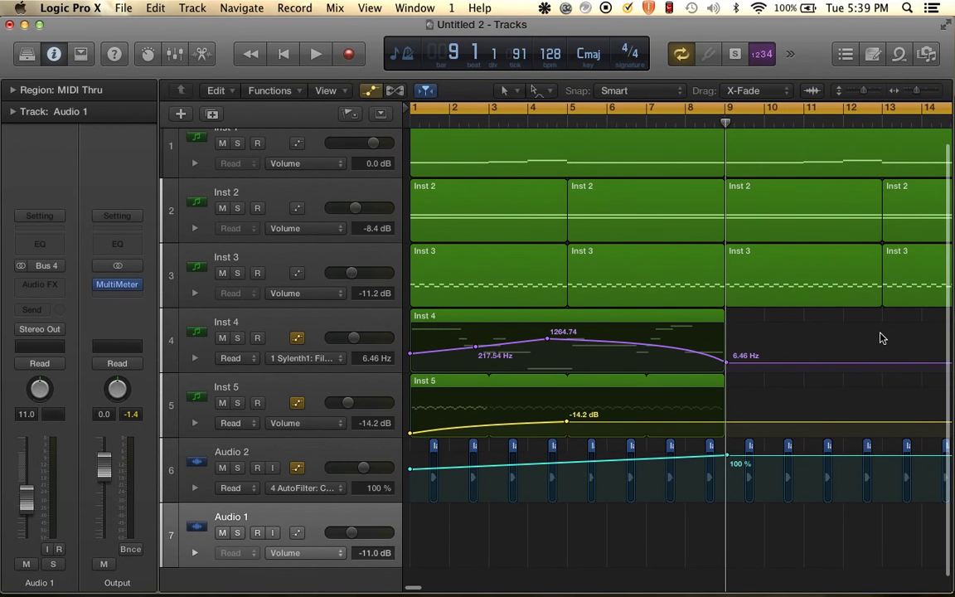
{"action": "scroll", "coordinate": [581, 439], "scroll_direction": "down", "scroll_amount": 2}
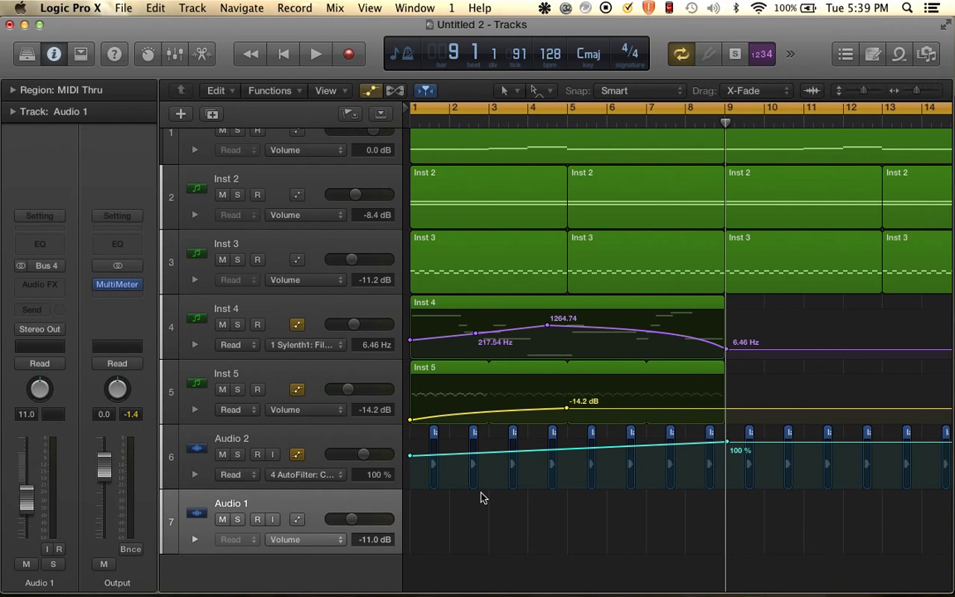
Try to delete the Audio 1 track.
{"action": "key", "text": "super+BackSpace"}
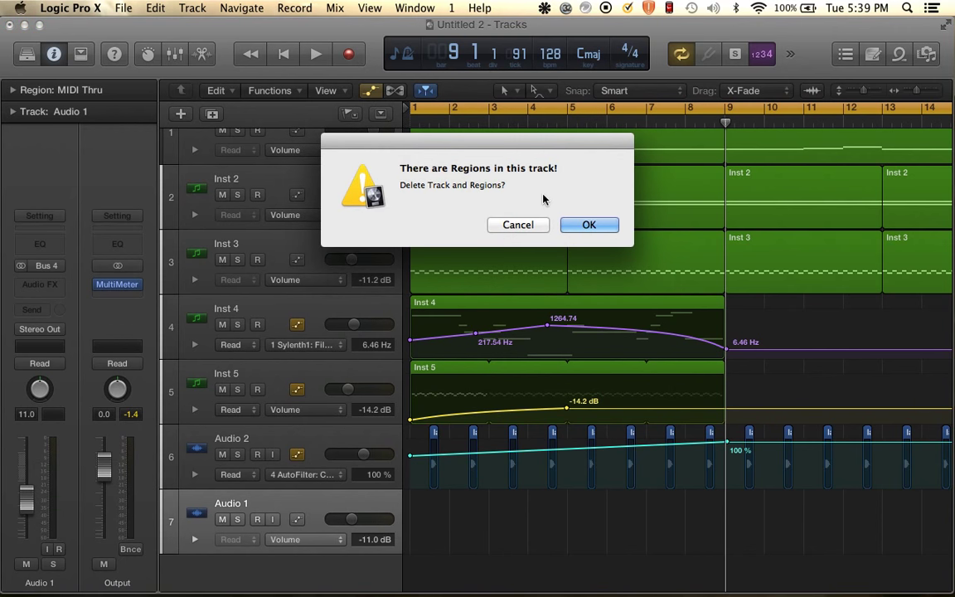
{"action": "left_click", "coordinate": [518, 224]}
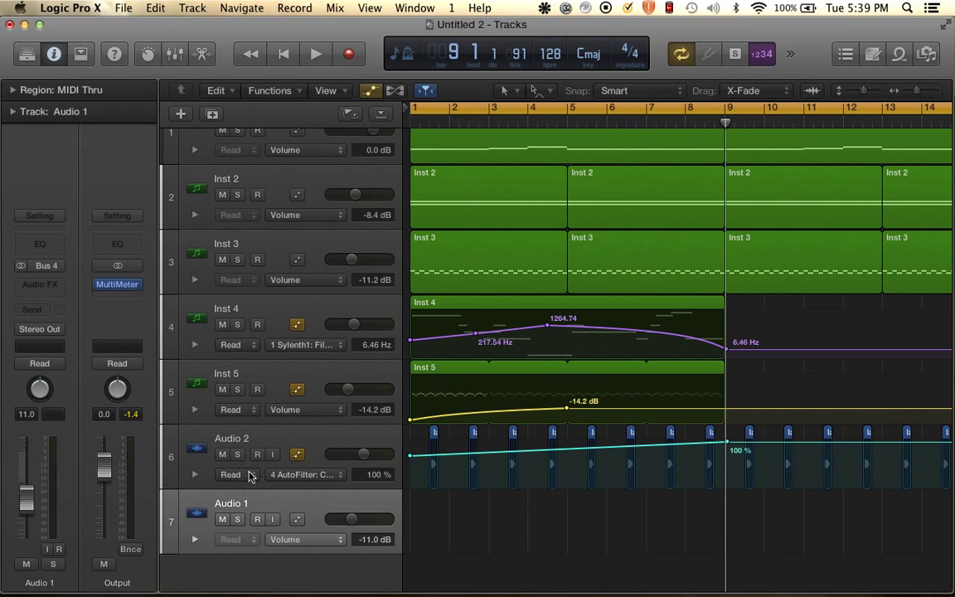
Add a new software instrument track directly below Inst 3.
{"action": "left_click", "coordinate": [327, 241]}
{"action": "left_click", "coordinate": [203, 8]}
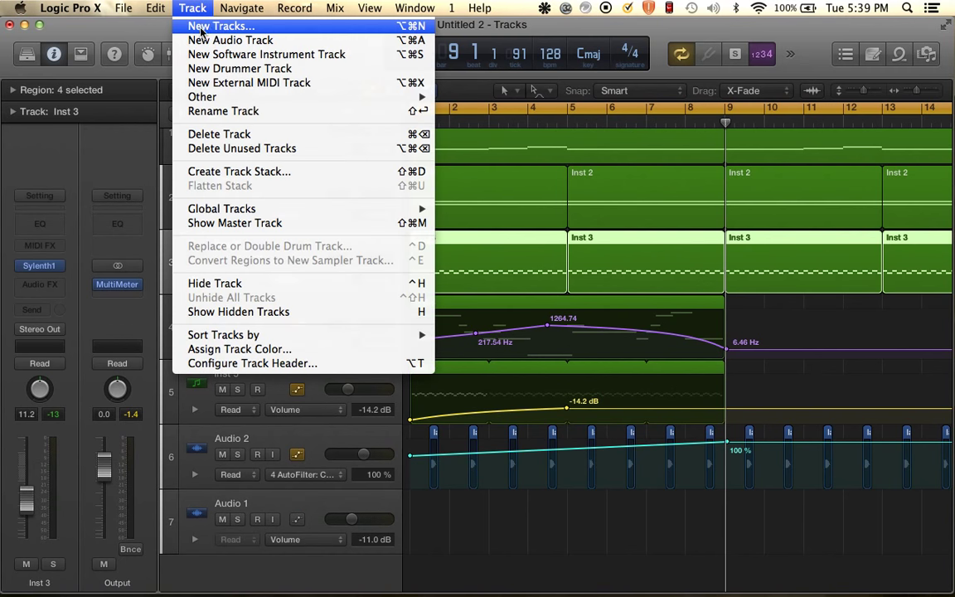
{"action": "left_click", "coordinate": [203, 54]}
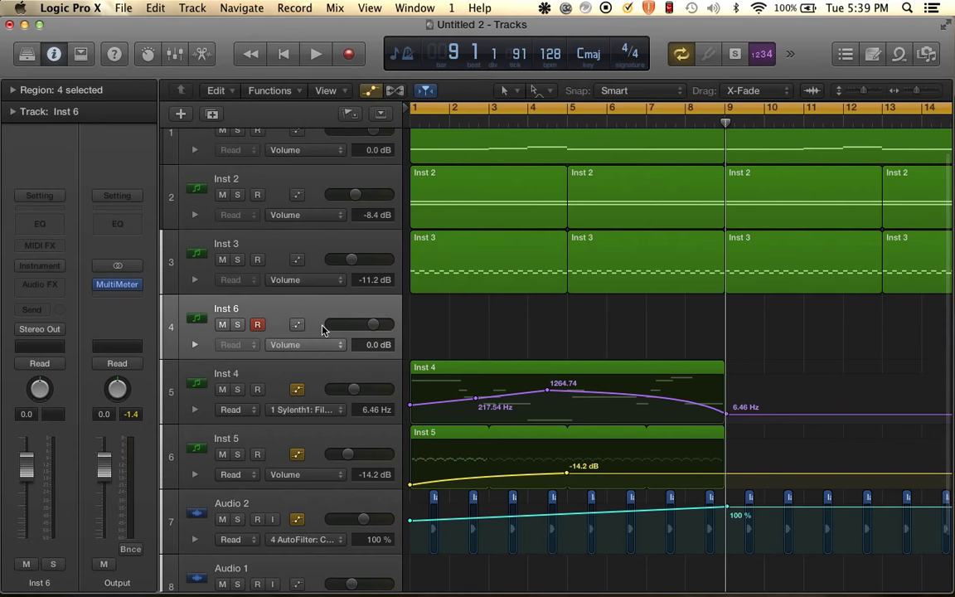
Load Sylenth1 as the instrument on the Inst 6 track and close its window.
{"action": "left_click", "coordinate": [50, 265]}
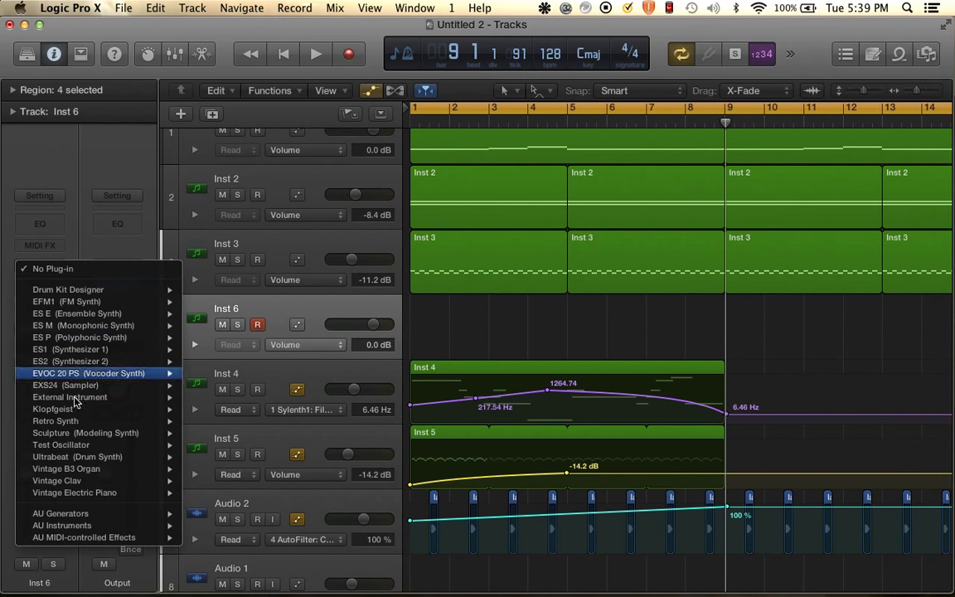
{"action": "mouse_move", "coordinate": [78, 527]}
{"action": "mouse_move", "coordinate": [285, 540]}
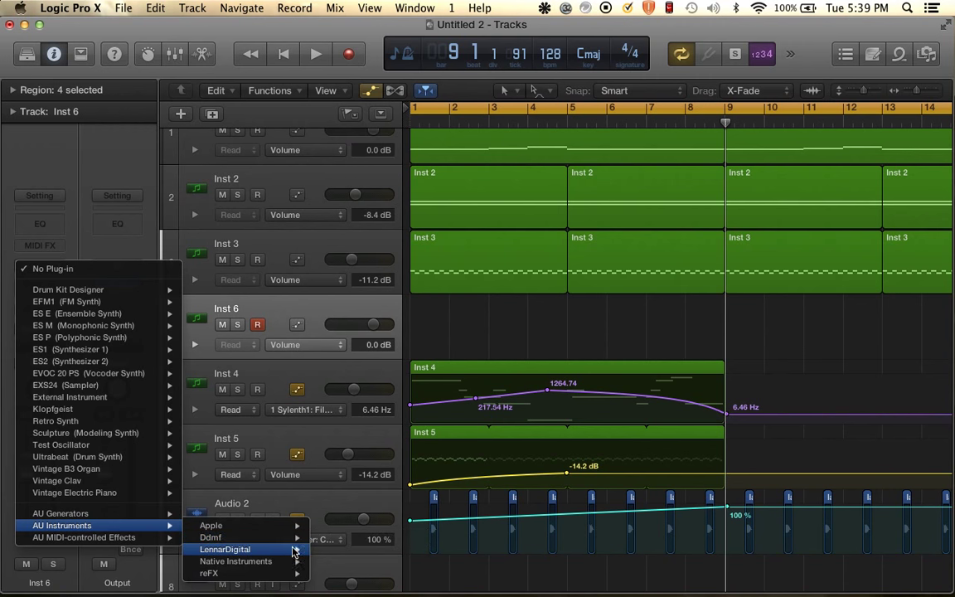
{"action": "mouse_move", "coordinate": [378, 549]}
{"action": "left_click", "coordinate": [415, 551]}
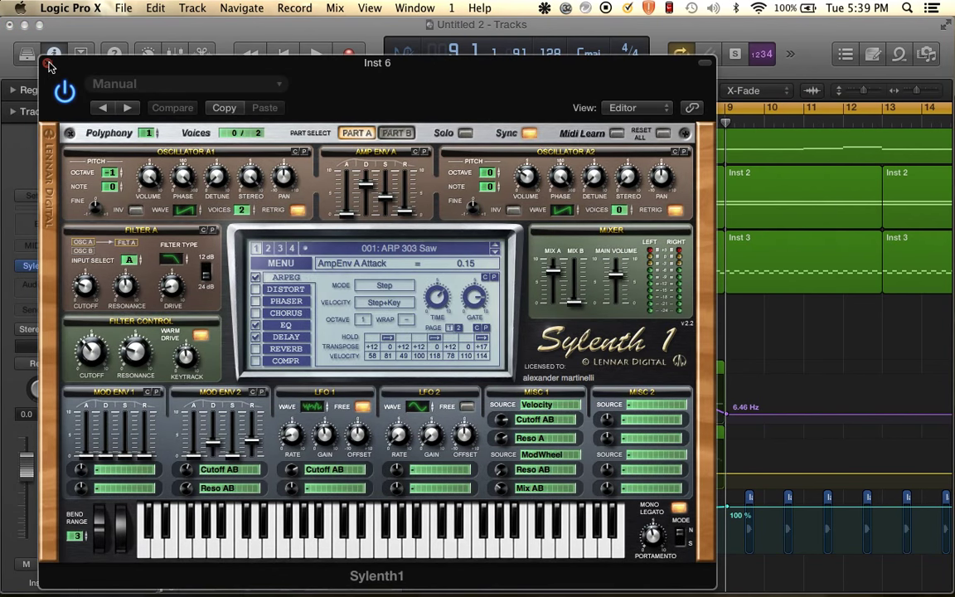
{"action": "left_click", "coordinate": [47, 64]}
{"action": "left_click", "coordinate": [52, 265]}
{"action": "left_click", "coordinate": [85, 237]}
Replace Sylenth1 on the Inst 6 track with the stereo version of Kontakt 5.
{"action": "left_click", "coordinate": [64, 268]}
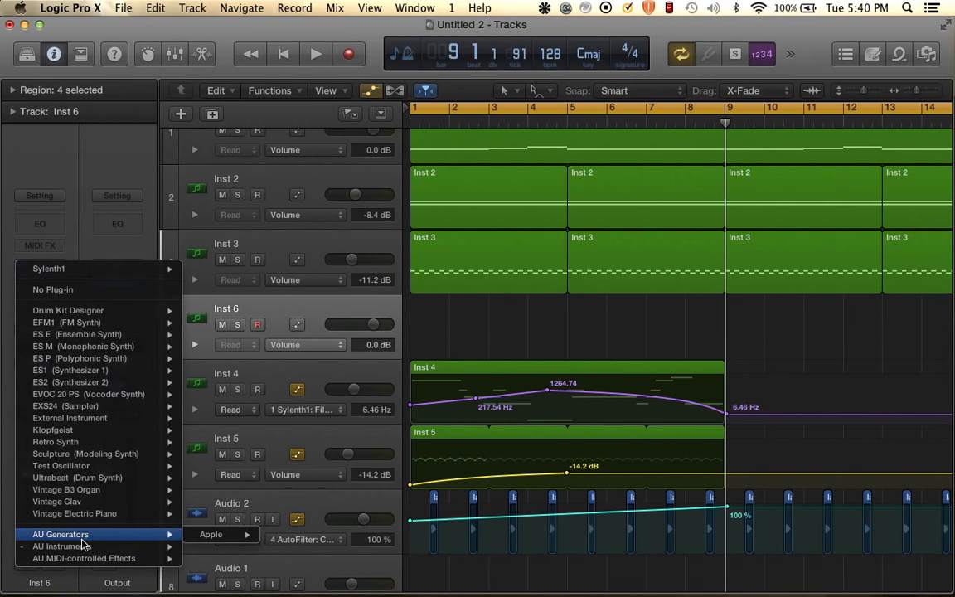
{"action": "mouse_move", "coordinate": [74, 546]}
{"action": "mouse_move", "coordinate": [233, 551]}
{"action": "mouse_move", "coordinate": [241, 569]}
{"action": "mouse_move", "coordinate": [346, 574]}
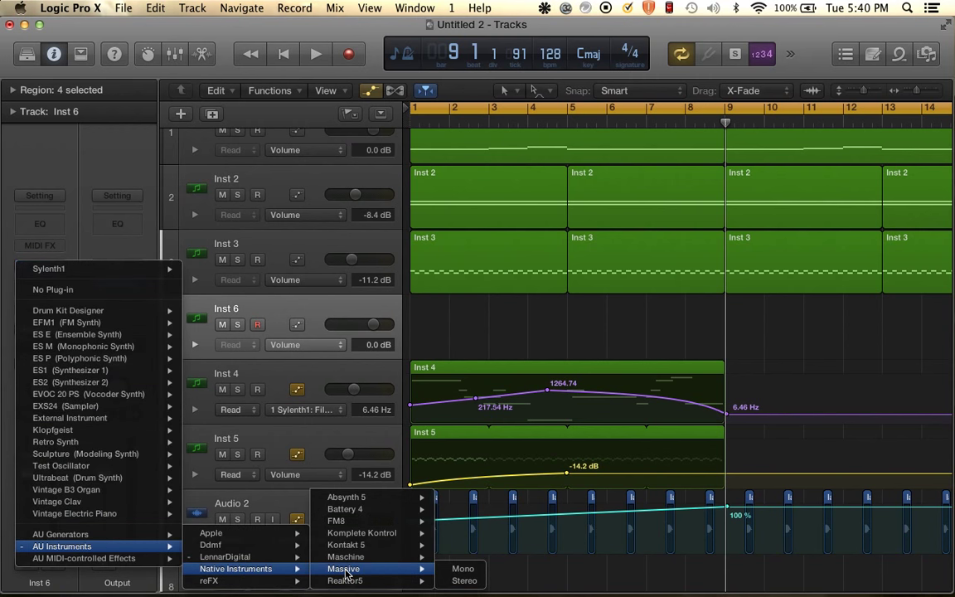
{"action": "mouse_move", "coordinate": [377, 546]}
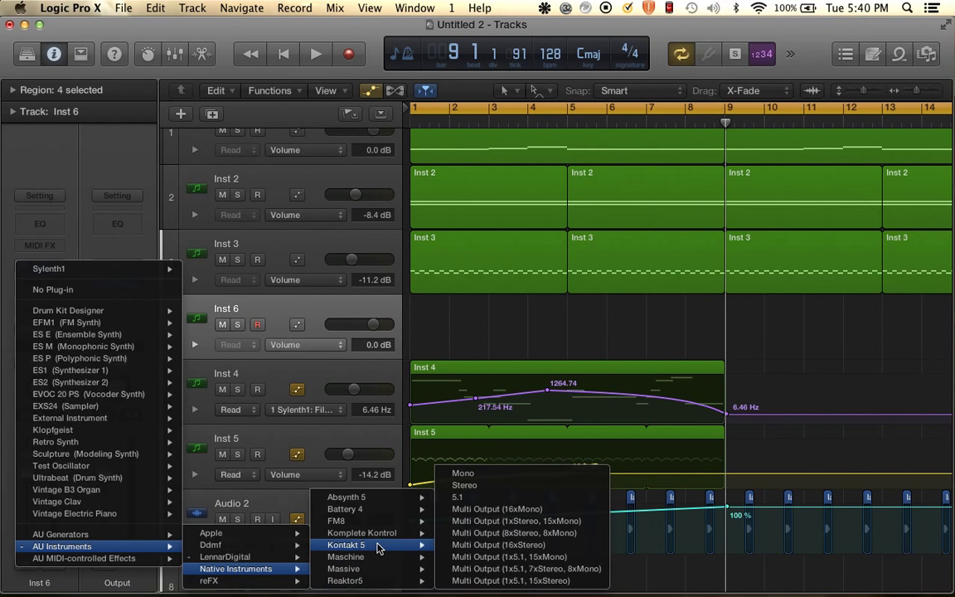
{"action": "left_click", "coordinate": [465, 485]}
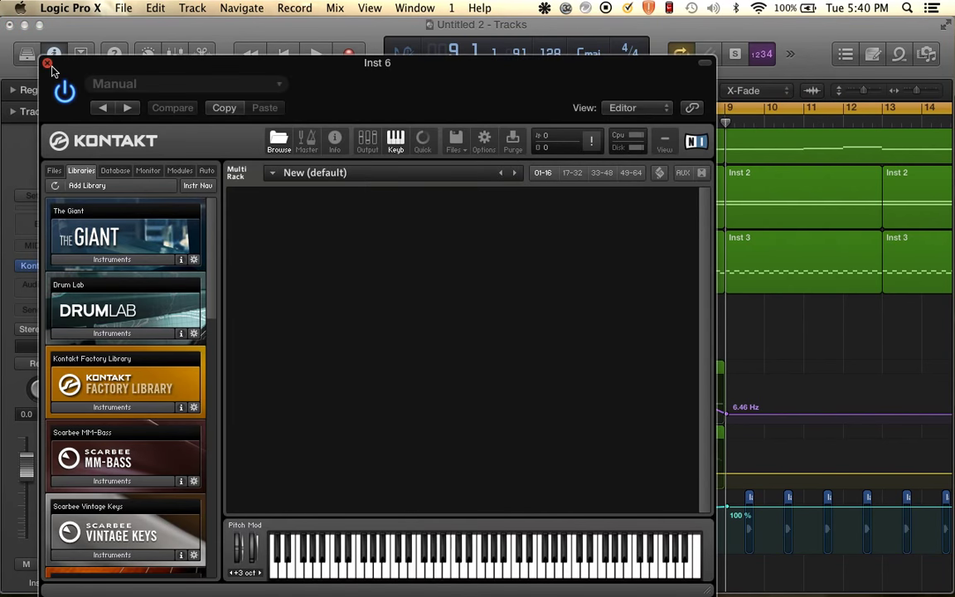
Close the Kontakt window and remove the instrument plug-in from Inst 6.
{"action": "left_click", "coordinate": [48, 64]}
{"action": "left_click", "coordinate": [59, 267]}
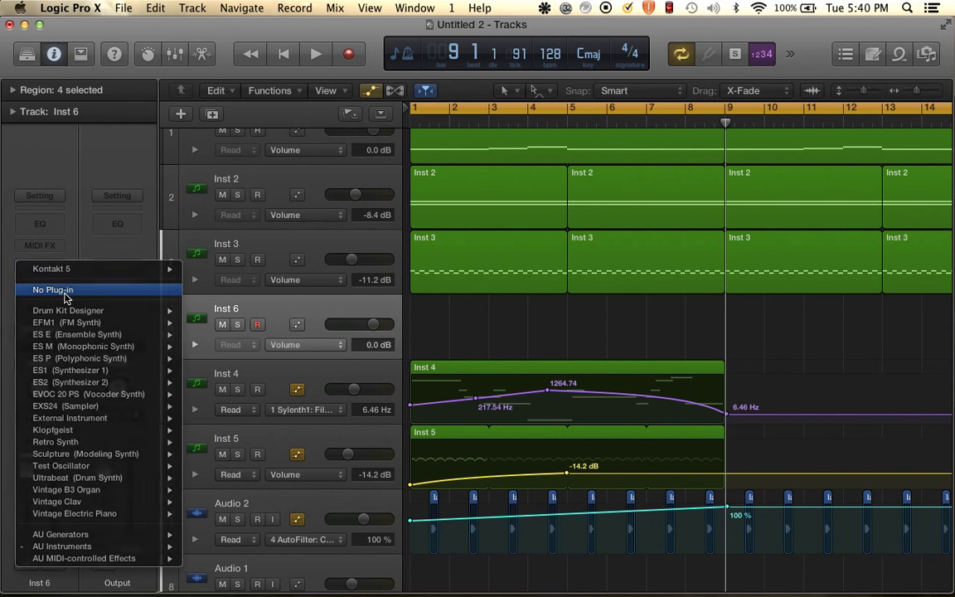
{"action": "left_click", "coordinate": [66, 291]}
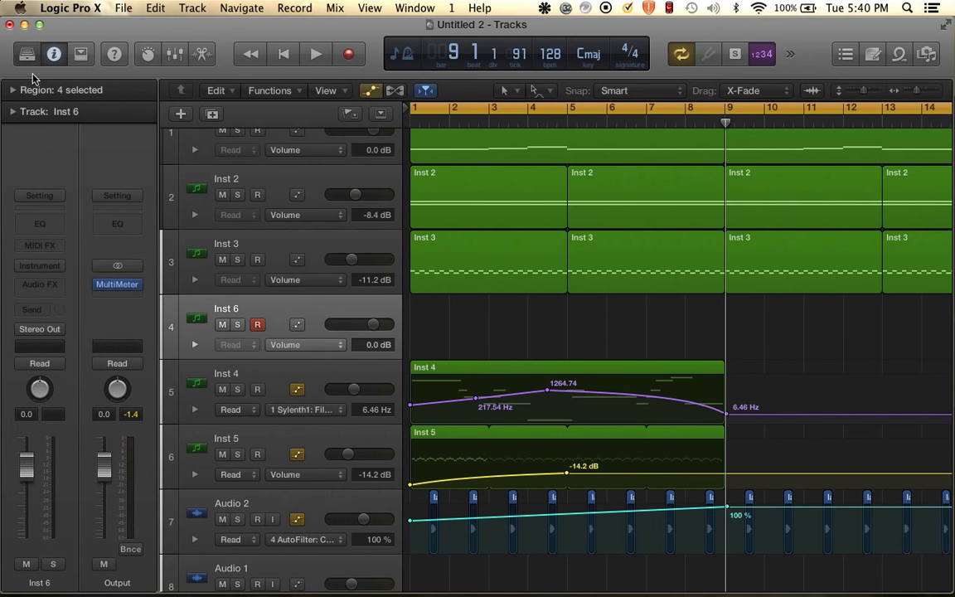
Load the Steinway Grand Piano library patch on the Inst 6 track and hide the Library.
{"action": "key", "text": "y"}
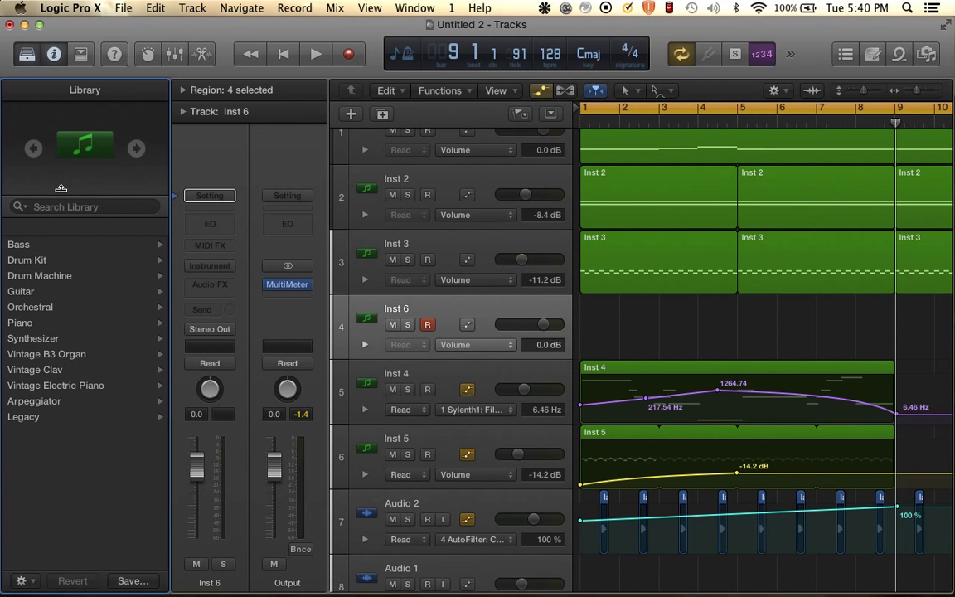
{"action": "left_click", "coordinate": [49, 323]}
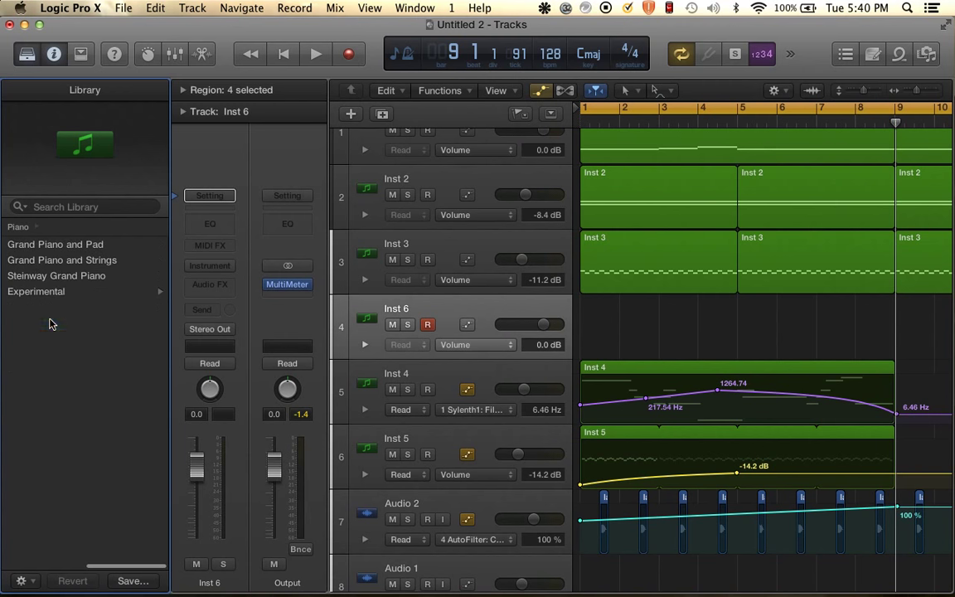
{"action": "left_click", "coordinate": [64, 277]}
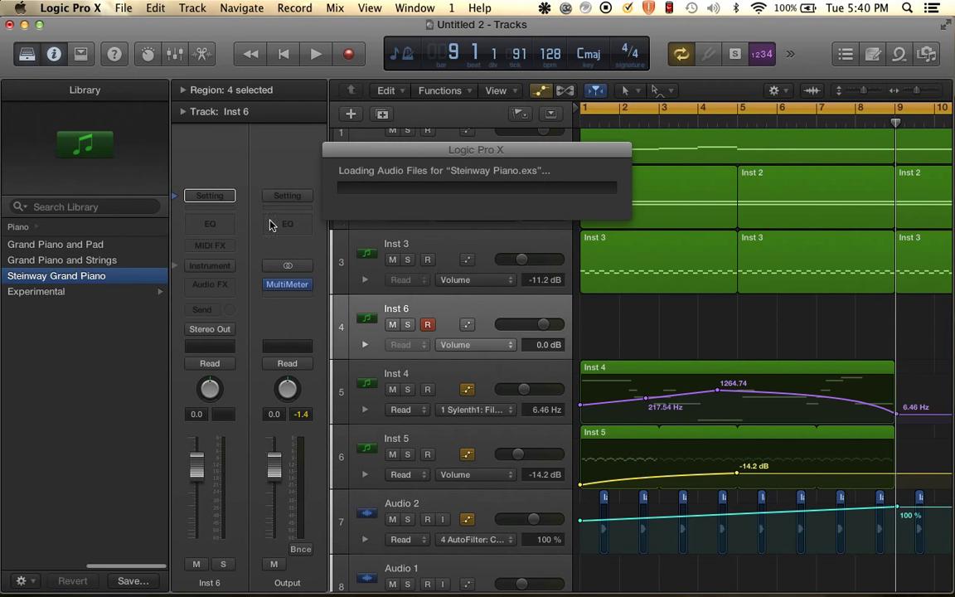
{"action": "left_click", "coordinate": [27, 57]}
Remove the Tape Delay from the Steinway Grand Piano channel and check its Compressor settings.
{"action": "left_click", "coordinate": [67, 264]}
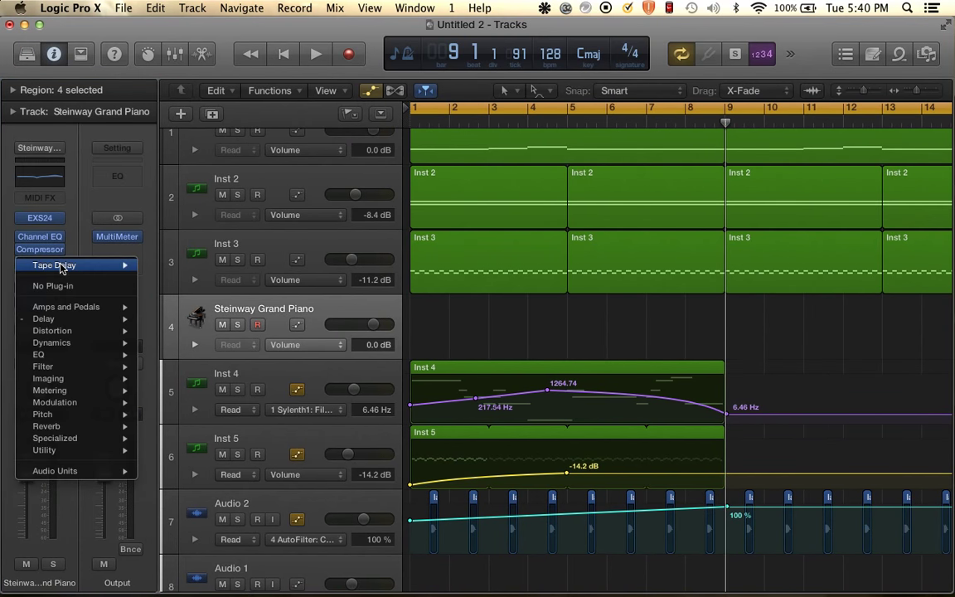
{"action": "left_click", "coordinate": [68, 283]}
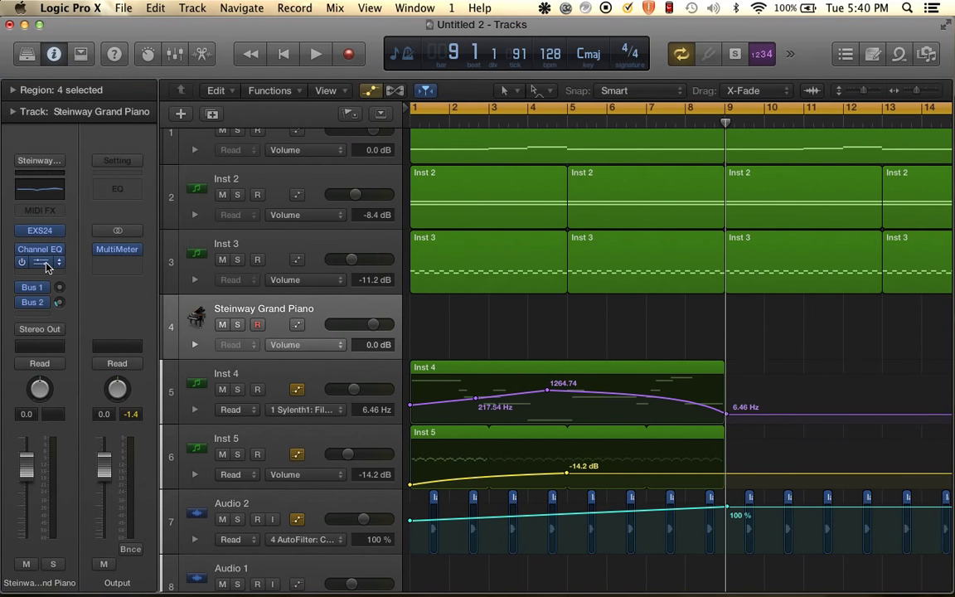
{"action": "left_click", "coordinate": [41, 262]}
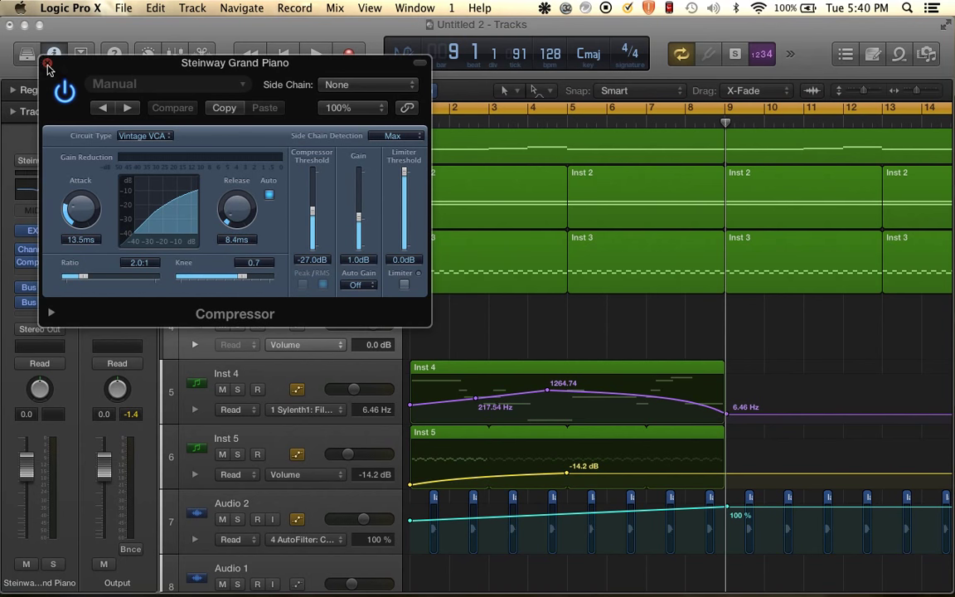
{"action": "left_click", "coordinate": [48, 65]}
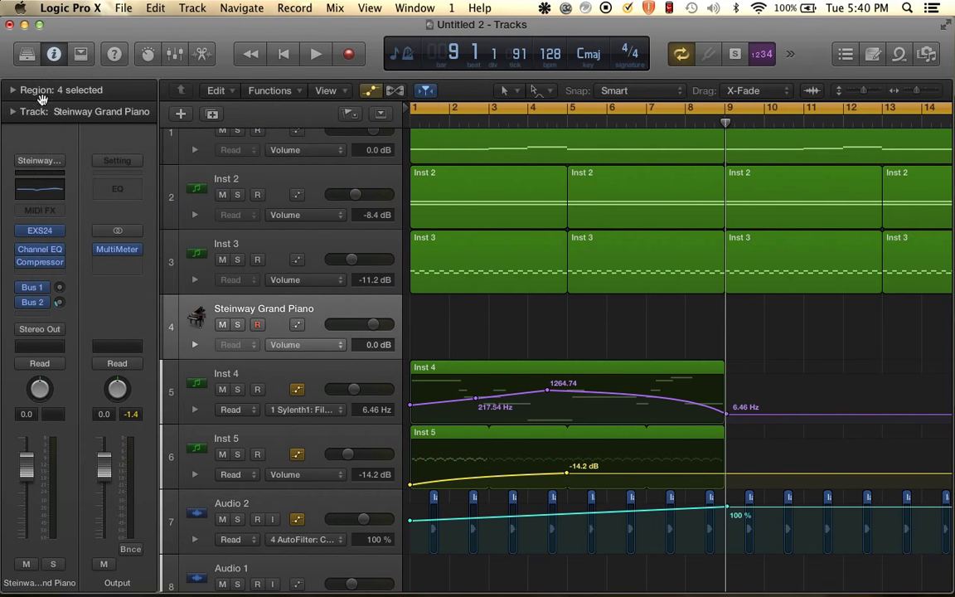
Insert a stereo Space Designer reverb after the piano channel's Compressor, lengthen its synthesized impulse response, and close its window.
{"action": "left_click", "coordinate": [57, 275]}
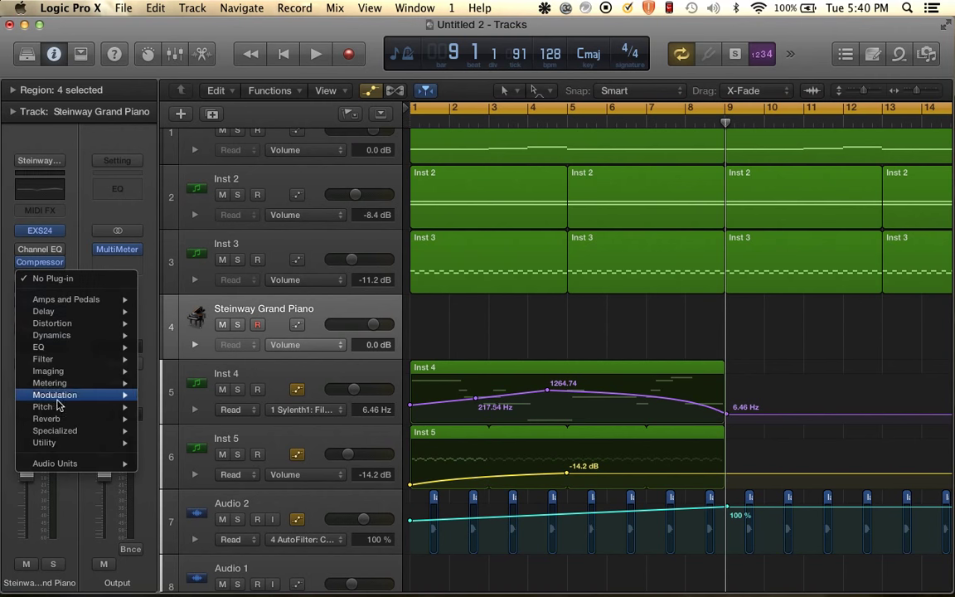
{"action": "mouse_move", "coordinate": [91, 419]}
{"action": "mouse_move", "coordinate": [218, 444]}
{"action": "left_click", "coordinate": [277, 455]}
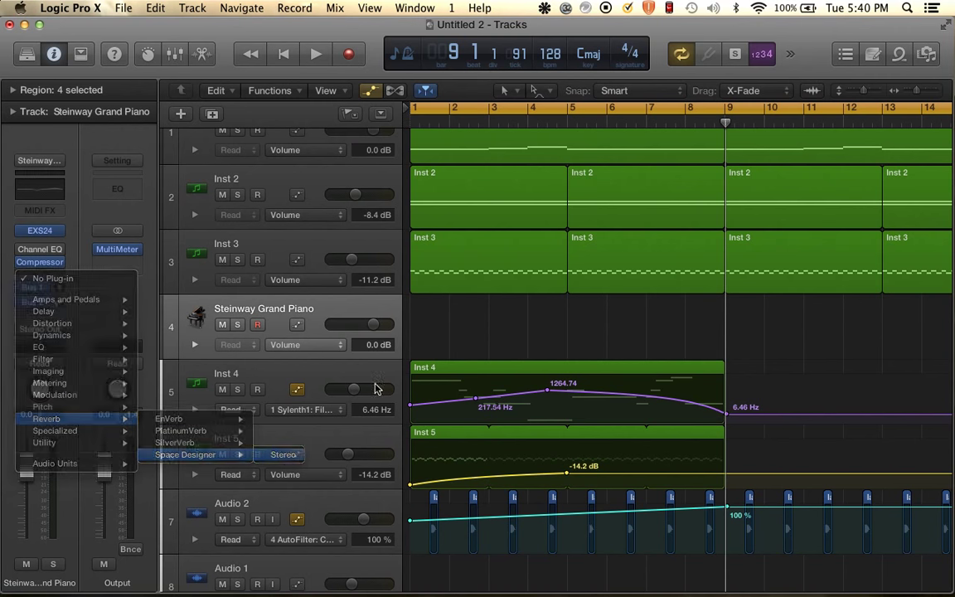
{"action": "left_click_drag", "start_coordinate": [308, 237], "coordinate": [163, 233]}
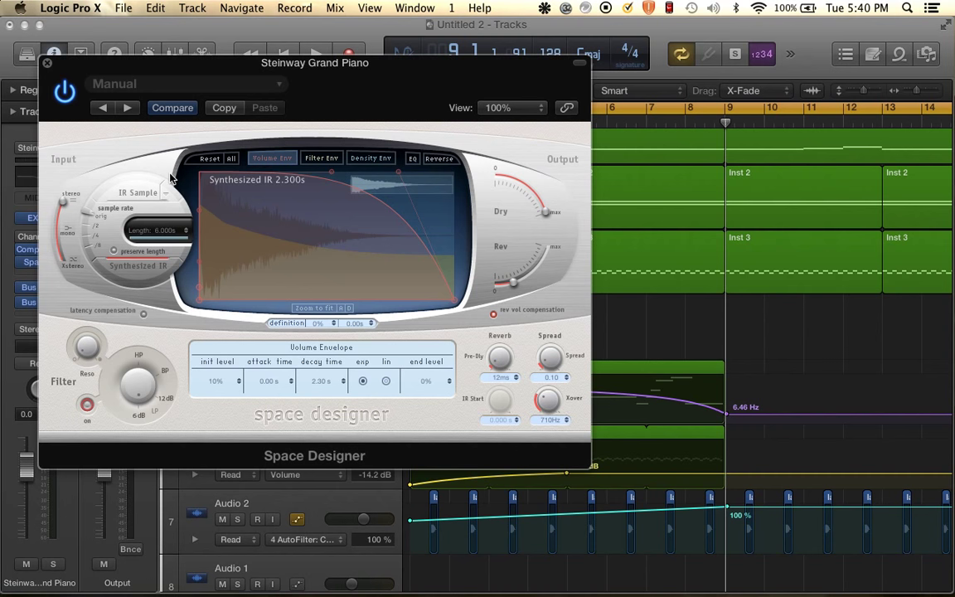
{"action": "left_click", "coordinate": [47, 63]}
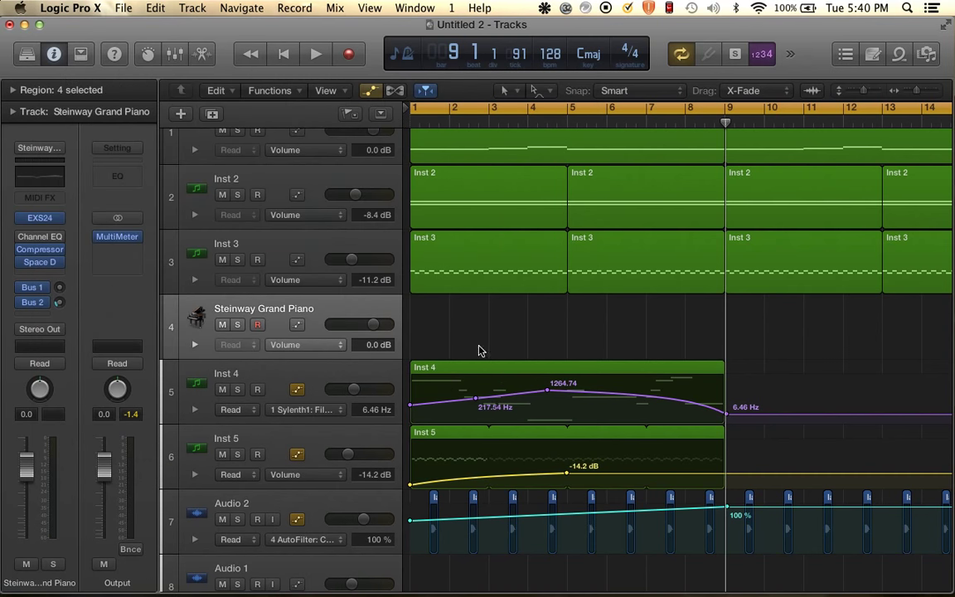
Draw an eight-bar region on the Steinway Grand Piano track with the Pencil Tool from bar 1 and open it in an enlarged Piano Roll.
{"action": "left_click", "coordinate": [535, 90]}
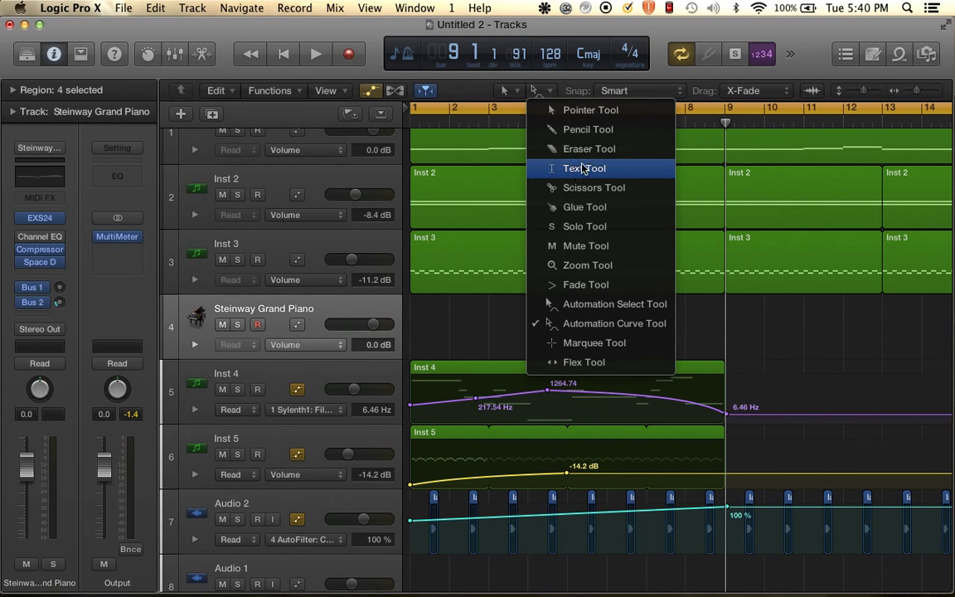
{"action": "left_click", "coordinate": [588, 129]}
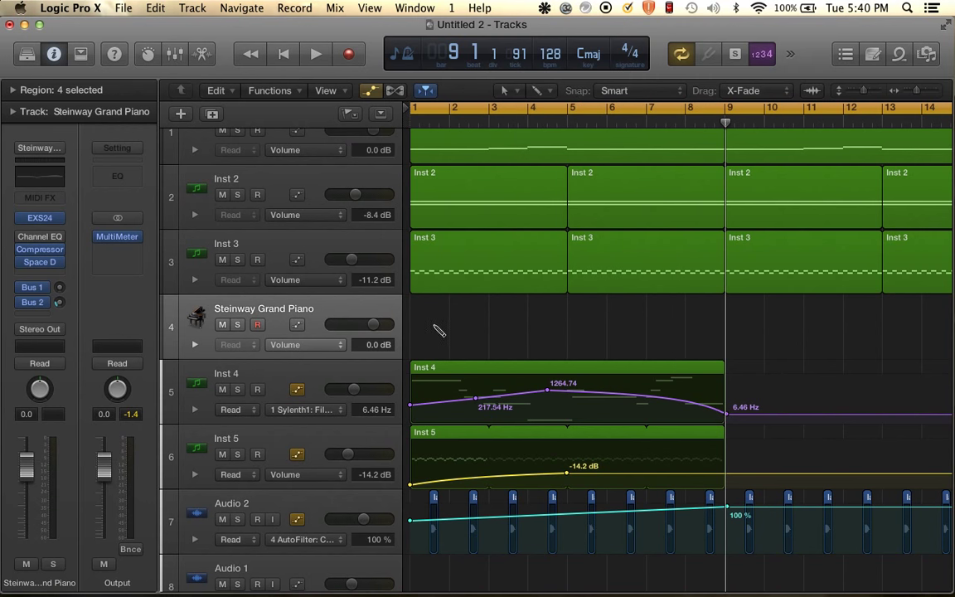
{"action": "left_click", "coordinate": [437, 330], "text": "super"}
{"action": "left_click_drag", "start_coordinate": [446, 336], "coordinate": [726, 315]}
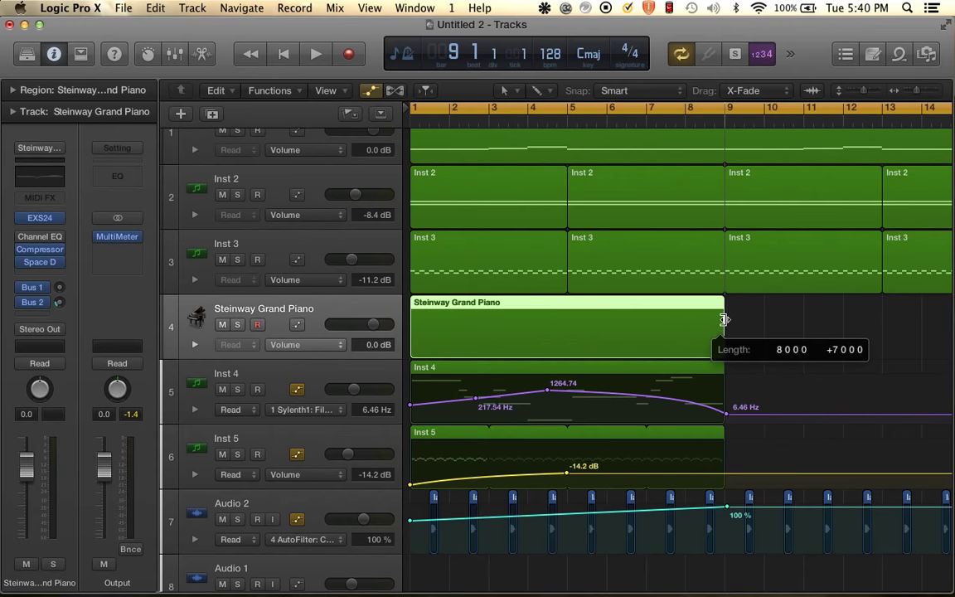
{"action": "double_click", "coordinate": [657, 324]}
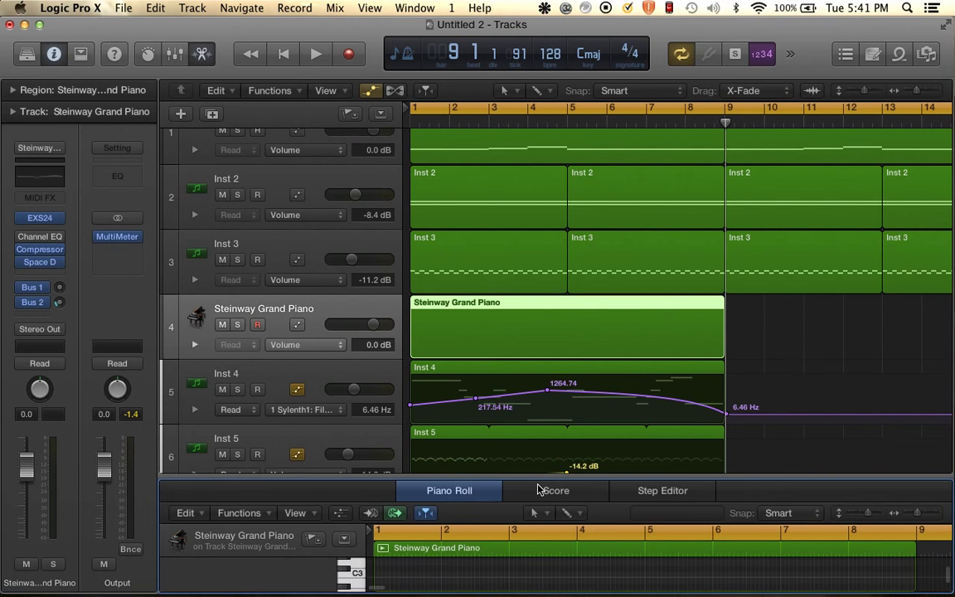
{"action": "left_click_drag", "start_coordinate": [538, 337], "coordinate": [539, 335]}
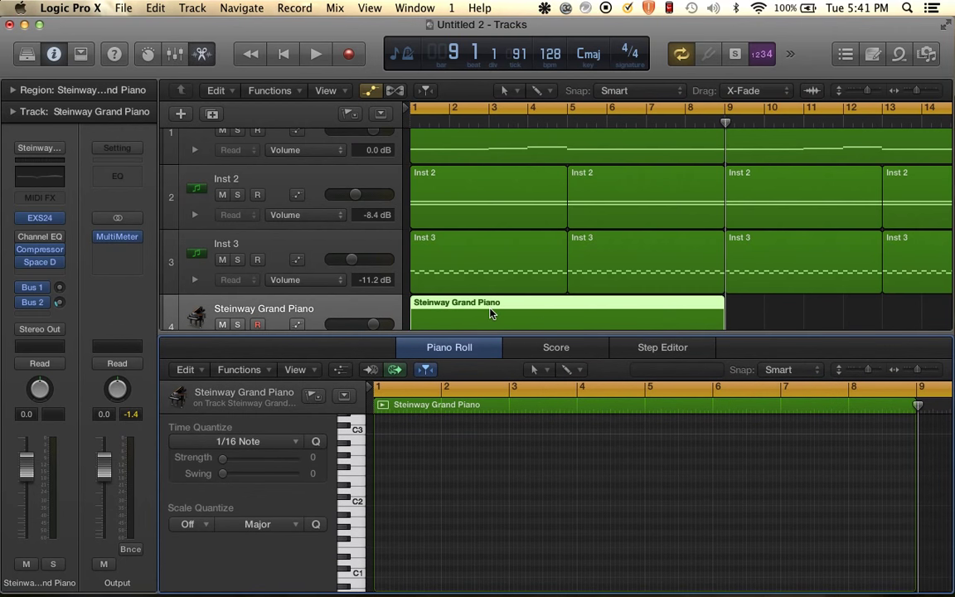
Lower the Steinway Grand Piano track's volume to -15.6 dB and try a short A#2 note at bar 1.
{"action": "left_click_drag", "start_coordinate": [360, 250], "coordinate": [343, 250]}
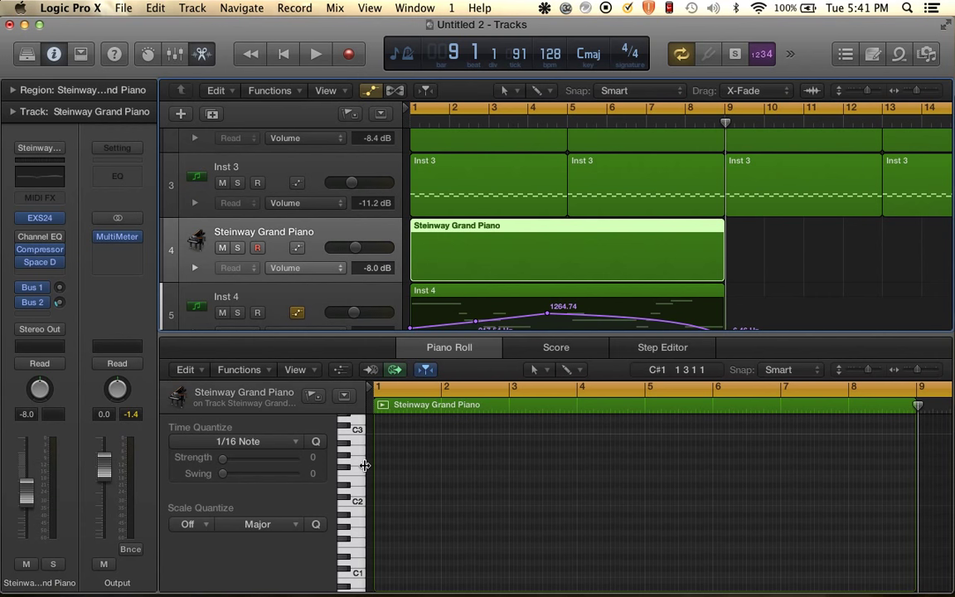
{"action": "left_click_drag", "start_coordinate": [355, 247], "coordinate": [345, 247]}
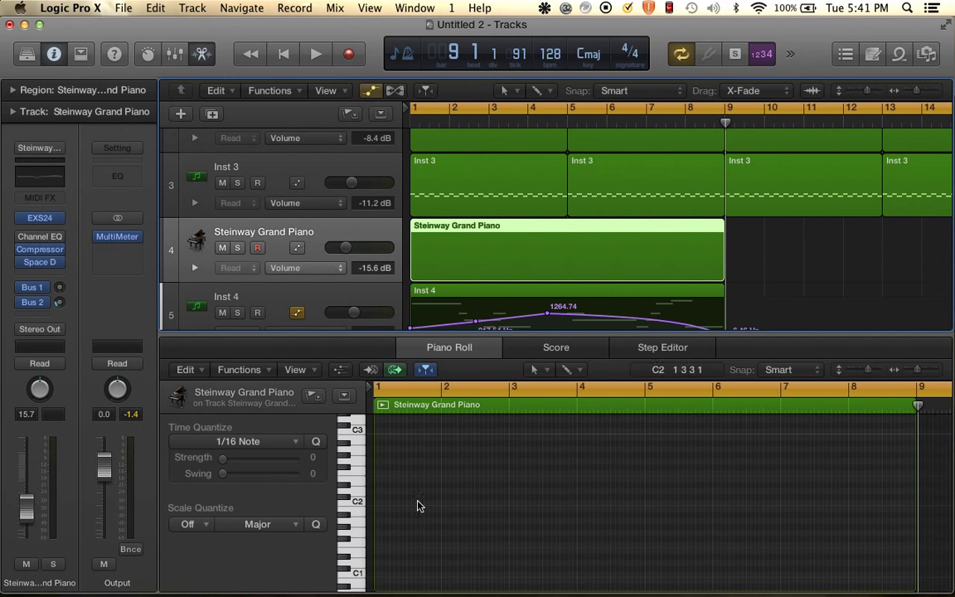
{"action": "scroll", "coordinate": [433, 495], "scroll_direction": "up", "scroll_amount": 1}
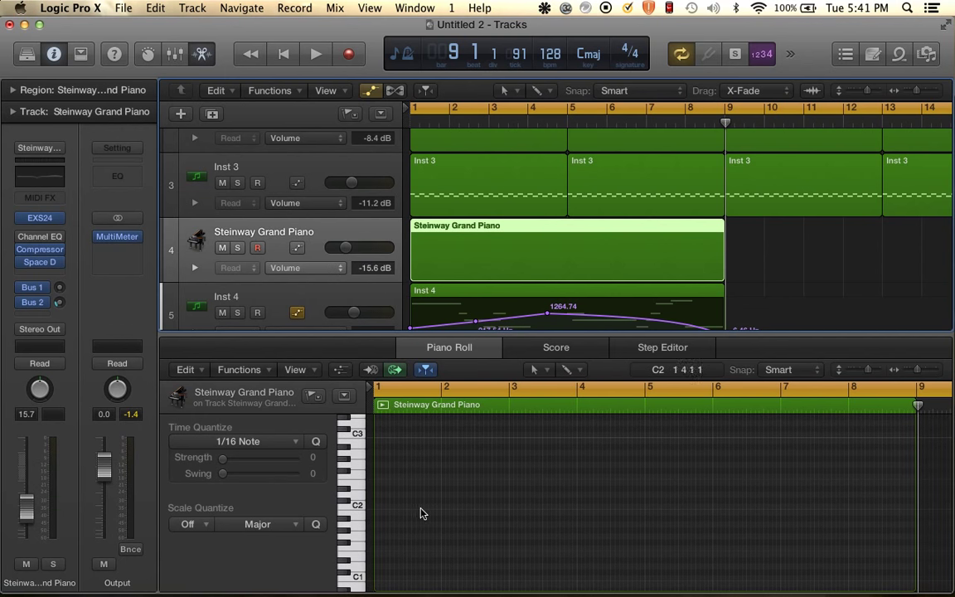
{"action": "key", "text": "super+Right"}
{"action": "key", "text": "super+Right"}
{"action": "scroll", "coordinate": [379, 547], "scroll_direction": "left", "scroll_amount": 5}
{"action": "left_click", "coordinate": [377, 547]}
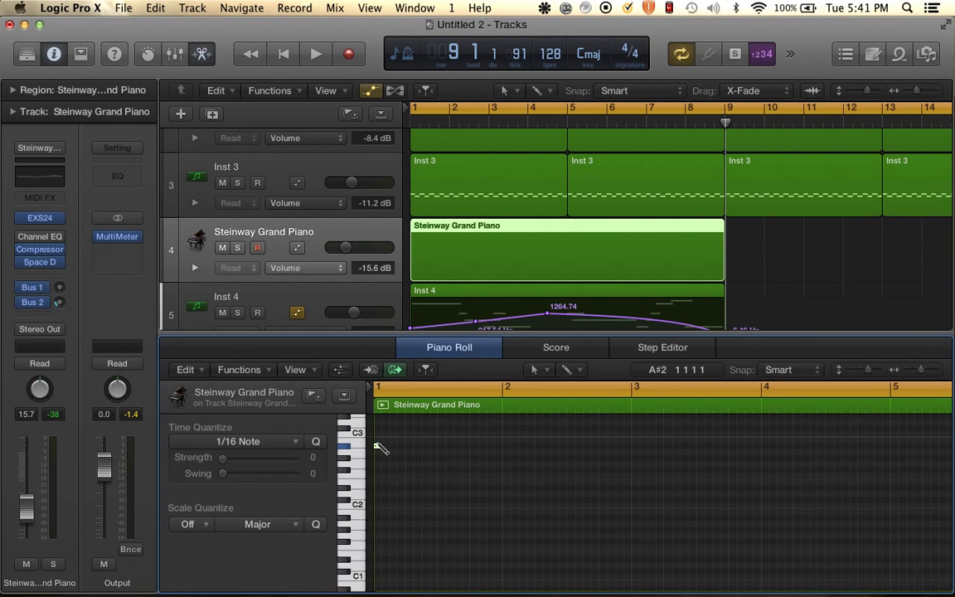
{"action": "scroll", "coordinate": [377, 448], "scroll_direction": "up", "scroll_amount": 6}
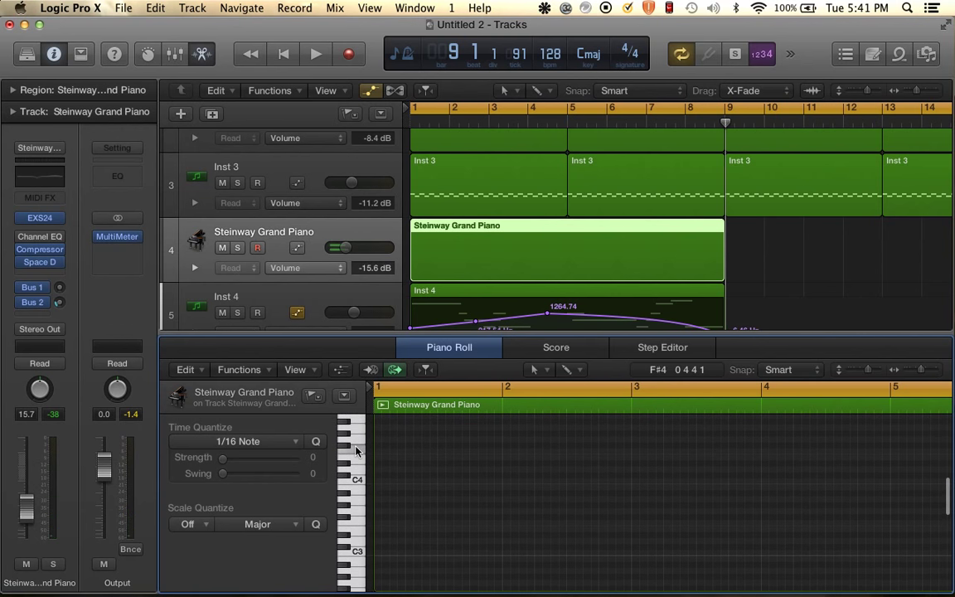
Set the Steinway Grand Piano track's volume to -4.2 dB and briefly play the project from the start.
{"action": "left_click_drag", "start_coordinate": [37, 505], "coordinate": [38, 459]}
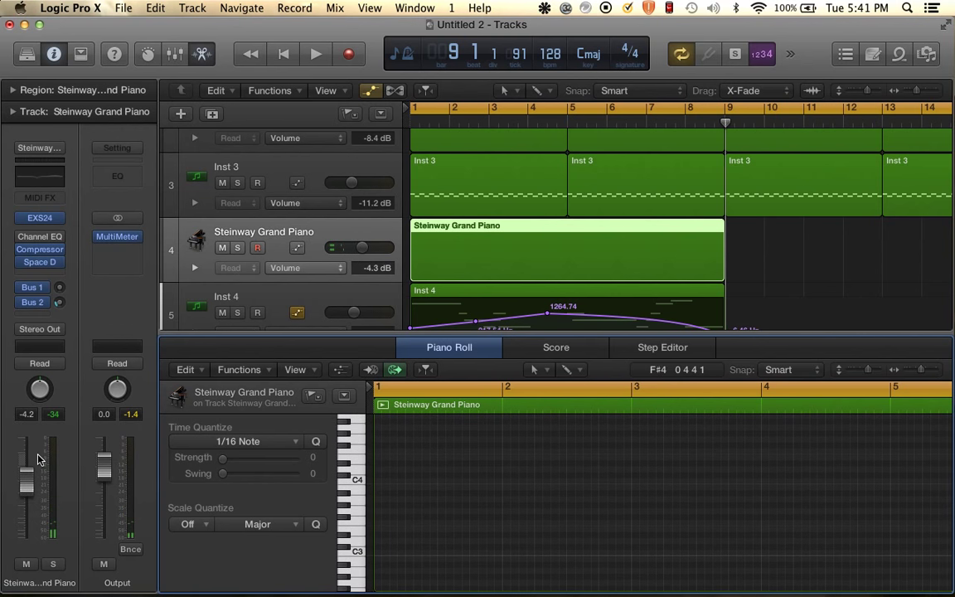
{"action": "key", "text": "Return"}
{"action": "key", "text": "space"}
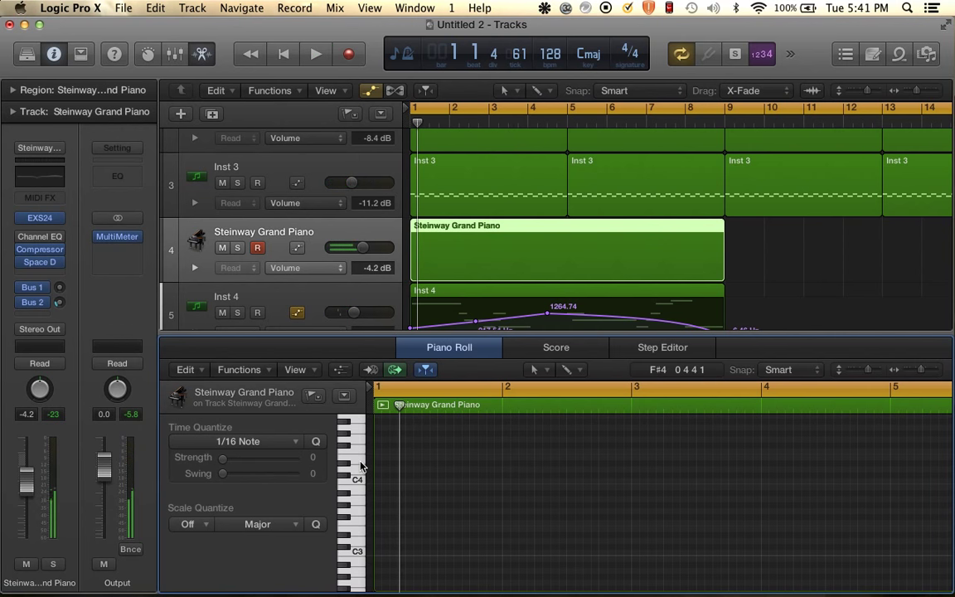
Adjust the reverb output level in the piano channel's Space Designer and close its window.
{"action": "scroll", "coordinate": [360, 464], "scroll_direction": "up", "scroll_amount": 3}
{"action": "scroll", "coordinate": [422, 216], "scroll_direction": "up", "scroll_amount": 3}
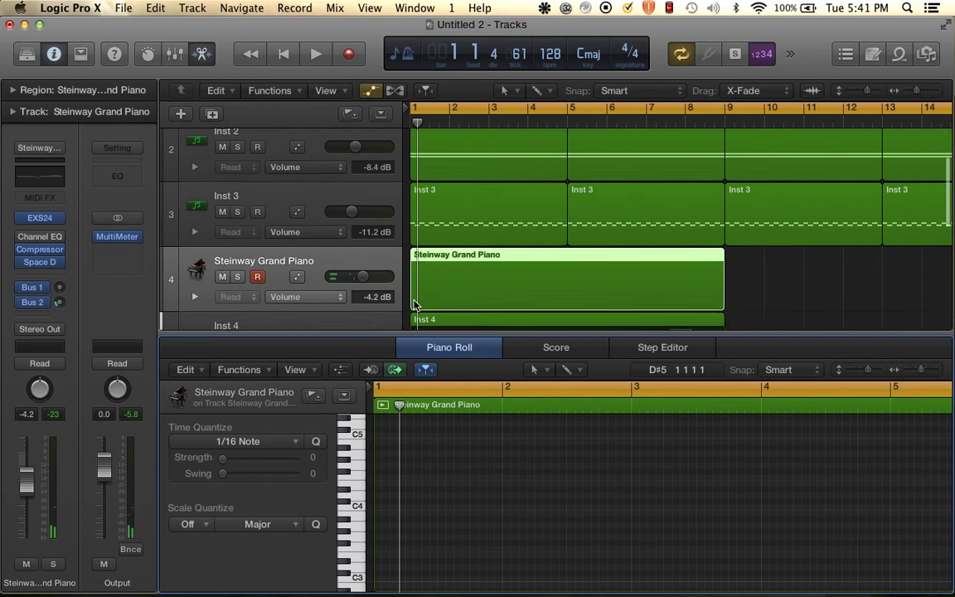
{"action": "scroll", "coordinate": [419, 190], "scroll_direction": "up", "scroll_amount": 2}
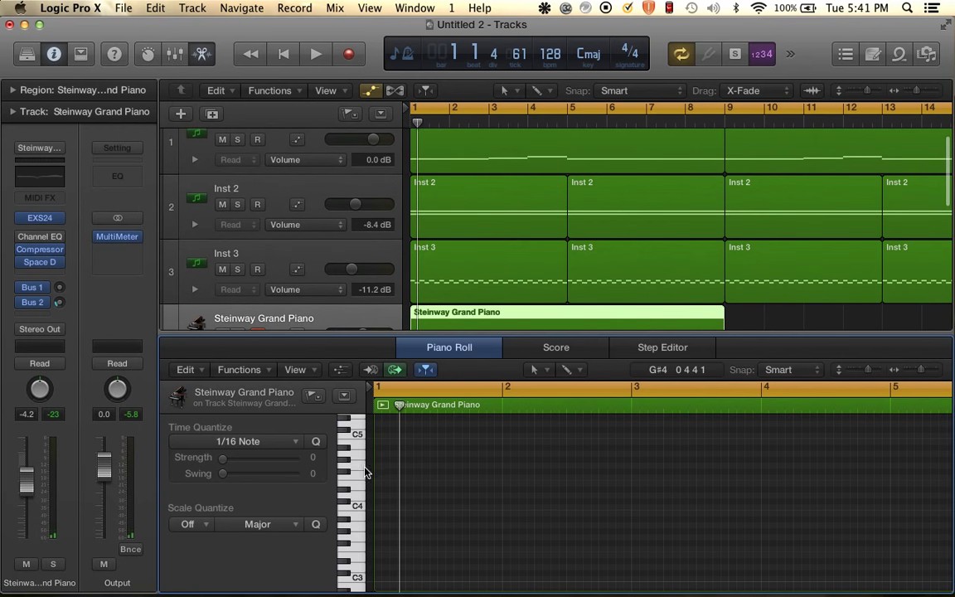
{"action": "left_click", "coordinate": [42, 263]}
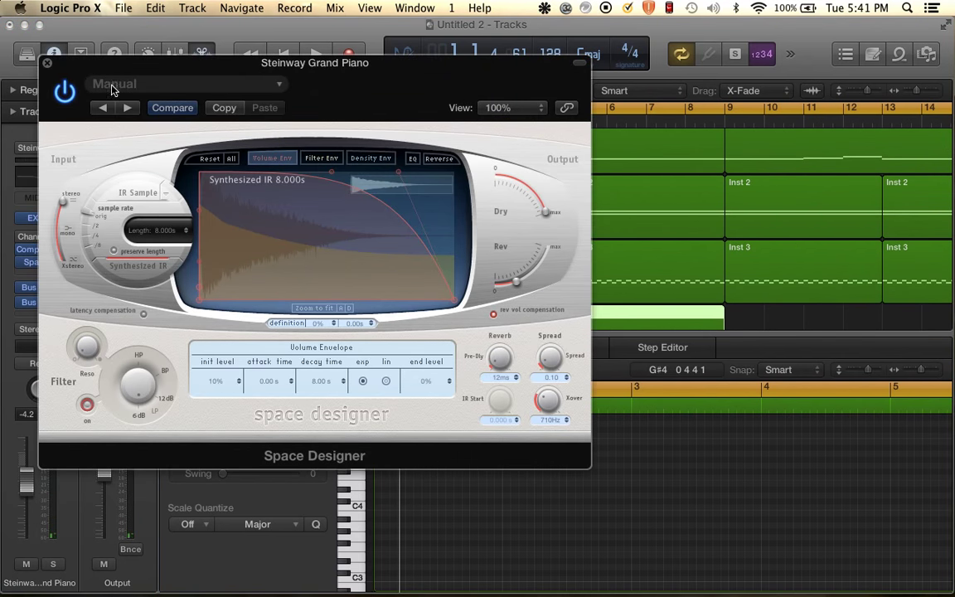
{"action": "left_click", "coordinate": [47, 63]}
Check the pitch of the first note in the Inst 1 region and return to the Steinway Grand Piano region.
{"action": "scroll", "coordinate": [443, 197], "scroll_direction": "up", "scroll_amount": 2}
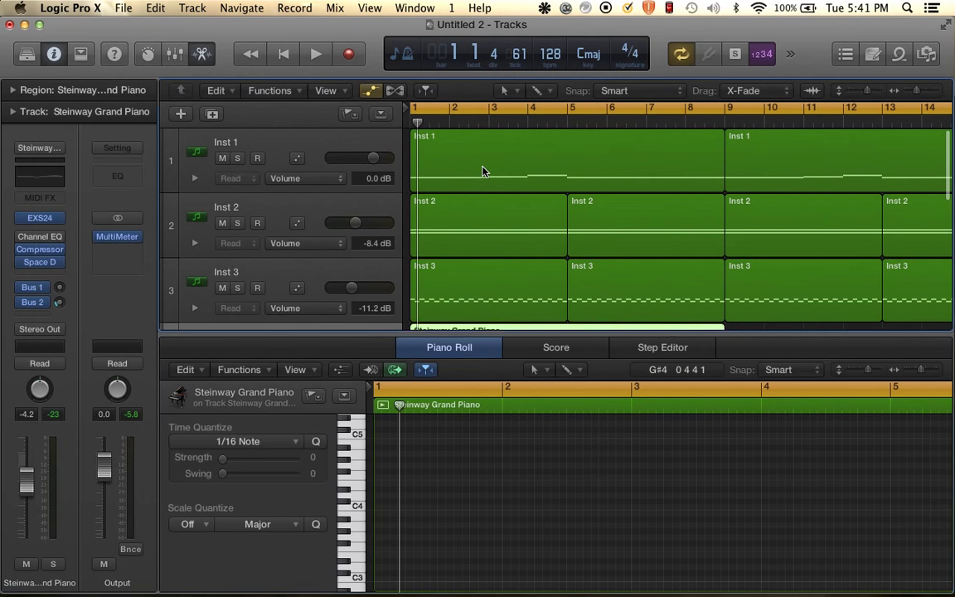
{"action": "left_click", "coordinate": [482, 171]}
{"action": "left_click", "coordinate": [356, 503]}
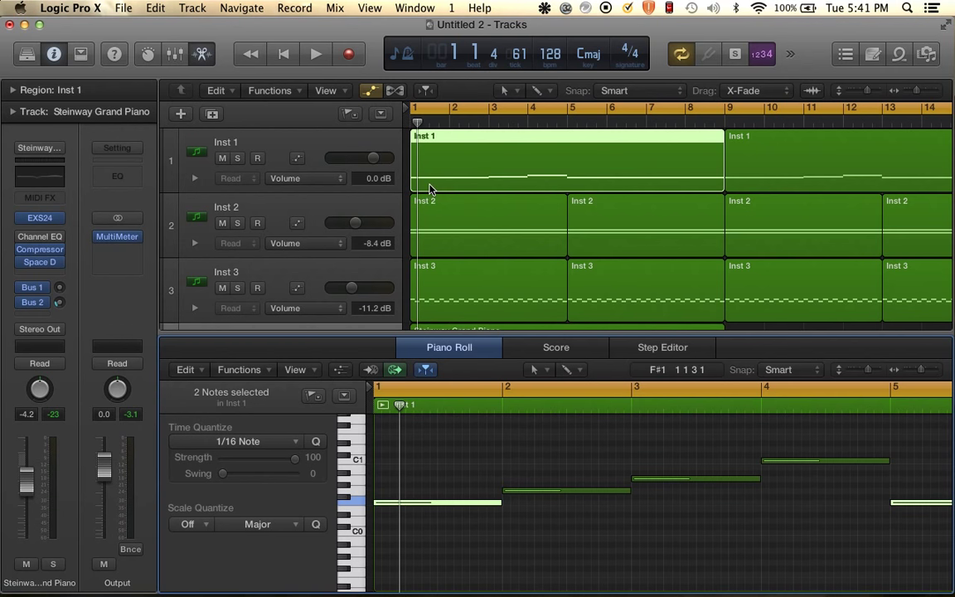
{"action": "scroll", "coordinate": [430, 189], "scroll_direction": "down", "scroll_amount": 3}
{"action": "left_click", "coordinate": [423, 273]}
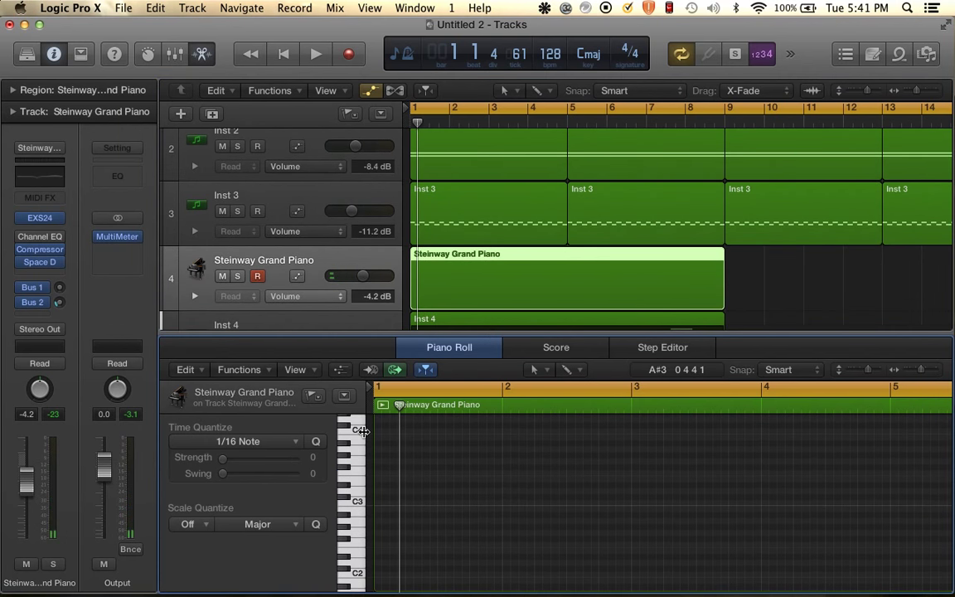
Draw a C3 note at bar 1 of the piano region, stretch it to one bar, and play it back.
{"action": "key", "text": "space"}
{"action": "key", "text": "space"}
{"action": "scroll", "coordinate": [380, 501], "scroll_direction": "left", "scroll_amount": 2}
{"action": "left_click", "coordinate": [391, 502], "text": "super"}
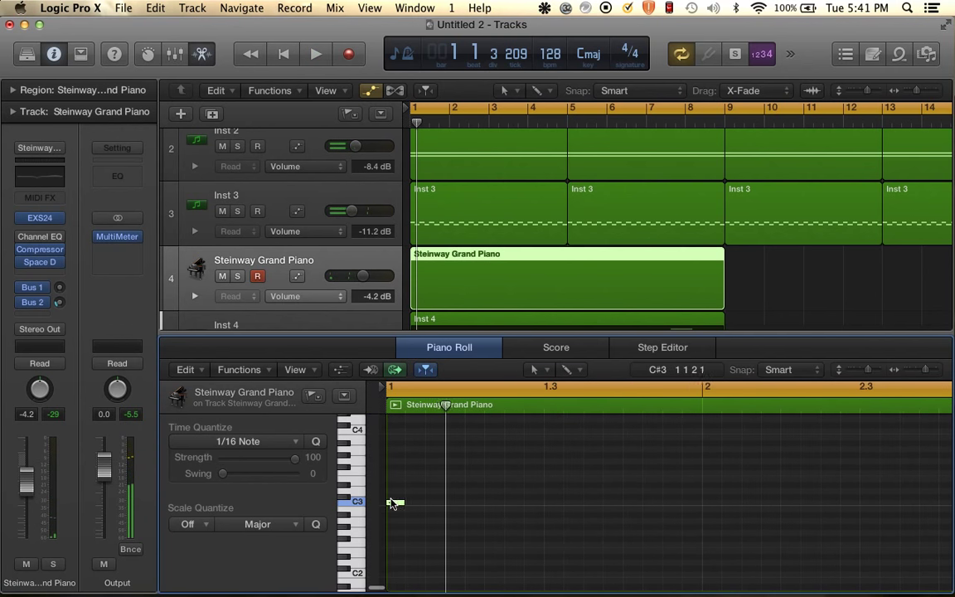
{"action": "left_click_drag", "start_coordinate": [391, 503], "coordinate": [688, 507]}
{"action": "key", "text": "space"}
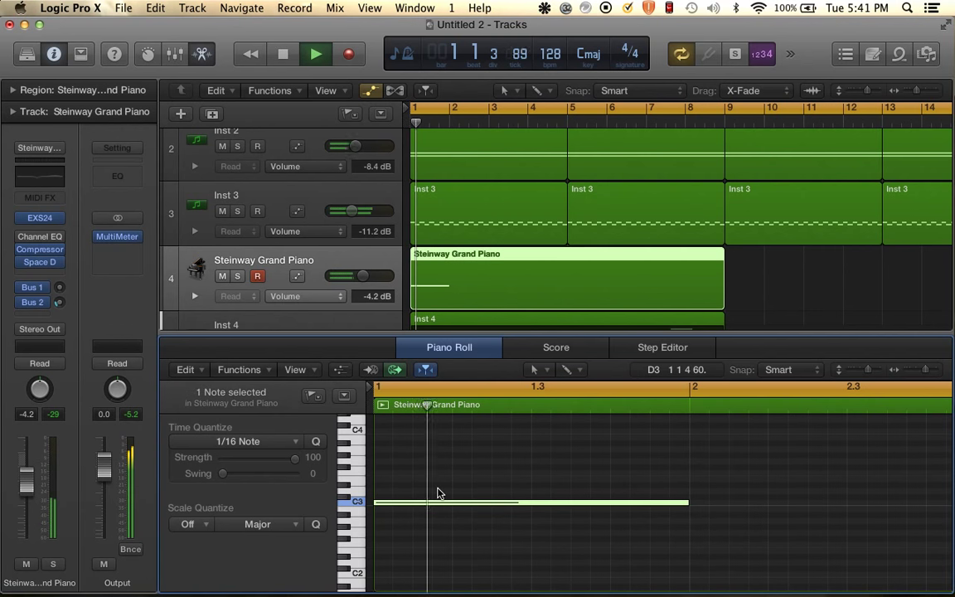
{"action": "scroll", "coordinate": [440, 493], "scroll_direction": "down", "scroll_amount": 3}
{"action": "key", "text": "space"}
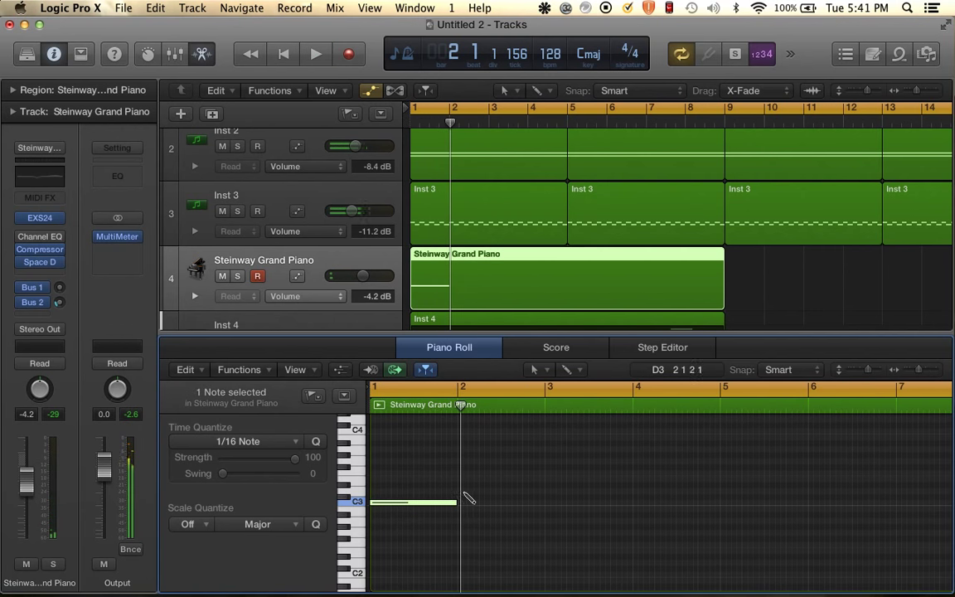
Add one-bar piano notes D3 at bar 2, C3 at bar 2 beat 4 and E3 at bar 3, and play them back.
{"action": "left_click", "coordinate": [459, 491], "text": "super"}
{"action": "key", "text": "space"}
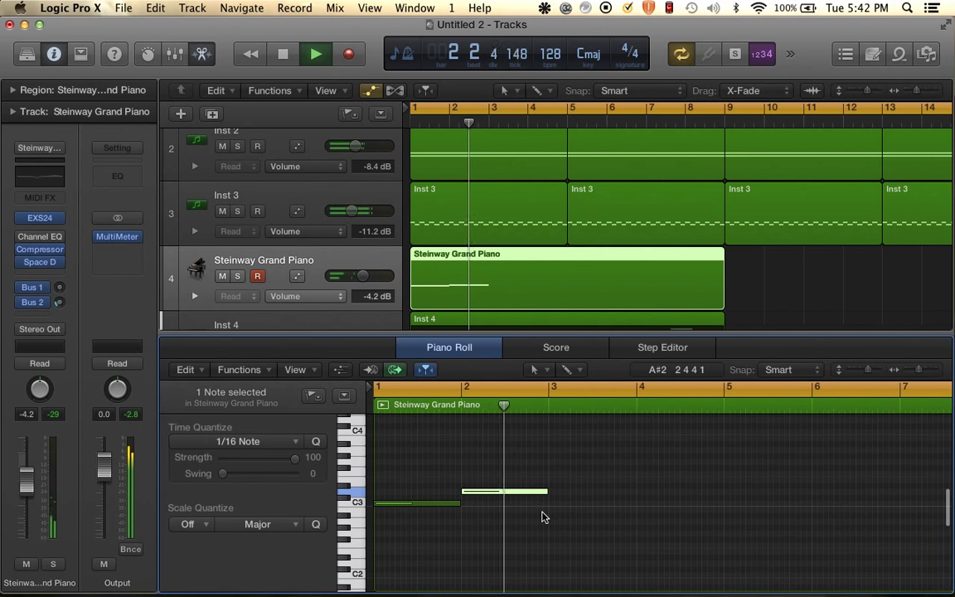
{"action": "key", "text": "space"}
{"action": "left_click", "coordinate": [535, 505], "text": "super"}
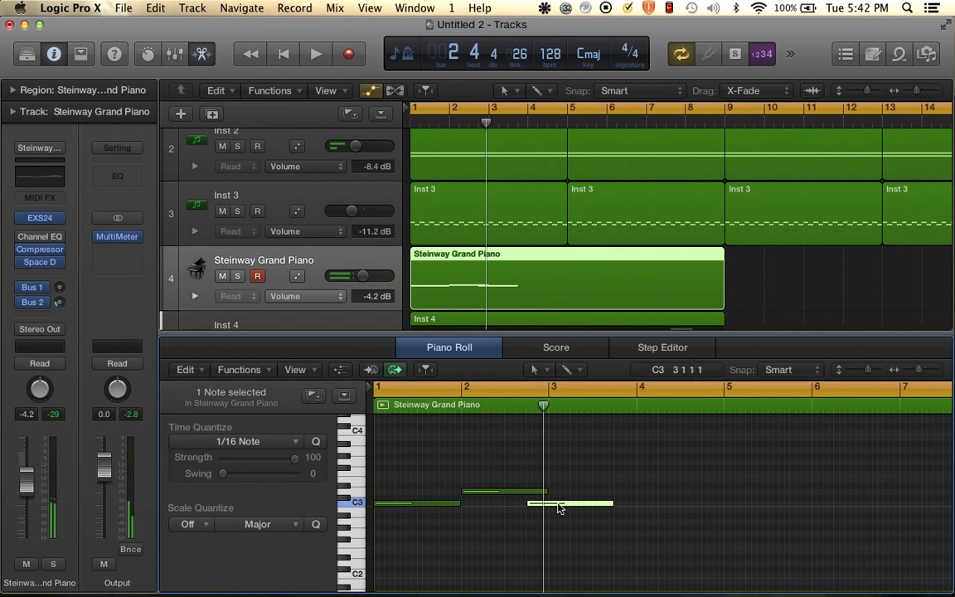
{"action": "left_click", "coordinate": [550, 479], "text": "super"}
{"action": "key", "text": "space"}
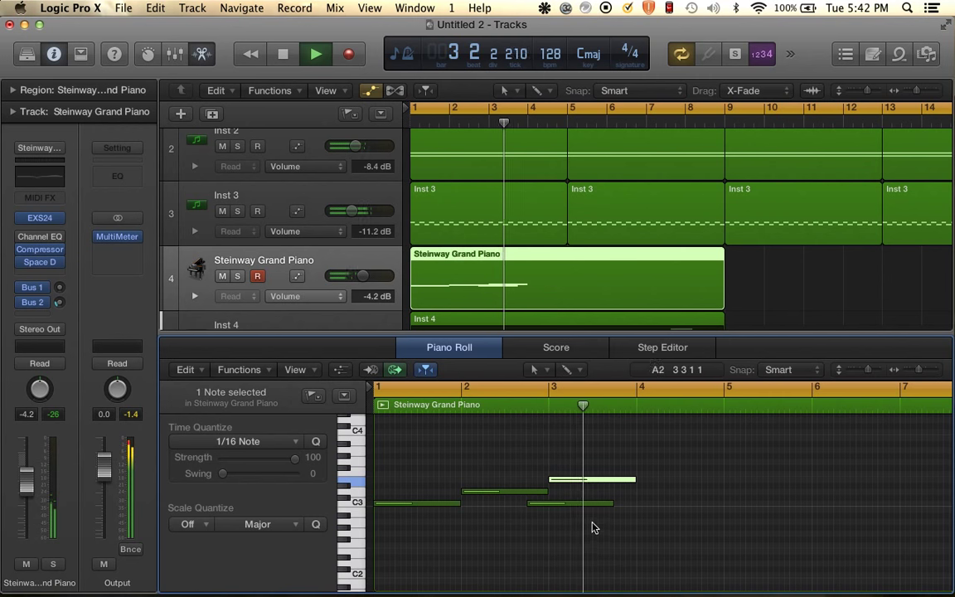
Stop playback and add a one-bar C3 note at bar 4 of the piano region.
{"action": "key", "text": "super+space"}
{"action": "left_click", "coordinate": [657, 515]}
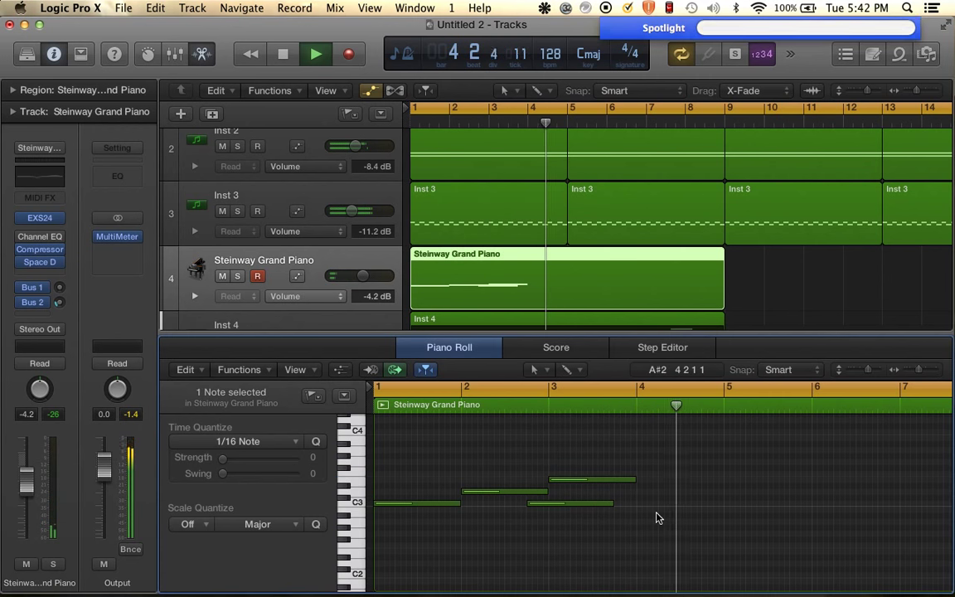
{"action": "key", "text": "space"}
Select all five notes in the piano region and raise their velocity to 127.
{"action": "left_click_drag", "start_coordinate": [406, 458], "coordinate": [667, 531]}
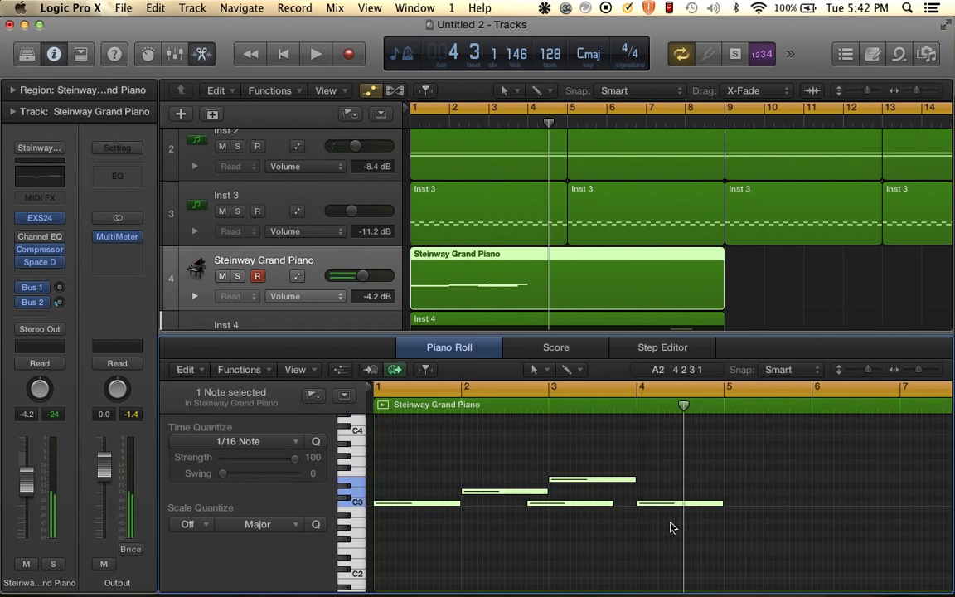
{"action": "scroll", "coordinate": [512, 515], "scroll_direction": "up", "scroll_amount": 1}
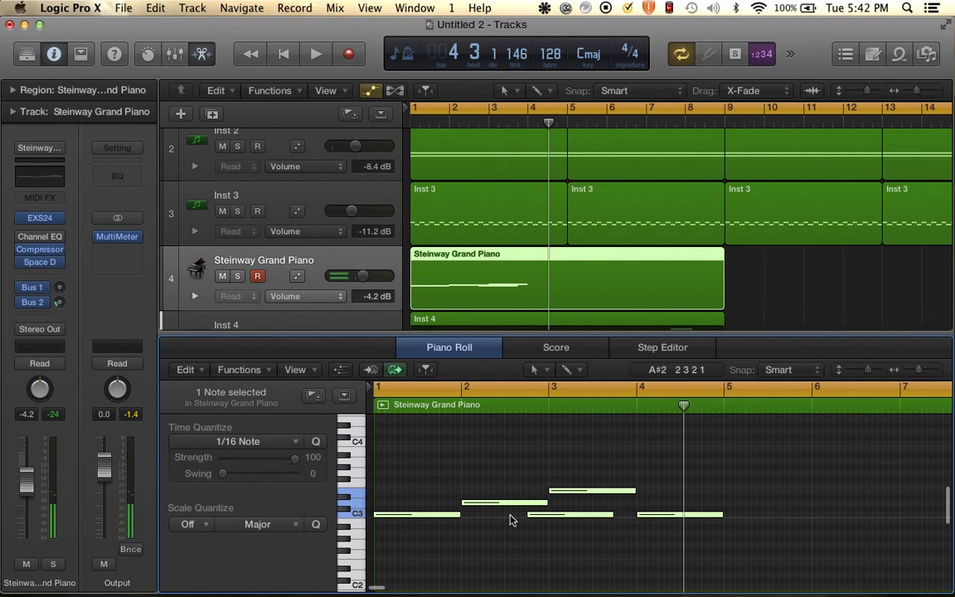
{"action": "left_click", "coordinate": [341, 371]}
{"action": "key", "text": "a"}
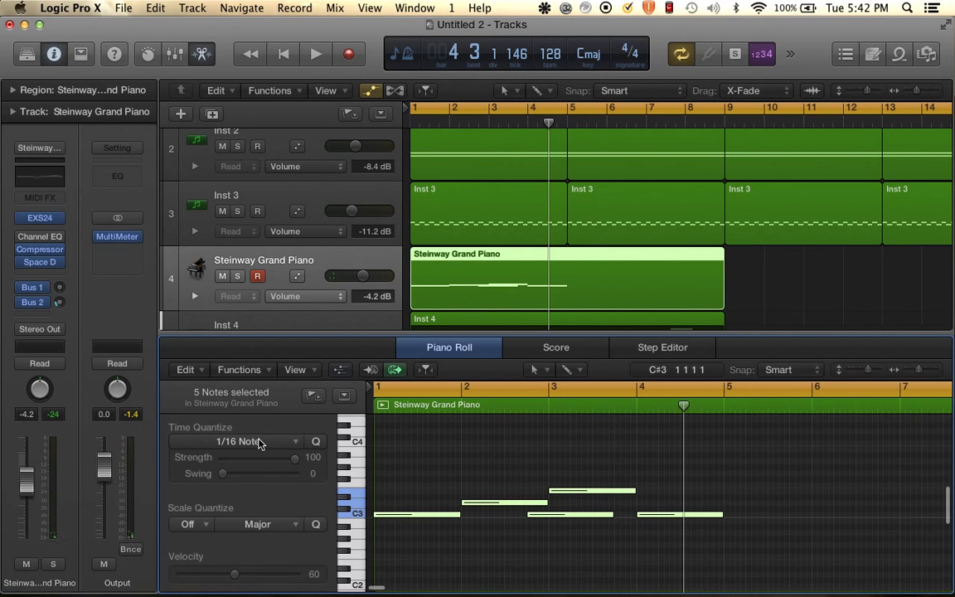
{"action": "left_click_drag", "start_coordinate": [236, 578], "coordinate": [309, 578]}
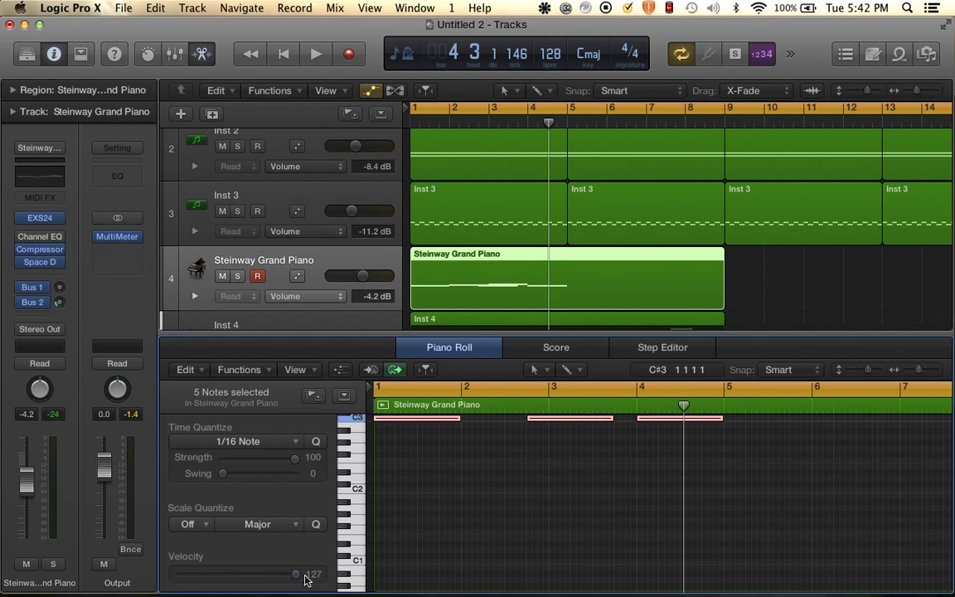
{"action": "scroll", "coordinate": [422, 514], "scroll_direction": "up", "scroll_amount": 5}
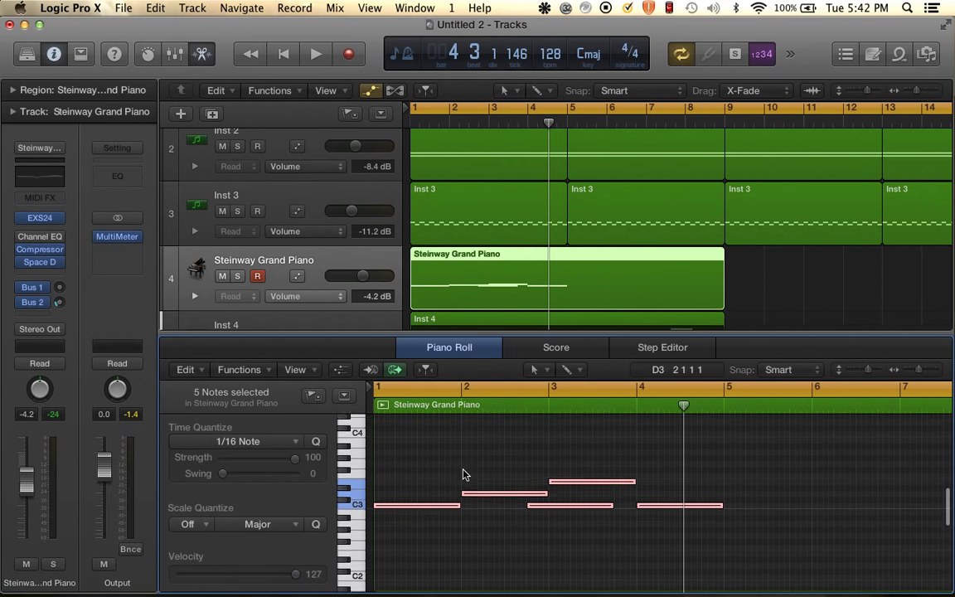
{"action": "scroll", "coordinate": [463, 474], "scroll_direction": "up", "scroll_amount": 1}
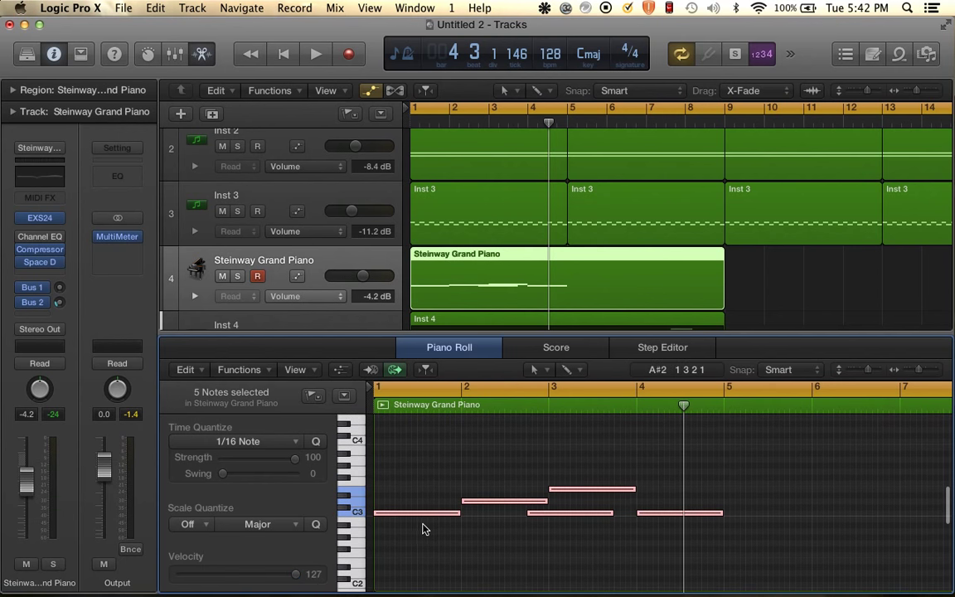
Open the piano channel's EQ, set the low-mid cut to 415 Hz at -0.5 dB and the high peak to 6000 Hz at +9.0 dB.
{"action": "left_click", "coordinate": [57, 238]}
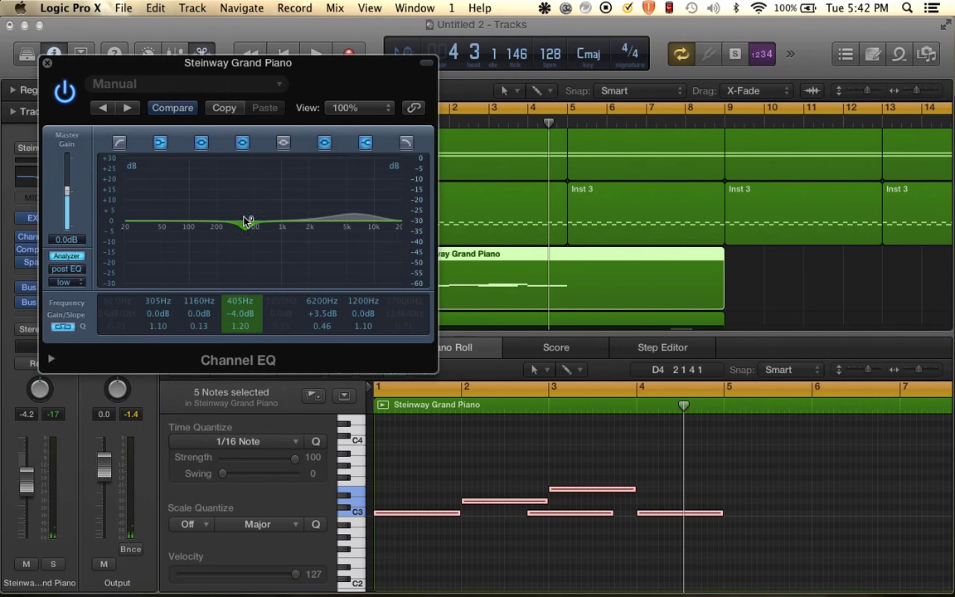
{"action": "left_click_drag", "start_coordinate": [260, 316], "coordinate": [259, 311]}
{"action": "left_click_drag", "start_coordinate": [356, 212], "coordinate": [352, 217]}
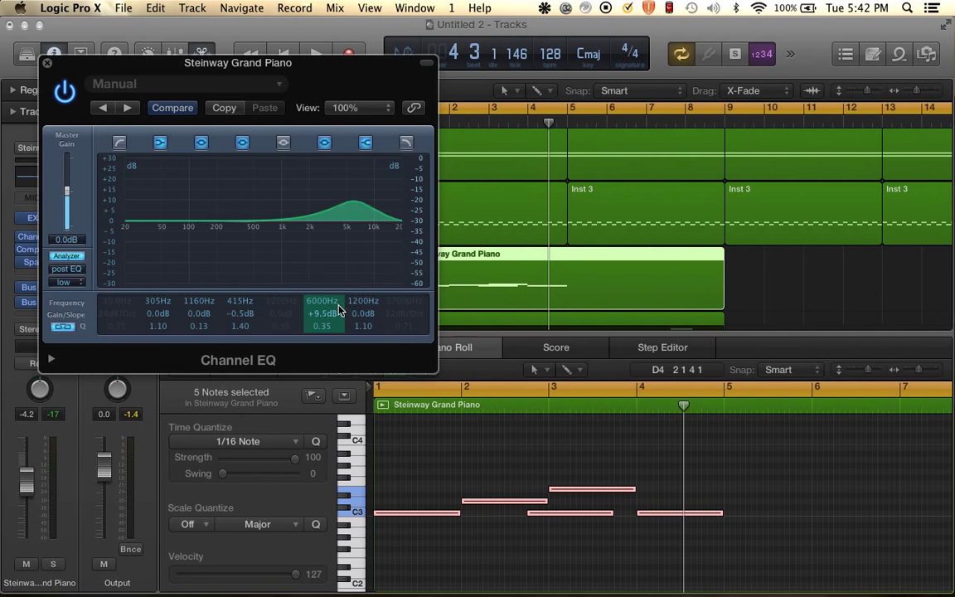
{"action": "left_click_drag", "start_coordinate": [338, 310], "coordinate": [338, 315]}
Audition C3 on the piano and boost the 6000 Hz EQ band to +20.0 dB with a Q of 0.27.
{"action": "left_click", "coordinate": [358, 510]}
{"action": "left_click", "coordinate": [357, 501]}
{"action": "left_click", "coordinate": [357, 511]}
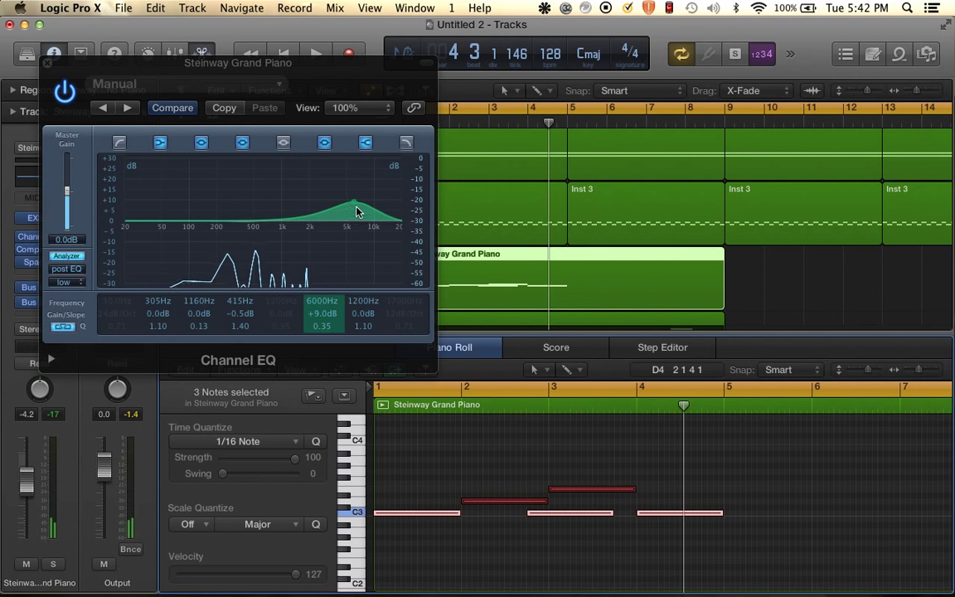
{"action": "left_click_drag", "start_coordinate": [355, 204], "coordinate": [357, 195]}
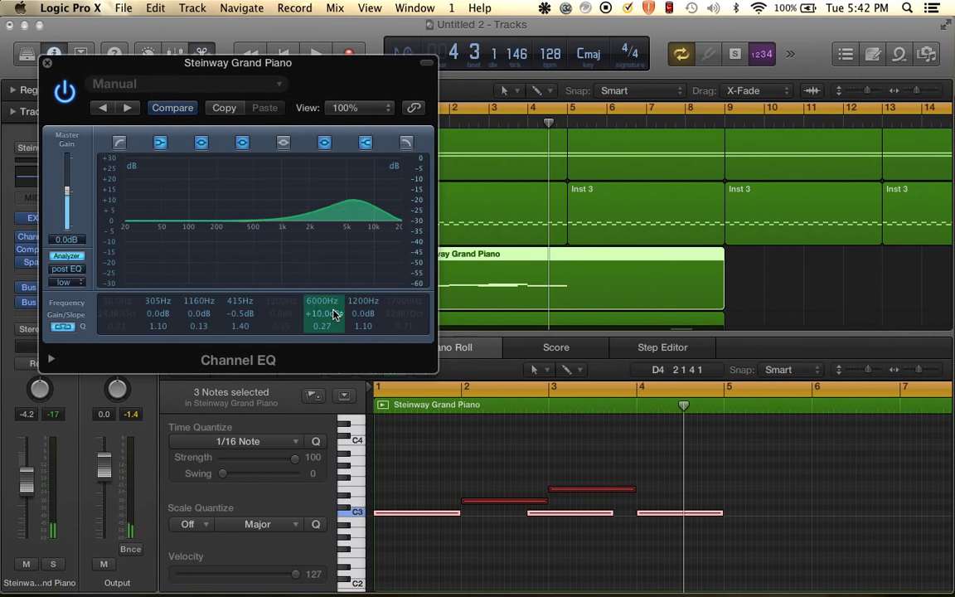
{"action": "left_click", "coordinate": [352, 528]}
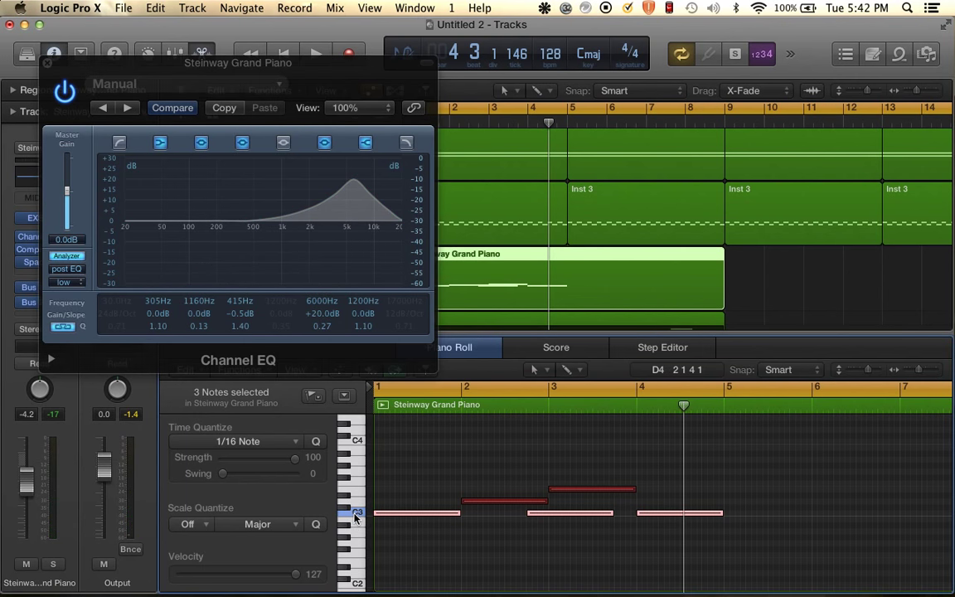
Select all five piano notes, transpose them up one octave so the melody starts on C4, and play them back.
{"action": "left_click_drag", "start_coordinate": [417, 443], "coordinate": [651, 590]}
{"action": "scroll", "coordinate": [477, 514], "scroll_direction": "up", "scroll_amount": 2}
{"action": "left_click_drag", "start_coordinate": [425, 510], "coordinate": [425, 437]}
{"action": "key", "text": "space"}
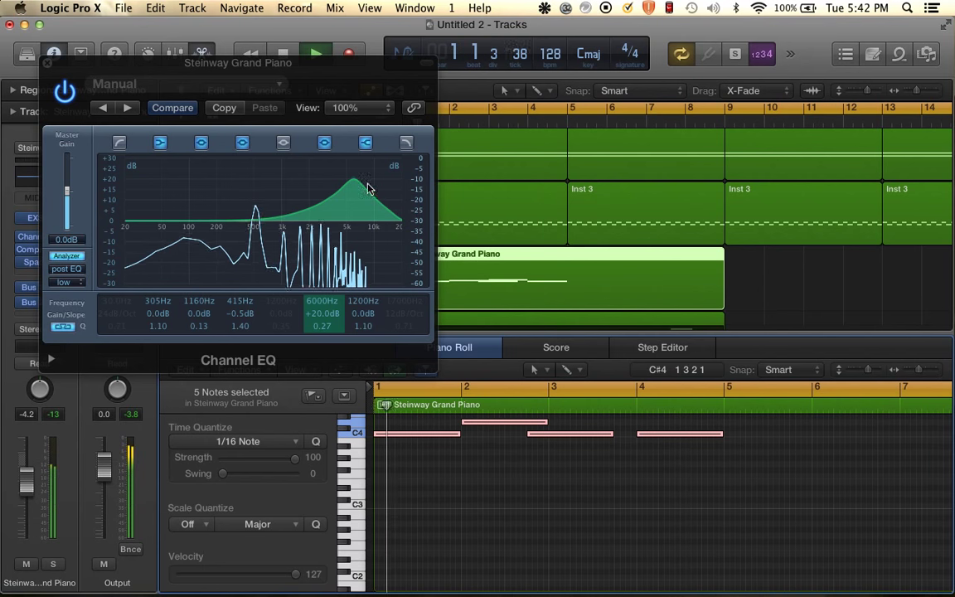
Reduce the gain of the 6000 Hz EQ band during playback and close the Channel EQ window.
{"action": "left_click_drag", "start_coordinate": [355, 179], "coordinate": [354, 205]}
{"action": "left_click_drag", "start_coordinate": [337, 309], "coordinate": [337, 324]}
{"action": "left_click", "coordinate": [47, 63]}
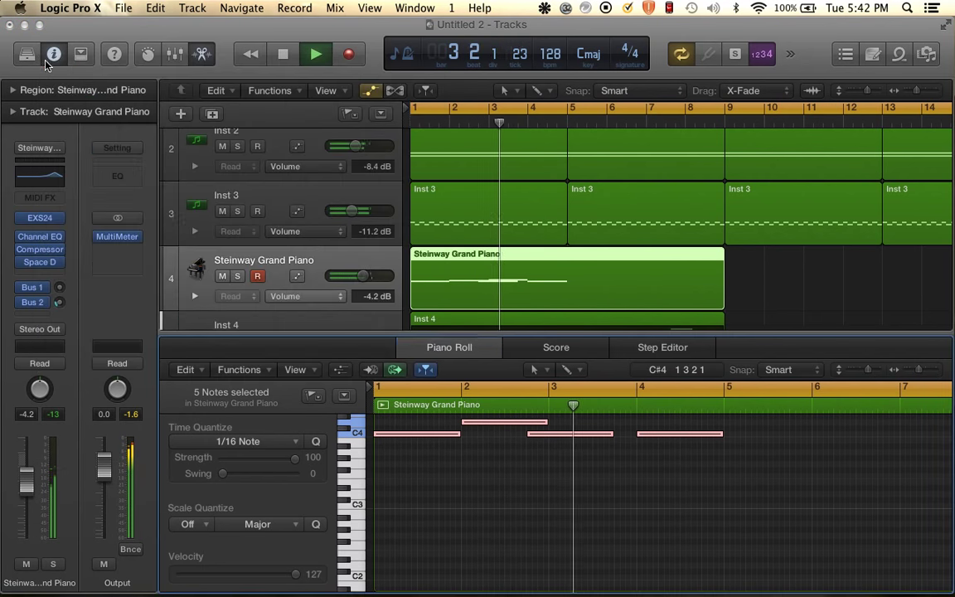
Lower the Steinway Grand Piano track volume to -21.5 dB and listen to it in the mix.
{"action": "left_click_drag", "start_coordinate": [363, 280], "coordinate": [348, 277]}
{"action": "key", "text": "space"}
{"action": "scroll", "coordinate": [539, 448], "scroll_direction": "up", "scroll_amount": 5}
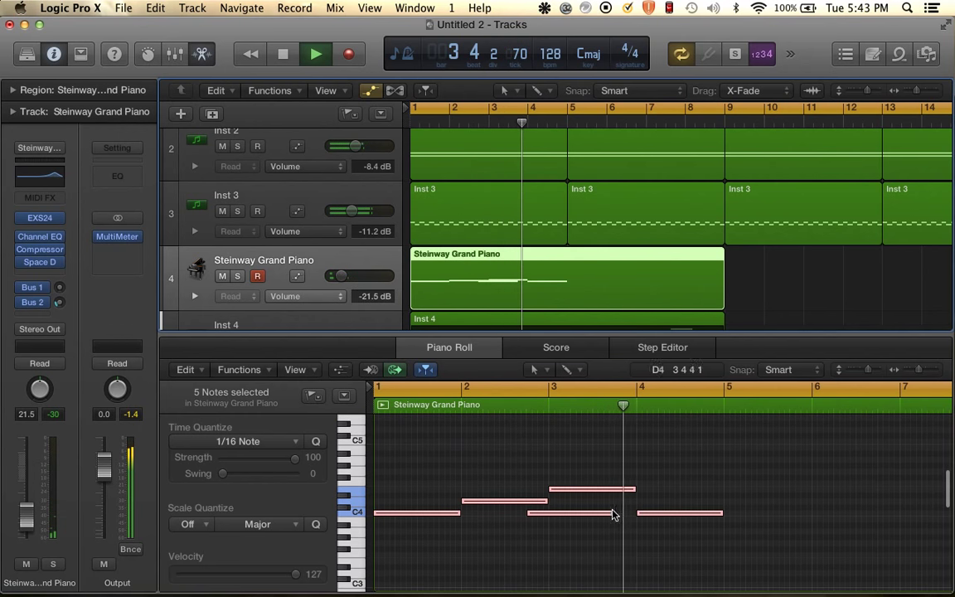
Add a one-bar C4 note at bar 5 beat 3 of the piano region and play from the start.
{"action": "left_click", "coordinate": [742, 535]}
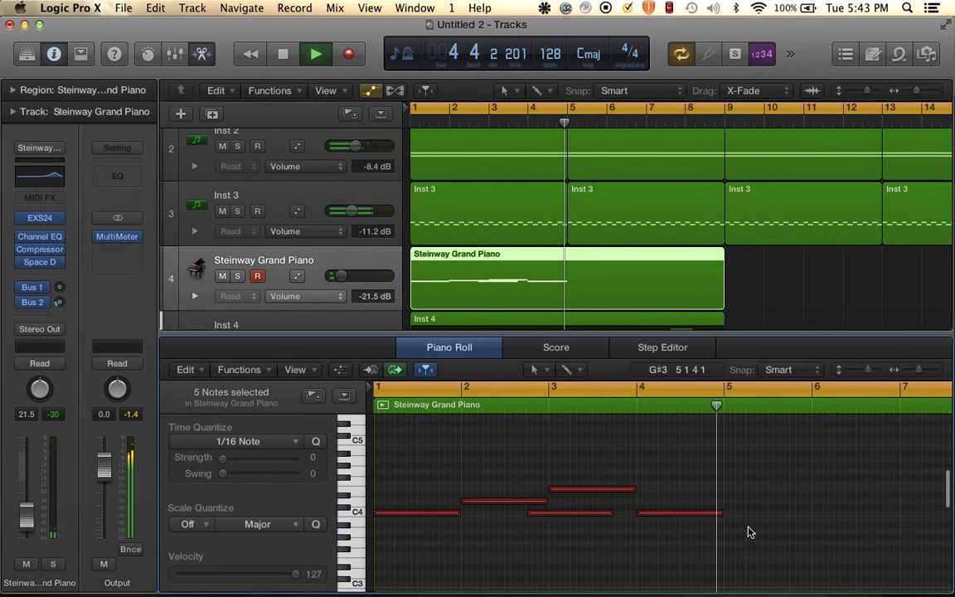
{"action": "key", "text": "space"}
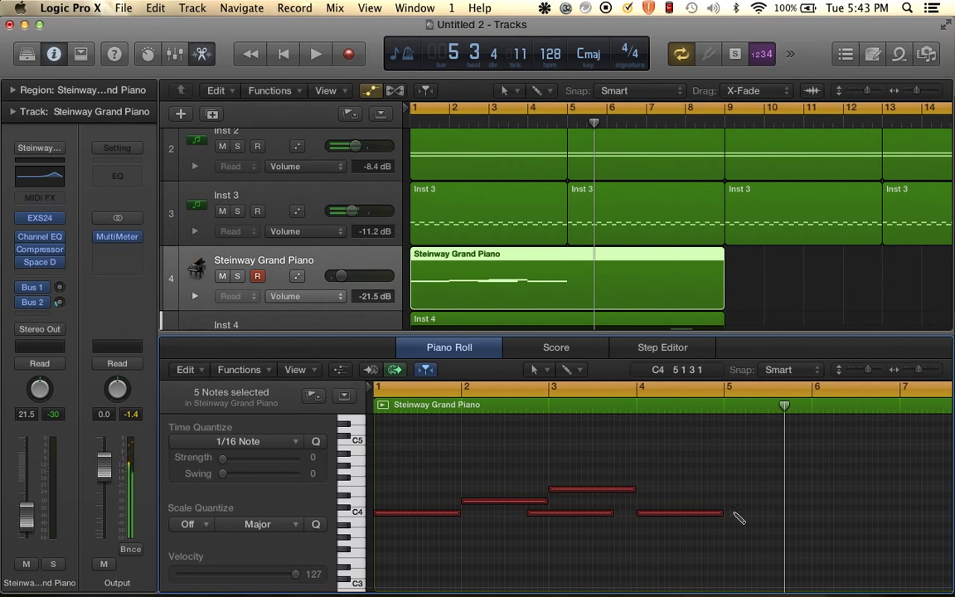
{"action": "key", "text": "Return"}
{"action": "key", "text": "space"}
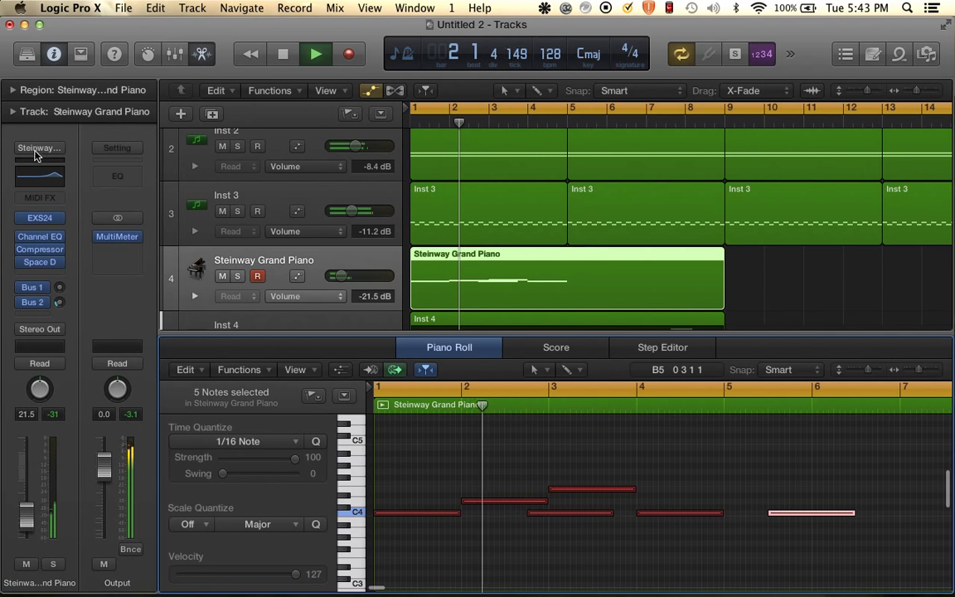
Solo the piano track, raise the Space Designer reverb output to maximum while listening, and close its window.
{"action": "key", "text": "space"}
{"action": "left_click", "coordinate": [237, 276]}
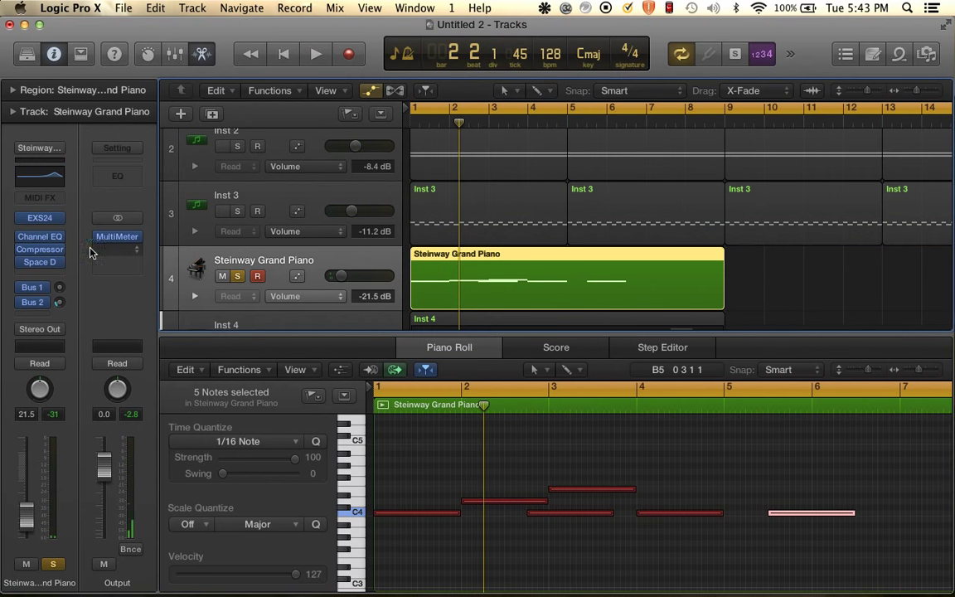
{"action": "left_click", "coordinate": [44, 264]}
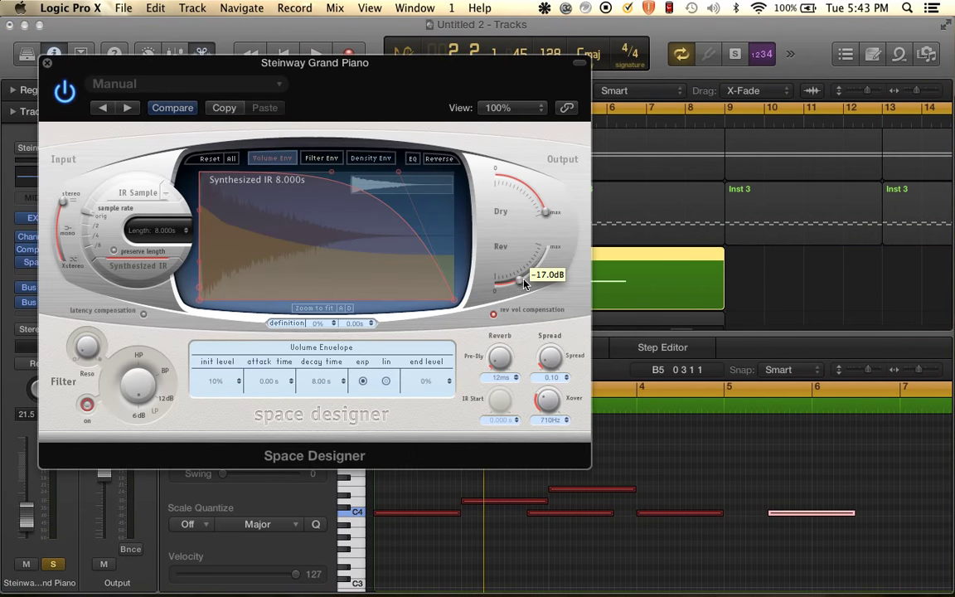
{"action": "left_click_drag", "start_coordinate": [529, 283], "coordinate": [533, 276]}
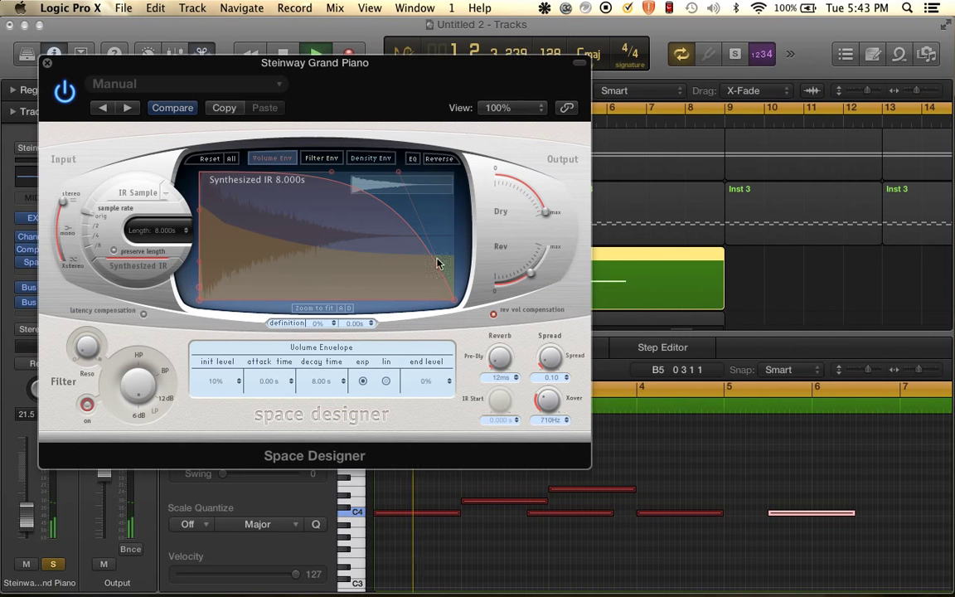
{"action": "left_click_drag", "start_coordinate": [532, 275], "coordinate": [535, 272]}
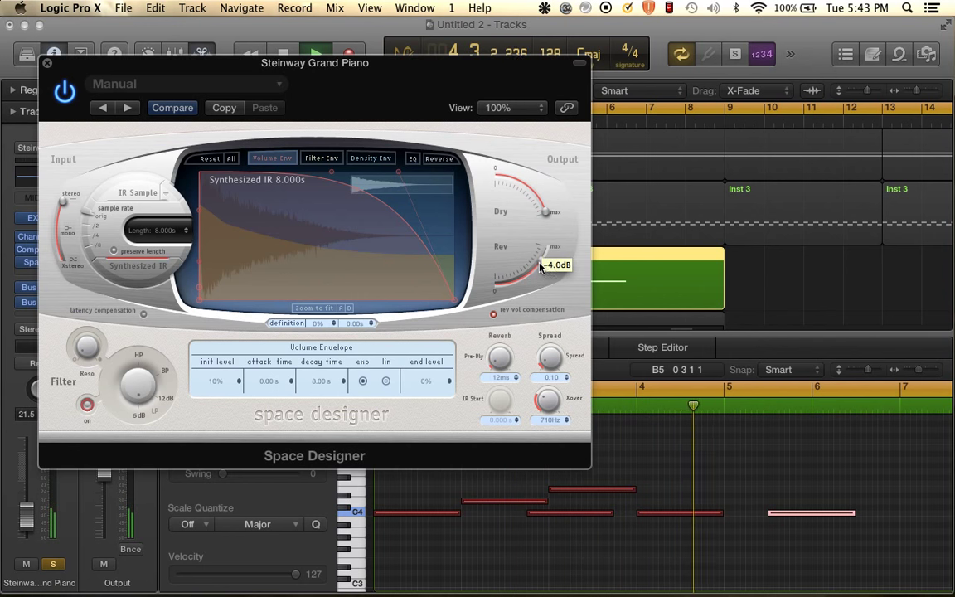
{"action": "left_click_drag", "start_coordinate": [560, 264], "coordinate": [561, 244]}
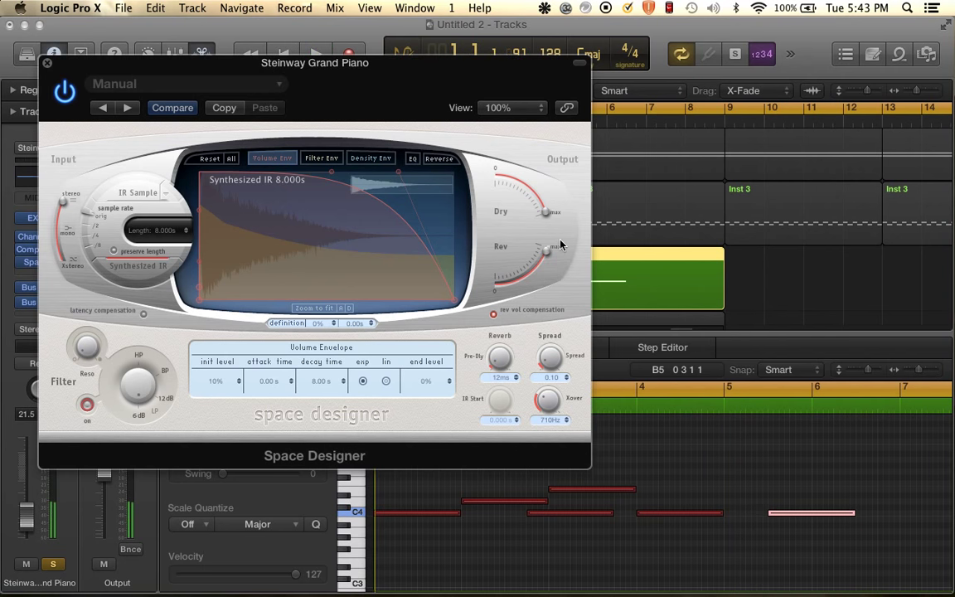
{"action": "left_click", "coordinate": [48, 64]}
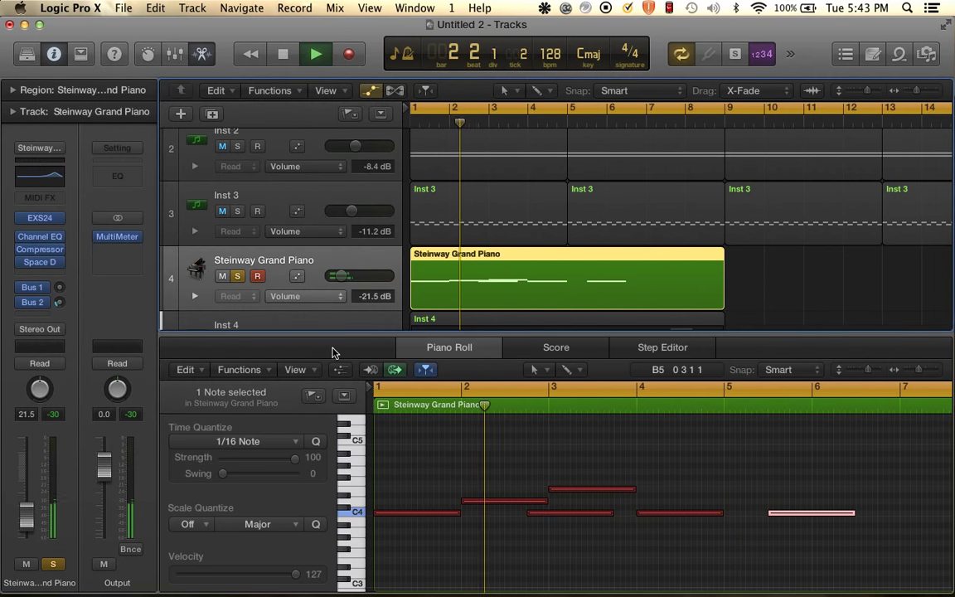
Unsolo the piano track, play the melody with the other tracks, and deselect the notes.
{"action": "left_click", "coordinate": [235, 282]}
{"action": "key", "text": "space"}
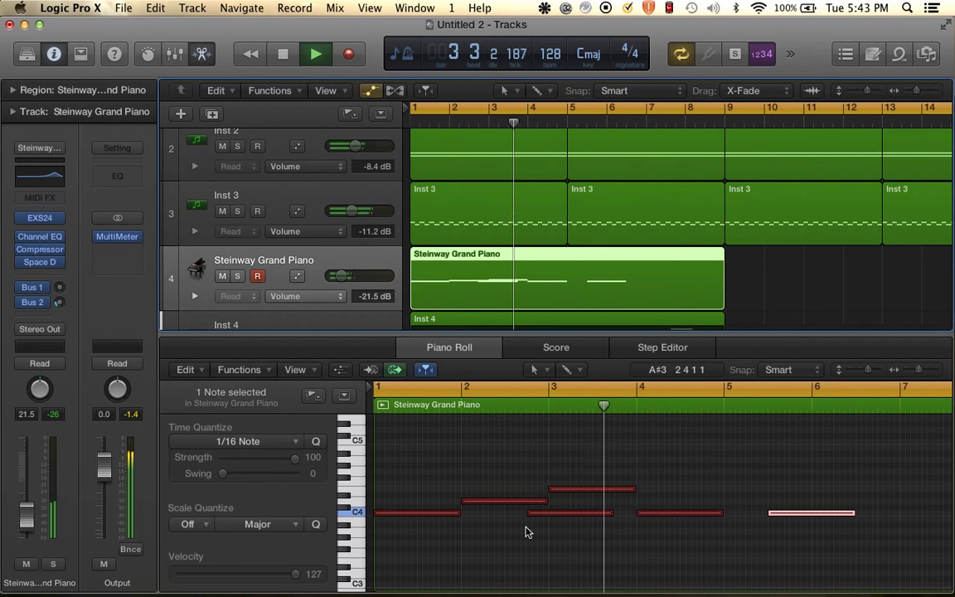
{"action": "left_click", "coordinate": [623, 550]}
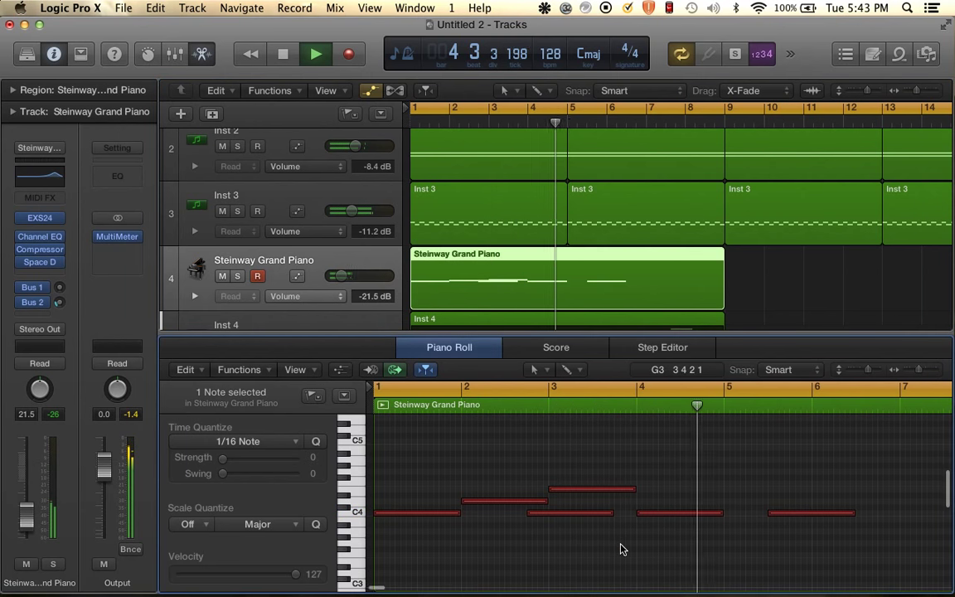
Stop playback and add a one-bar E4 note at bar 6 beat 2 of the piano region.
{"action": "scroll", "coordinate": [622, 549], "scroll_direction": "right", "scroll_amount": 2}
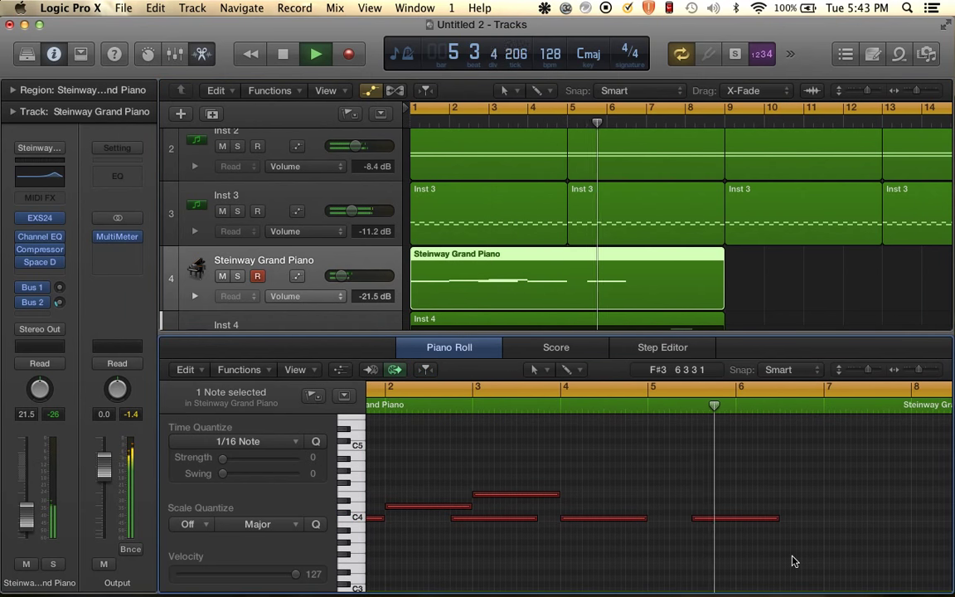
{"action": "scroll", "coordinate": [792, 562], "scroll_direction": "right", "scroll_amount": 2}
{"action": "key", "text": "space"}
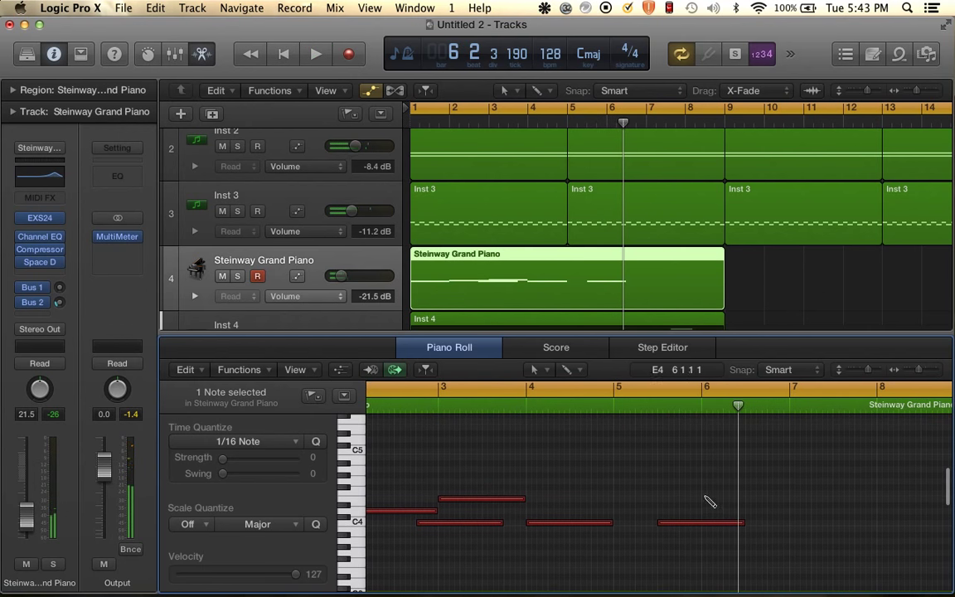
{"action": "left_click_drag", "start_coordinate": [718, 498], "coordinate": [739, 503]}
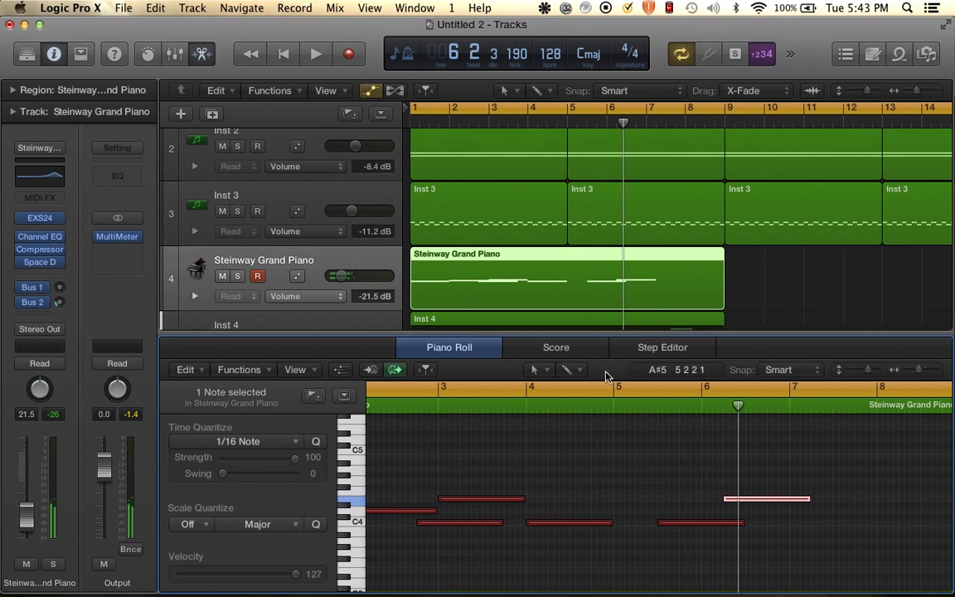
Set the cycle range to bars 5–8 and play the second half of the melody.
{"action": "left_click_drag", "start_coordinate": [608, 389], "coordinate": [945, 389]}
{"action": "key", "text": "space"}
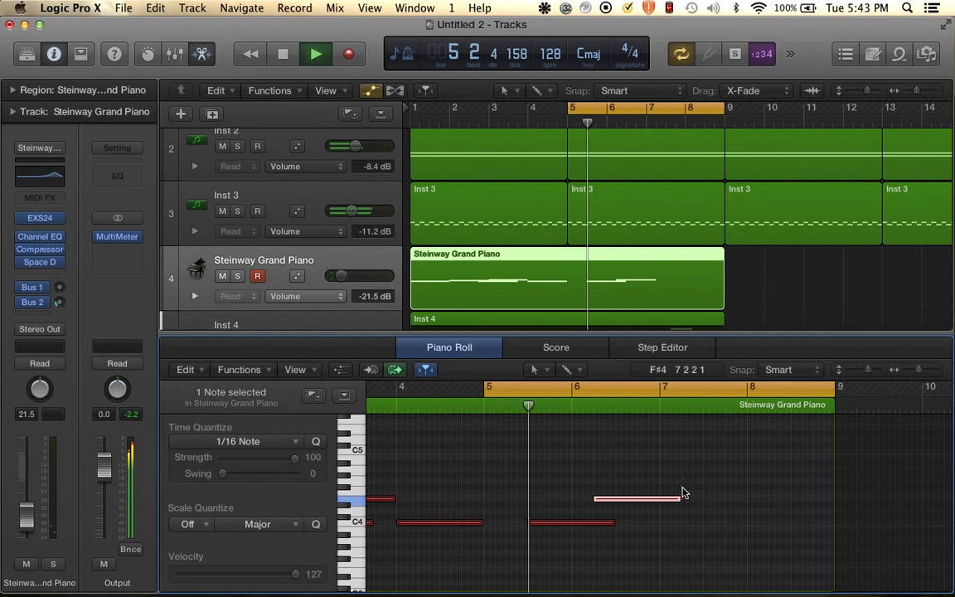
{"action": "key", "text": "space"}
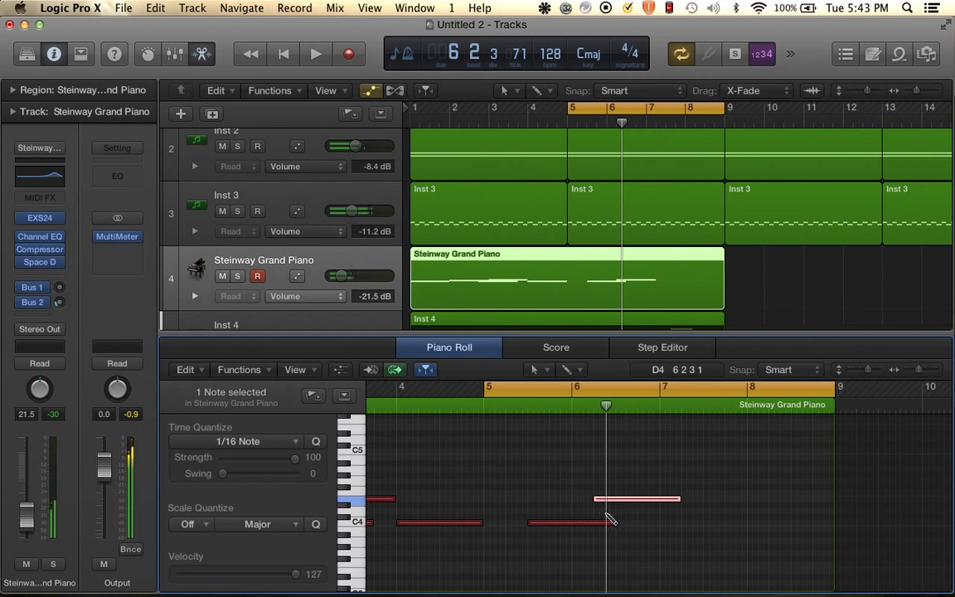
Add one-bar piano notes D4 midway through bar 6 beat 2 and G4 at bar 7 beat 3, playing the melody back.
{"action": "left_click", "coordinate": [615, 511]}
{"action": "key", "text": "space"}
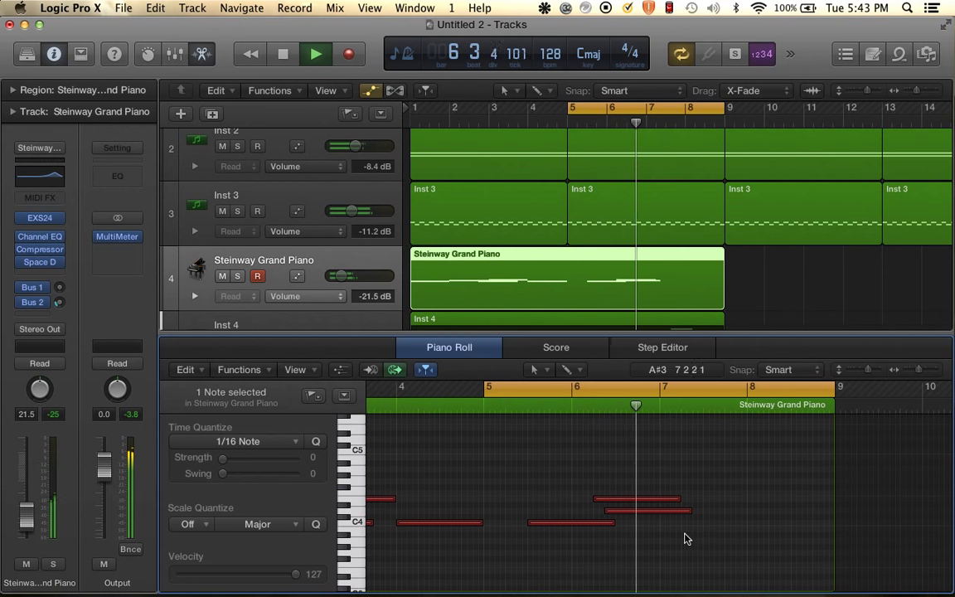
{"action": "key", "text": "space"}
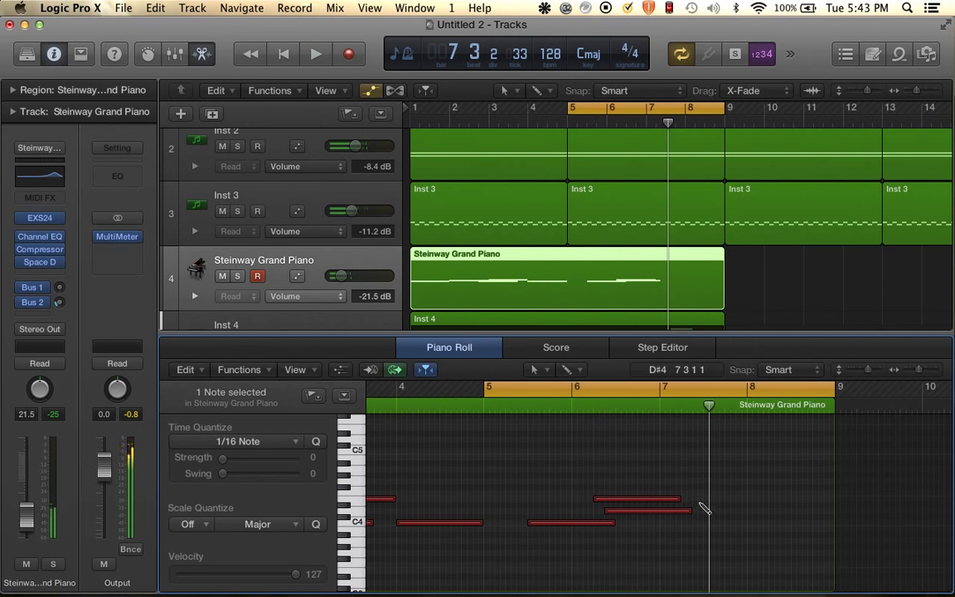
{"action": "left_click_drag", "start_coordinate": [715, 495], "coordinate": [711, 482]}
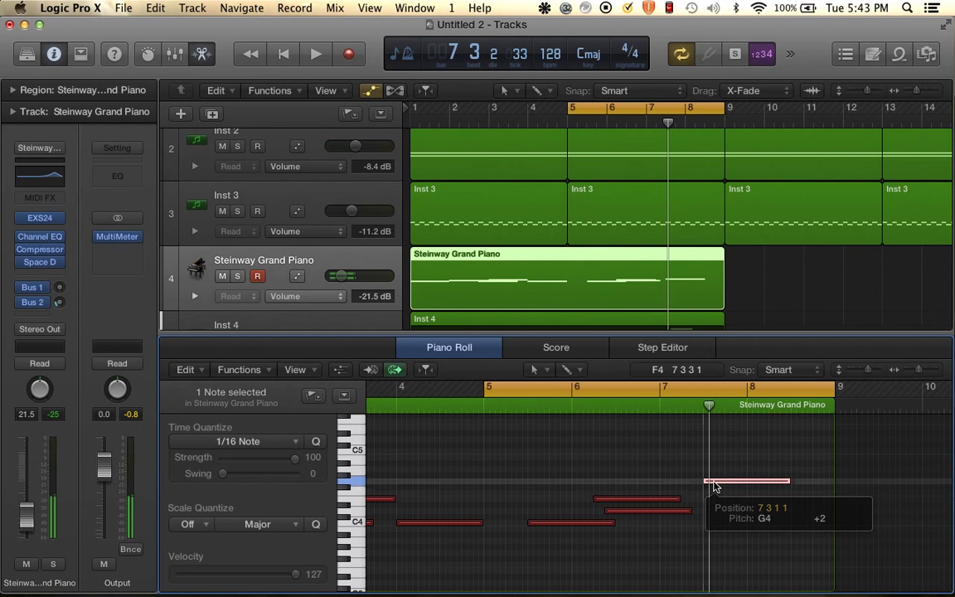
{"action": "key", "text": "space"}
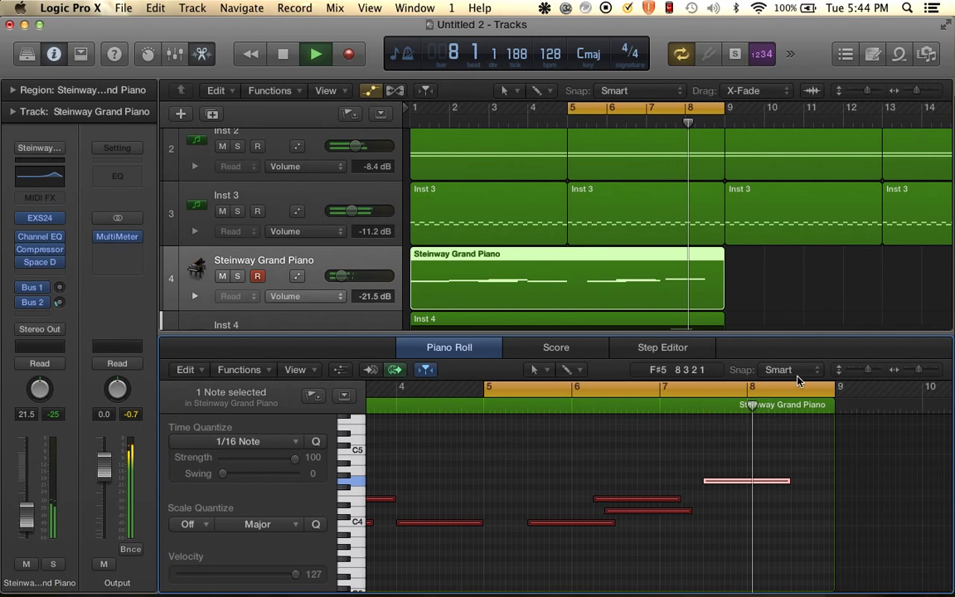
Stop playback, move the last G4 piano note one beat earlier to bar 7 beat 2, and play from bar 7 beat 3.
{"action": "key", "text": "space"}
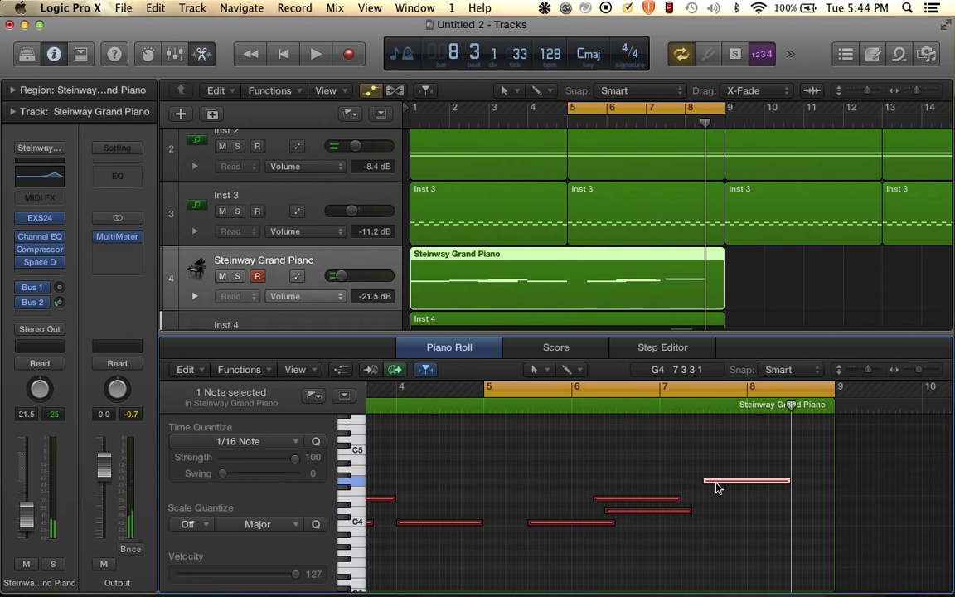
{"action": "scroll", "coordinate": [676, 279], "scroll_direction": "down", "scroll_amount": 6}
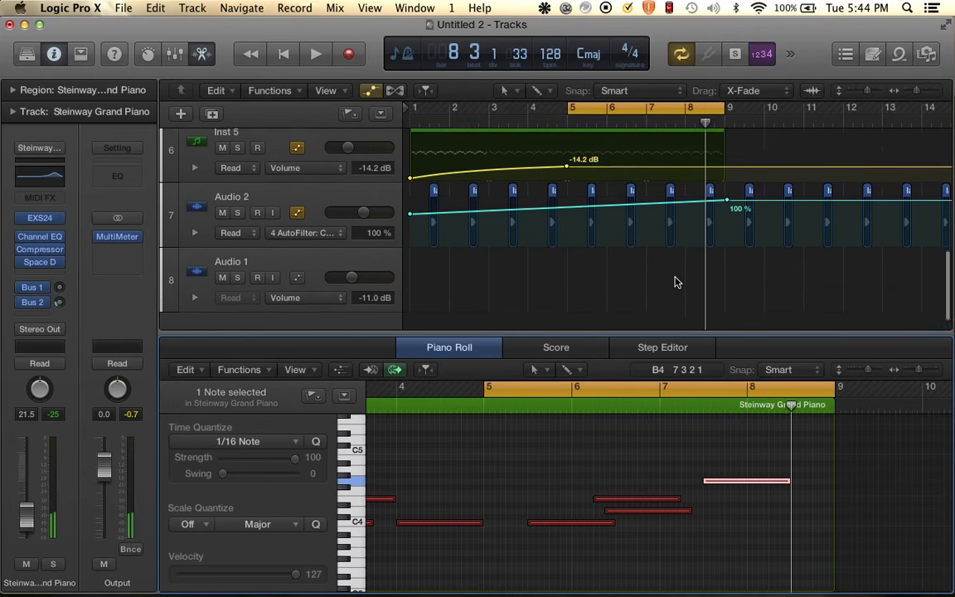
{"action": "left_click", "coordinate": [666, 125]}
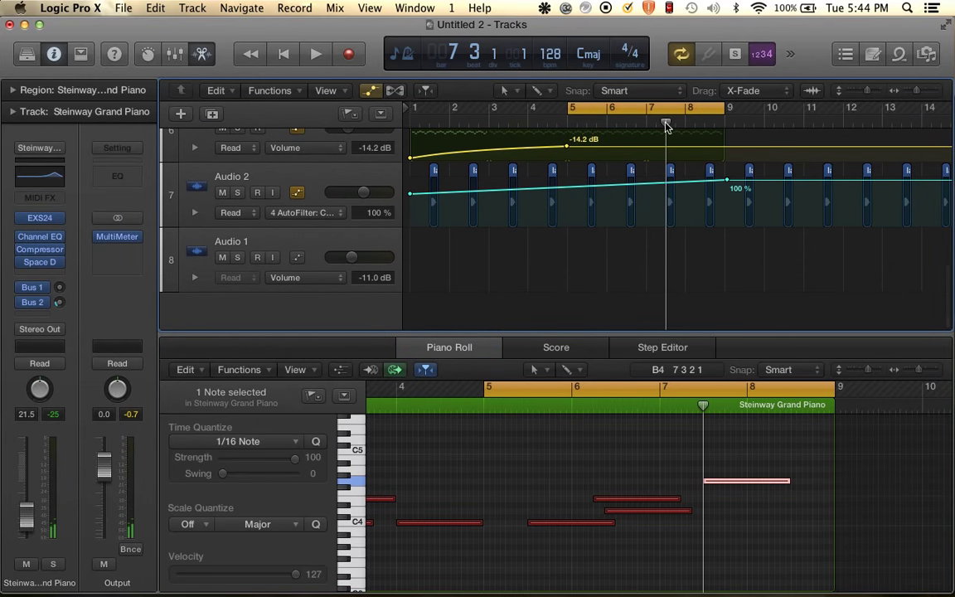
{"action": "scroll", "coordinate": [704, 249], "scroll_direction": "up", "scroll_amount": 3}
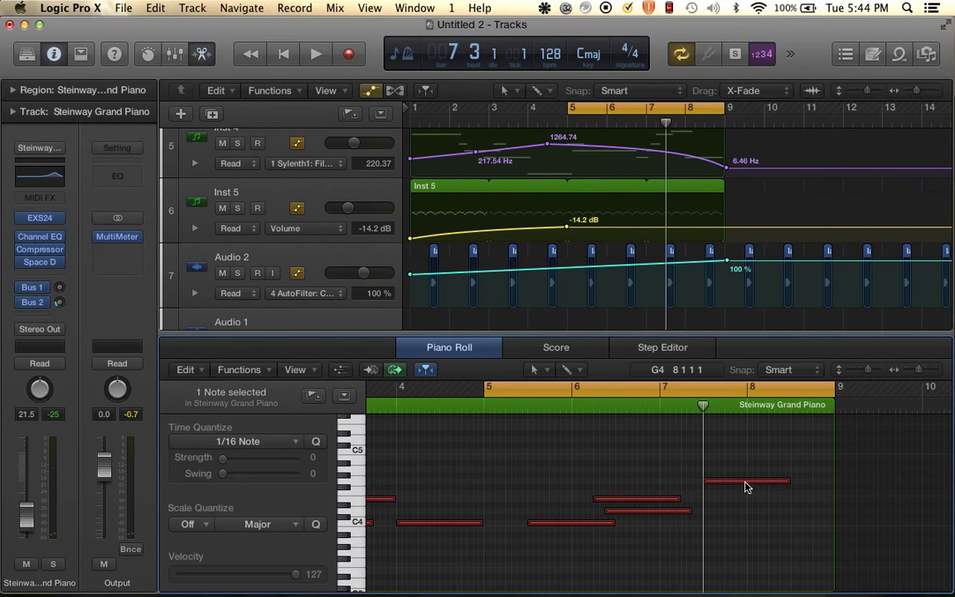
{"action": "left_click_drag", "start_coordinate": [745, 487], "coordinate": [727, 487]}
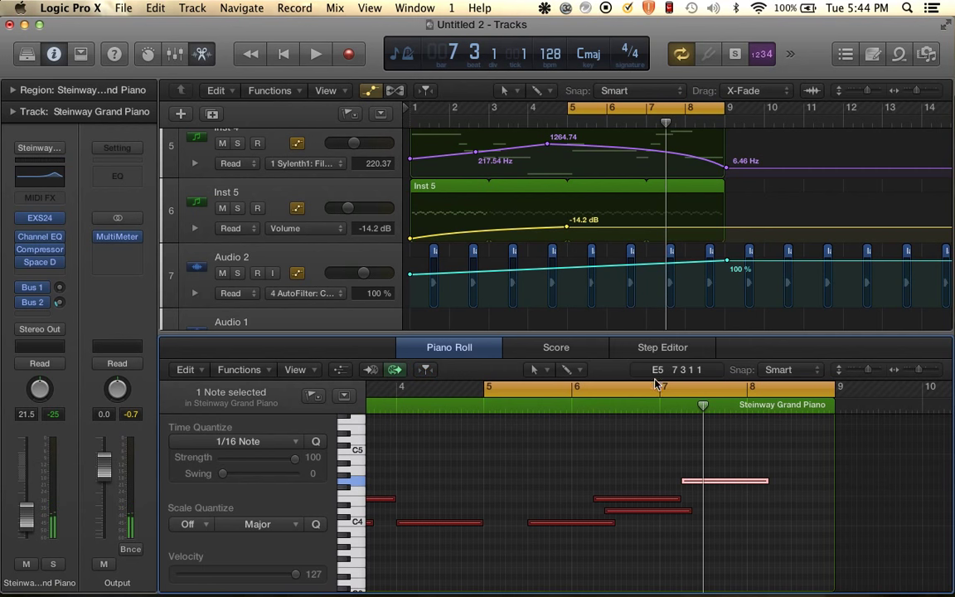
{"action": "key", "text": "space"}
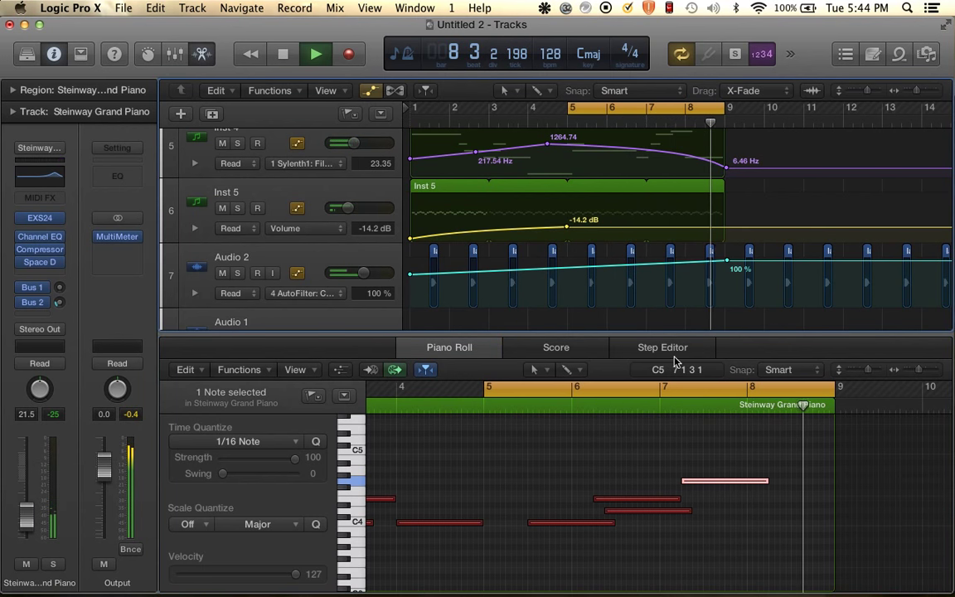
Stop playback, close the piano roll editor, and extend the cycle range to bars 1–8.
{"action": "left_click_drag", "start_coordinate": [674, 332], "coordinate": [616, 473]}
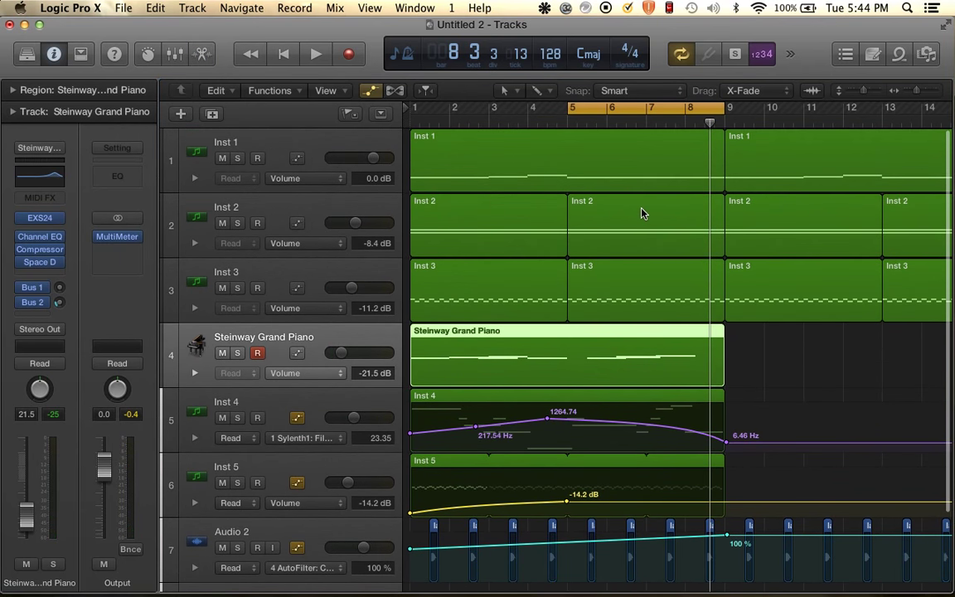
{"action": "left_click_drag", "start_coordinate": [570, 108], "coordinate": [413, 109]}
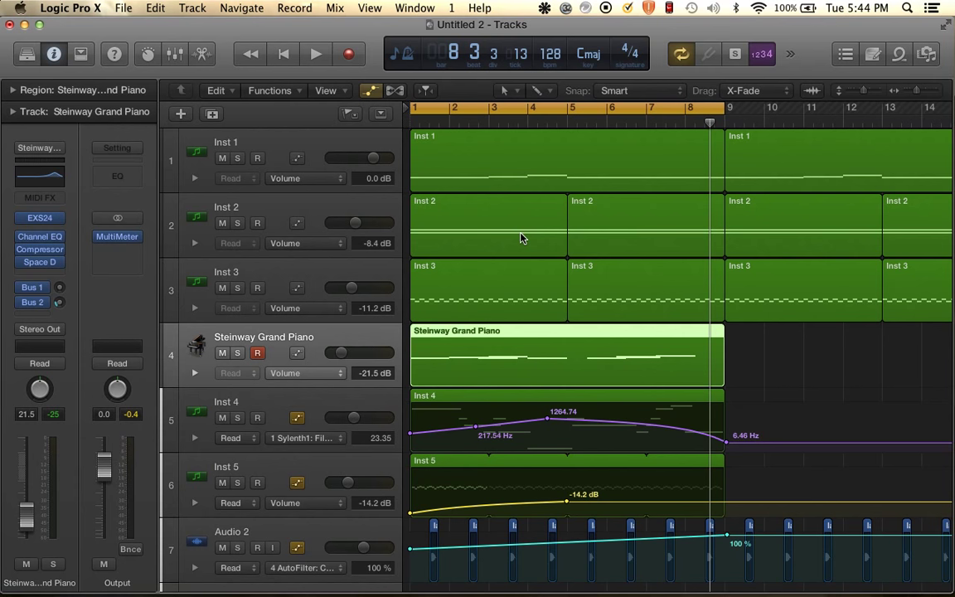
Look over the whole arrangement from Inst 1 to Audio 1 and hide the track automation.
{"action": "scroll", "coordinate": [523, 238], "scroll_direction": "down", "scroll_amount": 2}
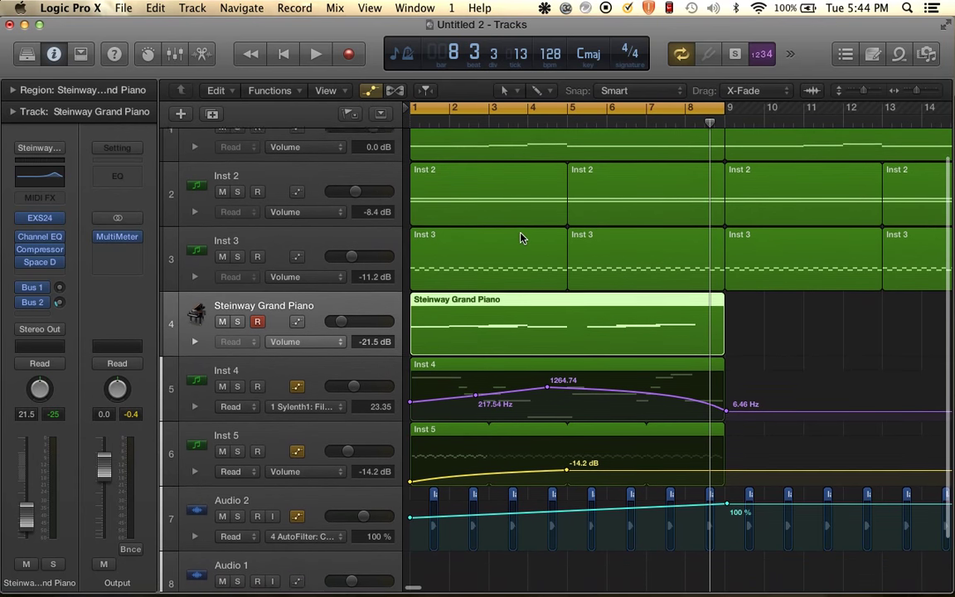
{"action": "scroll", "coordinate": [527, 272], "scroll_direction": "down", "scroll_amount": 1}
{"action": "scroll", "coordinate": [544, 305], "scroll_direction": "up", "scroll_amount": 3}
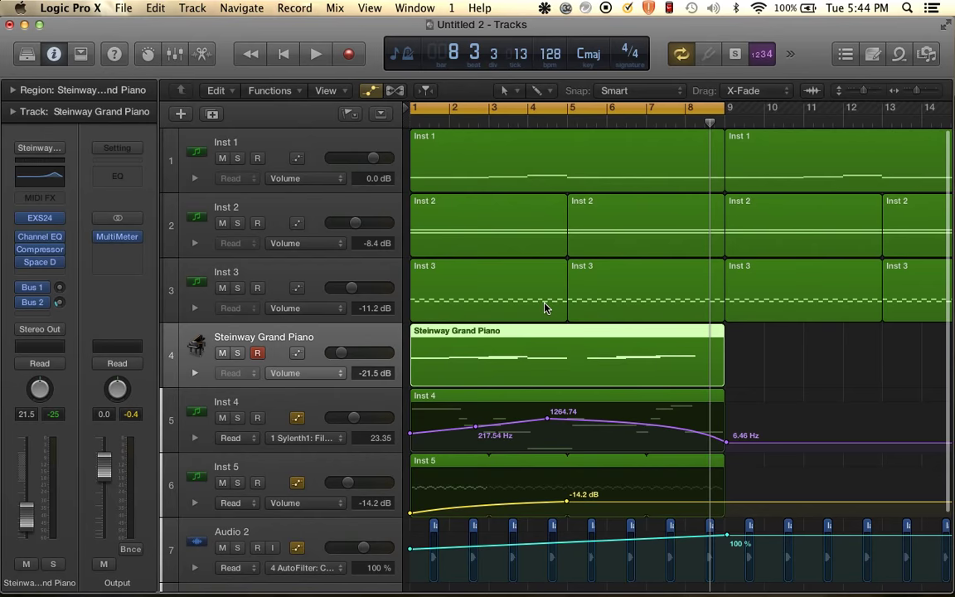
{"action": "scroll", "coordinate": [495, 417], "scroll_direction": "down", "scroll_amount": 5}
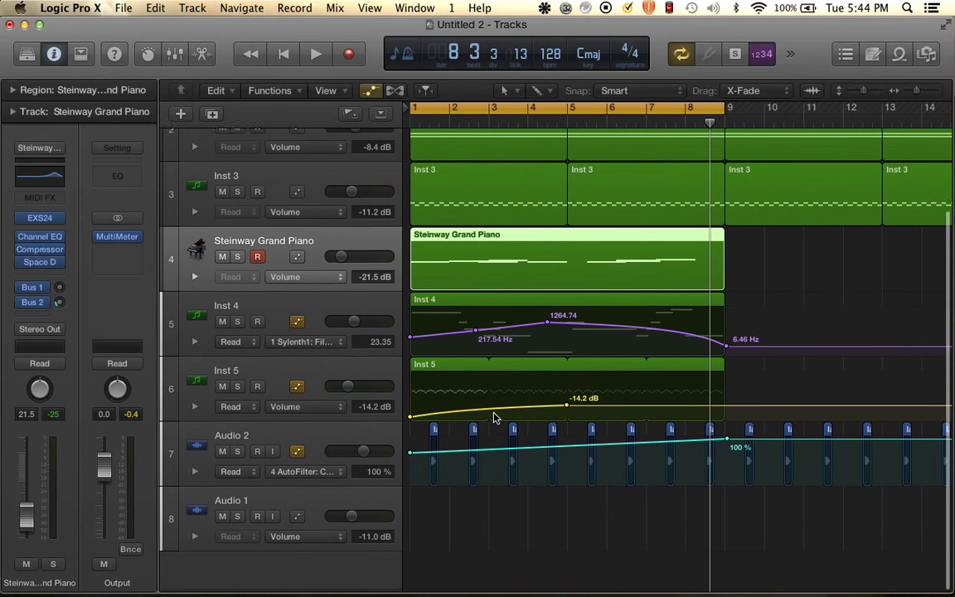
{"action": "scroll", "coordinate": [494, 417], "scroll_direction": "up", "scroll_amount": 6}
{"action": "scroll", "coordinate": [495, 417], "scroll_direction": "up", "scroll_amount": 1}
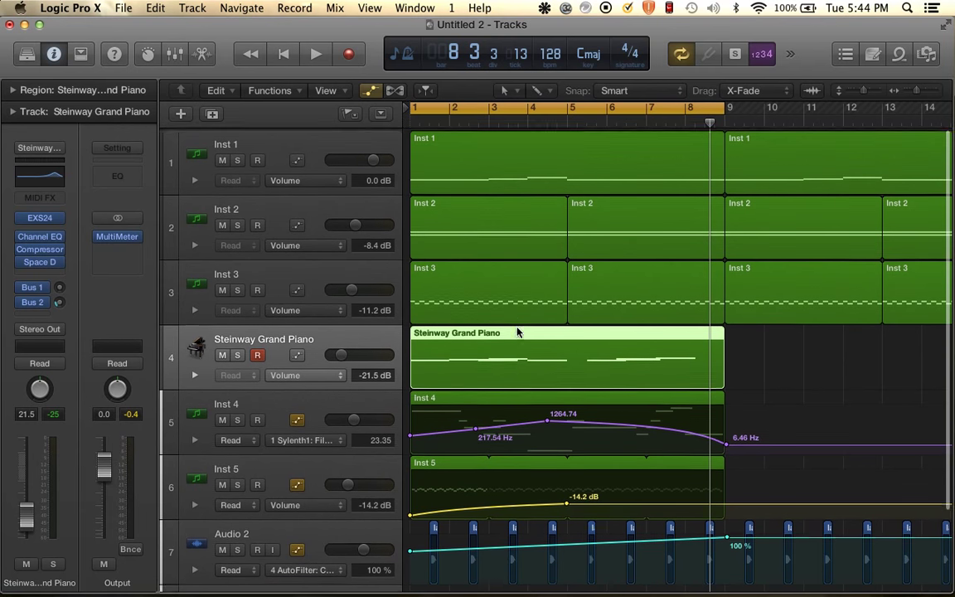
{"action": "scroll", "coordinate": [518, 331], "scroll_direction": "down", "scroll_amount": 3}
{"action": "scroll", "coordinate": [518, 332], "scroll_direction": "up", "scroll_amount": 3}
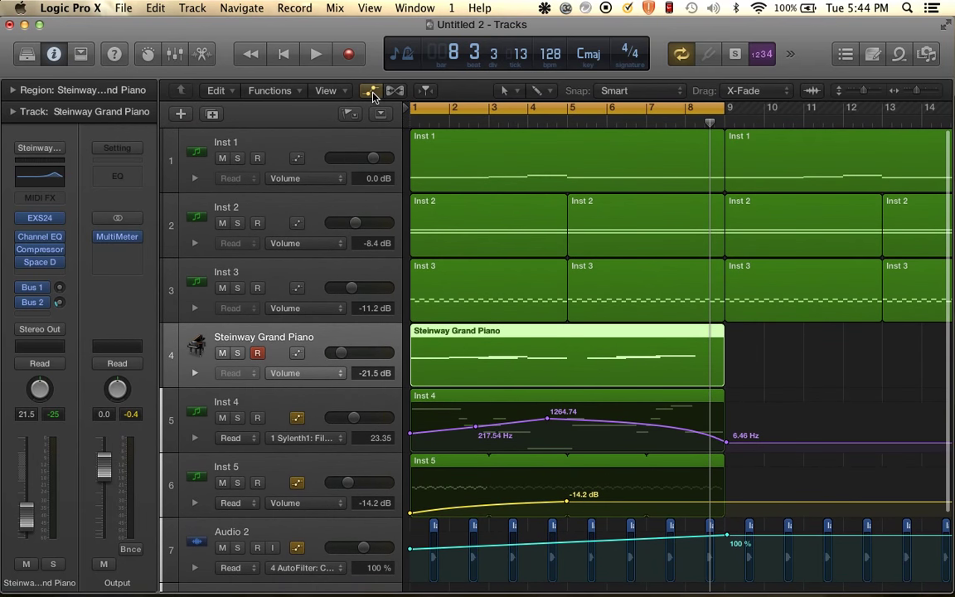
{"action": "key", "text": "a"}
{"action": "scroll", "coordinate": [509, 205], "scroll_direction": "down", "scroll_amount": 3}
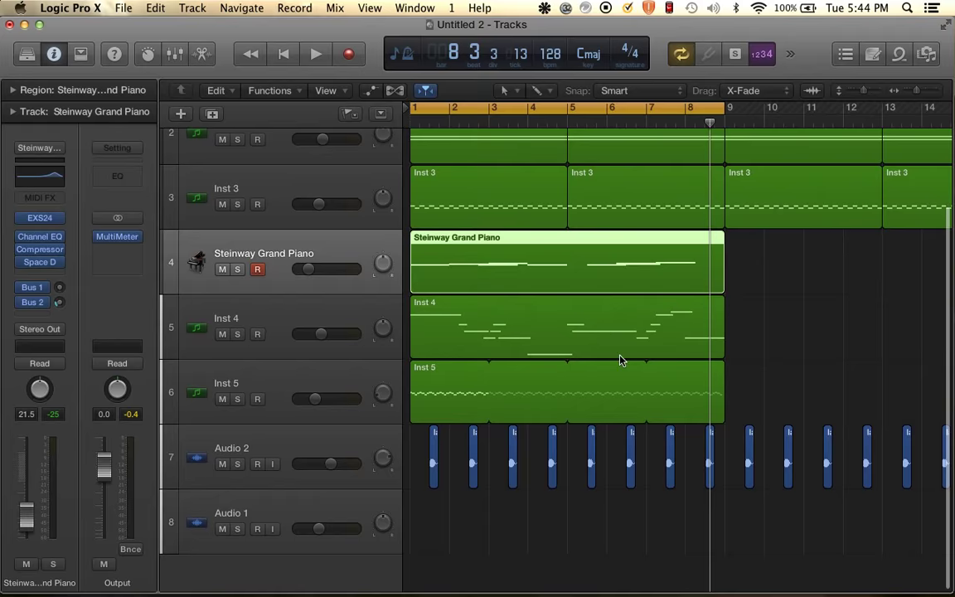
{"action": "scroll", "coordinate": [526, 330], "scroll_direction": "up", "scroll_amount": 5}
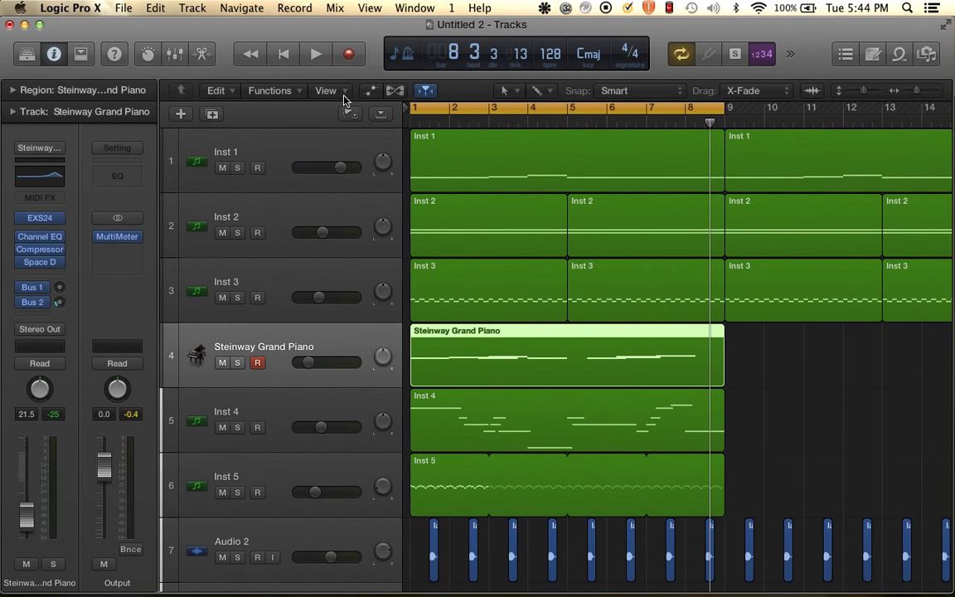
Start saving the untitled project to bring up its file name and file-copy options.
{"action": "left_click", "coordinate": [124, 9]}
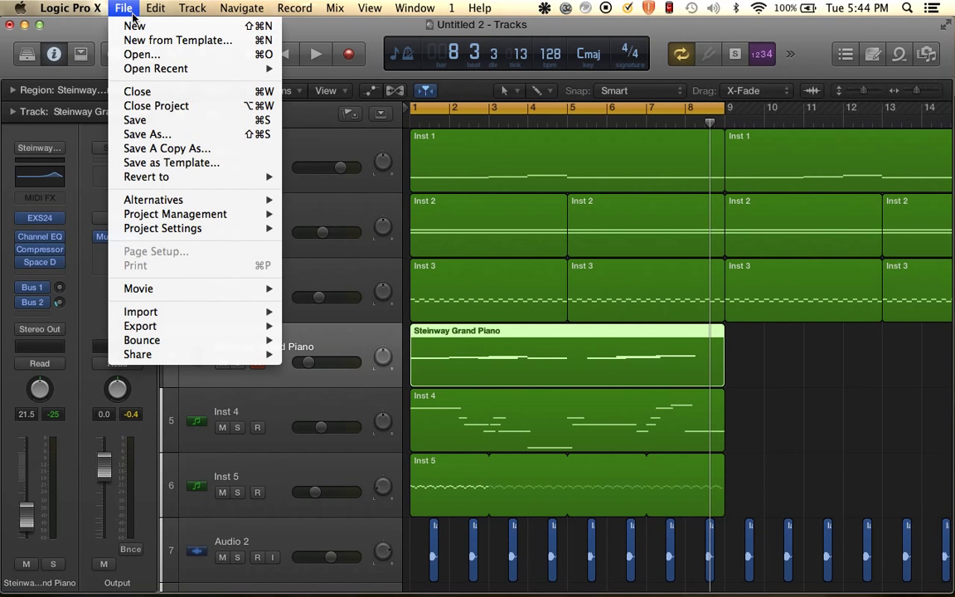
{"action": "left_click", "coordinate": [137, 120]}
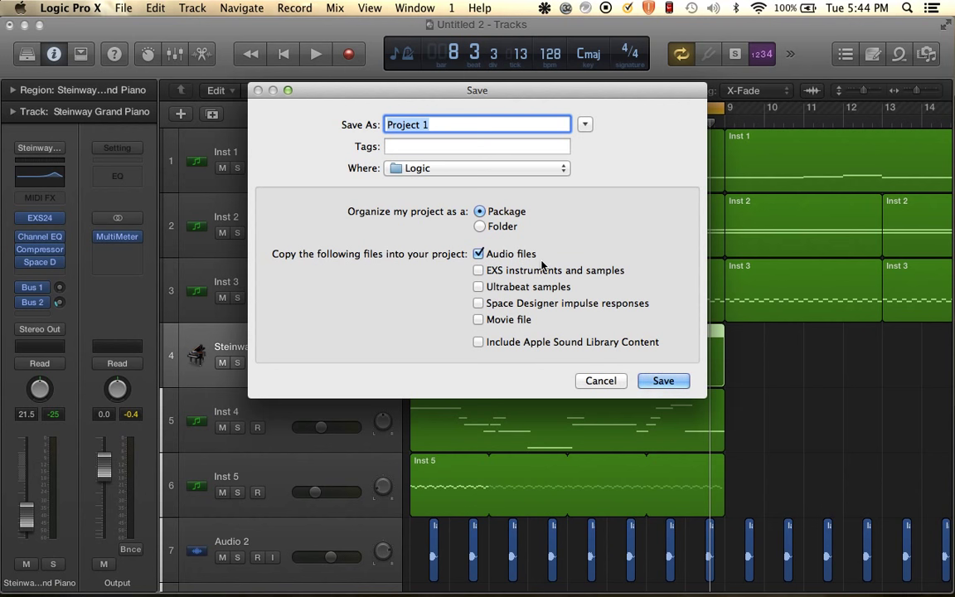